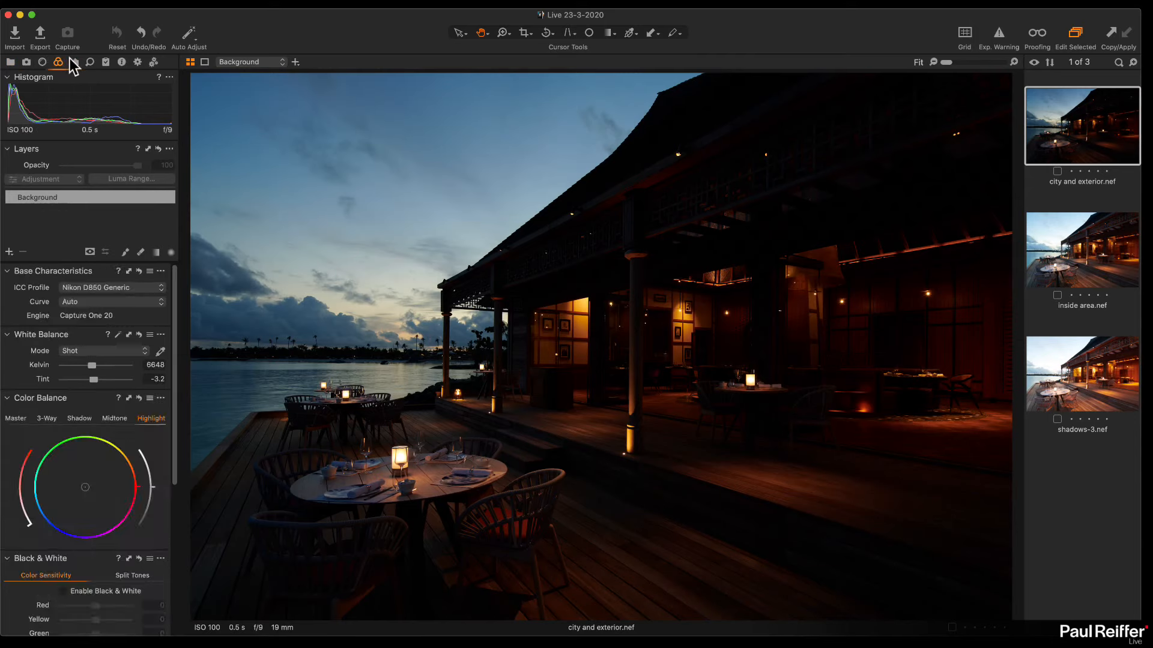
Place the thumbnail browser below the viewer
{"action": "left_click", "coordinate": [58, 62]}
{"action": "left_click", "coordinate": [403, 2]}
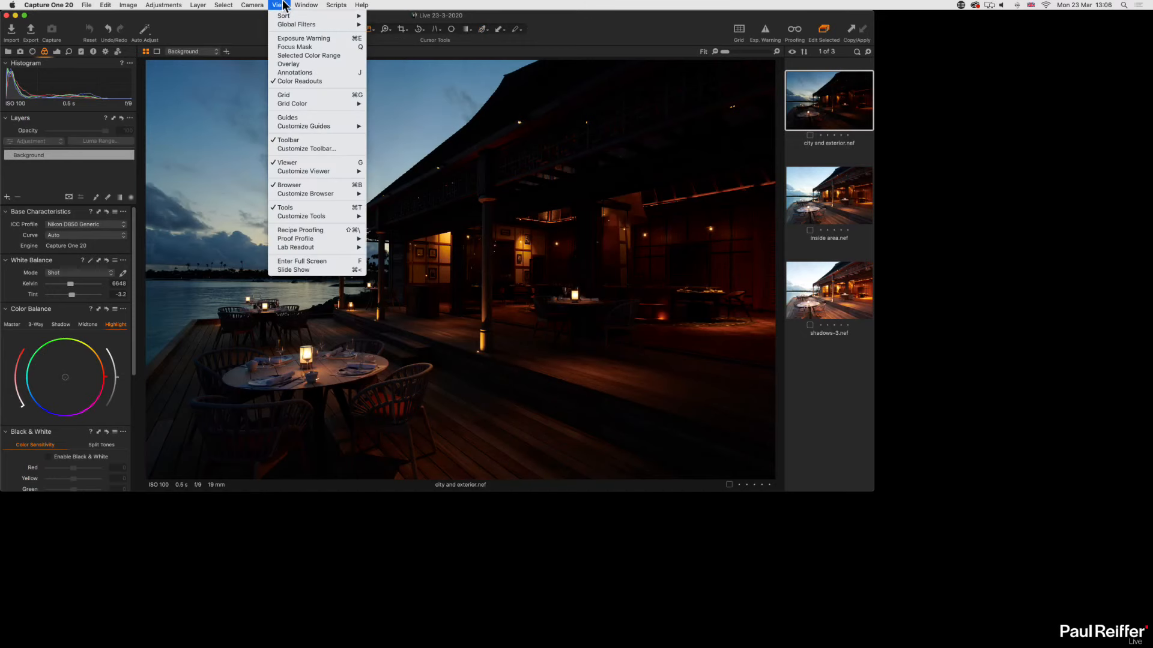
{"action": "mouse_move", "coordinate": [311, 195]}
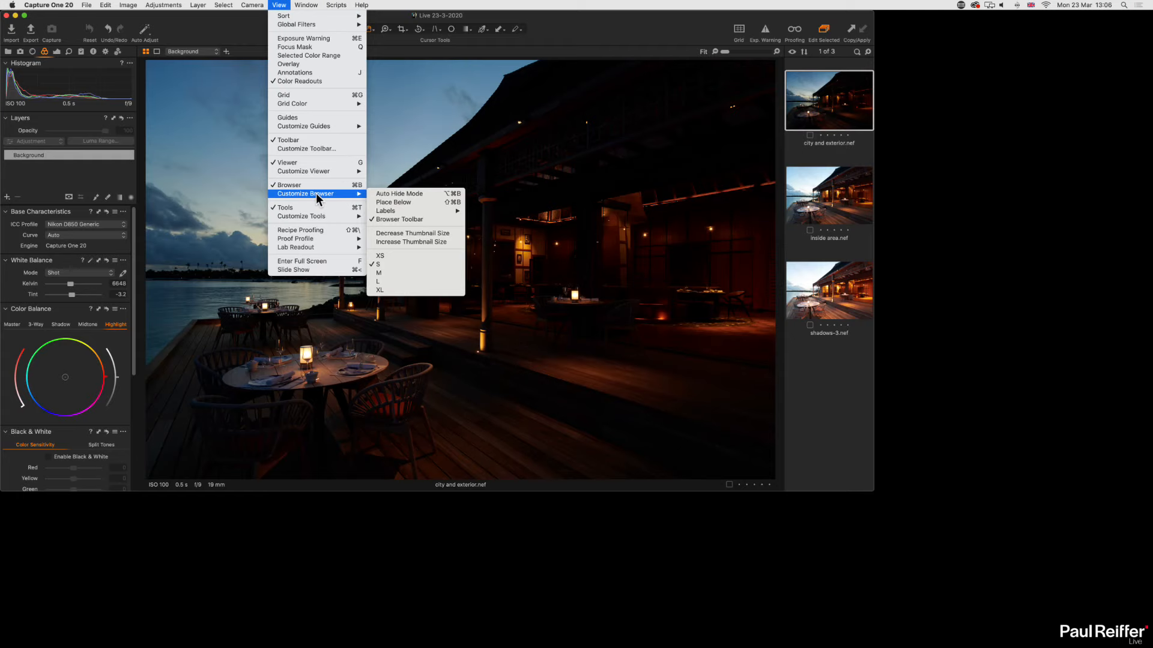
{"action": "left_click", "coordinate": [406, 202]}
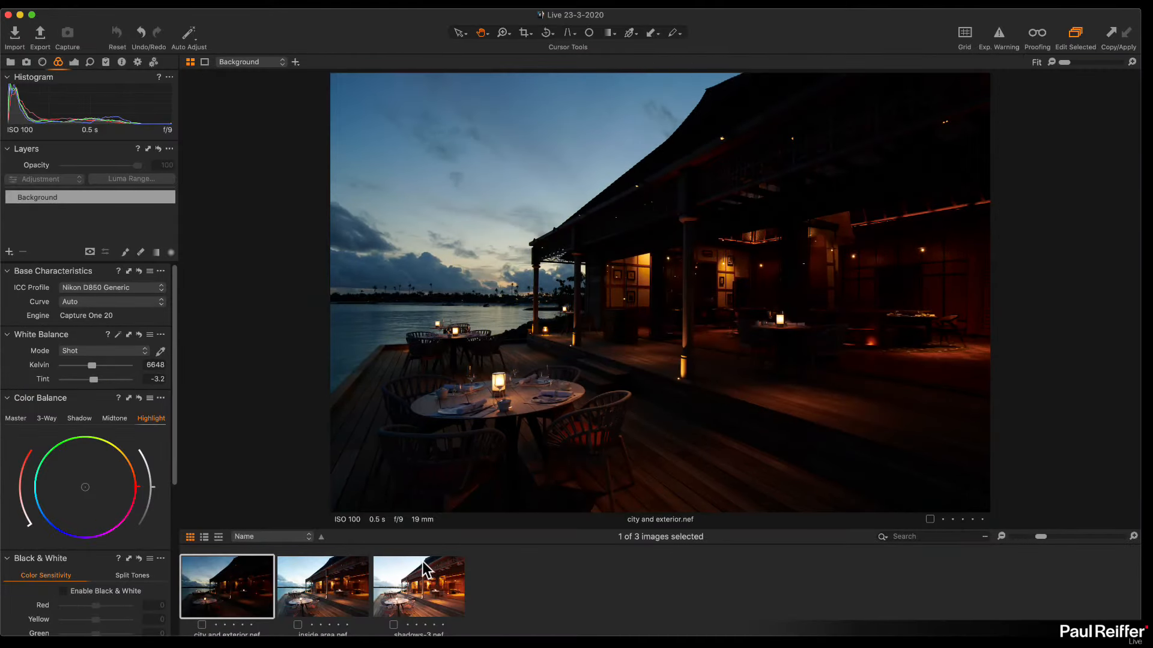
Place the thumbnail browser back on the right side of the viewer
{"action": "left_click", "coordinate": [400, 1]}
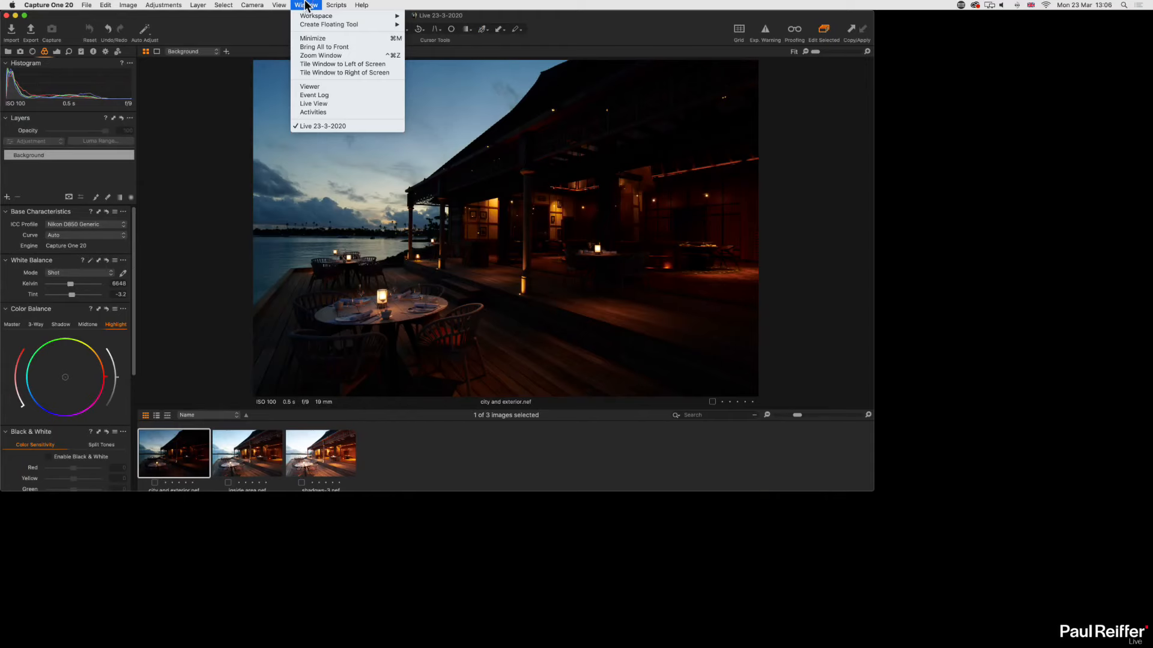
{"action": "mouse_move", "coordinate": [279, 4]}
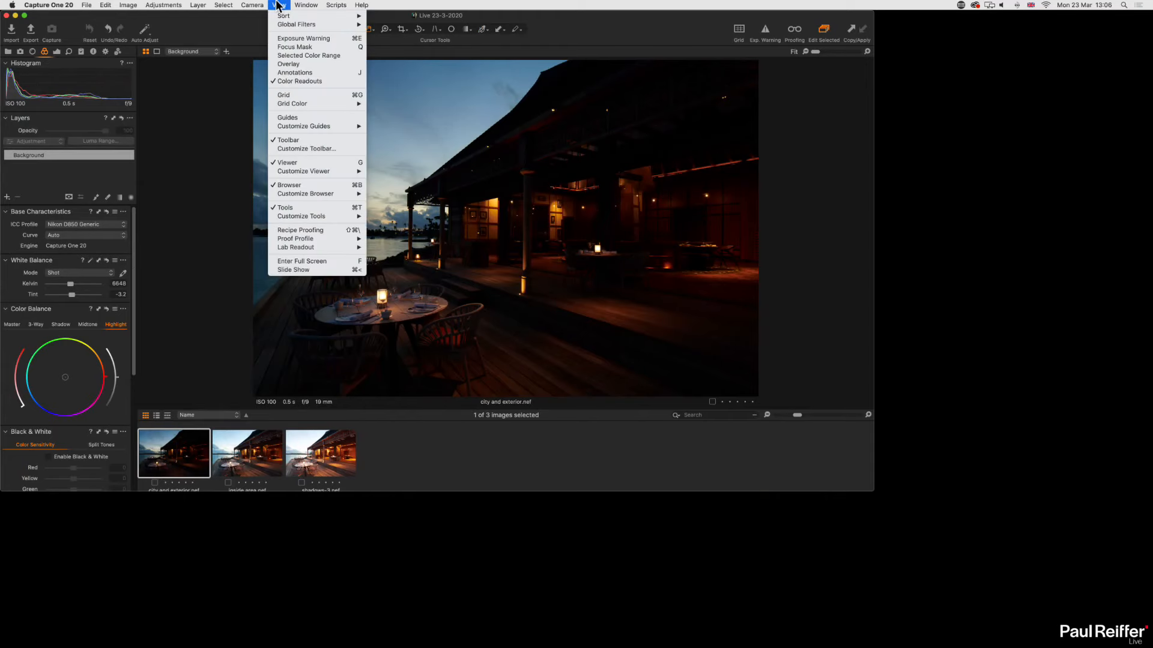
{"action": "mouse_move", "coordinate": [354, 194]}
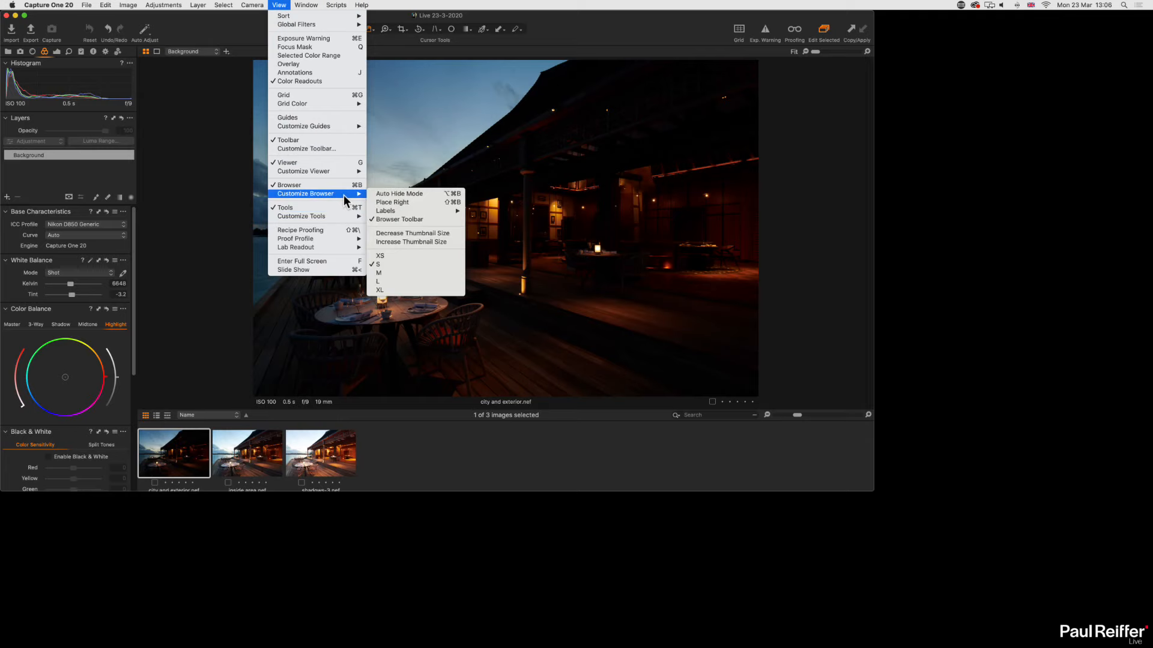
{"action": "left_click", "coordinate": [393, 202]}
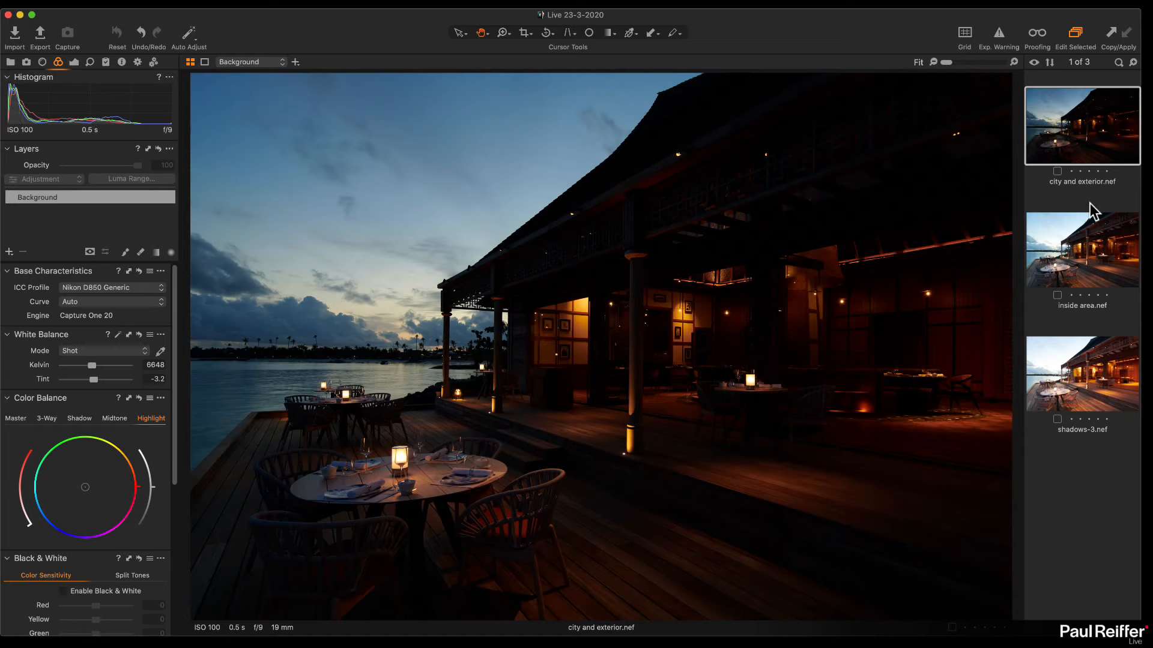
Compare the exposures of city and exterior.nef, inside area.nef and shadows-3.nef by viewing each one in turn
{"action": "left_click", "coordinate": [1107, 257]}
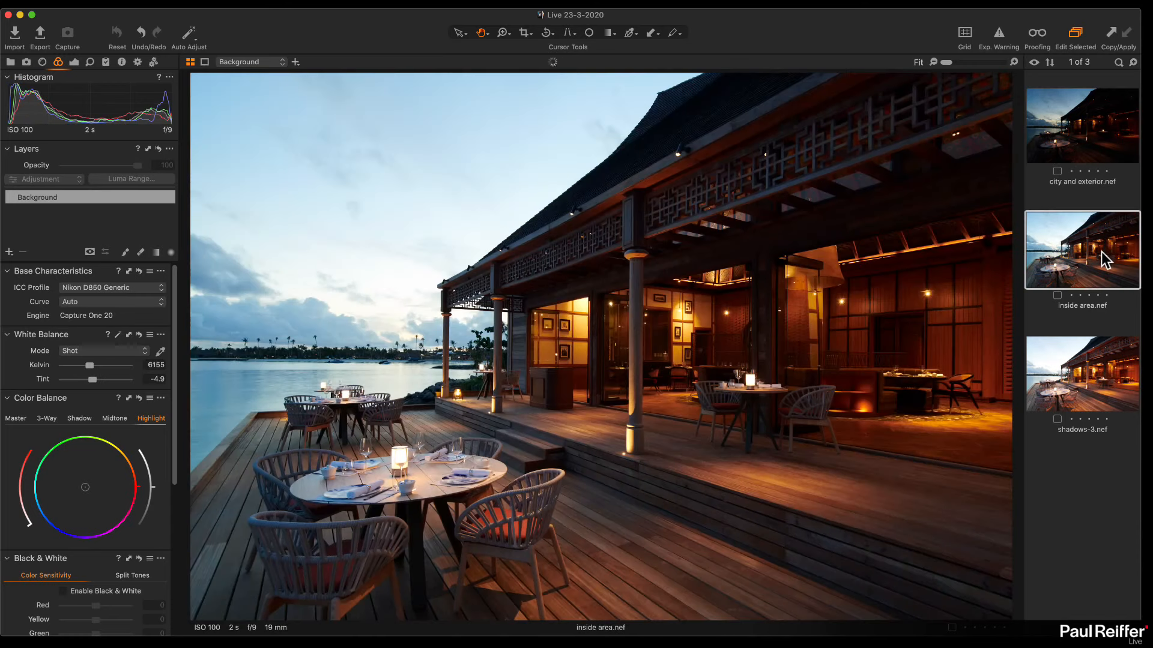
{"action": "left_click", "coordinate": [1094, 357]}
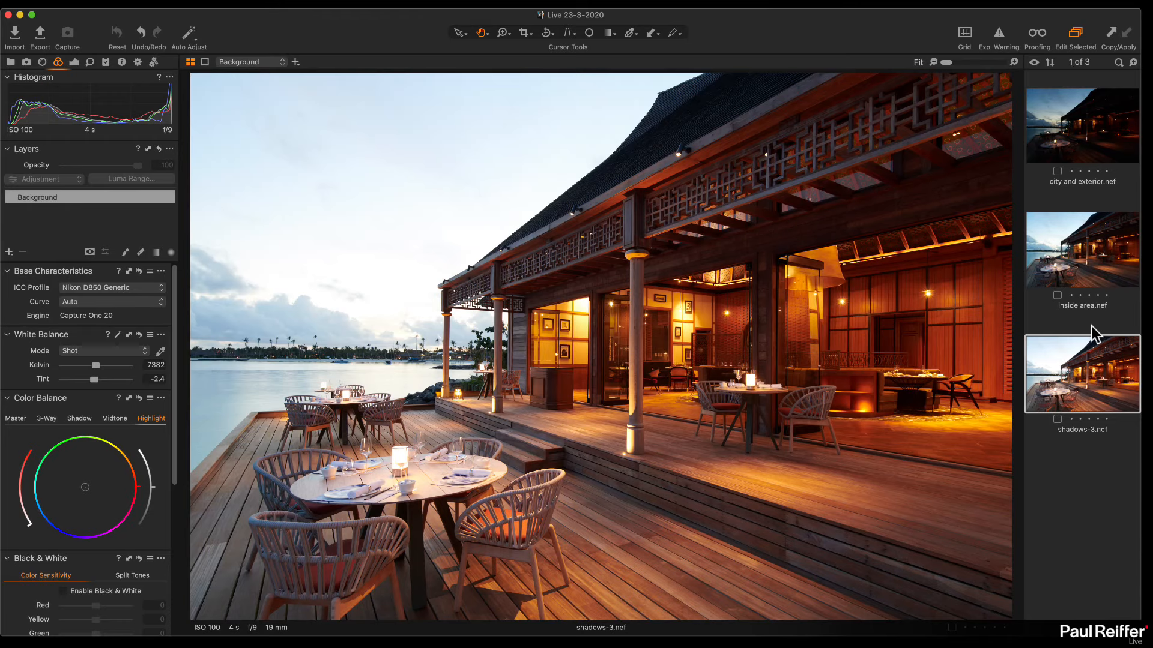
{"action": "left_click", "coordinate": [1059, 145]}
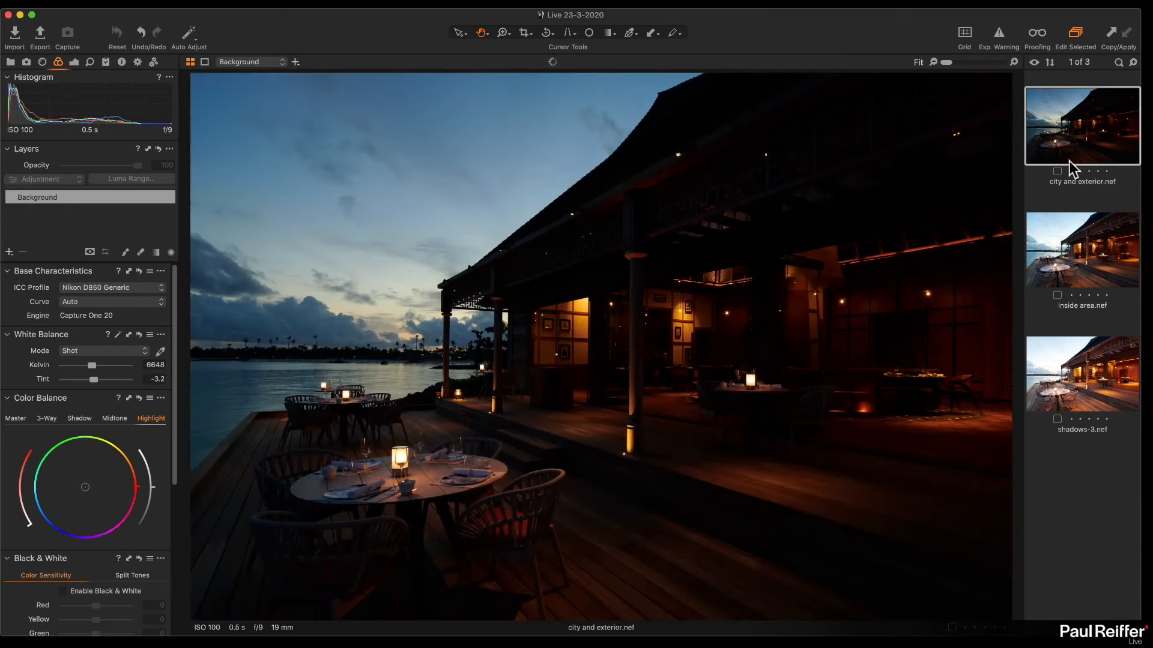
{"action": "left_click", "coordinate": [1064, 234]}
{"action": "left_click", "coordinate": [1073, 391]}
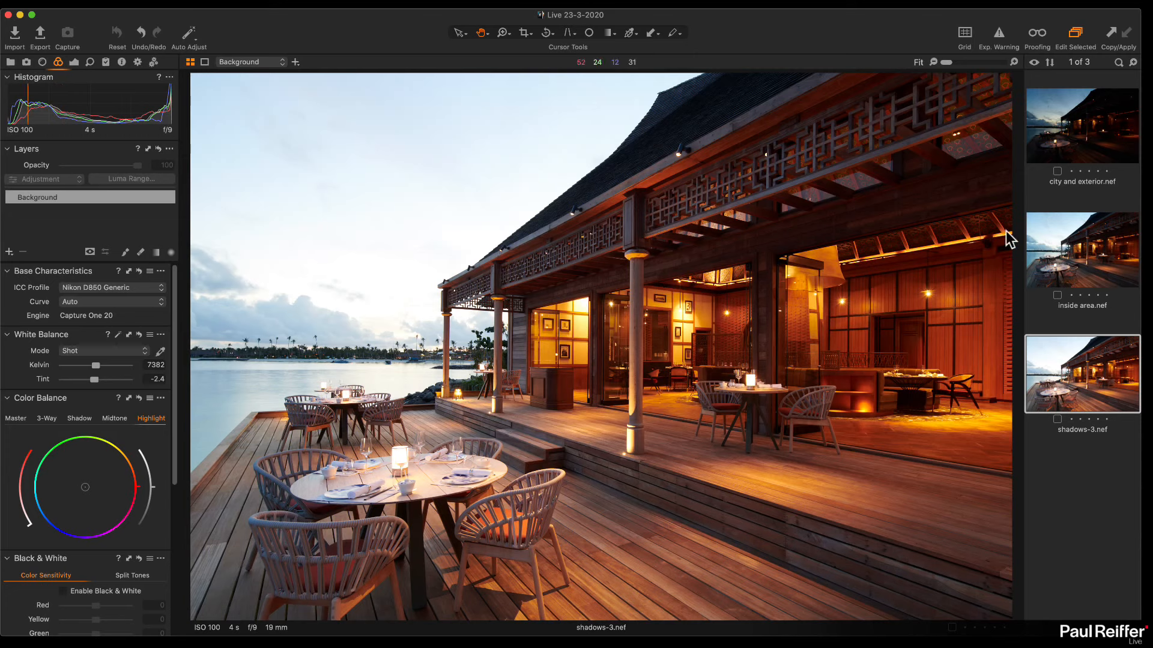
{"action": "left_click", "coordinate": [1071, 128]}
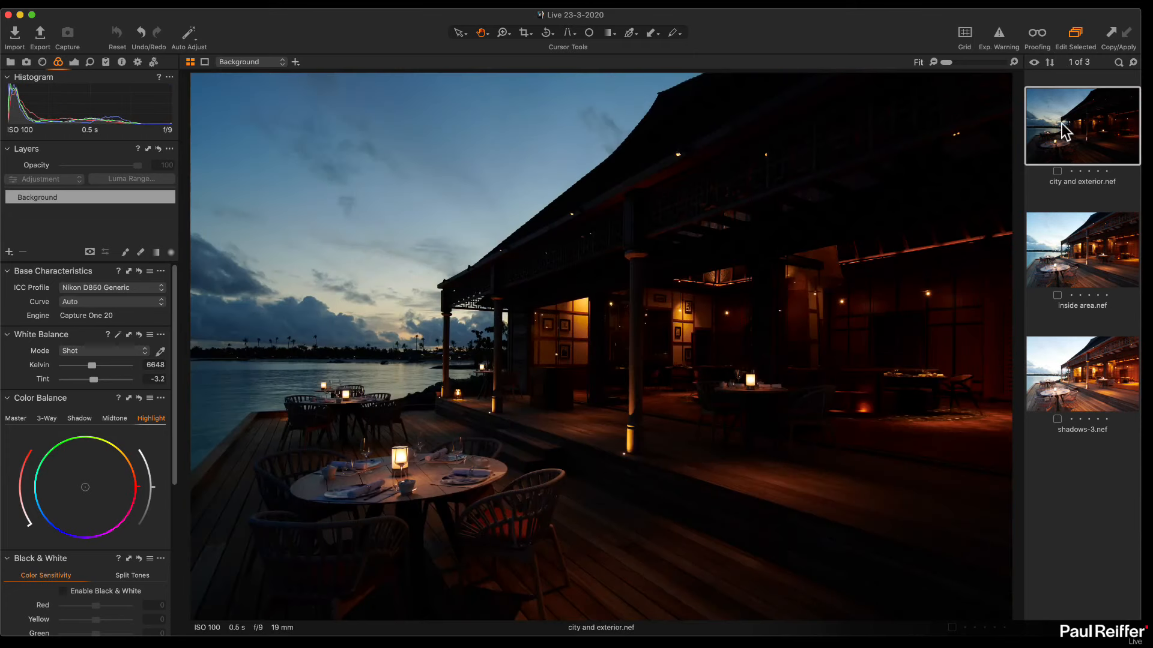
{"action": "left_click", "coordinate": [1110, 249]}
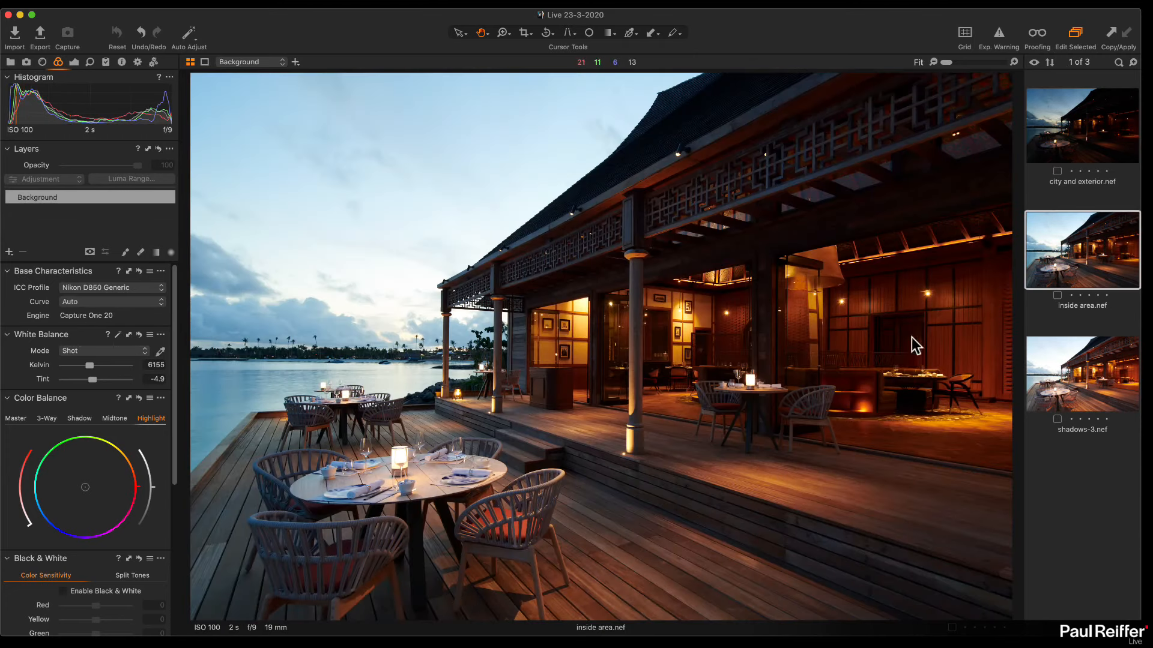
{"action": "left_click", "coordinate": [1099, 393]}
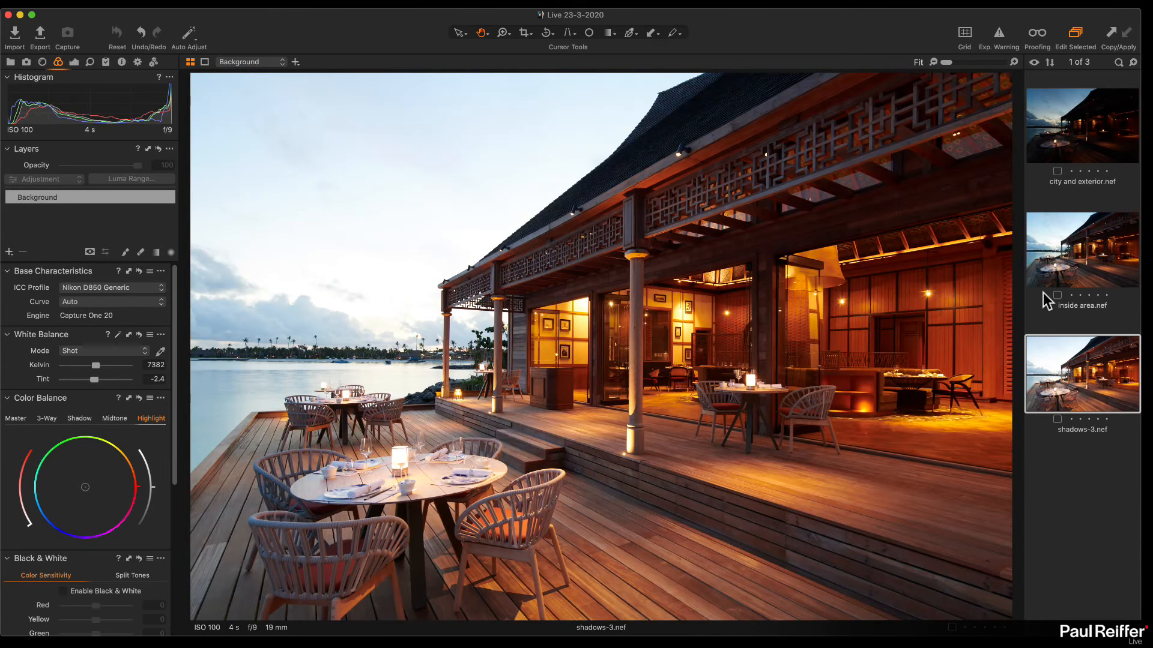
Try exposure values of -3.67 and 3.55 on inside area.nef and reset the exposure
{"action": "left_click", "coordinate": [1062, 238]}
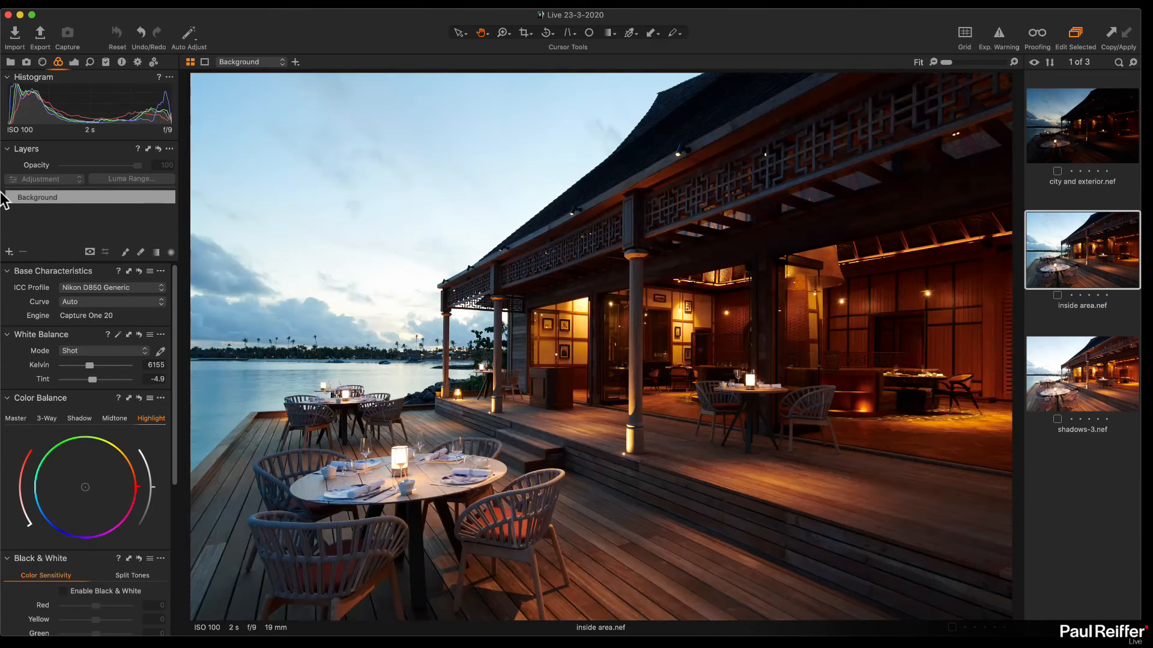
{"action": "left_click", "coordinate": [74, 62]}
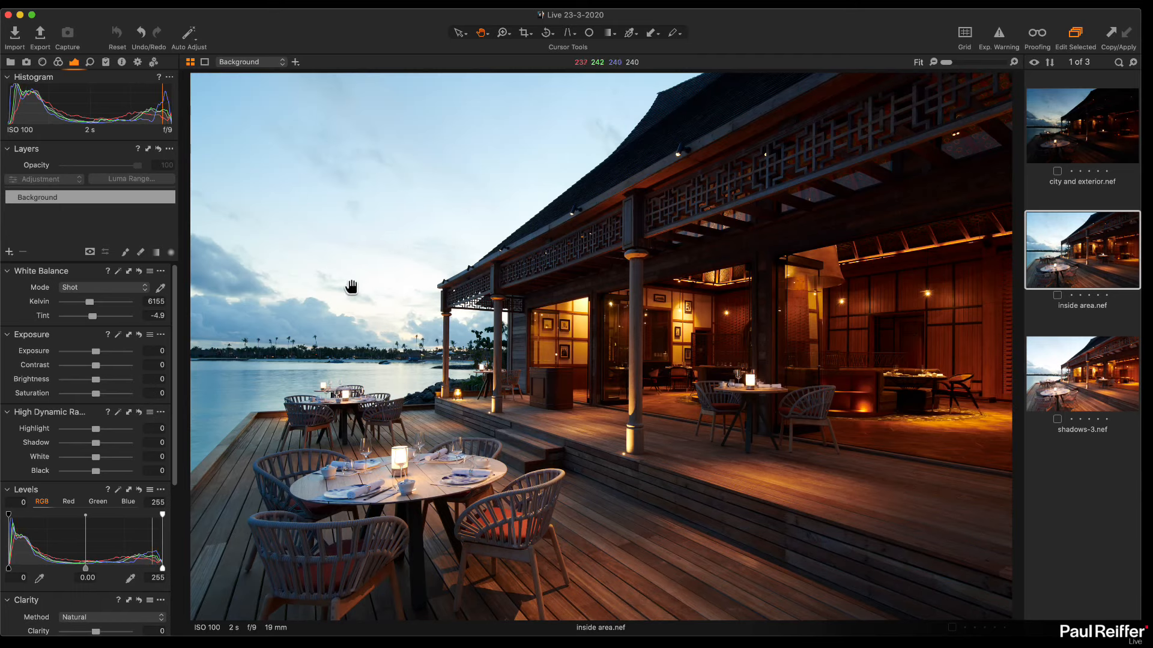
{"action": "left_click_drag", "start_coordinate": [96, 358], "coordinate": [66, 358]}
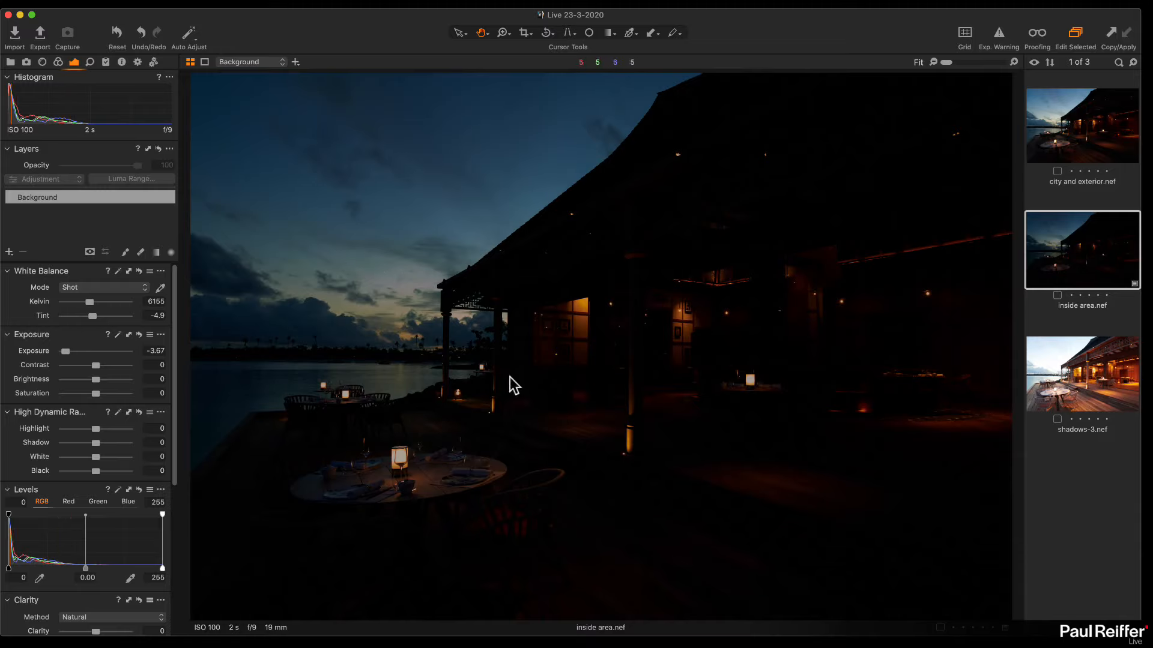
{"action": "left_click_drag", "start_coordinate": [67, 351], "coordinate": [125, 352]}
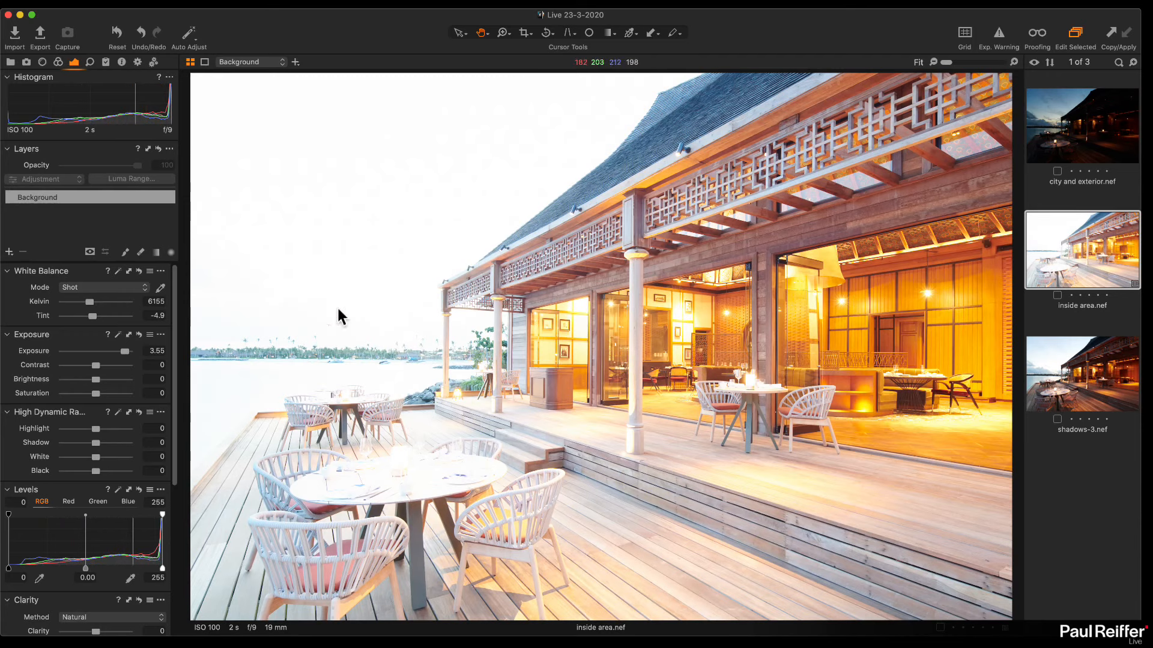
{"action": "double_click", "coordinate": [123, 352]}
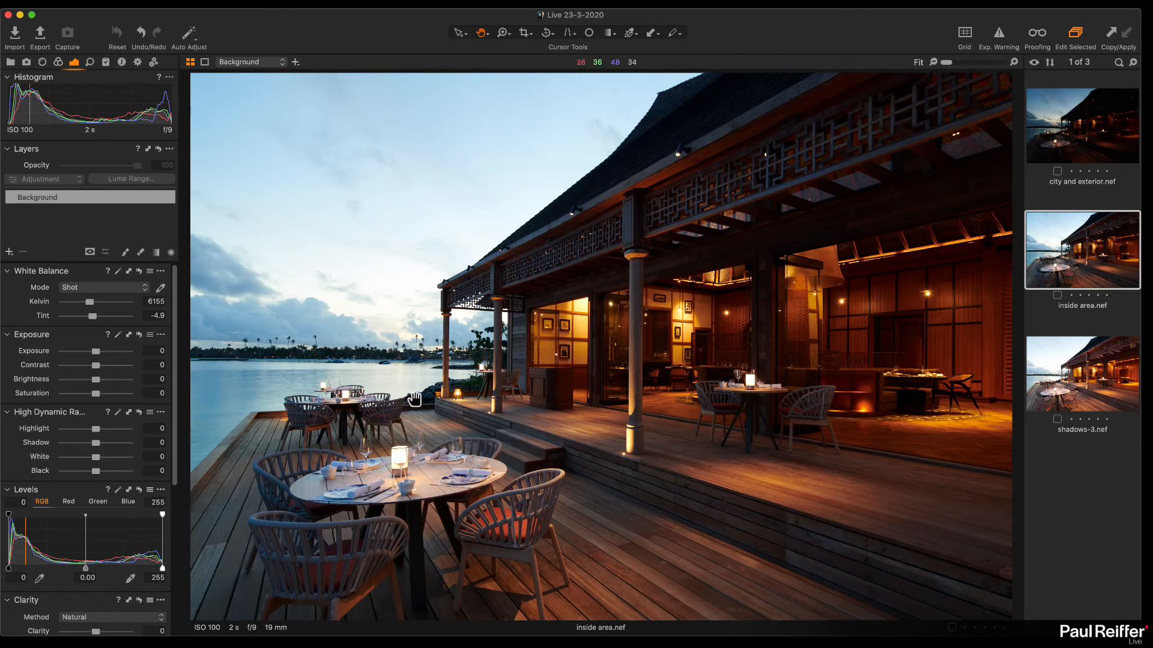
Try High Dynamic Range adjustments on inside area.nef and reset the sliders
{"action": "left_click_drag", "start_coordinate": [96, 429], "coordinate": [95, 469]}
{"action": "left_click", "coordinate": [94, 444]}
{"action": "double_click", "coordinate": [93, 429]}
{"action": "double_click", "coordinate": [94, 458]}
View city and exterior.nef and shadows-3.nef again and return to inside area.nef
{"action": "left_click", "coordinate": [1132, 155]}
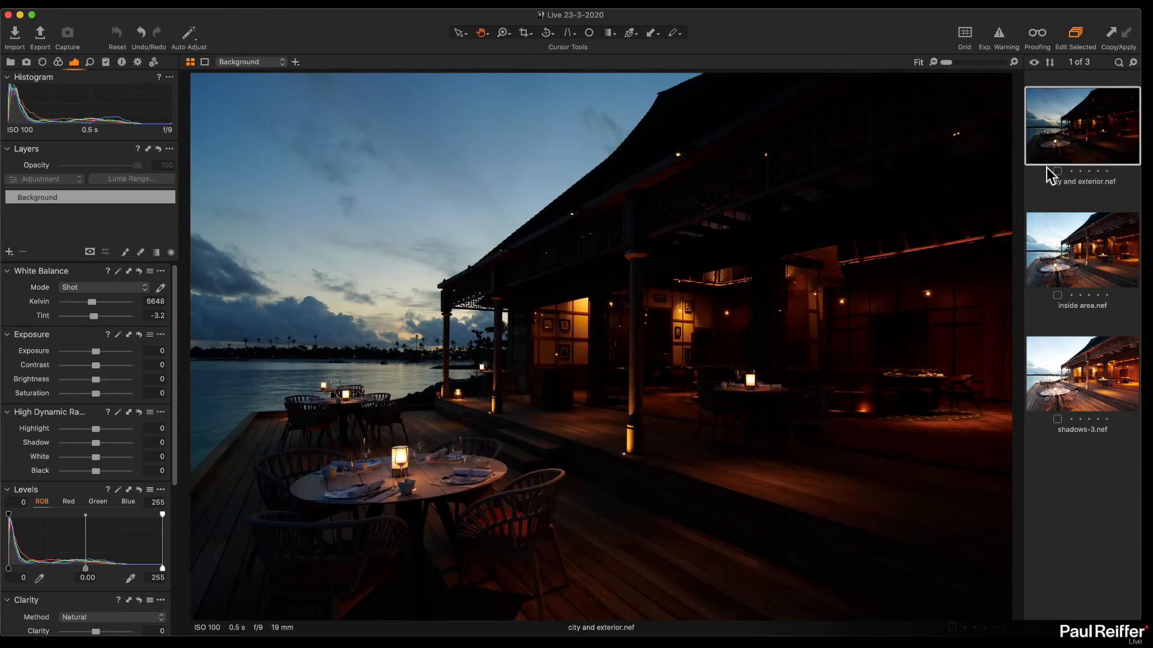
{"action": "left_click", "coordinate": [1069, 366]}
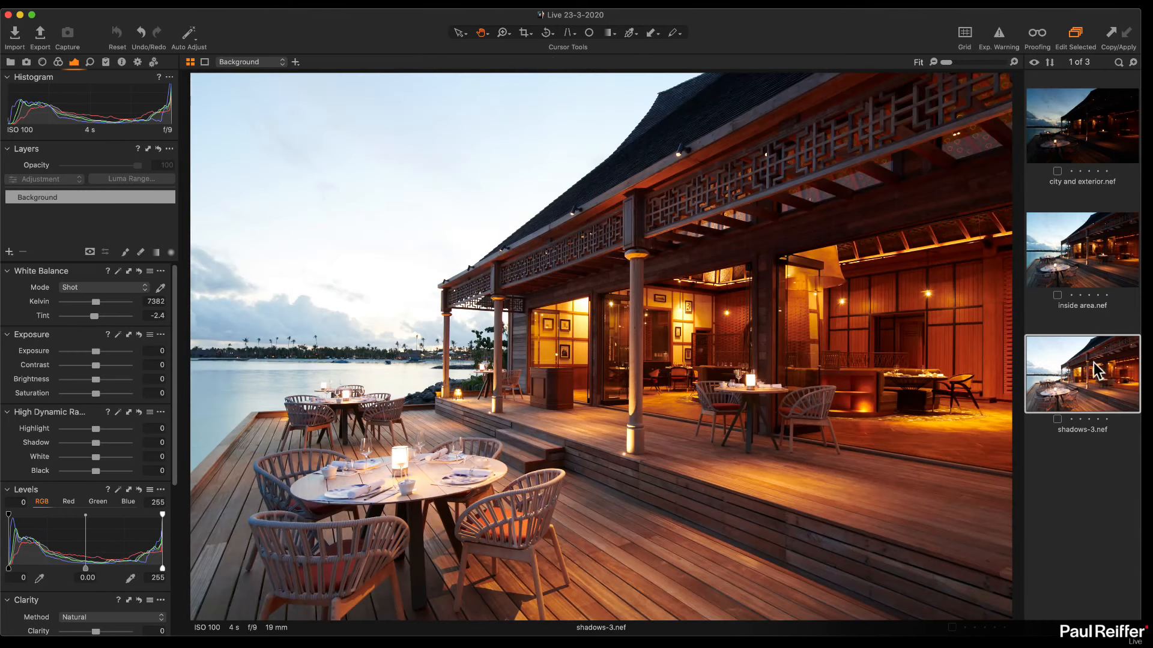
{"action": "left_click", "coordinate": [1086, 243]}
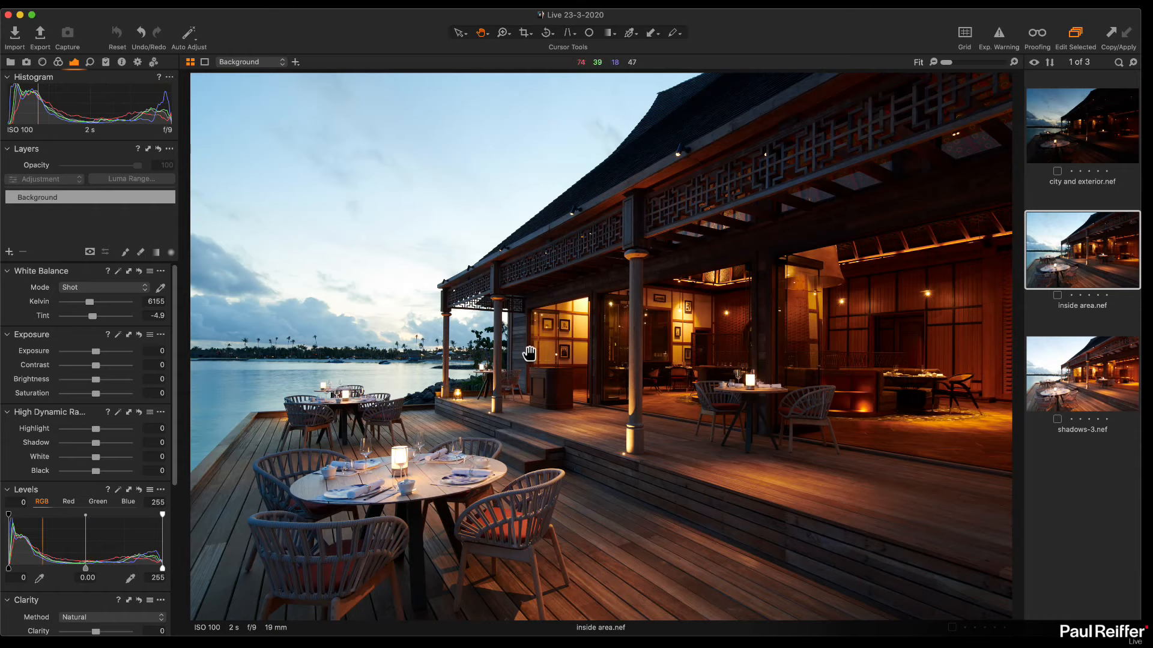
Lower the exposure of inside area.nef to -4 and compare its sky at 100% with city and exterior.nef
{"action": "left_click_drag", "start_coordinate": [97, 350], "coordinate": [63, 351]}
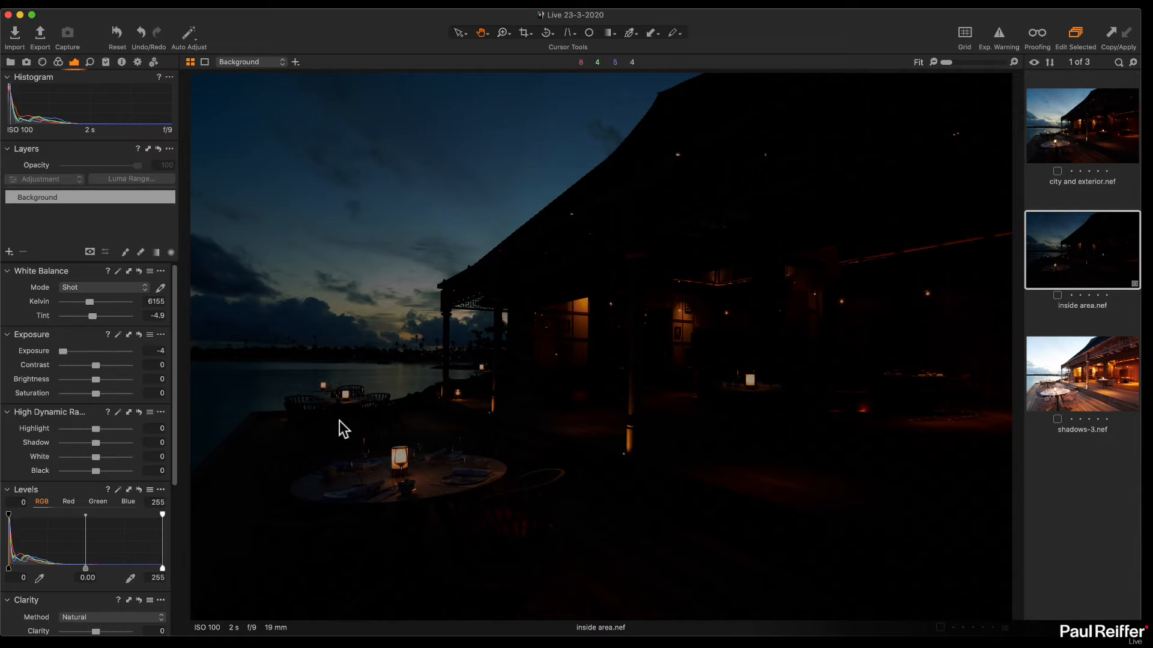
{"action": "left_click", "coordinate": [397, 455]}
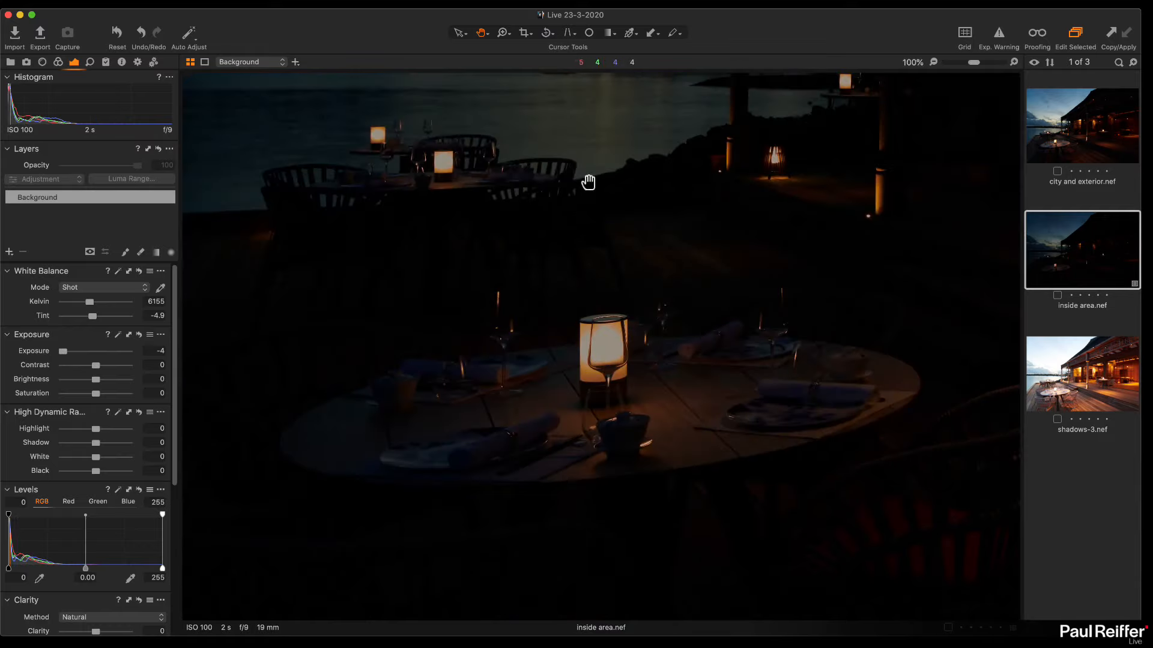
{"action": "left_click_drag", "start_coordinate": [620, 153], "coordinate": [635, 281]}
{"action": "left_click", "coordinate": [634, 281]}
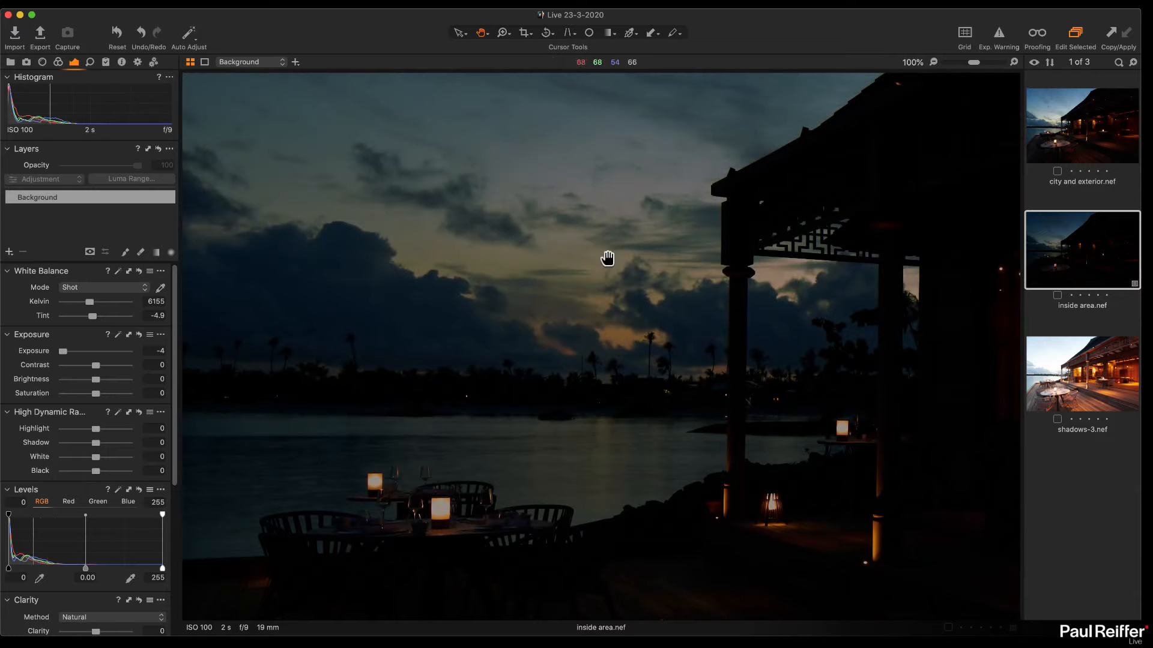
{"action": "left_click", "coordinate": [654, 218]}
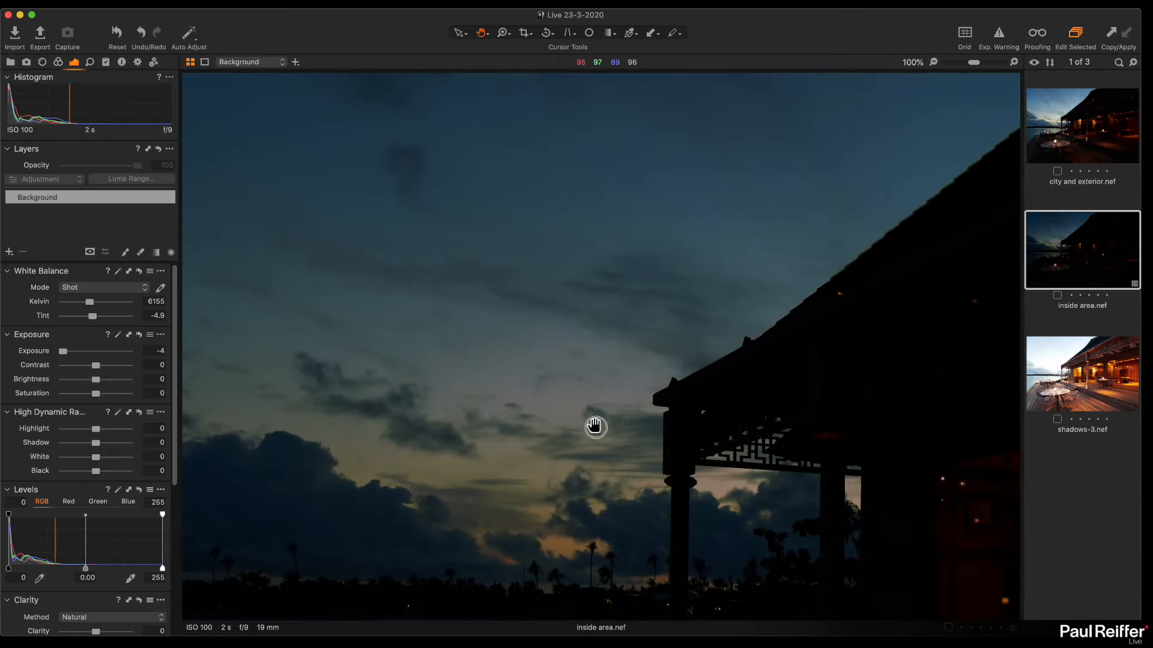
{"action": "left_click", "coordinate": [1052, 124]}
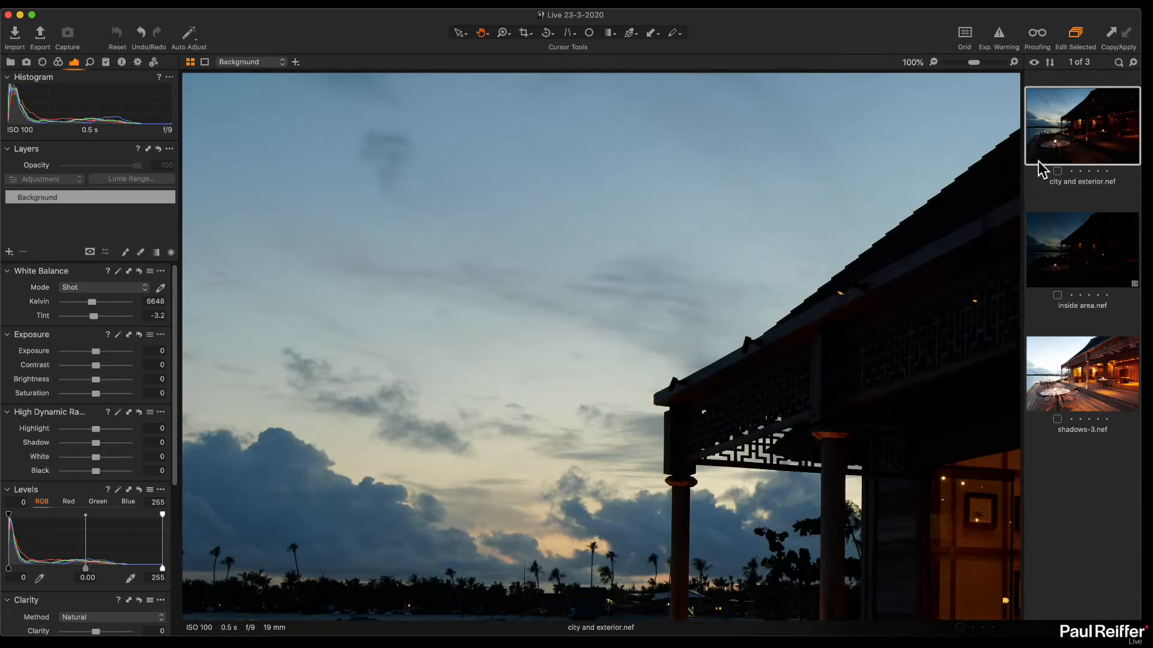
{"action": "left_click", "coordinate": [1070, 252]}
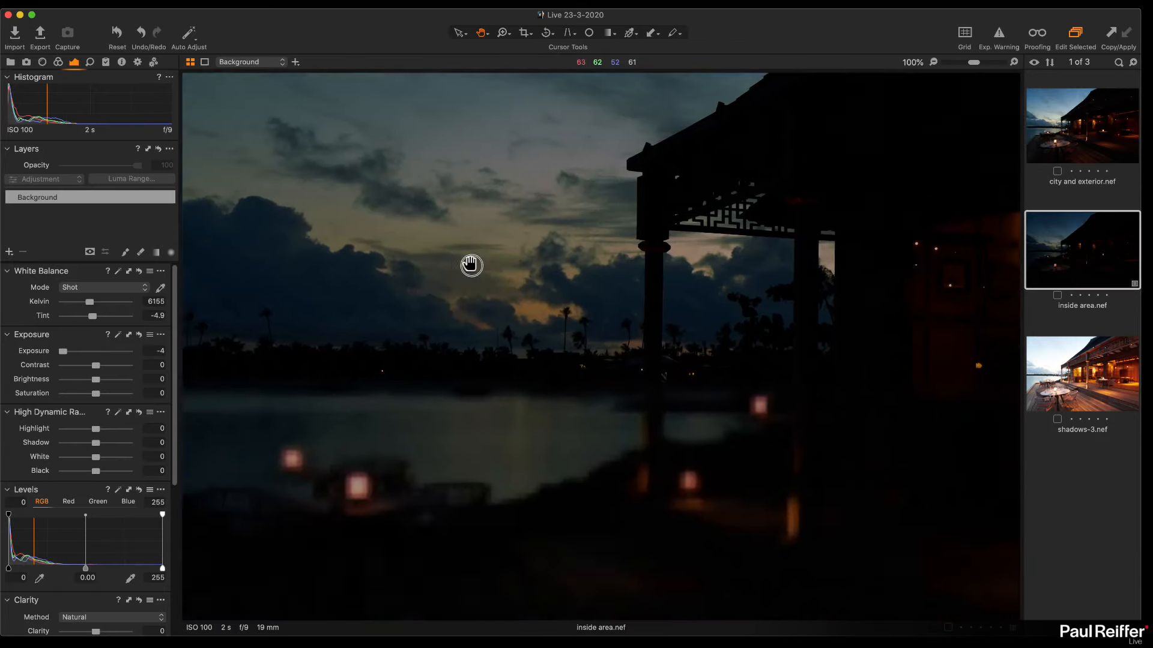
Raise the exposure of inside area.nef to 2.29, compare its interior at 100% with shadows-3.nef, and reset the exposure
{"action": "left_click_drag", "start_coordinate": [66, 351], "coordinate": [115, 352]}
{"action": "left_click", "coordinate": [511, 278]}
{"action": "left_click_drag", "start_coordinate": [511, 277], "coordinate": [497, 380]}
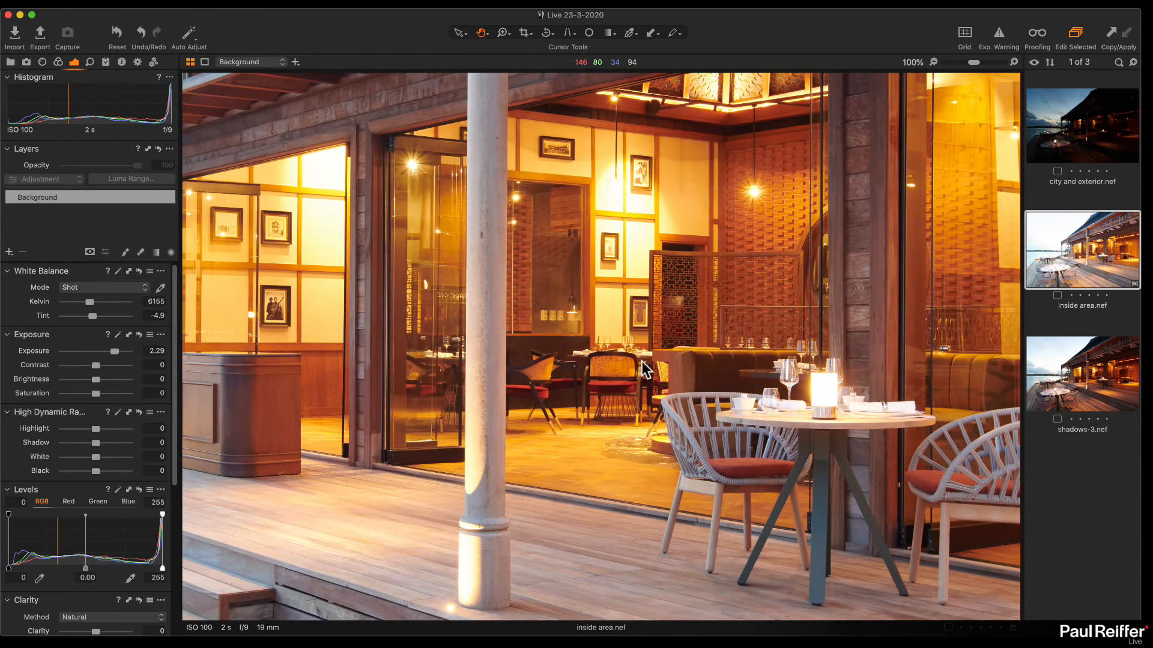
{"action": "left_click", "coordinate": [1070, 375]}
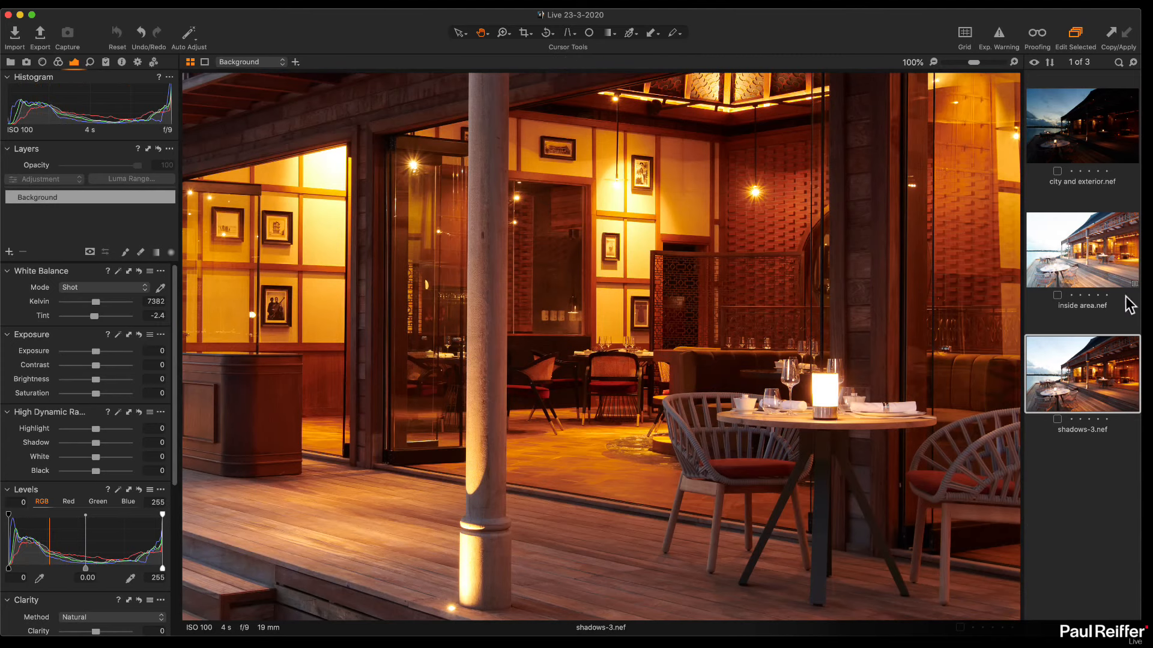
{"action": "left_click", "coordinate": [1098, 265]}
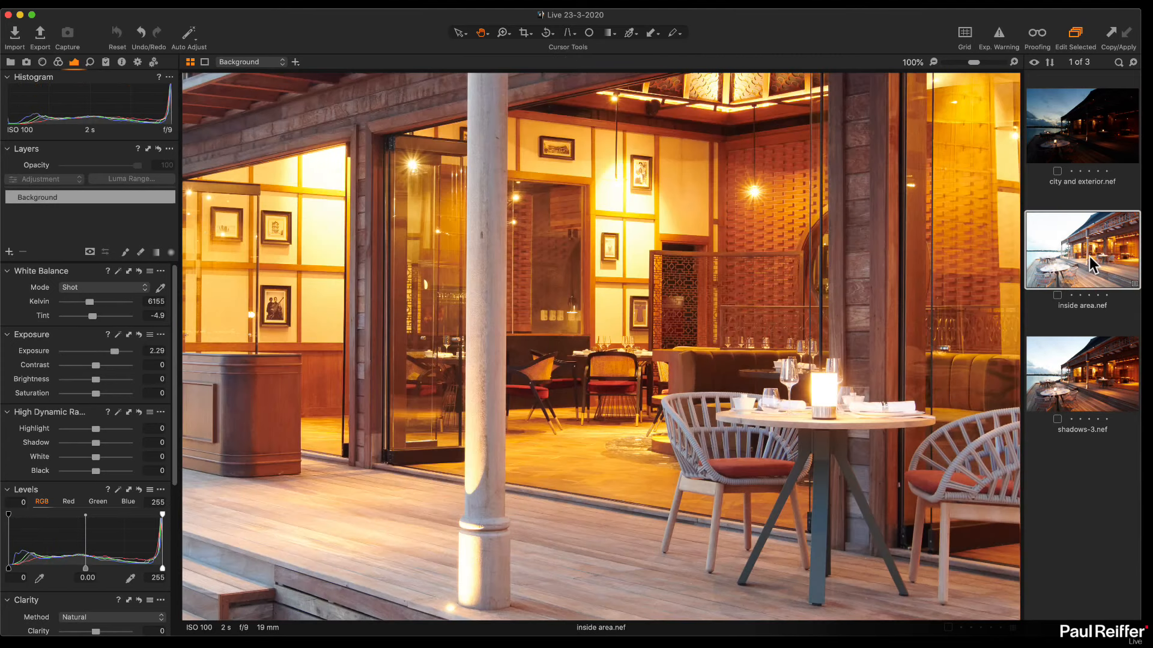
{"action": "double_click", "coordinate": [113, 352]}
{"action": "left_click", "coordinate": [593, 360]}
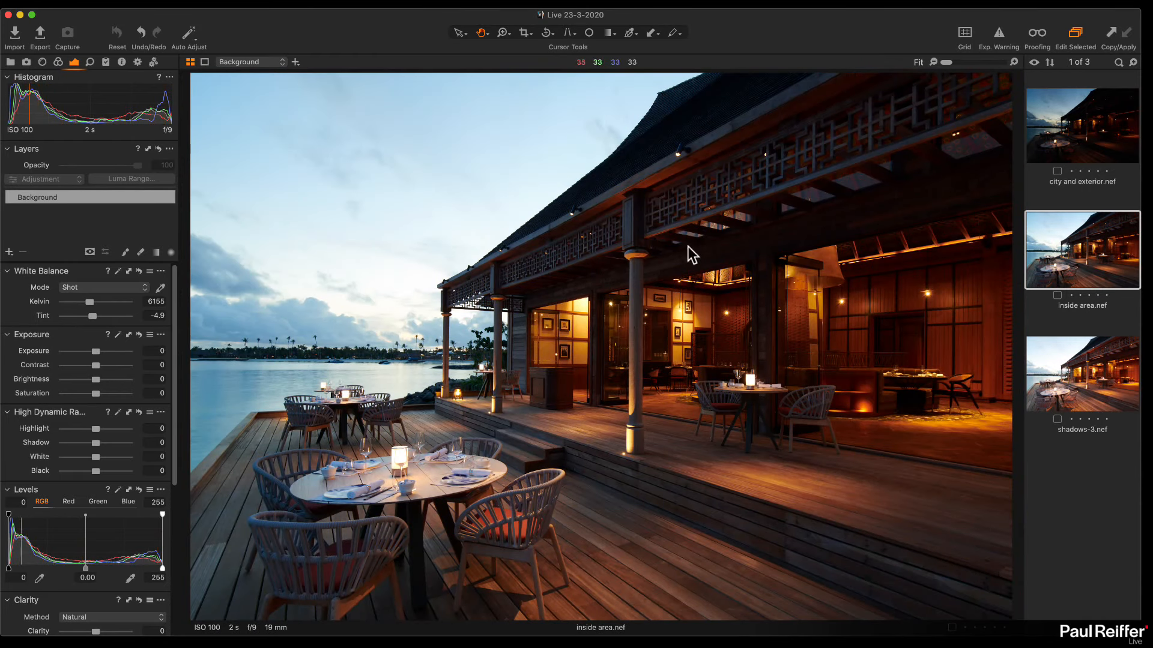
Set the High Dynamic Range values of inside area.nef to Highlight -100, Shadow 100, White -100 and Black 100
{"action": "left_click", "coordinate": [401, 339]}
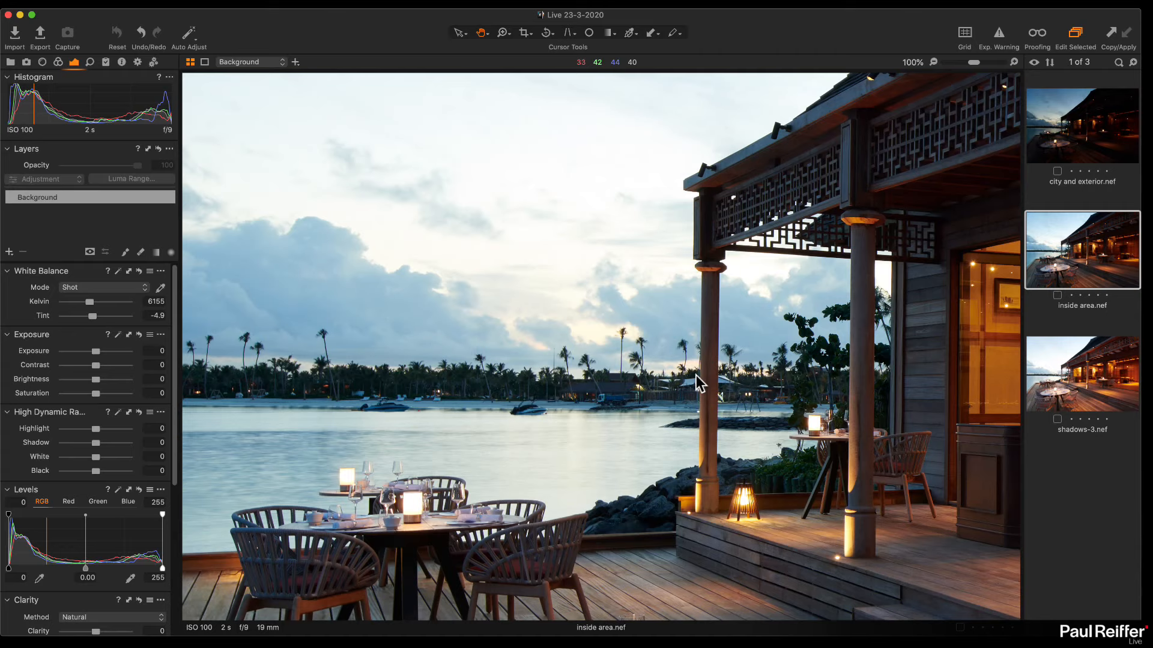
{"action": "double_click", "coordinate": [718, 383]}
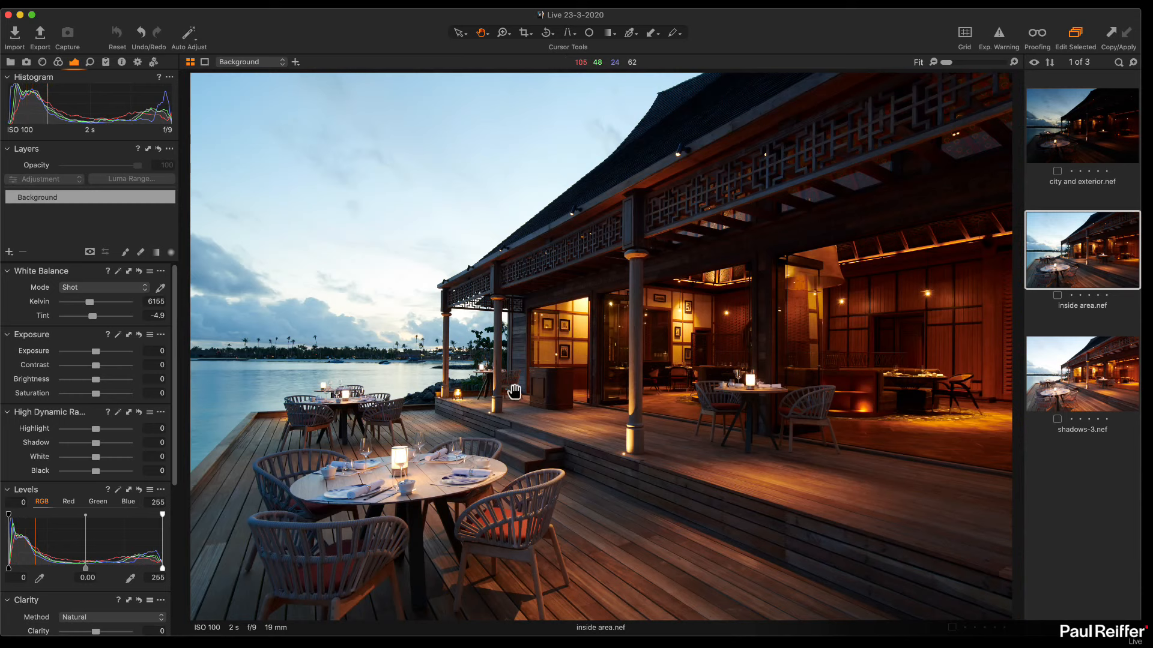
{"action": "left_click_drag", "start_coordinate": [96, 429], "coordinate": [129, 472]}
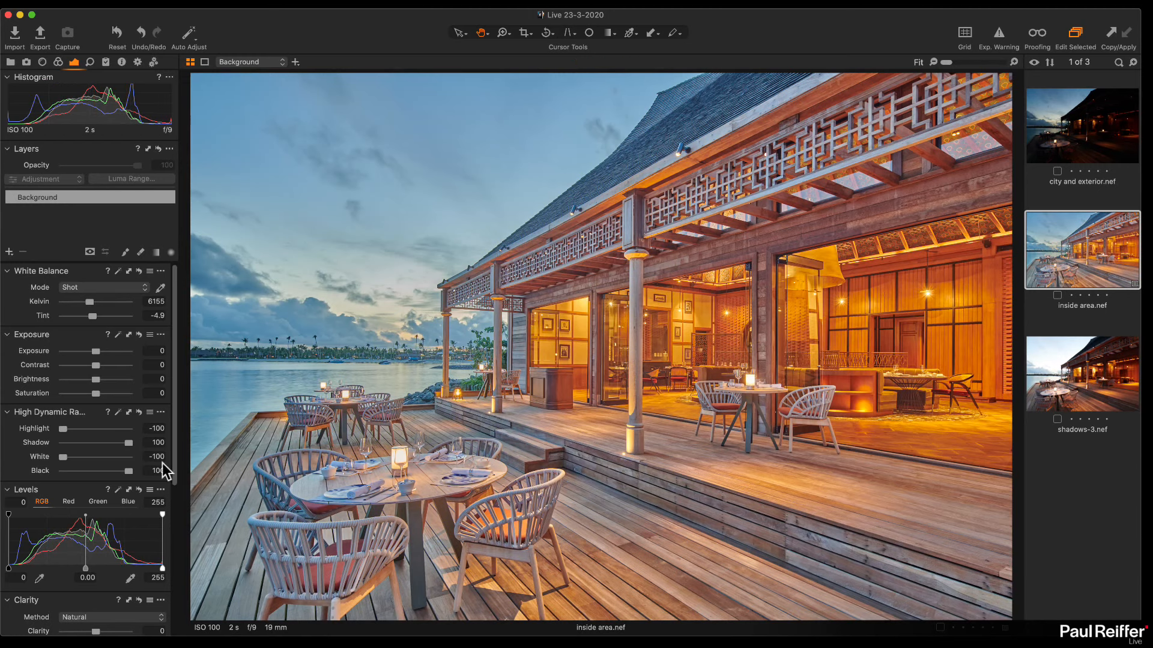
Reset all High Dynamic Range values of inside area.nef to 0, trying Highlight at -100 once more before returning it to 0
{"action": "double_click", "coordinate": [102, 430]}
{"action": "double_click", "coordinate": [98, 444]}
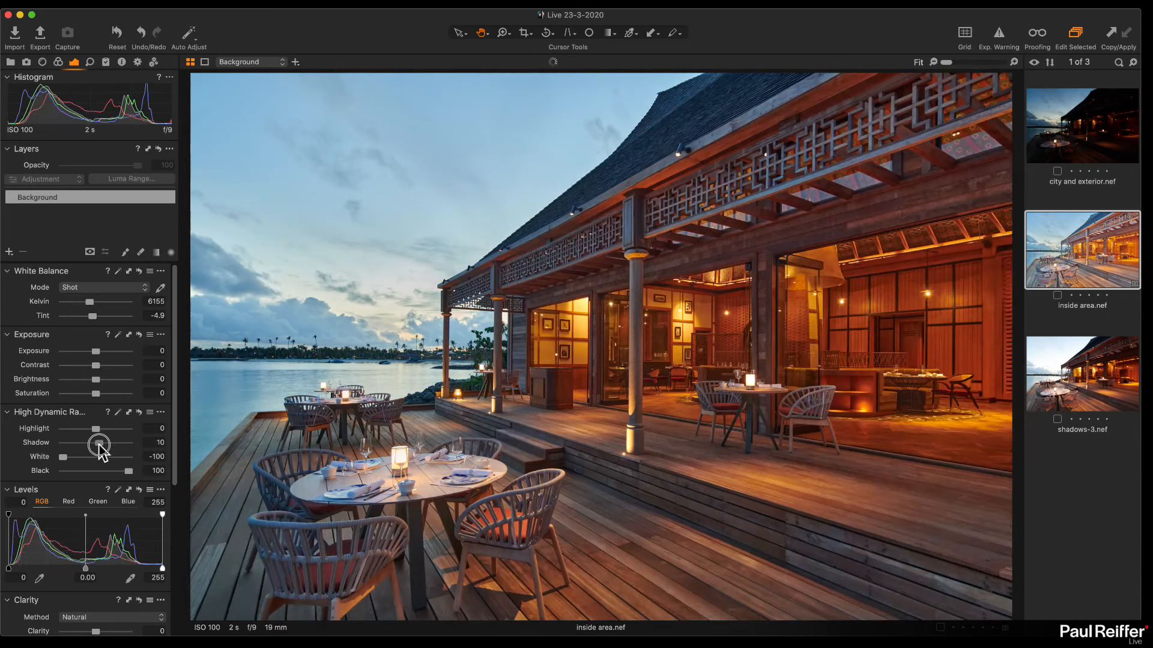
{"action": "double_click", "coordinate": [97, 461]}
{"action": "double_click", "coordinate": [96, 471]}
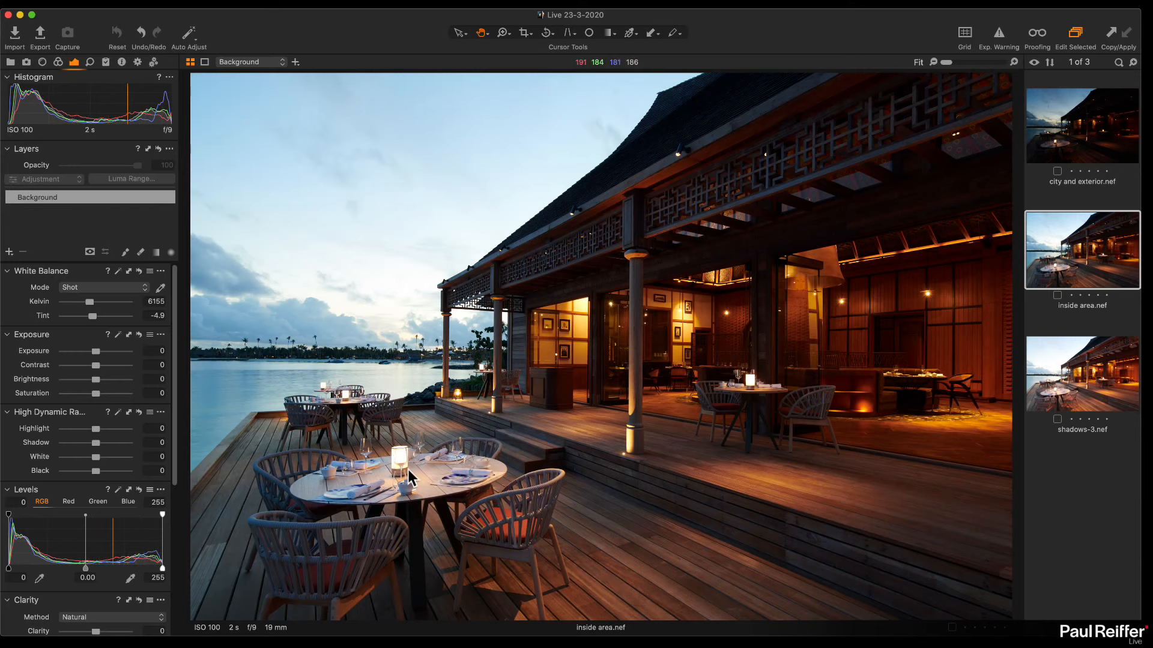
{"action": "left_click_drag", "start_coordinate": [97, 429], "coordinate": [43, 429]}
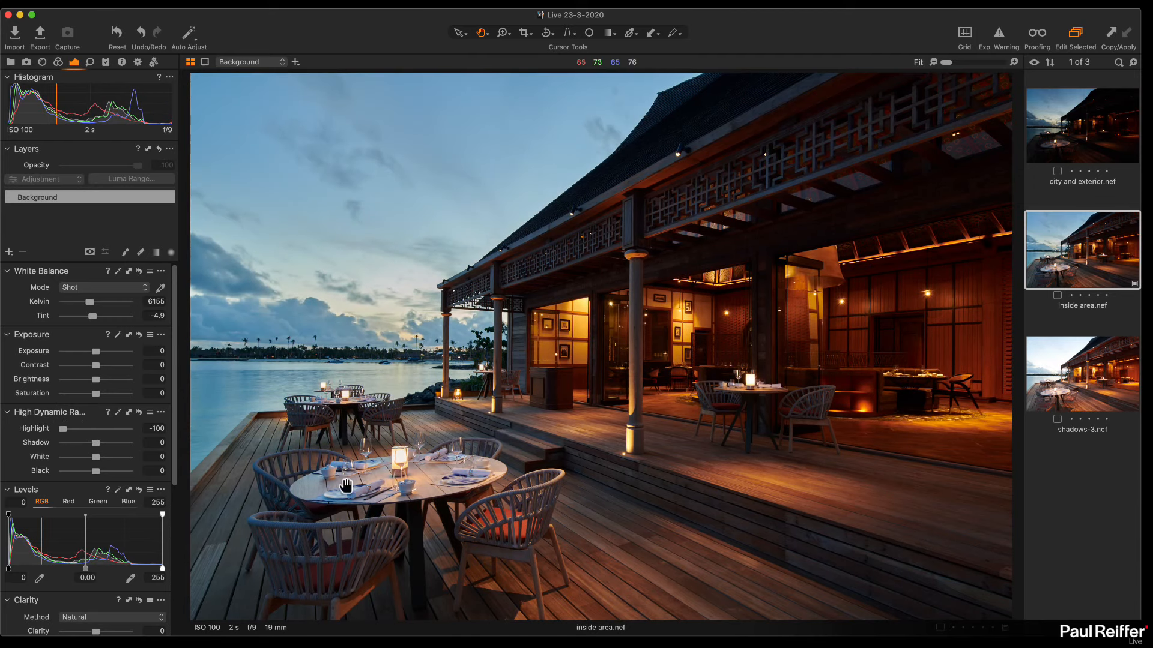
{"action": "left_click_drag", "start_coordinate": [65, 429], "coordinate": [95, 431]}
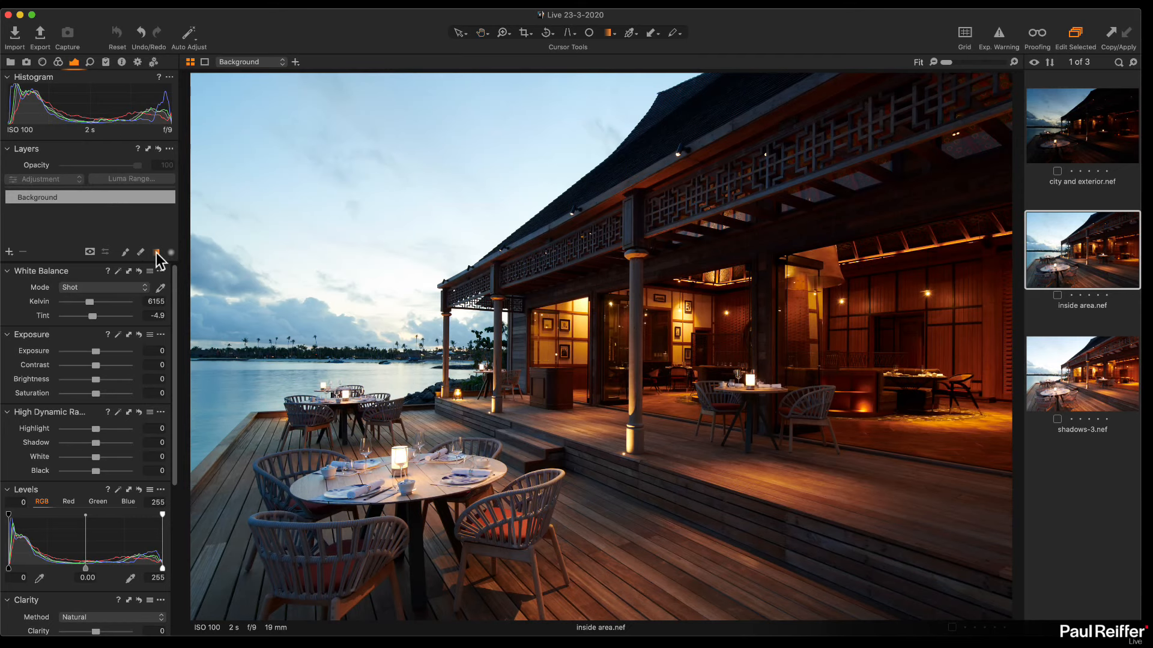
Add a new adjustment layer to inside area.nef and name it Sky
{"action": "left_click", "coordinate": [9, 252]}
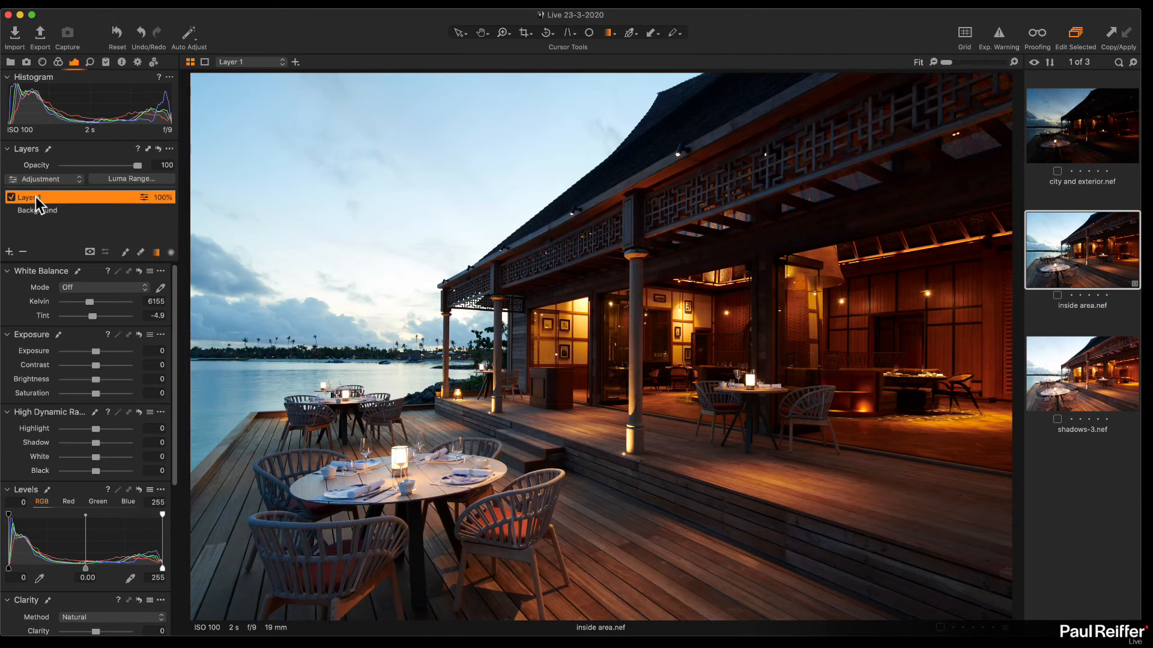
{"action": "double_click", "coordinate": [35, 197]}
{"action": "type", "text": "Sk"}
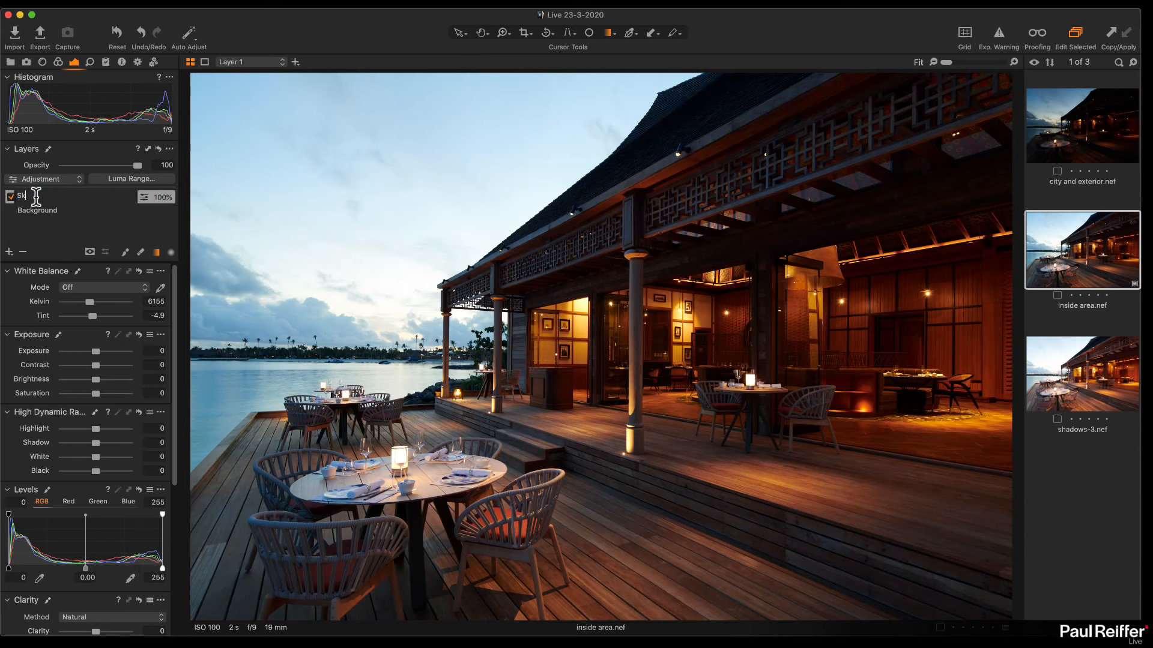
{"action": "type", "text": "y"}
{"action": "key", "text": "Return"}
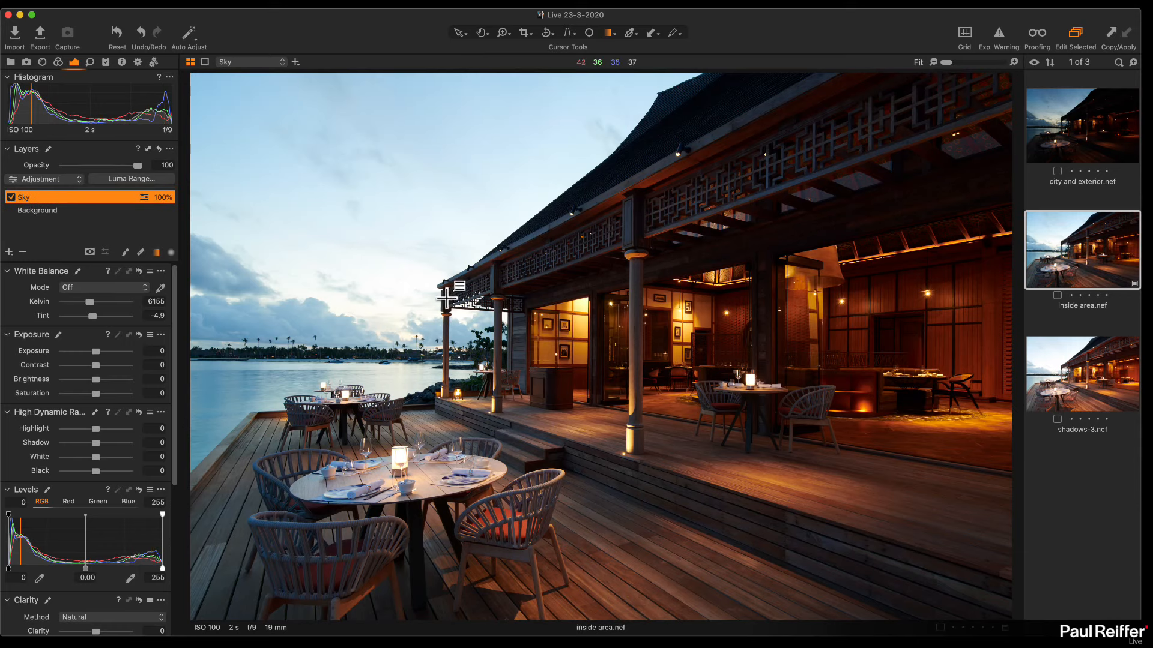
Draw a diagonal linear gradient mask over the sky on the Sky layer, parallel to the roofline, and check its mask overlay
{"action": "left_click", "coordinate": [156, 252]}
{"action": "left_click_drag", "start_coordinate": [404, 183], "coordinate": [503, 318]}
{"action": "left_click_drag", "start_coordinate": [385, 212], "coordinate": [435, 255]}
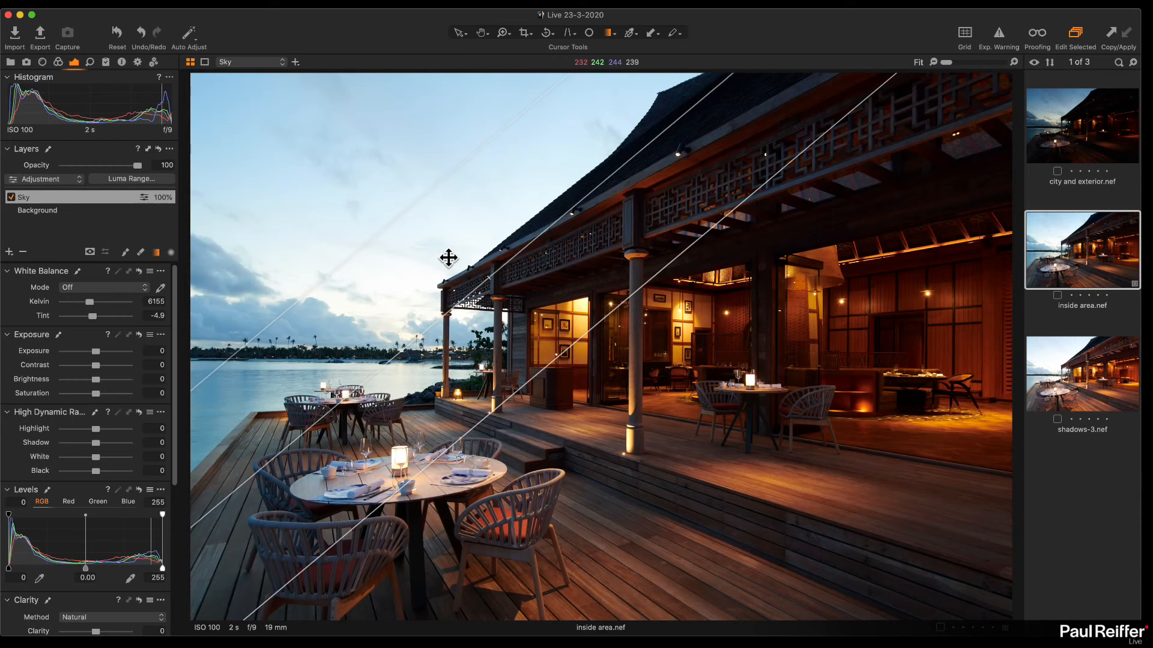
{"action": "key", "text": "m"}
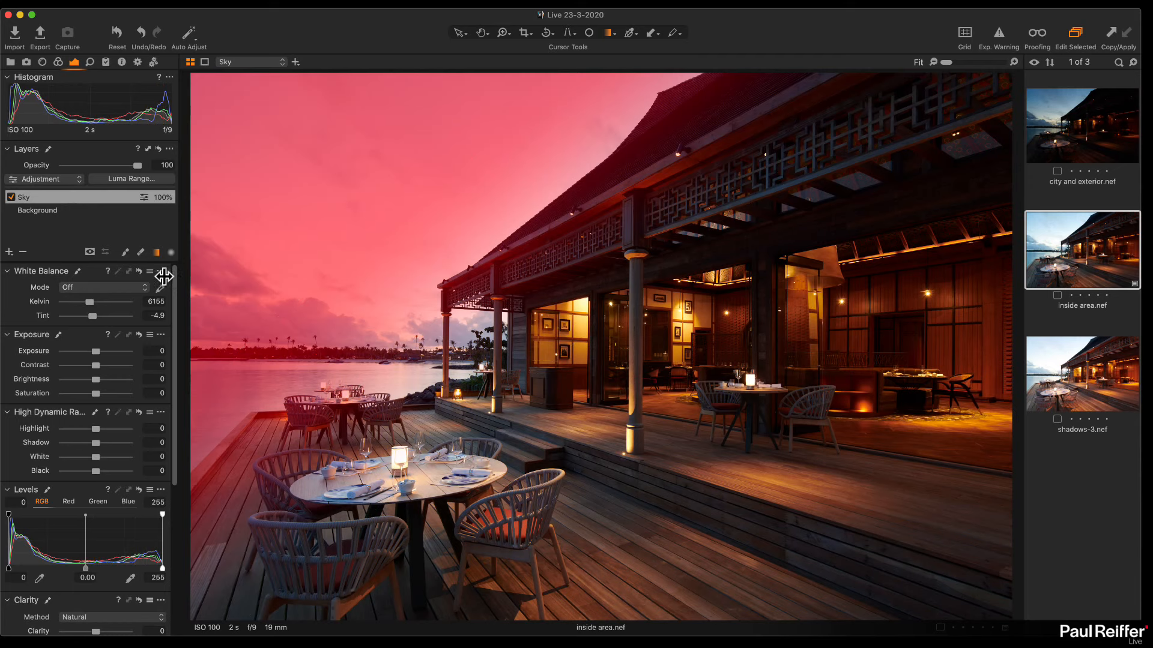
{"action": "key", "text": "m"}
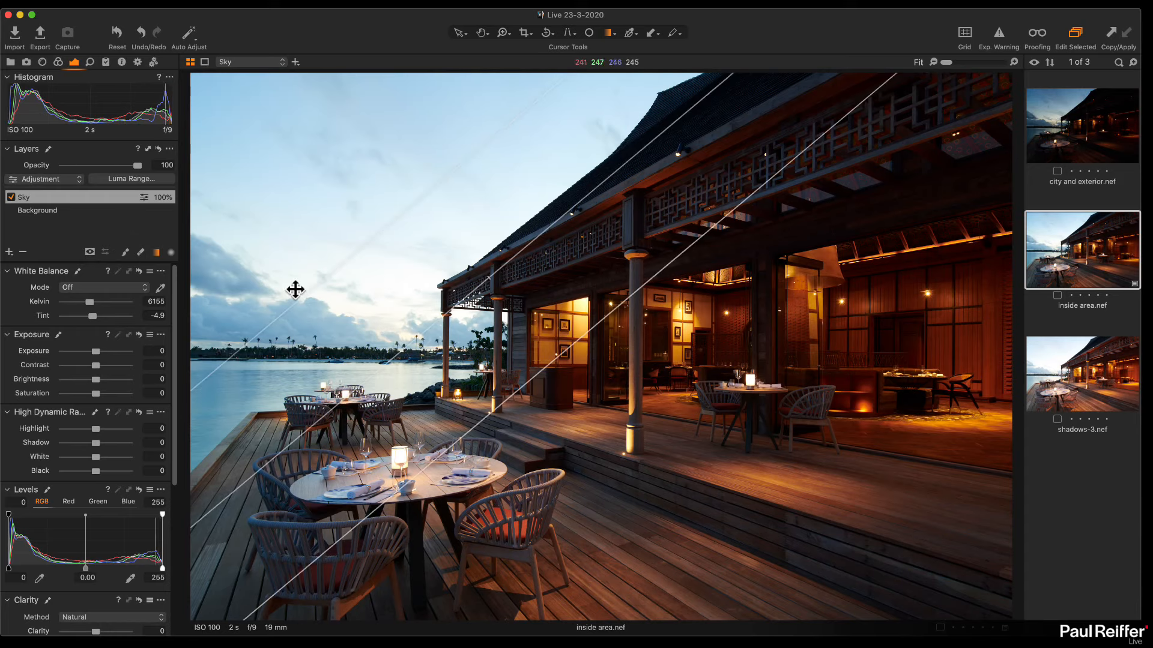
Set the Sky layer to Highlight -80, White -18, Kelvin 4350 and Tint 1.8, and shift its gradient slightly toward the building
{"action": "left_click_drag", "start_coordinate": [96, 430], "coordinate": [88, 459]}
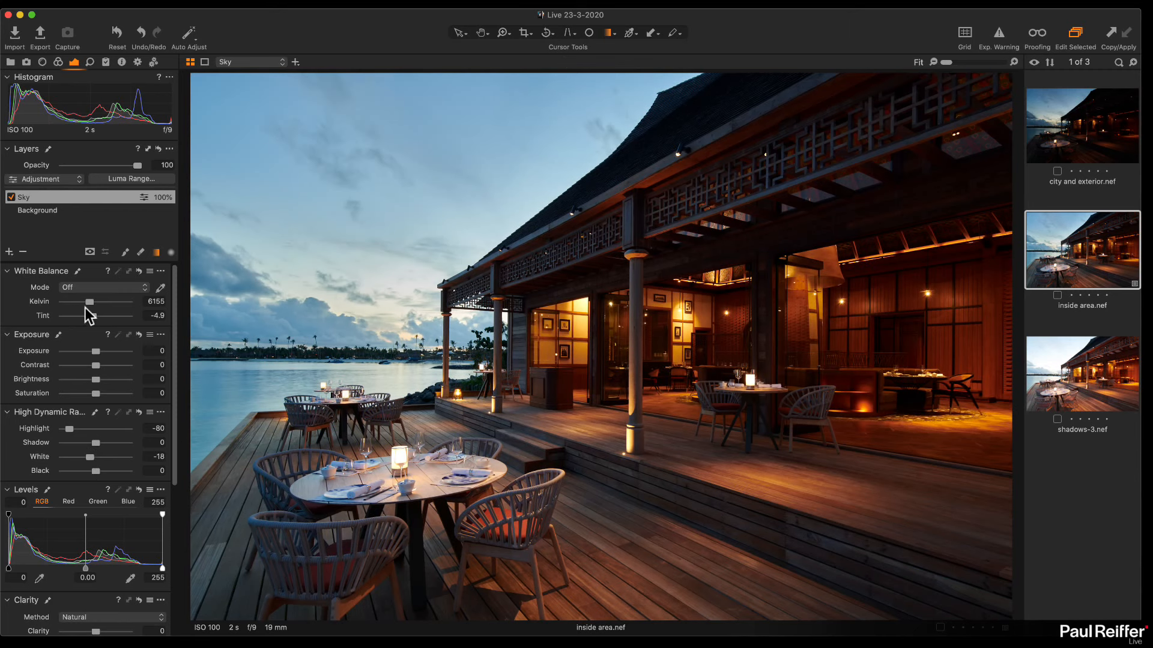
{"action": "left_click_drag", "start_coordinate": [88, 304], "coordinate": [95, 319]}
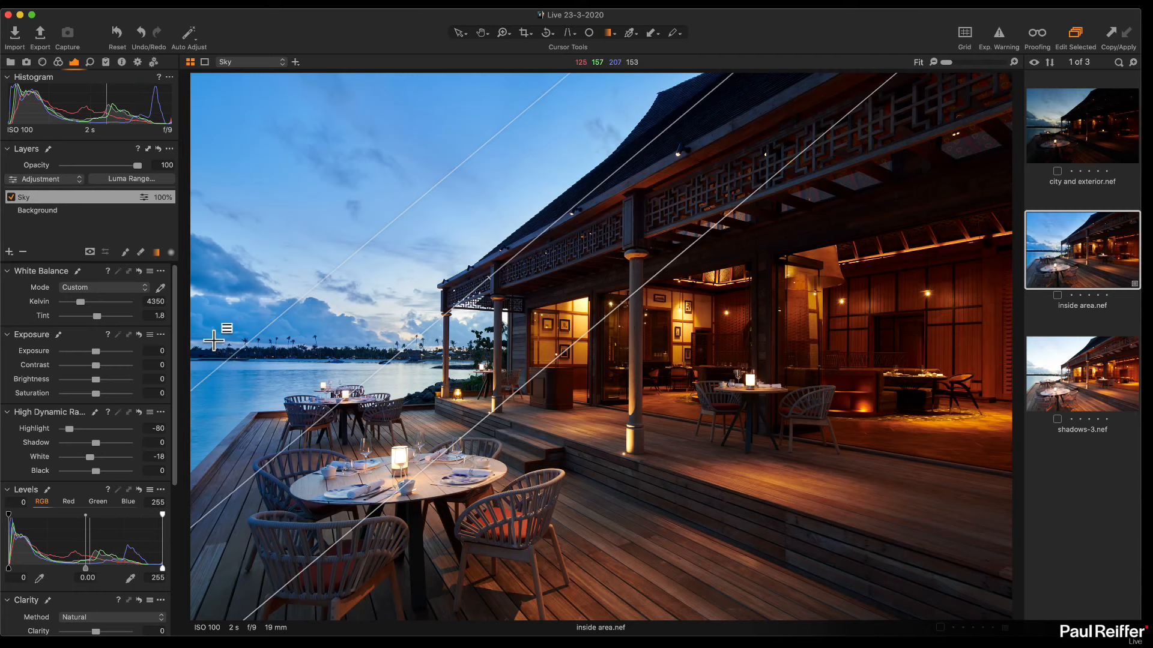
{"action": "left_click_drag", "start_coordinate": [419, 285], "coordinate": [430, 292]}
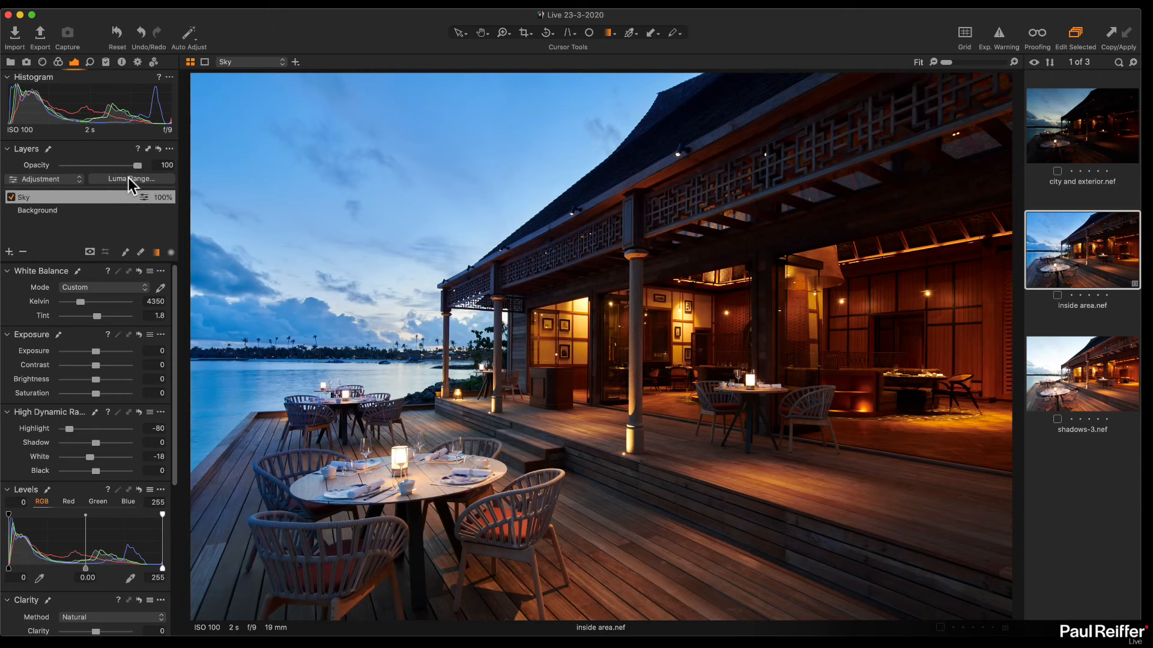
Restrict the Sky layer mask with a luma range of 116 to 255 and a falloff of 66 to 255, checking it with the mask displayed
{"action": "left_click", "coordinate": [128, 178]}
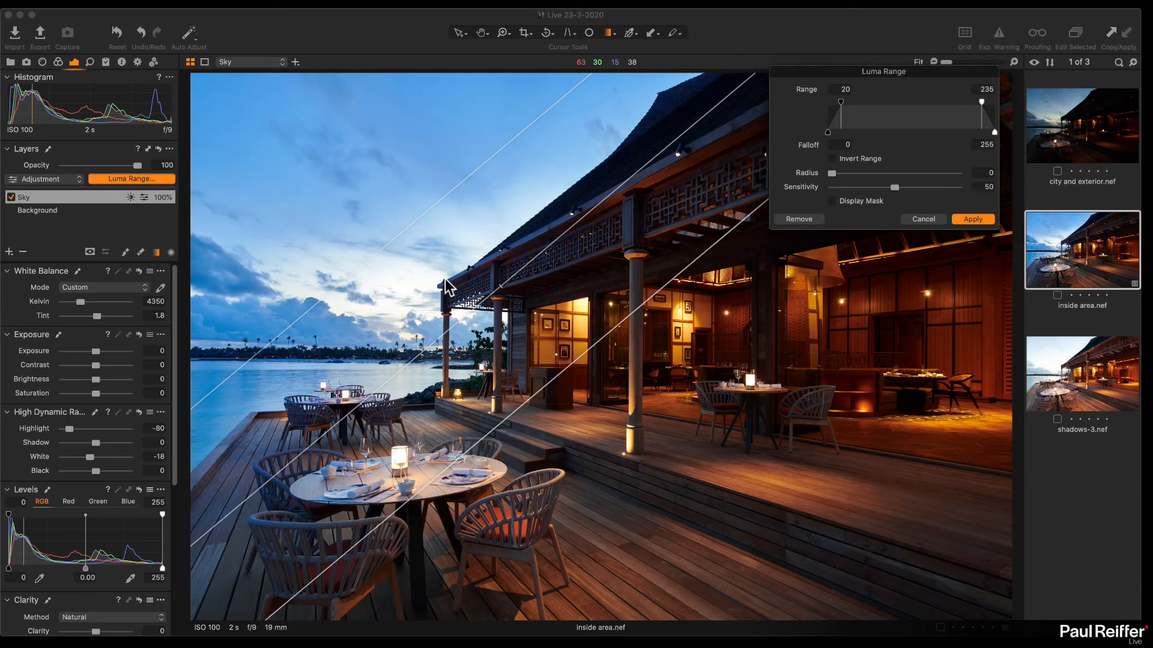
{"action": "left_click", "coordinate": [832, 201]}
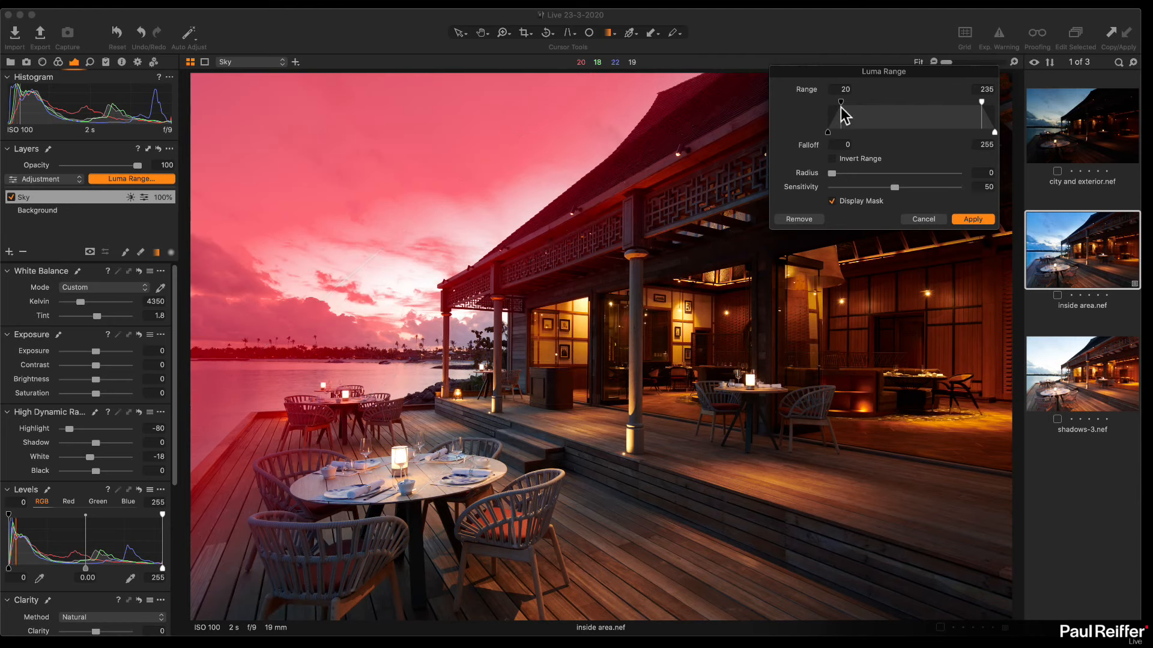
{"action": "mouse_move", "coordinate": [840, 103]}
{"action": "left_mouse_down"}
{"action": "mouse_move", "coordinate": [945, 107]}
{"action": "mouse_move", "coordinate": [840, 106]}
{"action": "left_mouse_up"}
{"action": "left_click_drag", "start_coordinate": [982, 103], "coordinate": [995, 100]}
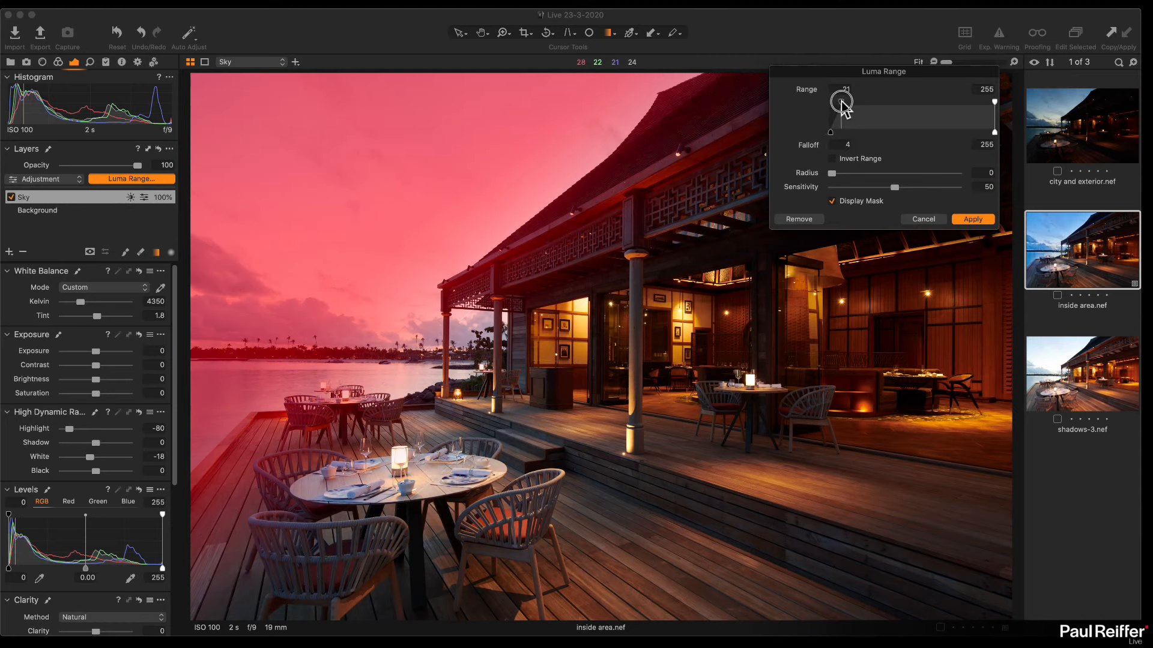
{"action": "left_click_drag", "start_coordinate": [838, 103], "coordinate": [904, 105]}
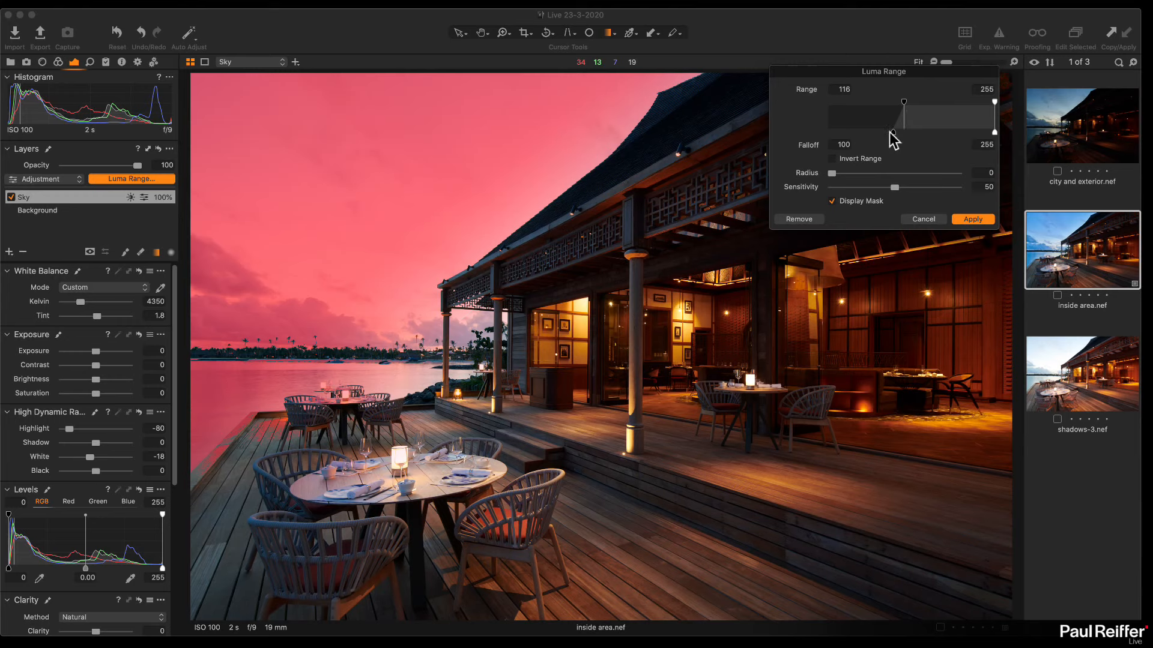
{"action": "left_click_drag", "start_coordinate": [894, 134], "coordinate": [872, 133]}
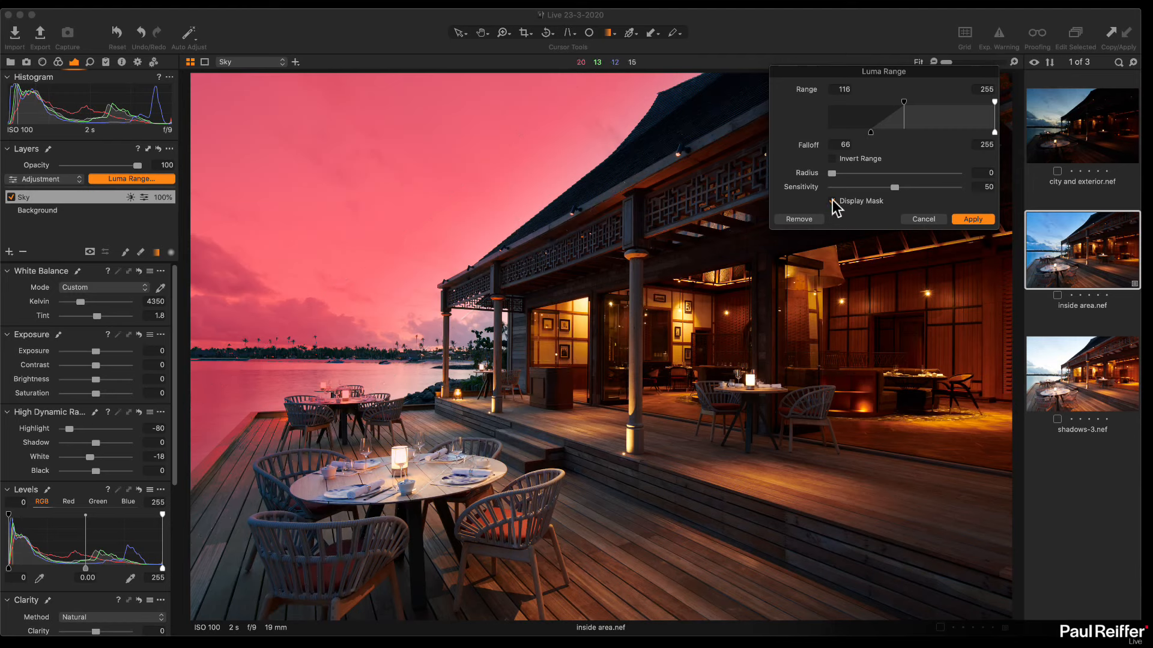
{"action": "left_click", "coordinate": [971, 219]}
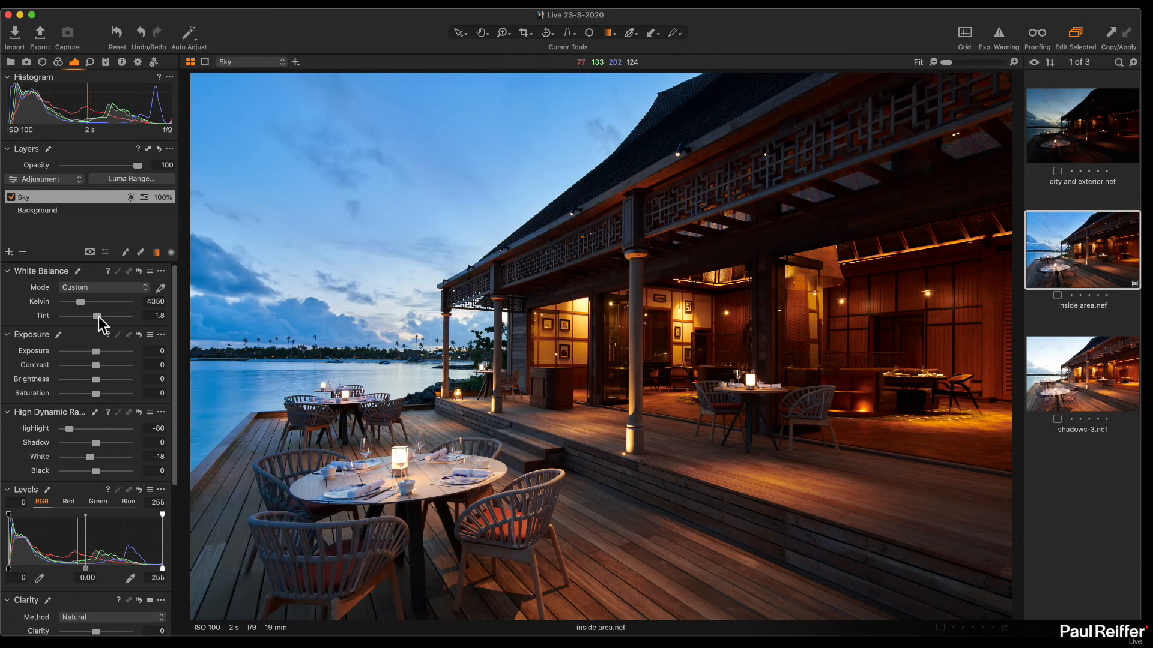
Set the Sky layer's Tint to 3.8, Kelvin to 4233 and Clarity to 14, reviewing its luma range settings in between
{"action": "mouse_move", "coordinate": [92, 314]}
{"action": "left_mouse_down"}
{"action": "mouse_move", "coordinate": [129, 314]}
{"action": "mouse_move", "coordinate": [2, 324]}
{"action": "mouse_move", "coordinate": [238, 318]}
{"action": "mouse_move", "coordinate": [7, 320]}
{"action": "mouse_move", "coordinate": [162, 322]}
{"action": "mouse_move", "coordinate": [99, 326]}
{"action": "left_mouse_up"}
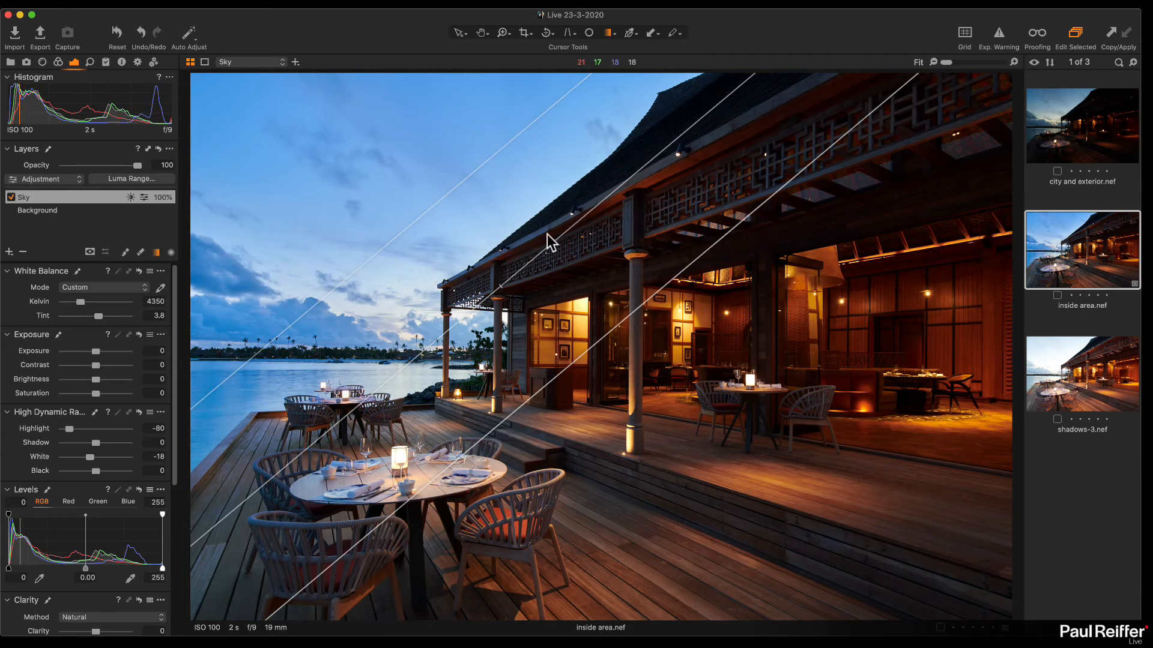
{"action": "left_click", "coordinate": [132, 178]}
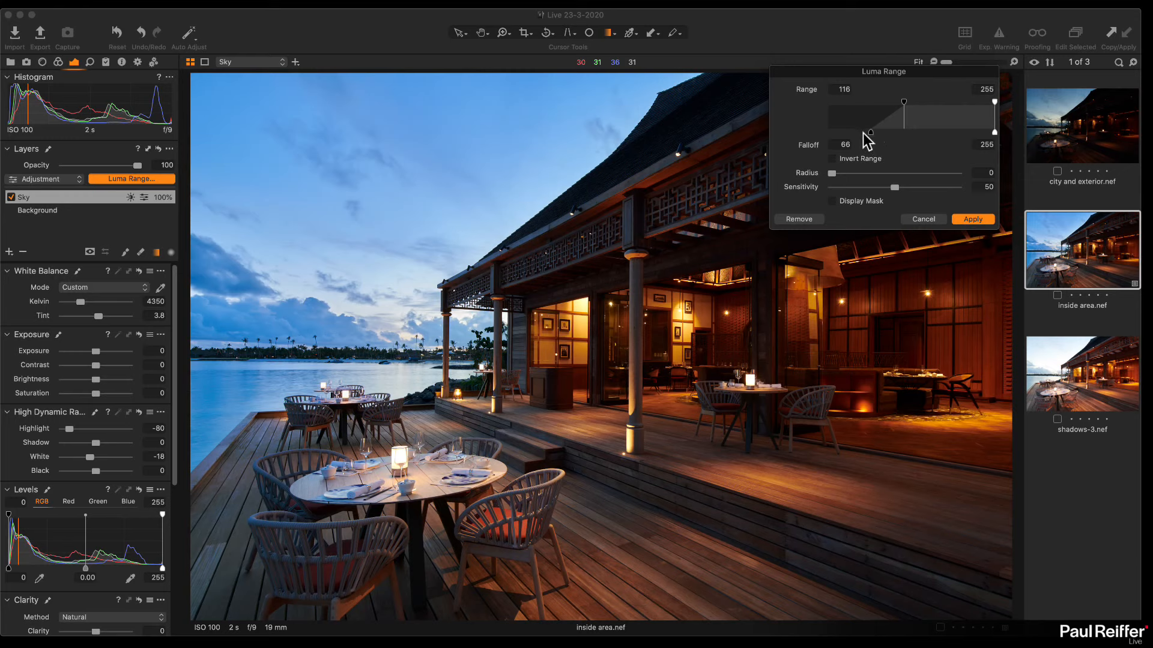
{"action": "left_click", "coordinate": [967, 218]}
{"action": "left_click_drag", "start_coordinate": [80, 302], "coordinate": [80, 302]}
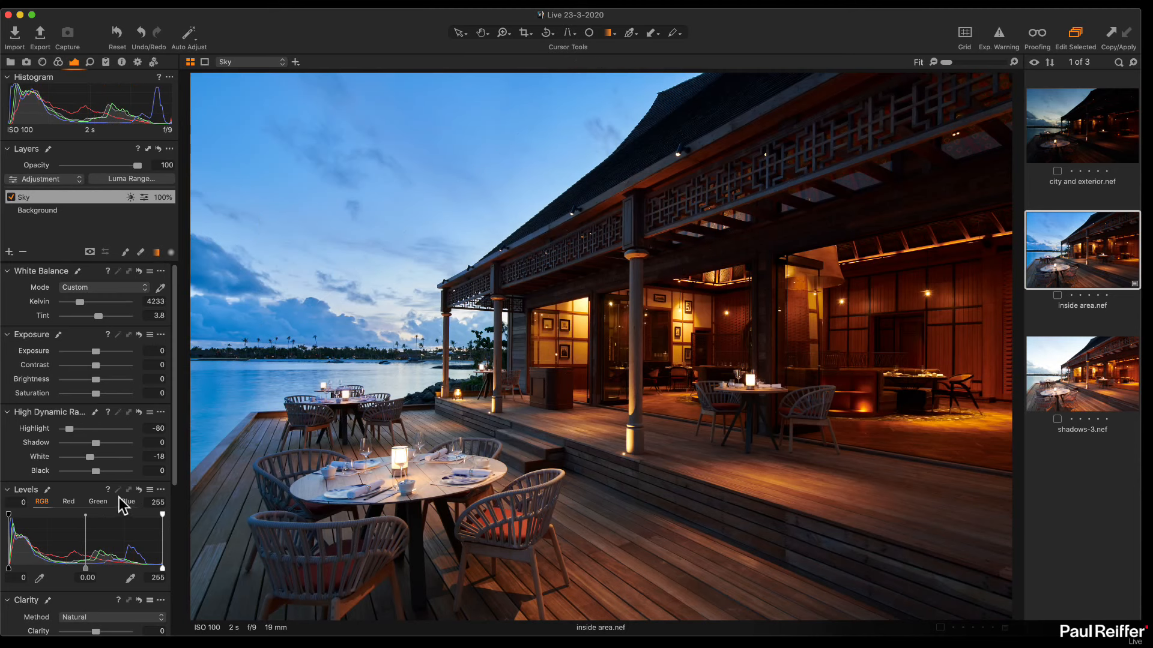
{"action": "scroll", "coordinate": [119, 498], "scroll_direction": "down", "scroll_amount": 3}
{"action": "mouse_move", "coordinate": [99, 542]}
{"action": "left_mouse_down"}
{"action": "mouse_move", "coordinate": [149, 542]}
{"action": "mouse_move", "coordinate": [54, 542]}
{"action": "mouse_move", "coordinate": [100, 542]}
{"action": "left_mouse_up"}
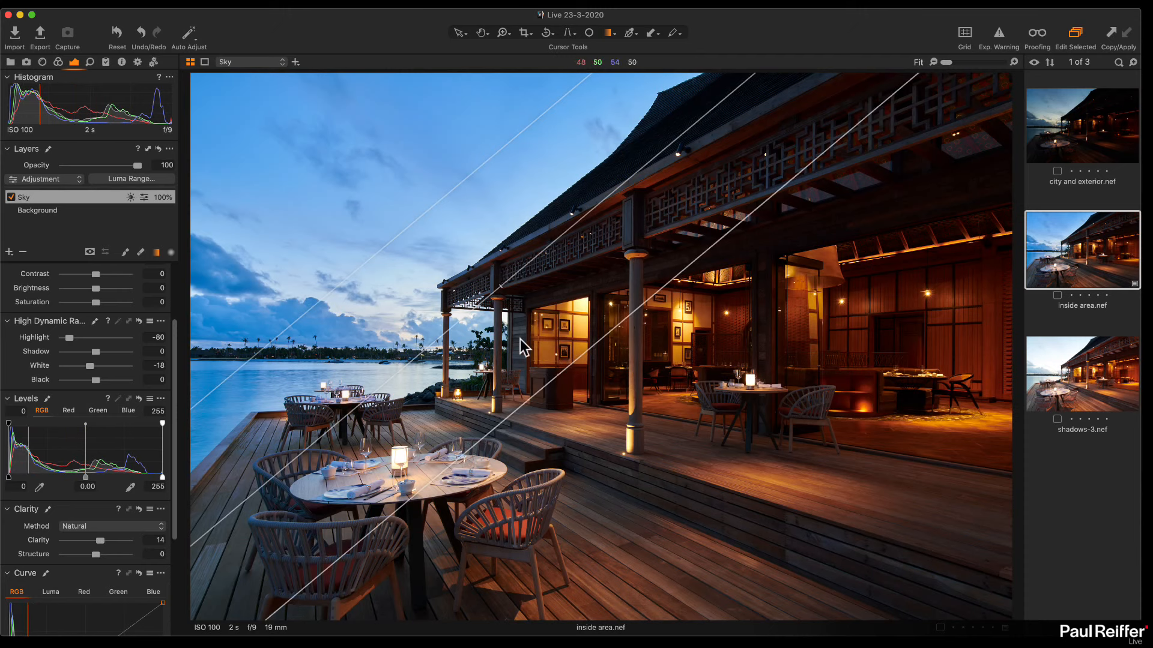
Warm the Background layer to Kelvin 7104 and set its Shadow to 9 and Black to 4
{"action": "left_click", "coordinate": [39, 210]}
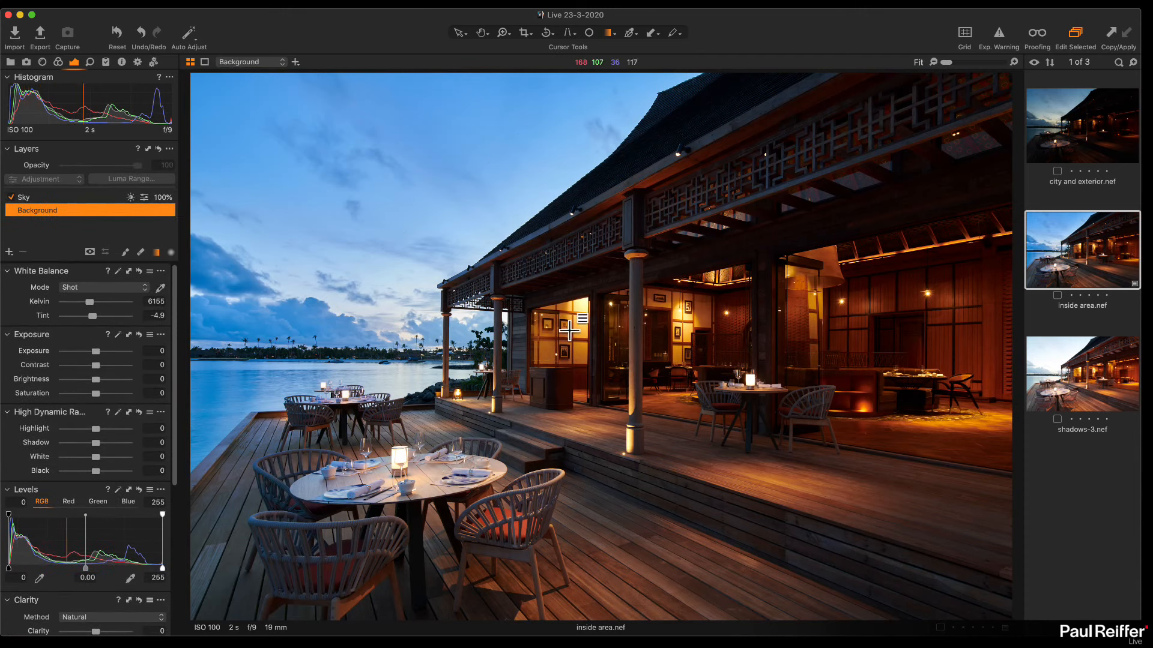
{"action": "left_click_drag", "start_coordinate": [88, 303], "coordinate": [95, 304]}
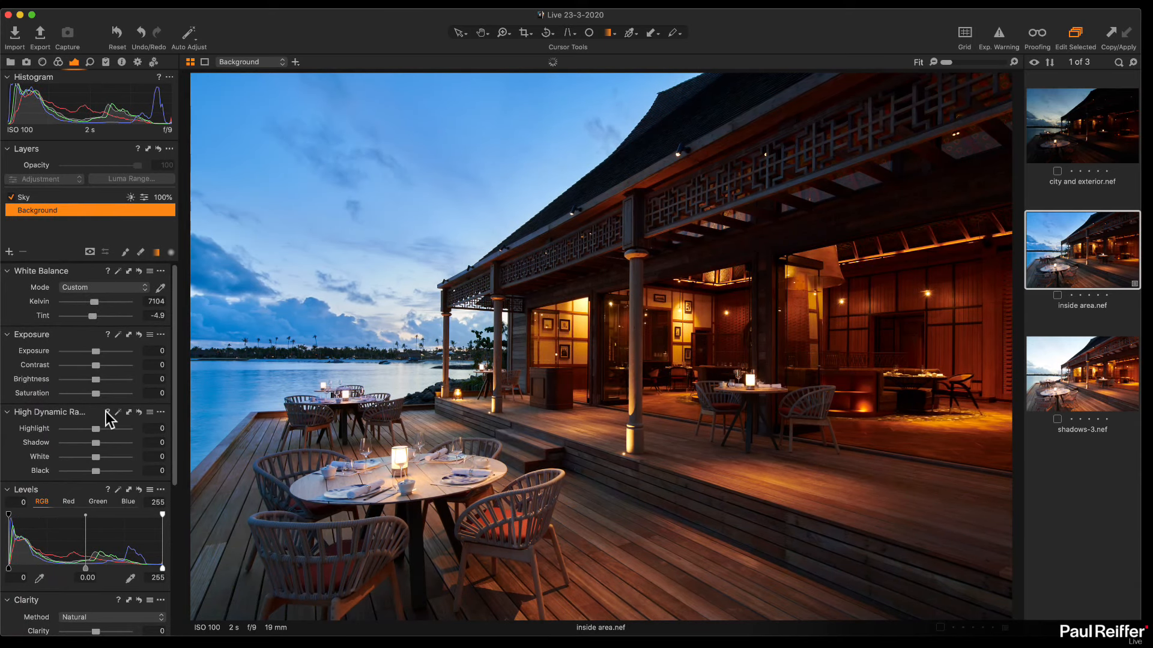
{"action": "left_click_drag", "start_coordinate": [95, 443], "coordinate": [98, 472]}
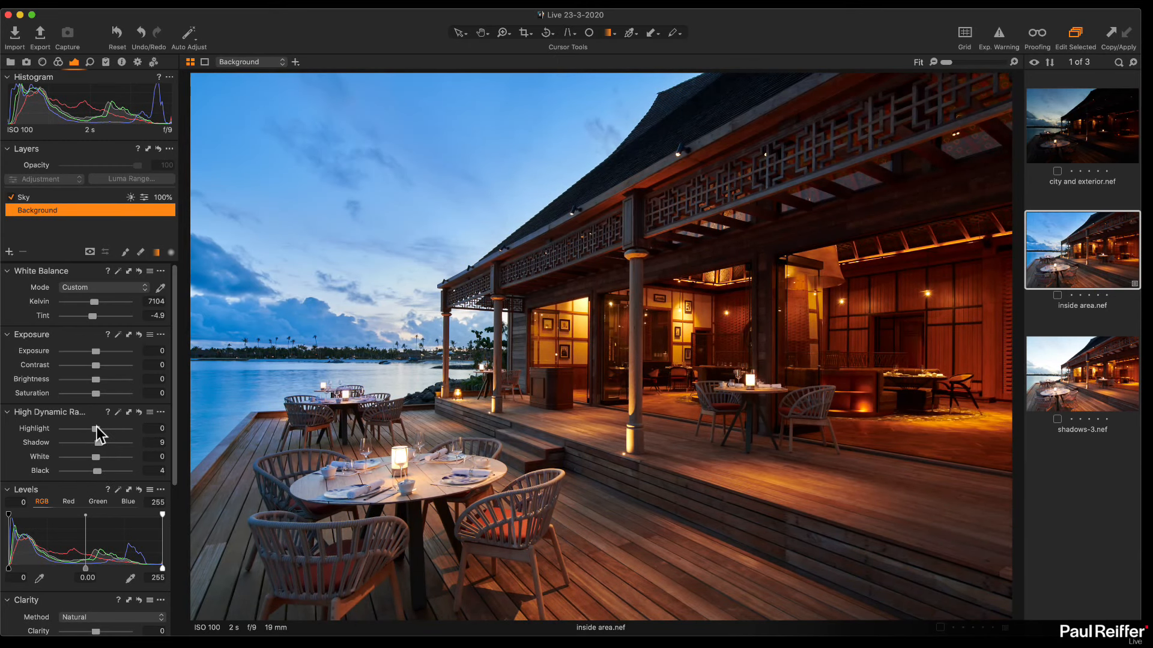
Set the Sky layer's Kelvin to 4224, Saturation to 4 and Exposure to -0.3
{"action": "left_click", "coordinate": [51, 195]}
{"action": "left_click_drag", "start_coordinate": [83, 303], "coordinate": [82, 304]}
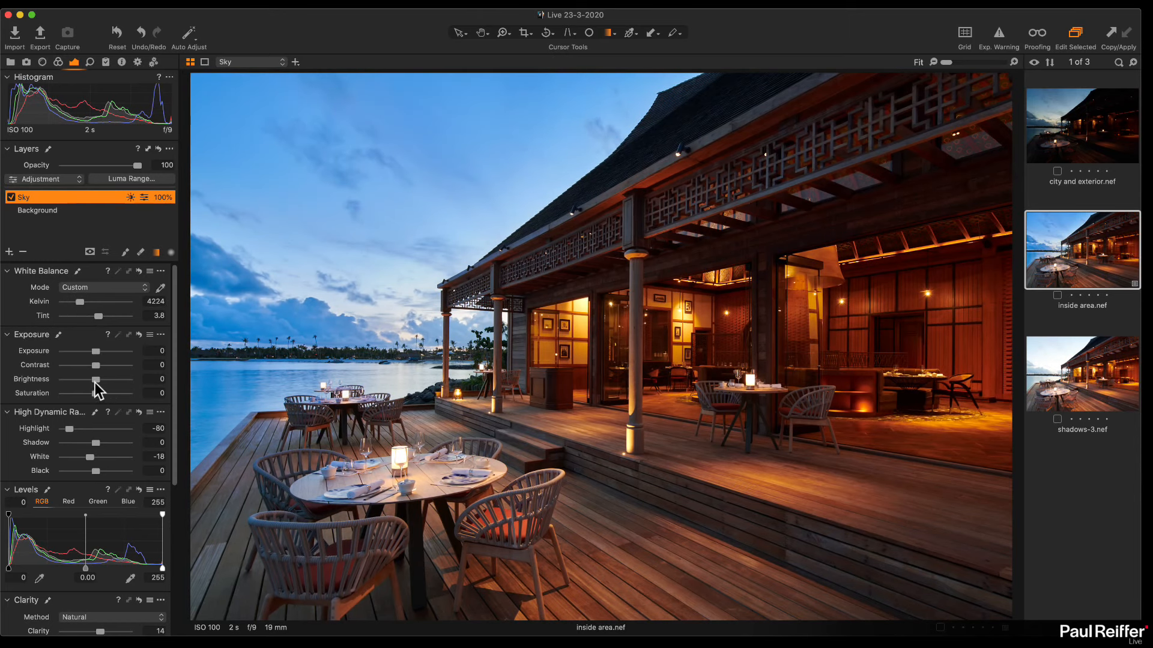
{"action": "left_click_drag", "start_coordinate": [95, 393], "coordinate": [96, 395]}
{"action": "left_click_drag", "start_coordinate": [96, 351], "coordinate": [93, 352]}
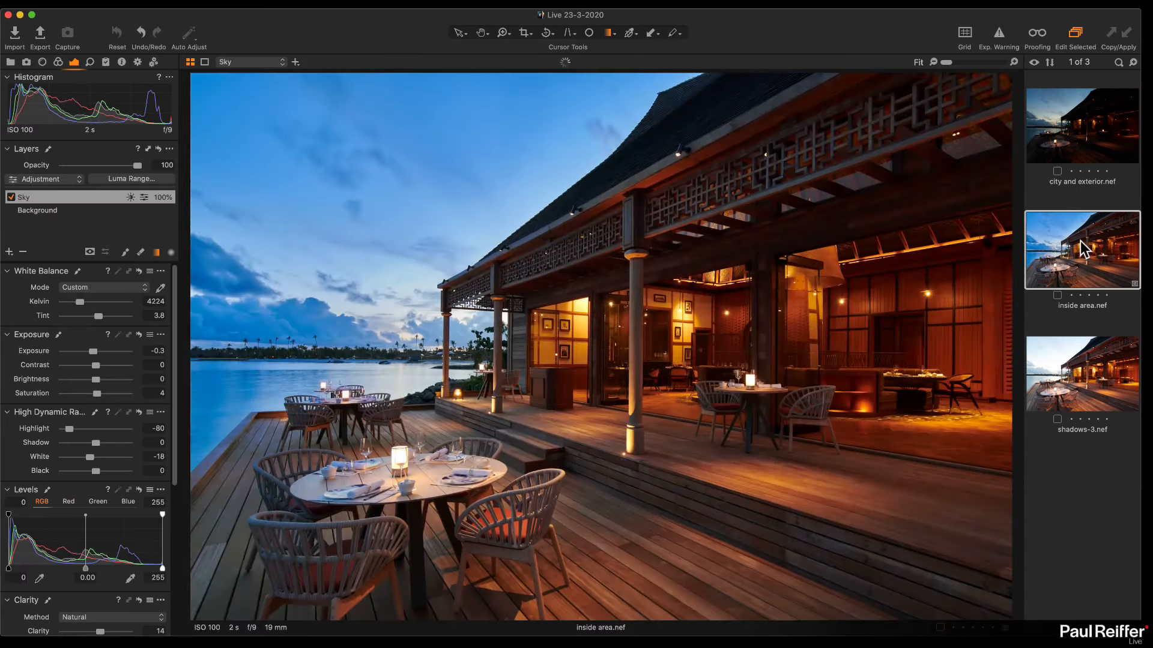
Create a new unedited variant of inside area.nef and compare it with the edited variant and city and exterior.nef
{"action": "right_click", "coordinate": [1080, 240]}
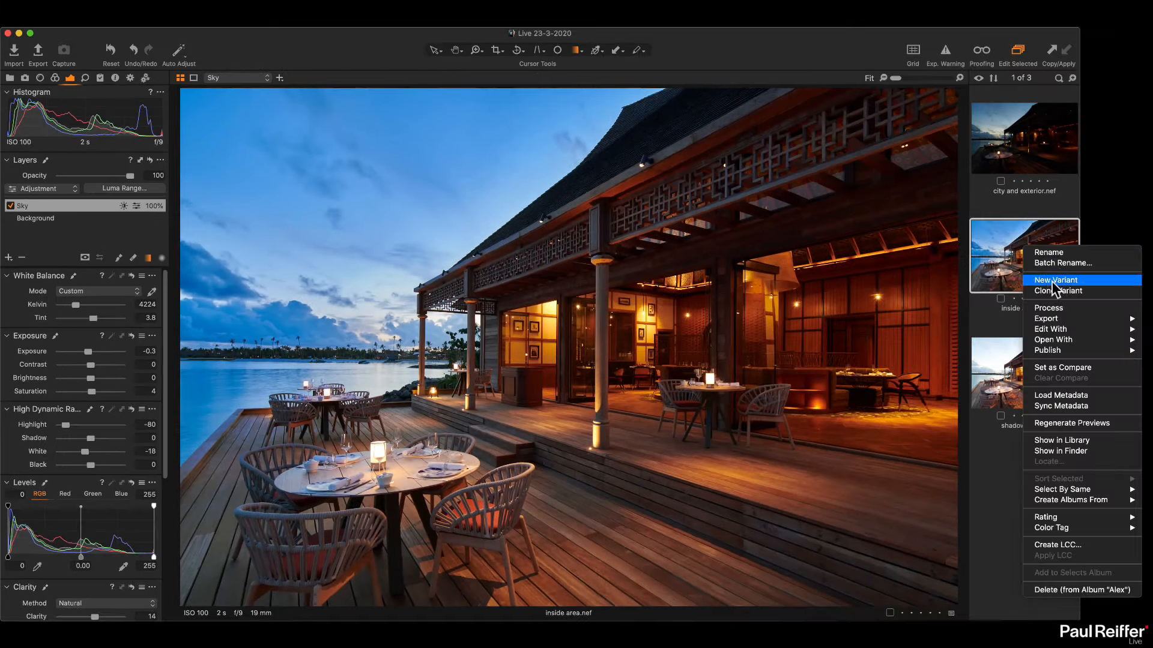
{"action": "left_click", "coordinate": [1061, 282]}
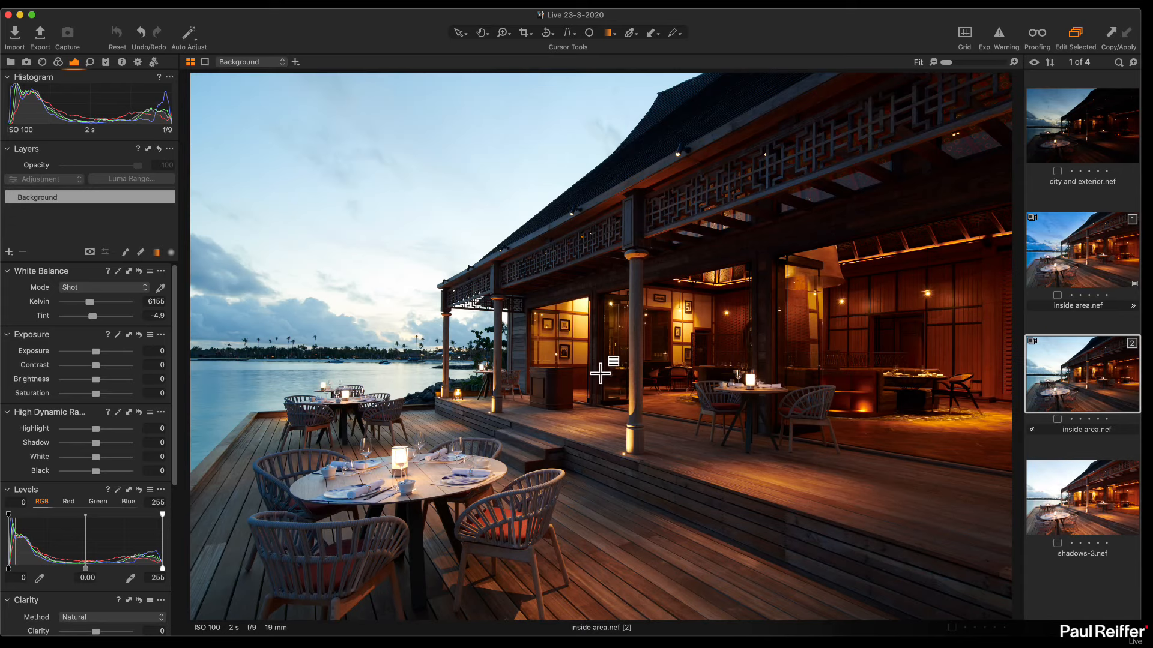
{"action": "left_click", "coordinate": [1079, 275]}
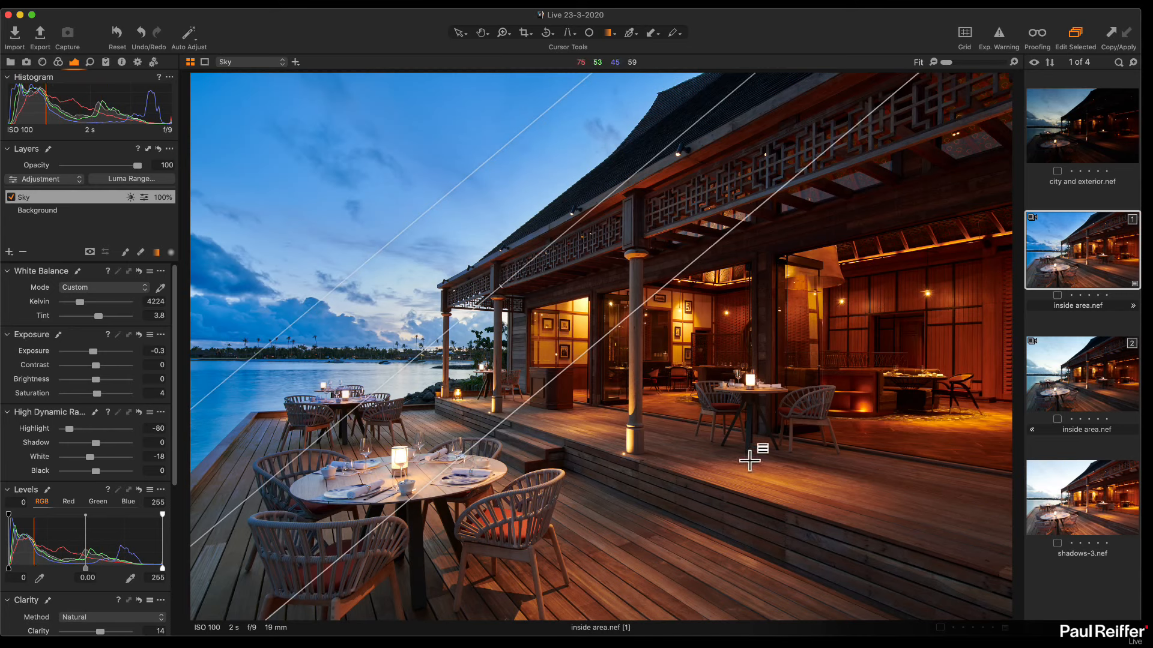
{"action": "left_click", "coordinate": [1099, 496]}
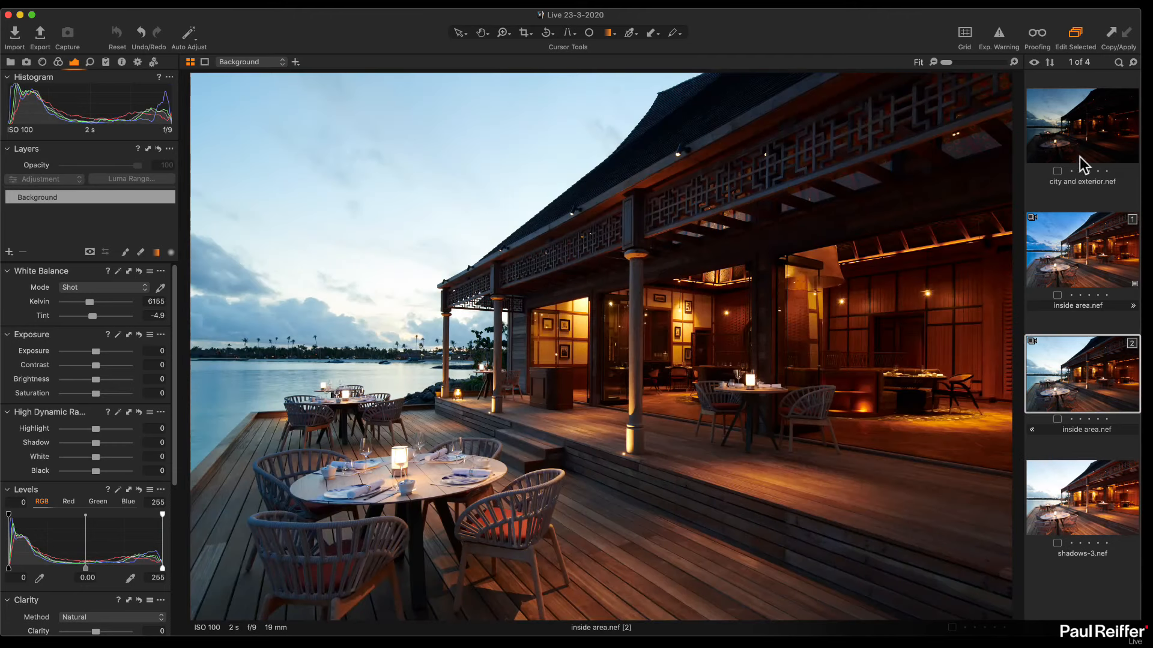
{"action": "left_click", "coordinate": [1080, 135]}
Clone the edited first variant of inside area.nef with its adjustments
{"action": "left_click", "coordinate": [1069, 249]}
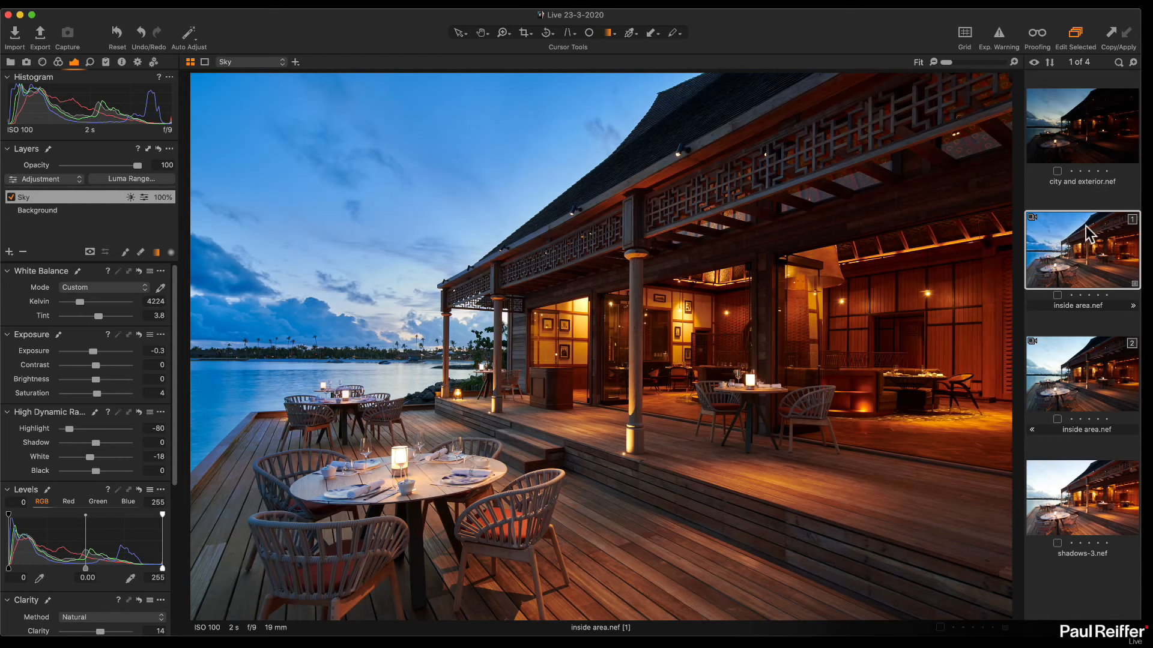
{"action": "right_click", "coordinate": [1043, 239]}
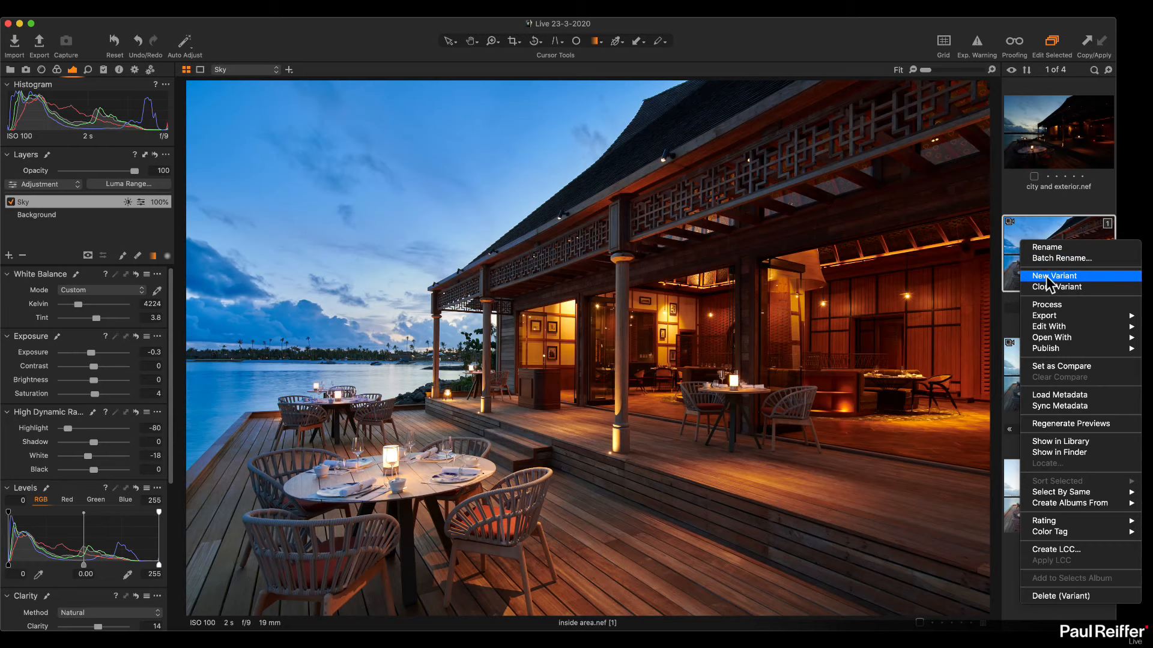
{"action": "left_click", "coordinate": [1054, 286]}
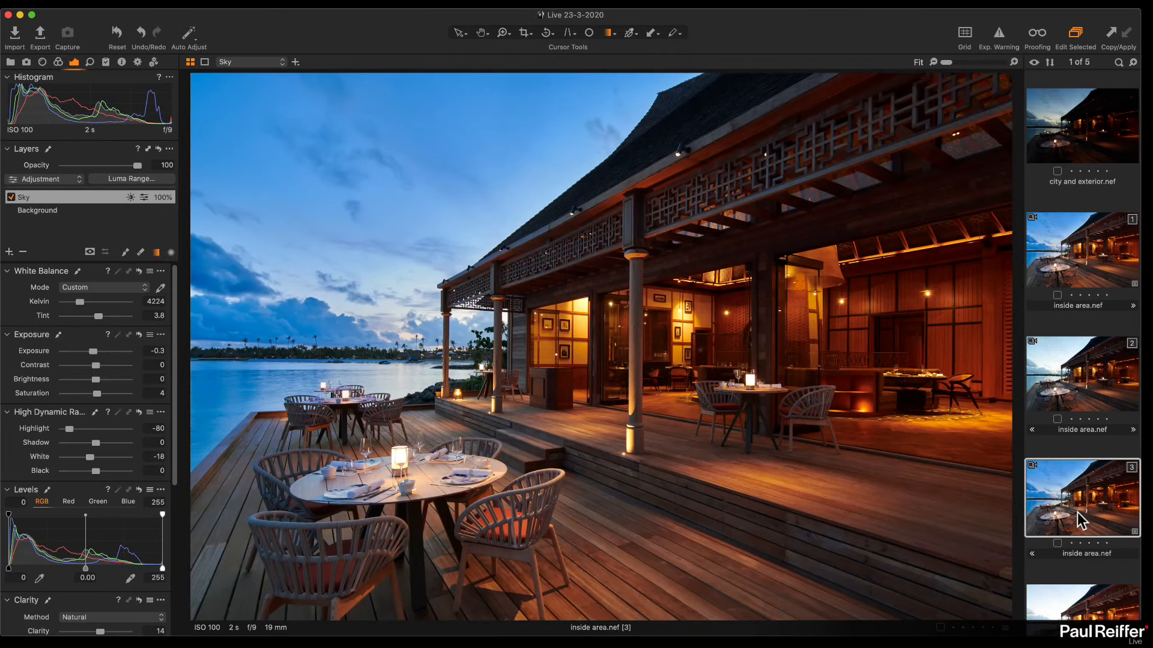
Move the cloned edited variant of inside area.nef ahead of the unedited one and compare the three variants
{"action": "left_click_drag", "start_coordinate": [1077, 512], "coordinate": [1071, 363]}
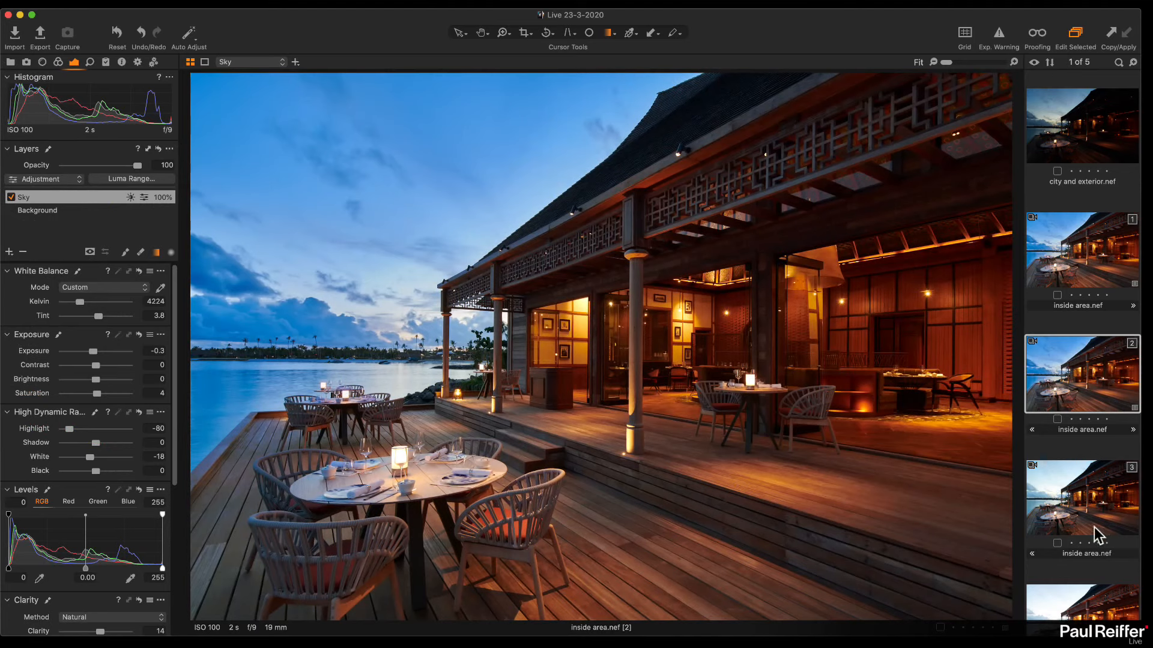
{"action": "left_click", "coordinate": [1085, 503]}
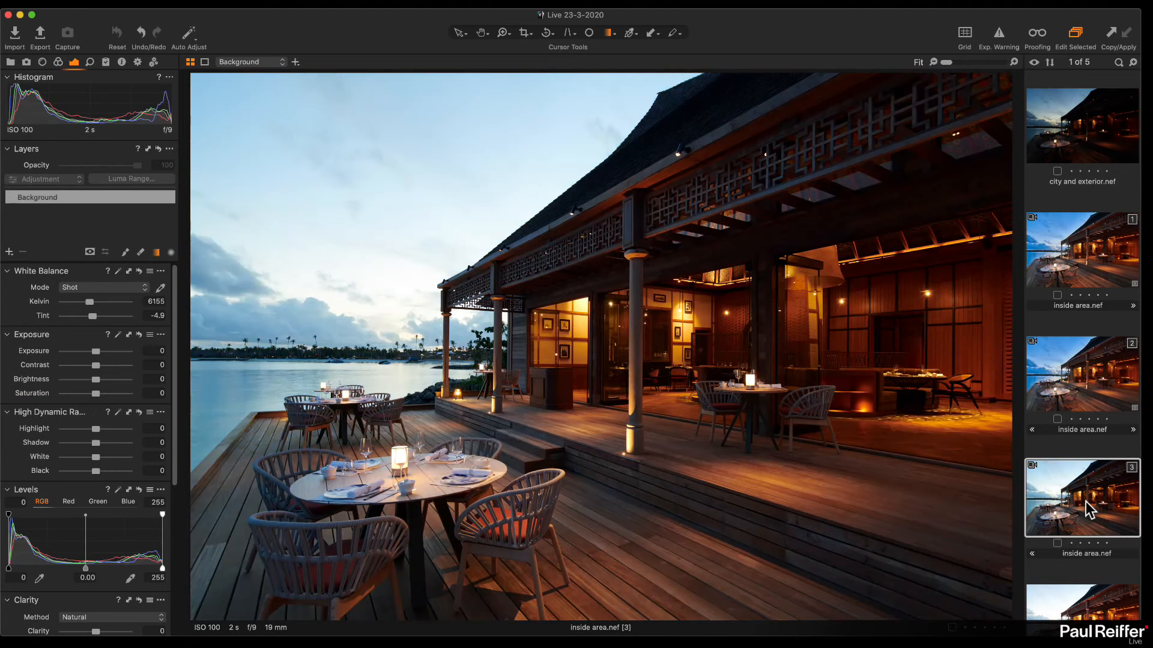
{"action": "left_click", "coordinate": [1098, 381]}
{"action": "left_click", "coordinate": [1085, 264]}
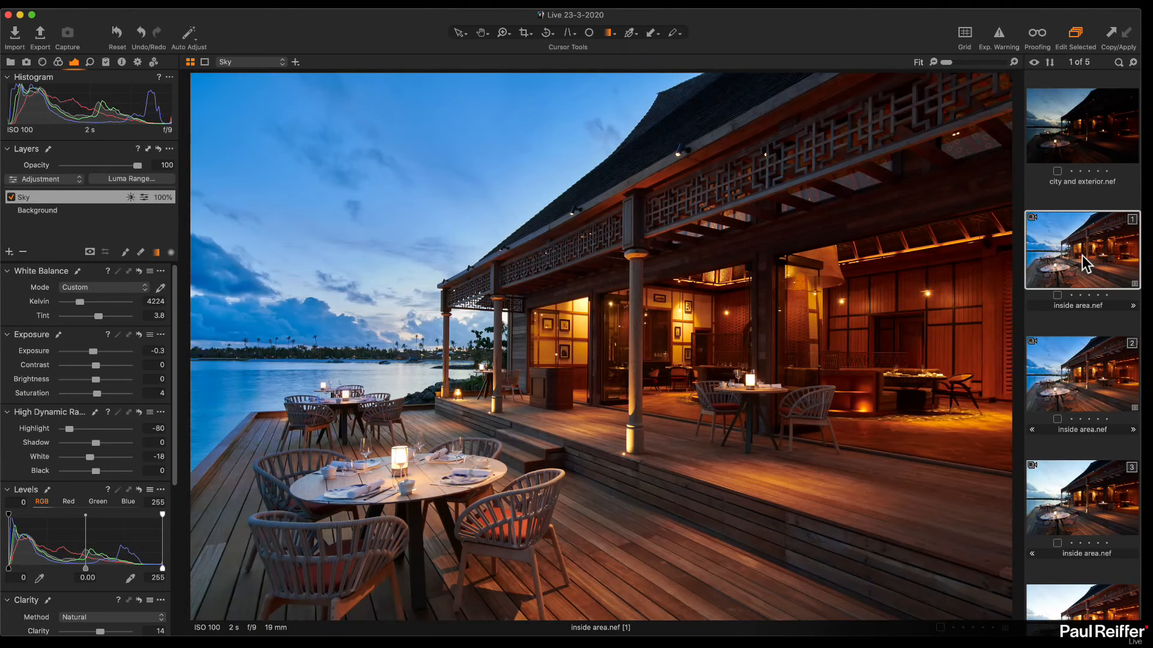
On the first inside area.nef variant, set the Sky layer's Kelvin to 4846 and Tint to 1.7, and the Background layer's Exposure to 0.58
{"action": "key", "text": "g"}
{"action": "left_click_drag", "start_coordinate": [80, 302], "coordinate": [96, 317]}
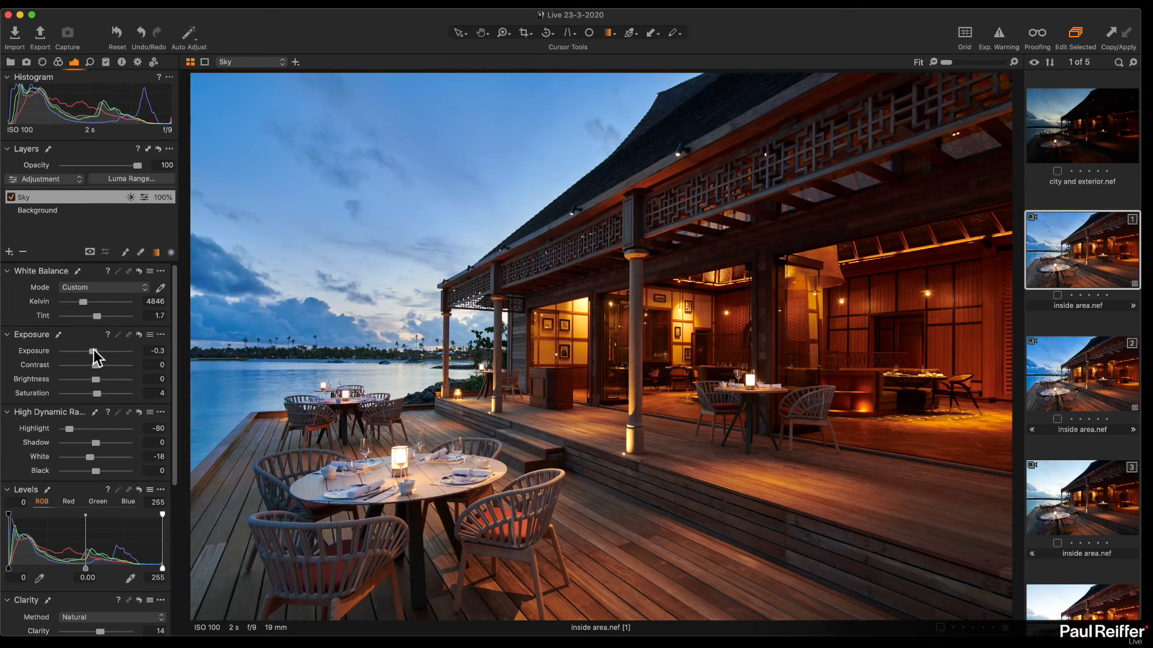
{"action": "left_click", "coordinate": [45, 210]}
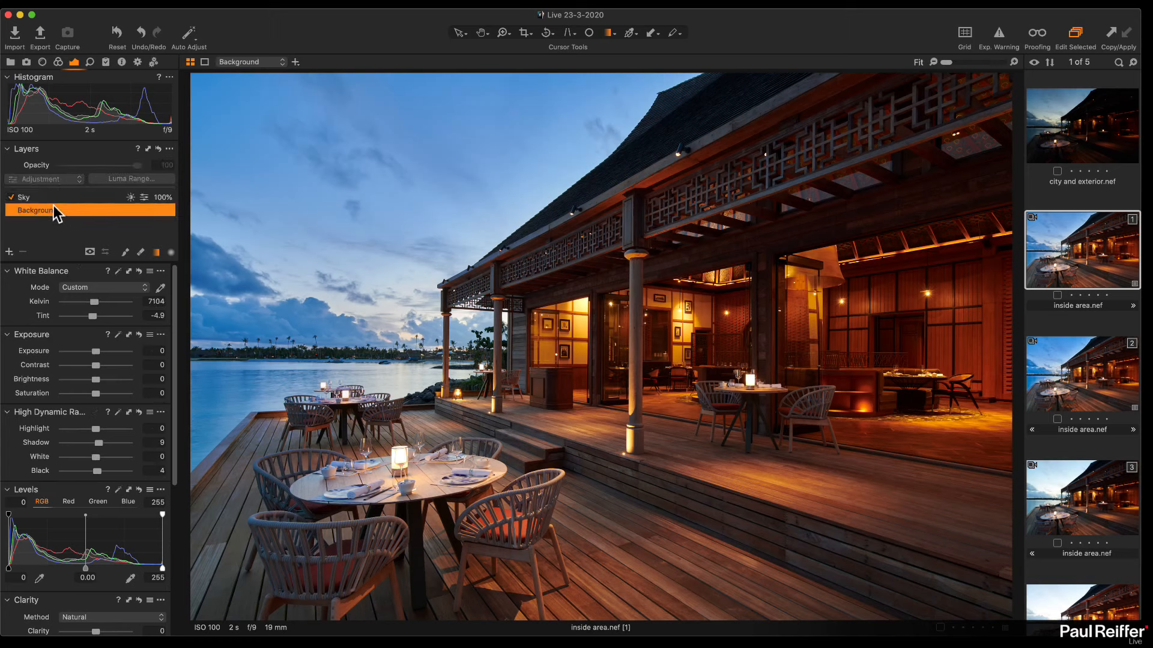
{"action": "left_click", "coordinate": [22, 200]}
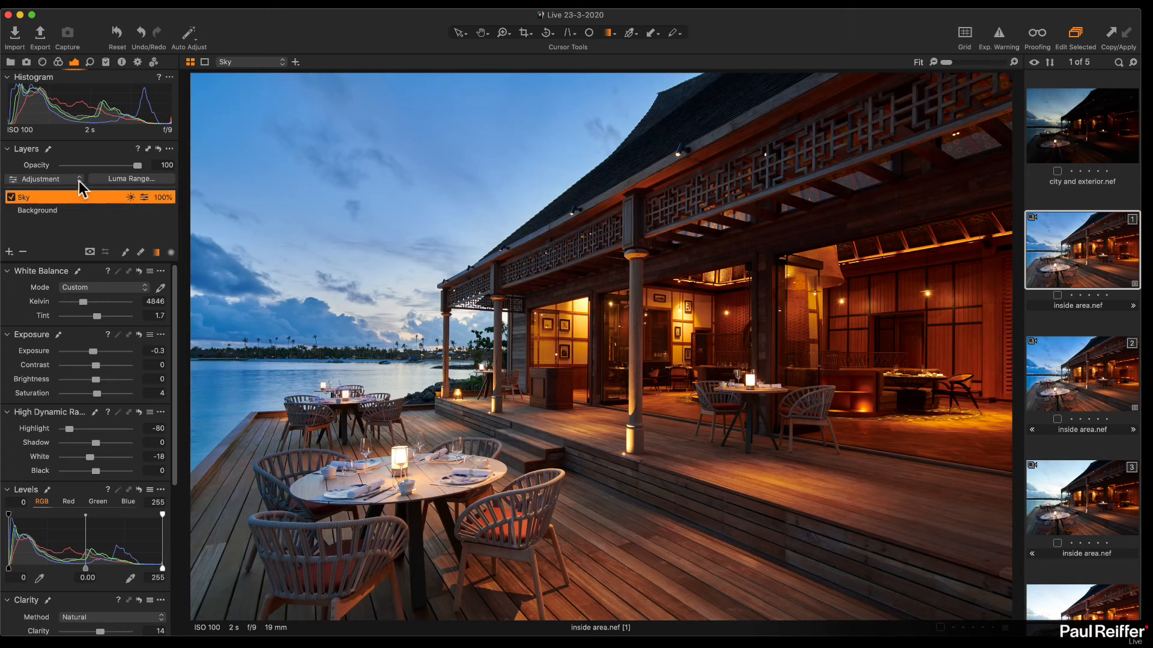
{"action": "left_click", "coordinate": [72, 211]}
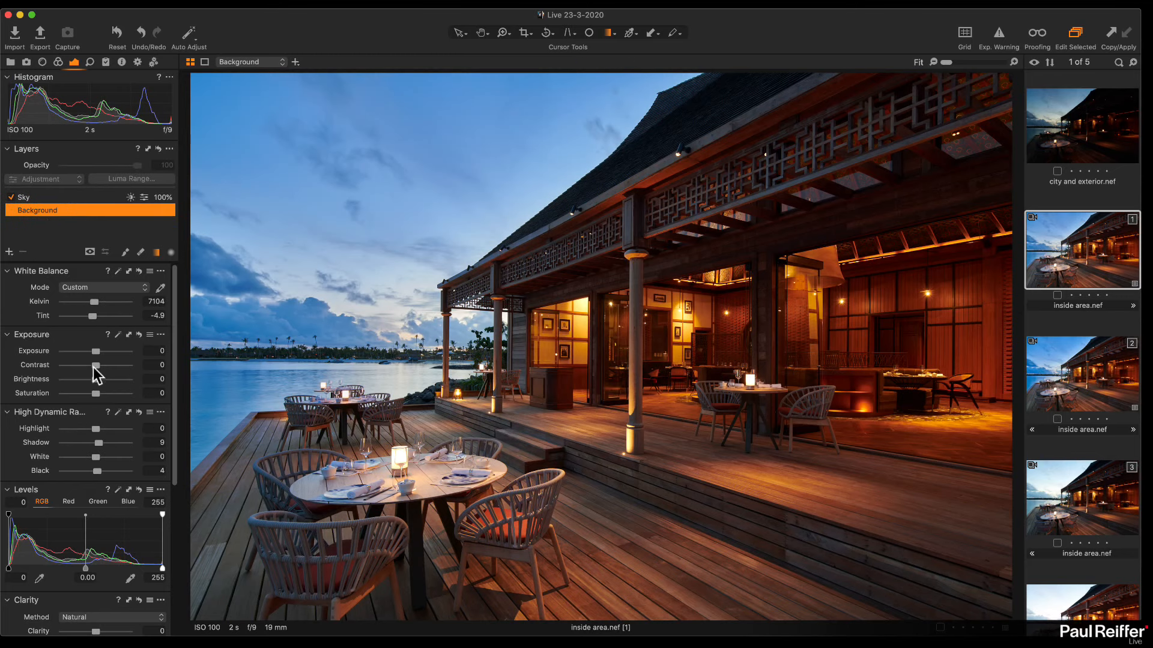
{"action": "left_click_drag", "start_coordinate": [92, 353], "coordinate": [100, 353]}
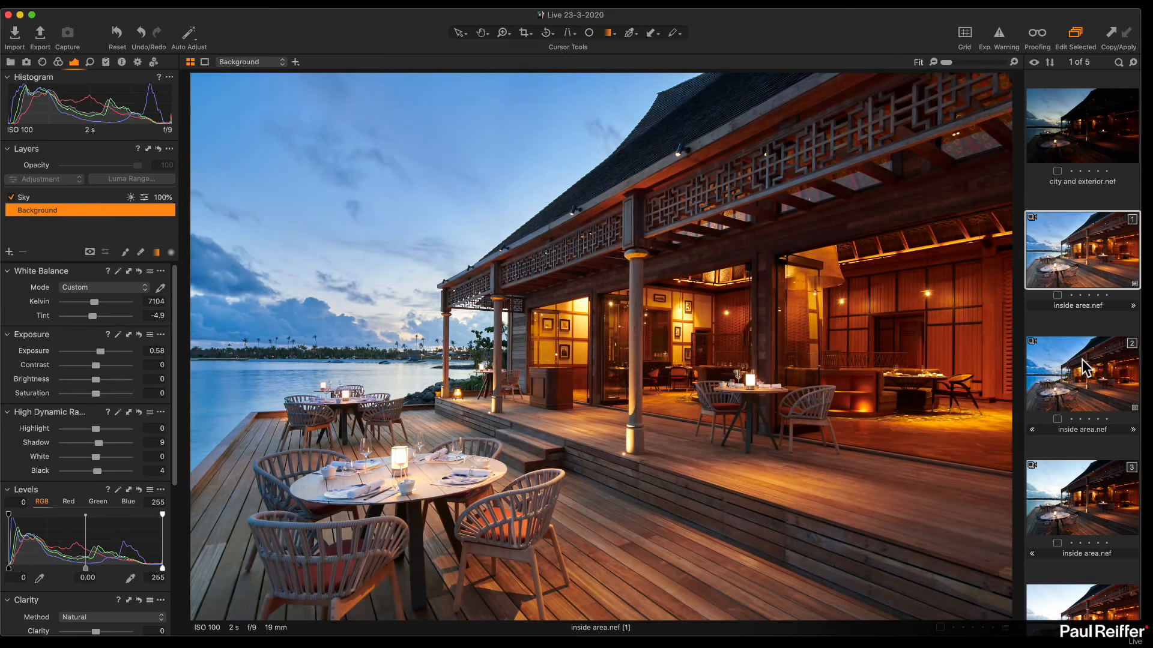
Compare the brightened first variant of inside area.nef with the second variant and view the variant commands
{"action": "left_click", "coordinate": [1084, 367]}
{"action": "left_click", "coordinate": [1080, 255]}
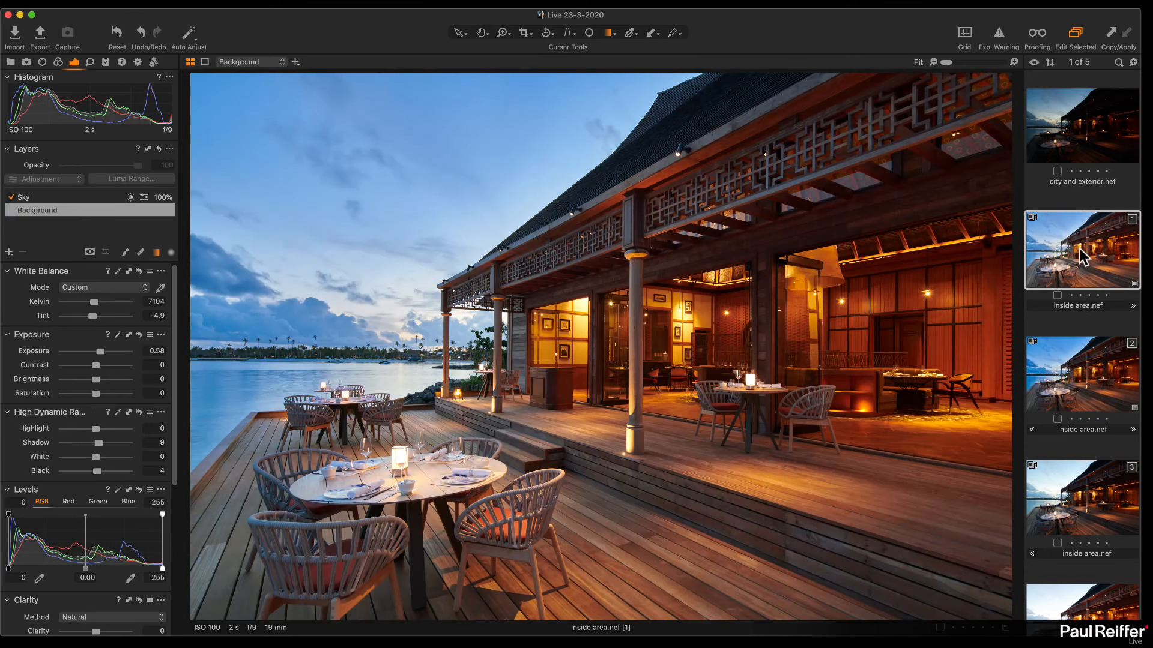
{"action": "right_click", "coordinate": [1065, 246]}
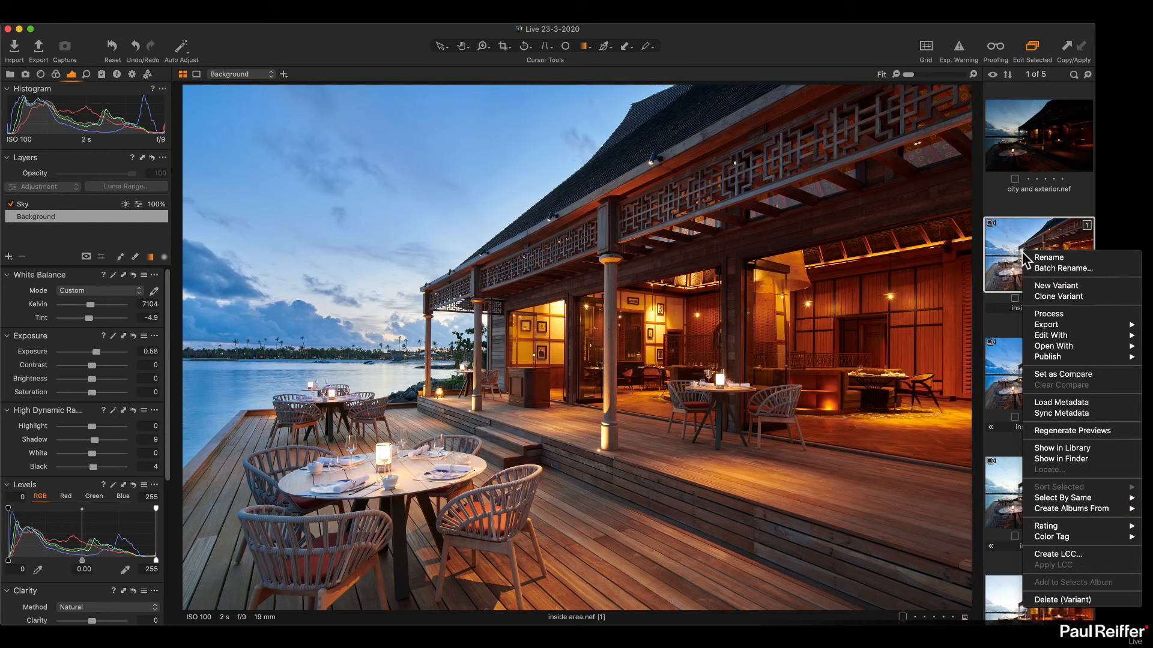
{"action": "left_click", "coordinate": [1048, 296]}
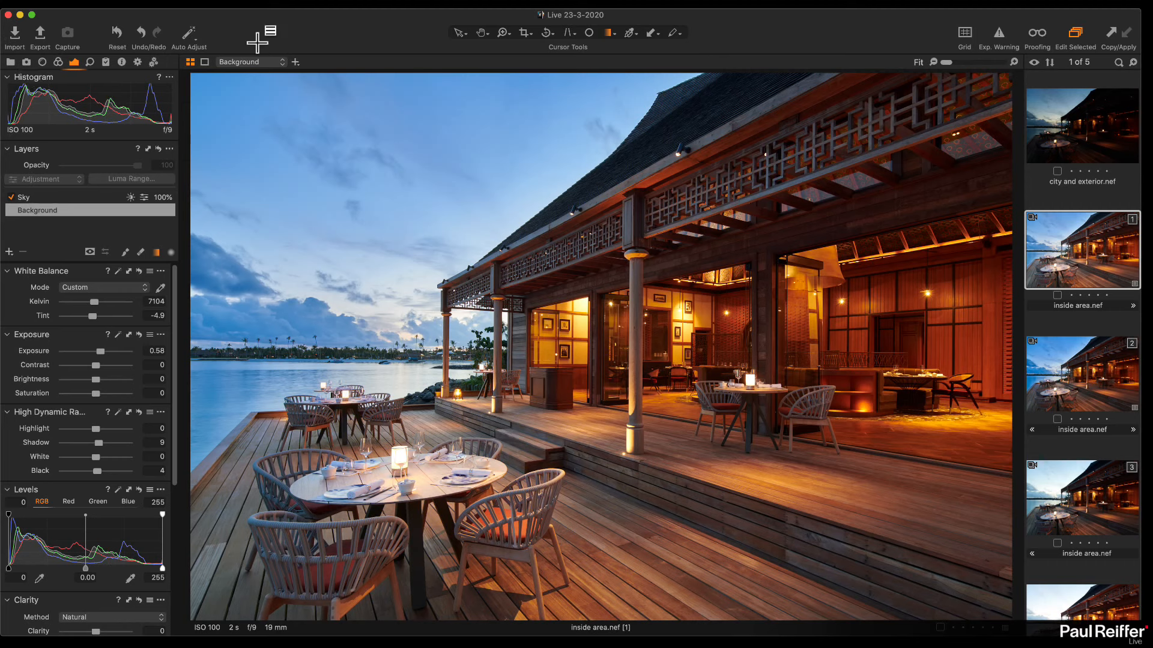
Open the library, expand the catalog collections and browse the thumbnails of All Images
{"action": "left_click", "coordinate": [11, 62]}
{"action": "left_click", "coordinate": [7, 242]}
{"action": "left_click", "coordinate": [7, 241]}
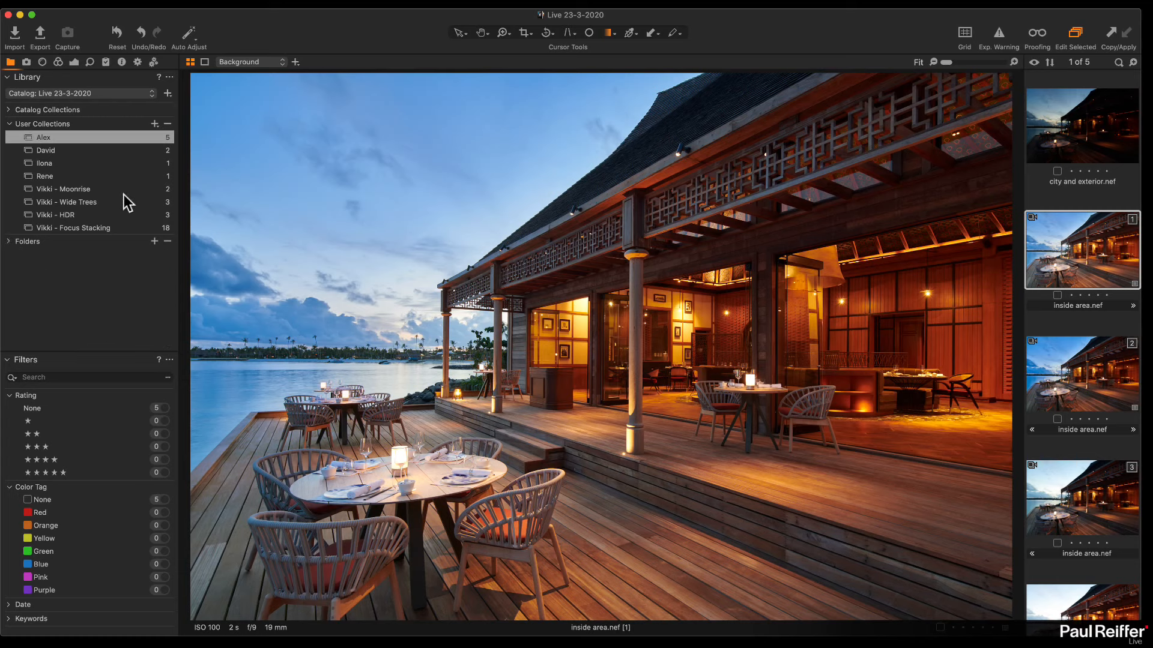
{"action": "left_click", "coordinate": [9, 110]}
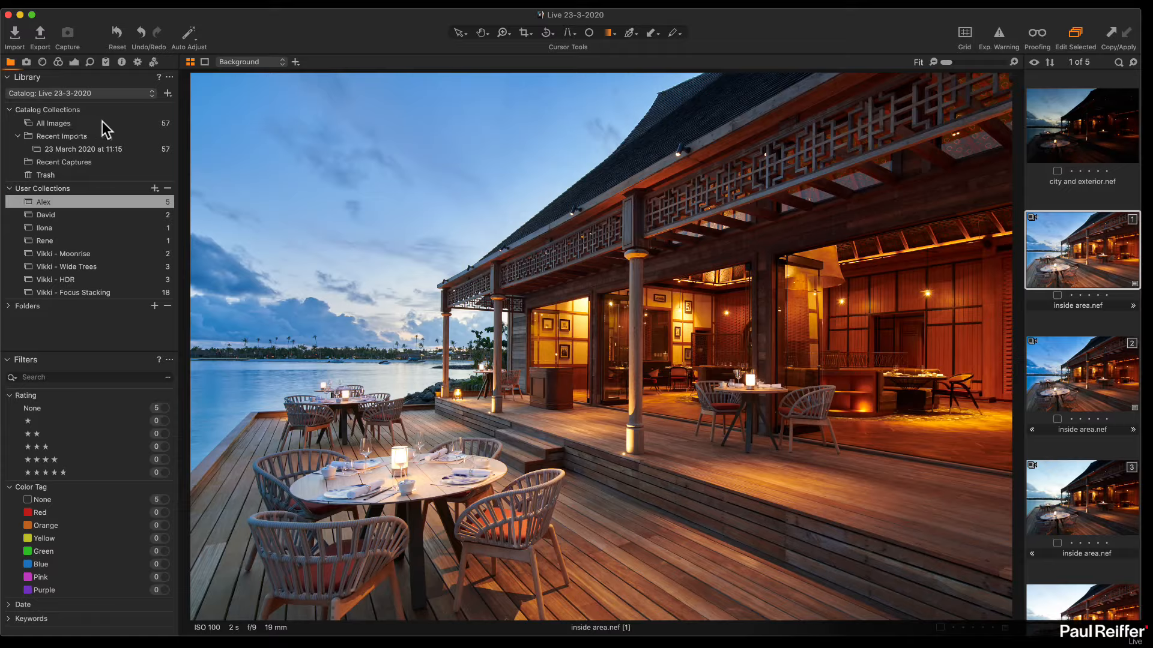
{"action": "left_click", "coordinate": [74, 123]}
{"action": "scroll", "coordinate": [1080, 264], "scroll_direction": "down", "scroll_amount": 2}
{"action": "scroll", "coordinate": [1098, 292], "scroll_direction": "up", "scroll_amount": 3}
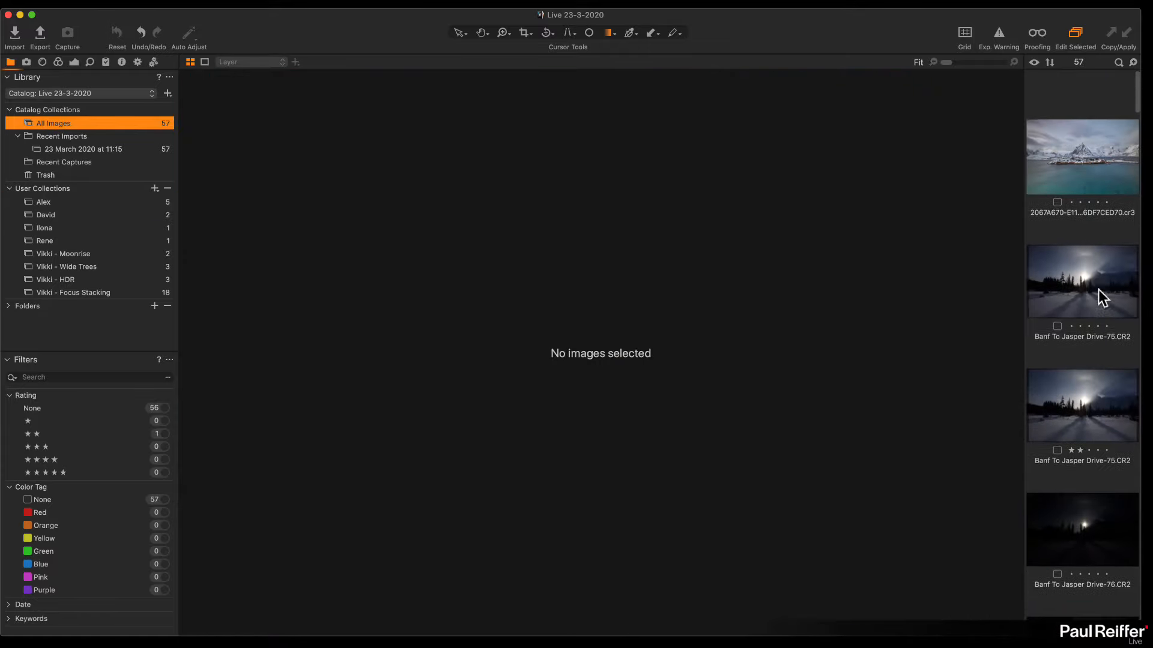
Look through the Recent Captures, Recent Imports and All Images collections and view which kinds of user collection can be added
{"action": "left_click", "coordinate": [71, 159]}
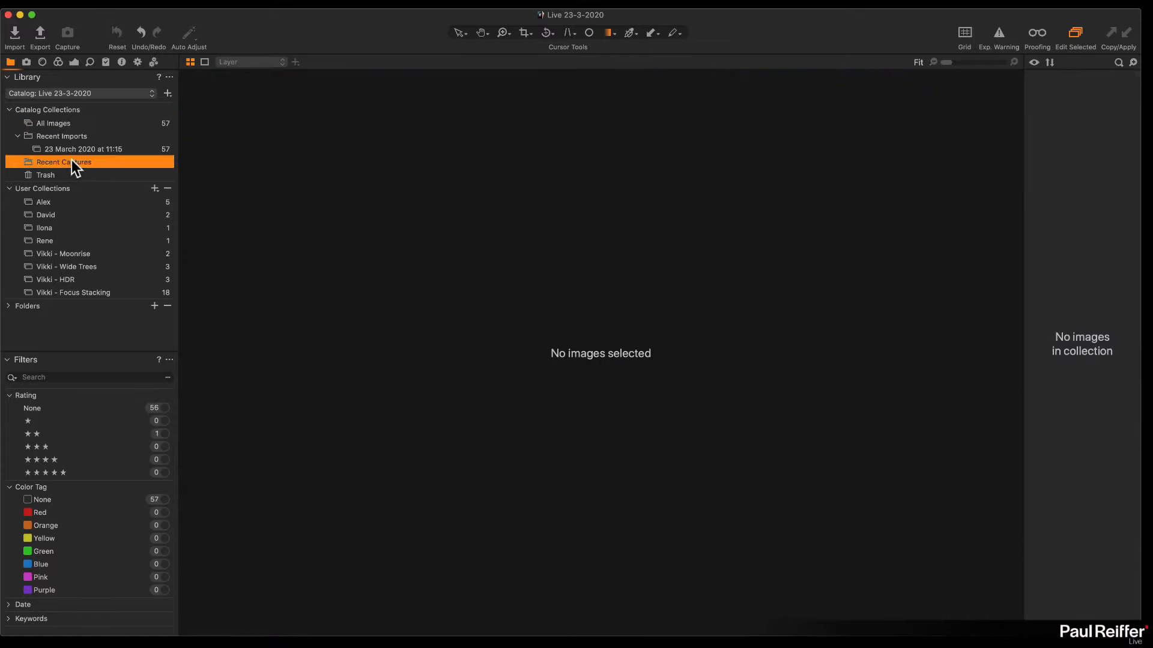
{"action": "left_click", "coordinate": [72, 137]}
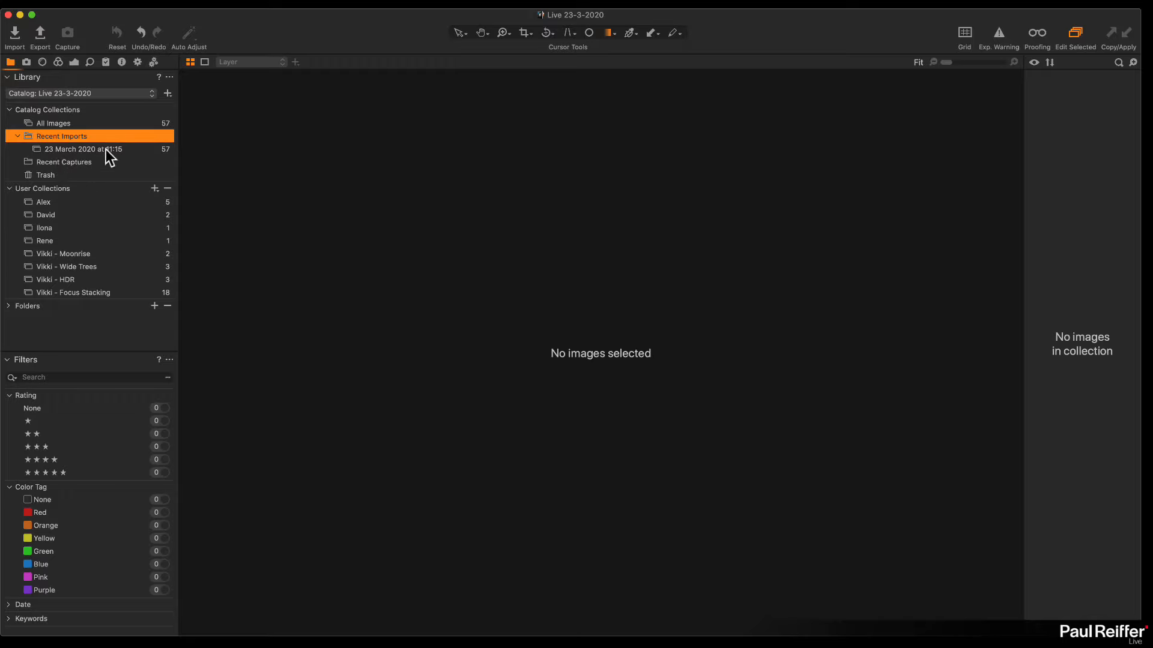
{"action": "left_click", "coordinate": [75, 125]}
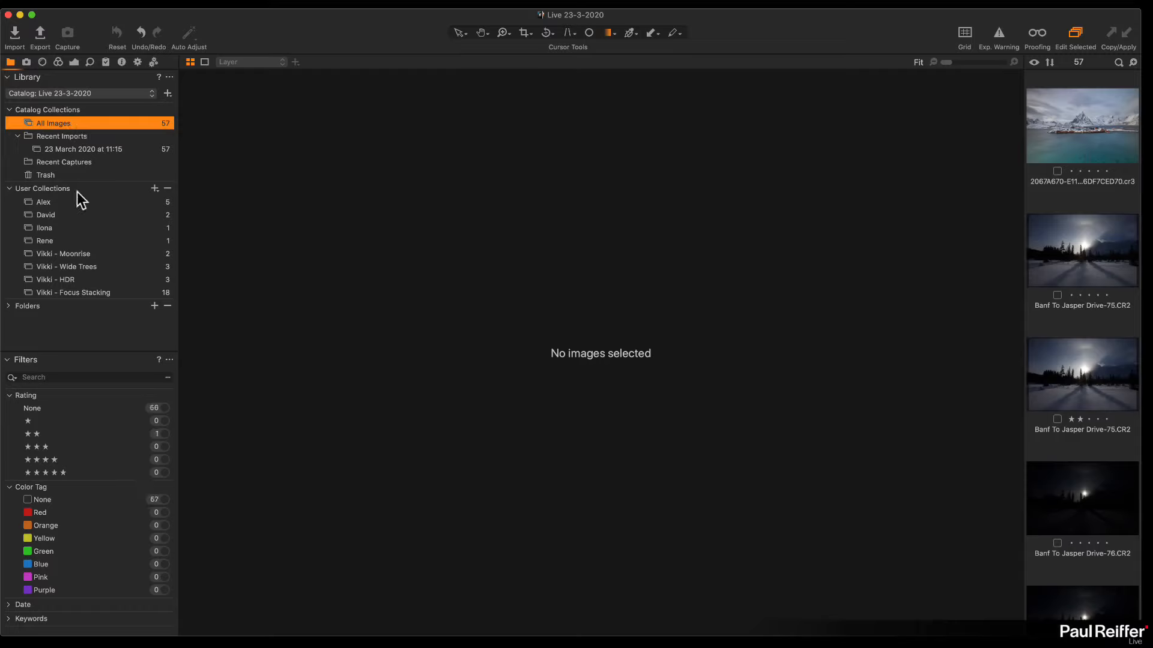
{"action": "left_click", "coordinate": [66, 138]}
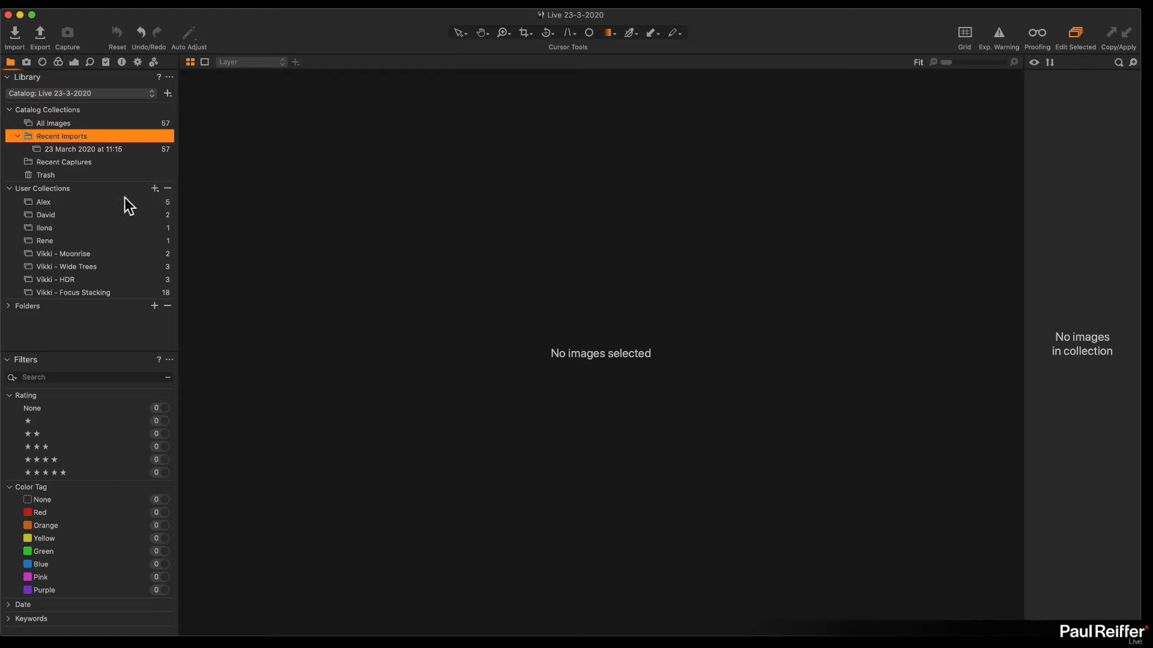
{"action": "left_click", "coordinate": [155, 189]}
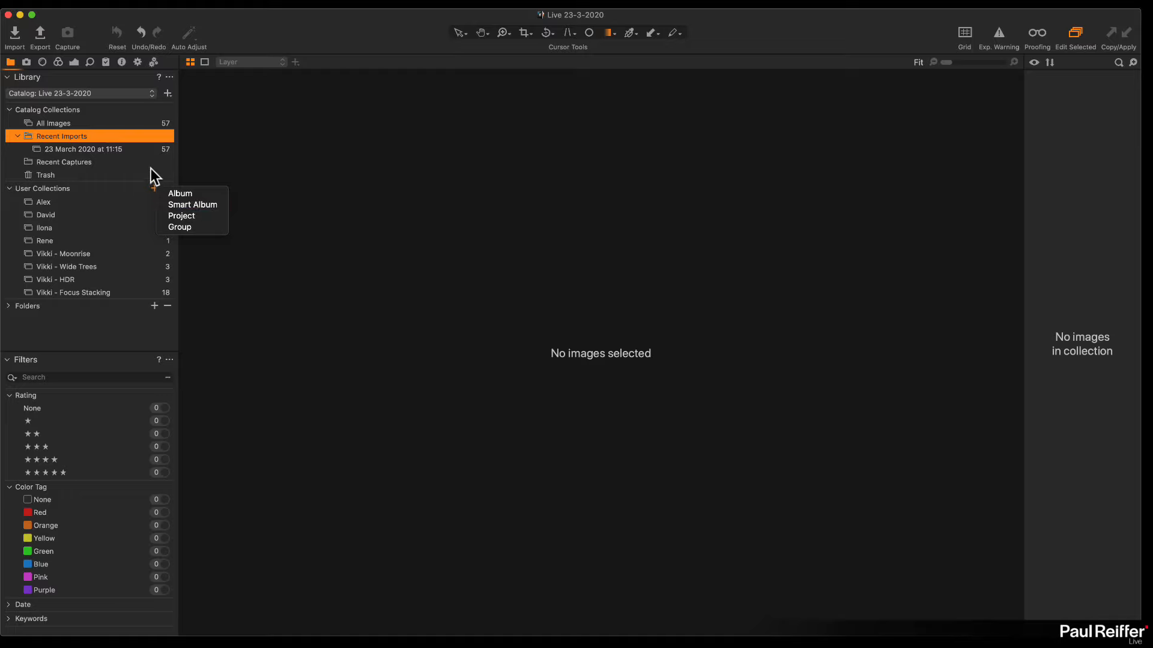
{"action": "left_click", "coordinate": [161, 192]}
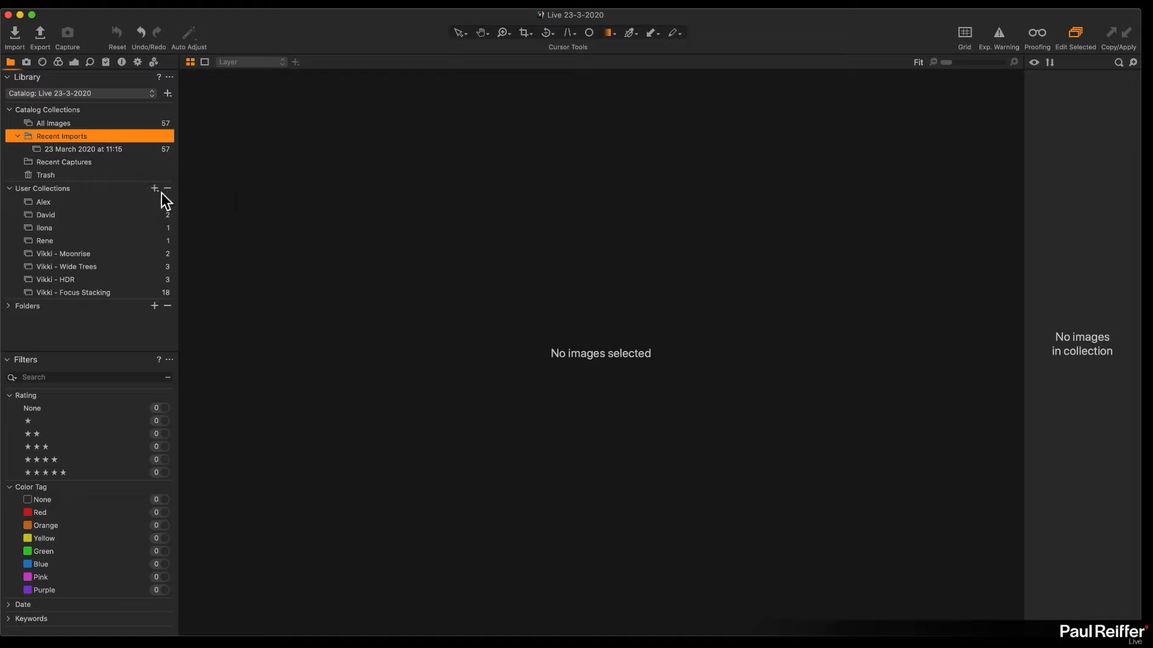
Return to the first user collection and examine the inside area.nef variants, ending on the unedited third one
{"action": "left_click", "coordinate": [45, 203]}
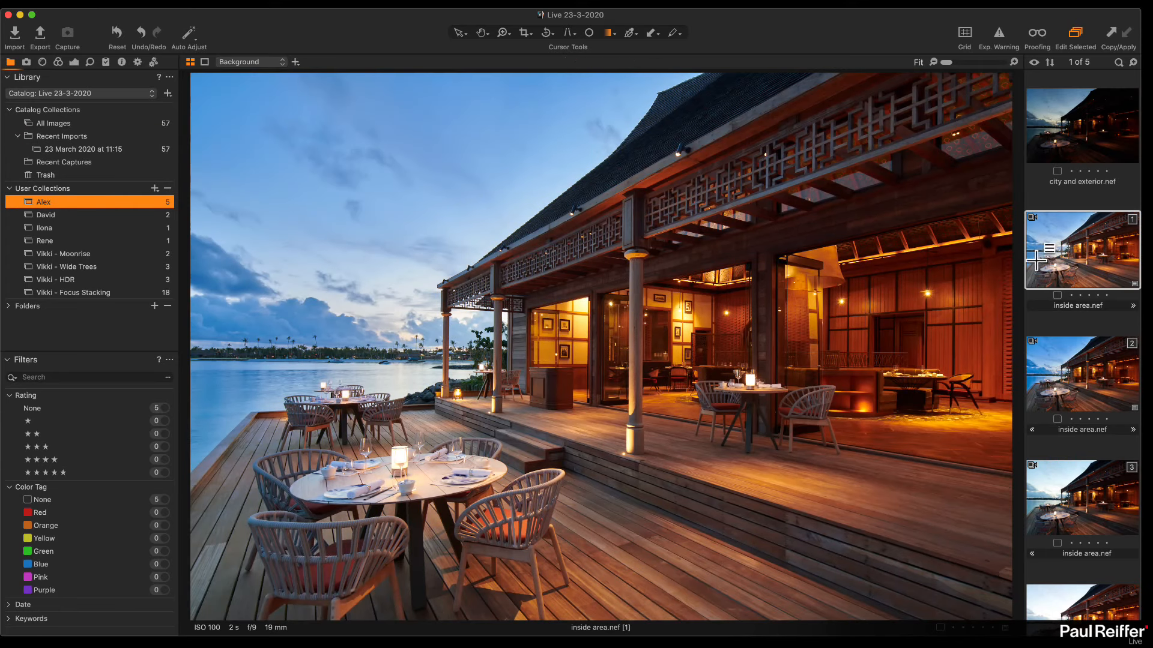
{"action": "scroll", "coordinate": [1035, 264], "scroll_direction": "down", "scroll_amount": 2}
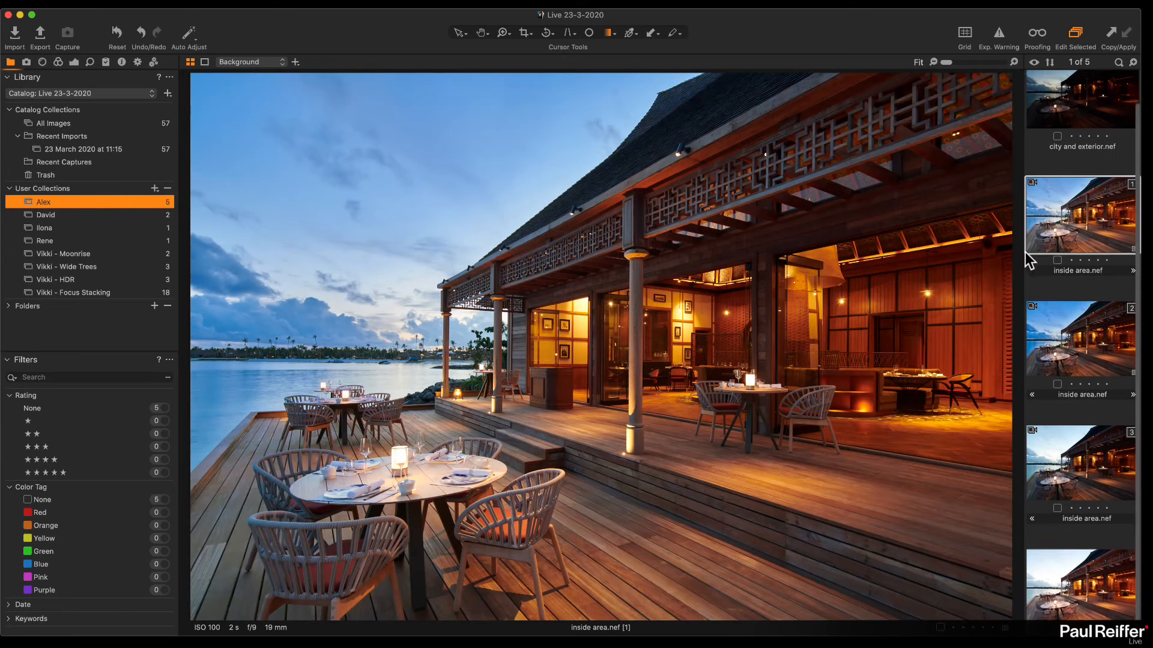
{"action": "scroll", "coordinate": [1063, 503], "scroll_direction": "down", "scroll_amount": 1}
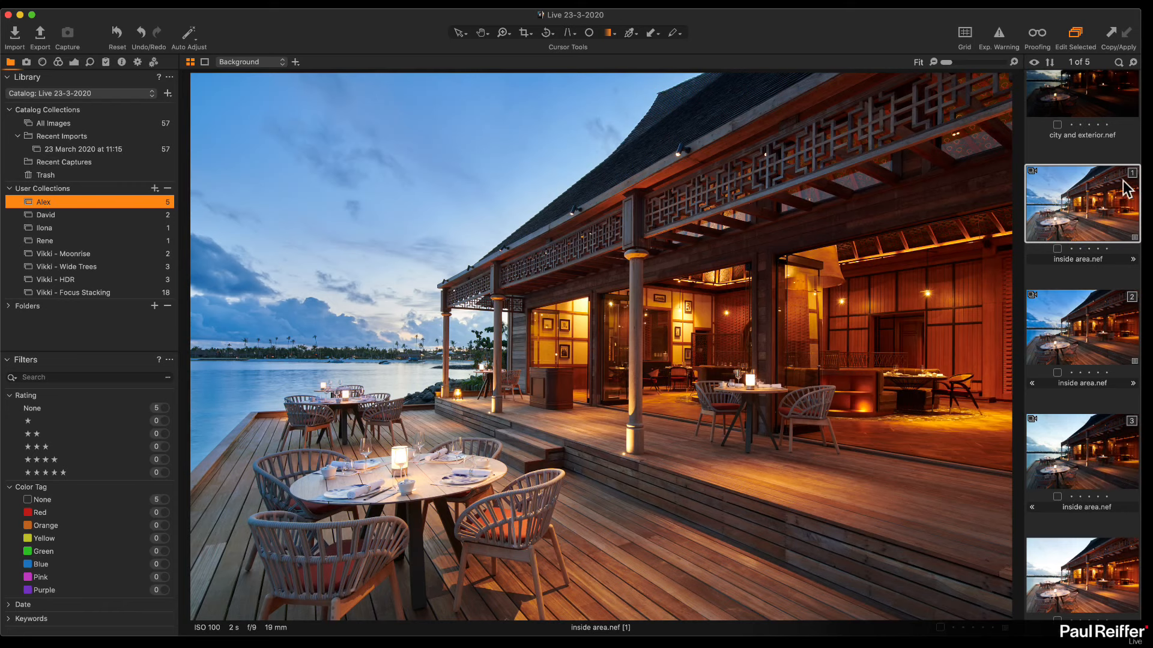
{"action": "left_click", "coordinate": [1064, 474]}
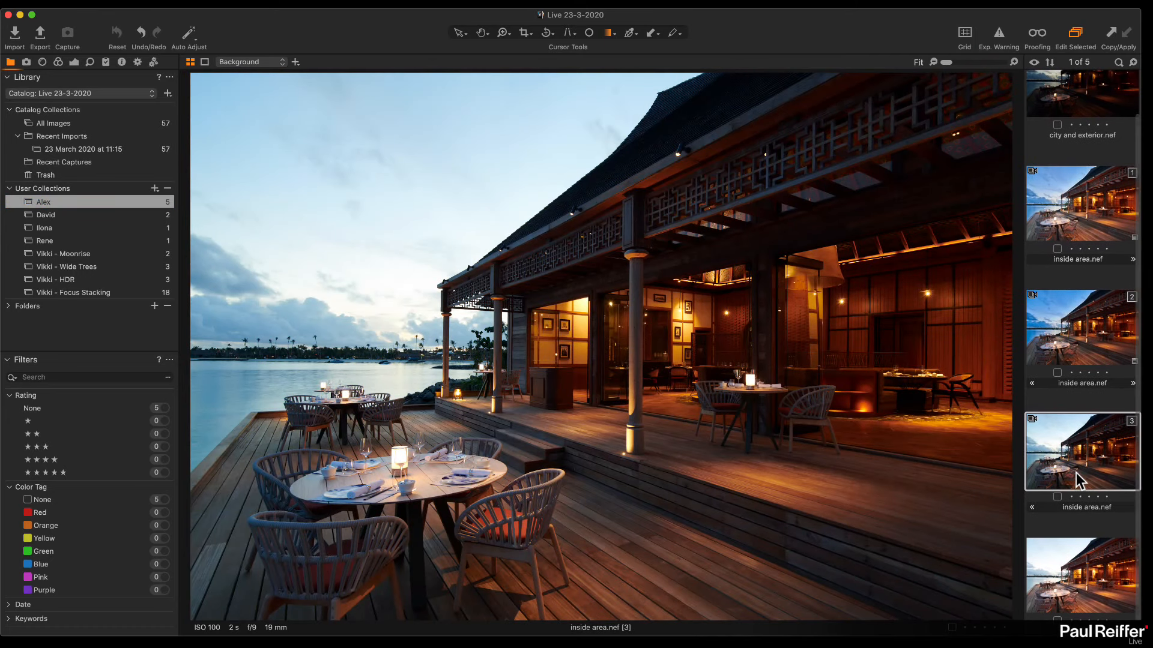
Open M1003234-STOP-NYC.eip from the second user collection and show its exposure adjustments
{"action": "left_click", "coordinate": [66, 215]}
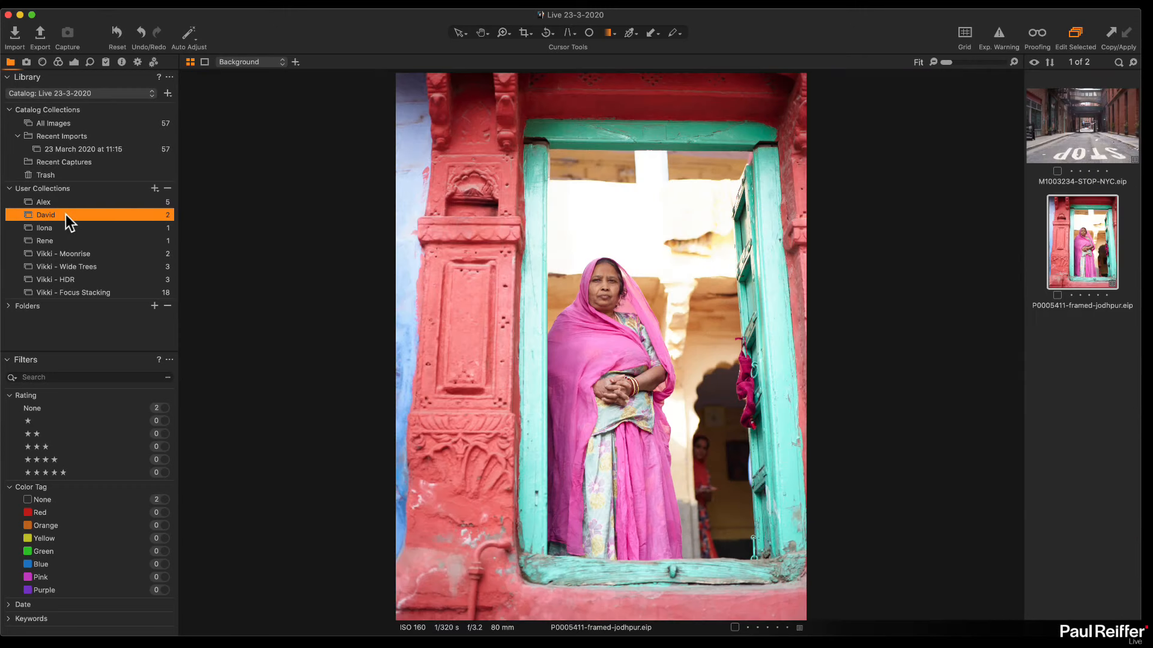
{"action": "left_click", "coordinate": [1068, 127]}
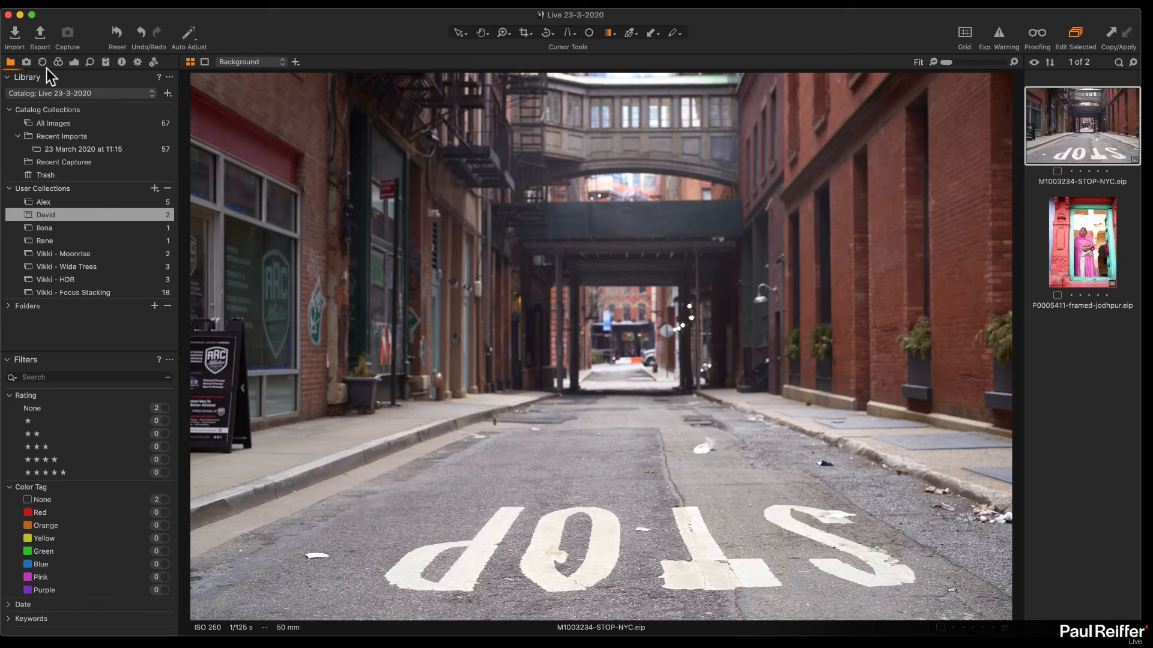
{"action": "left_click", "coordinate": [75, 63]}
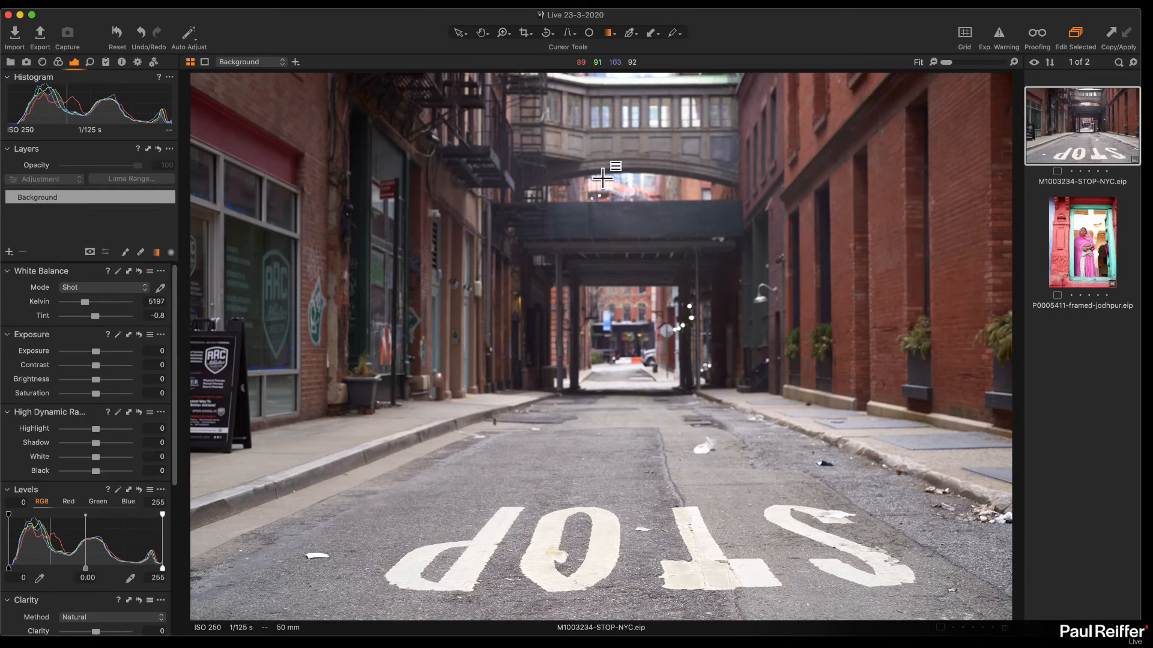
Set the crop's aspect ratio to Original and try enlarging the crop from the upper-left corner of the street photo
{"action": "left_click", "coordinate": [522, 32]}
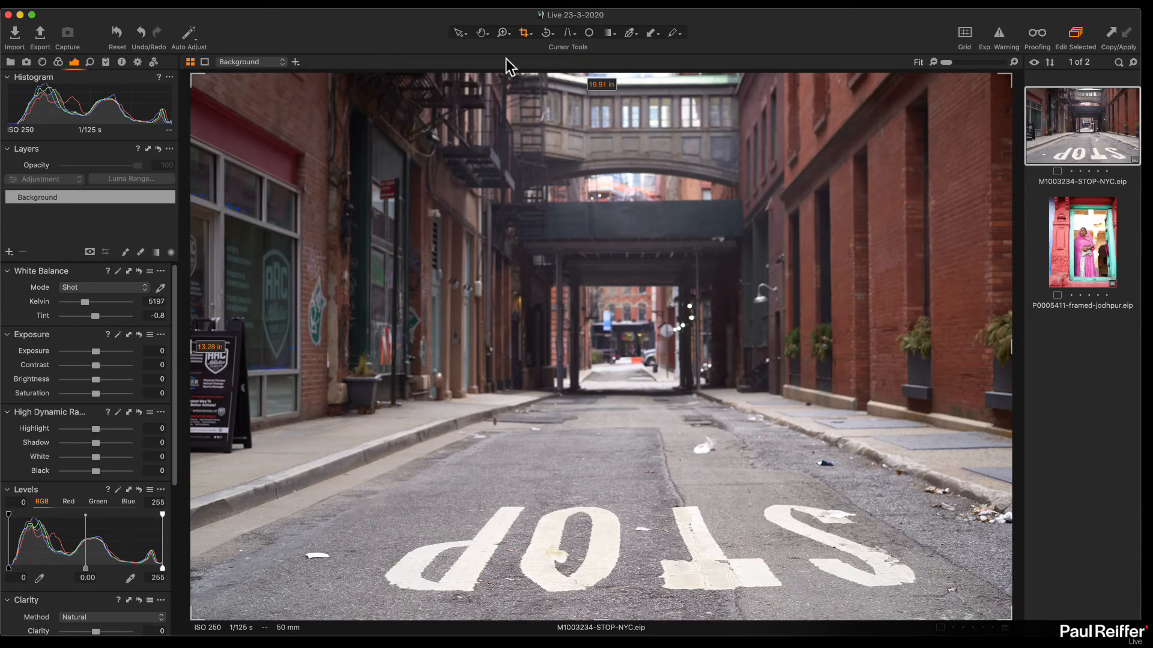
{"action": "left_click", "coordinate": [529, 34]}
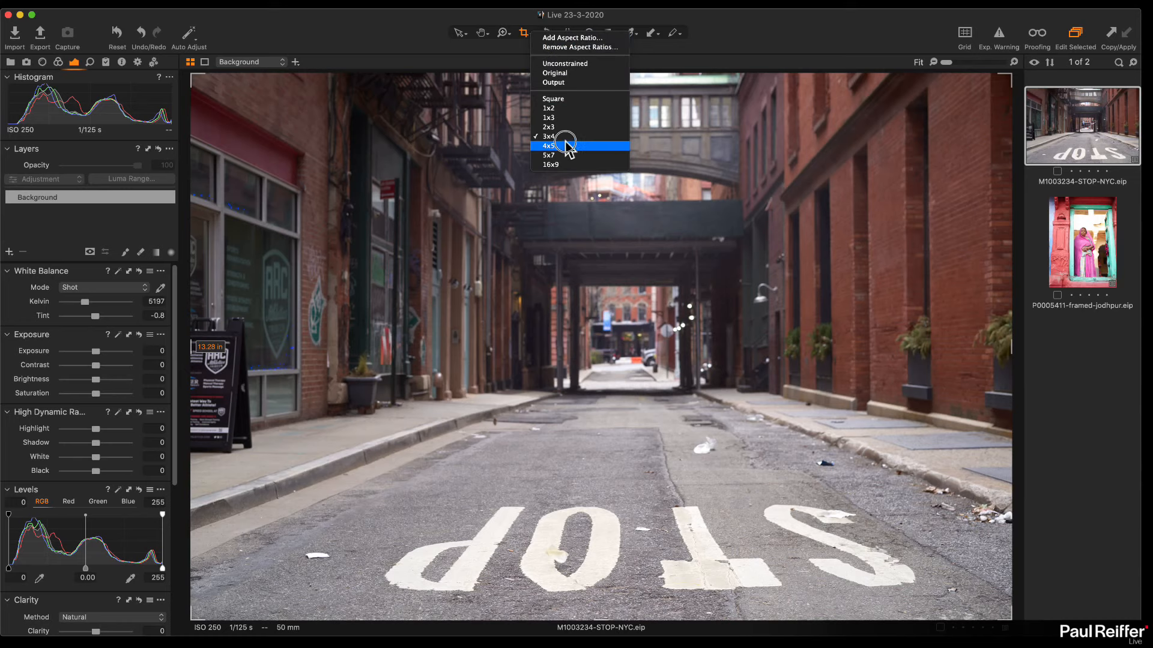
{"action": "left_click", "coordinate": [555, 82]}
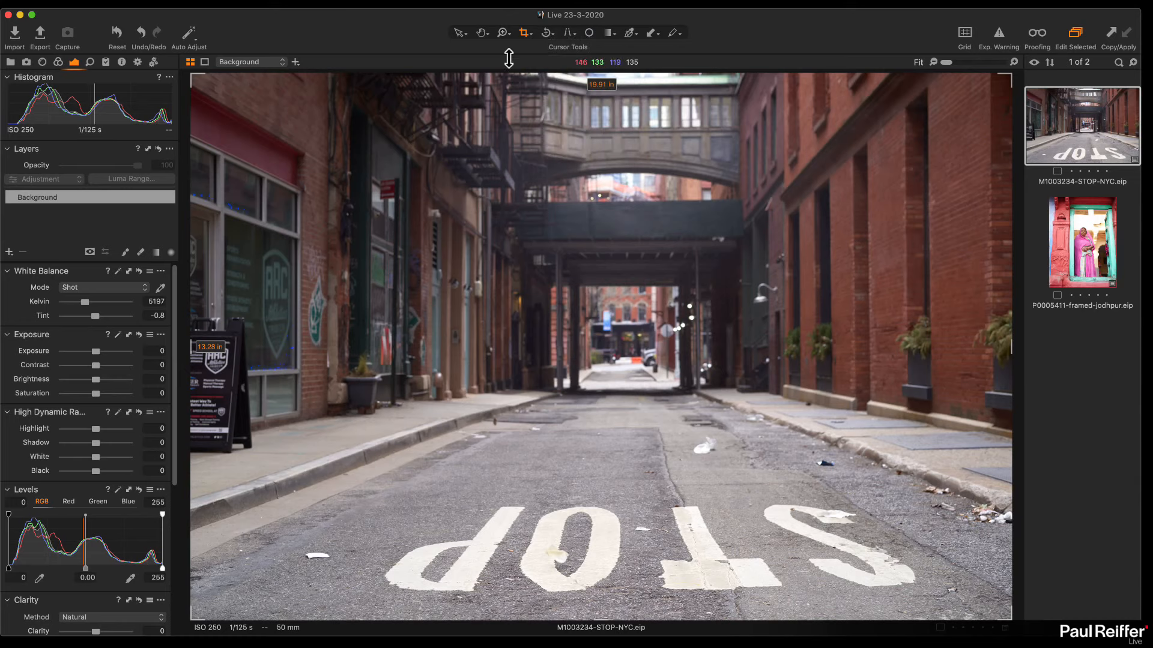
{"action": "mouse_move", "coordinate": [192, 76]}
{"action": "left_mouse_down"}
{"action": "mouse_move", "coordinate": [360, 185]}
{"action": "mouse_move", "coordinate": [250, 134]}
{"action": "mouse_move", "coordinate": [296, 154]}
{"action": "mouse_move", "coordinate": [263, 124]}
{"action": "mouse_move", "coordinate": [512, 263]}
{"action": "mouse_move", "coordinate": [281, 165]}
{"action": "mouse_move", "coordinate": [287, 236]}
{"action": "mouse_move", "coordinate": [370, 180]}
{"action": "mouse_move", "coordinate": [533, 258]}
{"action": "mouse_move", "coordinate": [308, 193]}
{"action": "mouse_move", "coordinate": [354, 202]}
{"action": "mouse_move", "coordinate": [141, 60]}
{"action": "left_mouse_up"}
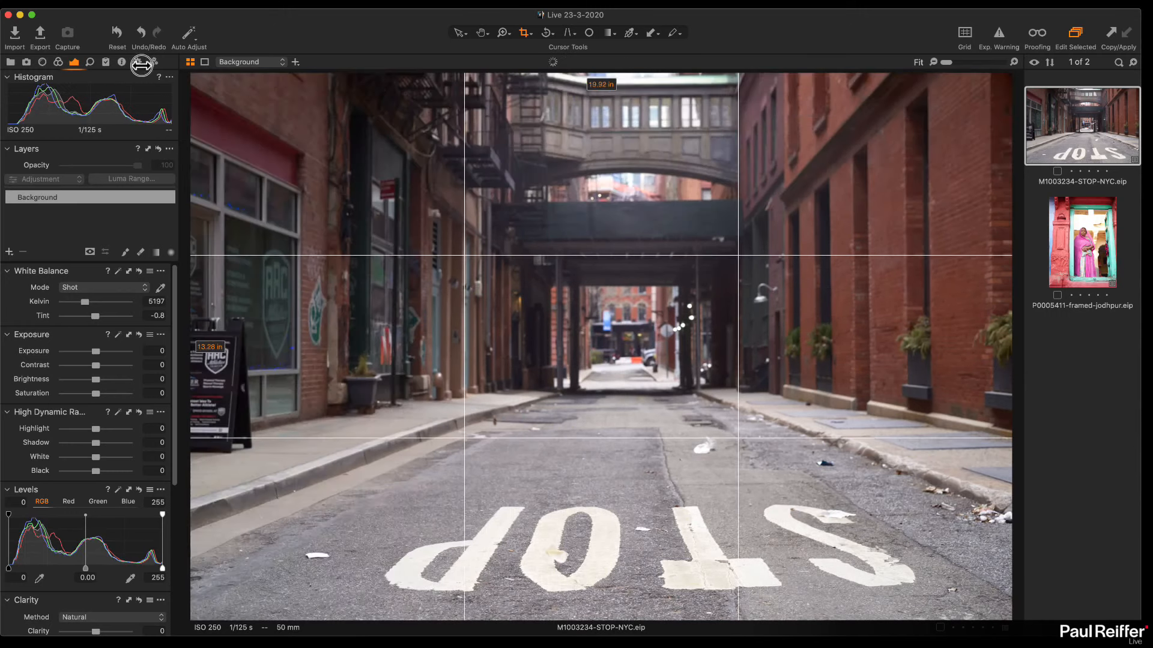
Crop the street photo freely with an Unconstrained aspect ratio to about 17.5 by 8.4 in, cutting off the STOP lettering
{"action": "left_click", "coordinate": [524, 34]}
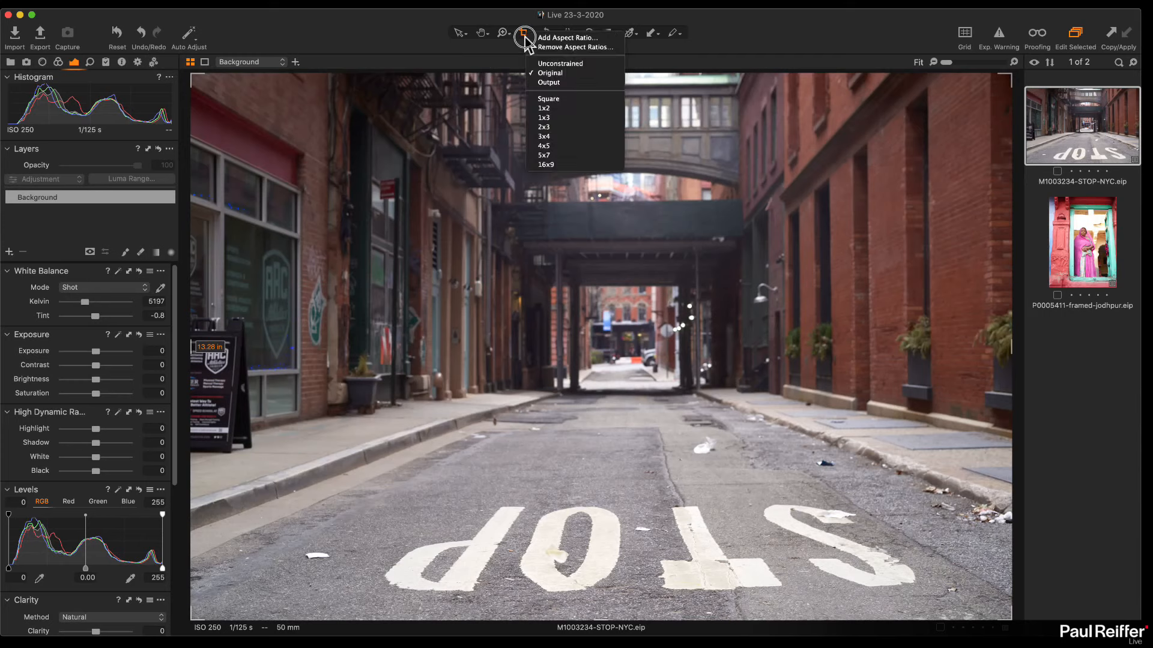
{"action": "left_click", "coordinate": [560, 64]}
{"action": "left_click_drag", "start_coordinate": [193, 78], "coordinate": [548, 481]}
{"action": "left_click_drag", "start_coordinate": [572, 525], "coordinate": [576, 368]}
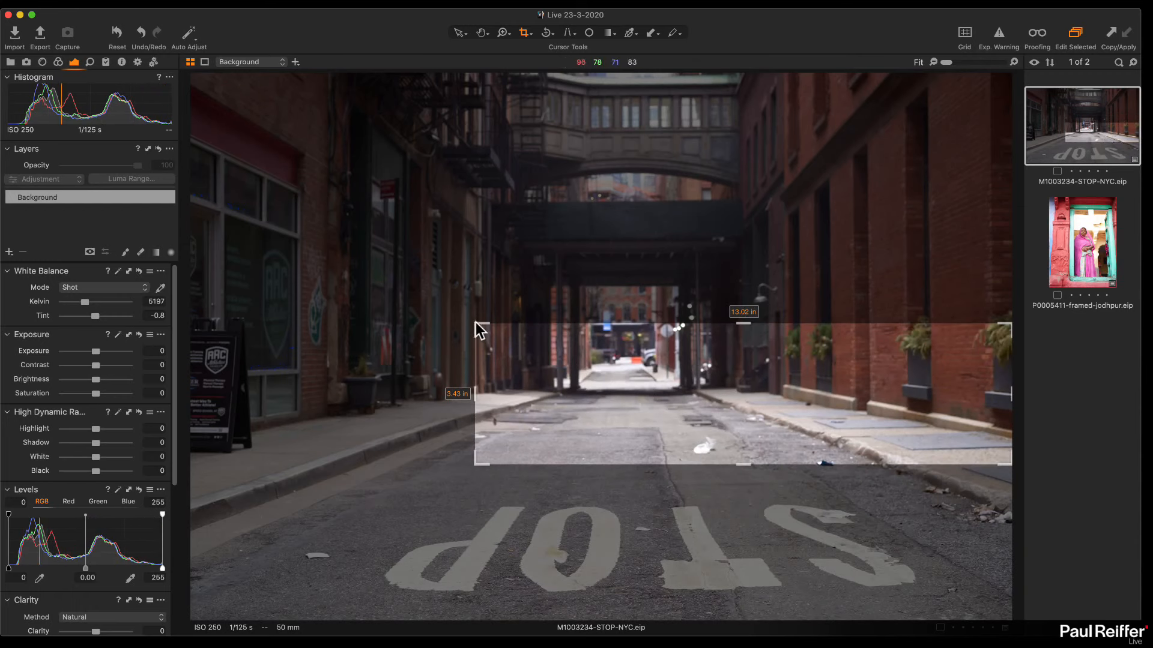
{"action": "left_click_drag", "start_coordinate": [478, 330], "coordinate": [291, 114]}
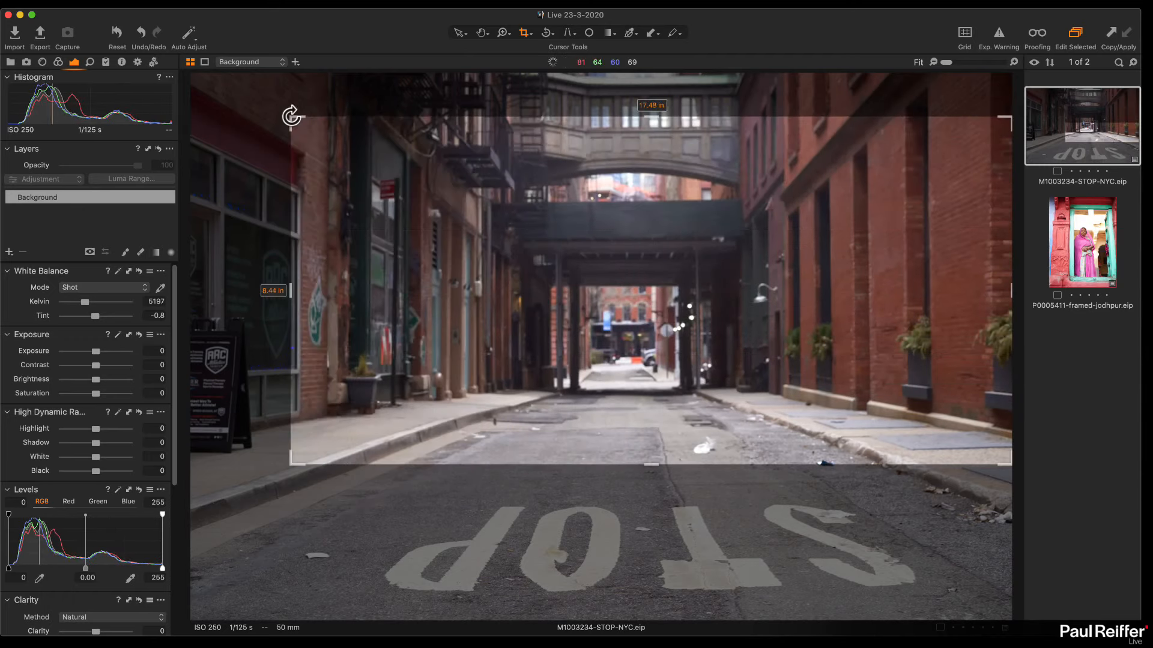
Check the available crop aspect ratios, keep Unconstrained, and enlarge the street photo's crop to the full frame, about 19.9 by 13.3 in
{"action": "left_click", "coordinate": [523, 33]}
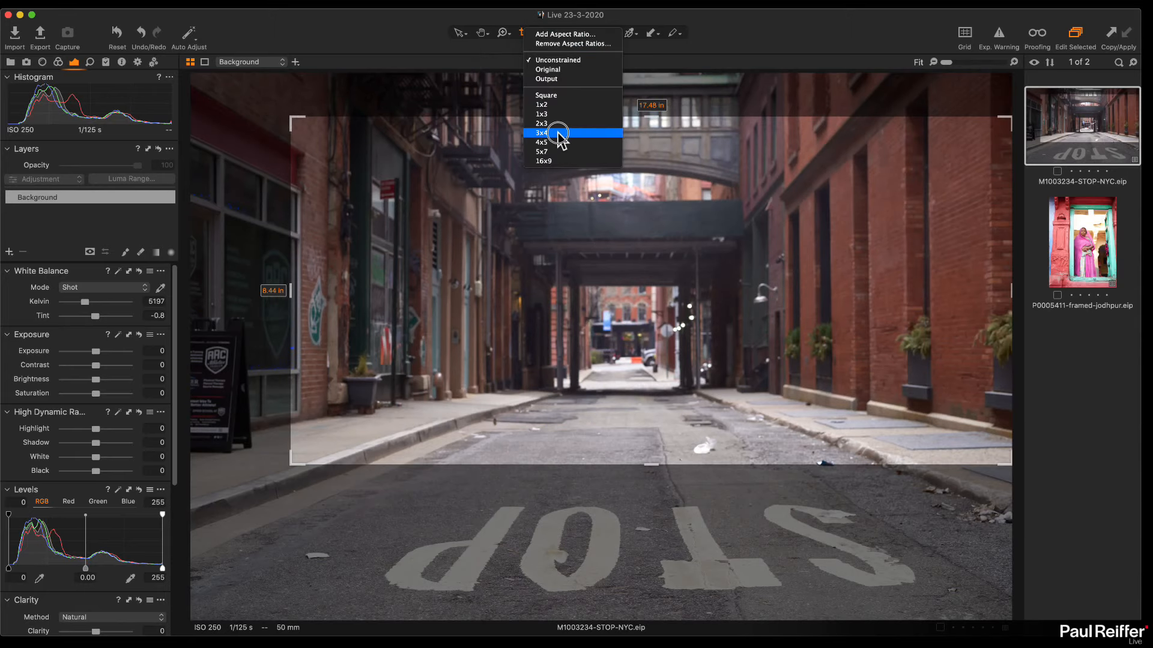
{"action": "left_click", "coordinate": [391, 44]}
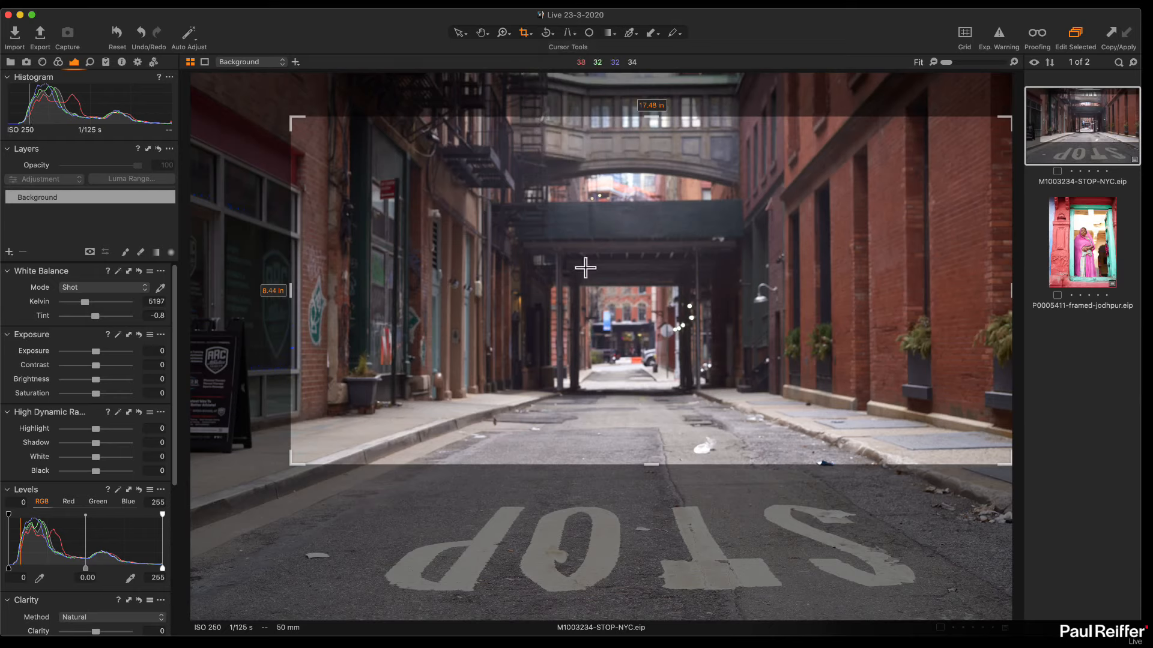
{"action": "left_click_drag", "start_coordinate": [291, 117], "coordinate": [191, 91]}
{"action": "left_click_drag", "start_coordinate": [195, 464], "coordinate": [180, 625]}
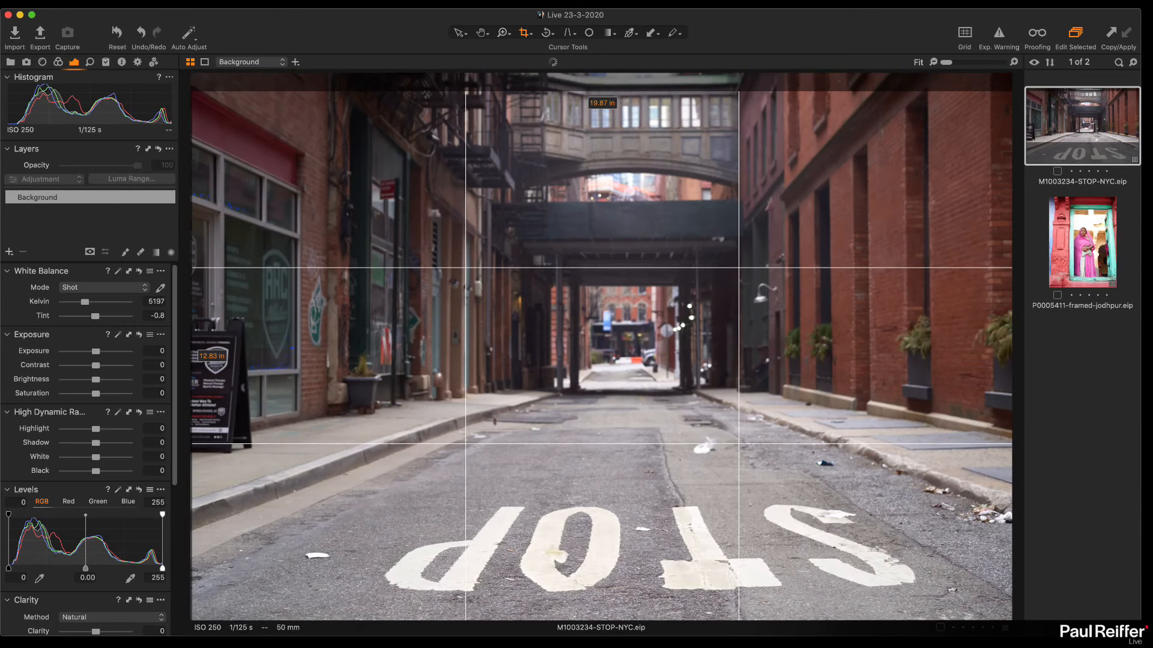
{"action": "left_click_drag", "start_coordinate": [192, 90], "coordinate": [179, 66]}
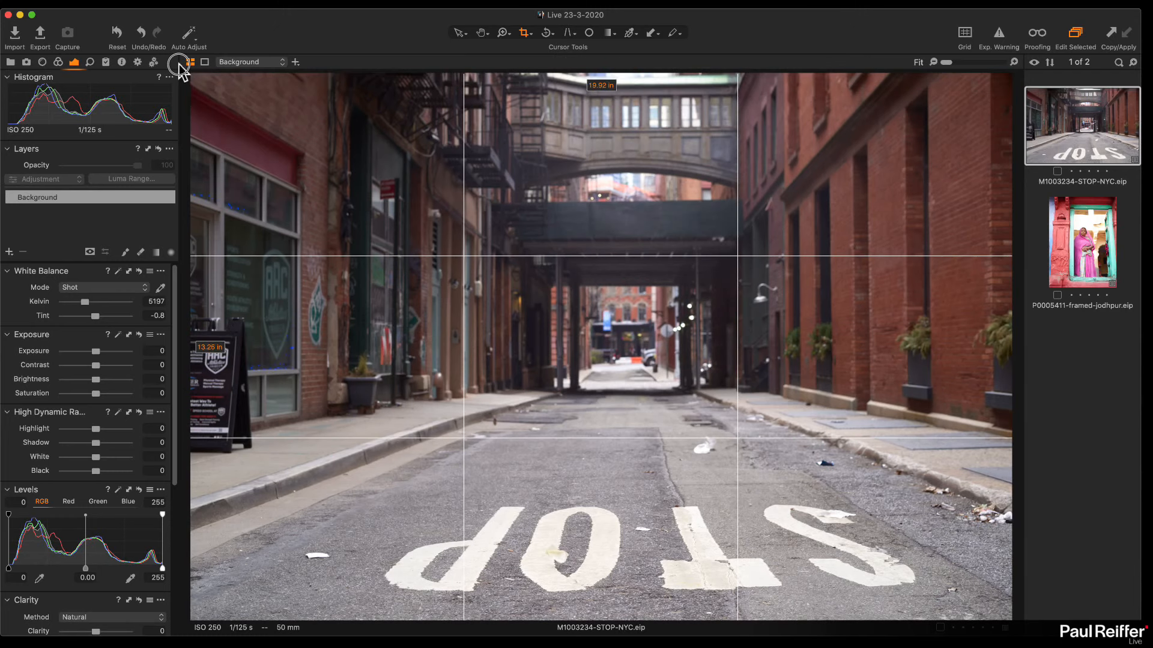
{"action": "left_click_drag", "start_coordinate": [179, 66], "coordinate": [179, 67]}
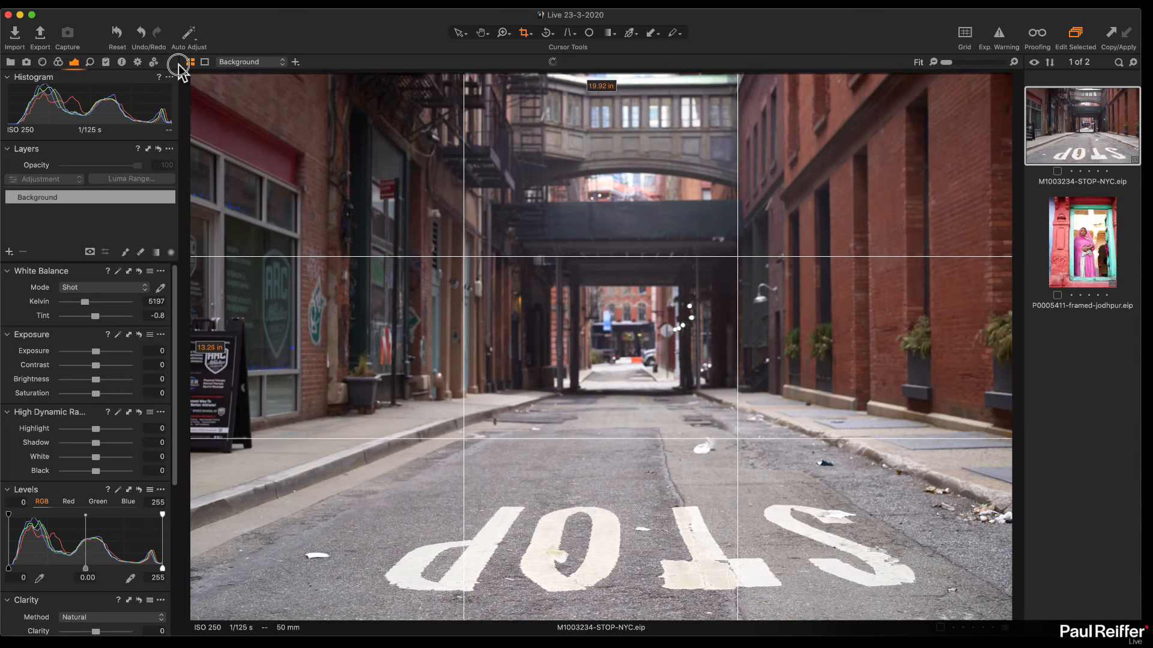
{"action": "left_click_drag", "start_coordinate": [179, 67], "coordinate": [175, 64]}
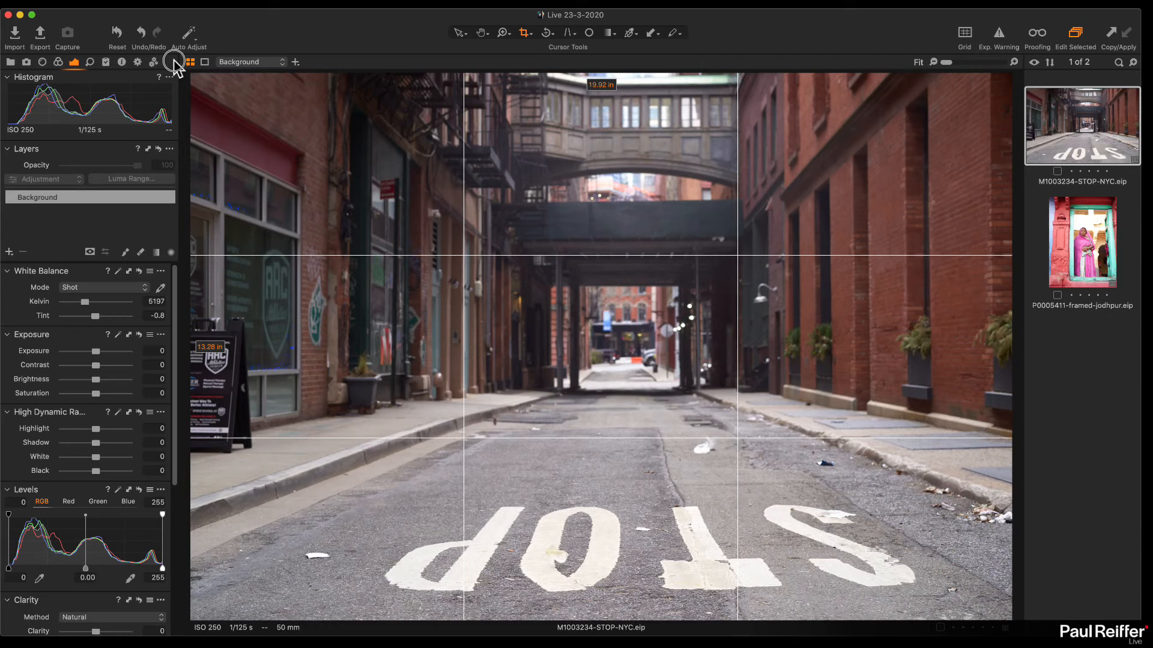
{"action": "left_click_drag", "start_coordinate": [174, 61], "coordinate": [170, 59]}
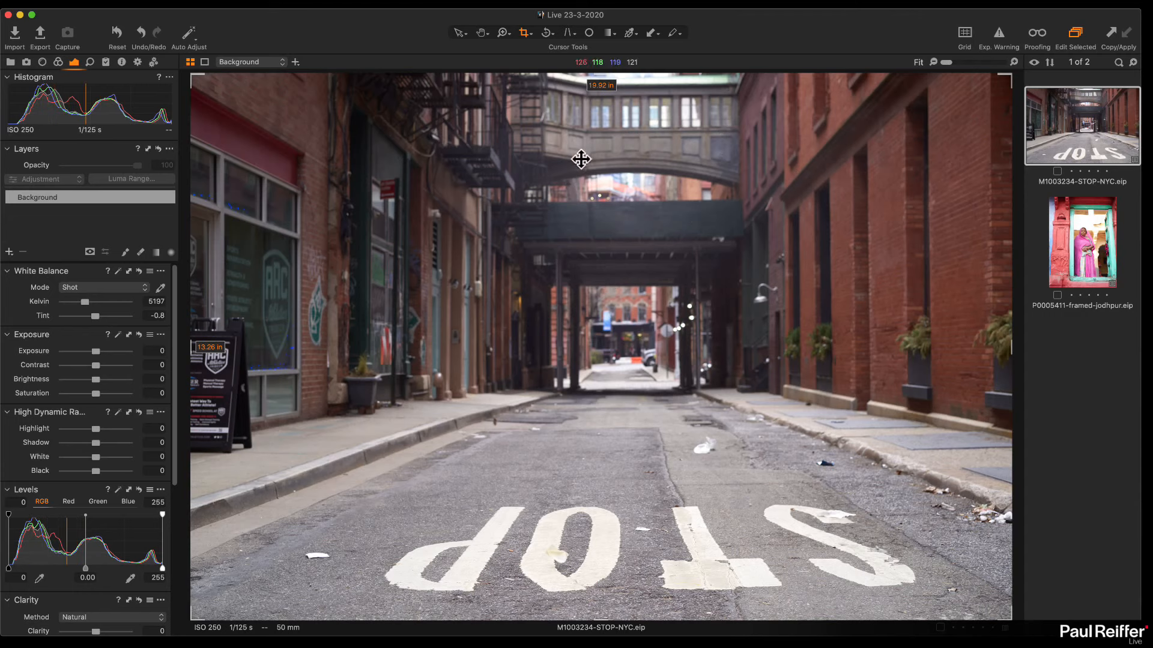
Crop the street photo with a 3x4 aspect ratio to about 17.7 by 13.3 in, trimming its left side, and view the applied crop
{"action": "left_click", "coordinate": [533, 34]}
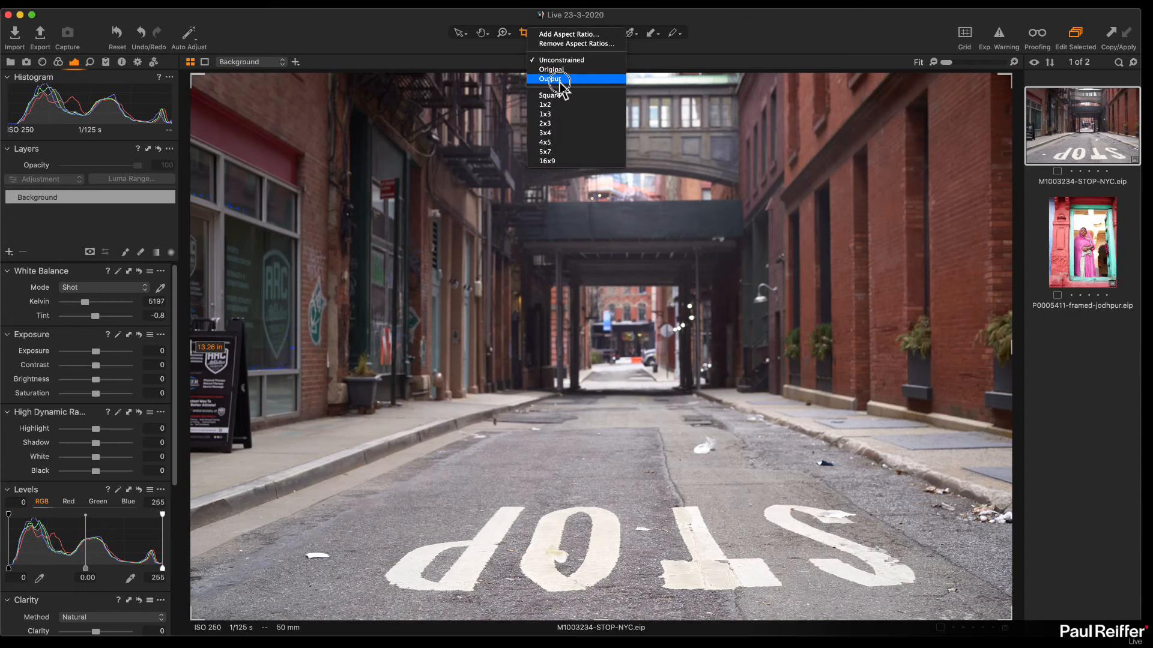
{"action": "left_click", "coordinate": [577, 134]}
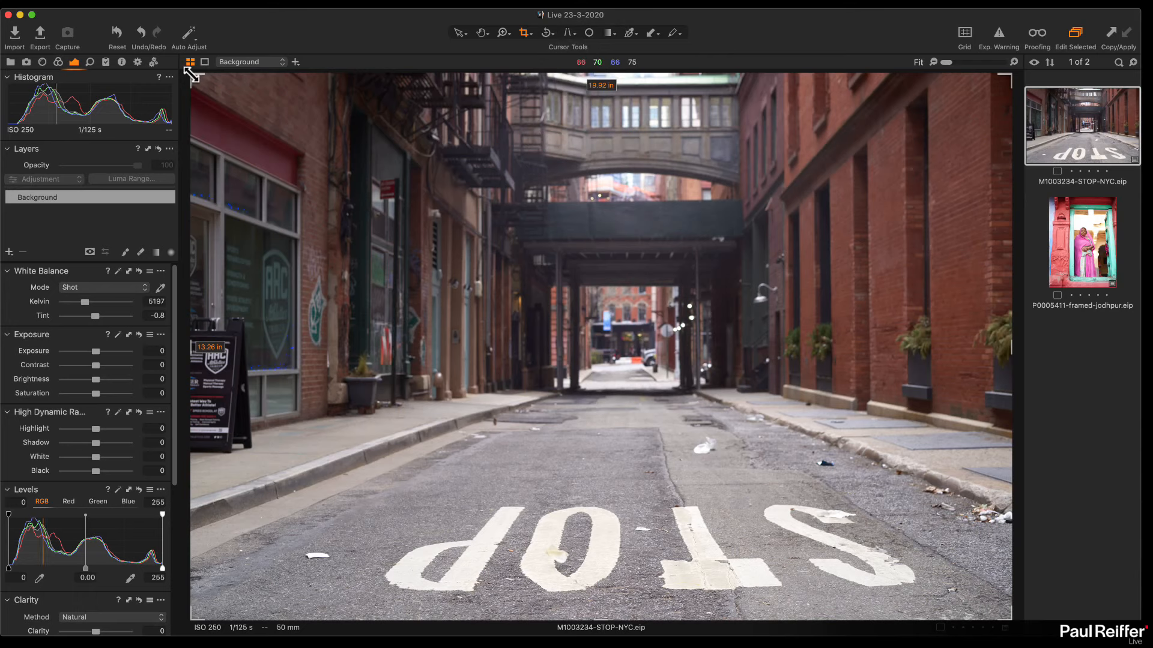
{"action": "left_click_drag", "start_coordinate": [191, 74], "coordinate": [234, 69]}
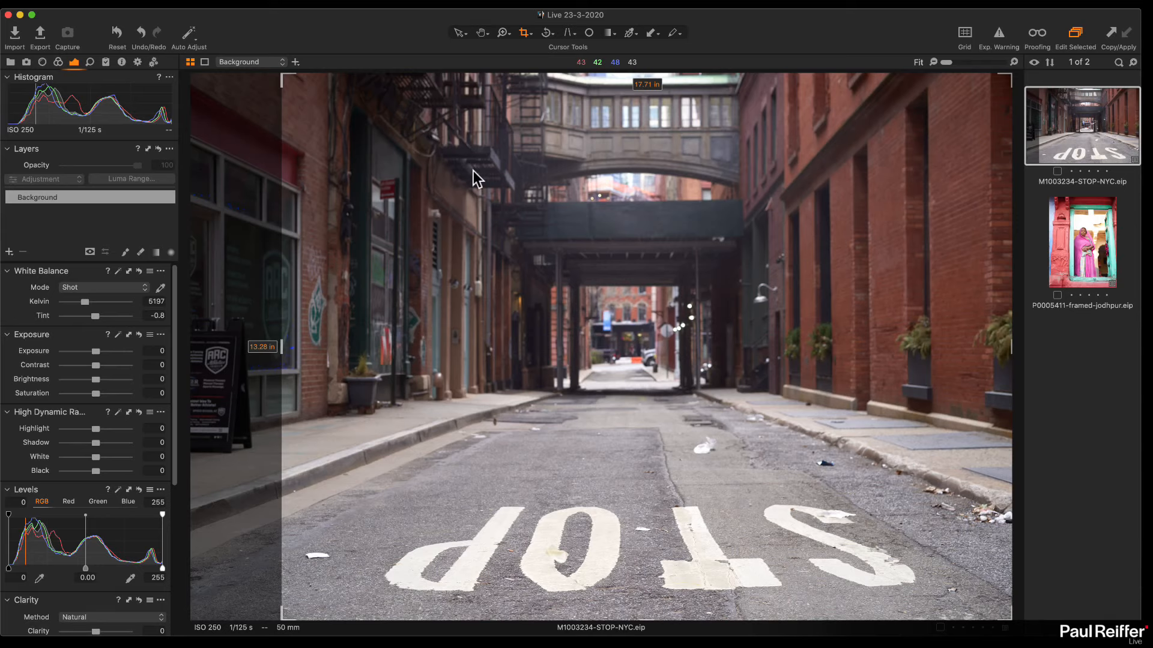
{"action": "key", "text": "h"}
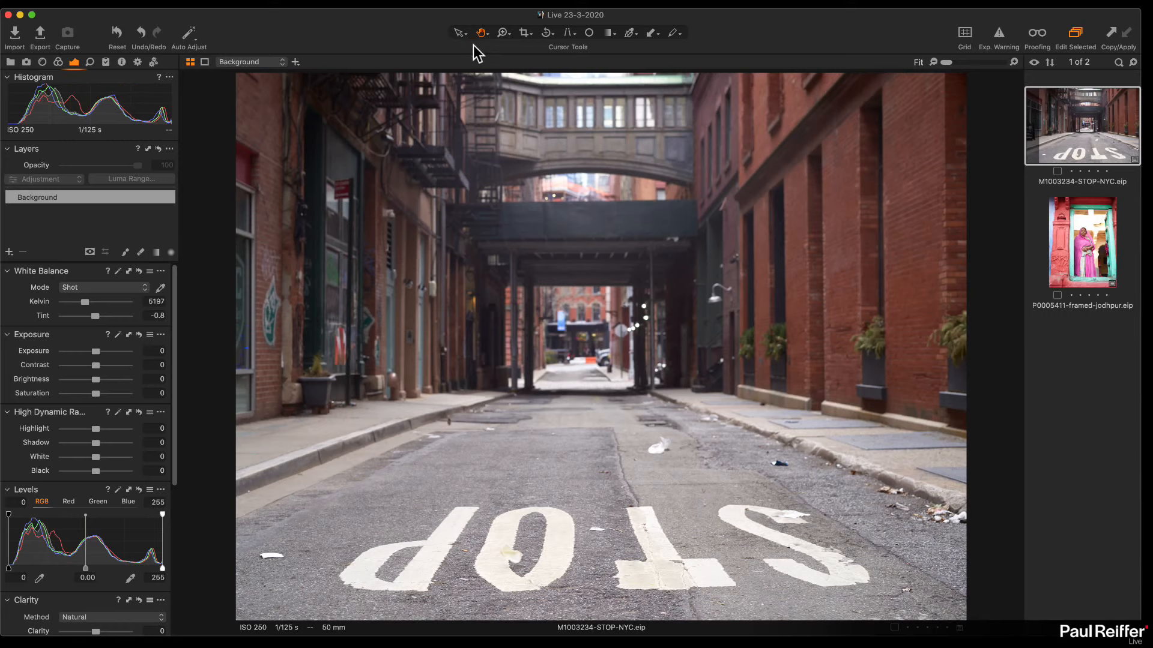
{"action": "left_click", "coordinate": [525, 33]}
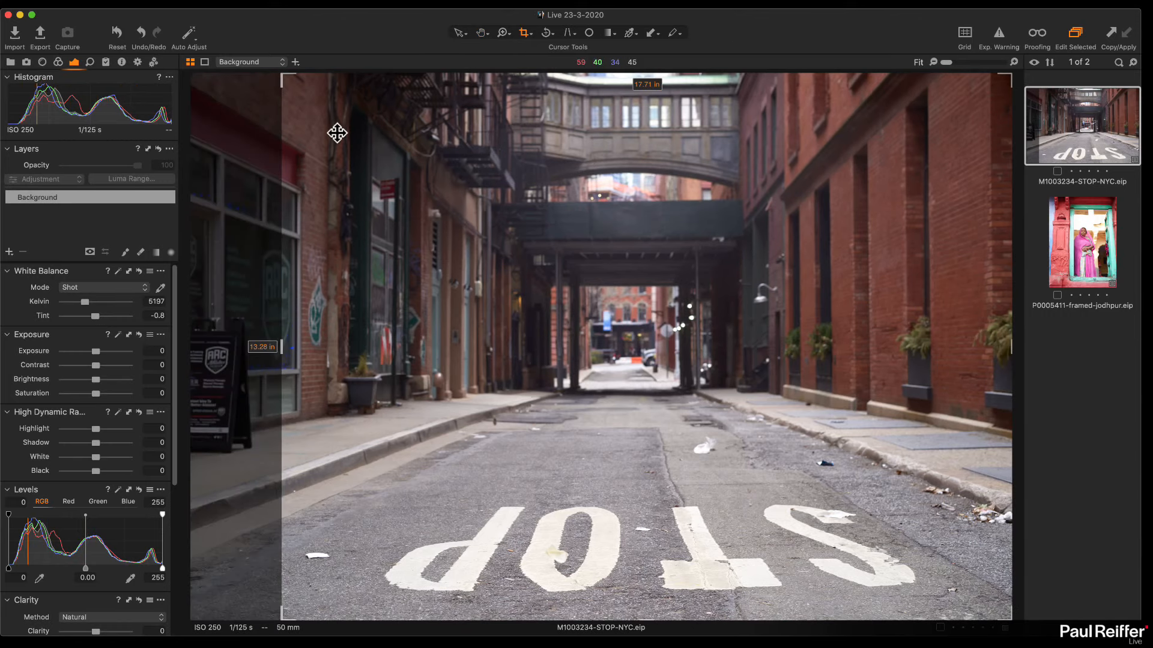
{"action": "left_click_drag", "start_coordinate": [281, 74], "coordinate": [291, 85]}
{"action": "key", "text": "h"}
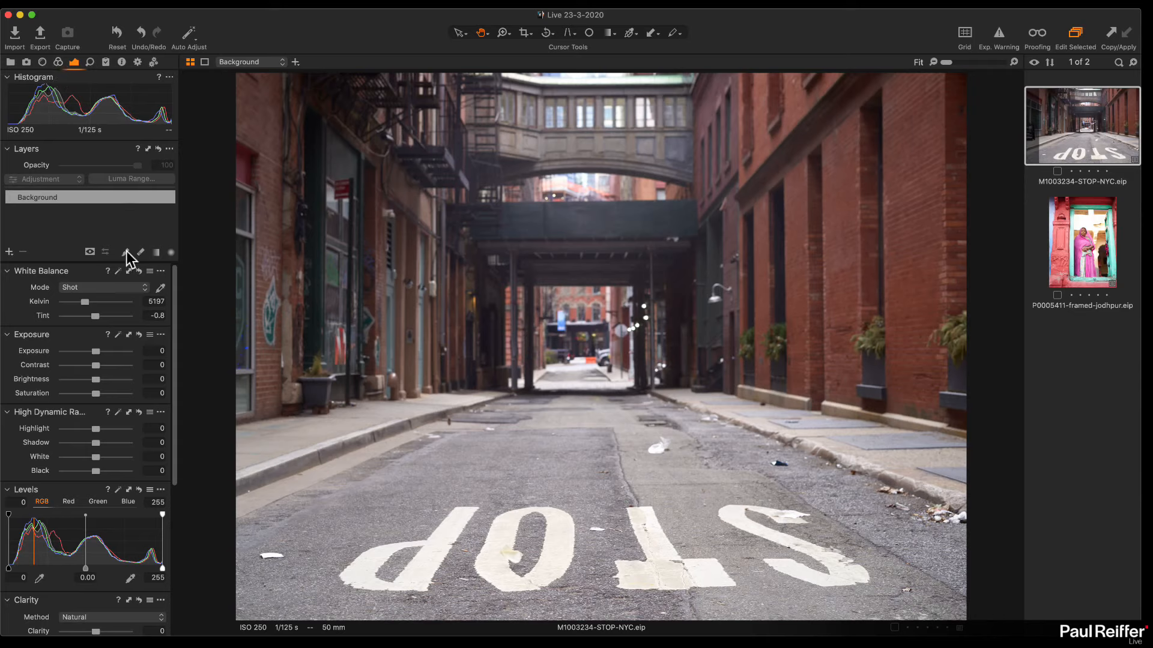
Look through the scrollable exposure adjustments from White Balance down to Vignetting while Histogram and Layers stay pinned
{"action": "scroll", "coordinate": [103, 409], "scroll_direction": "down", "scroll_amount": 5}
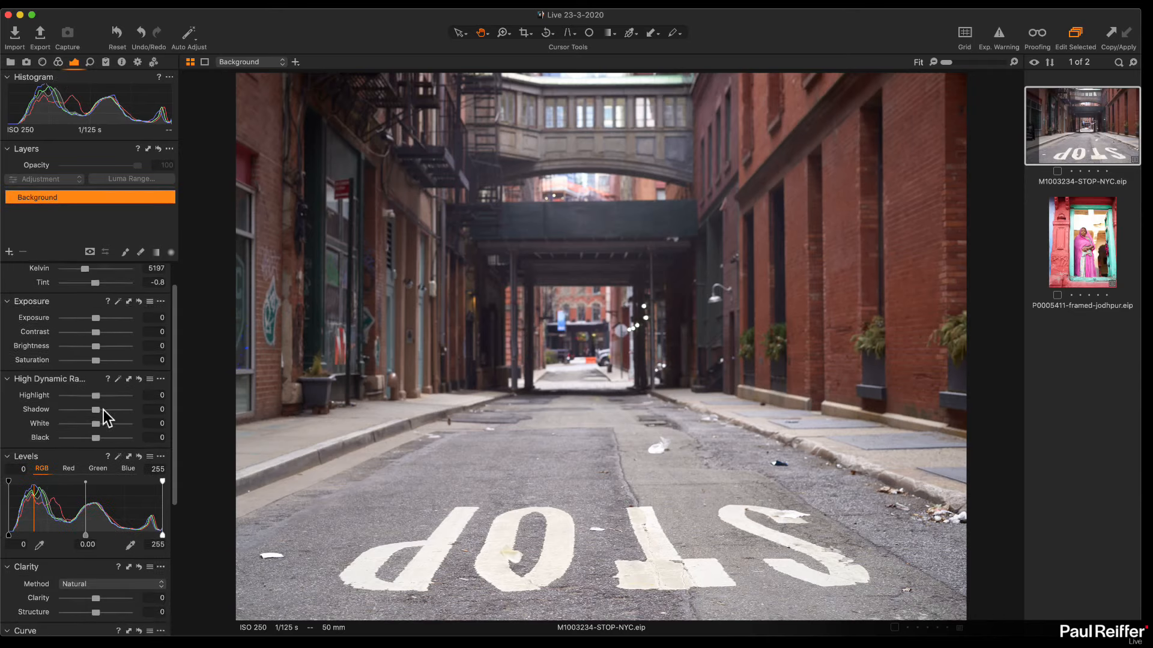
{"action": "scroll", "coordinate": [120, 432], "scroll_direction": "up", "scroll_amount": 6}
{"action": "scroll", "coordinate": [131, 445], "scroll_direction": "down", "scroll_amount": 3}
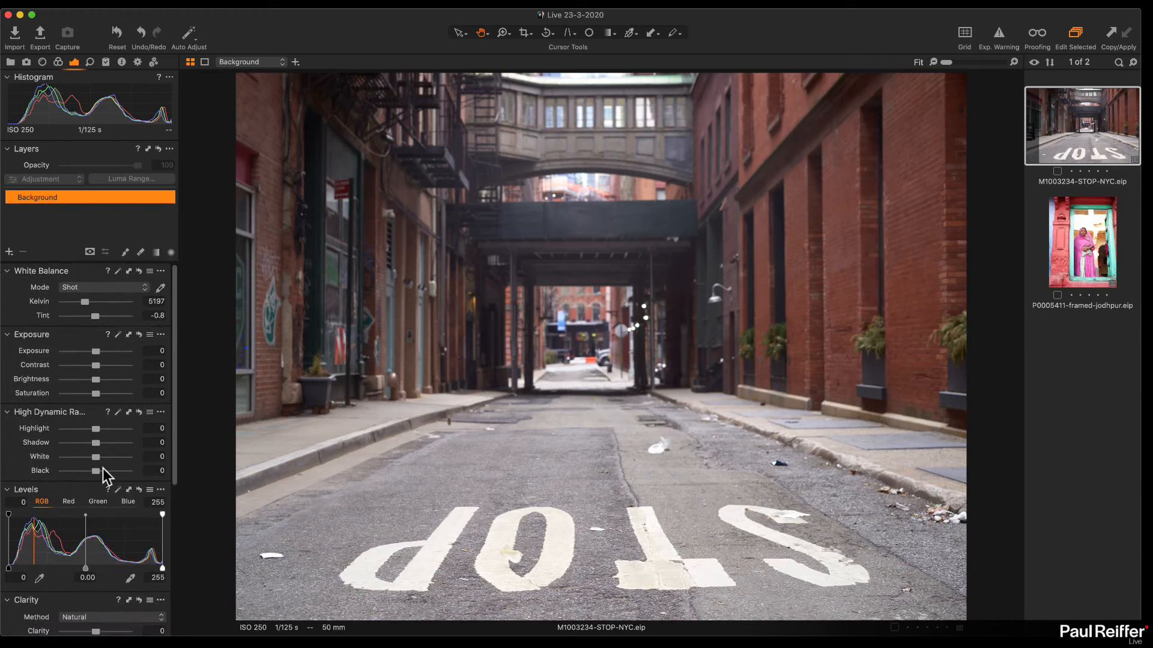
{"action": "scroll", "coordinate": [83, 443], "scroll_direction": "up", "scroll_amount": 3}
{"action": "scroll", "coordinate": [119, 315], "scroll_direction": "down", "scroll_amount": 2}
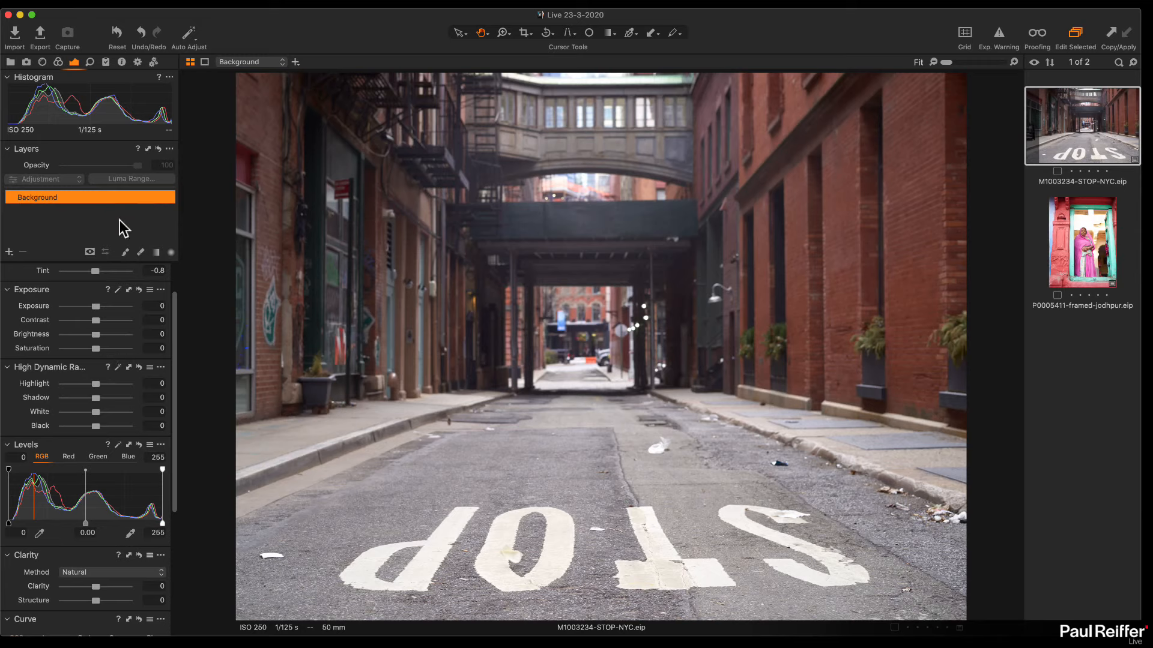
{"action": "scroll", "coordinate": [120, 311], "scroll_direction": "down", "scroll_amount": 9}
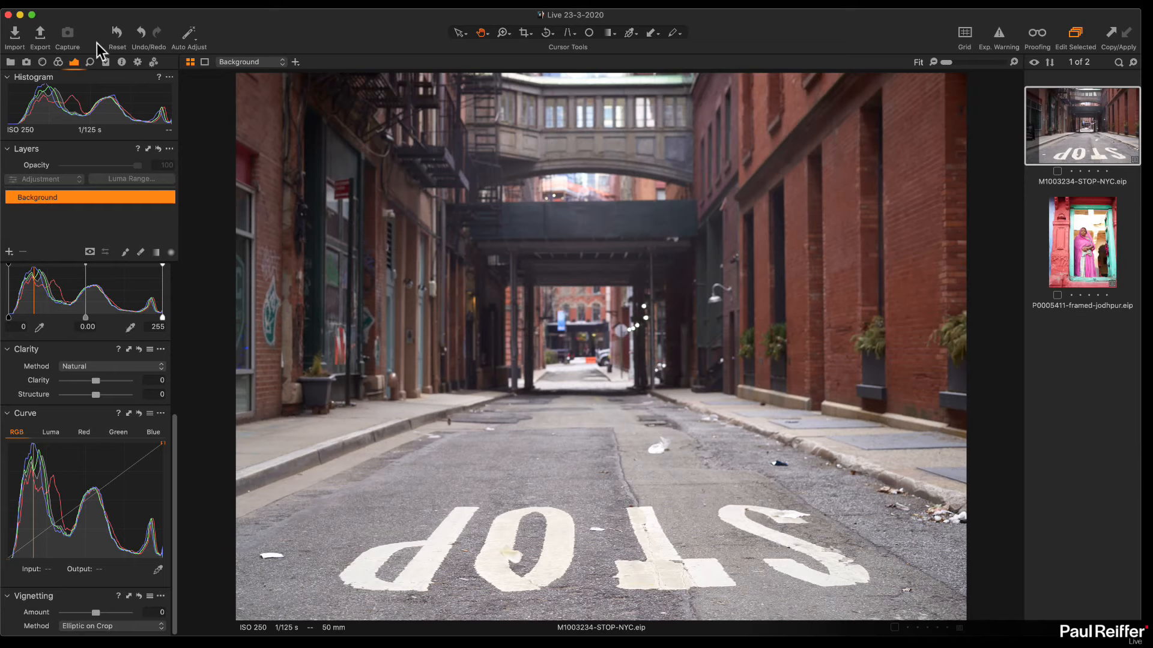
Look at the color adjustments and examine the list of tools that can be added to them
{"action": "left_click", "coordinate": [58, 62]}
{"action": "scroll", "coordinate": [128, 311], "scroll_direction": "up", "scroll_amount": 2}
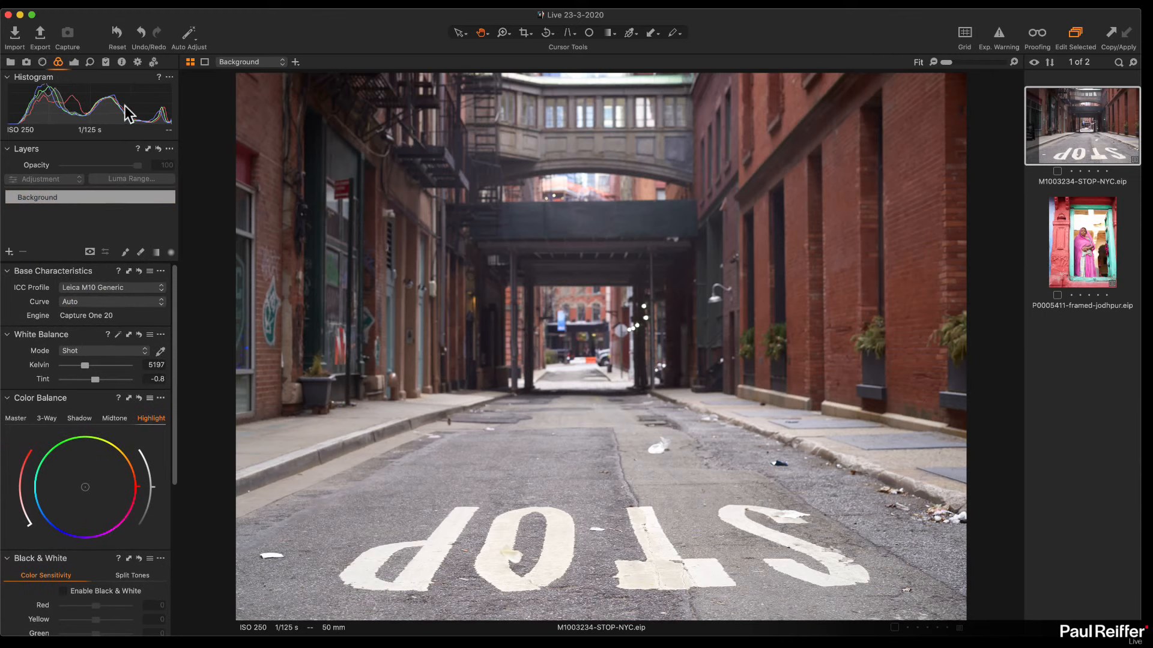
{"action": "left_click", "coordinate": [170, 78]}
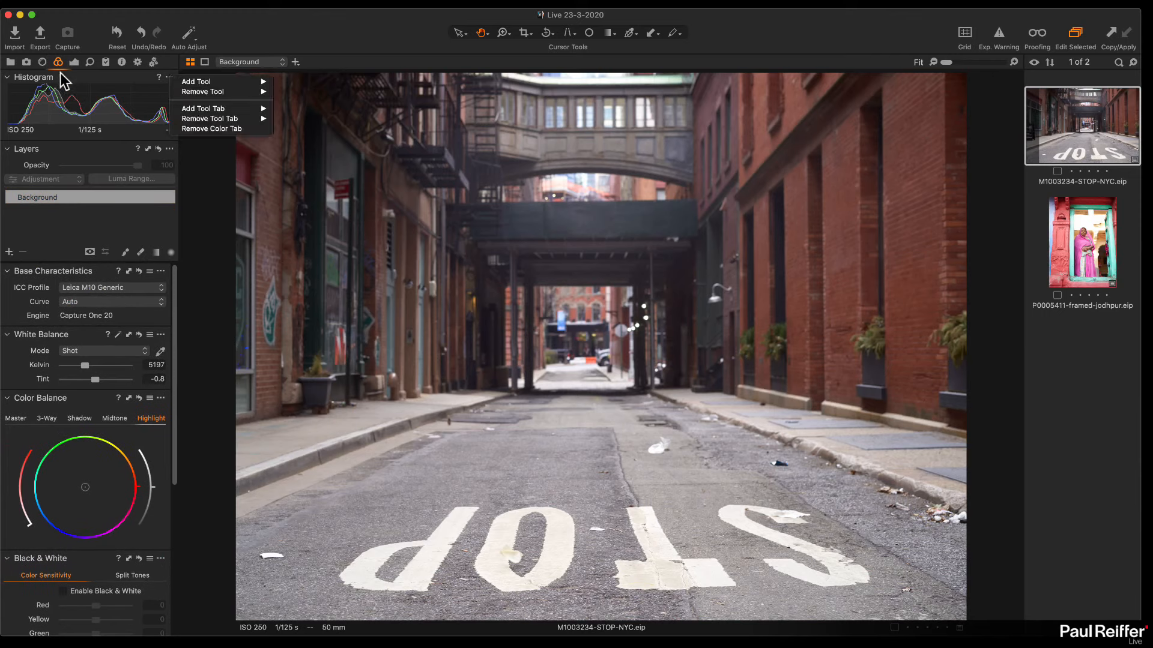
{"action": "mouse_move", "coordinate": [233, 81]}
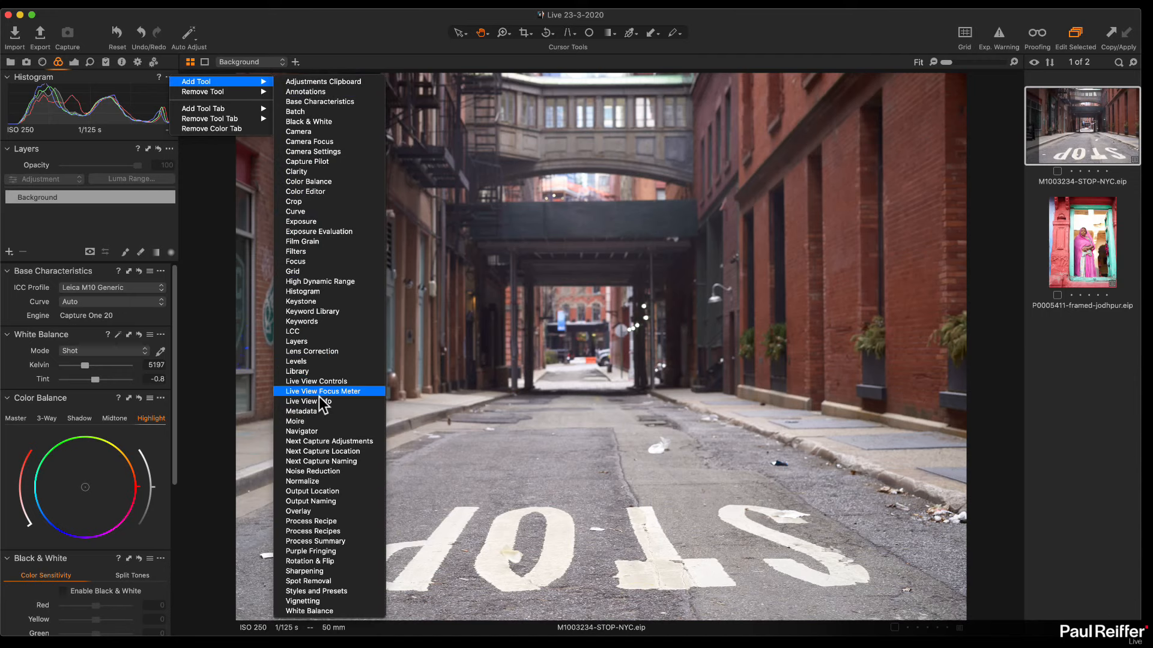
{"action": "left_click", "coordinate": [144, 225]}
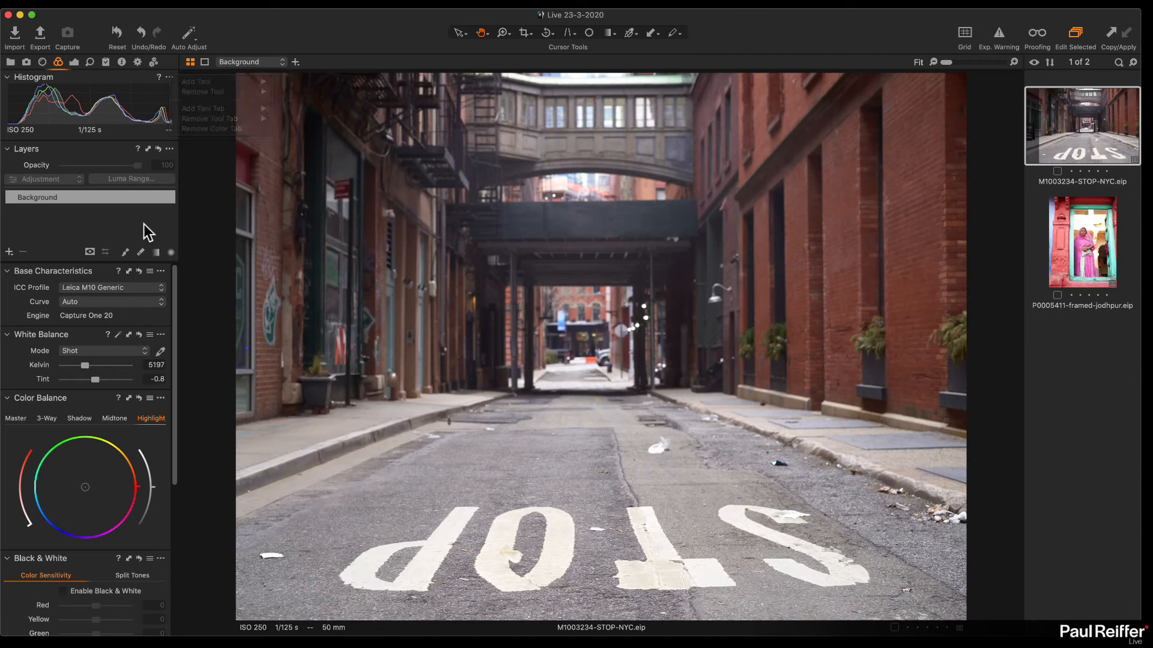
{"action": "scroll", "coordinate": [162, 270], "scroll_direction": "up", "scroll_amount": 2}
Return to the exposure adjustments and move the White Balance tool to the pinned area
{"action": "left_click", "coordinate": [75, 63]}
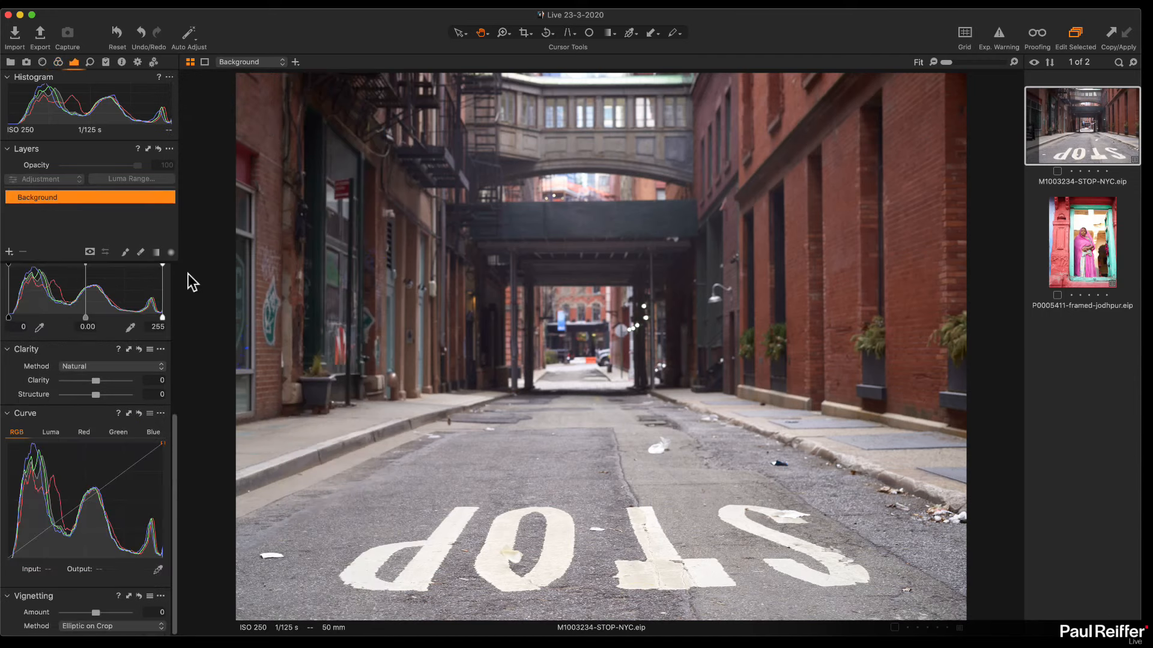
{"action": "scroll", "coordinate": [144, 321], "scroll_direction": "up", "scroll_amount": 2}
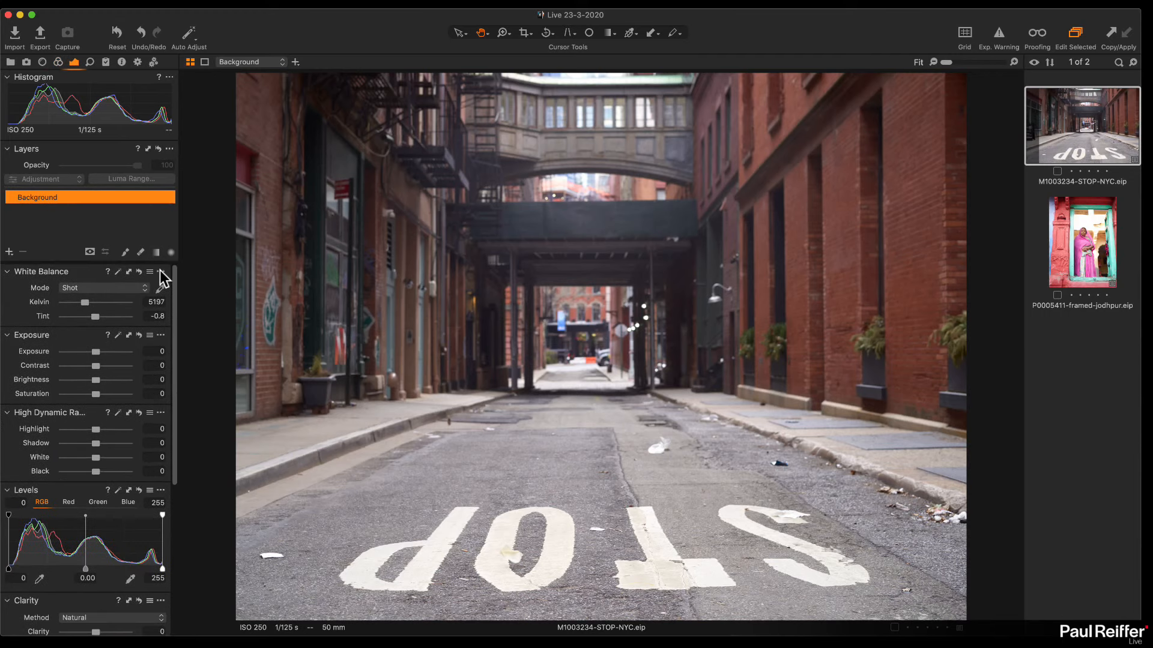
{"action": "left_click", "coordinate": [159, 270]}
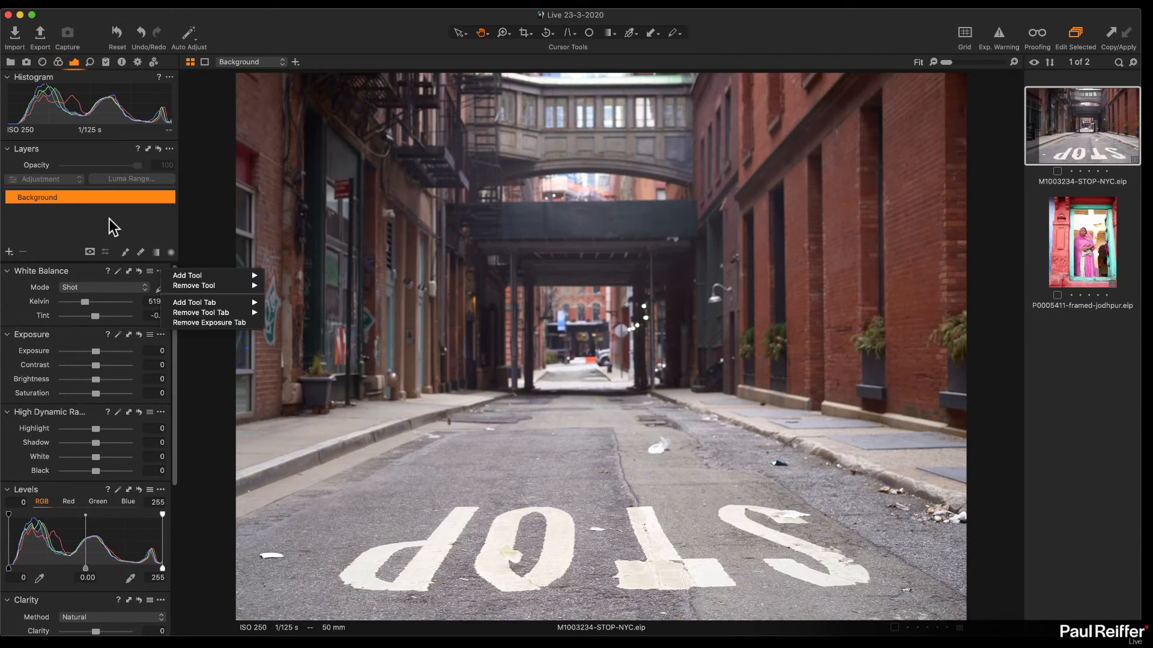
{"action": "left_click", "coordinate": [160, 271]}
{"action": "left_click", "coordinate": [160, 270]}
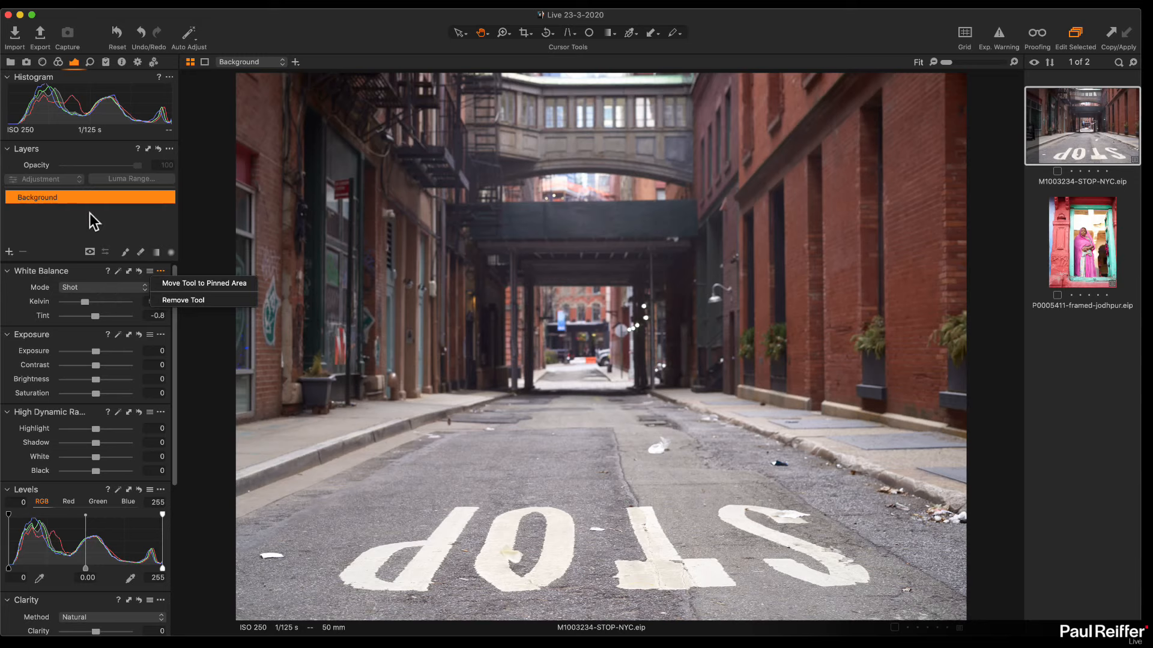
{"action": "left_click", "coordinate": [204, 283]}
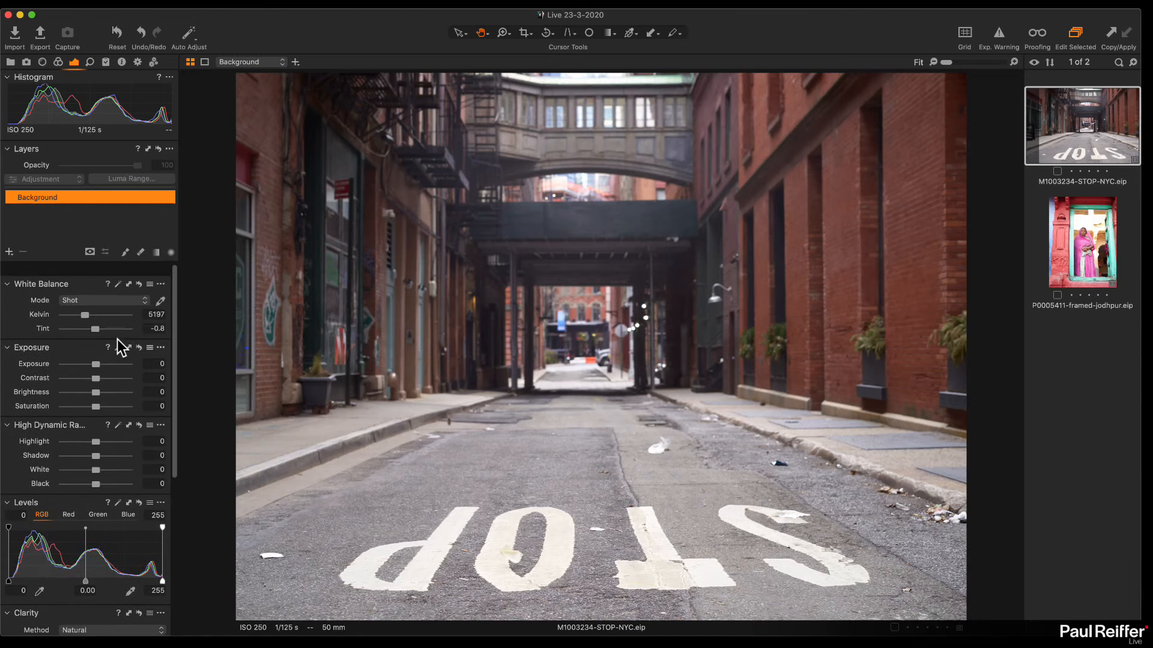
{"action": "left_click", "coordinate": [160, 271]}
{"action": "left_click", "coordinate": [186, 283]}
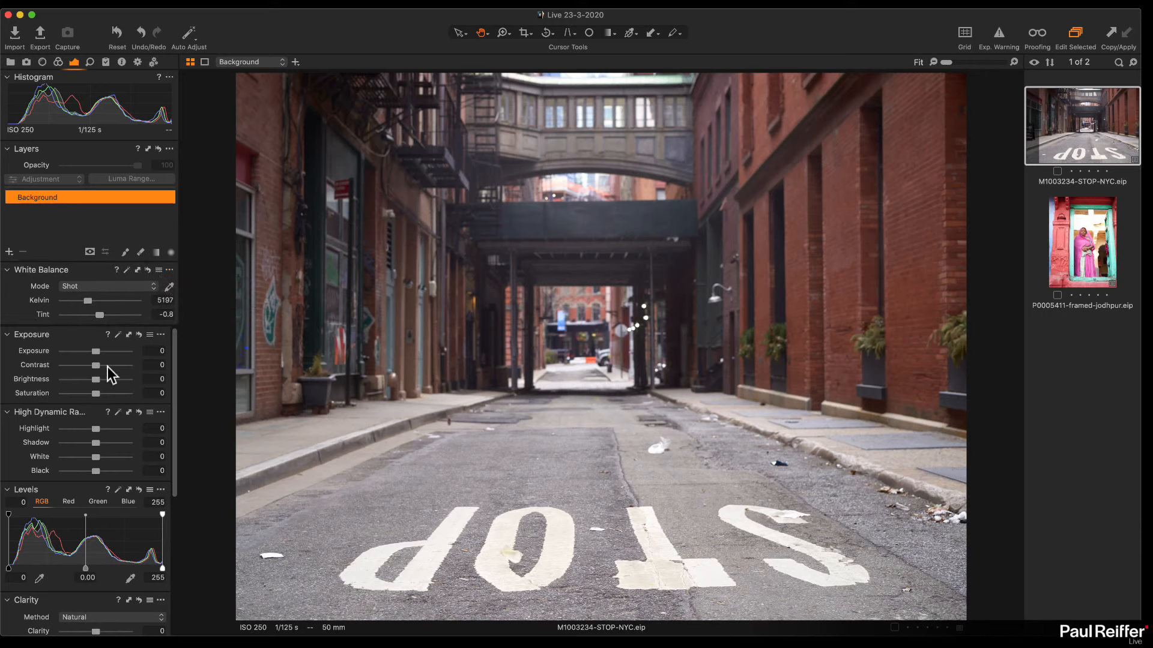
Check how the adjustments scroll below White Balance and move the Exposure tool into the pinned area beneath it
{"action": "scroll", "coordinate": [110, 378], "scroll_direction": "down", "scroll_amount": 4}
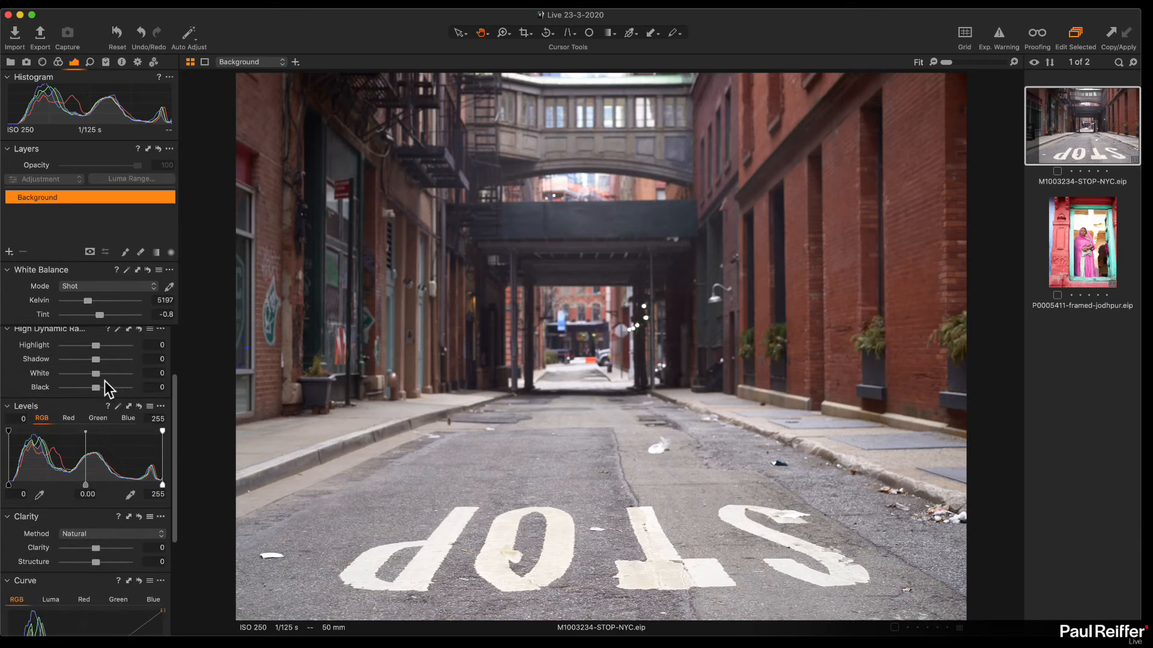
{"action": "scroll", "coordinate": [108, 384], "scroll_direction": "up", "scroll_amount": 4}
{"action": "mouse_move", "coordinate": [29, 347]}
{"action": "left_mouse_down"}
{"action": "mouse_move", "coordinate": [34, 446]}
{"action": "mouse_move", "coordinate": [36, 327]}
{"action": "left_mouse_up"}
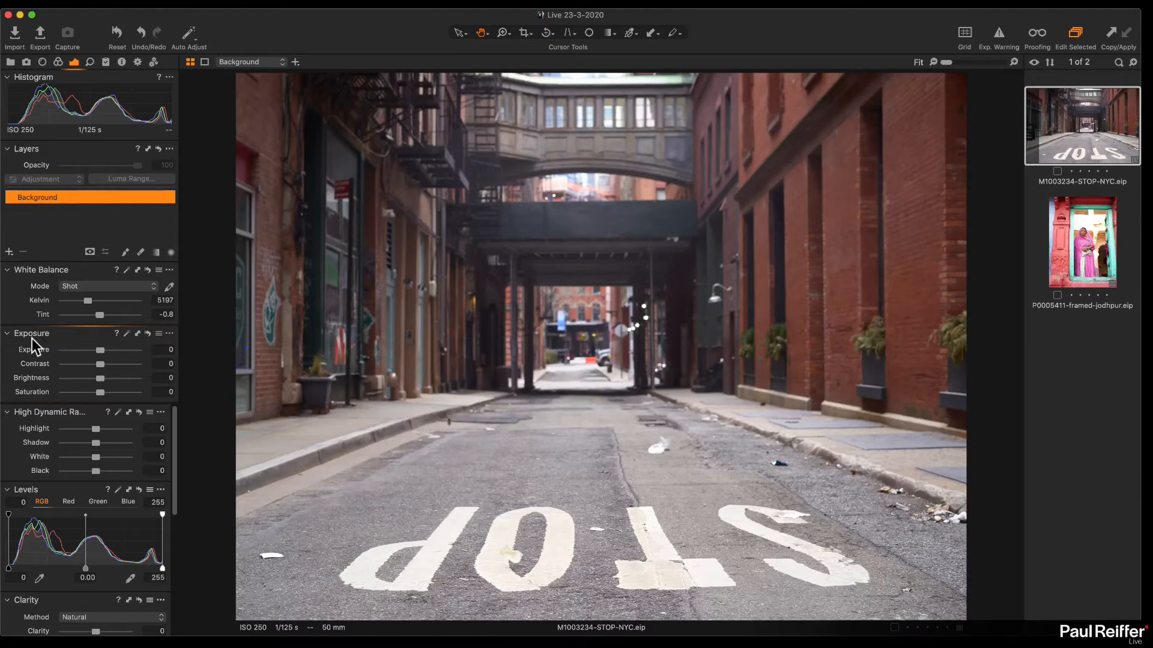
Move the White Balance and Exposure tools back to the scrollable area and check their place in the tool order
{"action": "left_click", "coordinate": [169, 270]}
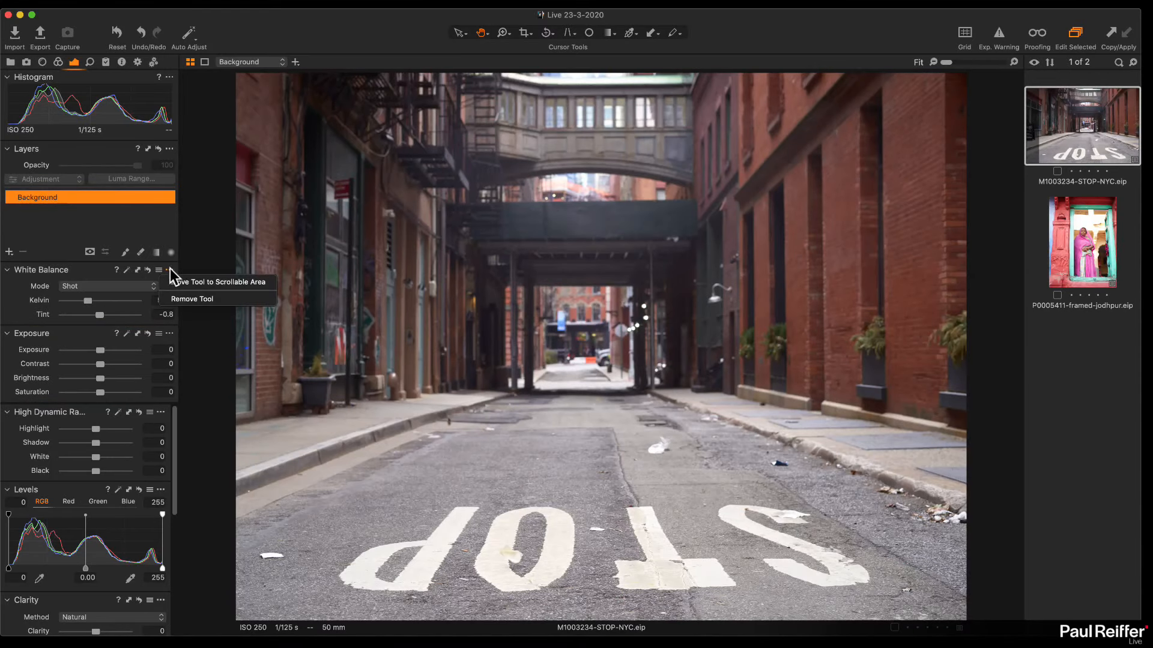
{"action": "left_click", "coordinate": [198, 281]}
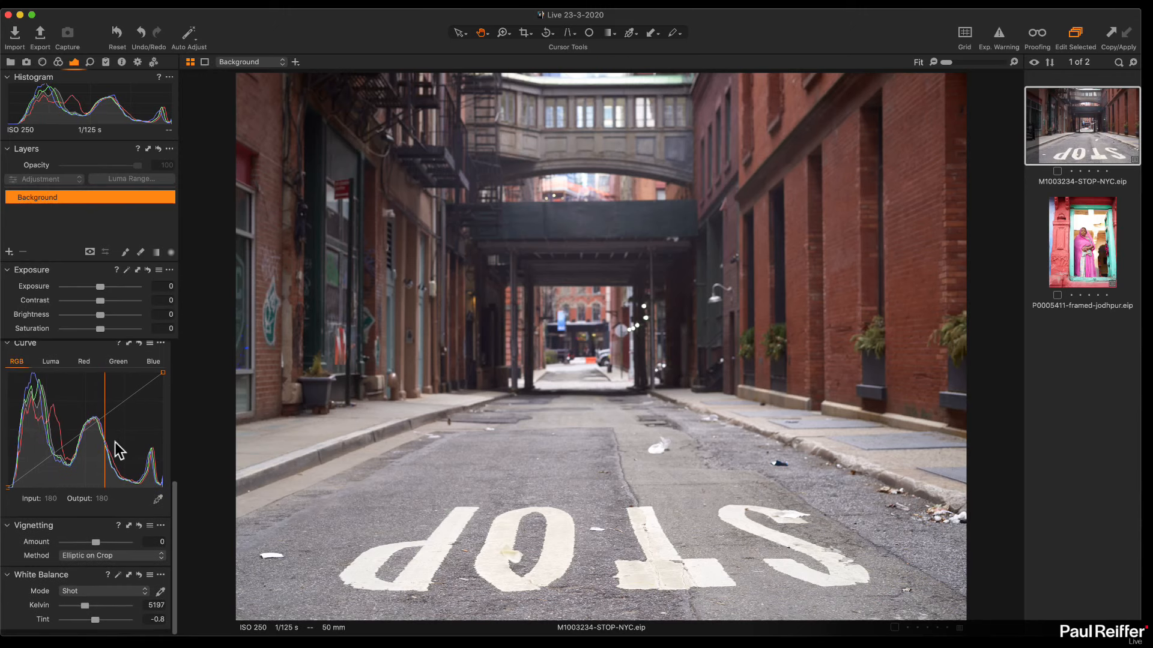
{"action": "scroll", "coordinate": [114, 444], "scroll_direction": "up", "scroll_amount": 6}
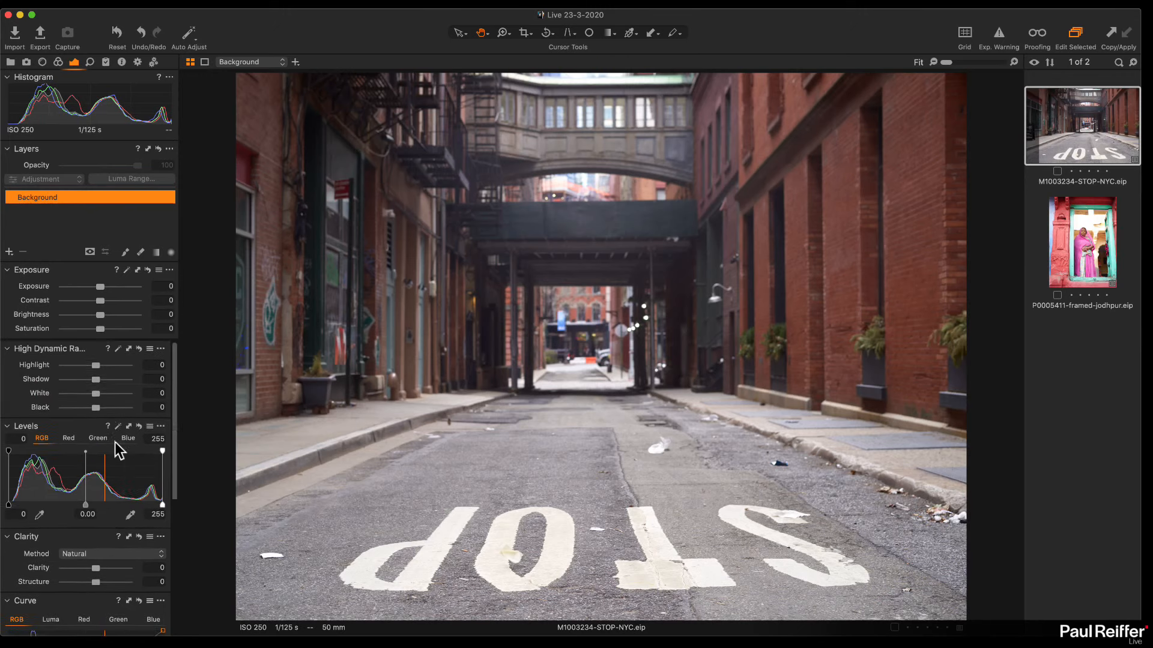
{"action": "left_click", "coordinate": [169, 270]}
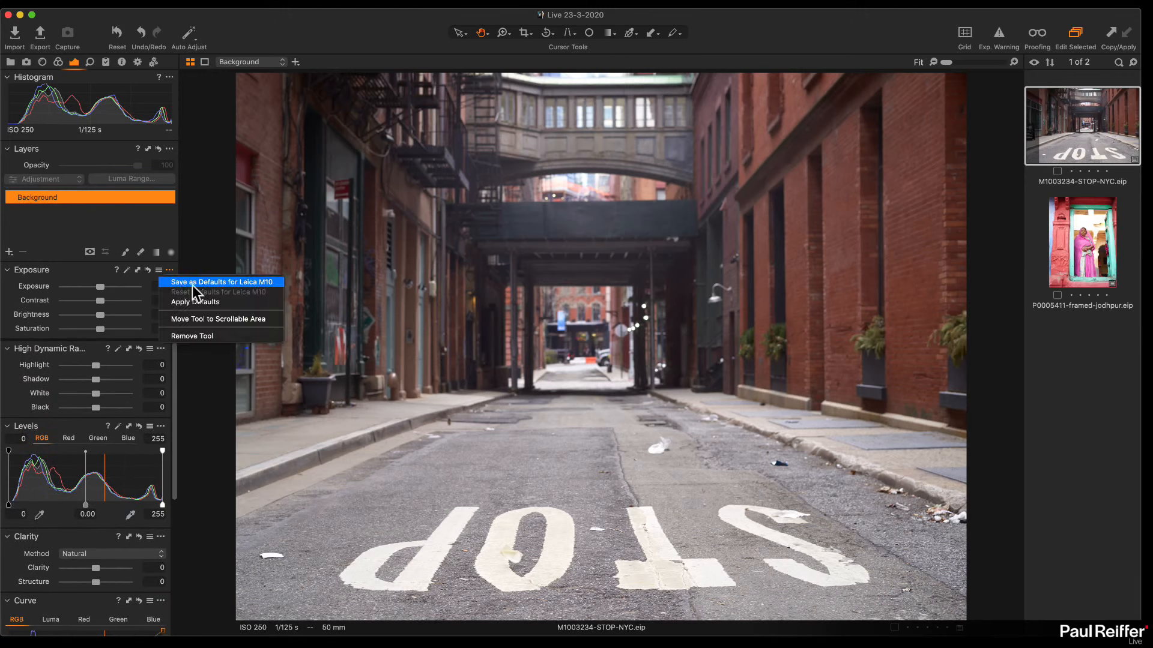
{"action": "left_click", "coordinate": [208, 319]}
{"action": "scroll", "coordinate": [60, 393], "scroll_direction": "up", "scroll_amount": 5}
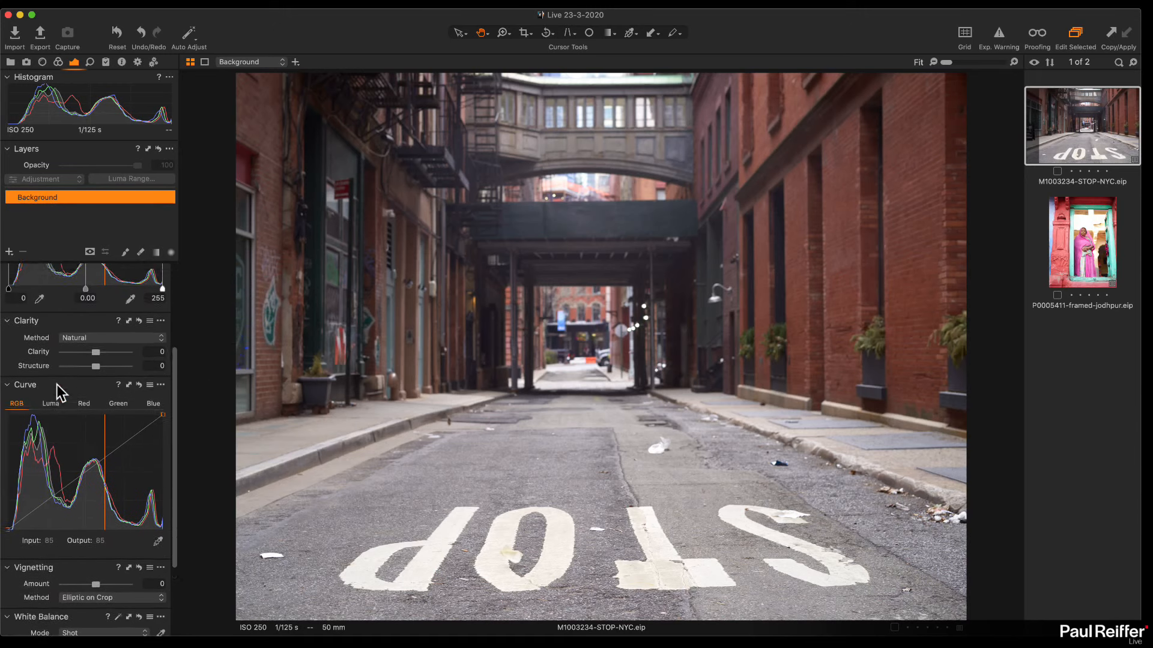
{"action": "scroll", "coordinate": [60, 393], "scroll_direction": "down", "scroll_amount": 5}
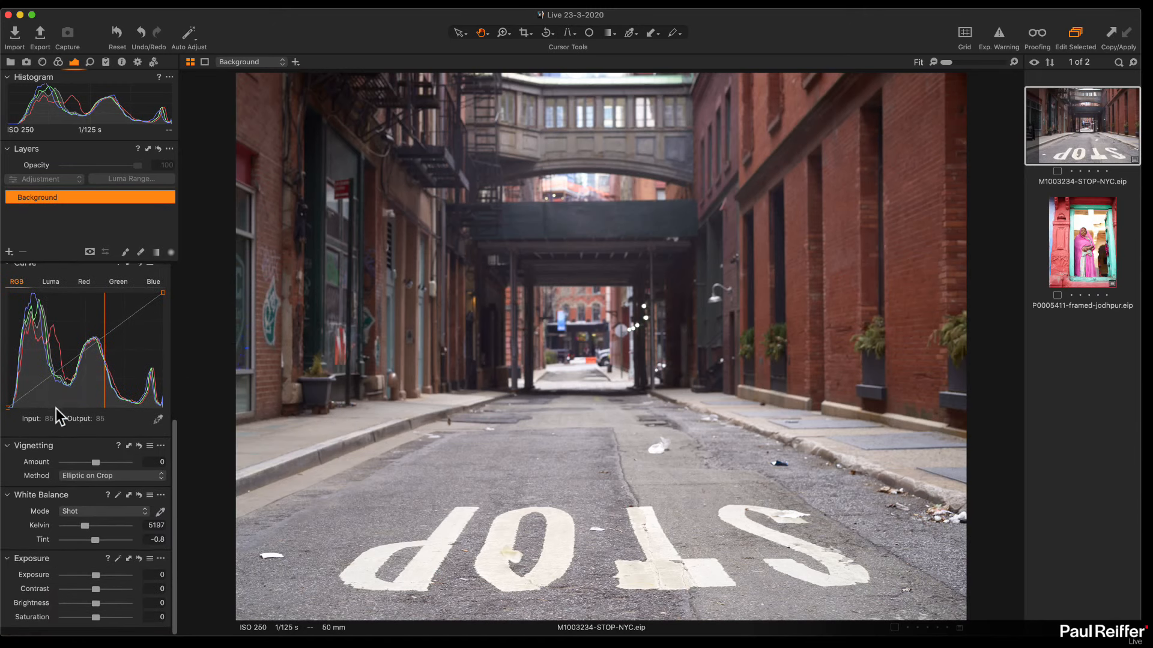
Move the White Balance tool to the top of the scrollable area, above High Dynamic Range, and compare the layout with the color adjustments
{"action": "left_click_drag", "start_coordinate": [39, 505], "coordinate": [35, 296]}
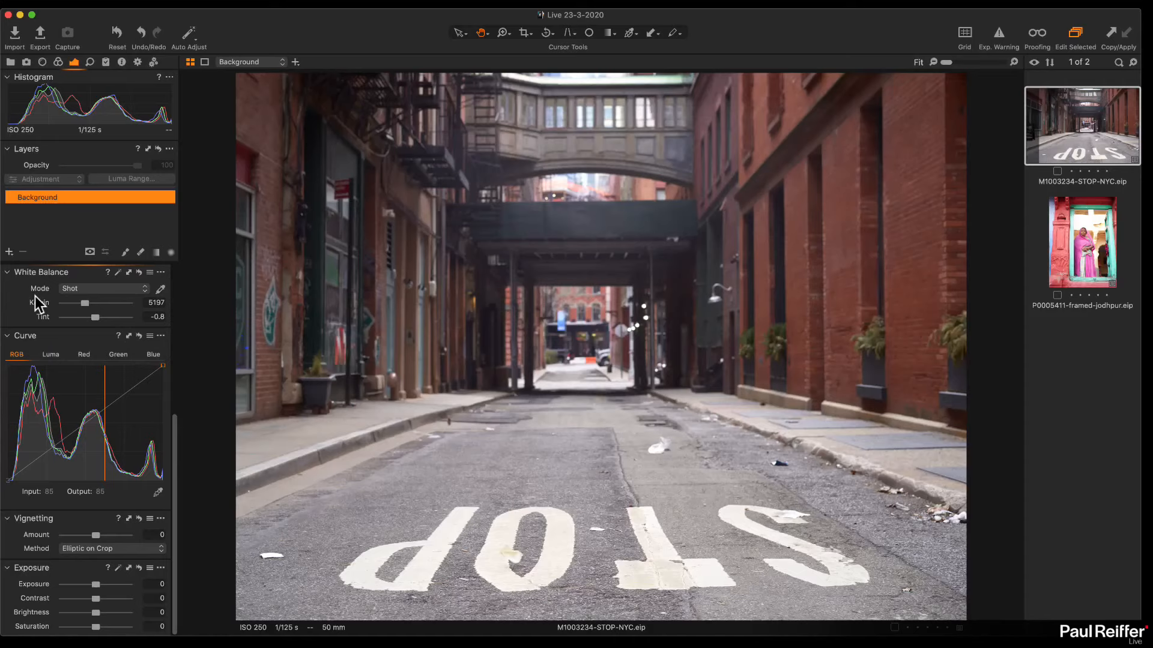
{"action": "scroll", "coordinate": [60, 390], "scroll_direction": "up", "scroll_amount": 5}
{"action": "left_click_drag", "start_coordinate": [58, 516], "coordinate": [44, 259]}
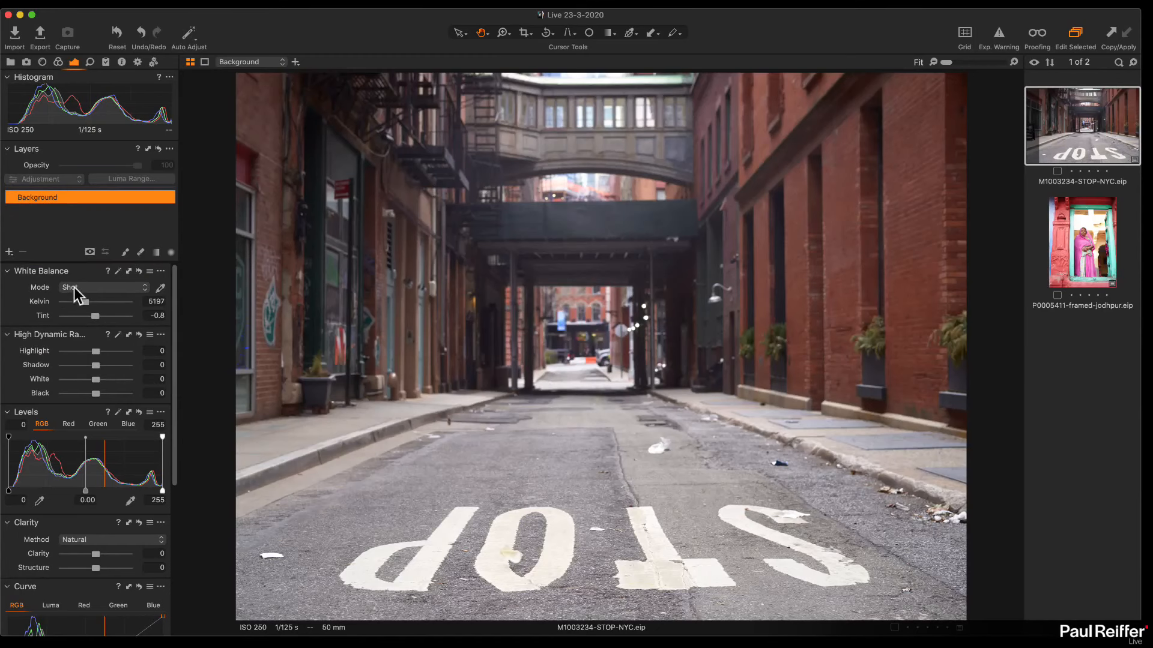
{"action": "left_click", "coordinate": [58, 62]}
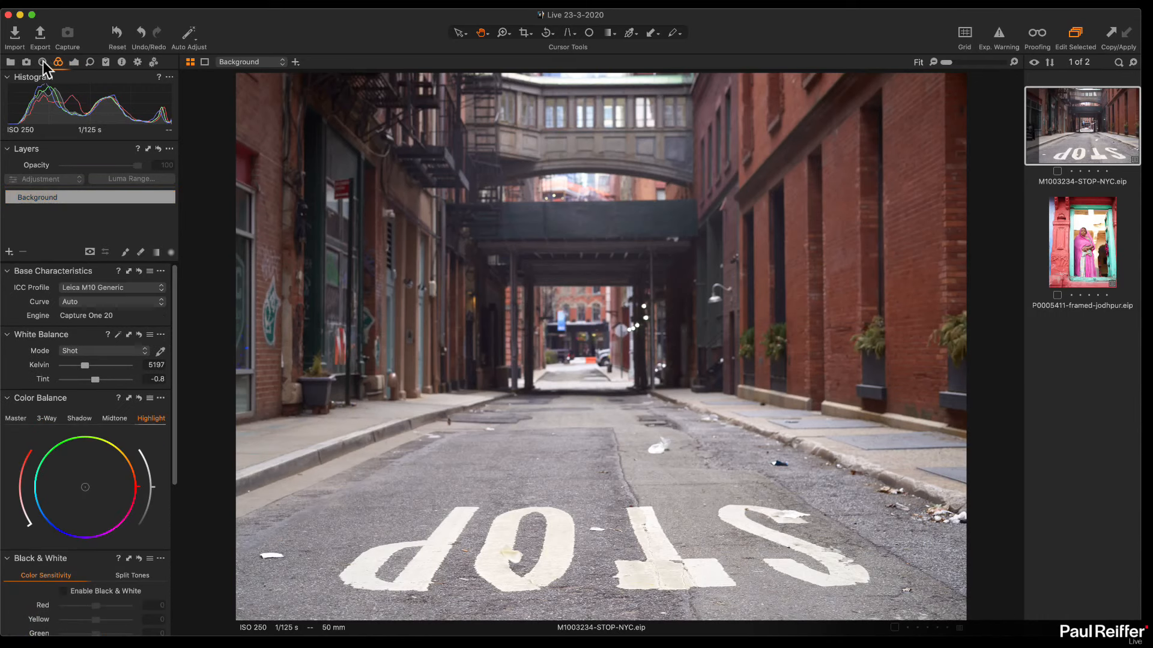
{"action": "left_click", "coordinate": [73, 62]}
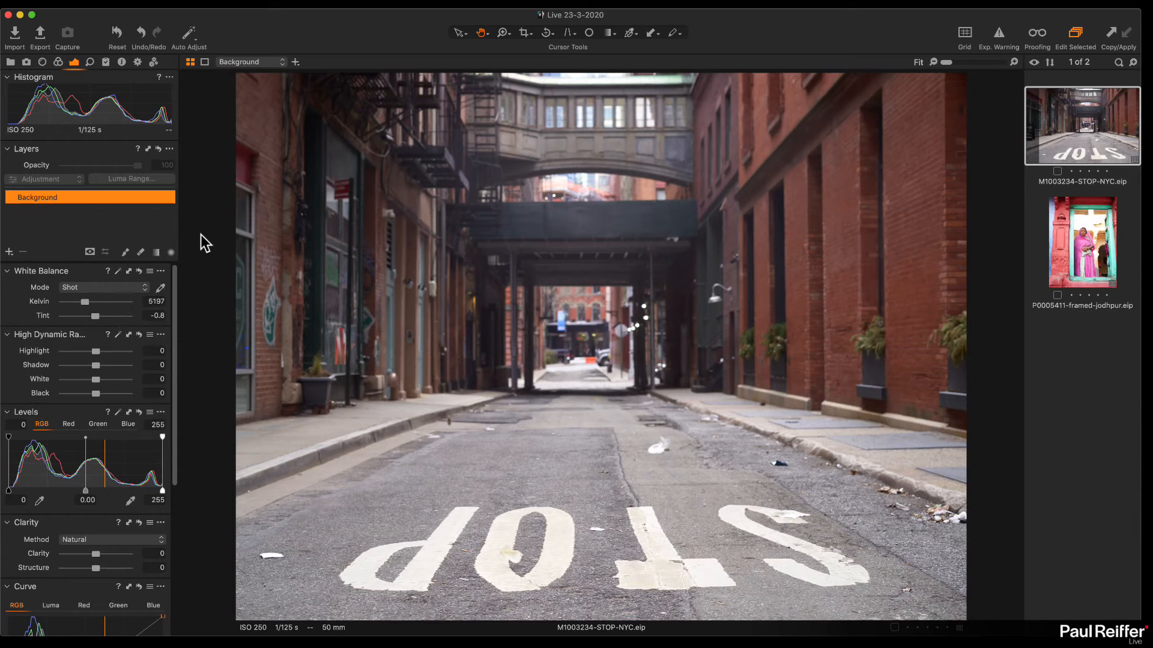
Examine the methods available for the Clarity tool and keep Natural selected
{"action": "scroll", "coordinate": [116, 322], "scroll_direction": "down", "scroll_amount": 10}
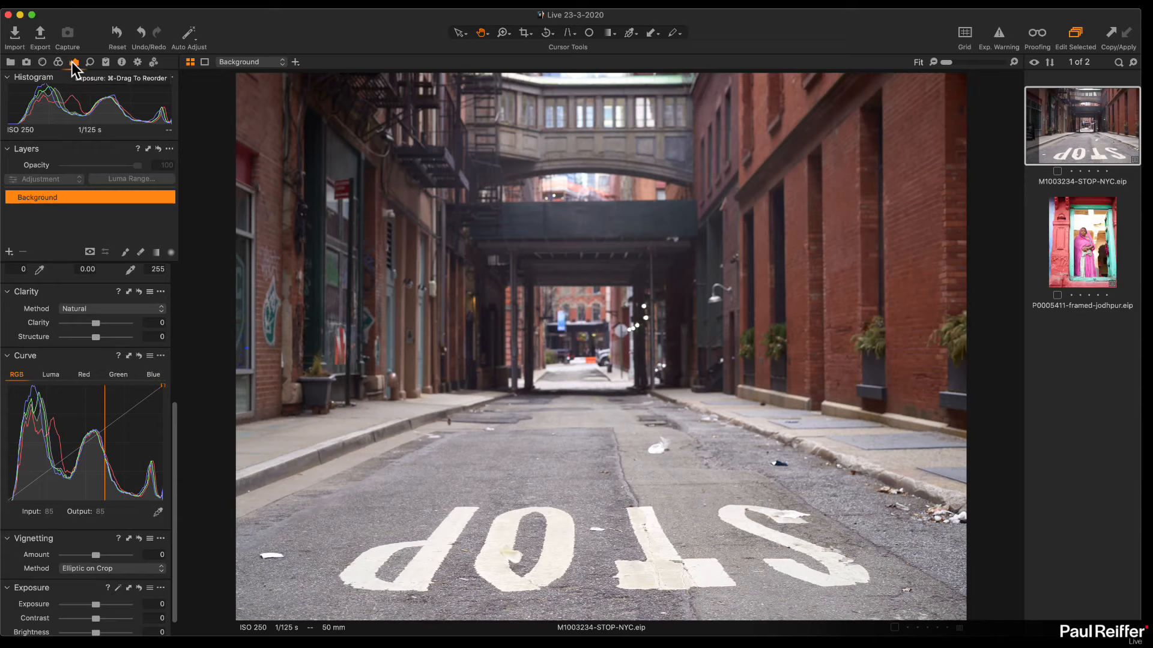
{"action": "scroll", "coordinate": [86, 606], "scroll_direction": "down", "scroll_amount": 2}
{"action": "scroll", "coordinate": [87, 606], "scroll_direction": "up", "scroll_amount": 4}
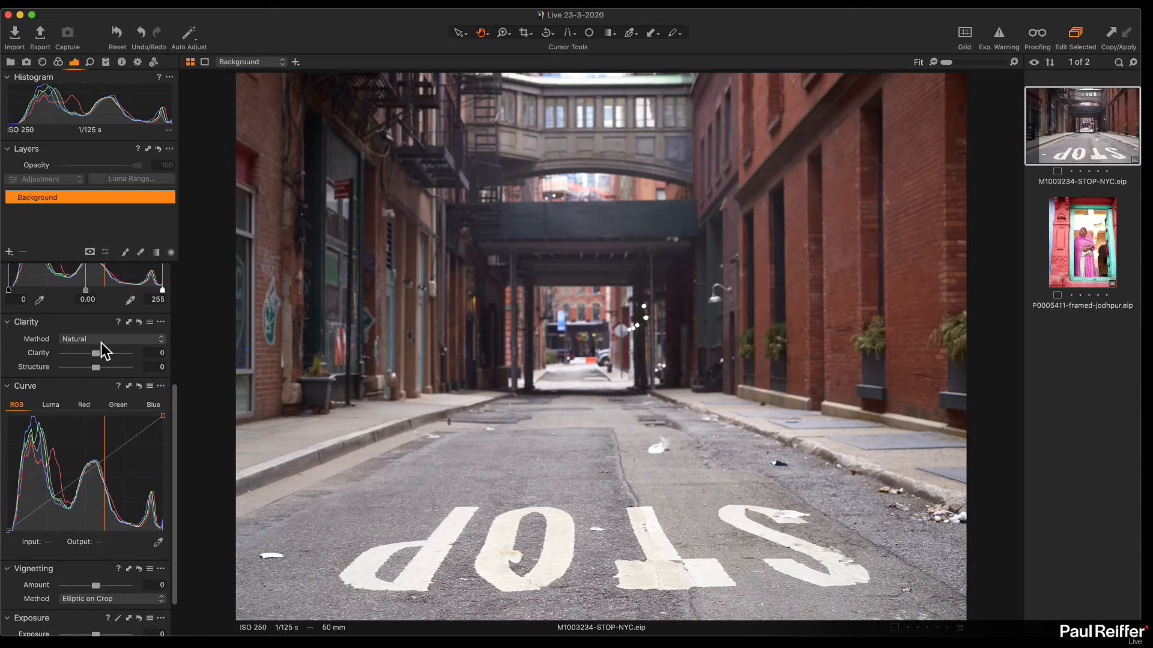
{"action": "left_click", "coordinate": [91, 340]}
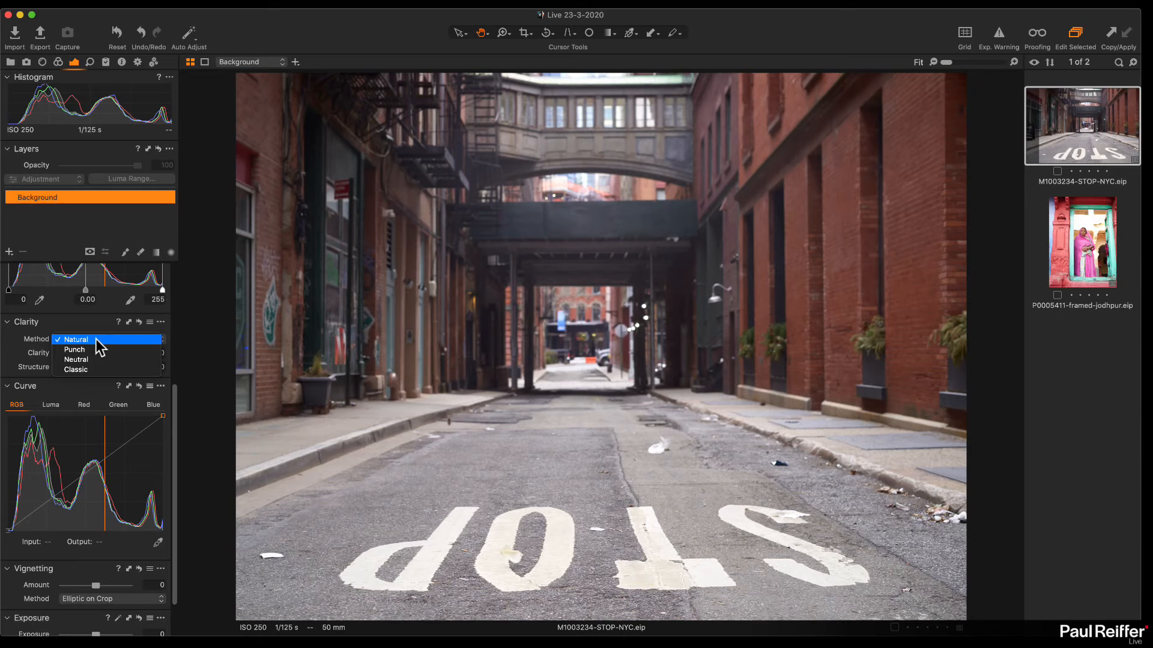
{"action": "left_click", "coordinate": [96, 340]}
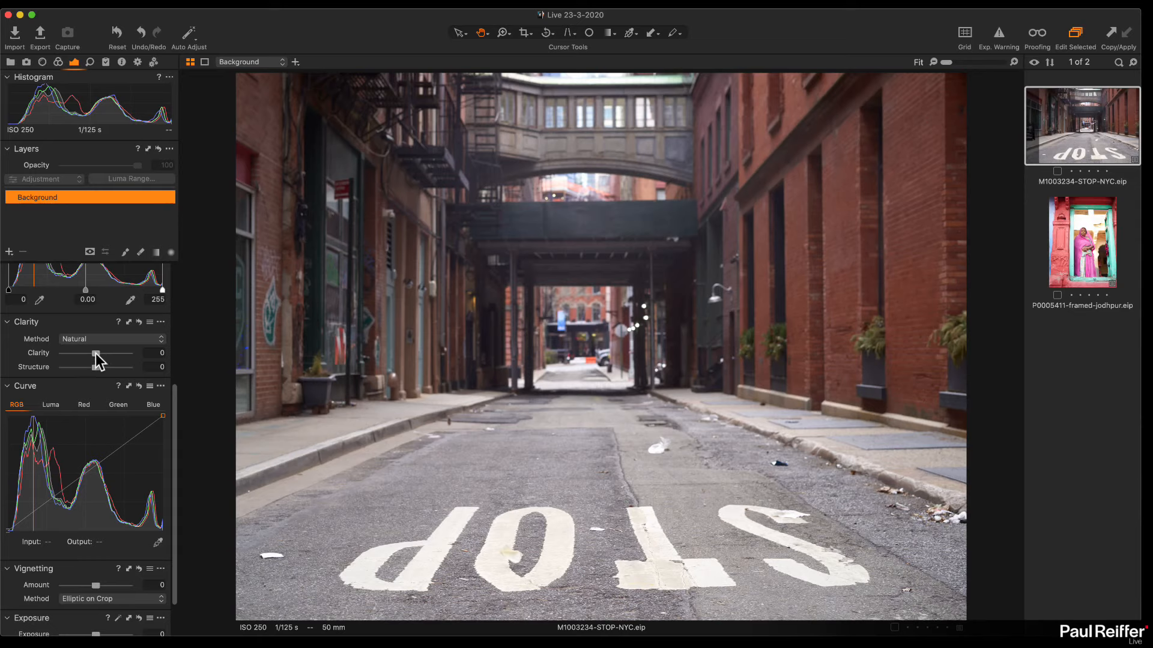
Try Clarity at 100 on the whole photo and on the road lettering at 100% zoom, resetting it to 0 each time
{"action": "left_click_drag", "start_coordinate": [96, 354], "coordinate": [148, 357]}
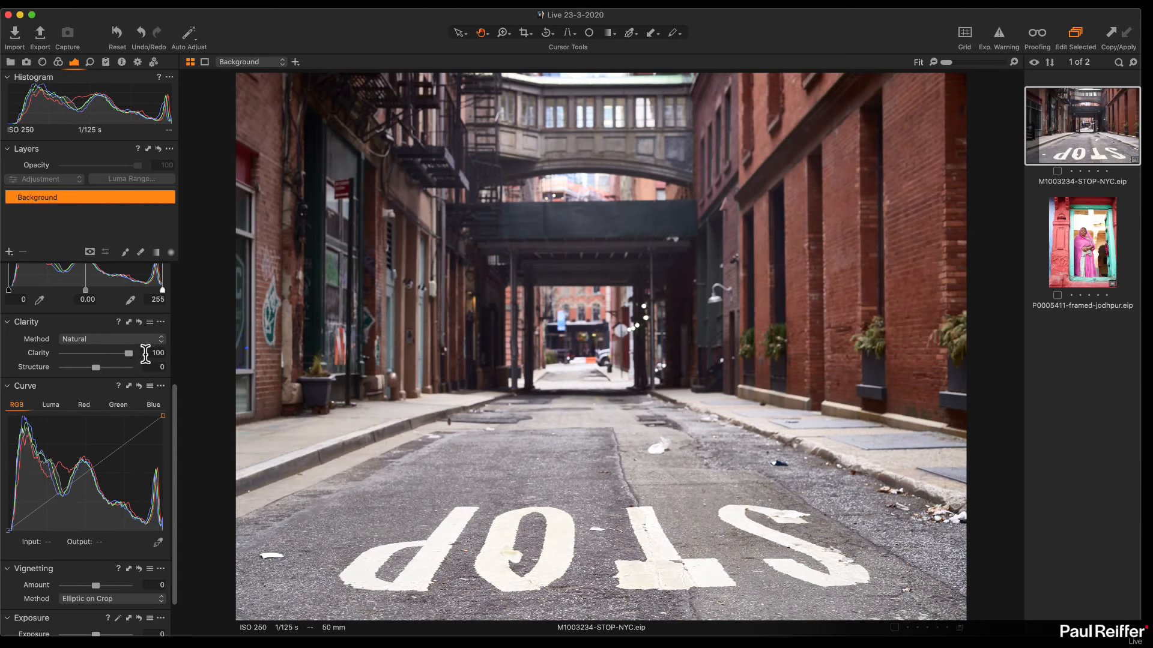
{"action": "double_click", "coordinate": [97, 354]}
{"action": "double_click", "coordinate": [494, 471]}
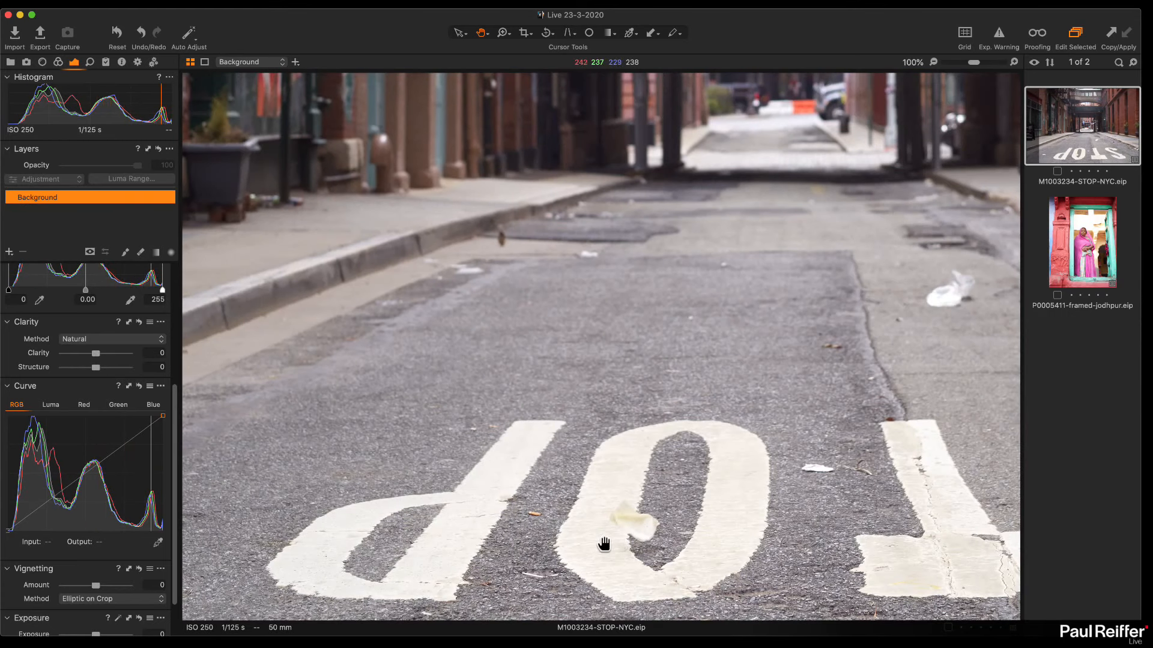
{"action": "left_click_drag", "start_coordinate": [653, 518], "coordinate": [602, 476]}
{"action": "double_click", "coordinate": [602, 475]}
{"action": "double_click", "coordinate": [582, 560]}
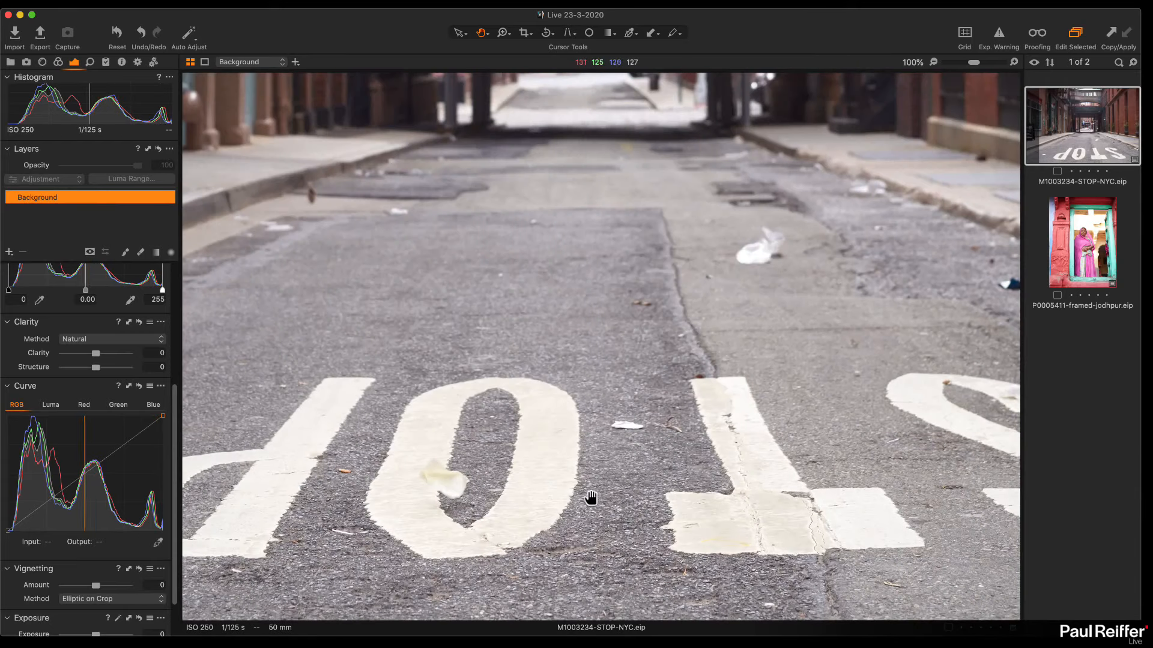
{"action": "left_click_drag", "start_coordinate": [95, 354], "coordinate": [182, 354]}
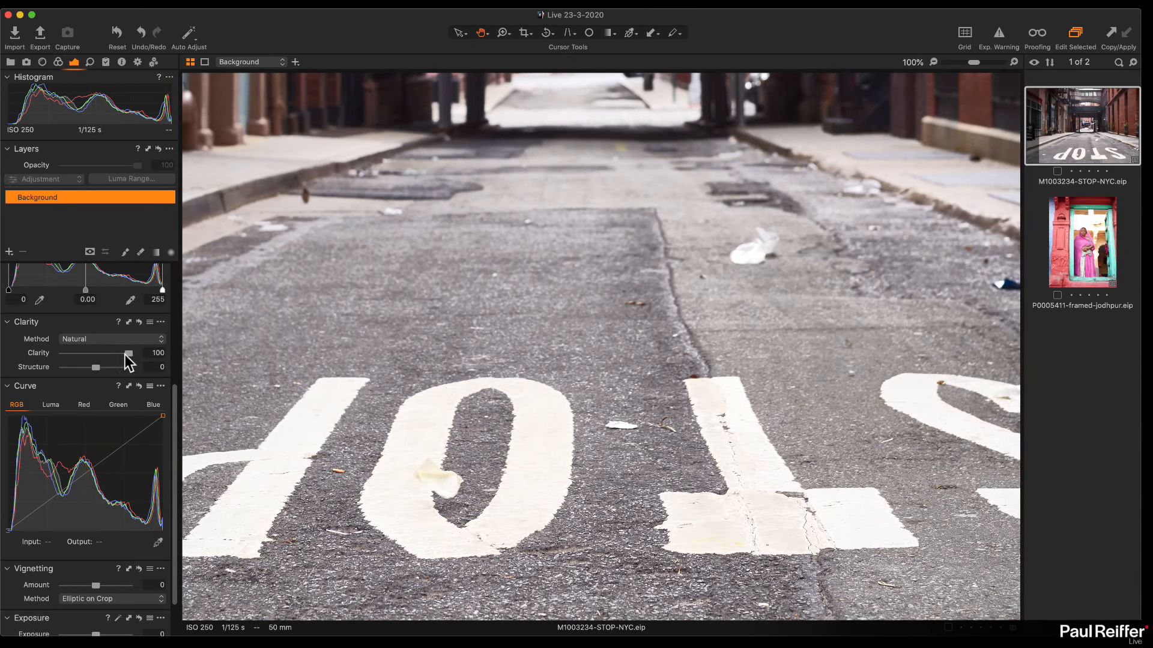
{"action": "left_click_drag", "start_coordinate": [126, 354], "coordinate": [96, 355]}
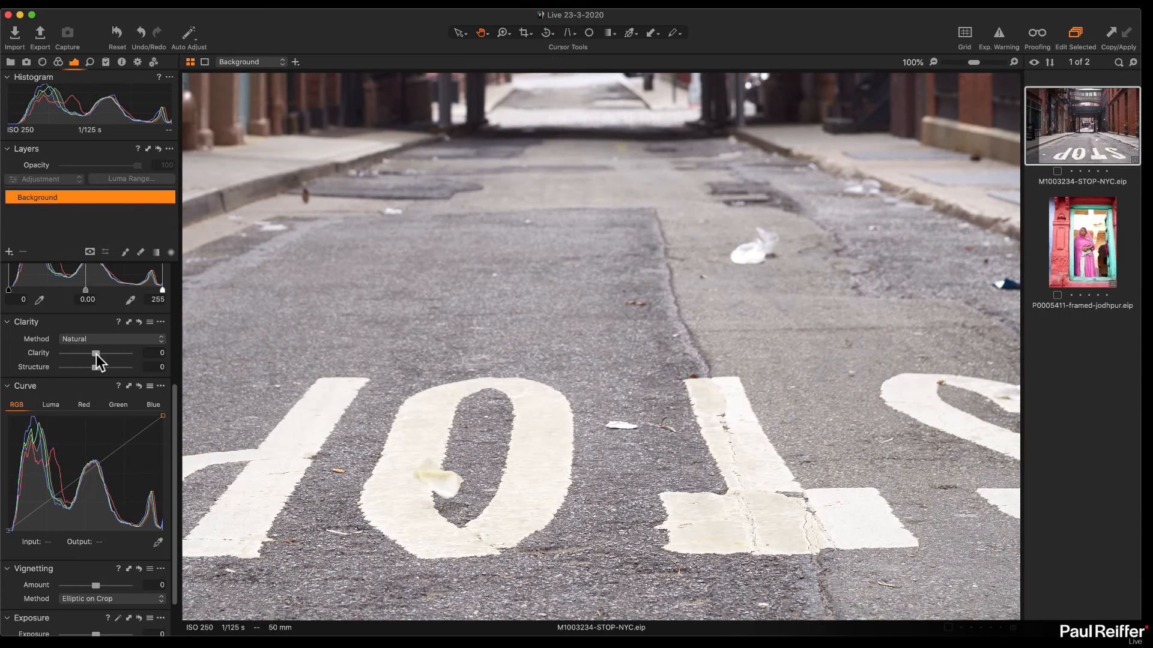
{"action": "double_click", "coordinate": [452, 326]}
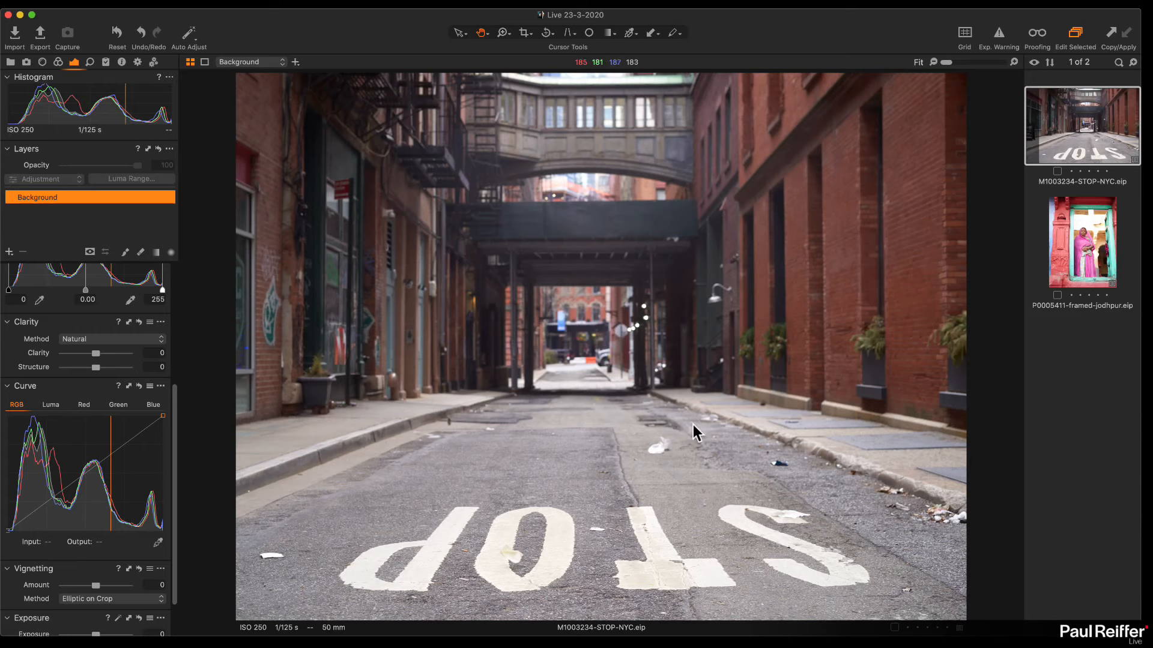
Raise Clarity to 100 and inspect the brickwork, kerb and STOP lettering at 100% zoom
{"action": "mouse_move", "coordinate": [96, 353]}
{"action": "left_mouse_down"}
{"action": "mouse_move", "coordinate": [109, 354]}
{"action": "mouse_move", "coordinate": [97, 355]}
{"action": "left_mouse_up"}
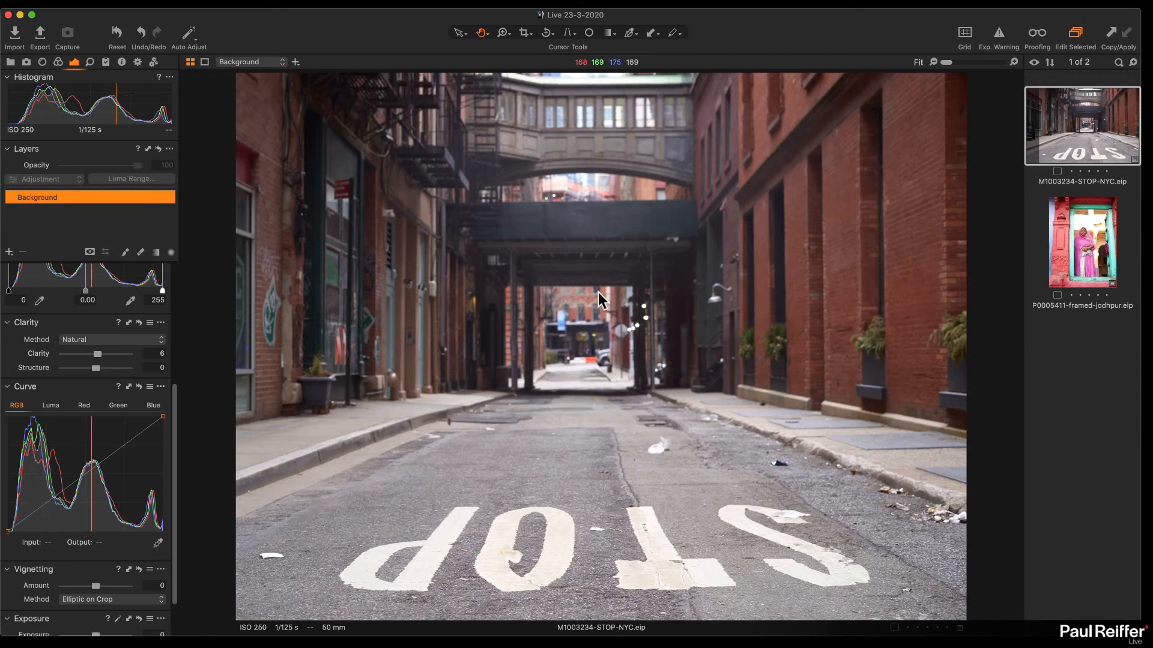
{"action": "left_click", "coordinate": [96, 354]}
{"action": "left_click_drag", "start_coordinate": [96, 354], "coordinate": [142, 361]}
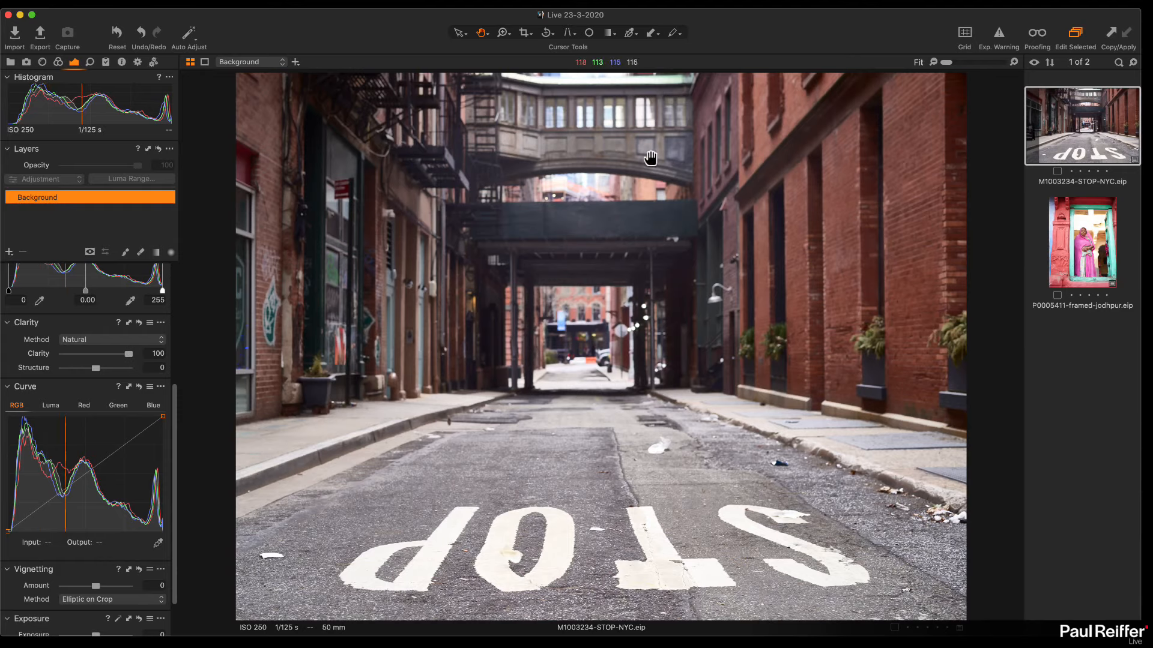
{"action": "double_click", "coordinate": [731, 184]}
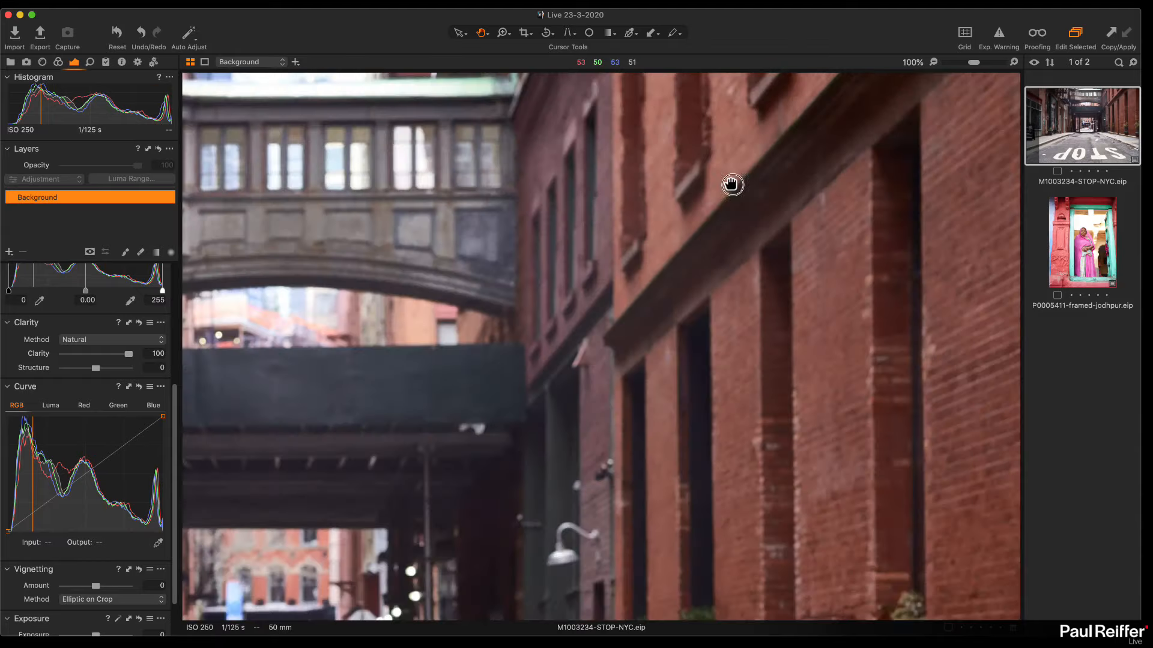
{"action": "left_click_drag", "start_coordinate": [847, 458], "coordinate": [179, 269]}
{"action": "left_click_drag", "start_coordinate": [627, 492], "coordinate": [715, 189]}
{"action": "left_click_drag", "start_coordinate": [650, 468], "coordinate": [520, 350]}
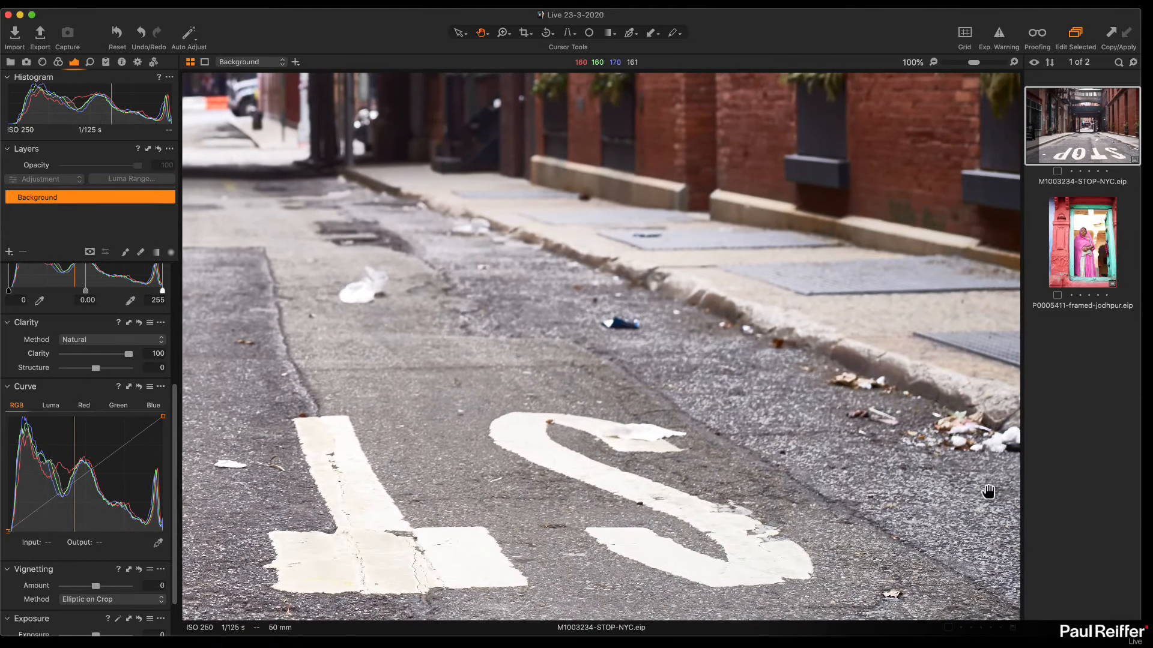
{"action": "left_click_drag", "start_coordinate": [753, 499], "coordinate": [750, 460]}
{"action": "left_click_drag", "start_coordinate": [268, 452], "coordinate": [630, 504]}
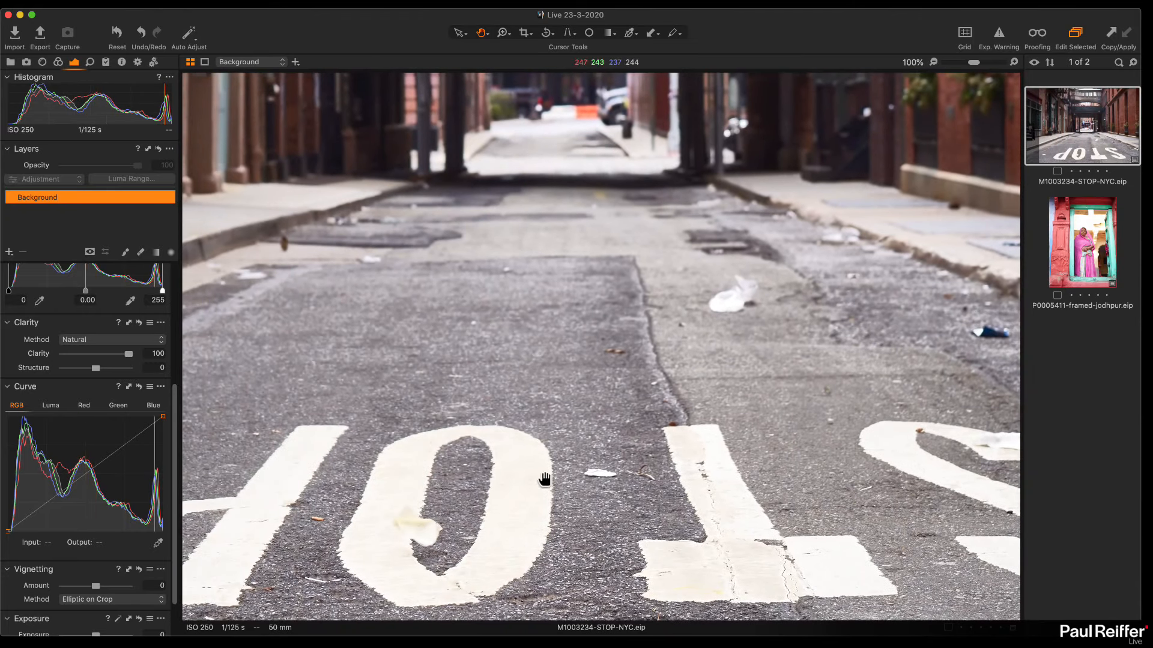
{"action": "double_click", "coordinate": [556, 480]}
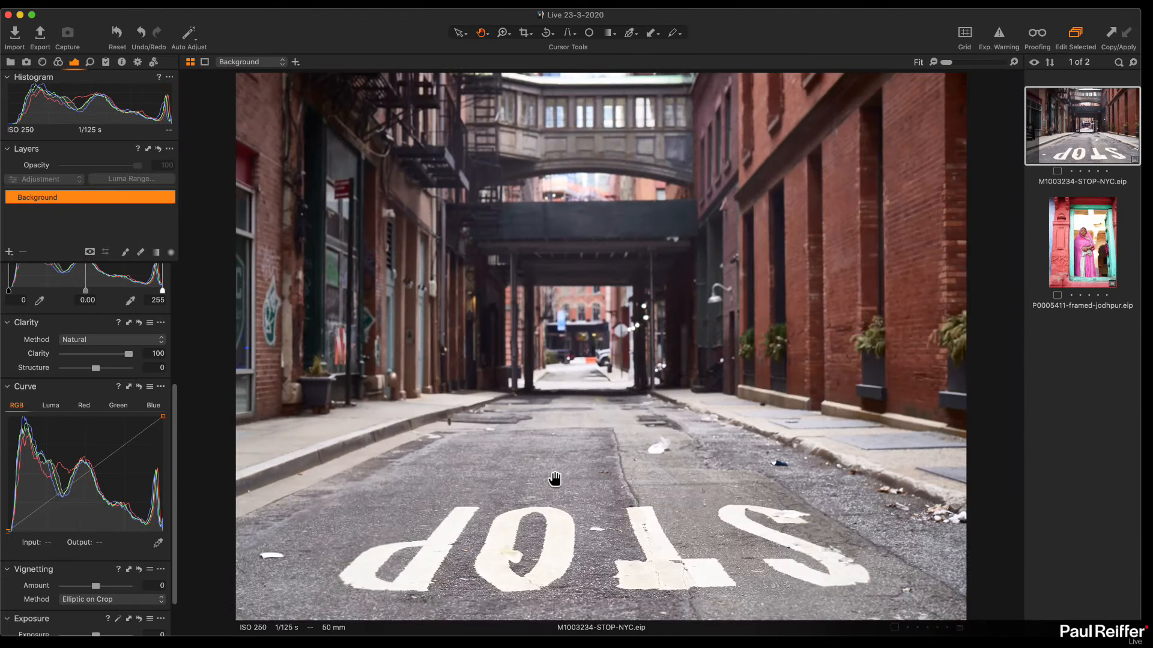
Reduce the background's Clarity to 35
{"action": "left_click", "coordinate": [108, 354]}
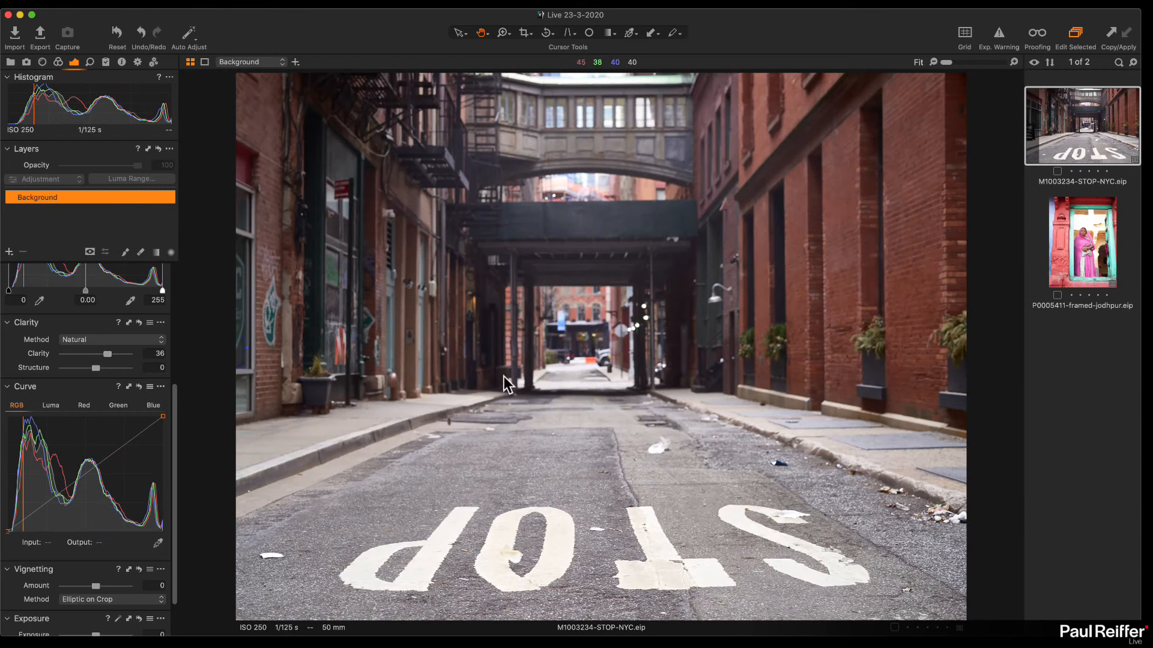
{"action": "left_click_drag", "start_coordinate": [107, 354], "coordinate": [105, 355]}
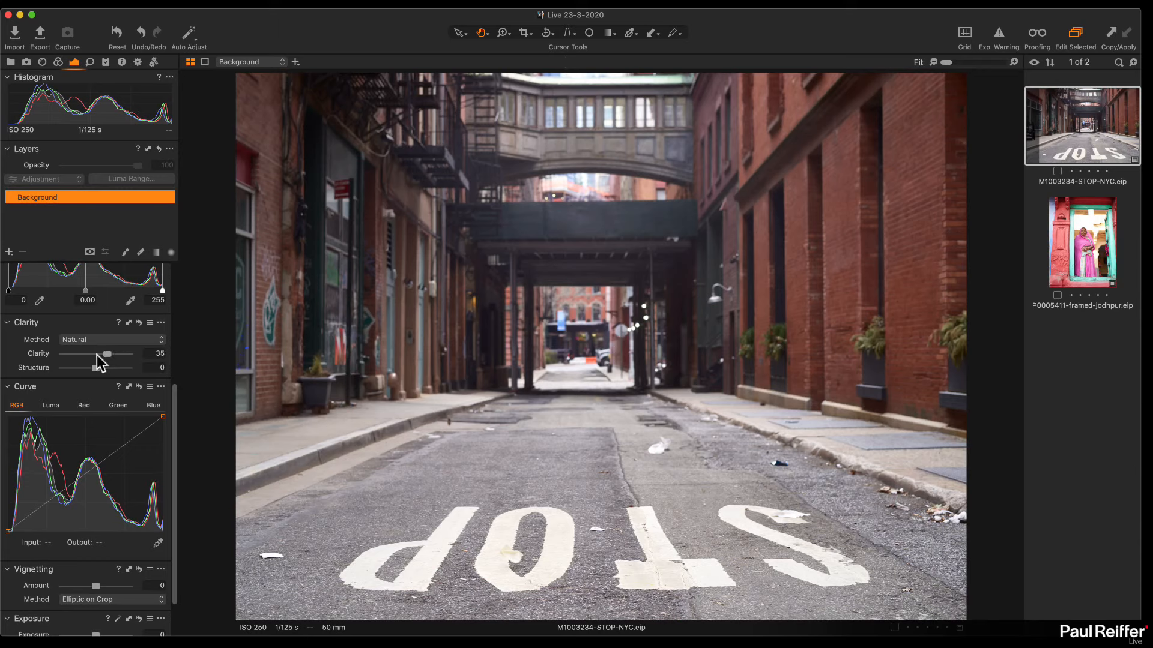
{"action": "scroll", "coordinate": [101, 368], "scroll_direction": "up", "scroll_amount": 5}
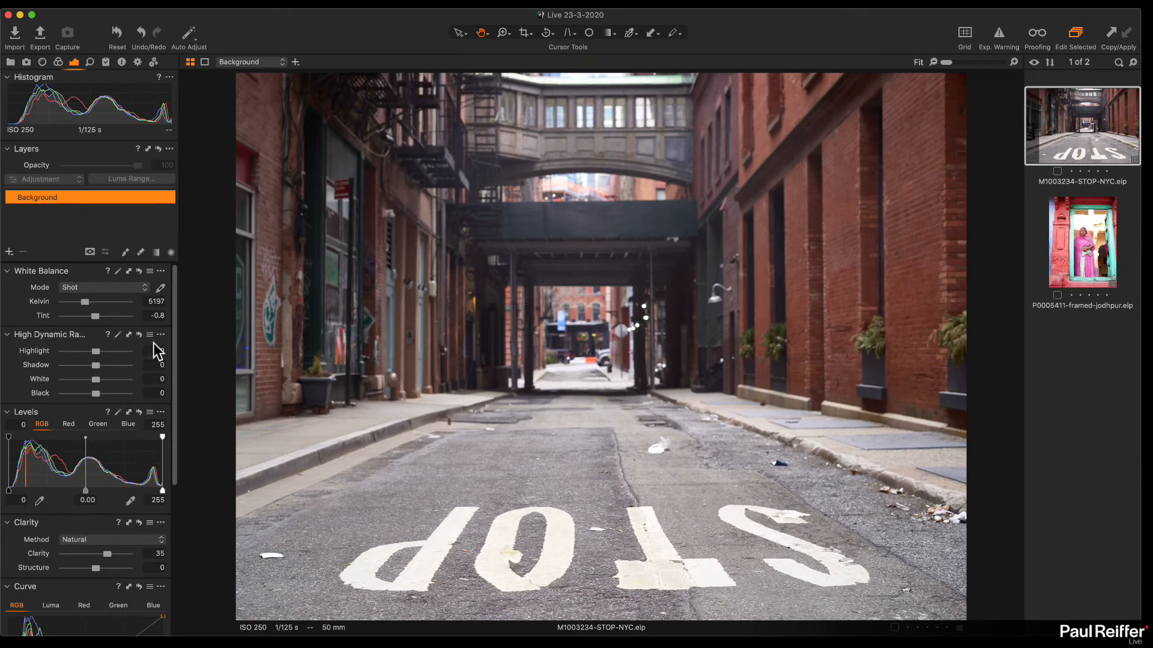
Try darkening the photo's edges with an Elliptic on Crop vignette at -2.15 and stronger, and reset its amount to 0
{"action": "scroll", "coordinate": [153, 345], "scroll_direction": "down", "scroll_amount": 5}
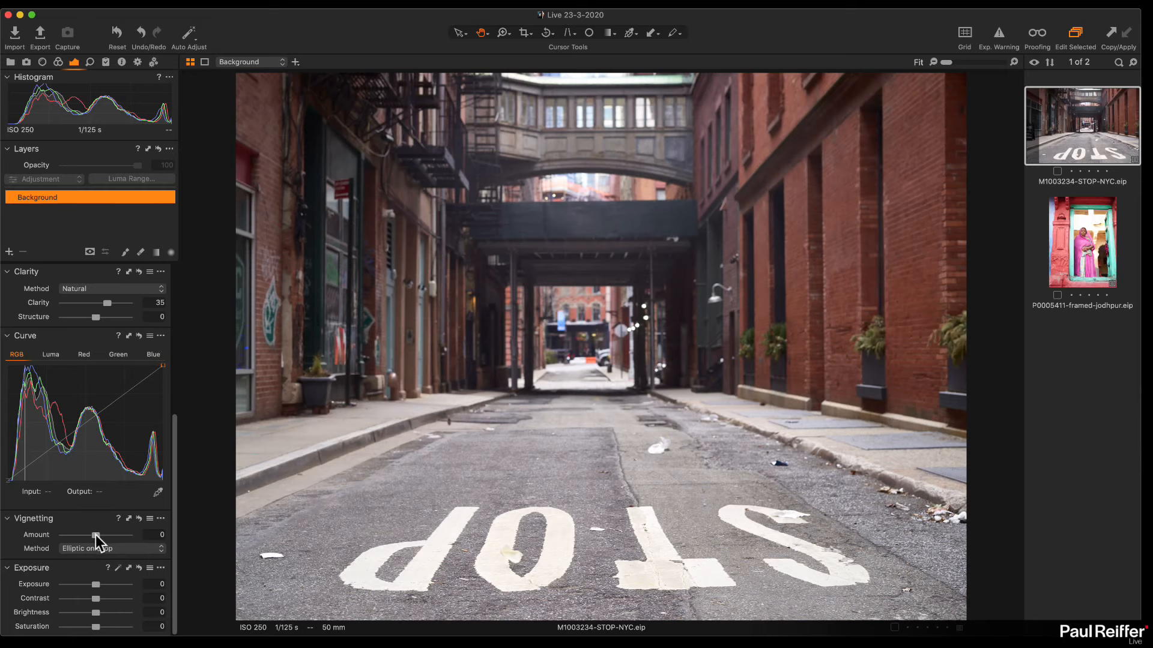
{"action": "left_click_drag", "start_coordinate": [94, 535], "coordinate": [78, 535]}
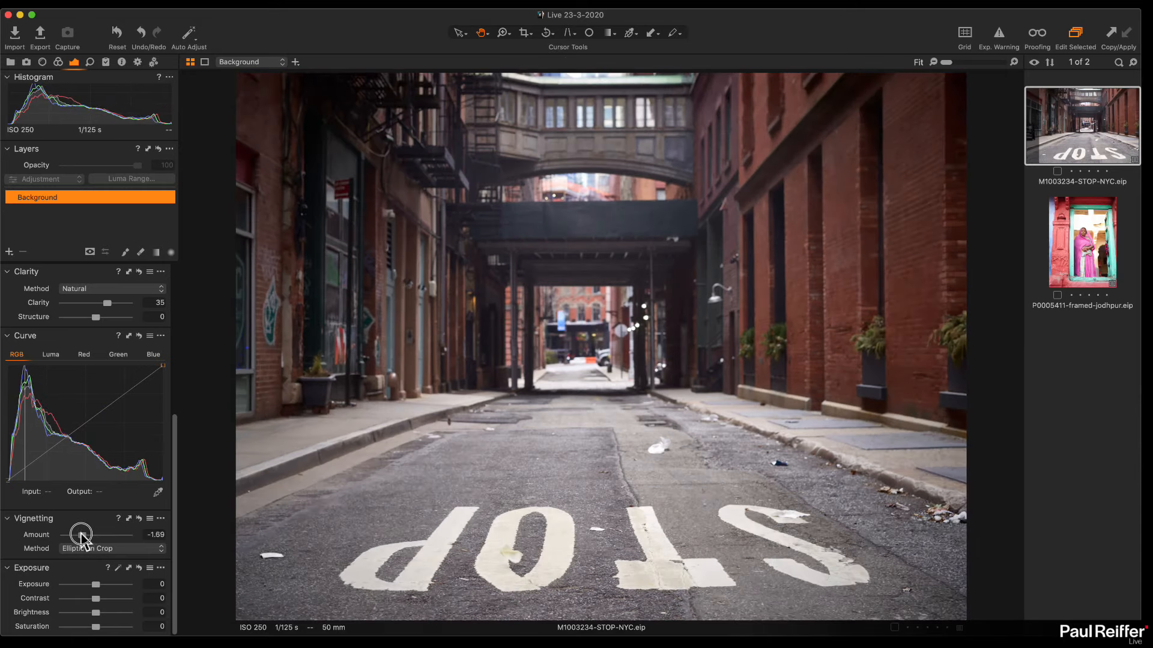
{"action": "left_click", "coordinate": [102, 549]}
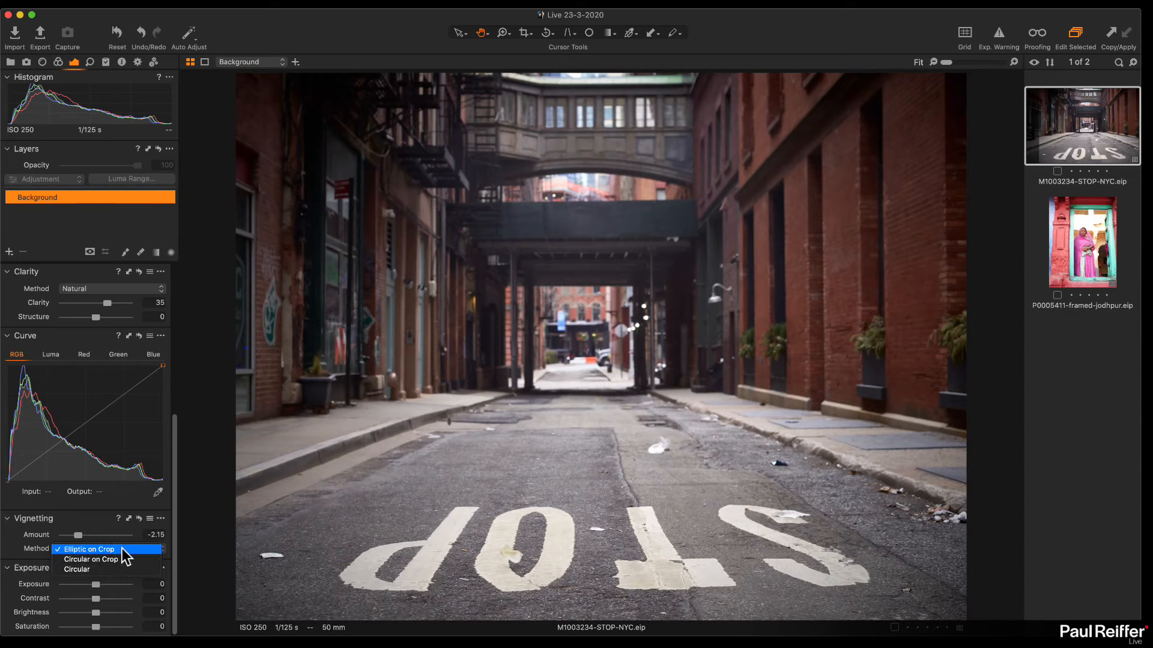
{"action": "left_click", "coordinate": [121, 549]}
{"action": "left_click_drag", "start_coordinate": [79, 536], "coordinate": [54, 535]}
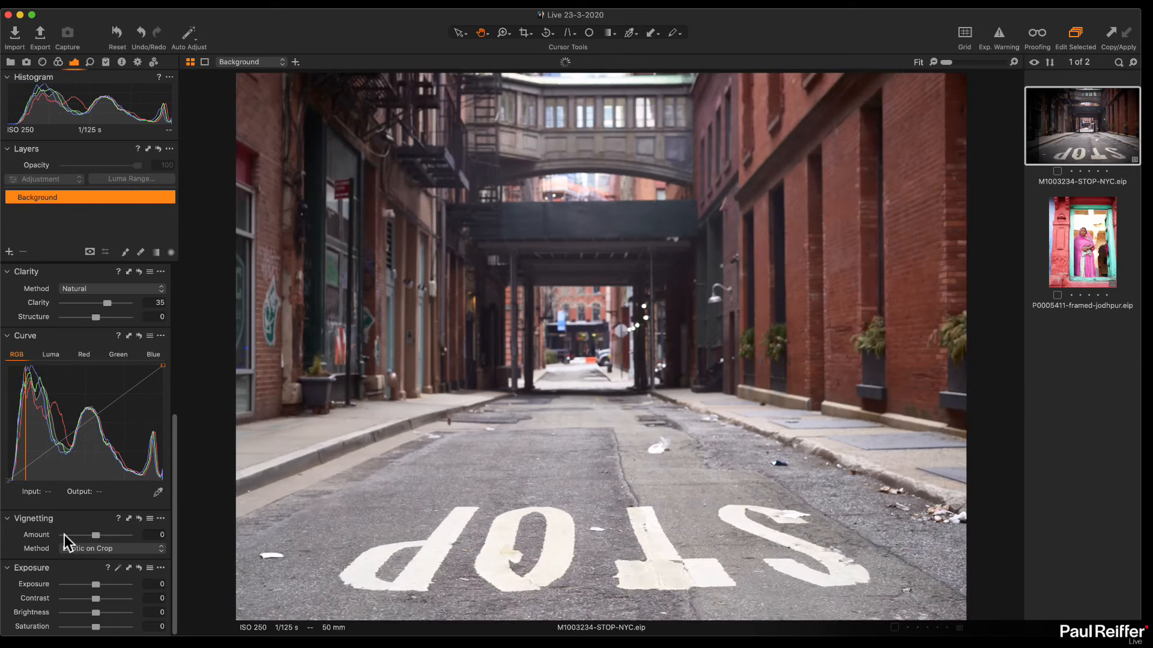
Add a new adjustment layer above the background and name it Vignette
{"action": "scroll", "coordinate": [114, 540], "scroll_direction": "up", "scroll_amount": 5}
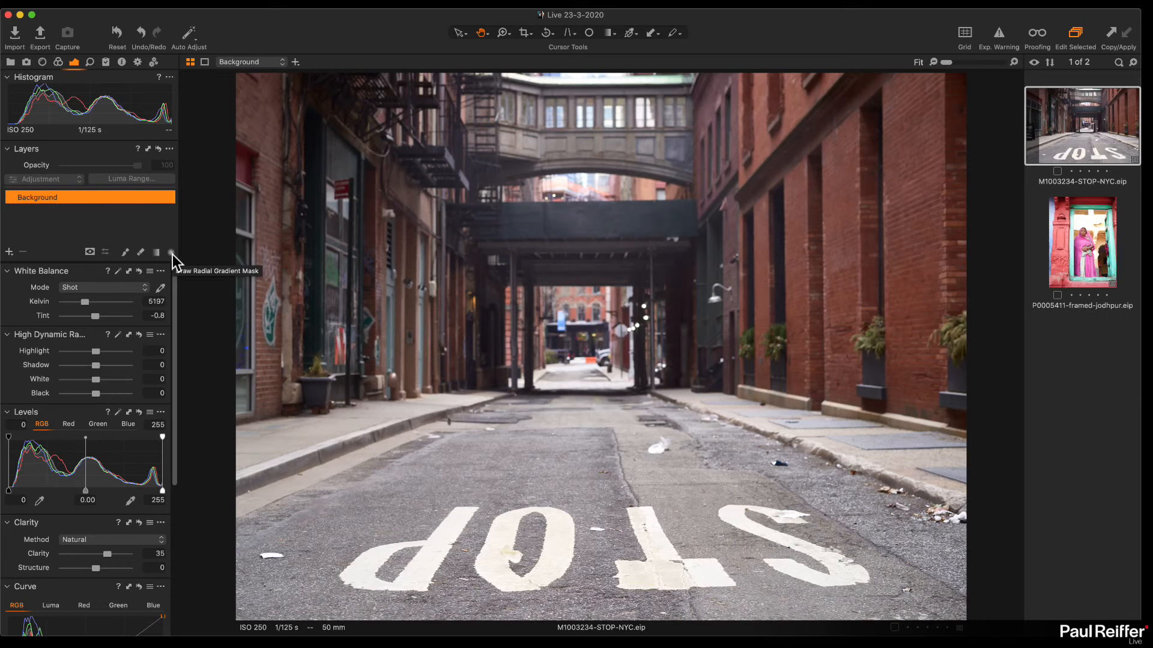
{"action": "left_click", "coordinate": [9, 251]}
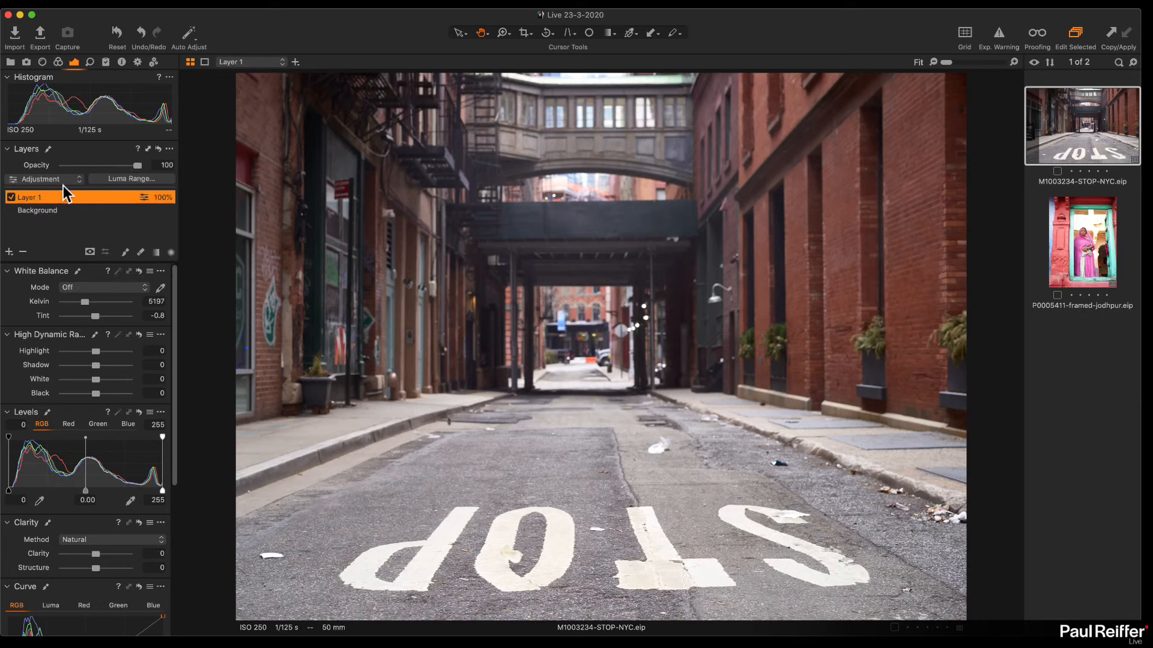
{"action": "double_click", "coordinate": [35, 197]}
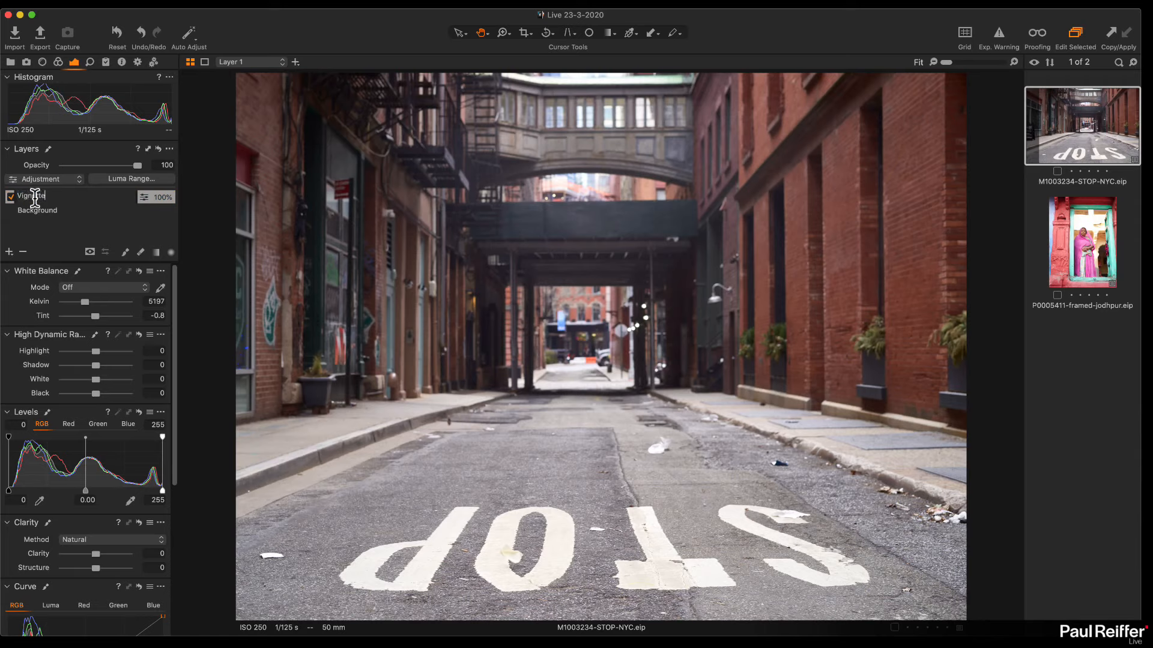
{"action": "key", "text": "Return"}
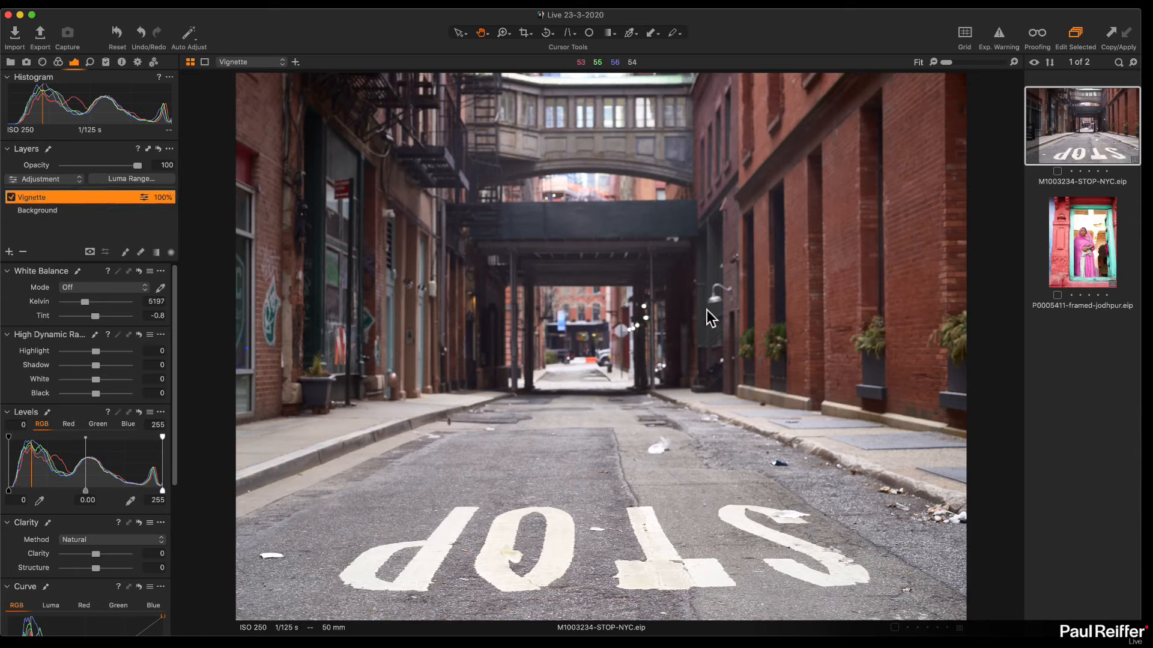
Draw a wide elliptical radial gradient mask on the Vignette layer, centred on the STOP lettering with the surroundings masked
{"action": "scroll", "coordinate": [125, 480], "scroll_direction": "down", "scroll_amount": 5}
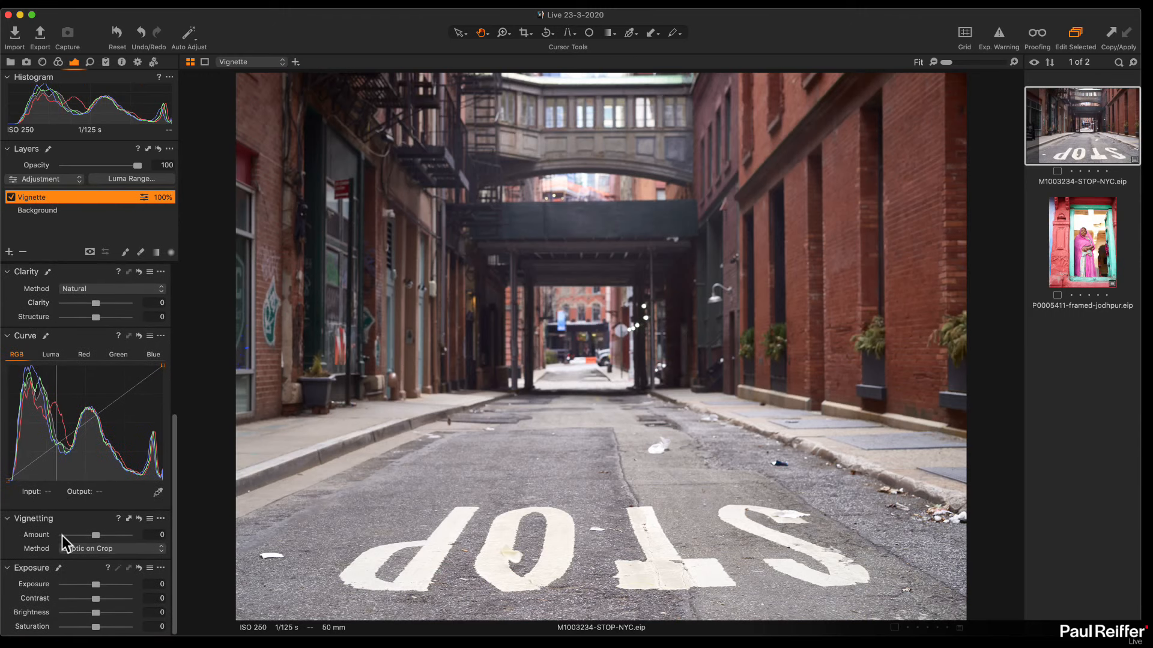
{"action": "scroll", "coordinate": [66, 533], "scroll_direction": "up", "scroll_amount": 5}
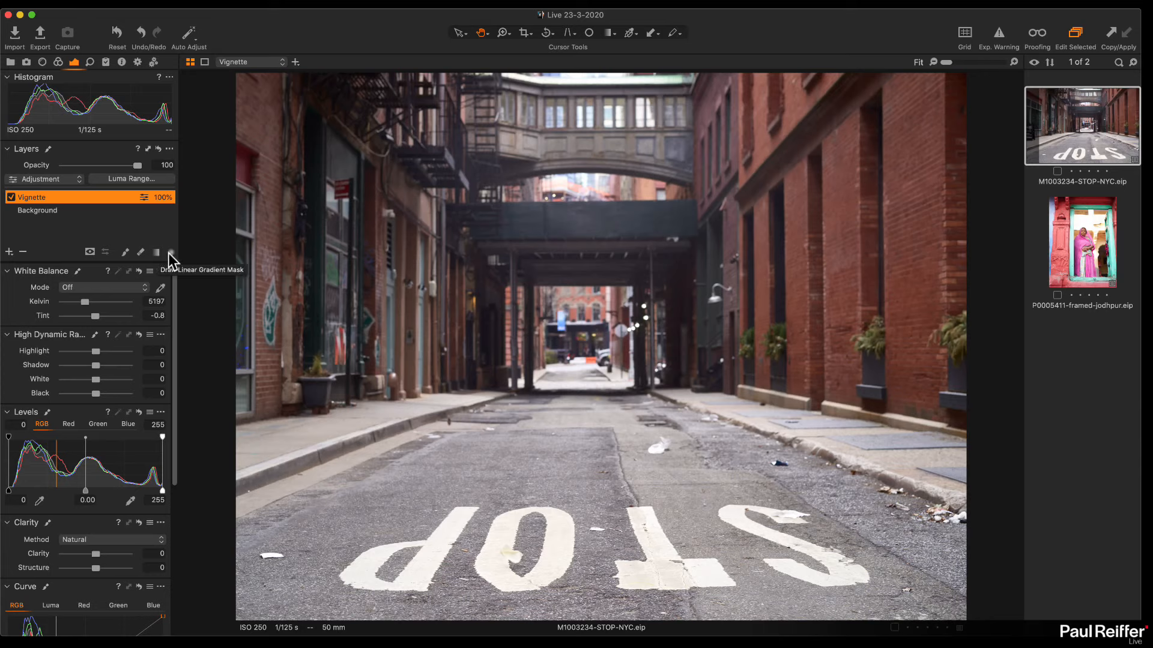
{"action": "left_click", "coordinate": [172, 252]}
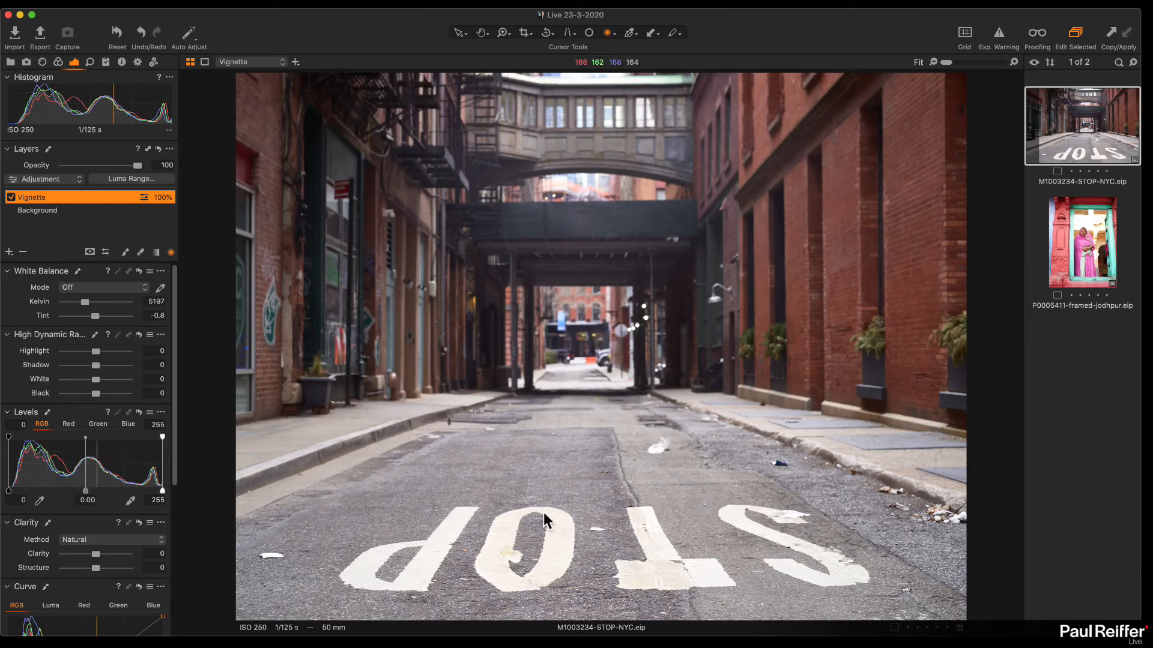
{"action": "key", "text": "t"}
{"action": "left_click_drag", "start_coordinate": [574, 545], "coordinate": [875, 619]}
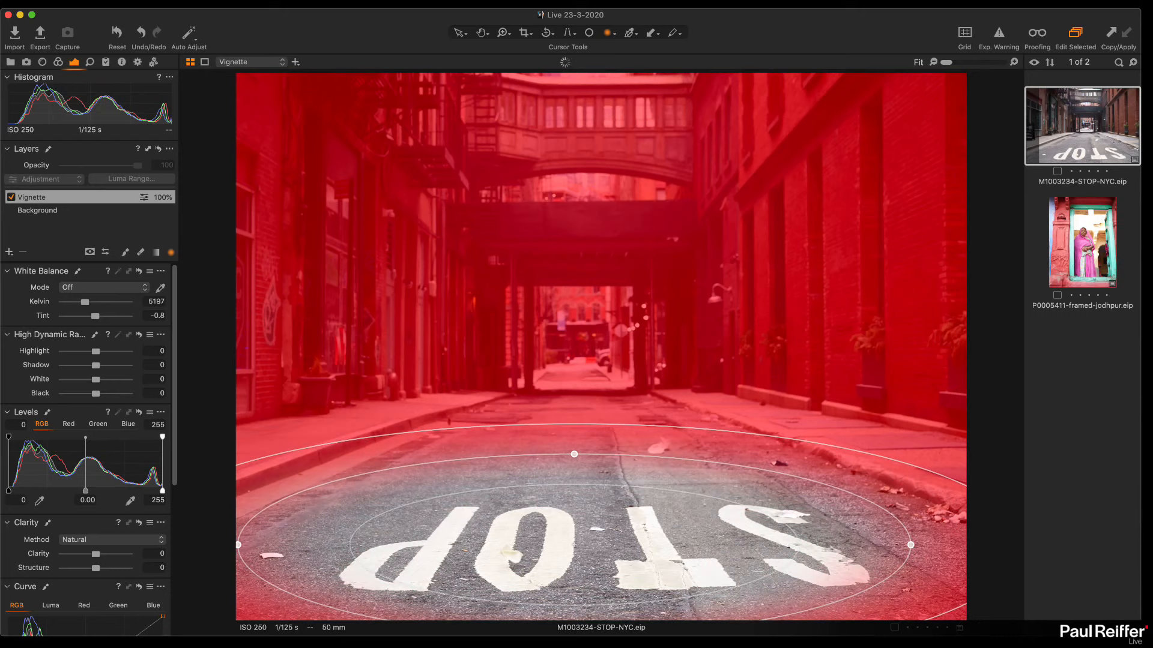
Try stretching the Vignette layer's radial mask up towards the archway with a narrow, hard feather, and hide the mask overlay
{"action": "left_click_drag", "start_coordinate": [569, 412], "coordinate": [570, 355]}
{"action": "mouse_move", "coordinate": [607, 404]}
{"action": "left_mouse_down"}
{"action": "mouse_move", "coordinate": [610, 308]}
{"action": "mouse_move", "coordinate": [620, 391]}
{"action": "left_mouse_up"}
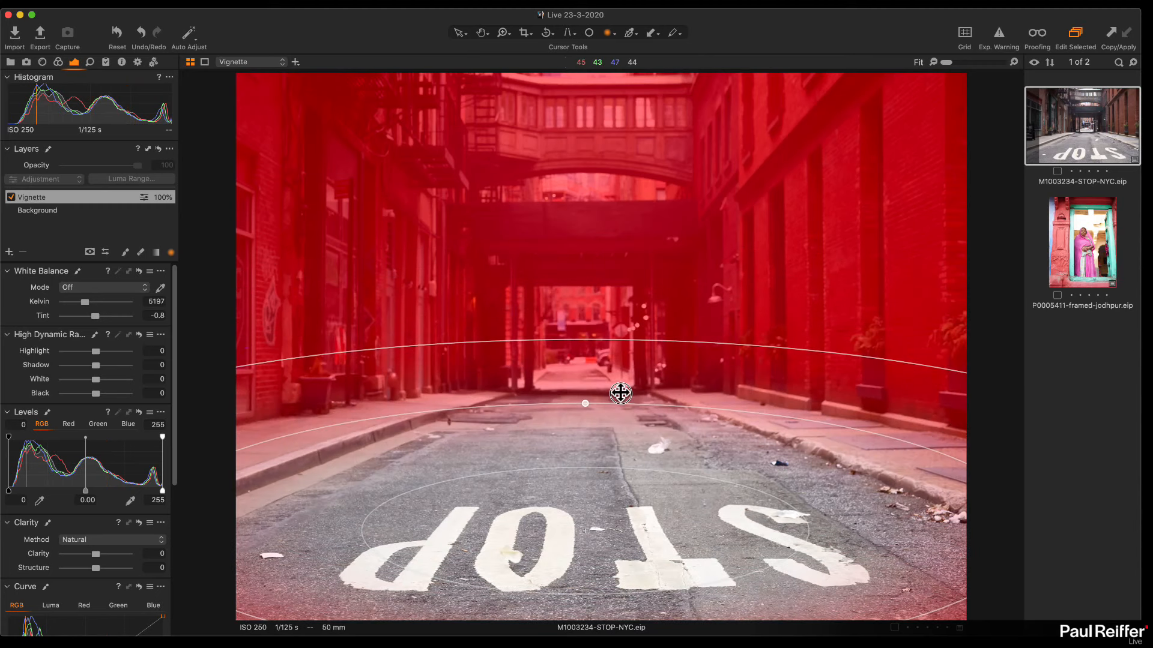
{"action": "left_click_drag", "start_coordinate": [588, 465], "coordinate": [587, 364]}
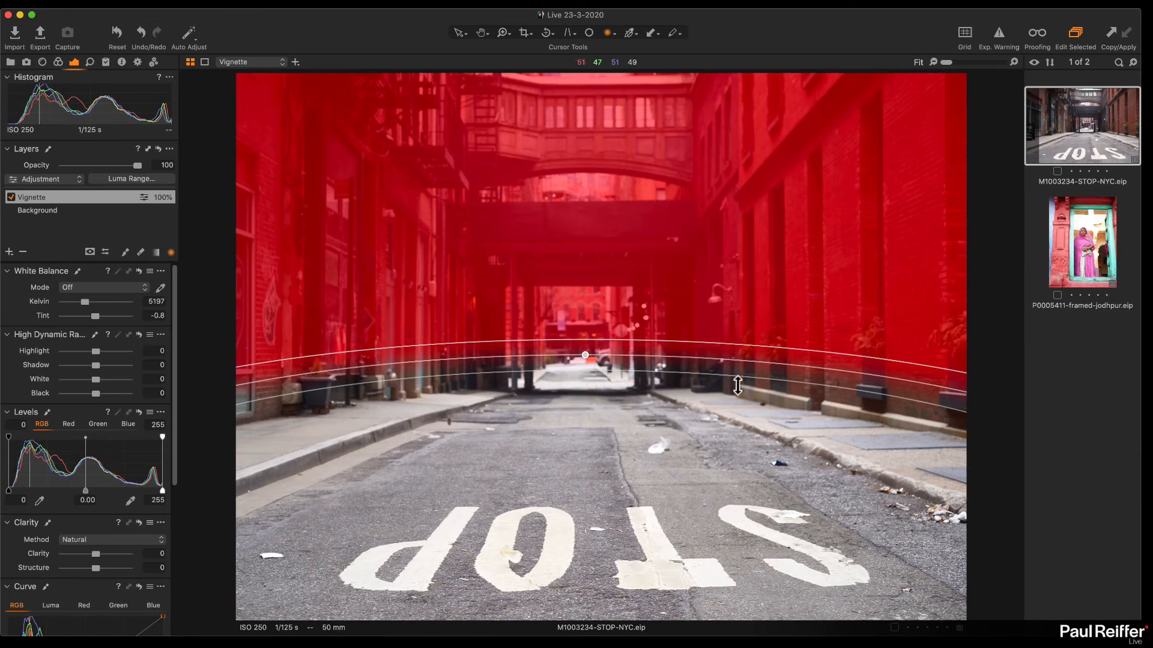
{"action": "left_click_drag", "start_coordinate": [666, 355], "coordinate": [675, 327]}
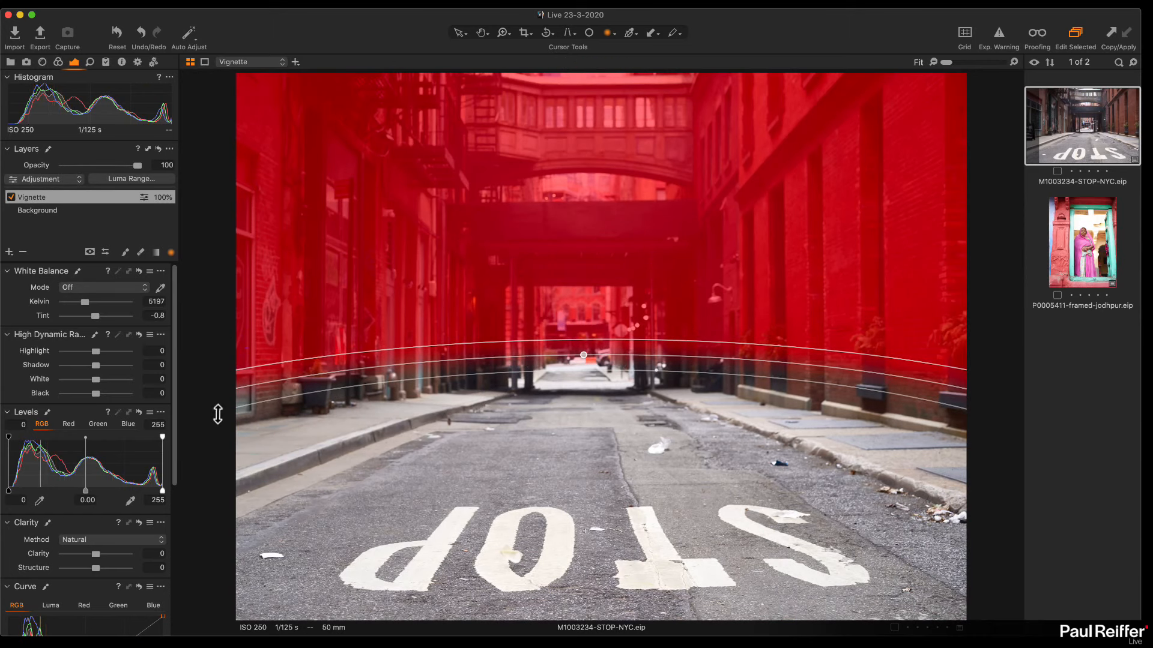
{"action": "key", "text": "m"}
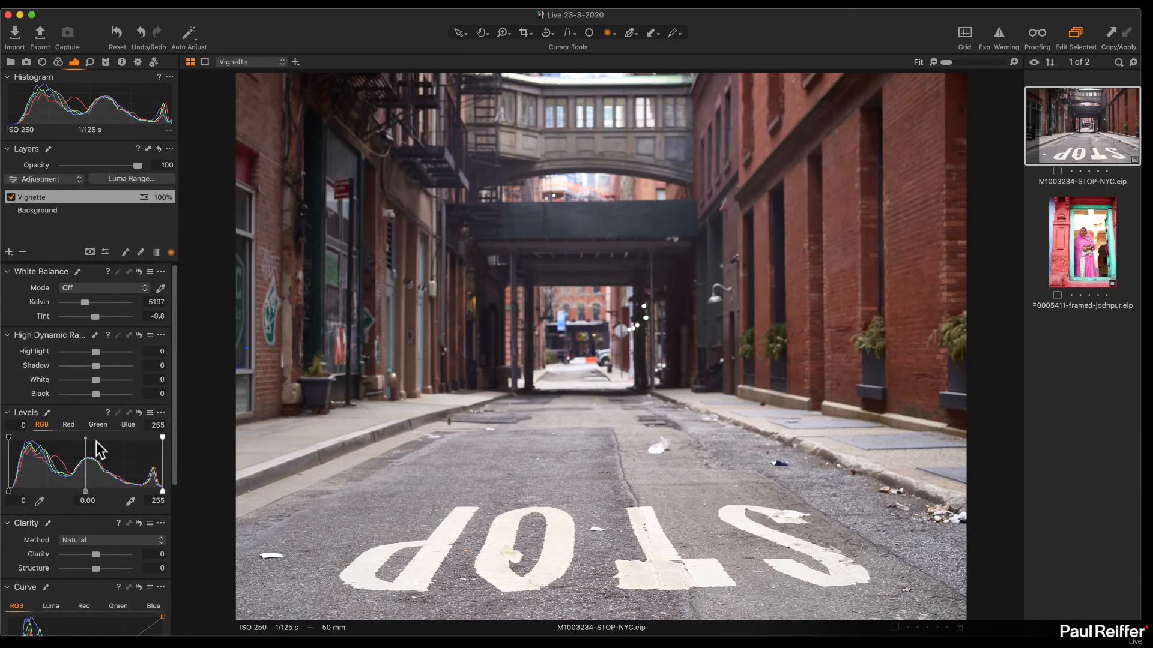
Place the Exposure tool directly below White Balance and lower the Vignette layer's Exposure to -2.95
{"action": "scroll", "coordinate": [46, 526], "scroll_direction": "down", "scroll_amount": 10}
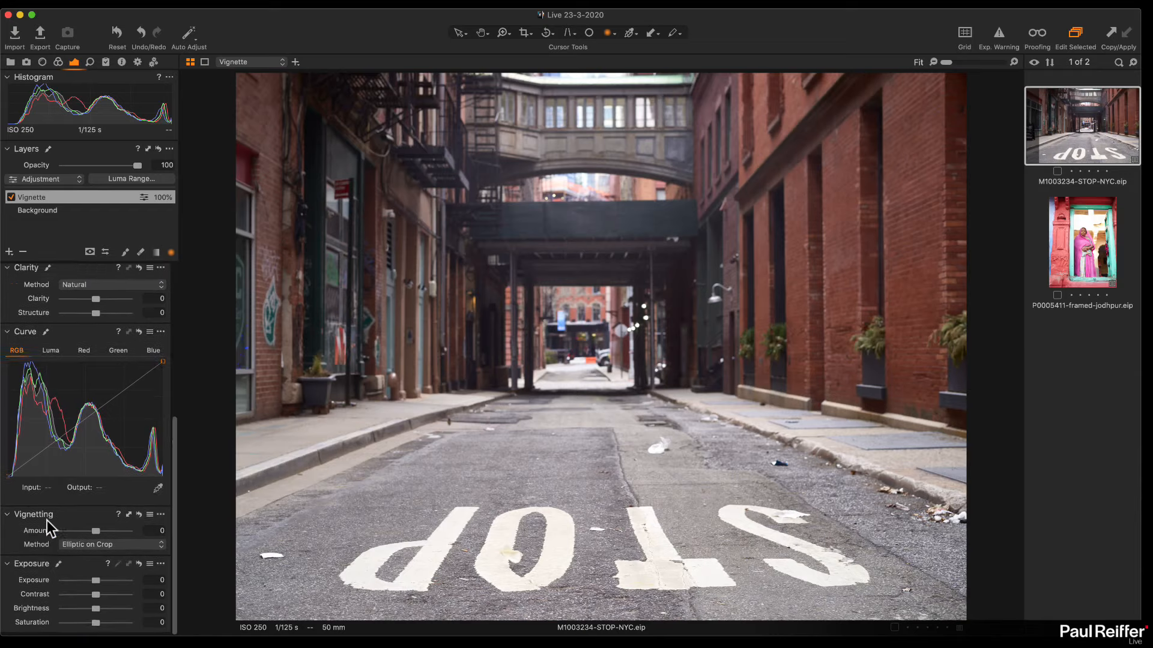
{"action": "left_click_drag", "start_coordinate": [31, 571], "coordinate": [48, 299]}
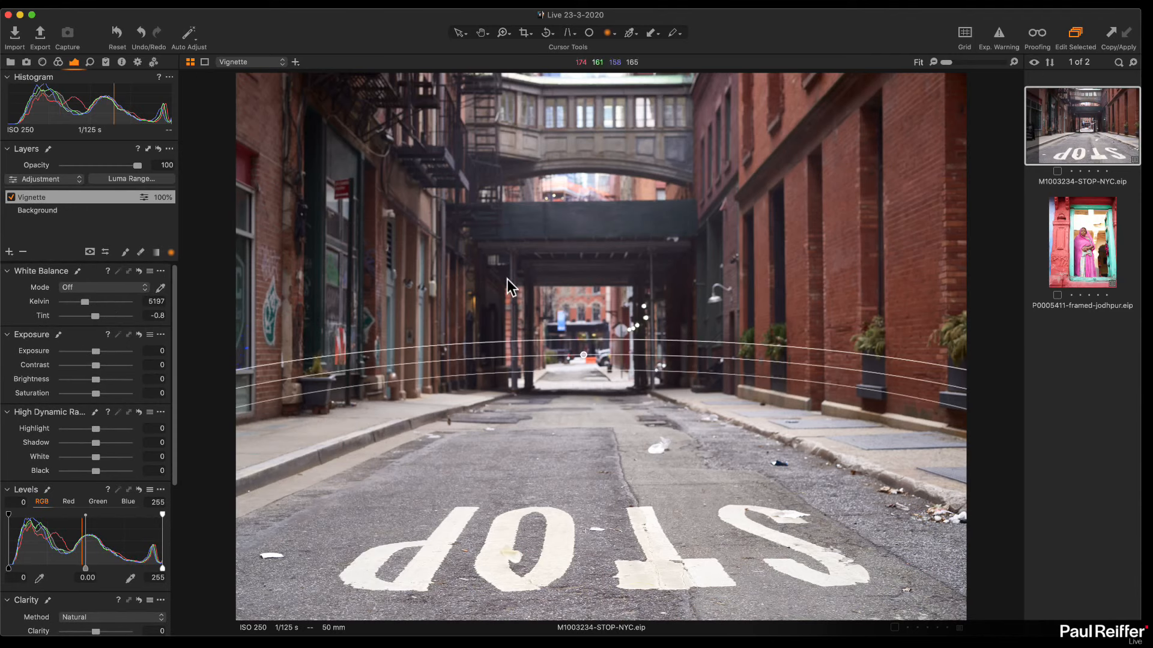
{"action": "key", "text": "m"}
{"action": "key", "text": "m"}
{"action": "left_click_drag", "start_coordinate": [96, 351], "coordinate": [71, 352]}
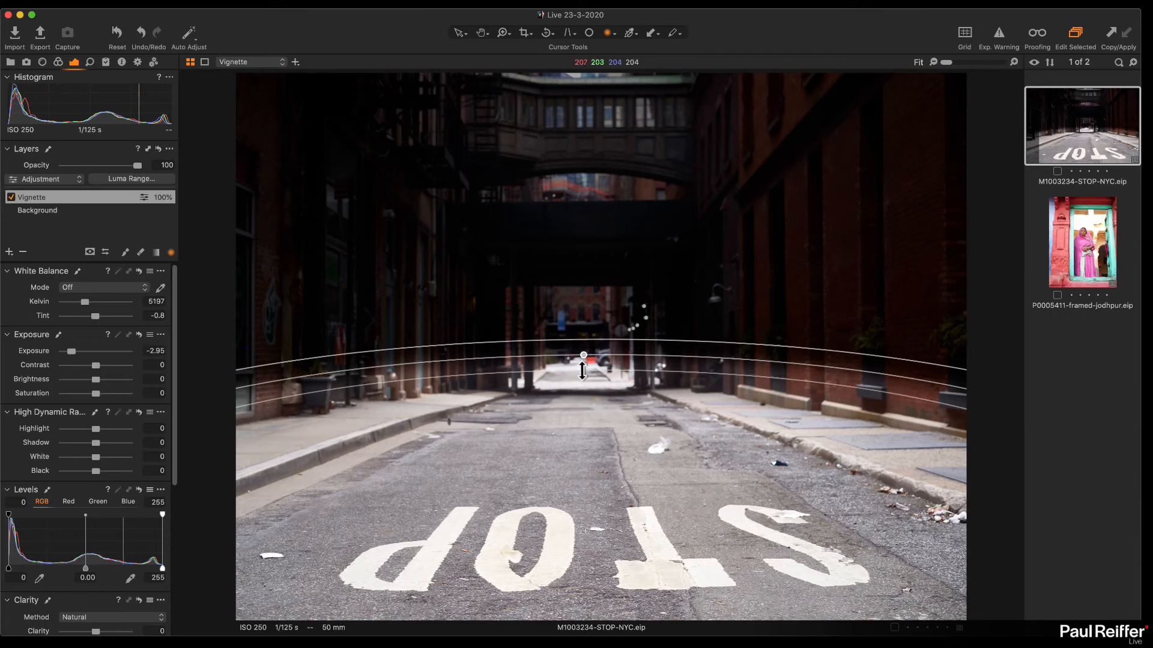
Widen the radial mask's feather for a gradual transition and set the Vignette layer's Exposure to -1.15
{"action": "left_click_drag", "start_coordinate": [582, 370], "coordinate": [591, 529]}
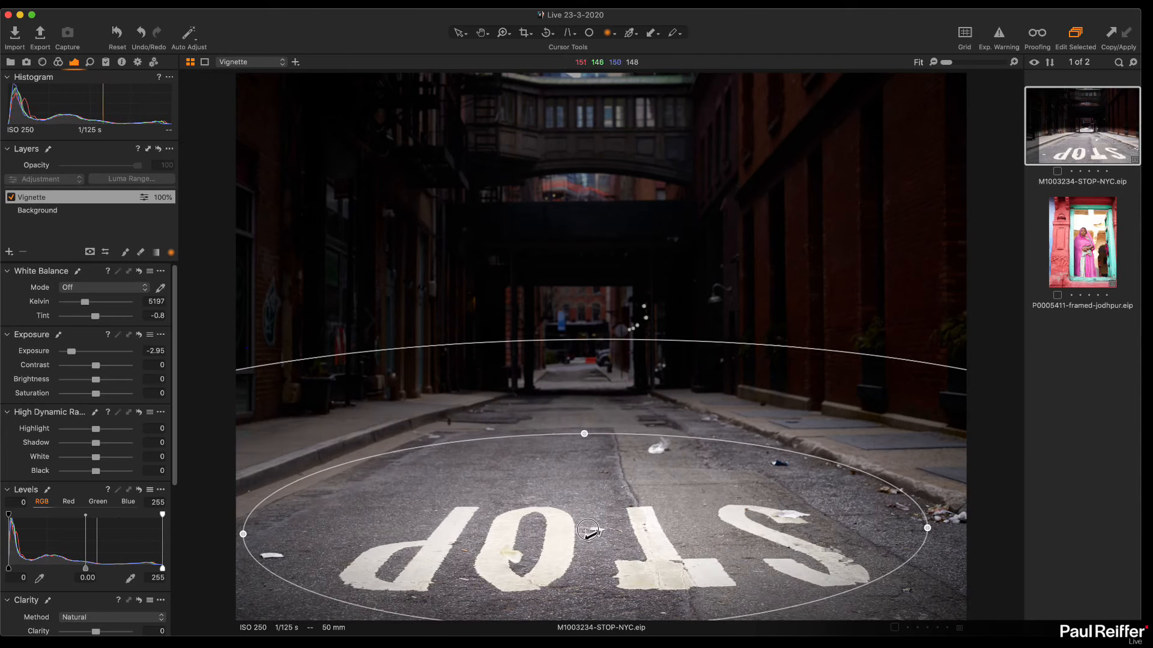
{"action": "left_click_drag", "start_coordinate": [582, 340], "coordinate": [585, 179]}
{"action": "left_click_drag", "start_coordinate": [693, 351], "coordinate": [695, 384]}
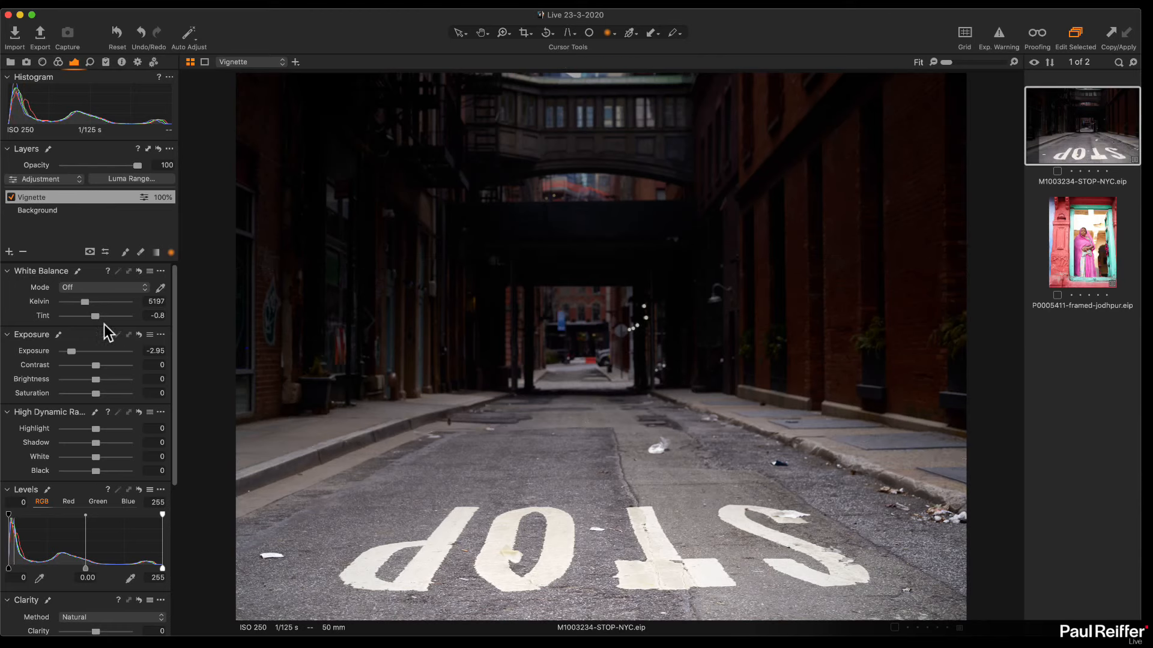
{"action": "left_click_drag", "start_coordinate": [71, 354], "coordinate": [86, 356]}
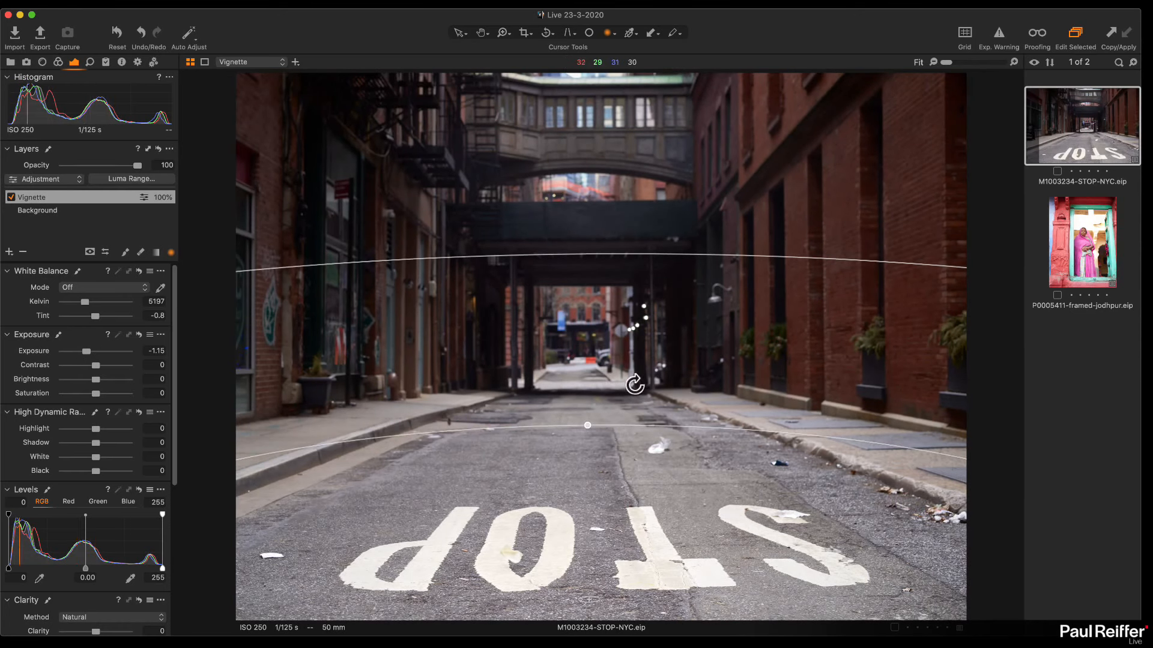
Move the radial mask around the photo and resize it into a smaller ellipse centred on the STOP lettering
{"action": "left_click_drag", "start_coordinate": [634, 481], "coordinate": [385, 297]}
{"action": "left_click_drag", "start_coordinate": [952, 410], "coordinate": [702, 405]}
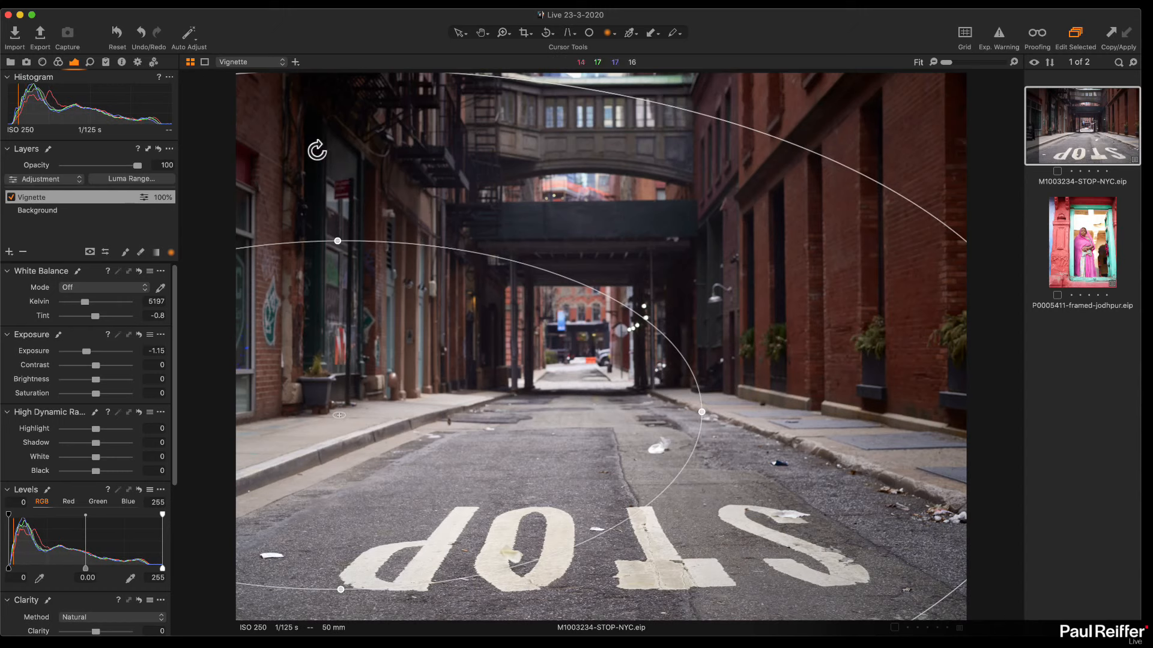
{"action": "left_click_drag", "start_coordinate": [338, 240], "coordinate": [342, 285]}
{"action": "left_click_drag", "start_coordinate": [414, 377], "coordinate": [670, 481]}
{"action": "left_click_drag", "start_coordinate": [948, 520], "coordinate": [880, 519]}
{"action": "left_click_drag", "start_coordinate": [587, 399], "coordinate": [589, 413]}
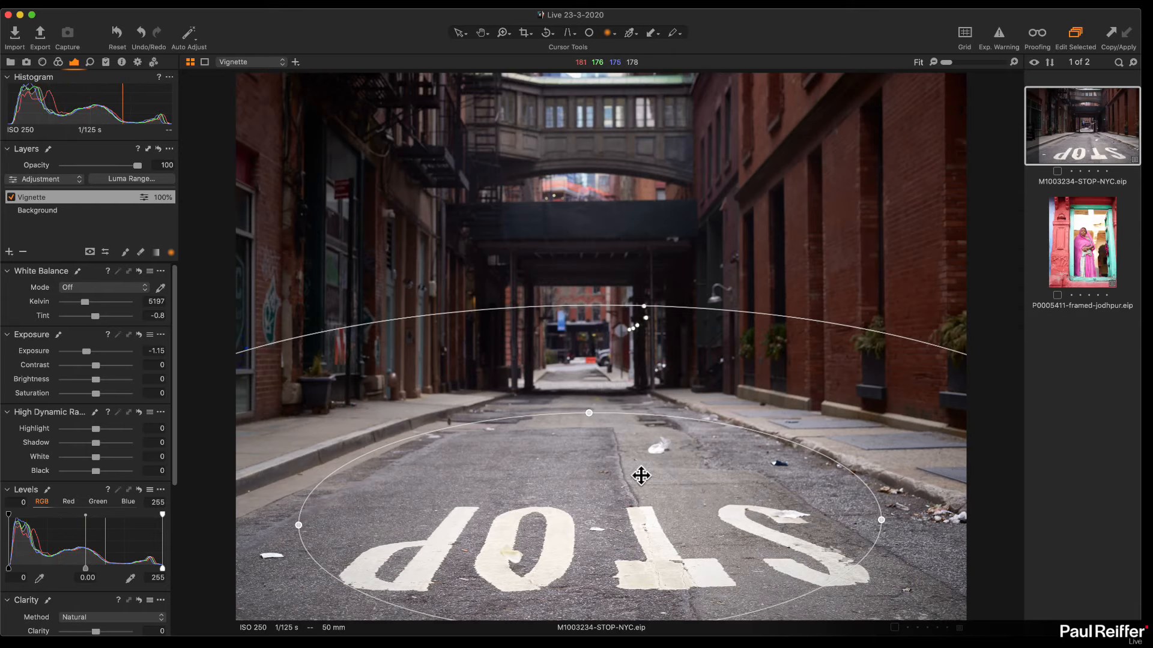
{"action": "mouse_move", "coordinate": [649, 488]}
{"action": "left_mouse_down"}
{"action": "mouse_move", "coordinate": [656, 470]}
{"action": "mouse_move", "coordinate": [635, 490]}
{"action": "left_mouse_up"}
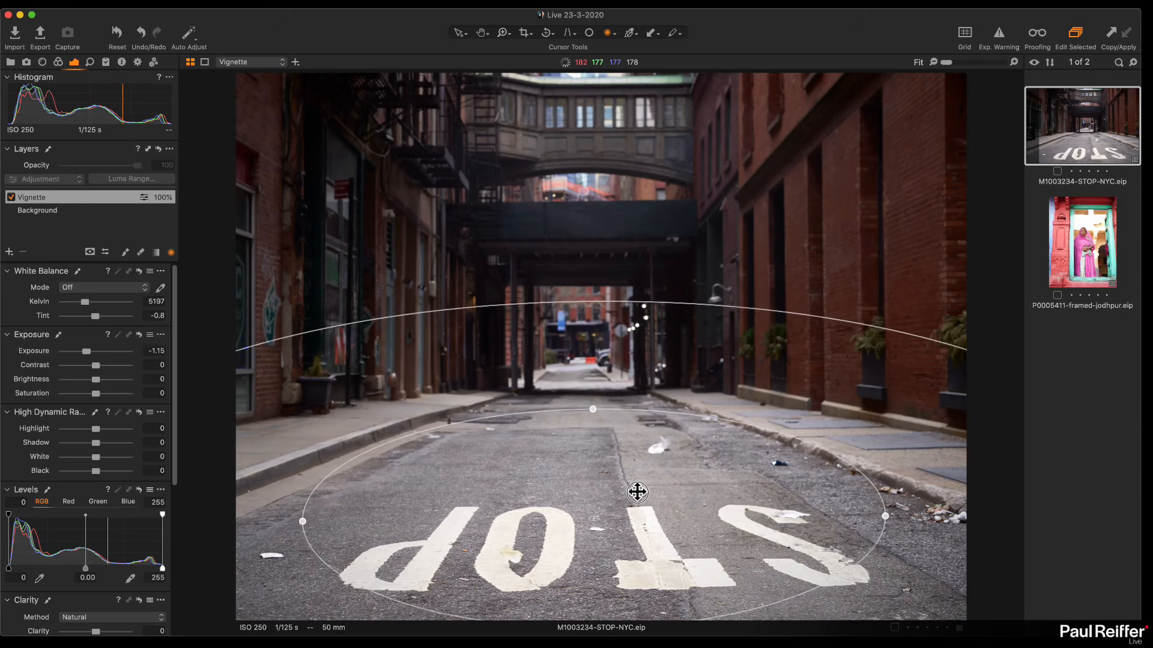
Set the Vignette layer's Exposure to -1.41 and toggle the layer off and on to compare
{"action": "left_click_drag", "start_coordinate": [86, 351], "coordinate": [83, 353]}
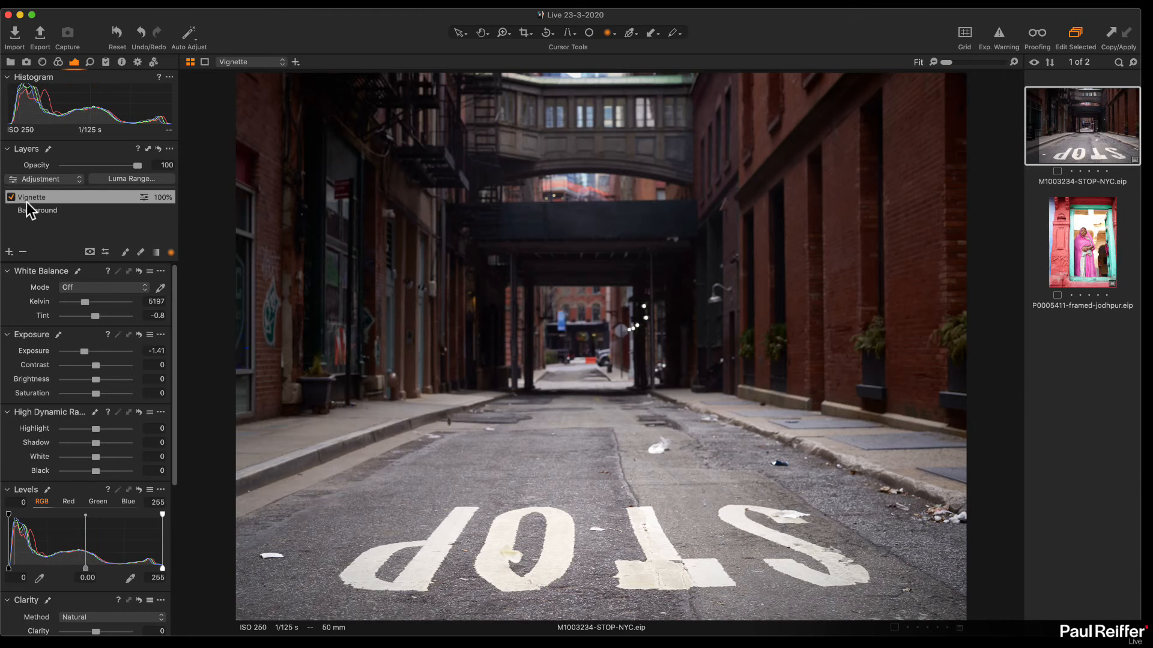
{"action": "left_click", "coordinate": [11, 196]}
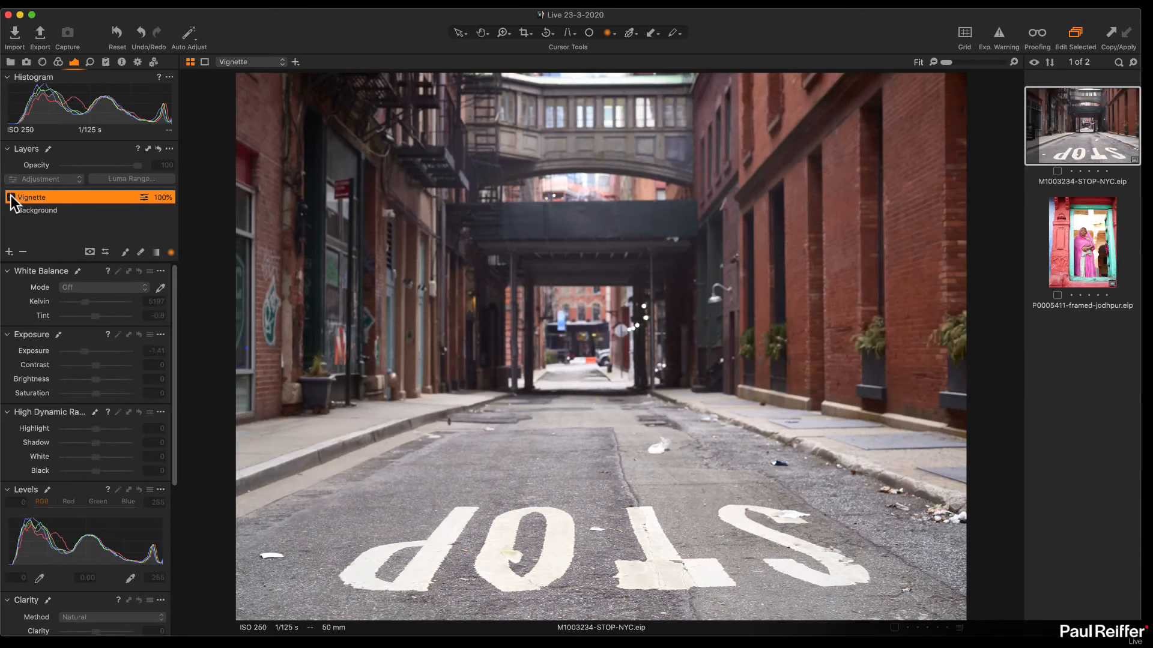
{"action": "left_click", "coordinate": [11, 197]}
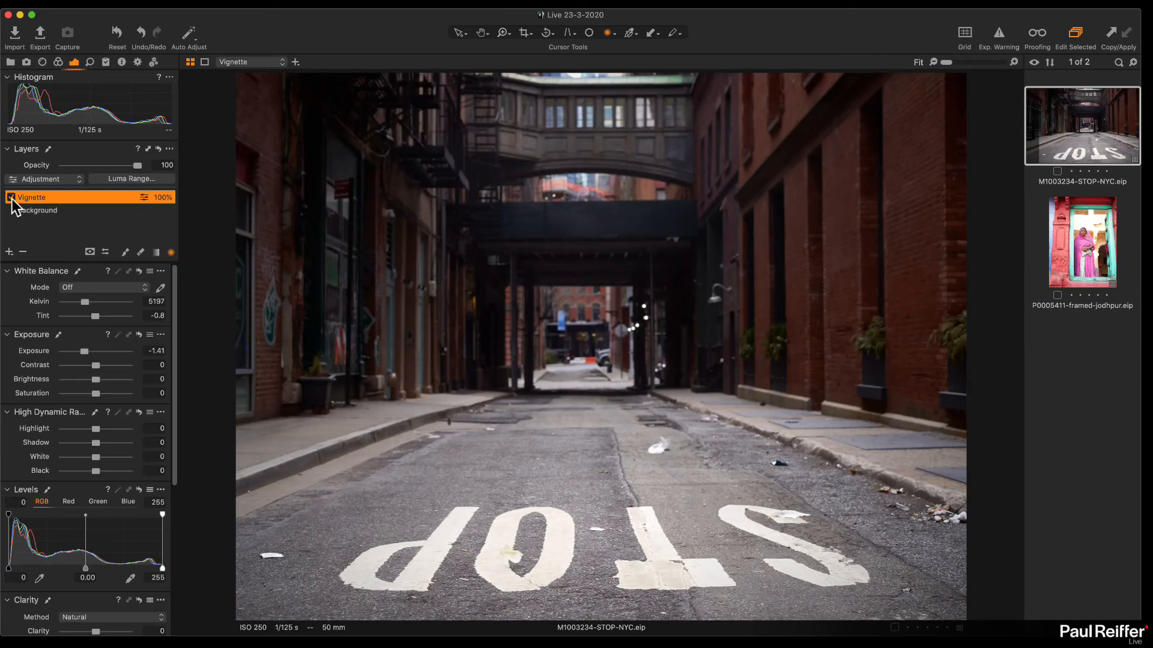
{"action": "left_click", "coordinate": [11, 197]}
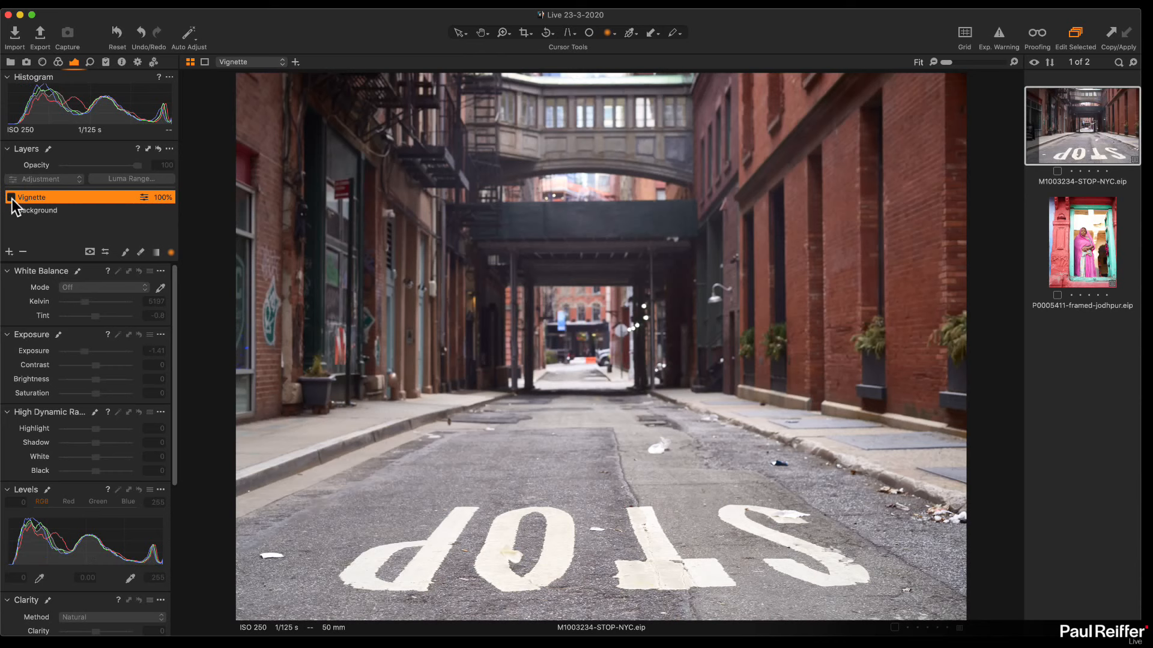
{"action": "left_click", "coordinate": [11, 197]}
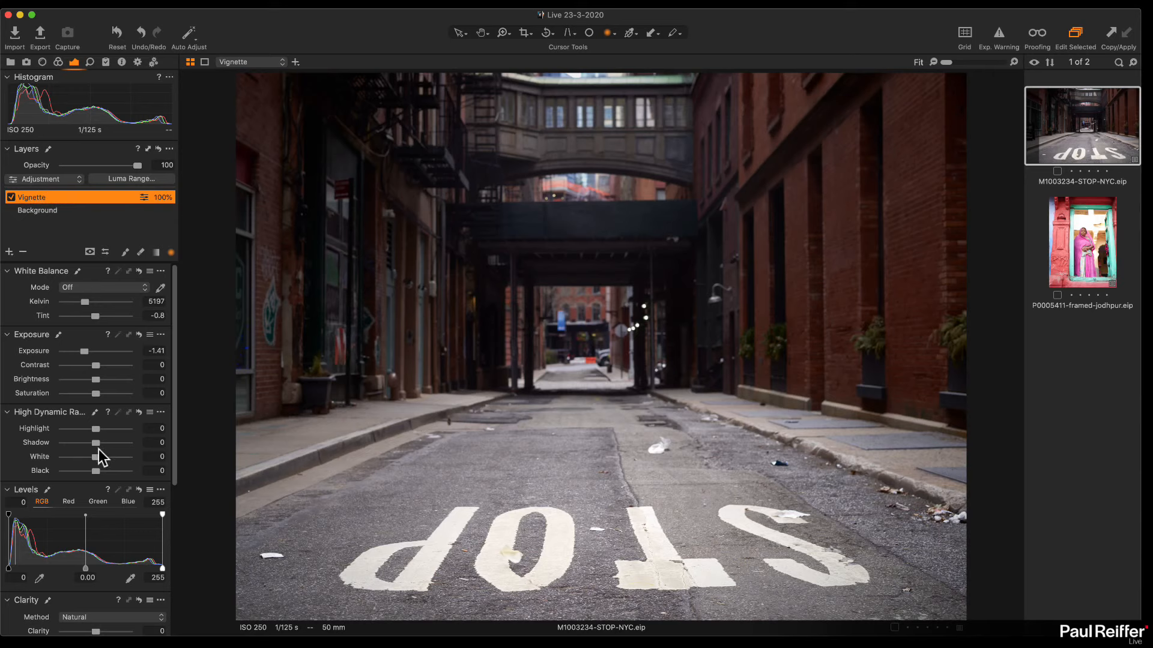
Raise the Vignette layer's Shadow to 24 and compare the photo with the layer off and on
{"action": "left_click_drag", "start_coordinate": [96, 442], "coordinate": [104, 443]}
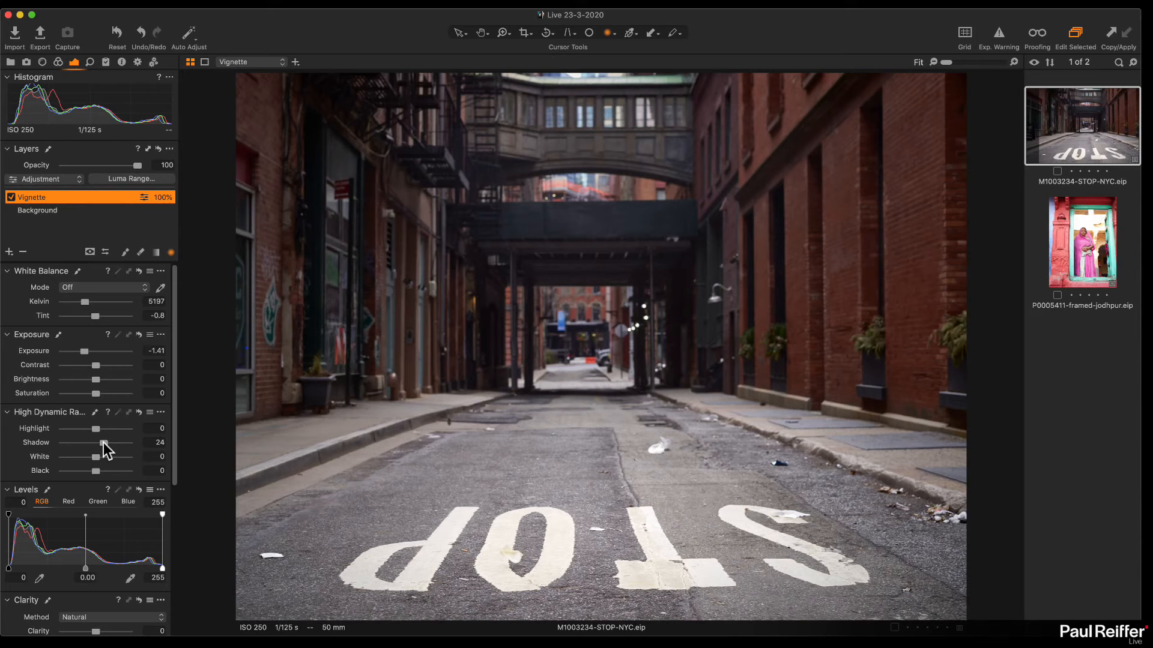
{"action": "left_click", "coordinate": [10, 197]}
{"action": "left_click", "coordinate": [11, 197]}
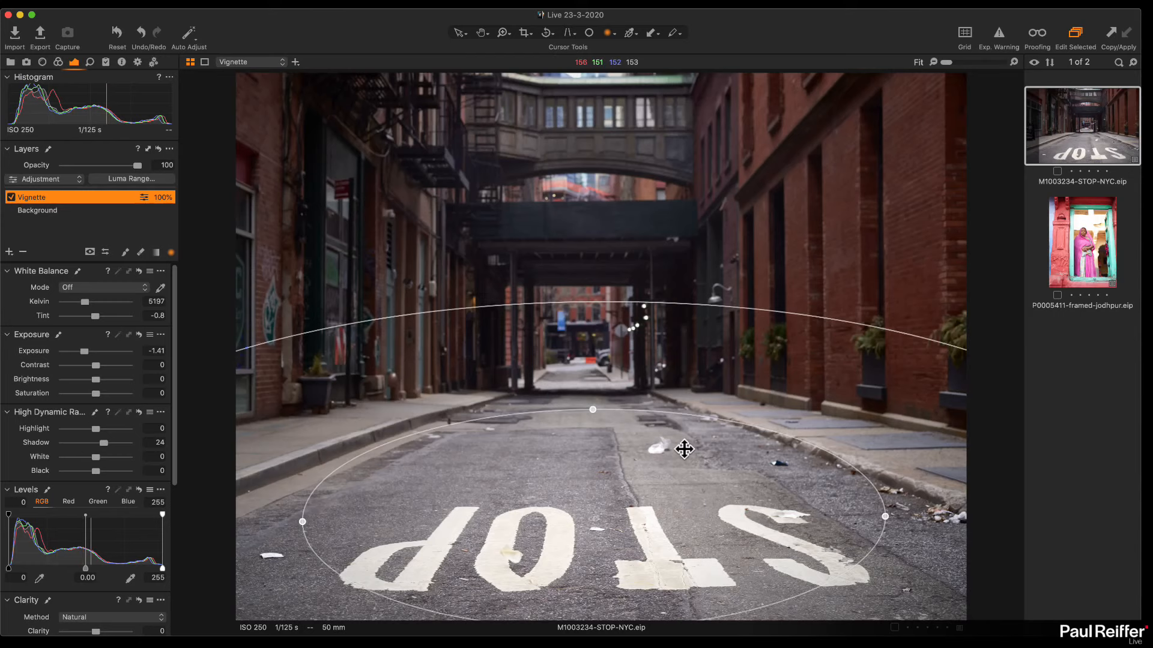
Clone the street photo's variant and switch between the two variants, ending on the clone
{"action": "right_click", "coordinate": [1065, 117]}
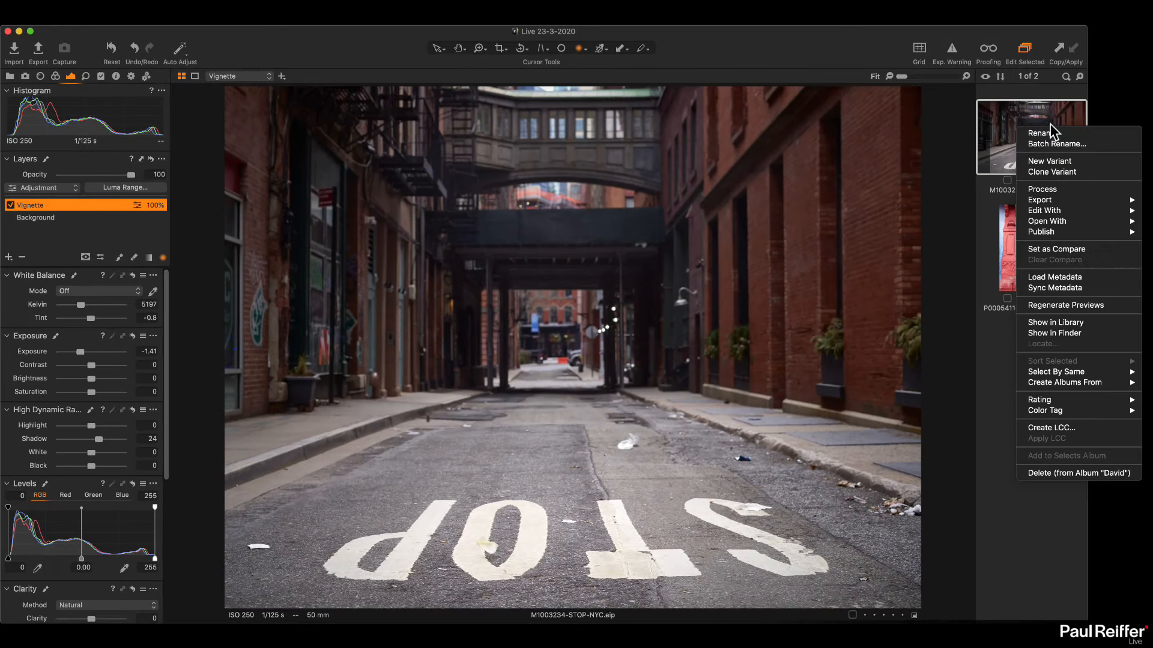
{"action": "left_click", "coordinate": [1057, 172]}
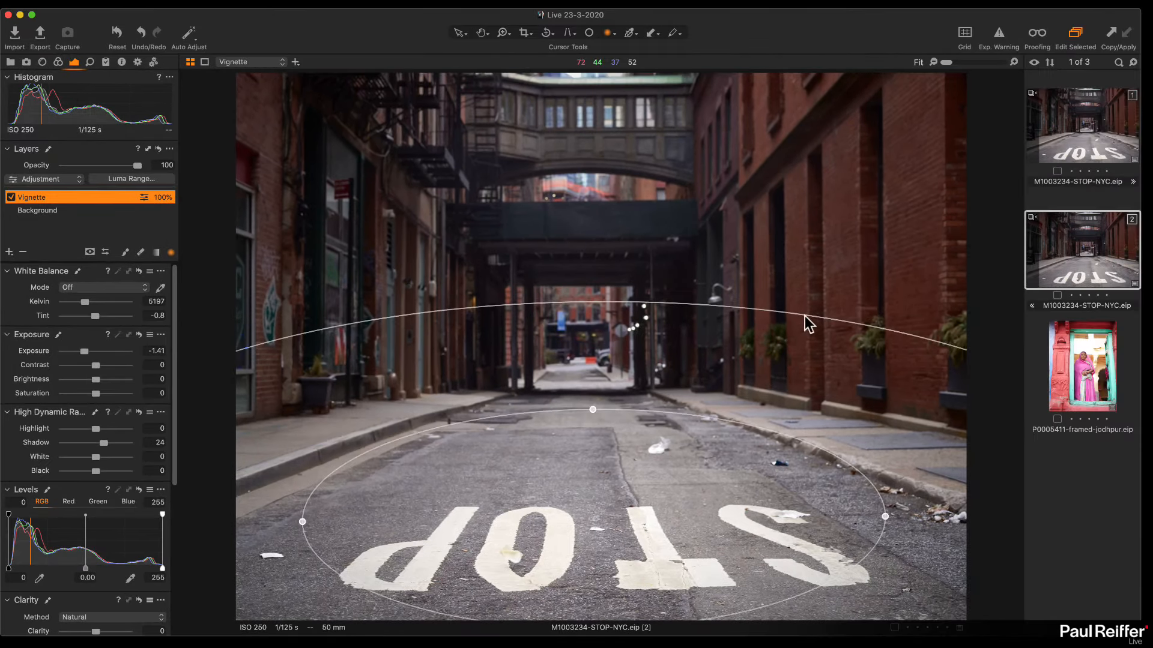
{"action": "left_click", "coordinate": [1089, 118]}
{"action": "left_click", "coordinate": [1089, 245]}
{"action": "left_click", "coordinate": [1077, 141]}
{"action": "left_click", "coordinate": [1090, 264]}
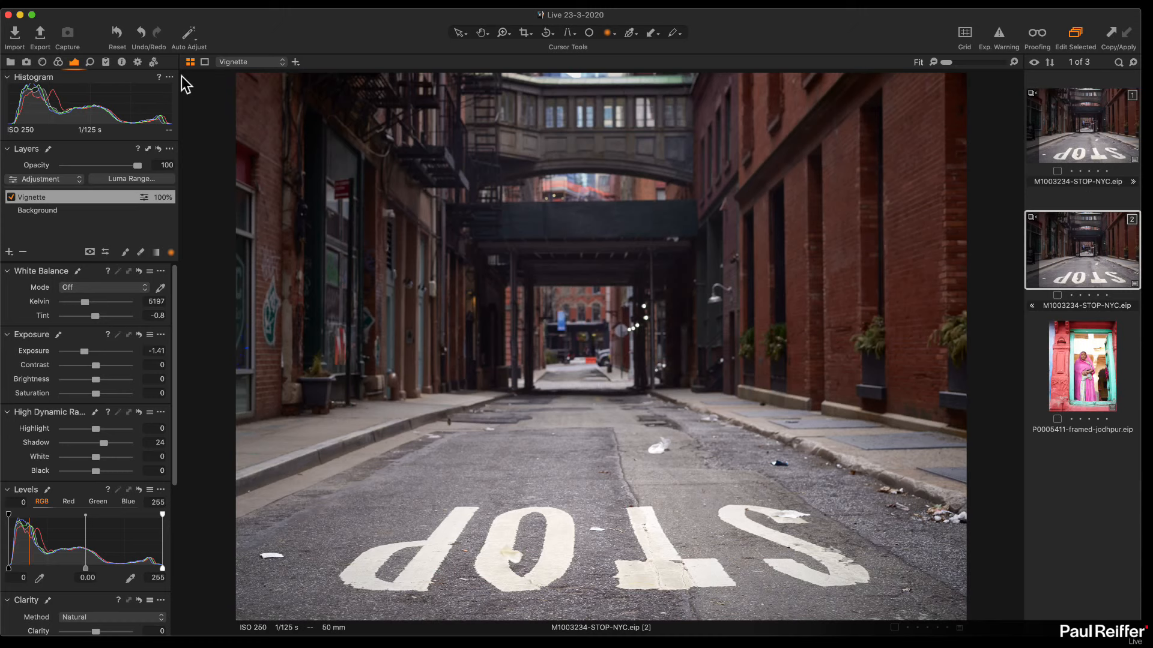
Apply the built-in IQ style B&W Neutral to the cloned variant
{"action": "left_click", "coordinate": [107, 64]}
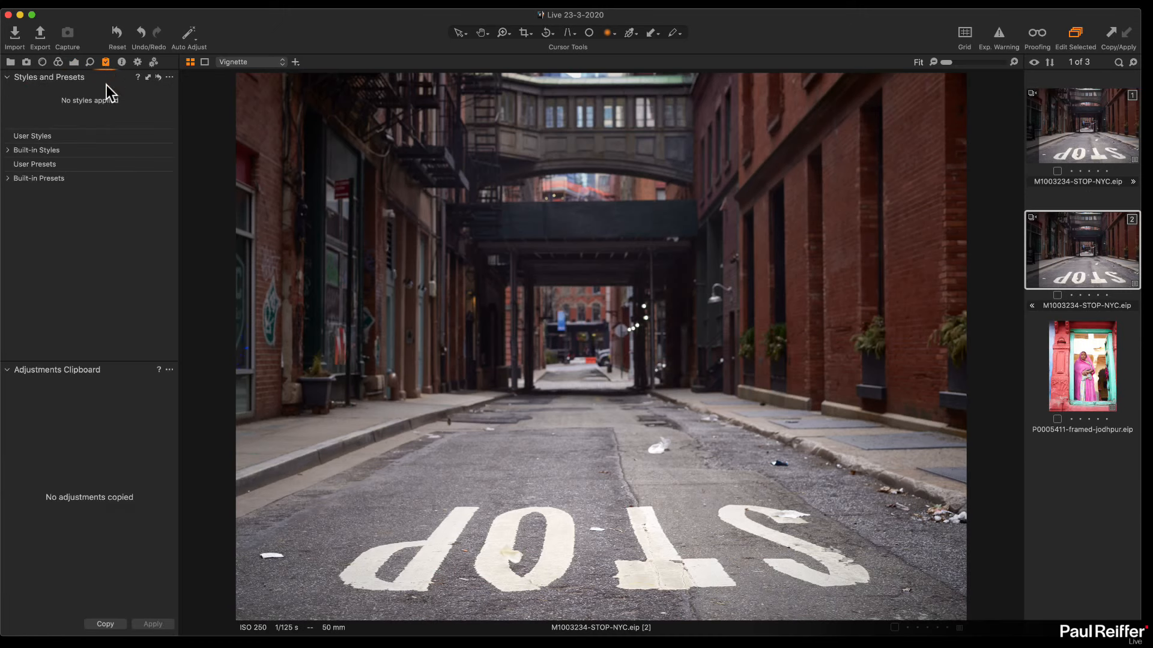
{"action": "left_click", "coordinate": [21, 151]}
{"action": "left_click", "coordinate": [16, 164]}
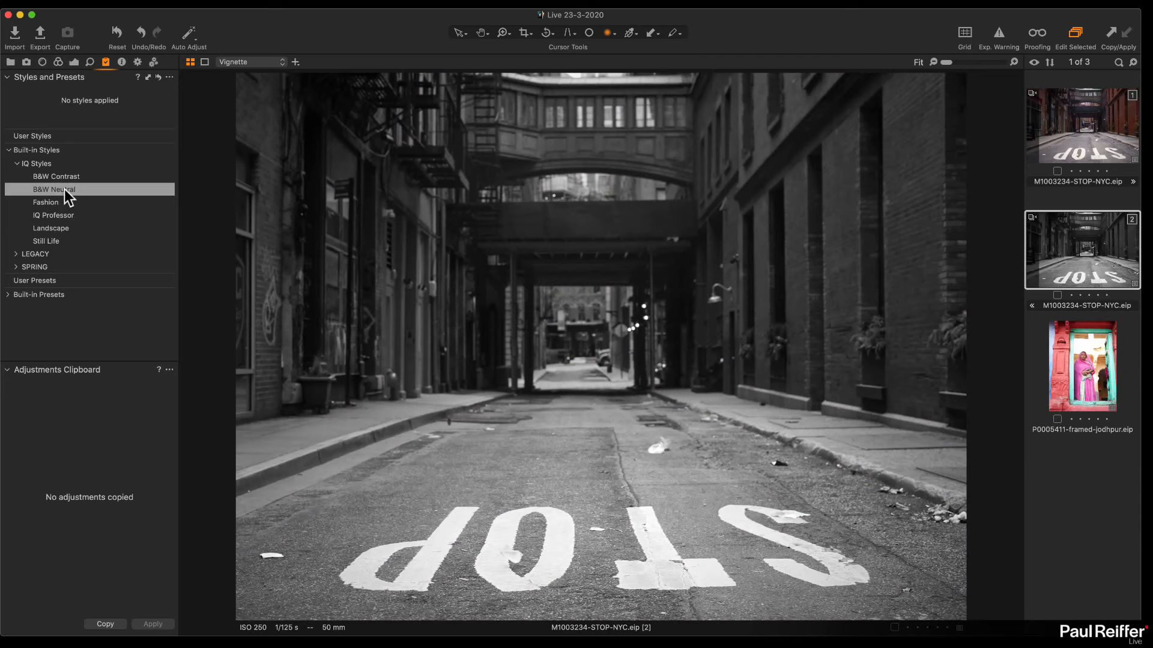
{"action": "left_click", "coordinate": [69, 188]}
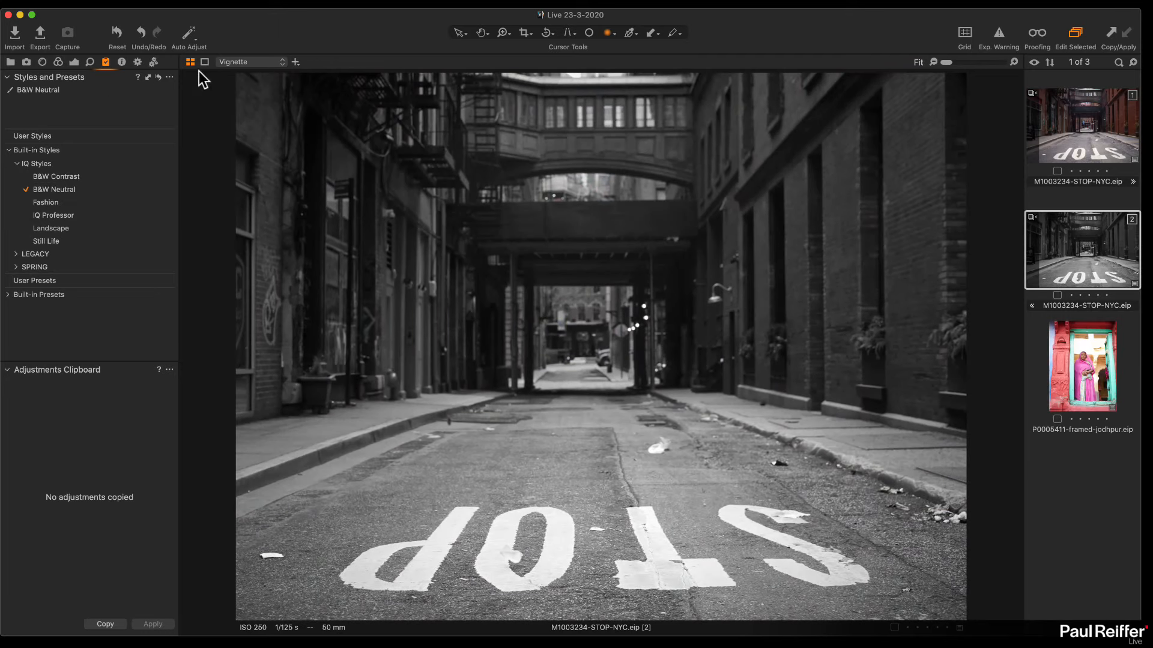
{"action": "left_click", "coordinate": [74, 61]}
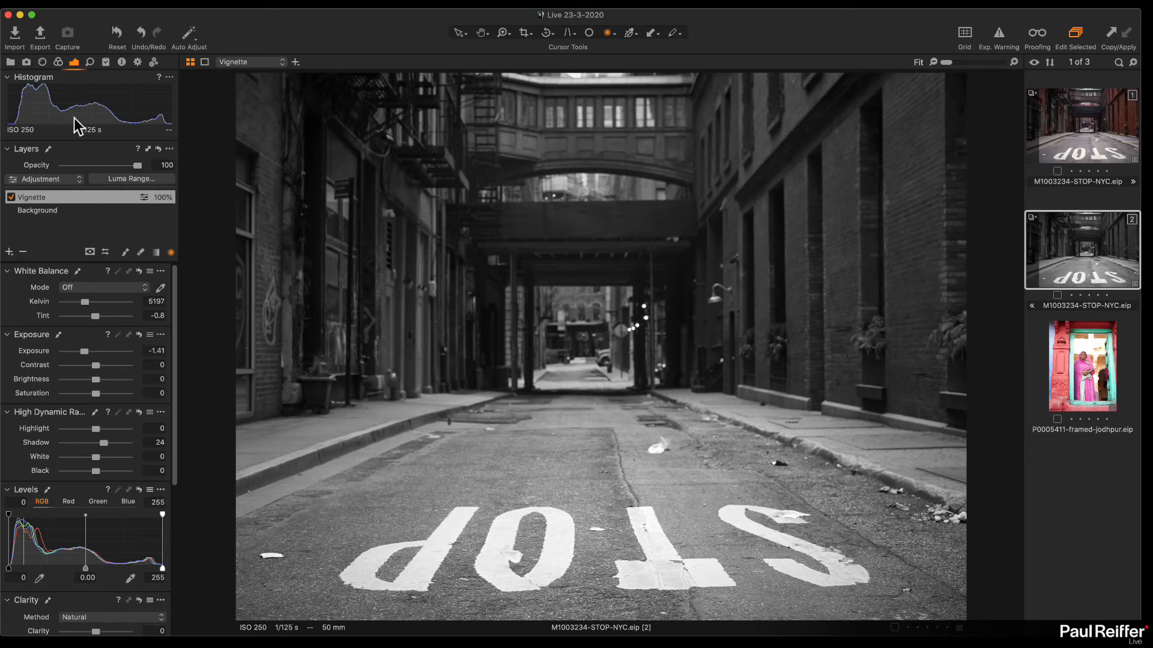
{"action": "left_click", "coordinate": [106, 63]}
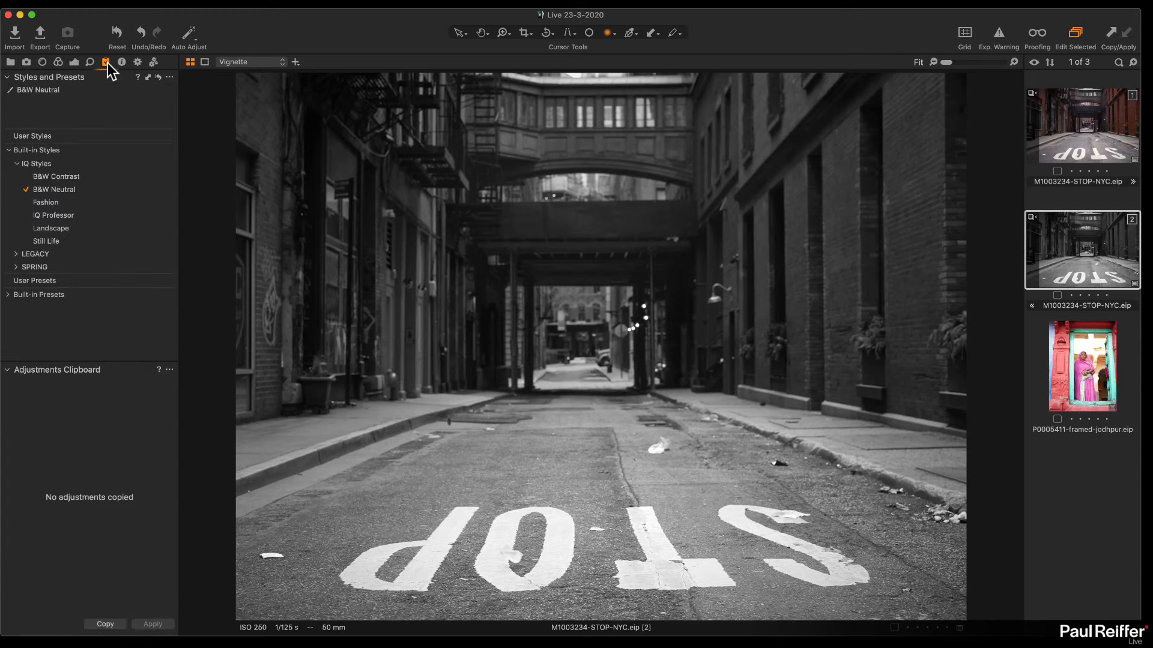
Try raising the Vignette layer's Contrast to 50, check its mask overlay, and return Contrast to 0
{"action": "left_click", "coordinate": [74, 63]}
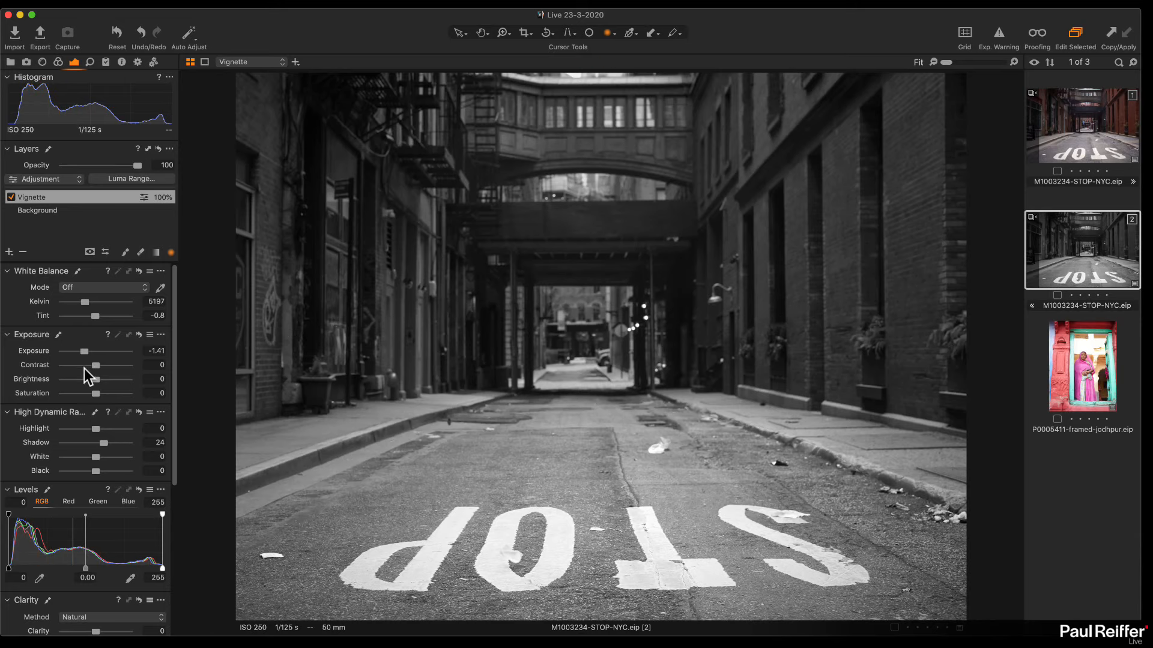
{"action": "left_click_drag", "start_coordinate": [97, 366], "coordinate": [99, 366]}
{"action": "double_click", "coordinate": [99, 366]}
{"action": "left_click_drag", "start_coordinate": [97, 365], "coordinate": [155, 373]}
{"action": "key", "text": "m"}
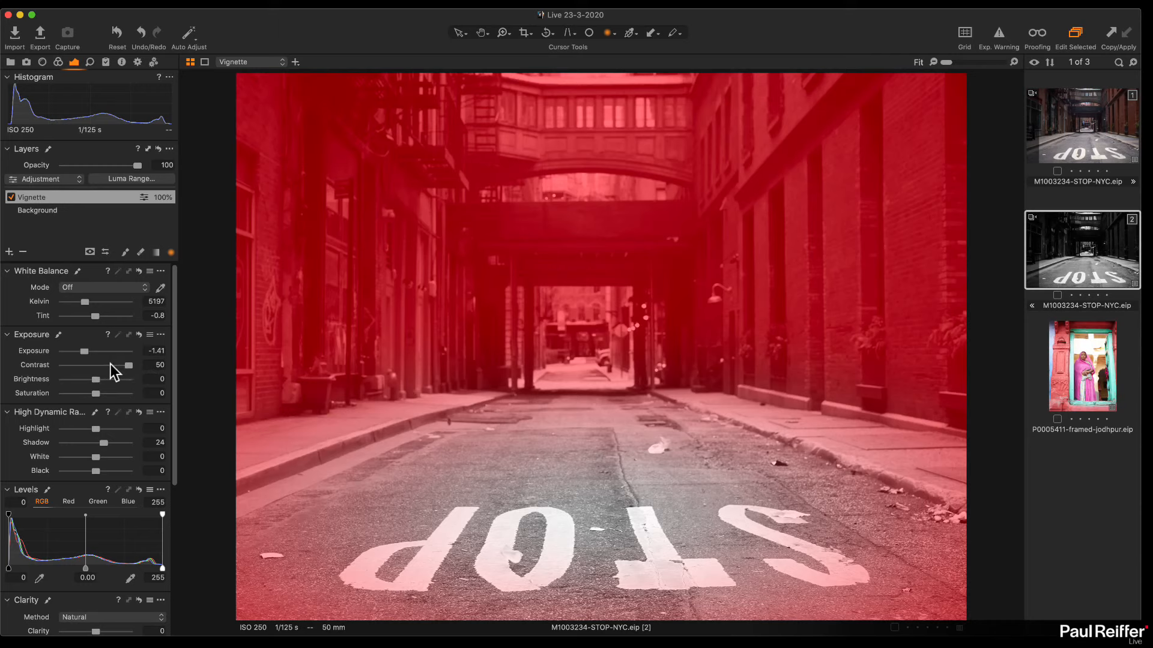
{"action": "key", "text": "m"}
{"action": "left_click_drag", "start_coordinate": [128, 367], "coordinate": [95, 364]}
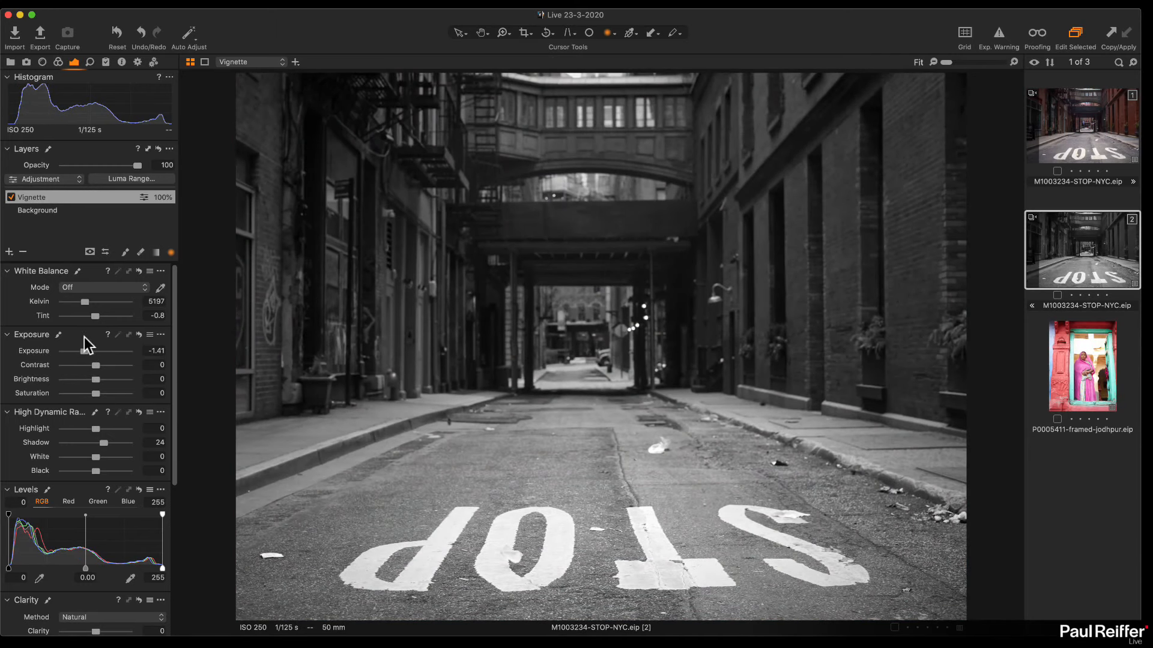
On the black-and-white variant's Background layer, set Contrast to 7, Shadow to 11, White to -66 and Black to 13
{"action": "left_click", "coordinate": [41, 212]}
{"action": "left_click_drag", "start_coordinate": [99, 367], "coordinate": [103, 366]}
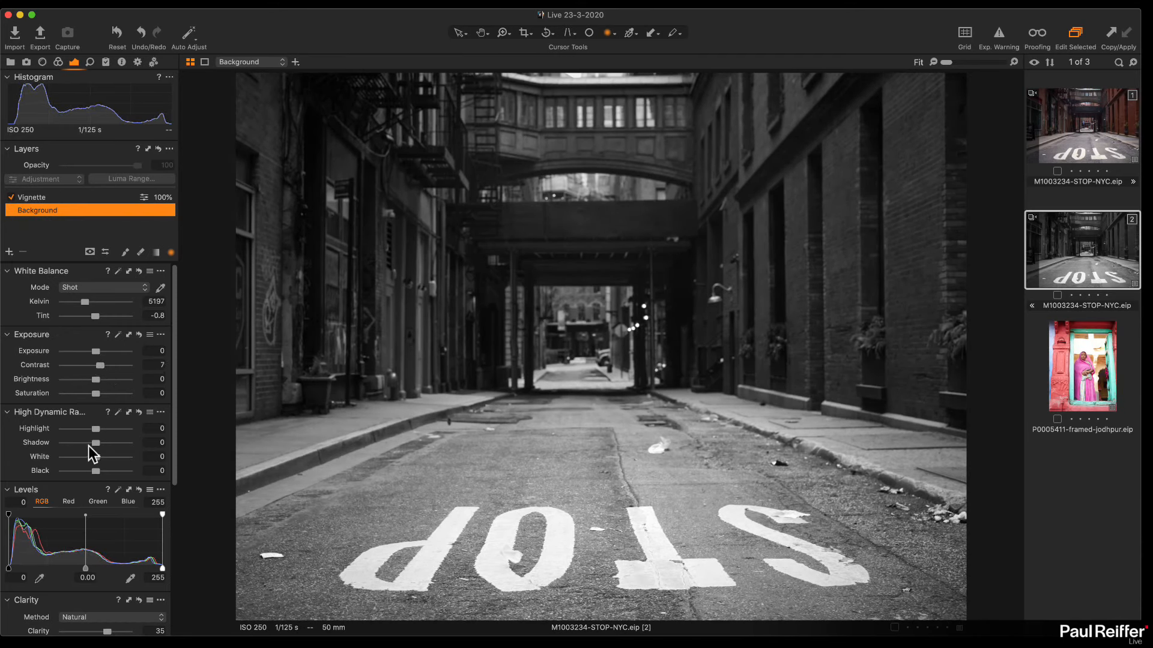
{"action": "left_click_drag", "start_coordinate": [96, 445], "coordinate": [74, 457]}
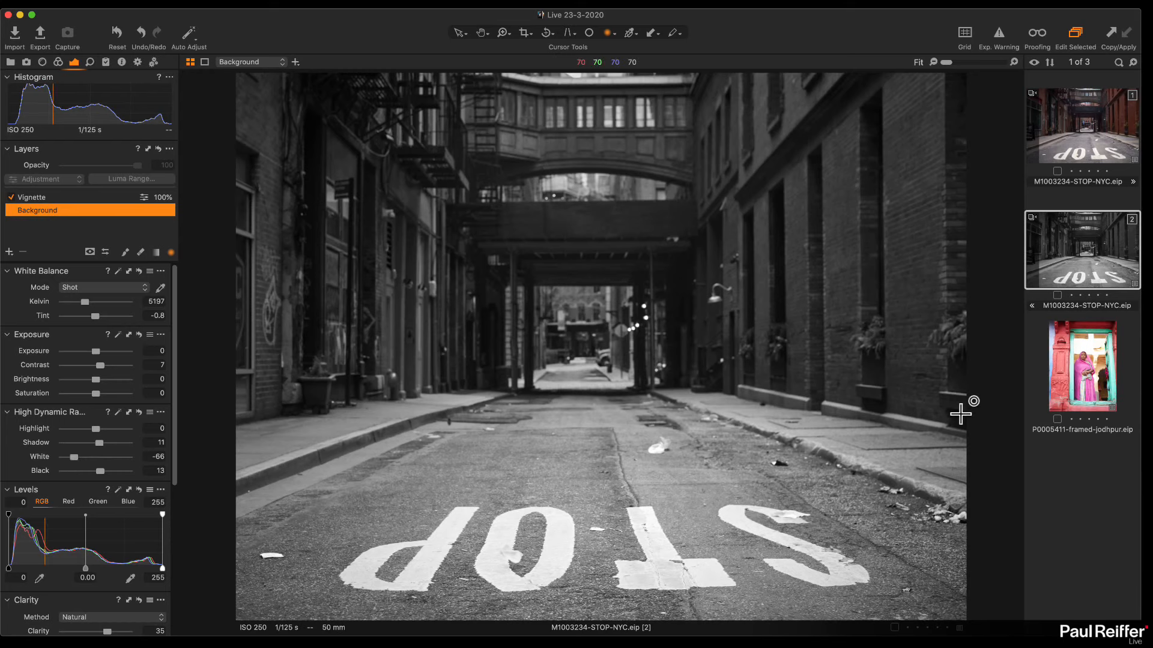
Compare the colour and black-and-white street variants, and open the P0005411-framed-jodhpur.eip photo
{"action": "left_click", "coordinate": [1093, 135]}
{"action": "left_click", "coordinate": [1082, 224]}
{"action": "left_click", "coordinate": [1083, 127]}
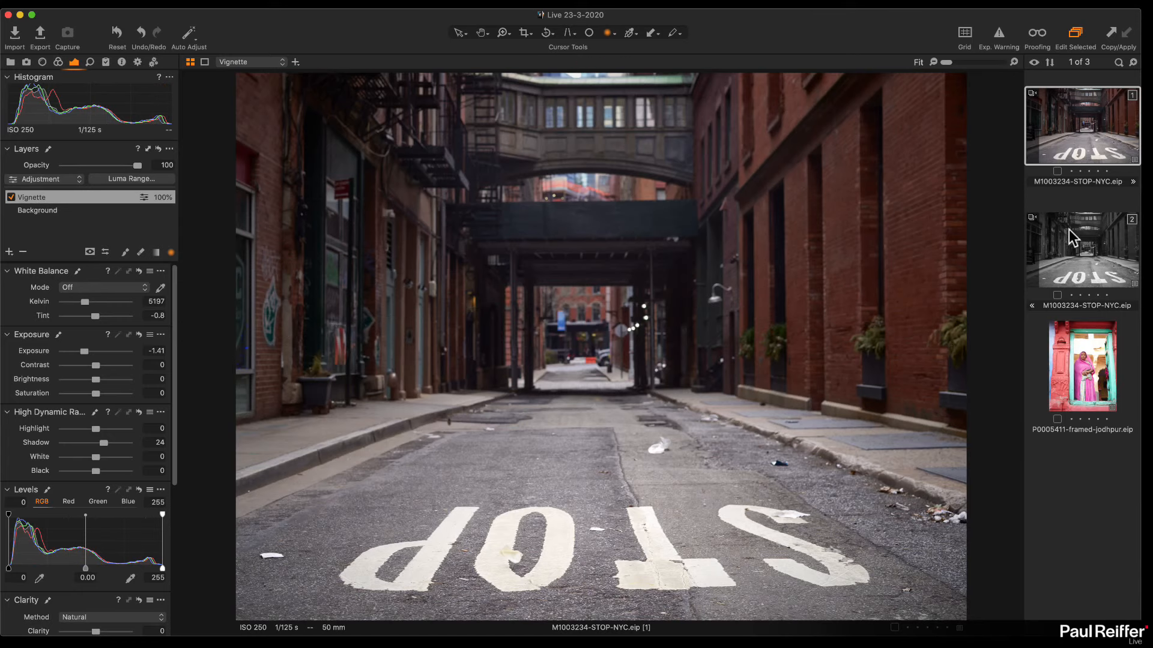
{"action": "left_click", "coordinate": [1103, 393]}
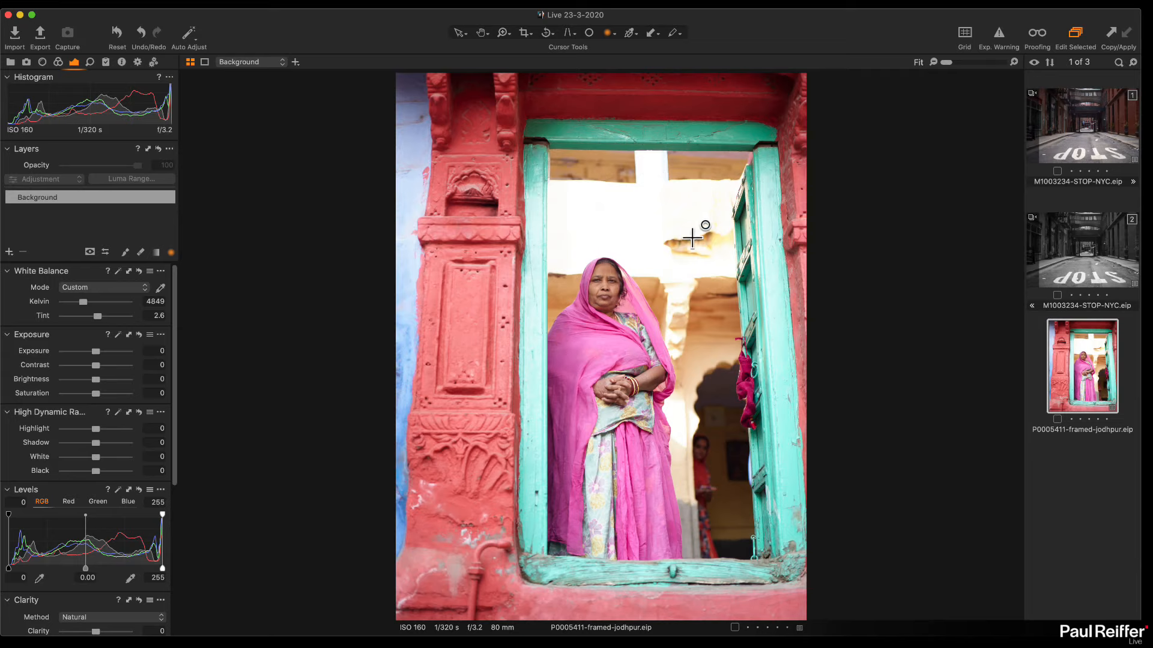
Try Exposure at -4 on the beam edge above the bright gap, enable the exposure warning, and return Exposure to 0
{"action": "key", "text": "z"}
{"action": "left_click", "coordinate": [628, 138]}
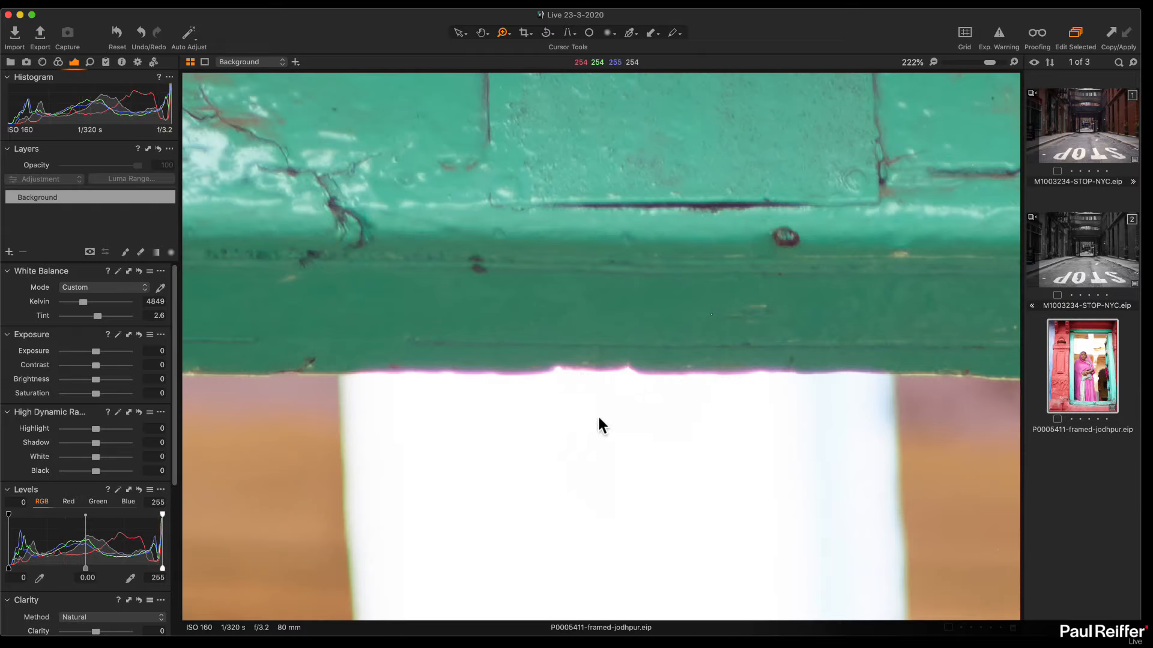
{"action": "left_click_drag", "start_coordinate": [94, 351], "coordinate": [59, 351]}
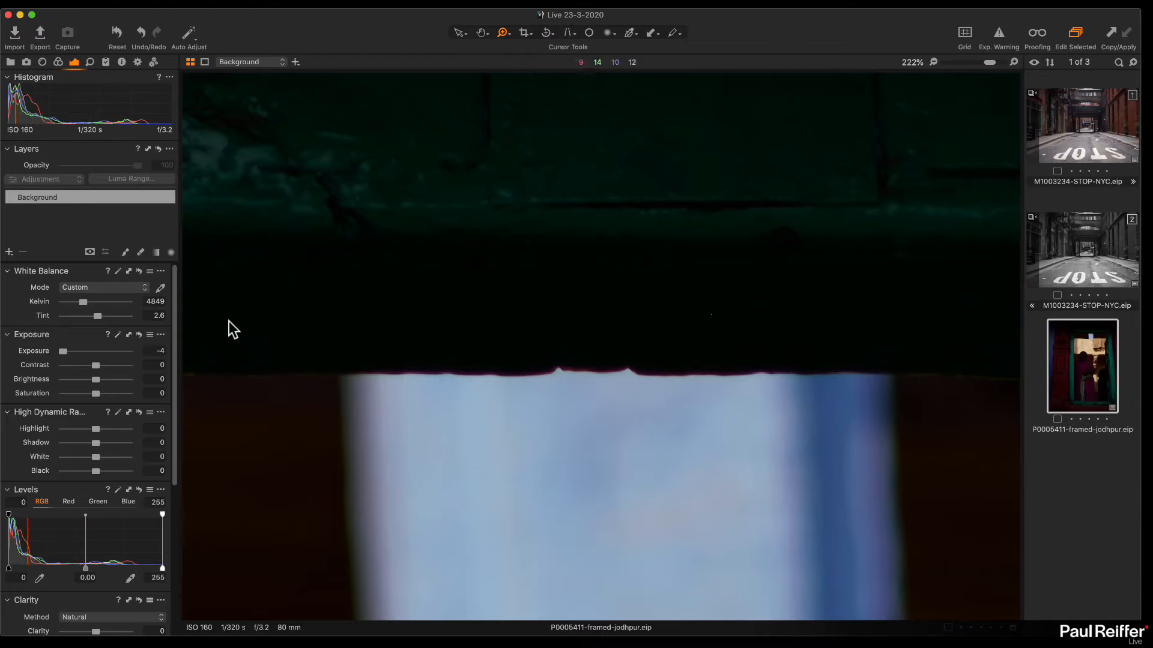
{"action": "left_click", "coordinate": [42, 62]}
{"action": "left_click", "coordinate": [58, 62]}
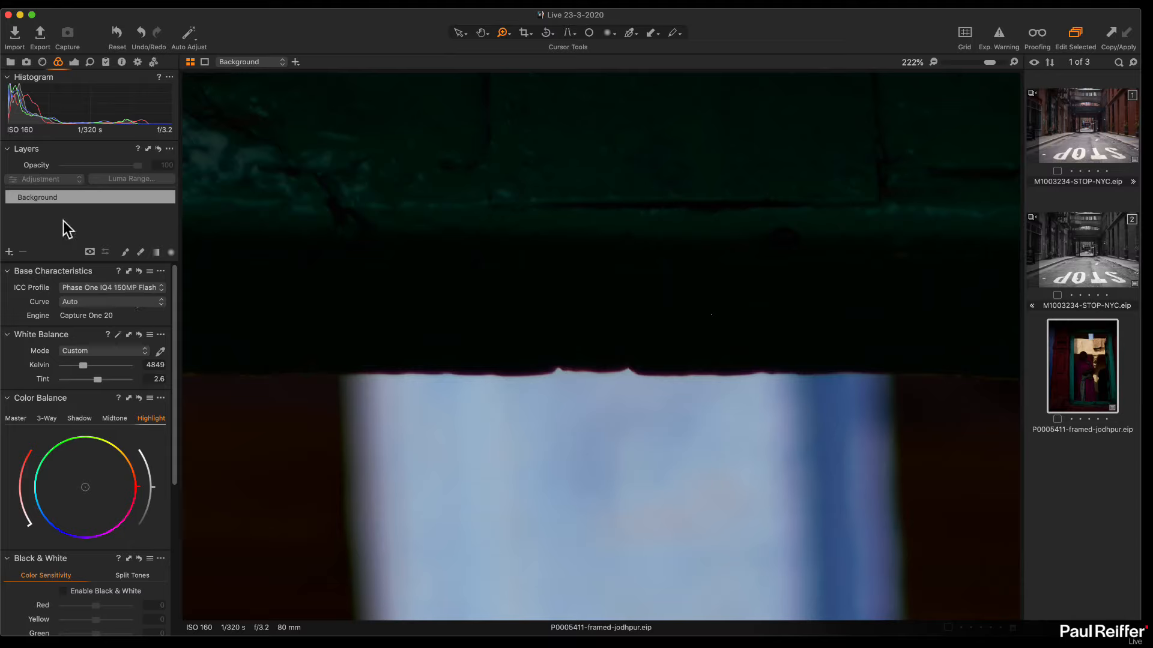
{"action": "left_click", "coordinate": [74, 62]}
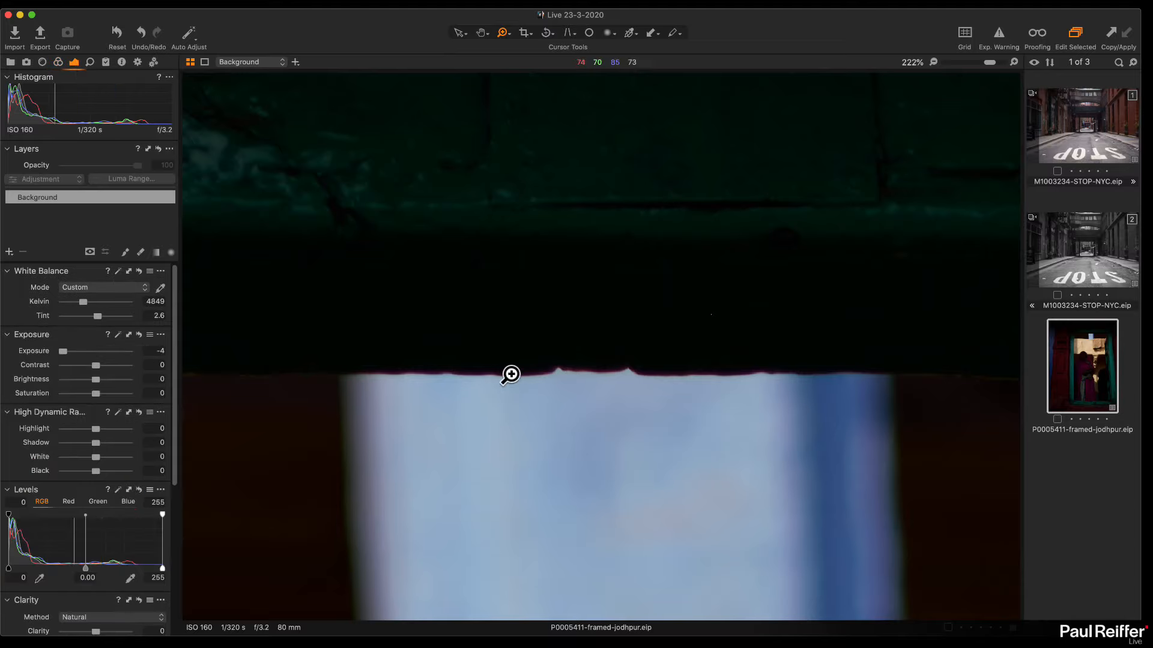
{"action": "left_click", "coordinate": [998, 34]}
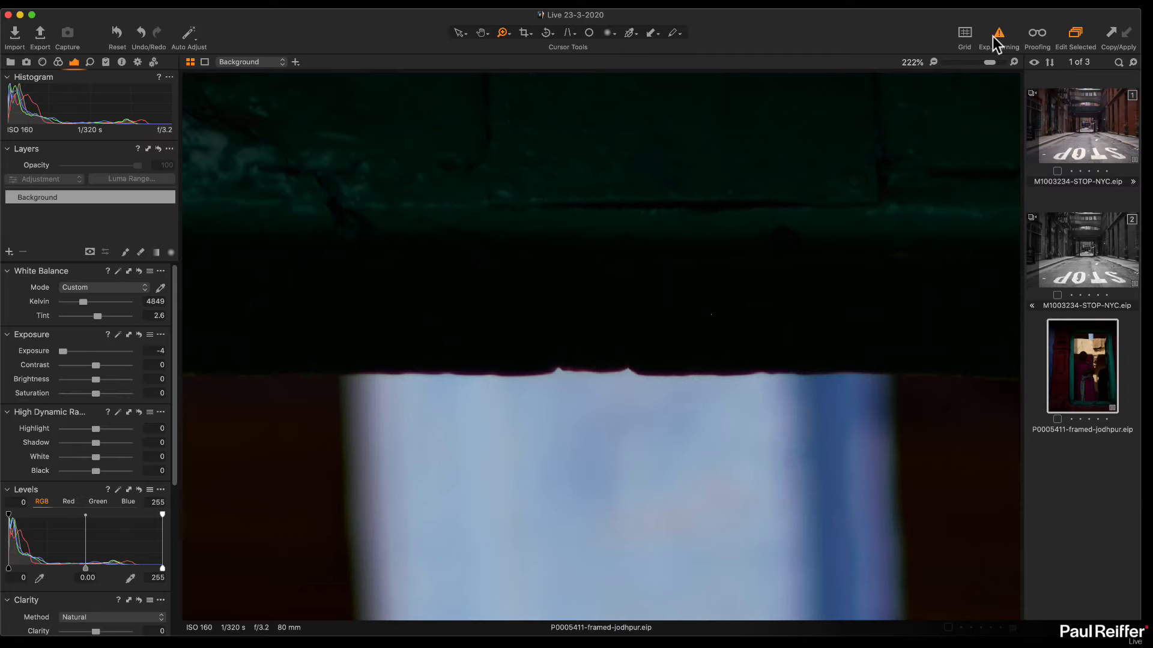
{"action": "left_click_drag", "start_coordinate": [62, 351], "coordinate": [94, 351]}
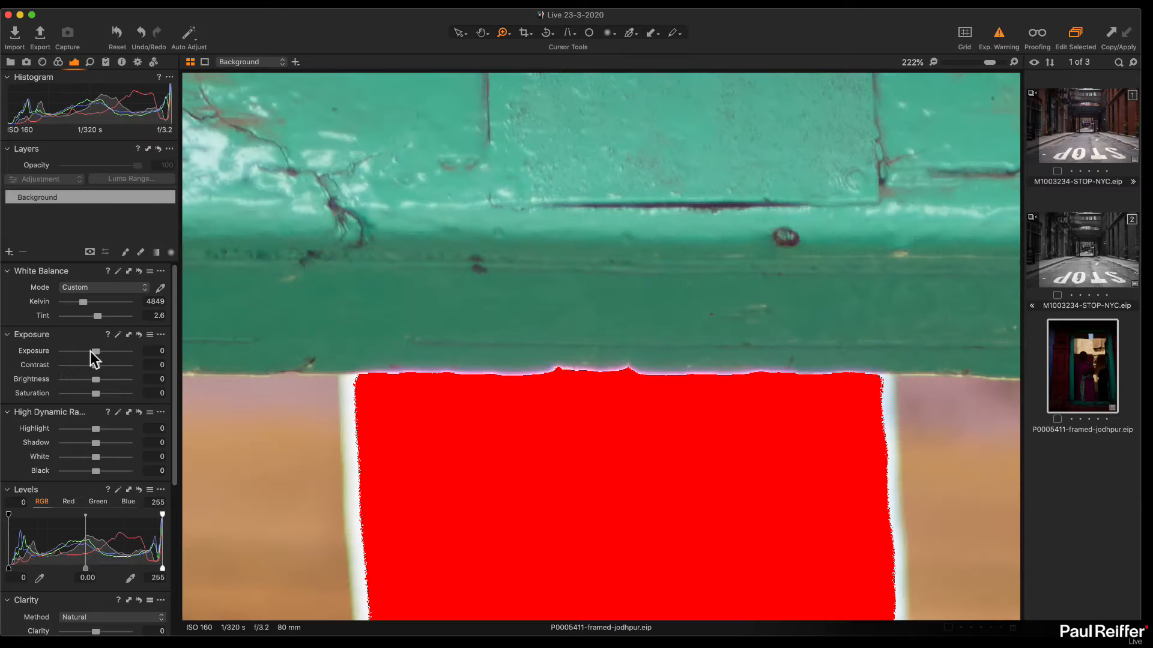
{"action": "key", "text": "super+0"}
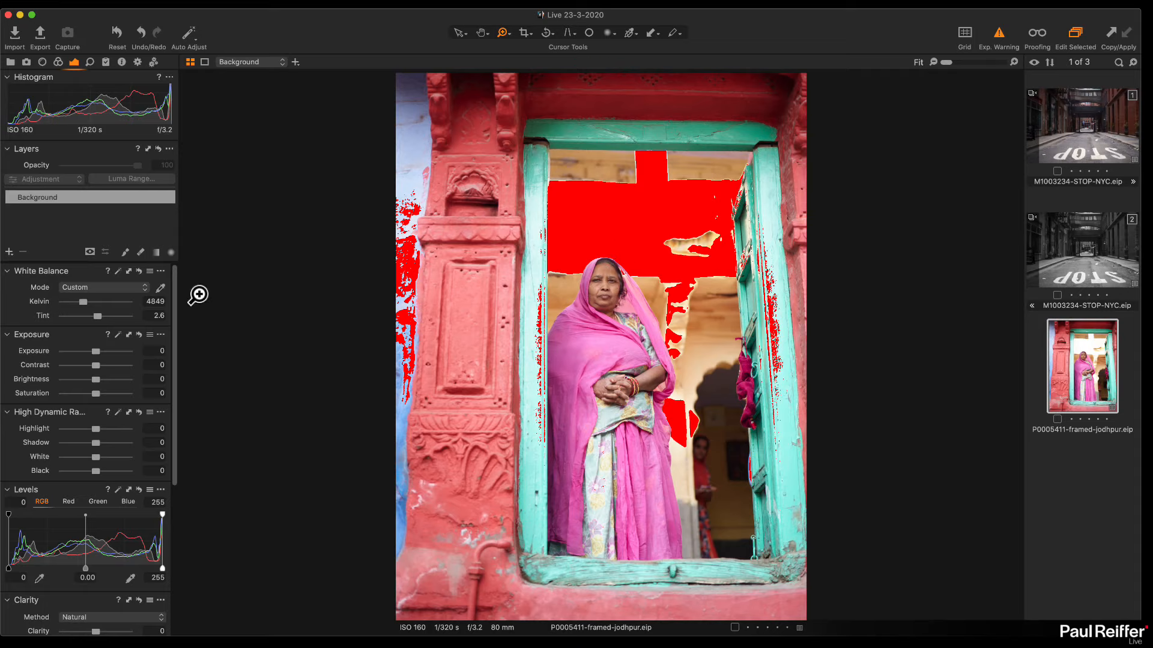
Try Exposure at -3.03 to check the highlights above the woman, reset it to 0 and turn off the exposure warning
{"action": "left_click_drag", "start_coordinate": [97, 352], "coordinate": [72, 352]}
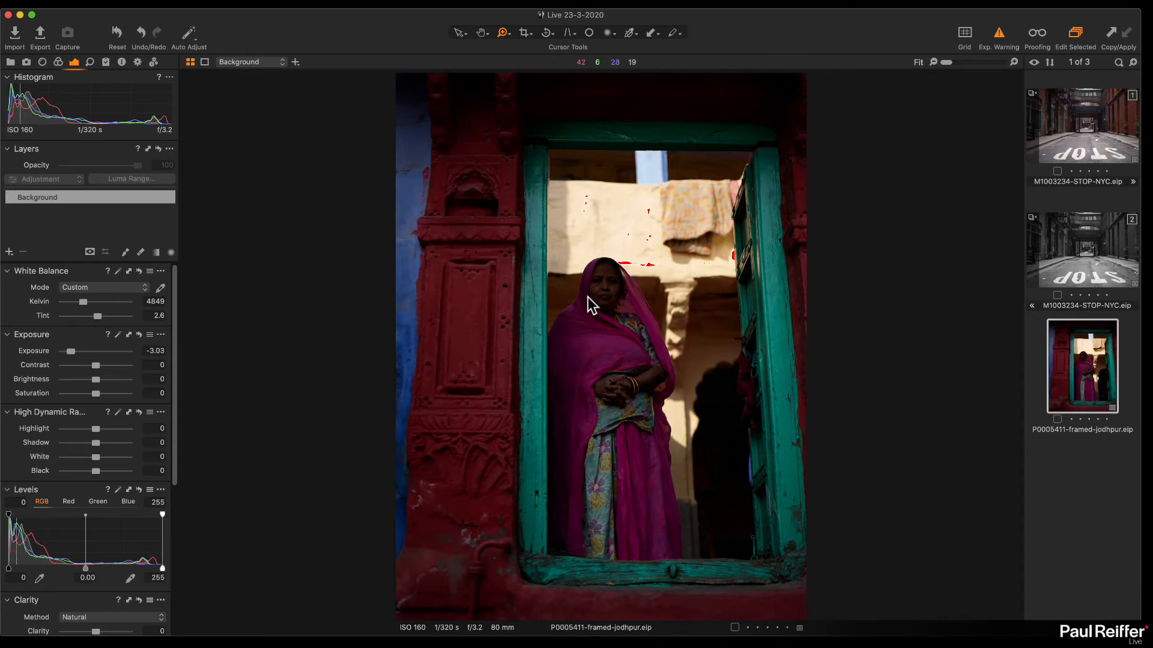
{"action": "left_click", "coordinate": [648, 154]}
{"action": "left_click", "coordinate": [695, 269]}
{"action": "left_click_drag", "start_coordinate": [581, 228], "coordinate": [685, 295]}
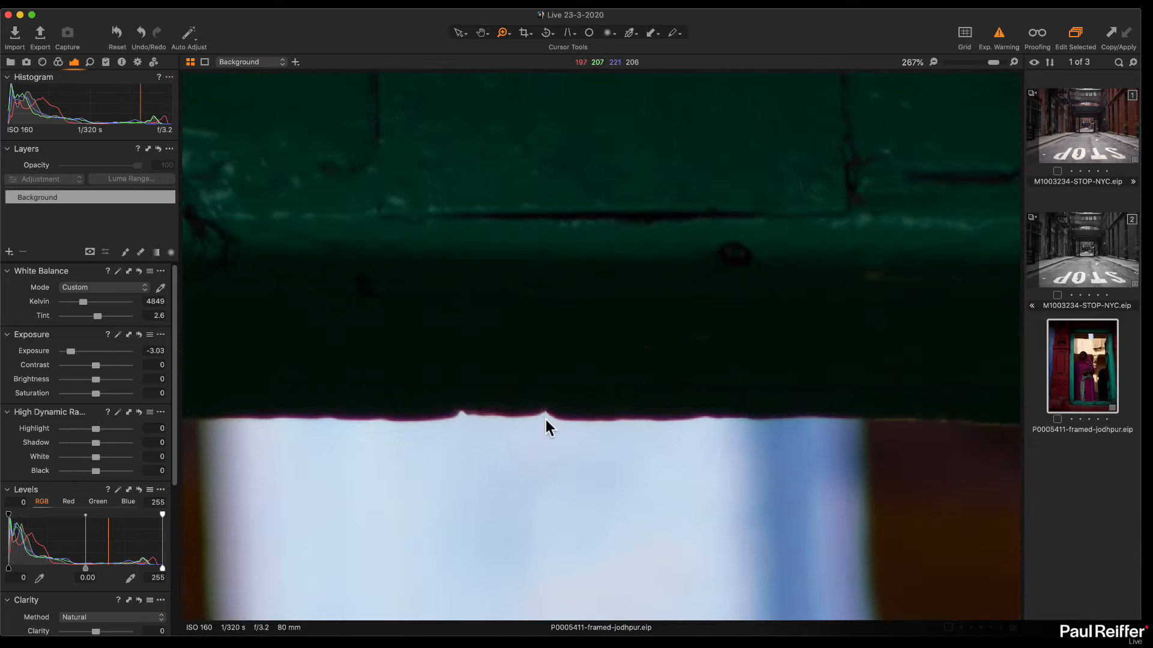
{"action": "key", "text": "super+0"}
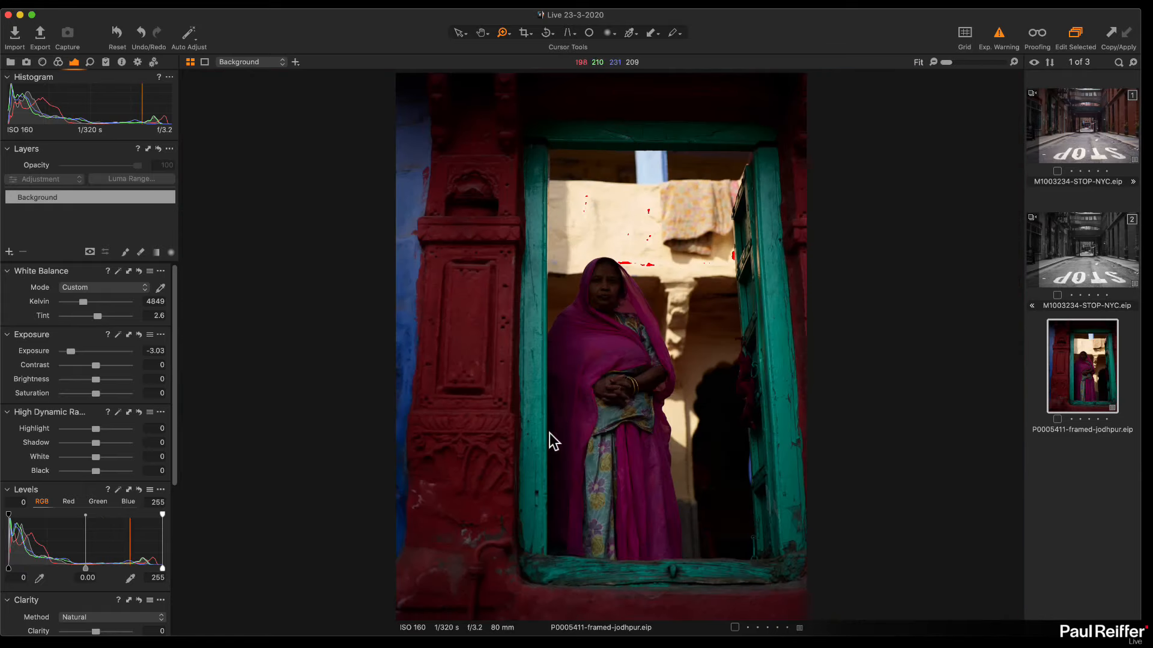
{"action": "double_click", "coordinate": [96, 352]}
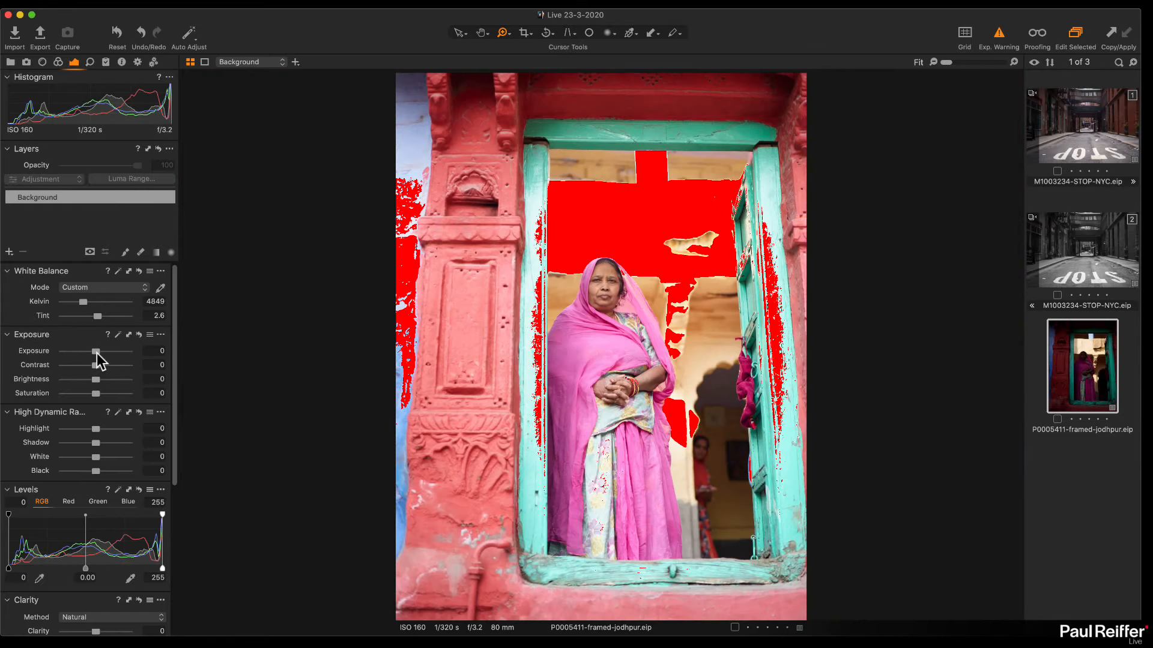
{"action": "left_click", "coordinate": [999, 34]}
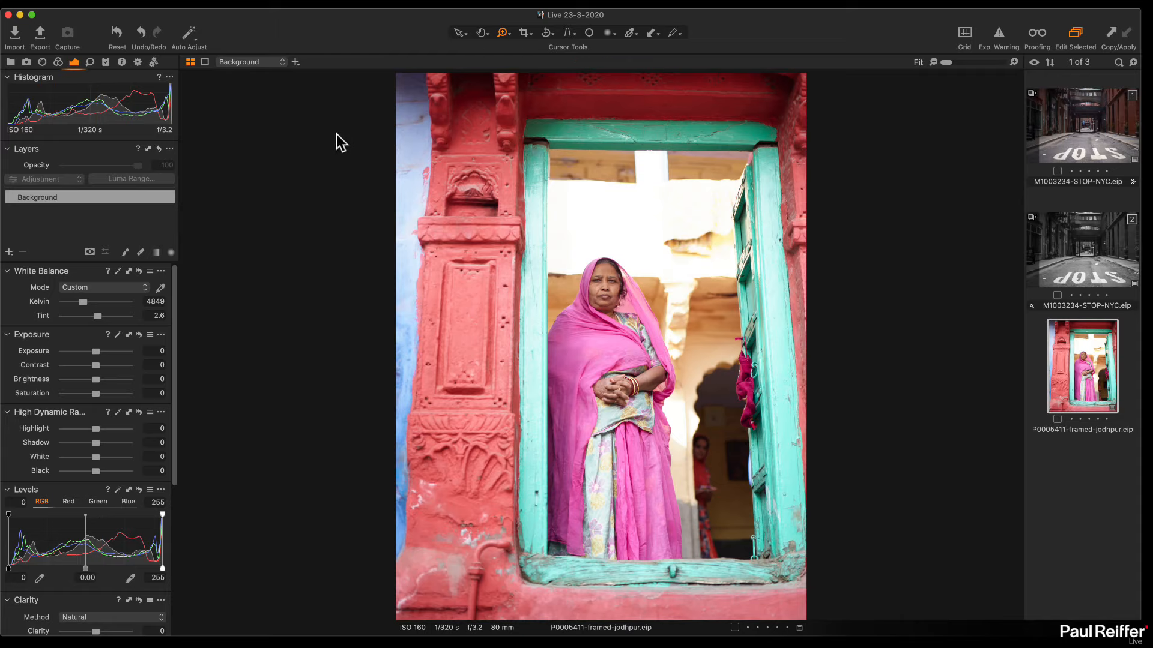
Add an empty adjustment layer to the Jodhpur photo for the purple-fringed lower edge of the green beam
{"action": "left_click", "coordinate": [647, 151]}
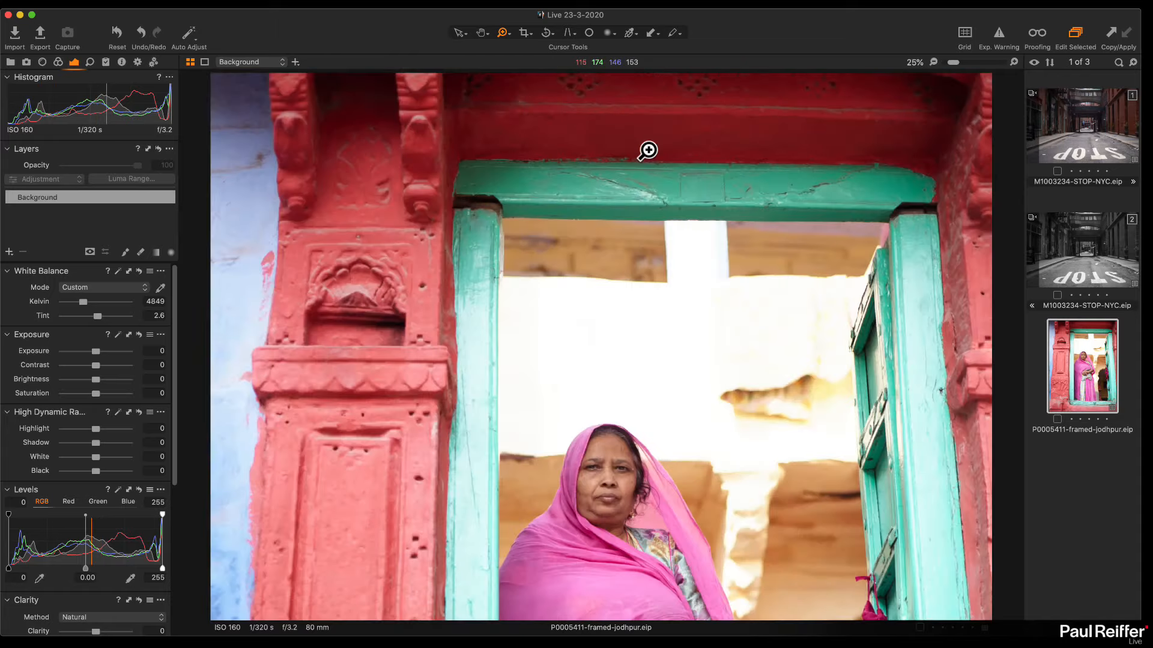
{"action": "left_click", "coordinate": [705, 224]}
{"action": "left_click", "coordinate": [474, 362]}
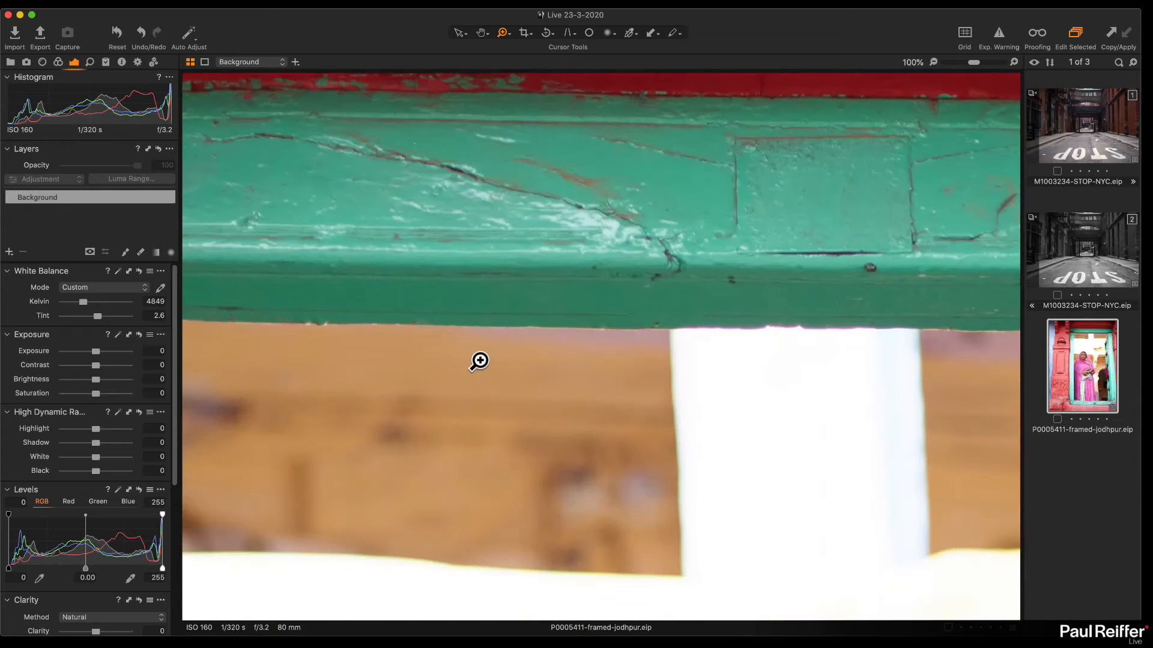
{"action": "left_click", "coordinate": [711, 337]}
{"action": "left_click_drag", "start_coordinate": [816, 325], "coordinate": [564, 306]}
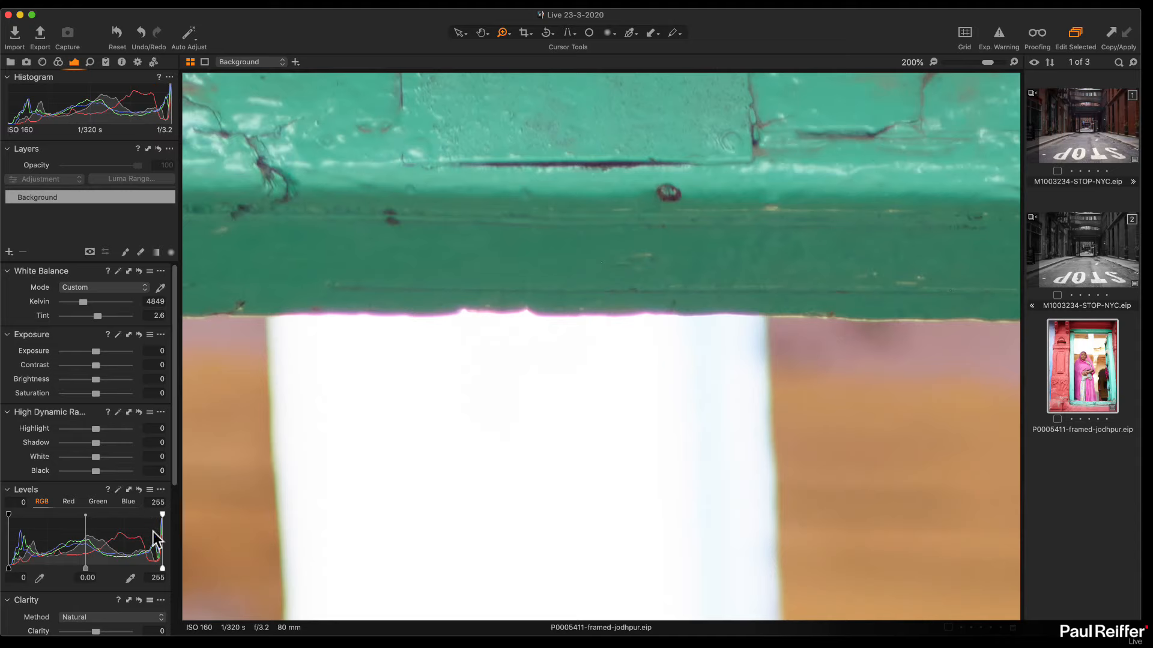
{"action": "scroll", "coordinate": [128, 527], "scroll_direction": "down", "scroll_amount": 10}
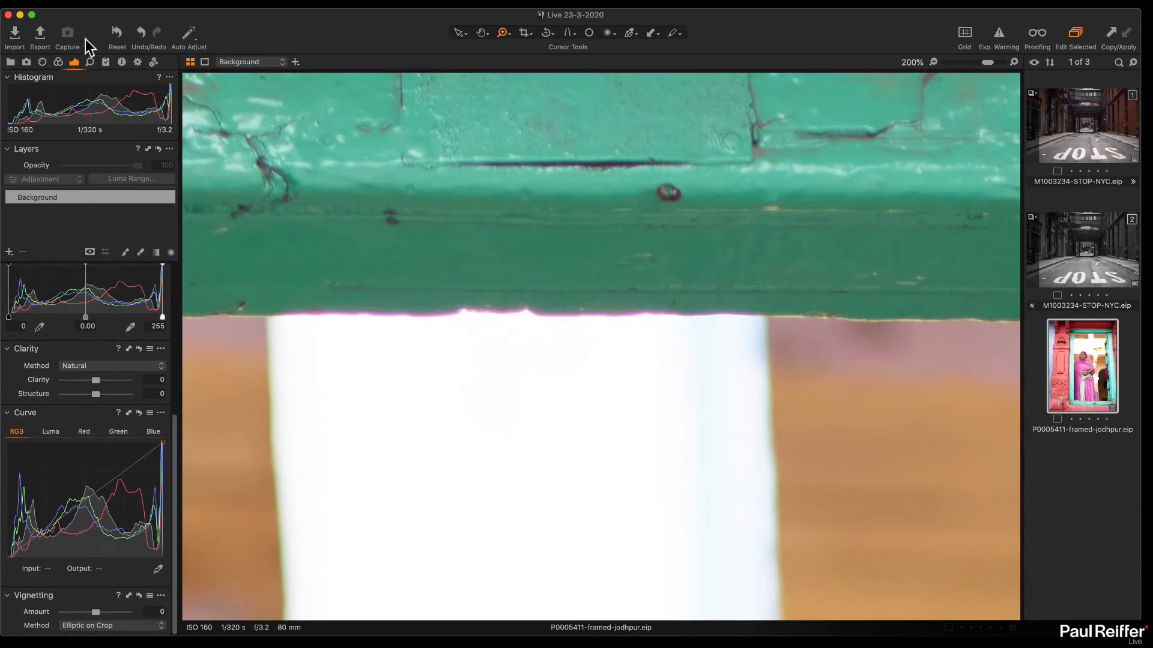
{"action": "left_click", "coordinate": [58, 62]}
{"action": "scroll", "coordinate": [96, 417], "scroll_direction": "down", "scroll_amount": 10}
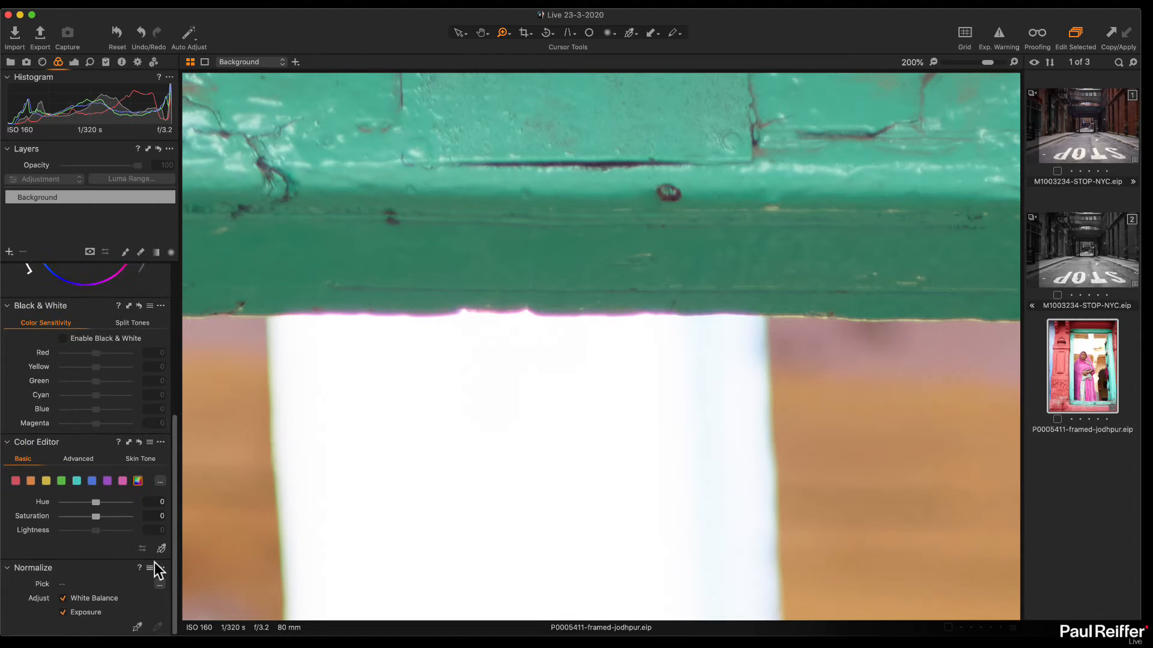
{"action": "left_click", "coordinate": [10, 252]}
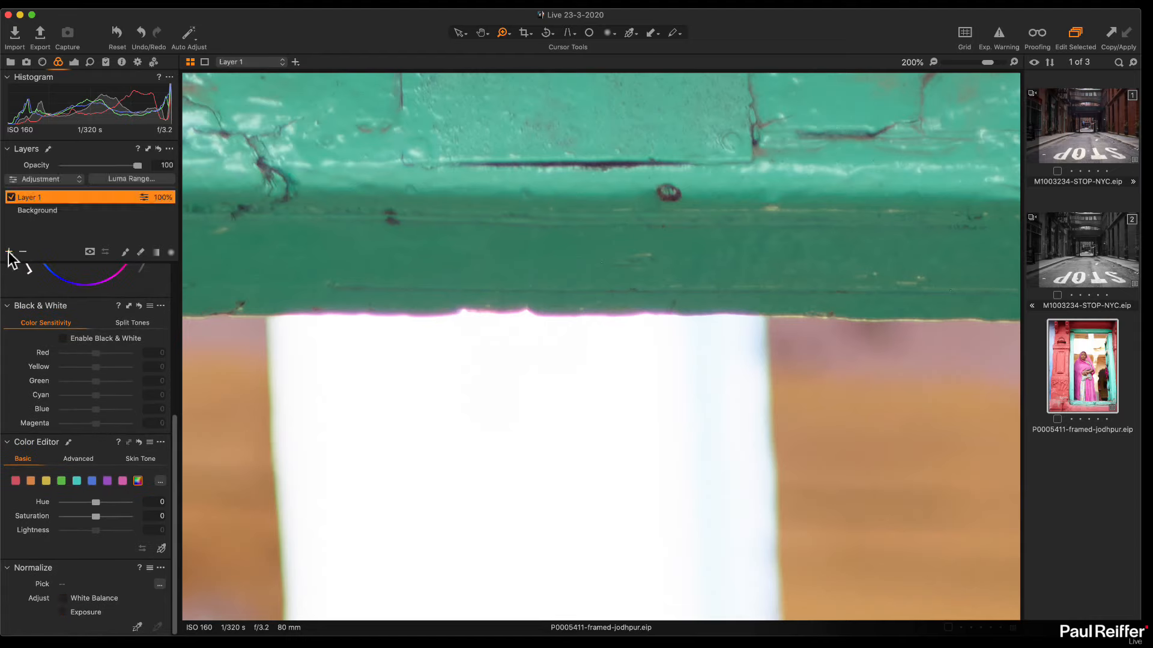
Choose the mask brush for Layer 1, shrink it to size 30 and lower its hardness
{"action": "left_click", "coordinate": [124, 253]}
{"action": "key", "text": "bracketleft"}
{"action": "key", "text": "bracketleft"}
{"action": "key", "text": "bracketleft"}
{"action": "key", "text": "bracketleft"}
{"action": "key", "text": "bracketleft"}
{"action": "key", "text": "bracketleft"}
{"action": "key", "text": "bracketleft"}
{"action": "key", "text": "bracketleft"}
{"action": "key", "text": "bracketleft"}
{"action": "key", "text": "bracketleft"}
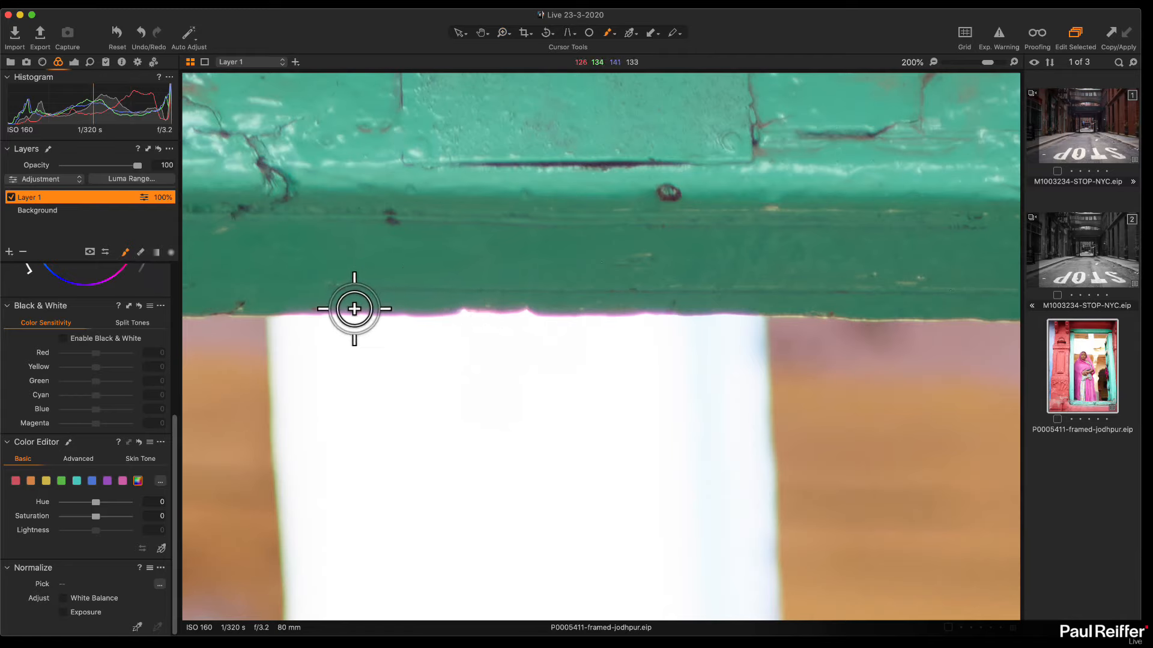
{"action": "right_click", "coordinate": [355, 309]}
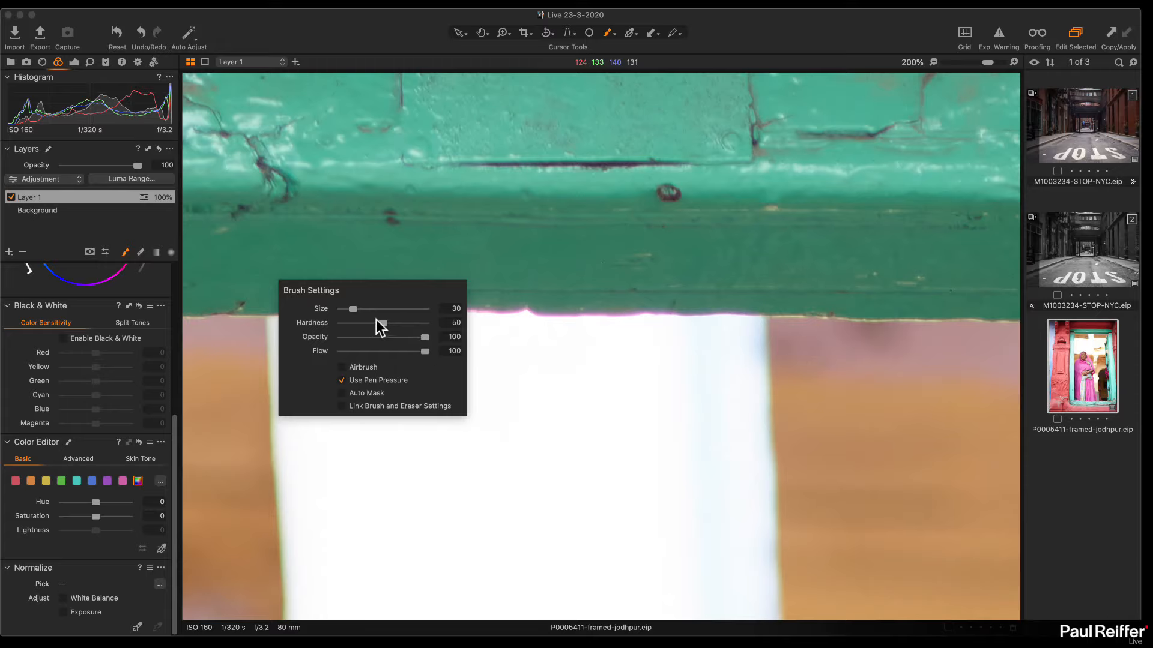
{"action": "mouse_move", "coordinate": [374, 325]}
{"action": "left_mouse_down"}
{"action": "mouse_move", "coordinate": [343, 322]}
{"action": "mouse_move", "coordinate": [352, 309]}
{"action": "left_mouse_up"}
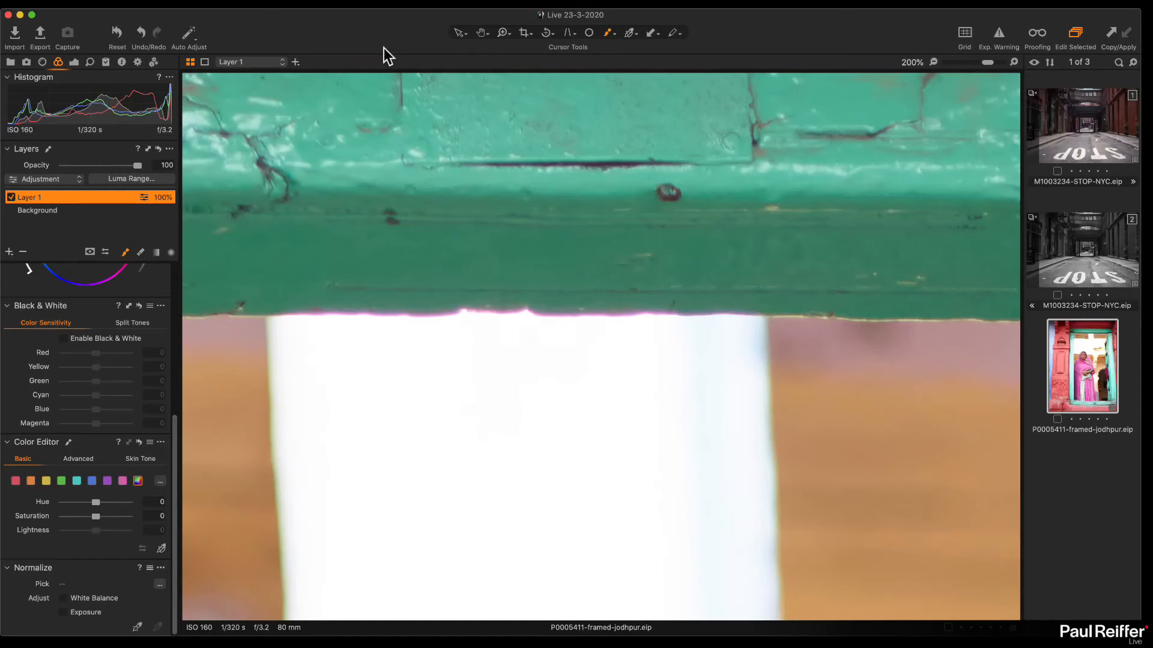
Paint Layer 1's mask along the beam's lower edge above the white gap, and check it with the mask overlay
{"action": "mouse_move", "coordinate": [280, 318]}
{"action": "left_mouse_down"}
{"action": "mouse_move", "coordinate": [752, 315]}
{"action": "mouse_move", "coordinate": [278, 314]}
{"action": "left_mouse_up"}
{"action": "key", "text": "m"}
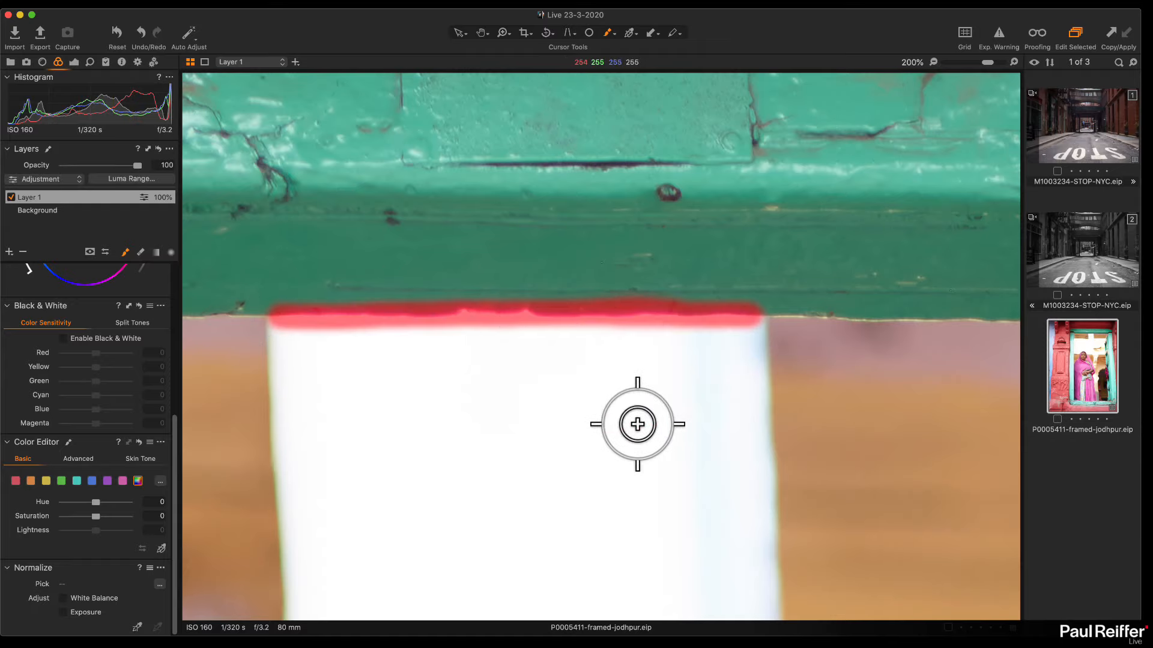
{"action": "key", "text": "m"}
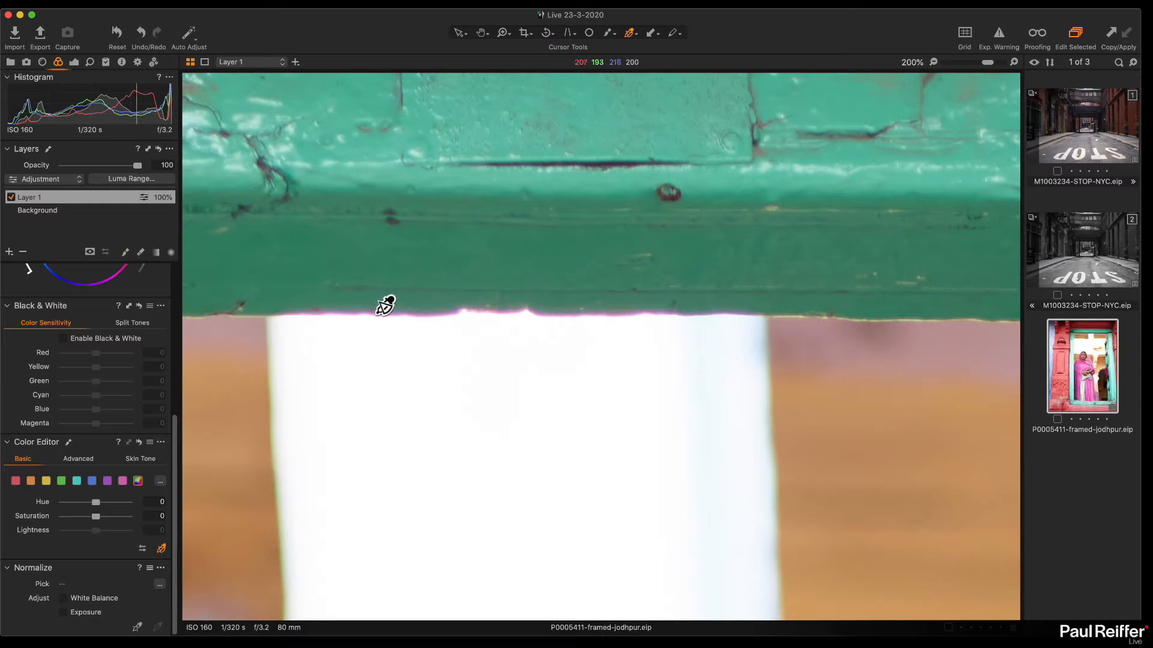
Desaturate the purple fringe on Layer 1 with the Direct Color Editor, setting Hue -5.9, Saturation -80 and Lightness -8
{"action": "left_click_drag", "start_coordinate": [376, 315], "coordinate": [378, 318]}
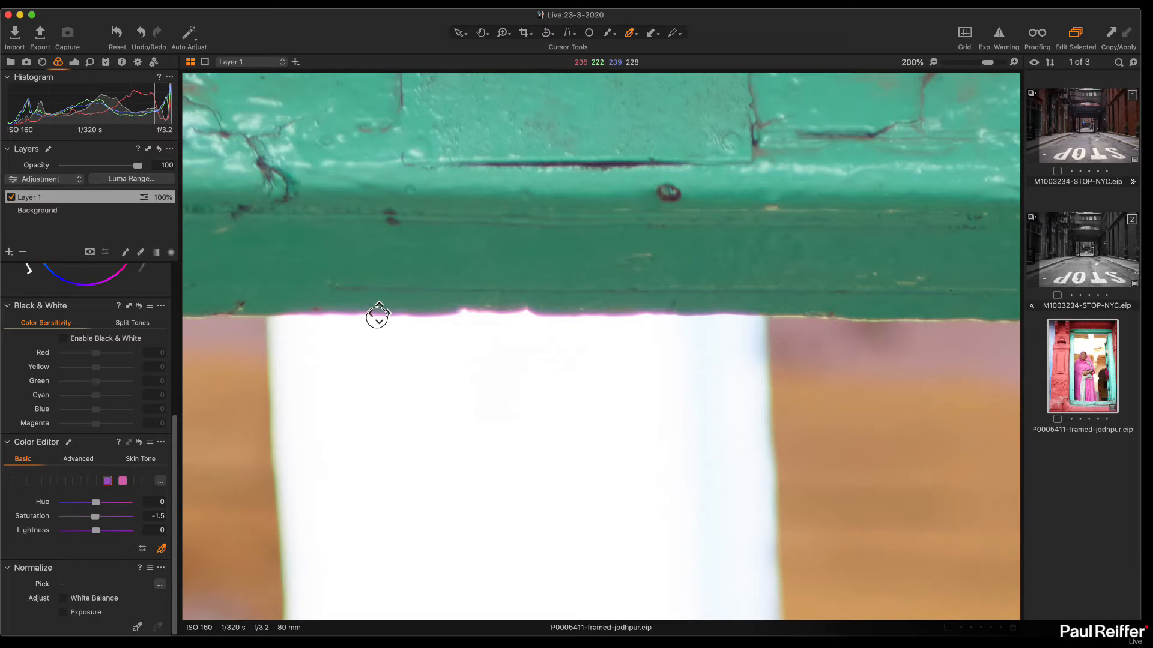
{"action": "left_click_drag", "start_coordinate": [374, 288], "coordinate": [752, 170]}
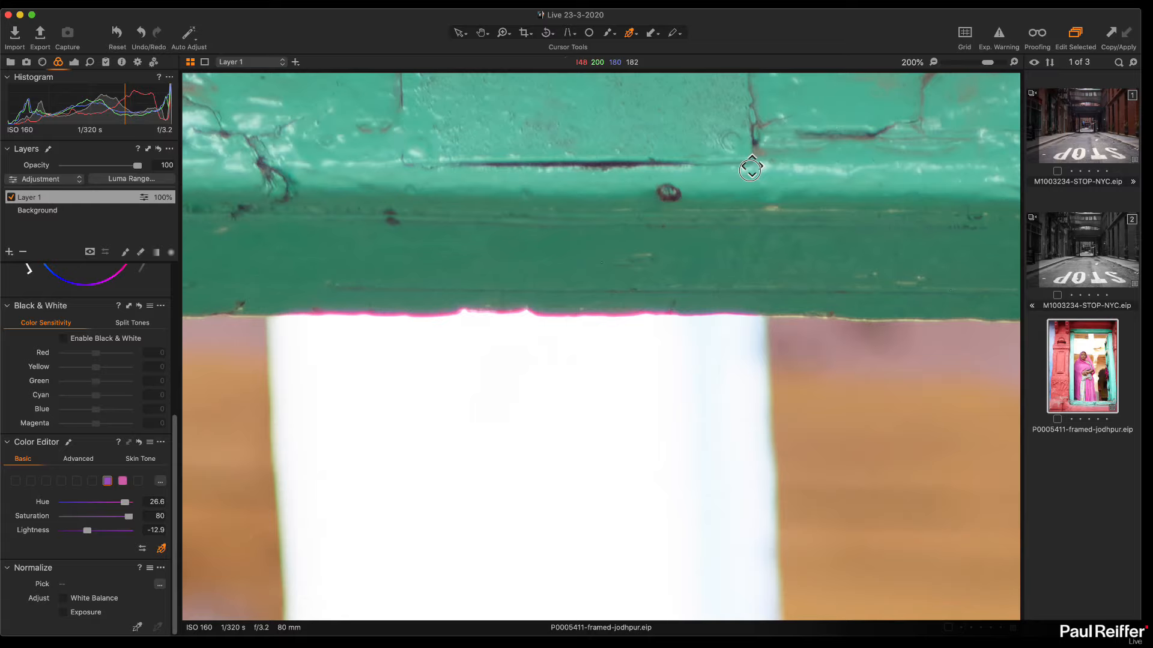
{"action": "left_click_drag", "start_coordinate": [751, 171], "coordinate": [750, 449]}
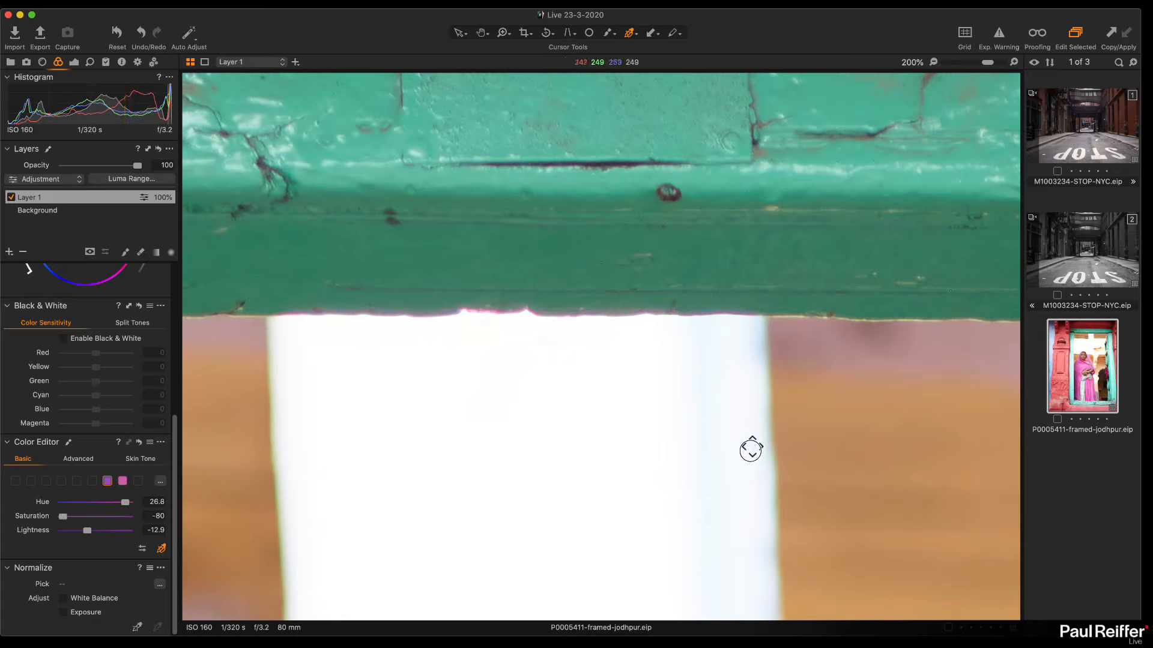
{"action": "left_click_drag", "start_coordinate": [750, 449], "coordinate": [373, 464]}
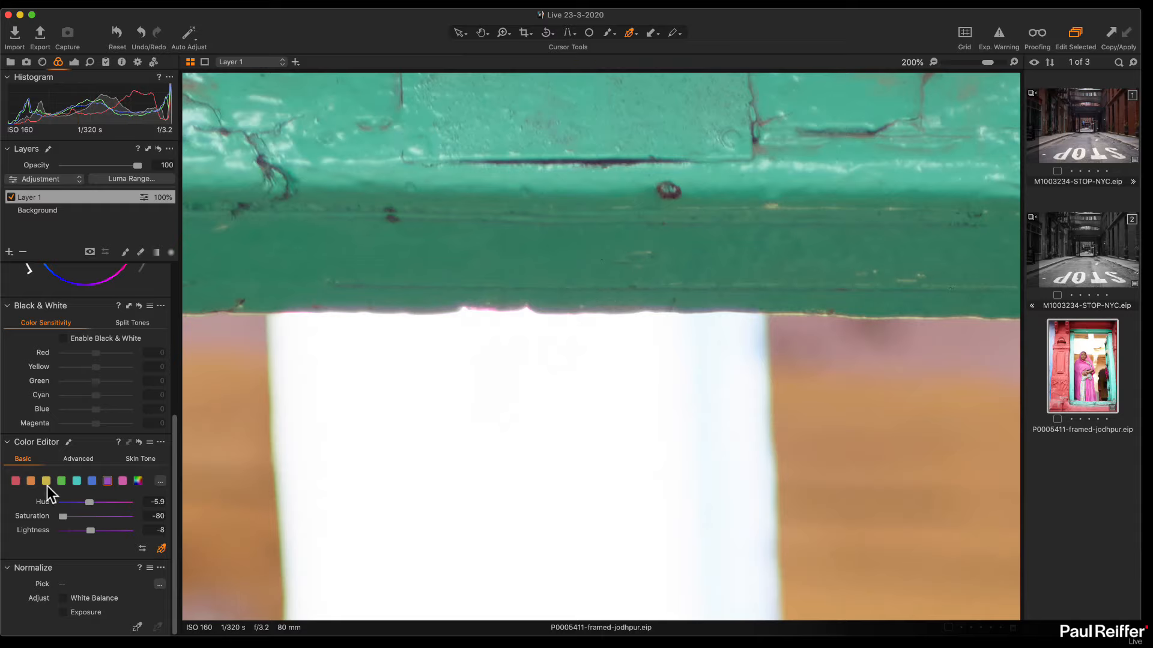
Compare the beam's fringed edge close up with Layer 1 switched off and on
{"action": "left_click", "coordinate": [12, 199]}
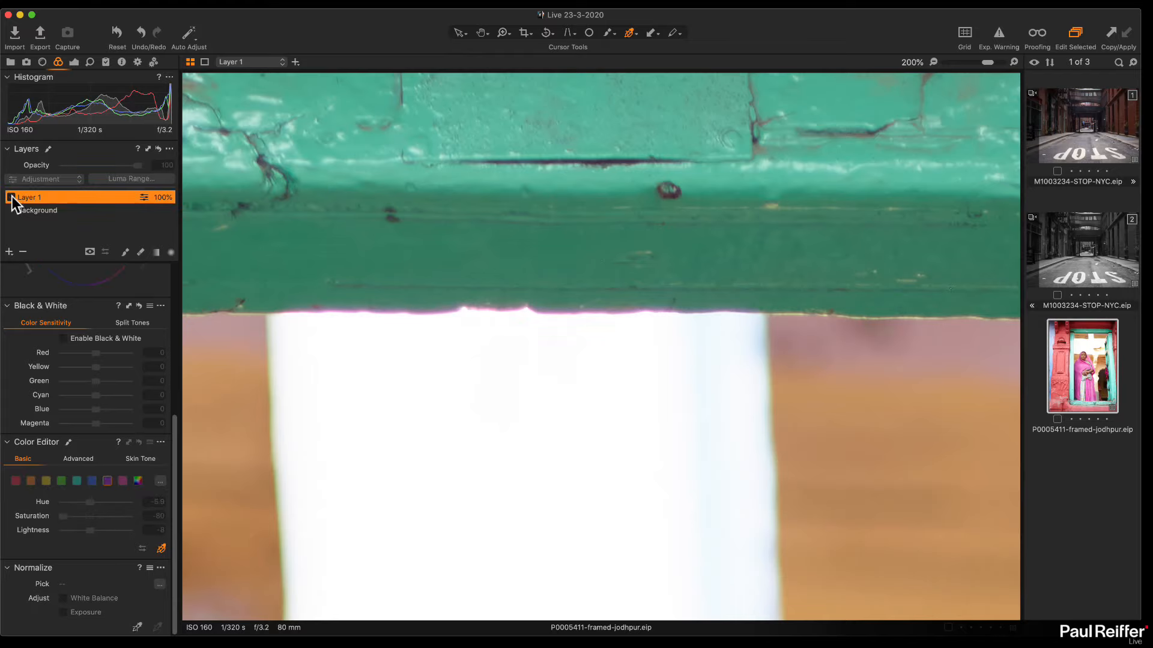
{"action": "key", "text": "z"}
{"action": "left_click_drag", "start_coordinate": [273, 335], "coordinate": [699, 341]}
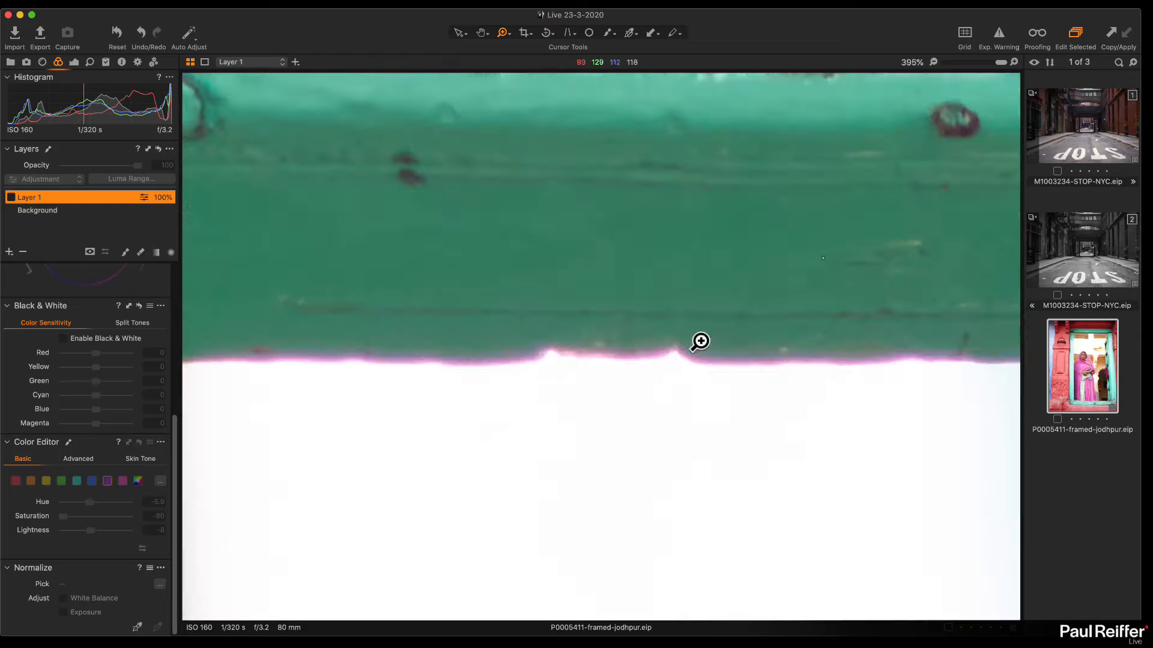
{"action": "left_click", "coordinate": [11, 199]}
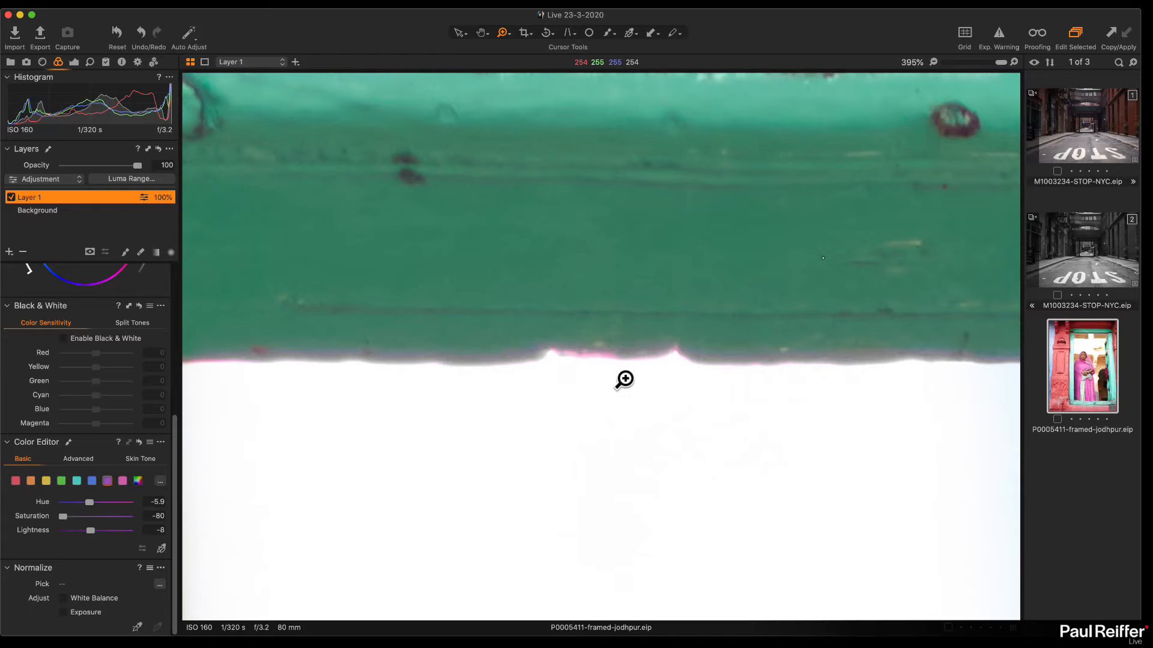
Examine the corrected photo at wider zoom levels and inspect the turquoise door's edge for colour fringing
{"action": "left_click", "coordinate": [522, 378], "text": "alt"}
{"action": "left_click", "coordinate": [523, 378], "text": "alt"}
{"action": "left_click", "coordinate": [523, 378], "text": "alt"}
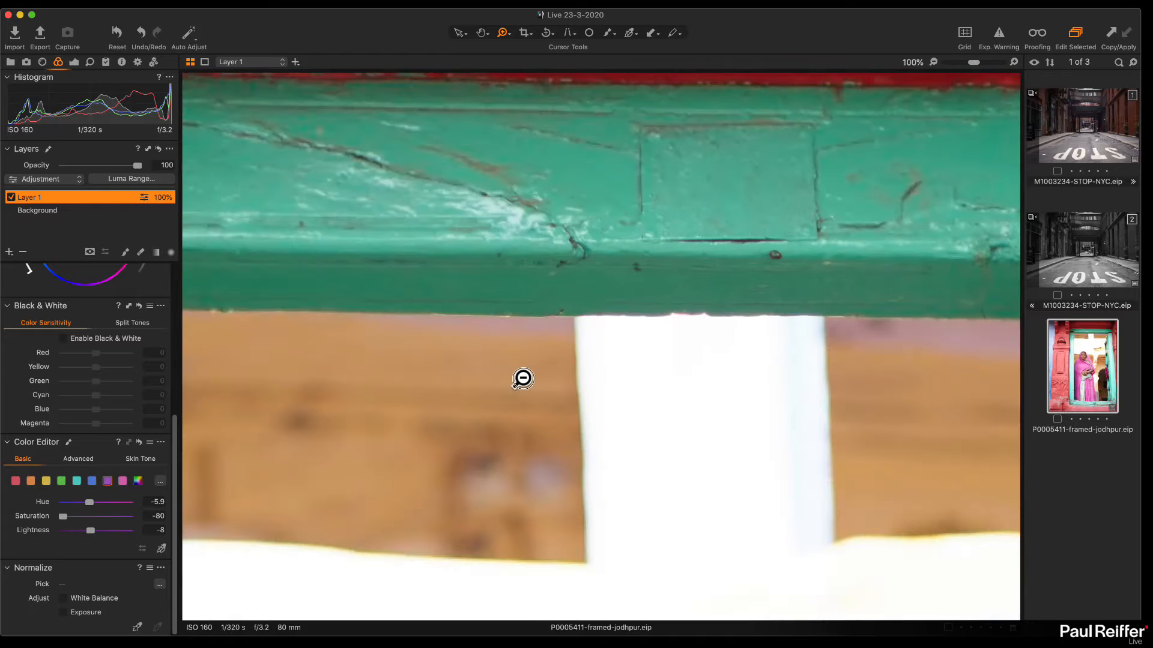
{"action": "left_click", "coordinate": [522, 378], "text": "alt"}
{"action": "left_click", "coordinate": [714, 368], "text": "alt"}
{"action": "left_click", "coordinate": [714, 367], "text": "alt"}
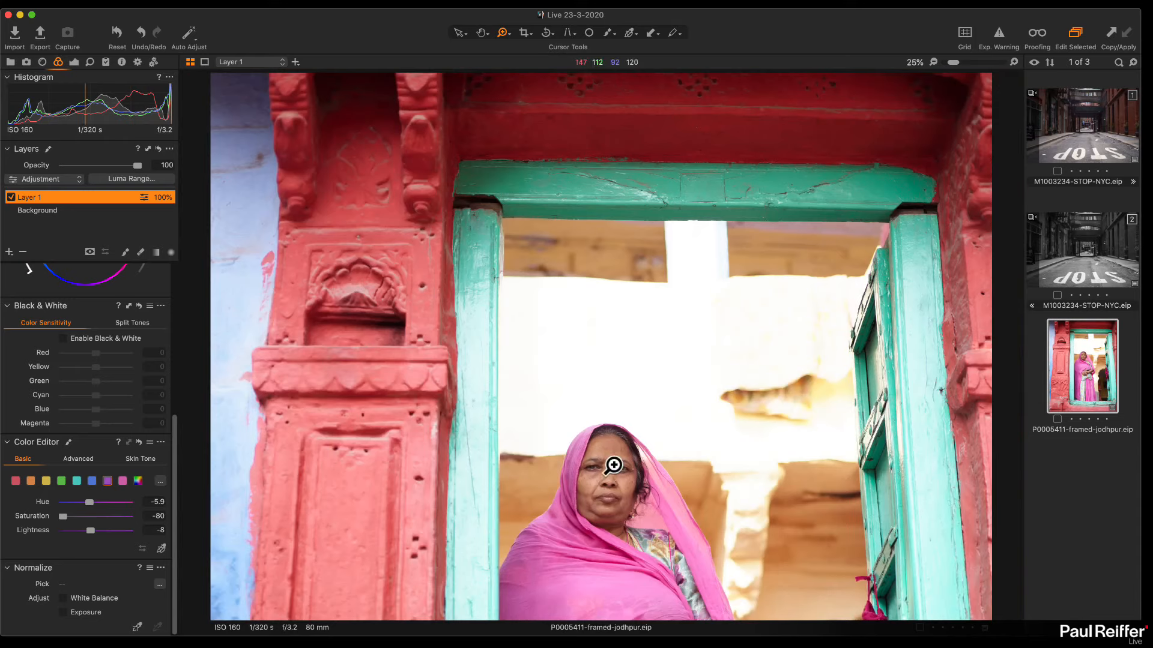
{"action": "left_click_drag", "start_coordinate": [835, 421], "coordinate": [894, 500]}
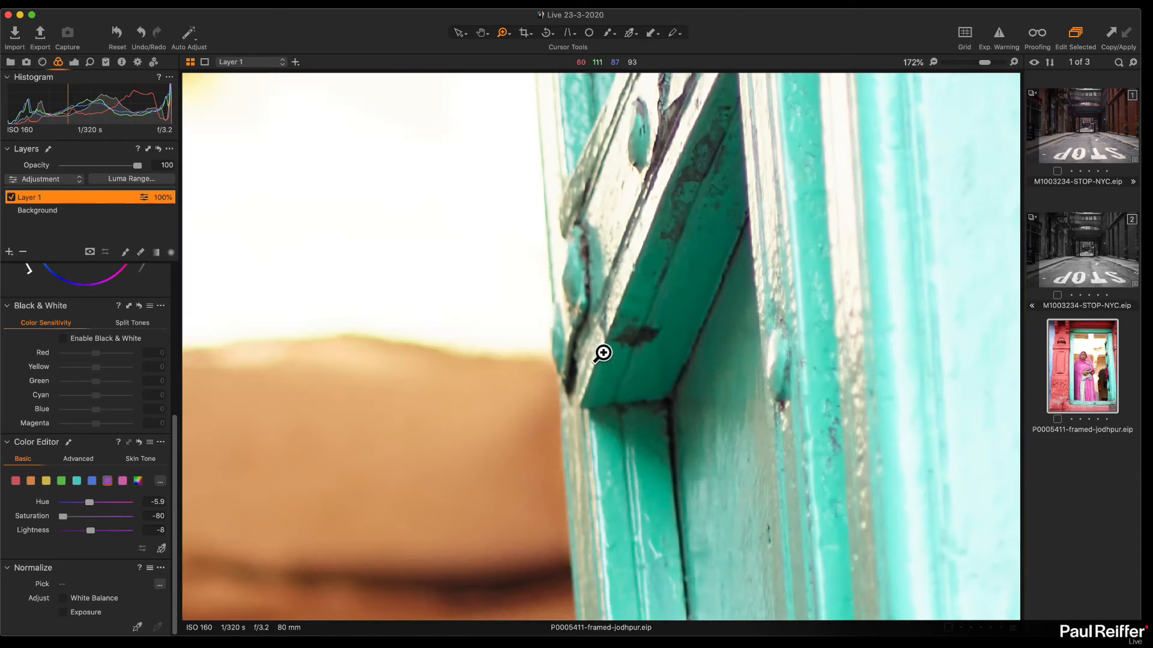
{"action": "left_click", "coordinate": [496, 327], "text": "alt"}
{"action": "left_click", "coordinate": [494, 448], "text": "alt"}
{"action": "left_click", "coordinate": [578, 487], "text": "alt"}
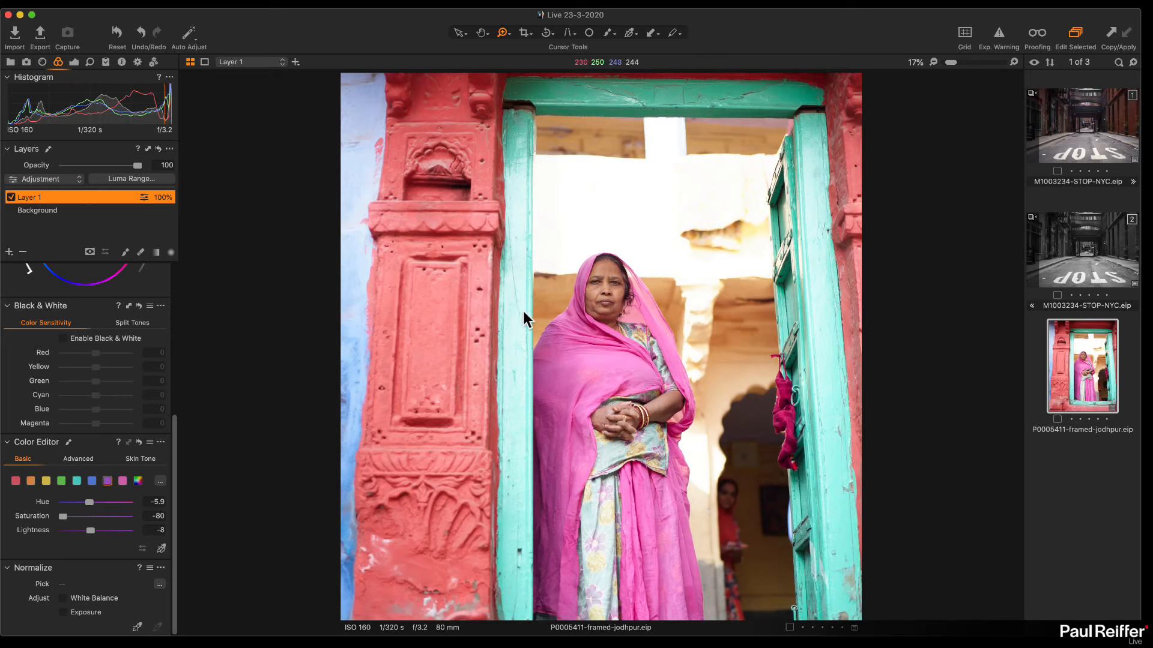
Switch off Layer 1 and add a second adjustment layer for another treatment of the beam's fringed edge
{"action": "scroll", "coordinate": [43, 333], "scroll_direction": "up", "scroll_amount": 10}
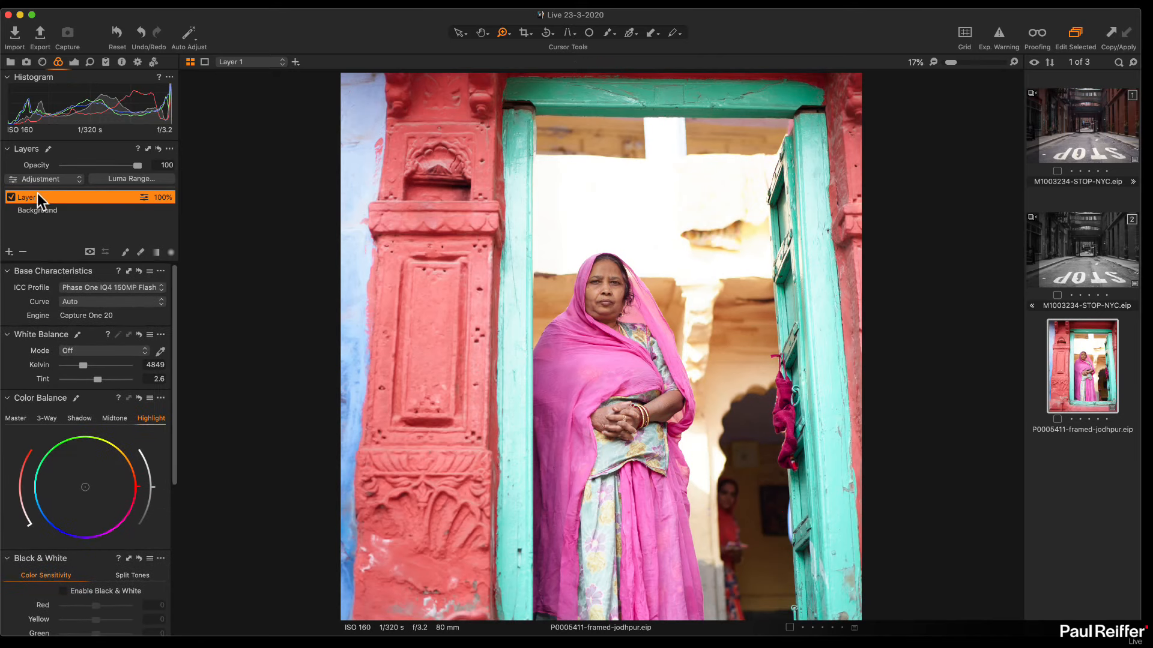
{"action": "left_click", "coordinate": [45, 209]}
{"action": "scroll", "coordinate": [108, 484], "scroll_direction": "down", "scroll_amount": 10}
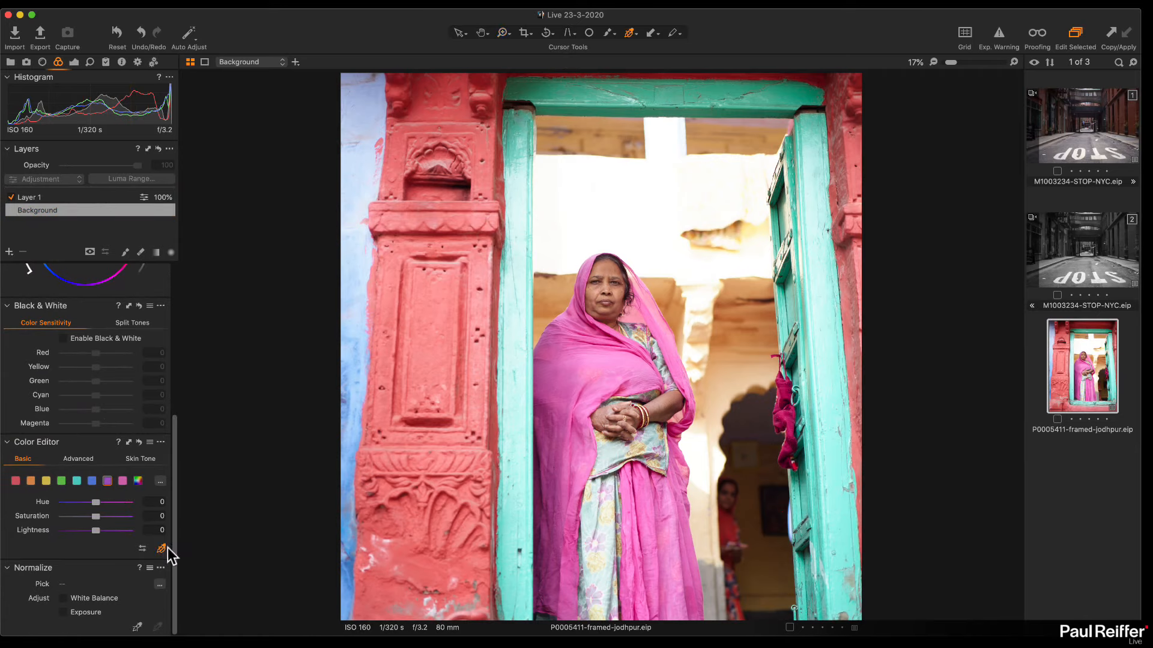
{"action": "key", "text": "z"}
{"action": "left_click_drag", "start_coordinate": [627, 94], "coordinate": [702, 141]}
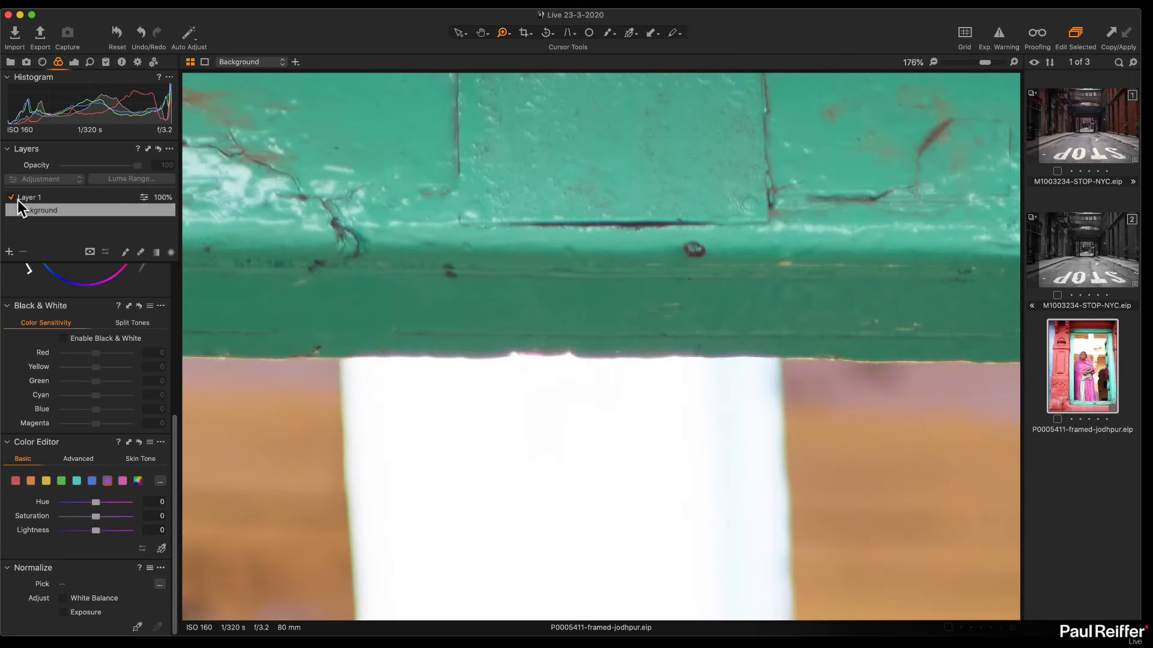
{"action": "left_click", "coordinate": [59, 211]}
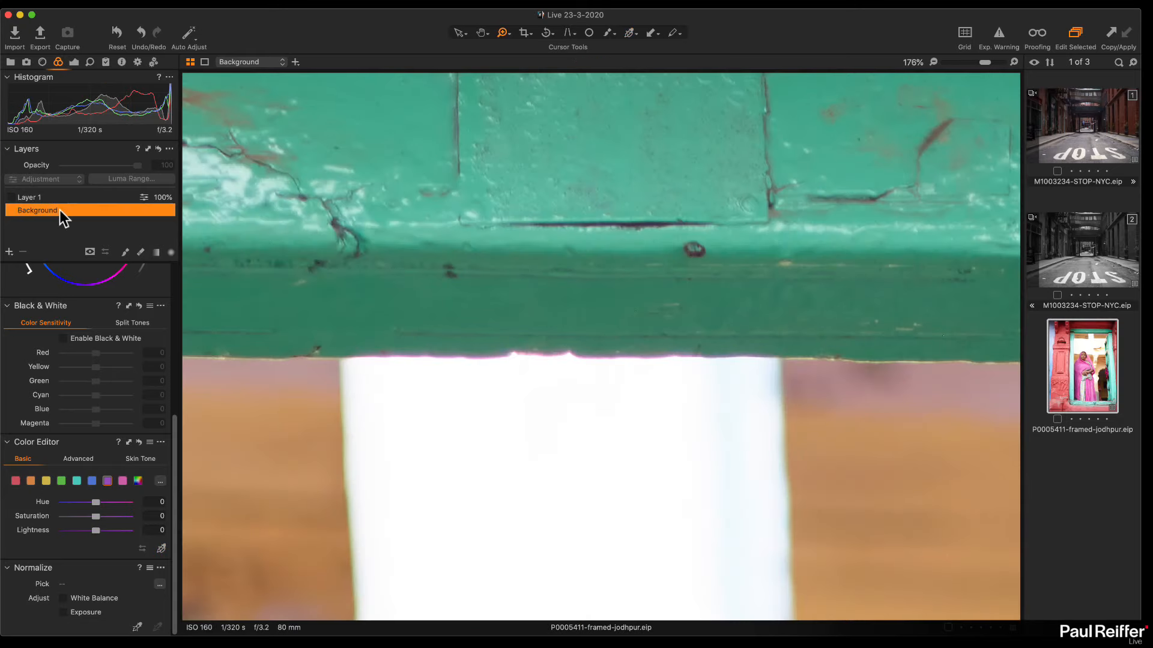
{"action": "left_click", "coordinate": [9, 252]}
{"action": "left_click", "coordinate": [587, 356]}
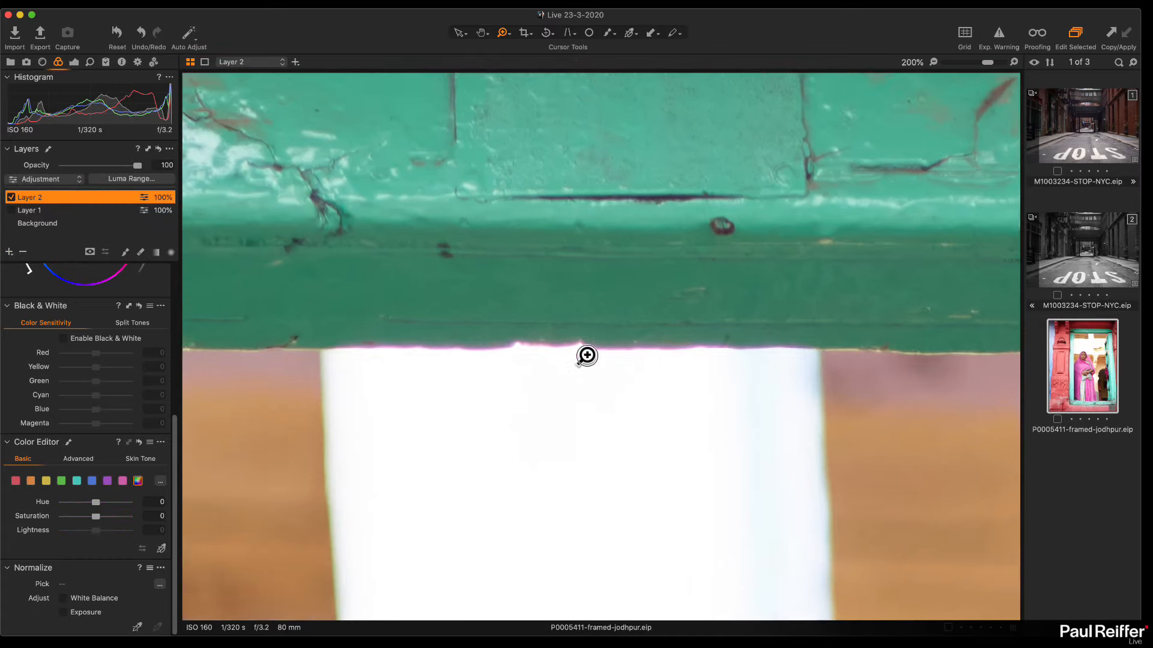
On Layer 2, desaturate the purple fringe under the green lintel with direct color editing: Hue -7.3, Saturation -75.5, Lightness -16.9
{"action": "left_click", "coordinate": [587, 355]}
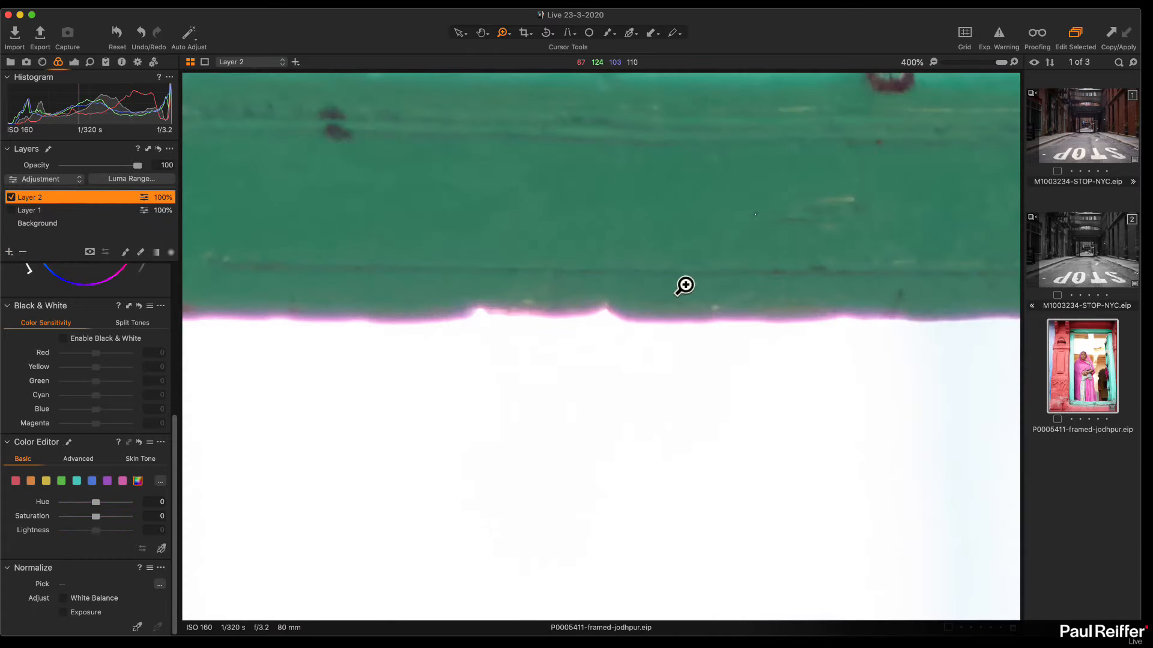
{"action": "right_click", "coordinate": [90, 208]}
{"action": "left_click", "coordinate": [111, 227]}
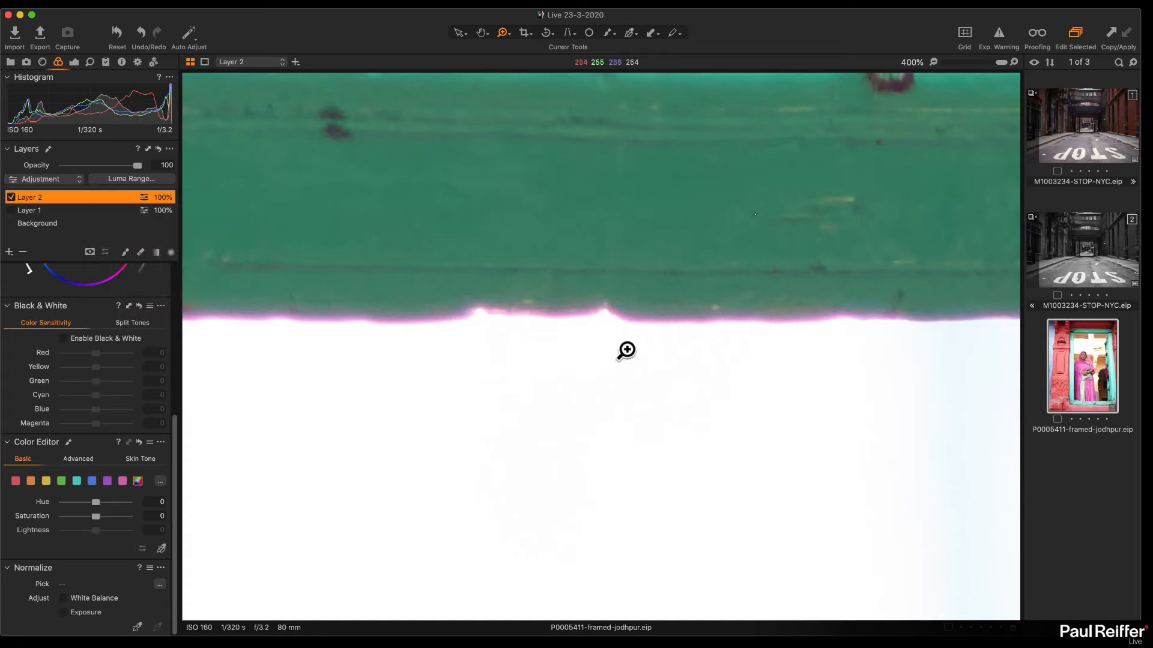
{"action": "left_click", "coordinate": [161, 548]}
{"action": "left_click", "coordinate": [625, 322]}
{"action": "left_click", "coordinate": [627, 323]}
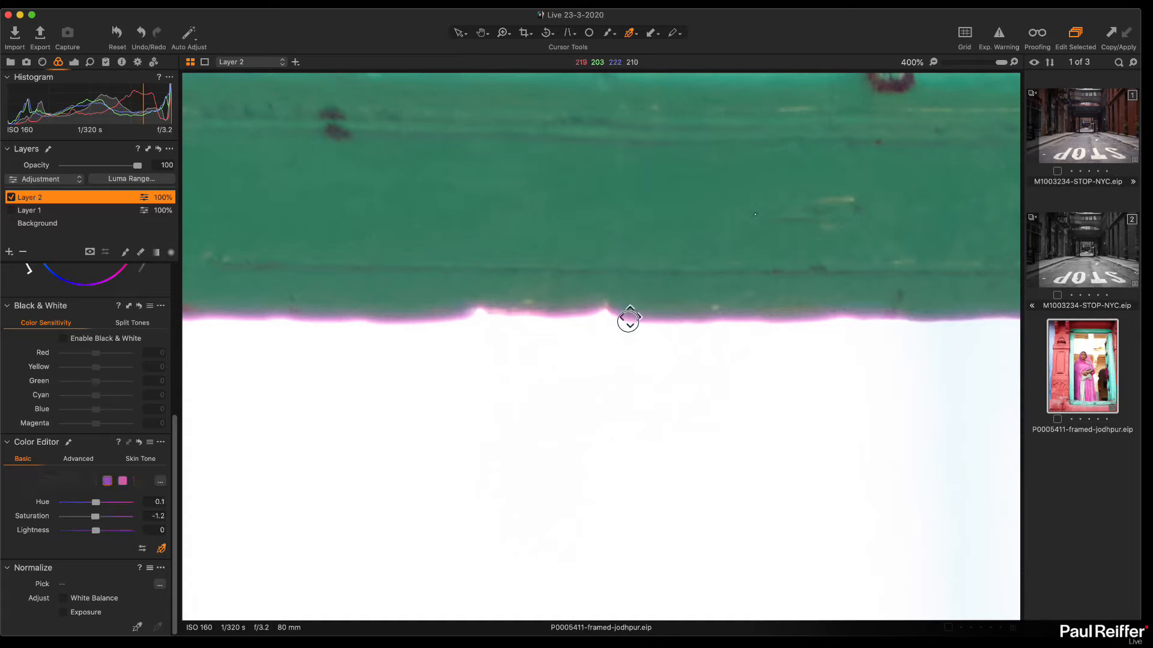
{"action": "left_click_drag", "start_coordinate": [628, 323], "coordinate": [533, 419]}
{"action": "left_click_drag", "start_coordinate": [532, 424], "coordinate": [474, 427]}
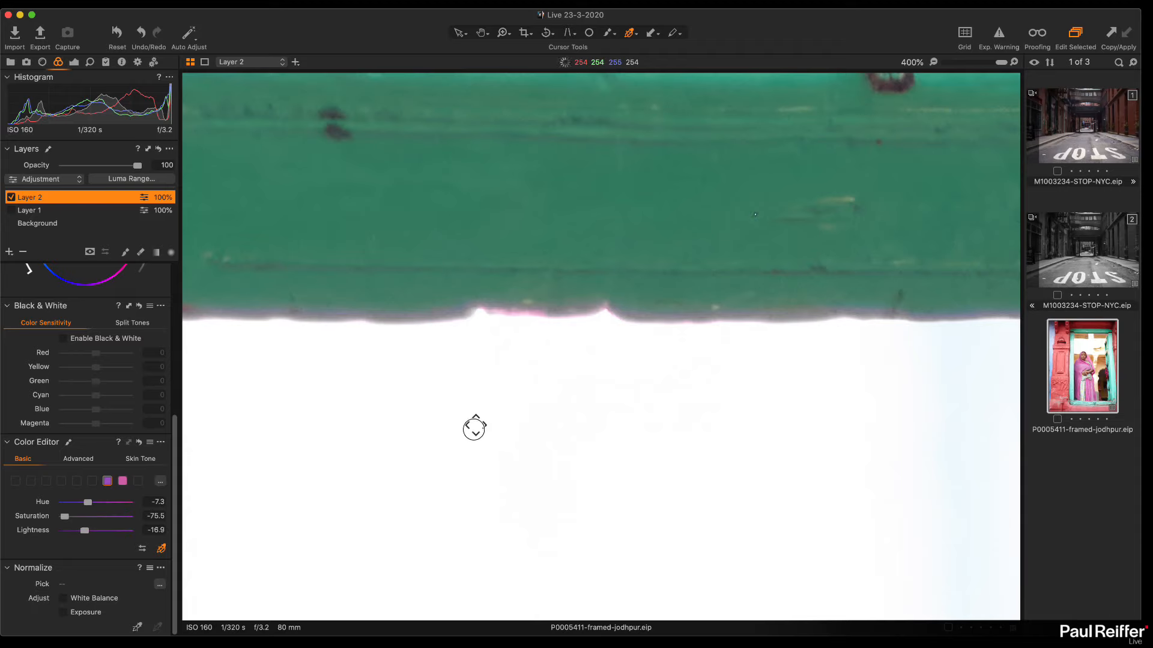
Compare the wider photo with Layer 2 switched off and on, examining the woman's pink sari and the door frame
{"action": "key", "text": "z"}
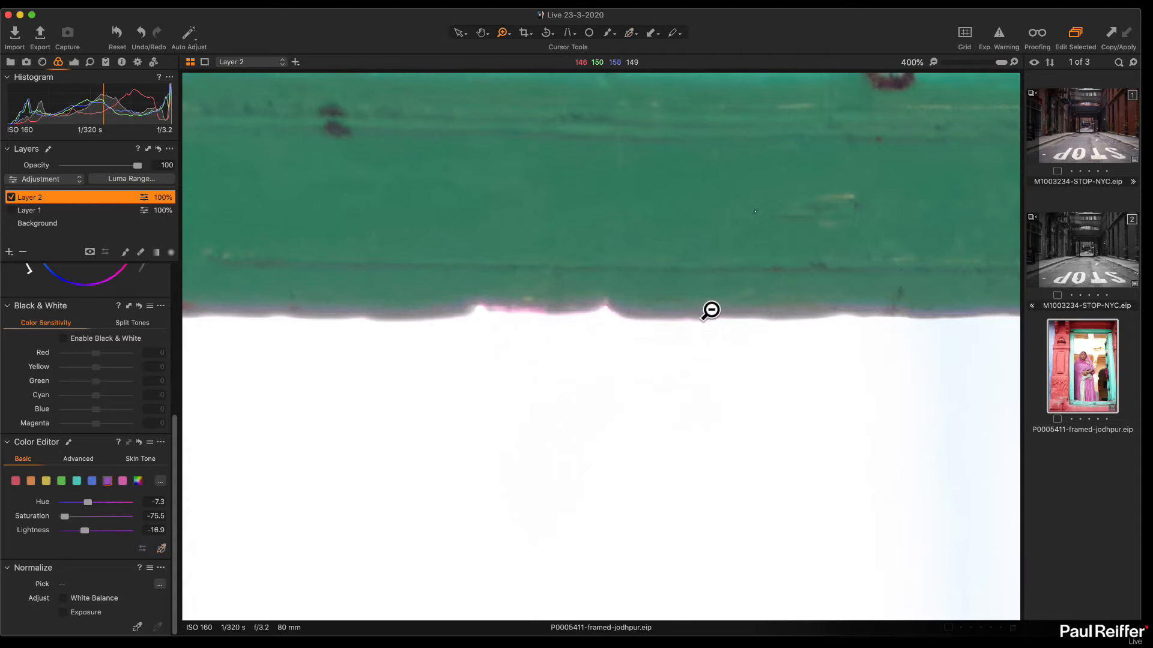
{"action": "left_click", "coordinate": [698, 313], "text": "alt"}
{"action": "left_click", "coordinate": [698, 314], "text": "alt"}
{"action": "left_click", "coordinate": [697, 313], "text": "alt"}
{"action": "left_click", "coordinate": [697, 313], "text": "alt"}
{"action": "left_click", "coordinate": [610, 395], "text": "alt"}
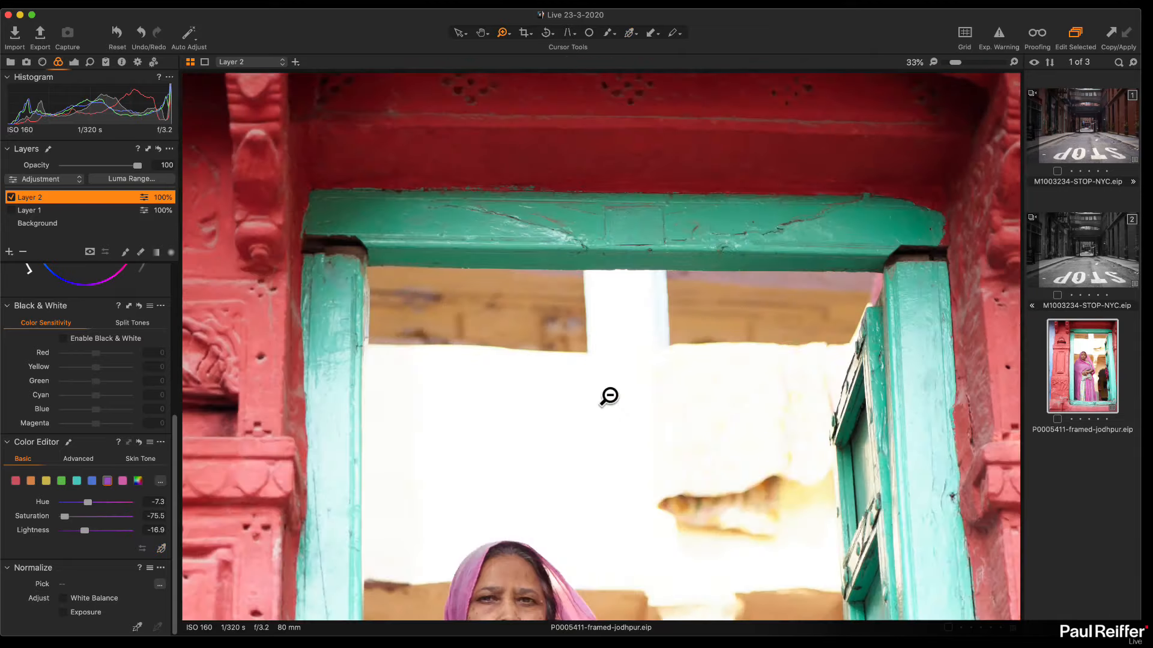
{"action": "left_click", "coordinate": [610, 395], "text": "alt"}
{"action": "left_click", "coordinate": [609, 395], "text": "alt"}
{"action": "left_click", "coordinate": [607, 483]}
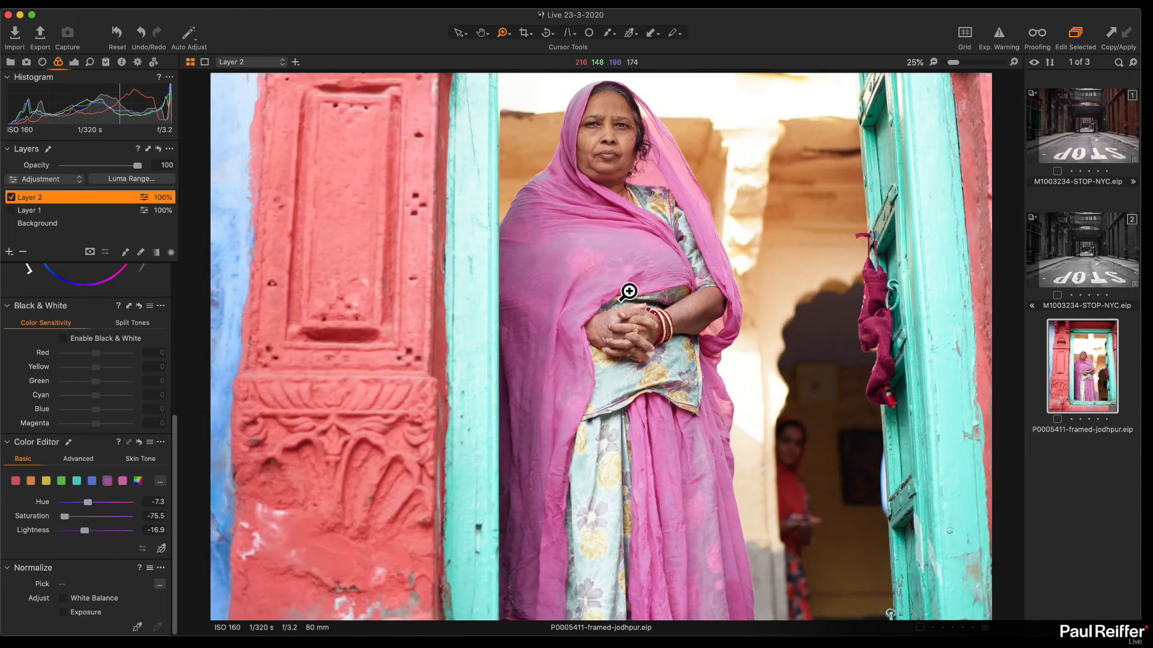
{"action": "left_click", "coordinate": [12, 198]}
{"action": "left_click", "coordinate": [12, 197]}
{"action": "left_click", "coordinate": [11, 197]}
{"action": "left_click", "coordinate": [11, 197]}
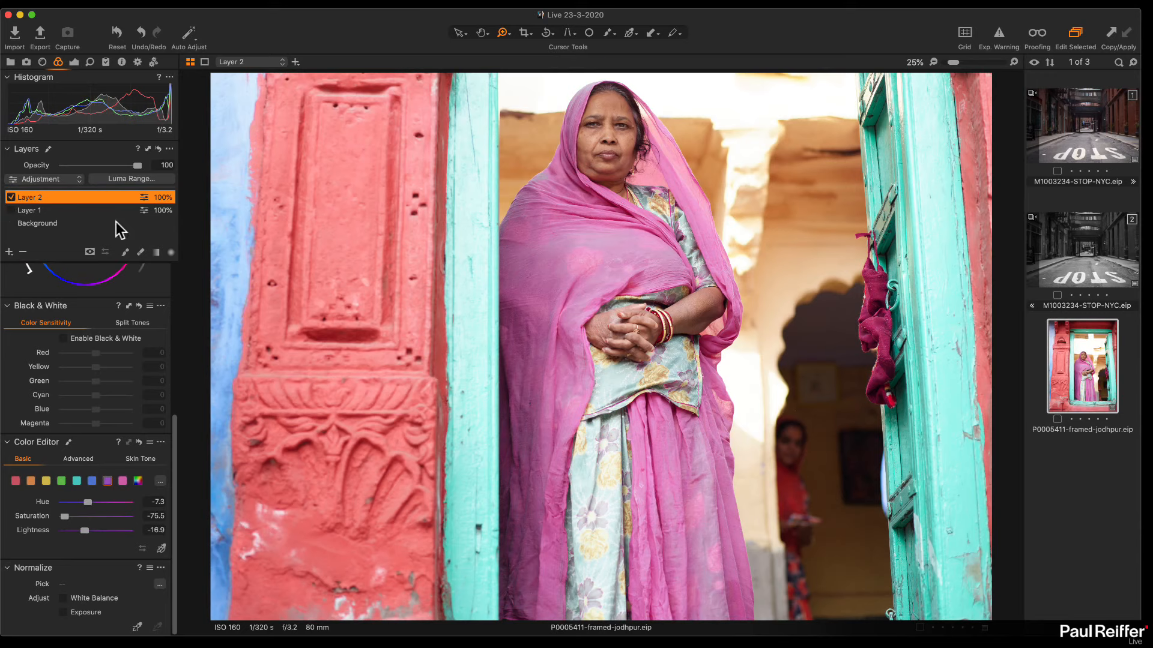
{"action": "left_click_drag", "start_coordinate": [695, 250], "coordinate": [652, 495]}
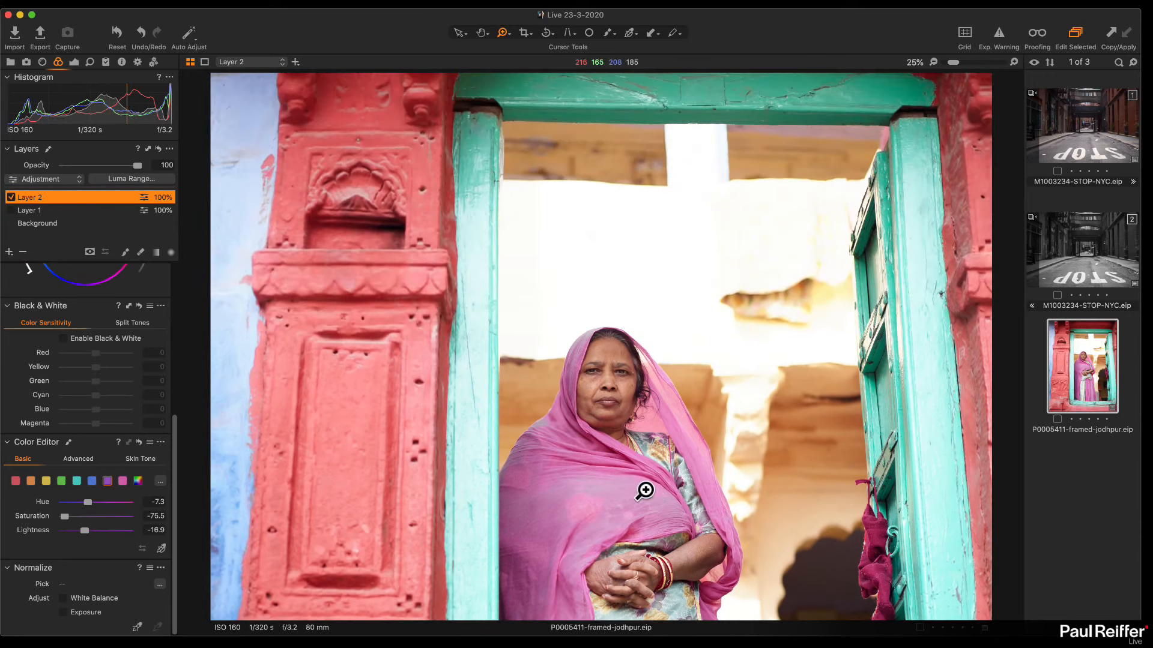
Display Layer 2's mask, and compare the photo with Layer 2 and Layer 1 each switched off
{"action": "key", "text": "m"}
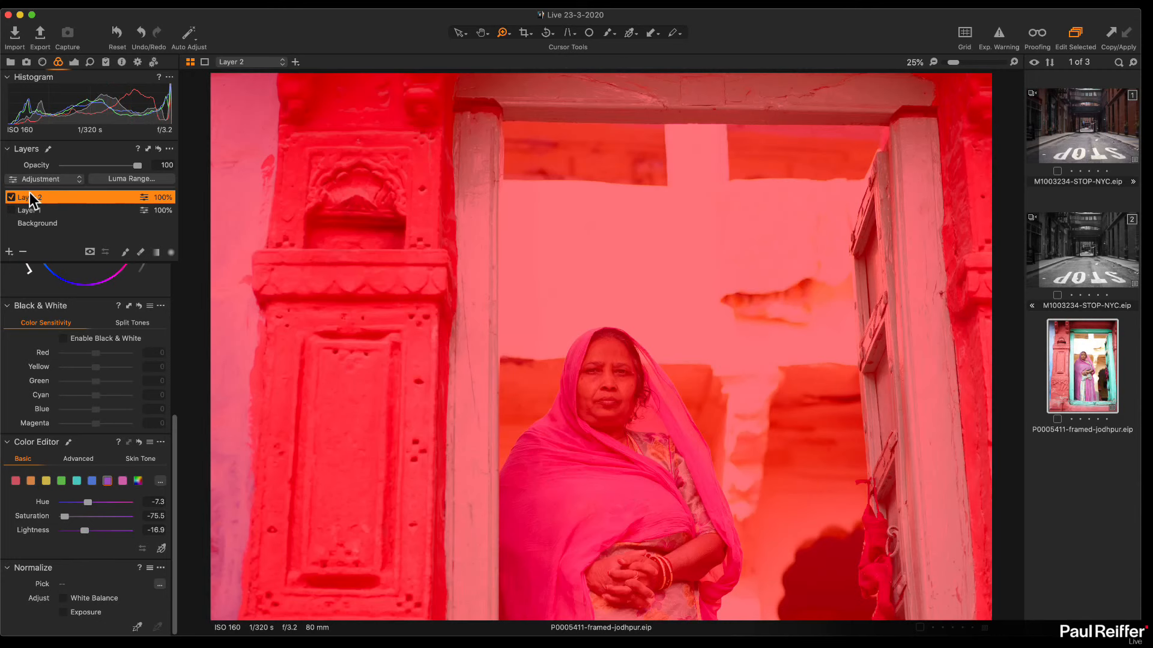
{"action": "left_click", "coordinate": [11, 197]}
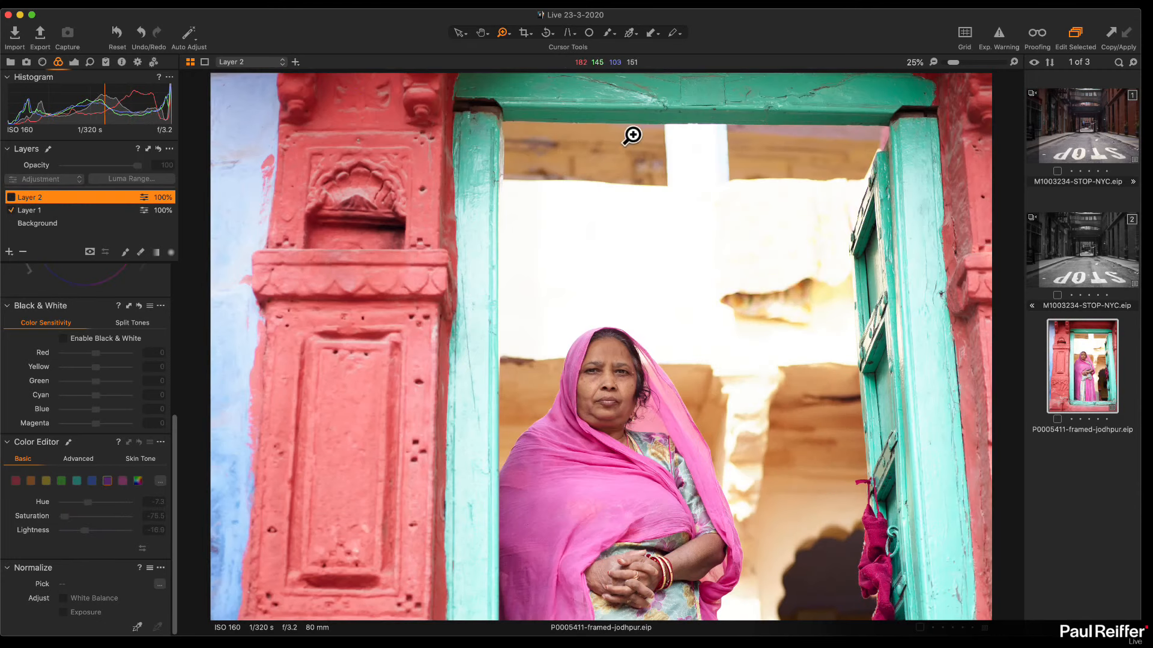
{"action": "left_click", "coordinate": [38, 210]}
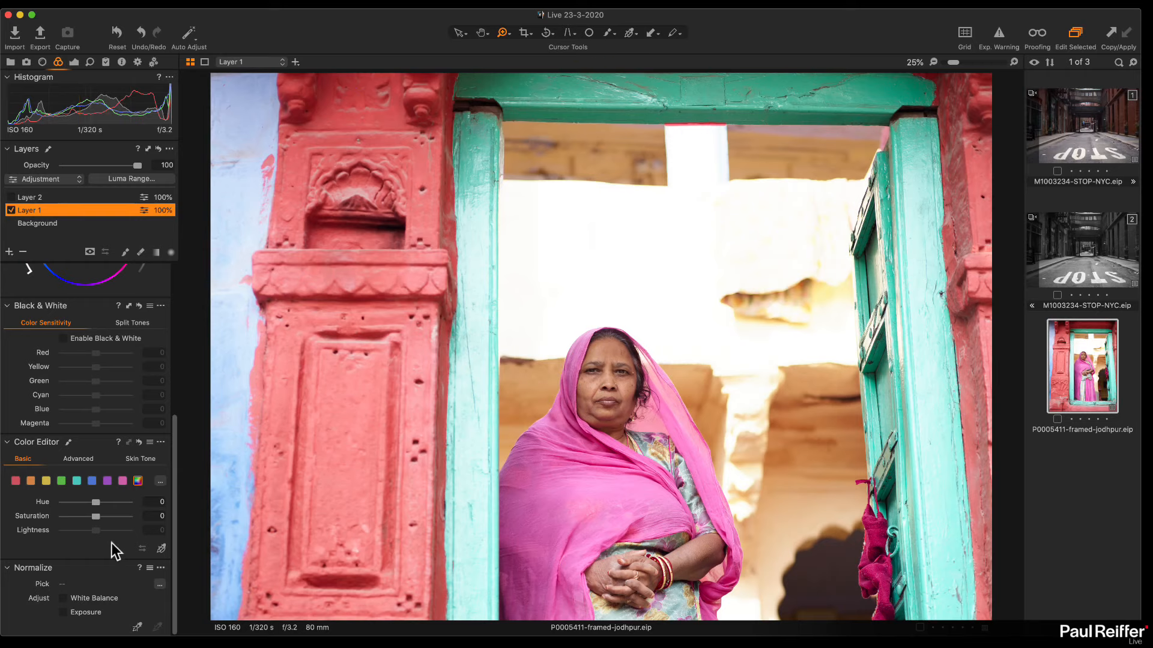
{"action": "left_click", "coordinate": [11, 210]}
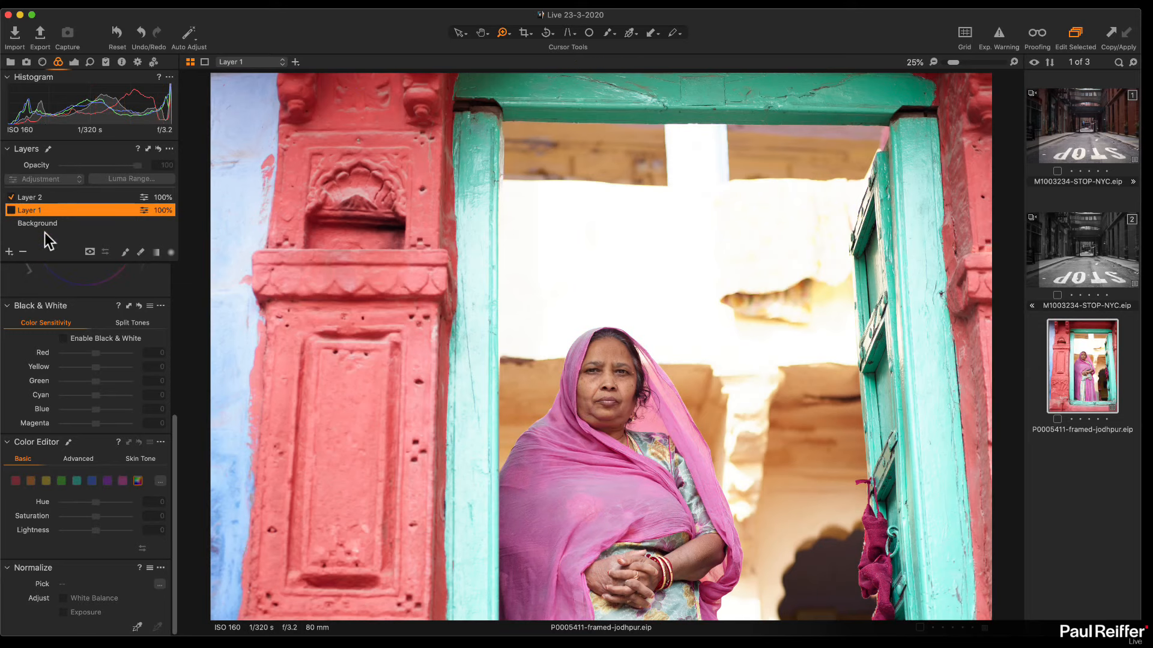
{"action": "left_click", "coordinate": [11, 210]}
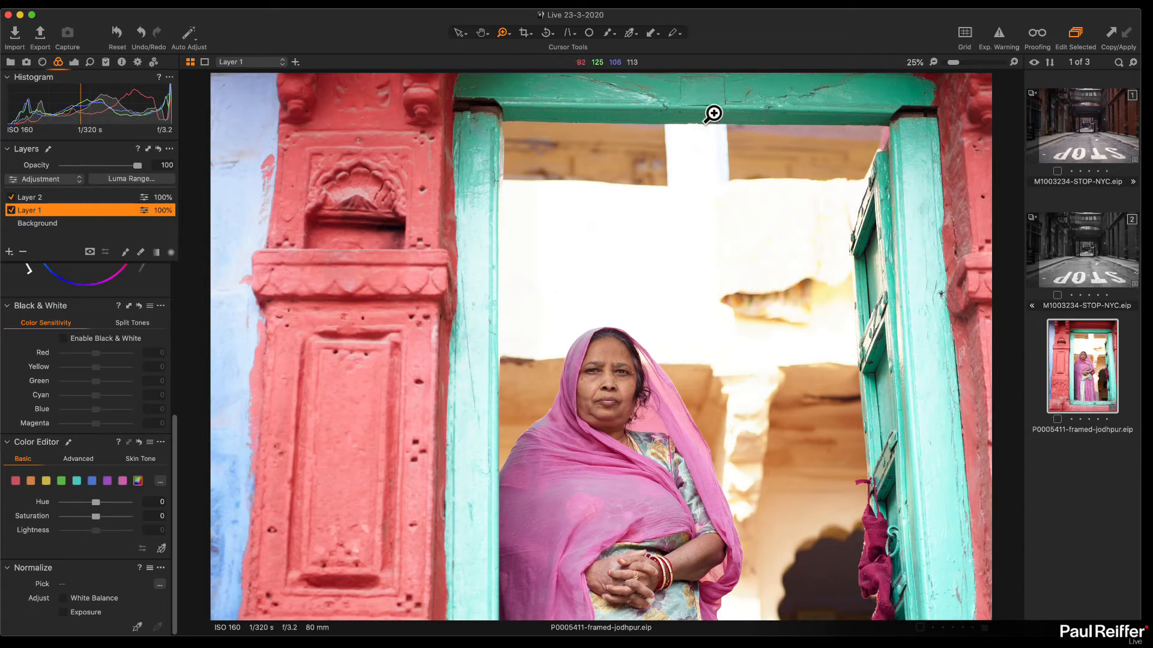
Turn off Layer 1 and Layer 2 while viewing the fringed lintel edge up close, and select the Background layer
{"action": "left_click", "coordinate": [764, 166]}
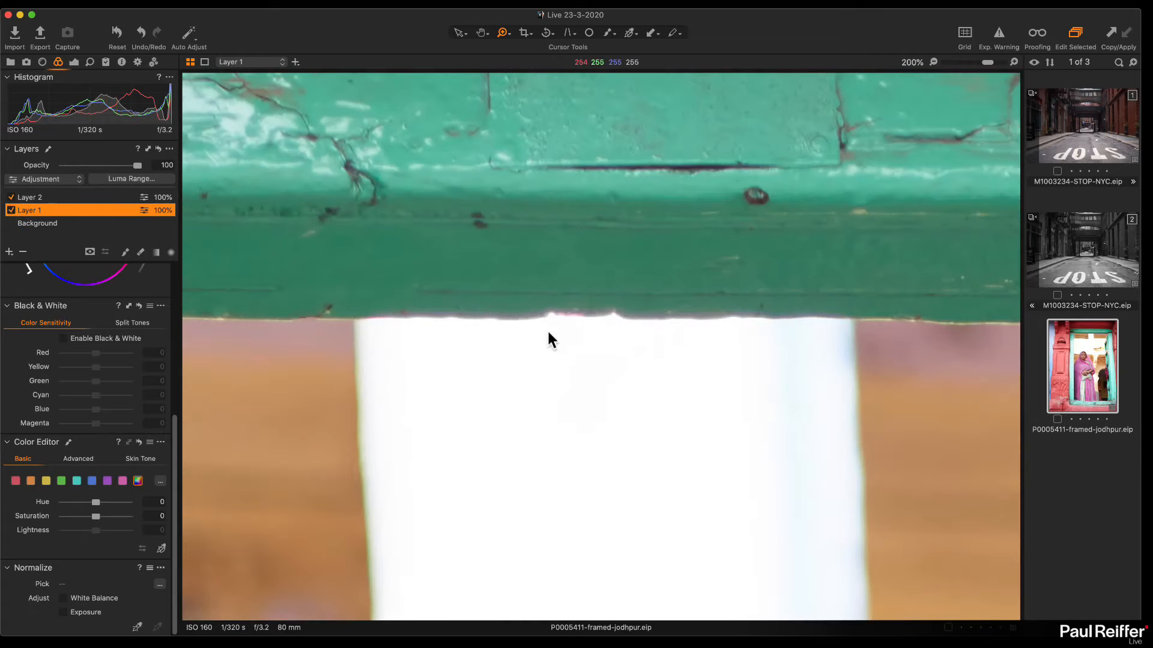
{"action": "left_click", "coordinate": [550, 339]}
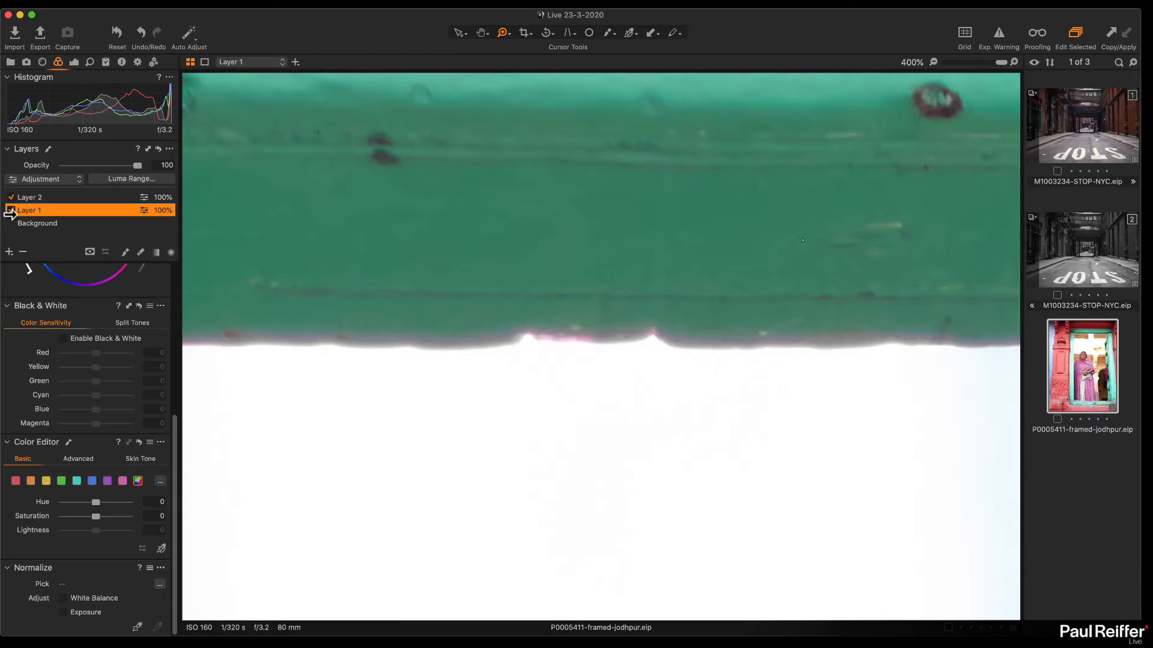
{"action": "left_click", "coordinate": [10, 210]}
{"action": "left_click", "coordinate": [10, 197]}
{"action": "left_click", "coordinate": [54, 224]}
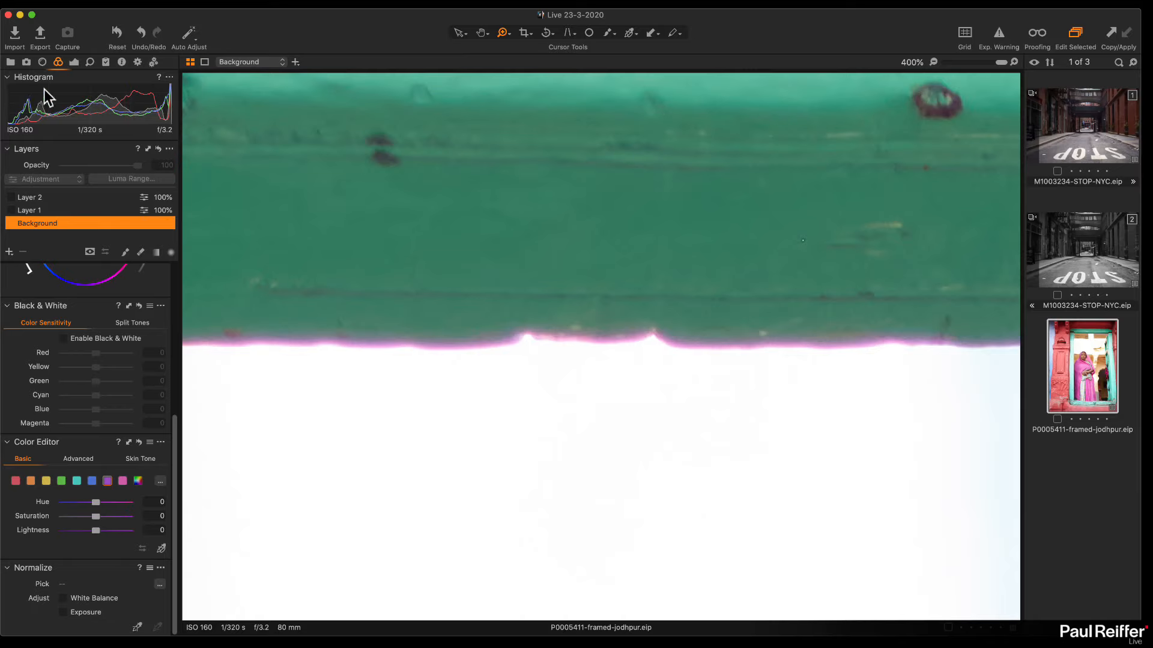
Review the lens profile choices, enable Diffraction Correction, and set the purple fringing Defringe amount to 99
{"action": "left_click", "coordinate": [42, 63]}
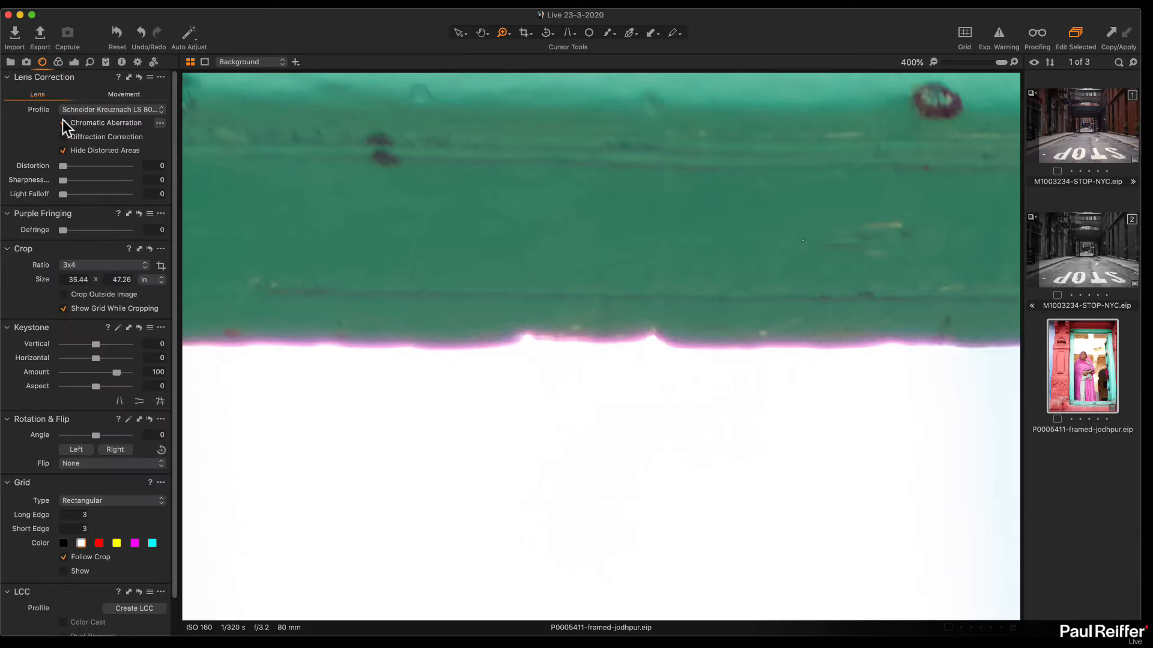
{"action": "left_click", "coordinate": [102, 110]}
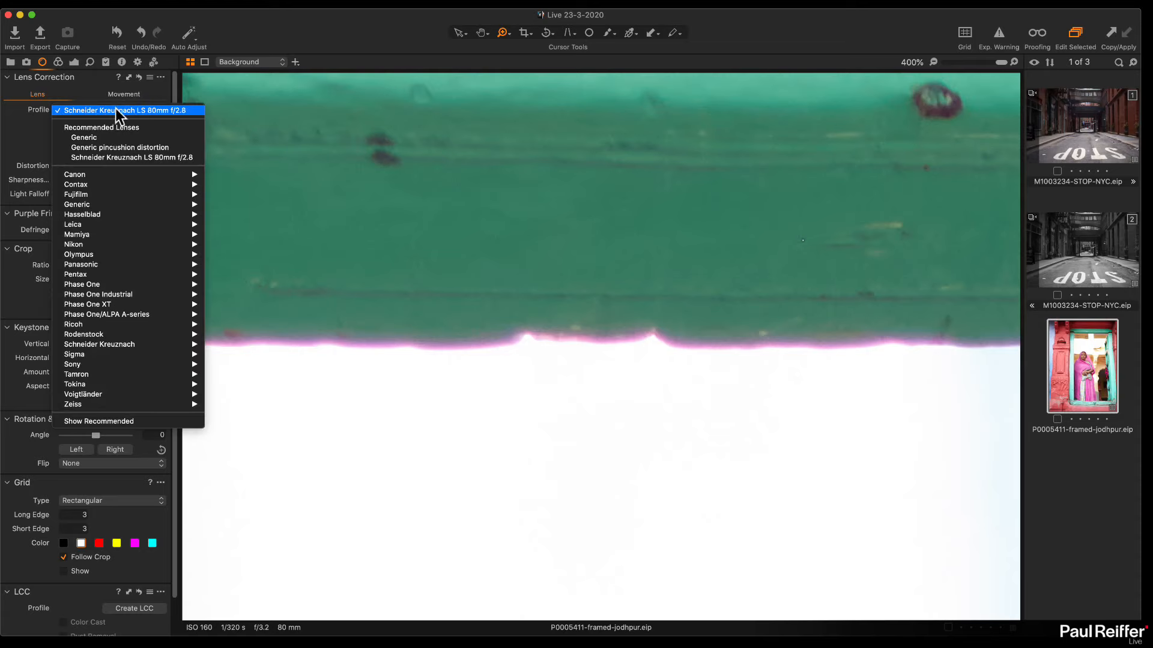
{"action": "mouse_move", "coordinate": [111, 175]}
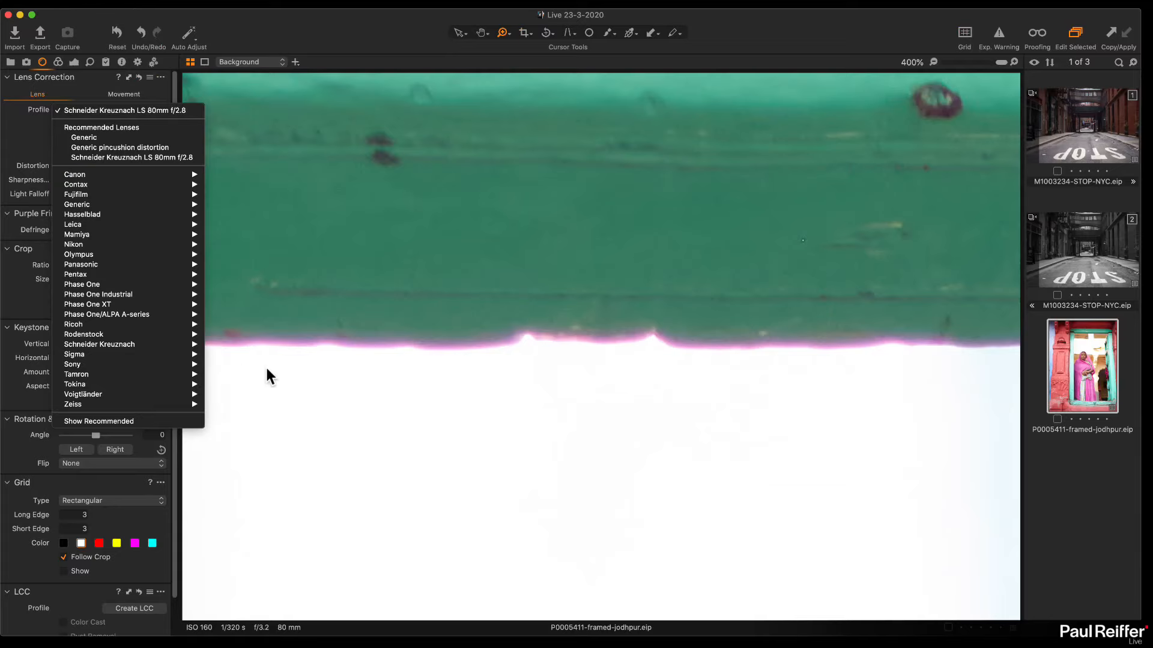
{"action": "mouse_move", "coordinate": [127, 175]}
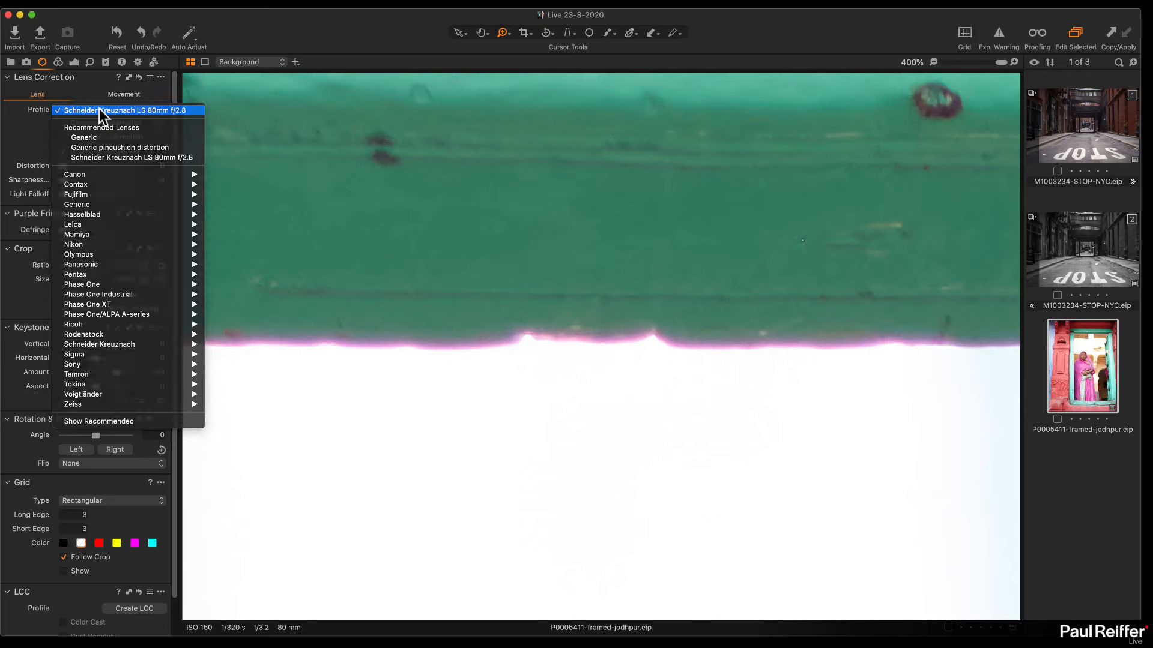
{"action": "left_click", "coordinate": [219, 87]}
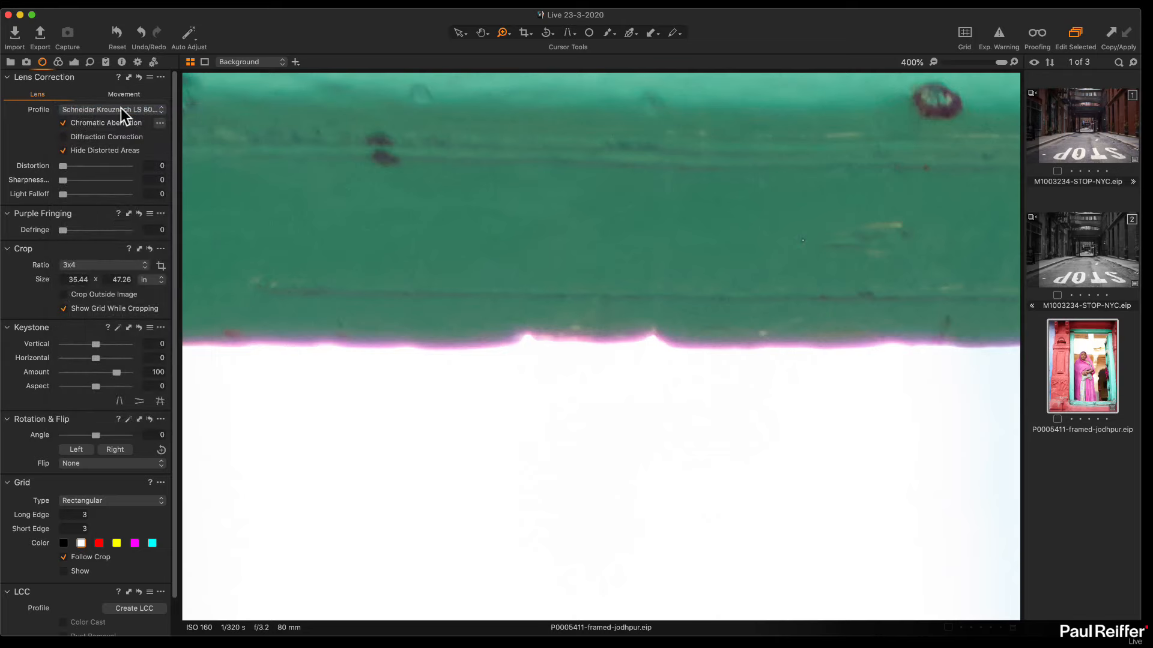
{"action": "left_click", "coordinate": [130, 111]}
{"action": "left_click", "coordinate": [53, 141]}
{"action": "left_click_drag", "start_coordinate": [64, 232], "coordinate": [128, 237]}
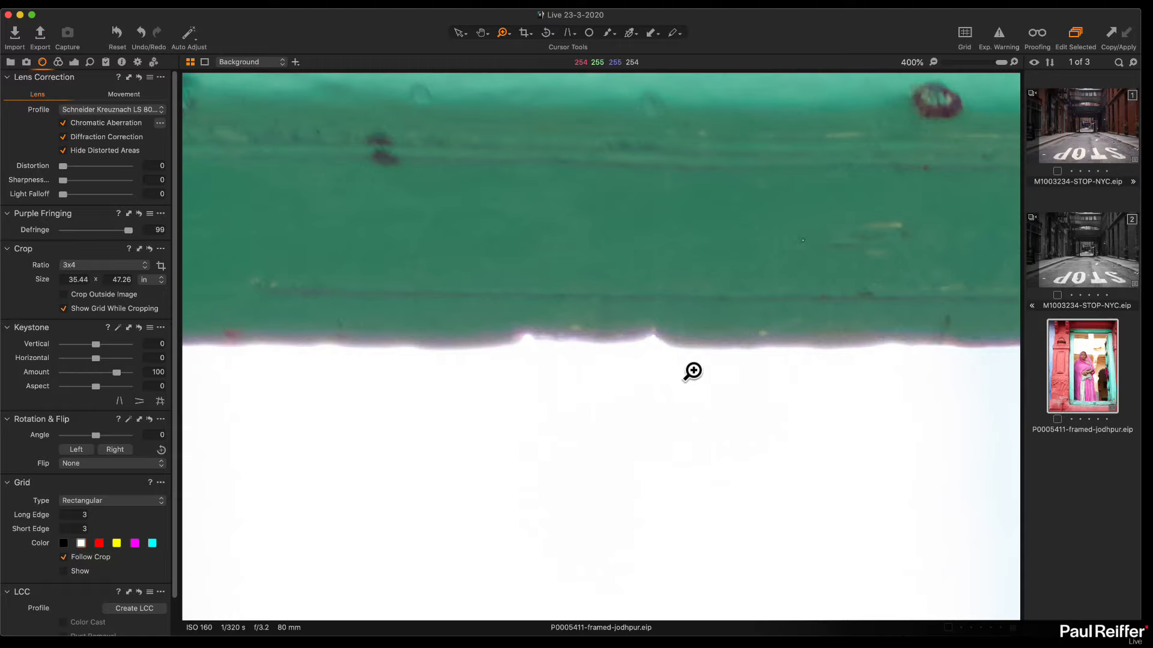
Examine the defringed lintel edge and the whole photo fitted to the viewer
{"action": "left_click", "coordinate": [466, 334], "text": "alt"}
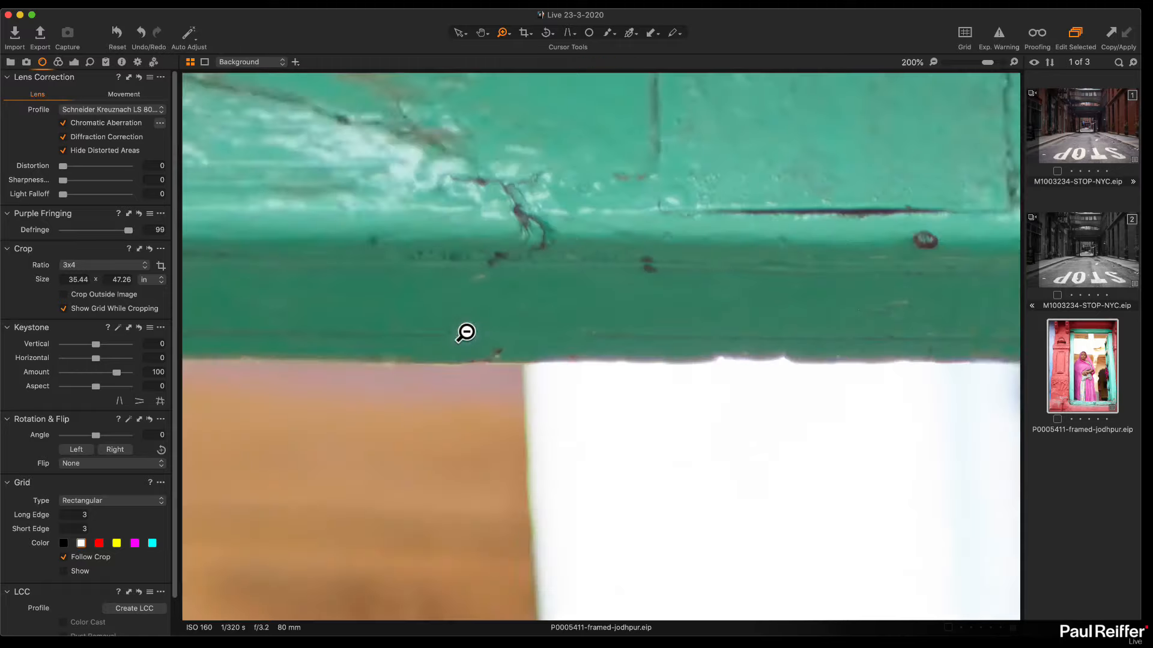
{"action": "left_click", "coordinate": [467, 333], "text": "alt"}
{"action": "left_click", "coordinate": [771, 437], "text": "alt"}
{"action": "left_click", "coordinate": [770, 437], "text": "alt"}
{"action": "left_click", "coordinate": [572, 353], "text": "alt"}
{"action": "left_click", "coordinate": [554, 337], "text": "alt"}
{"action": "left_click", "coordinate": [551, 337], "text": "alt"}
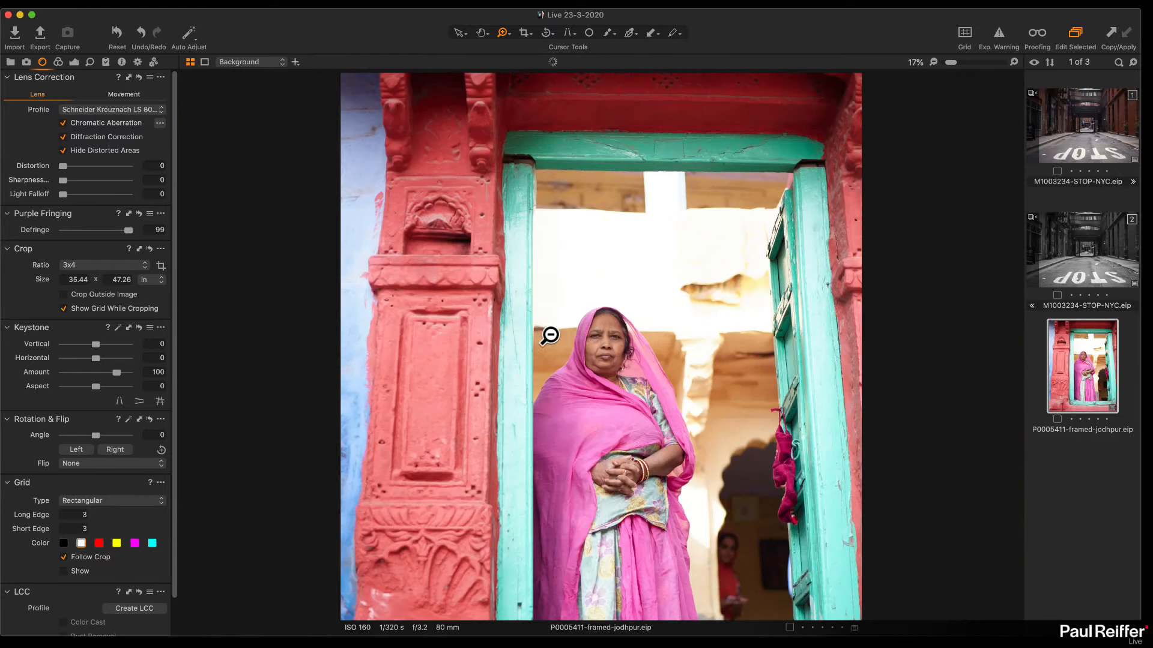
{"action": "left_click", "coordinate": [607, 380], "text": "alt"}
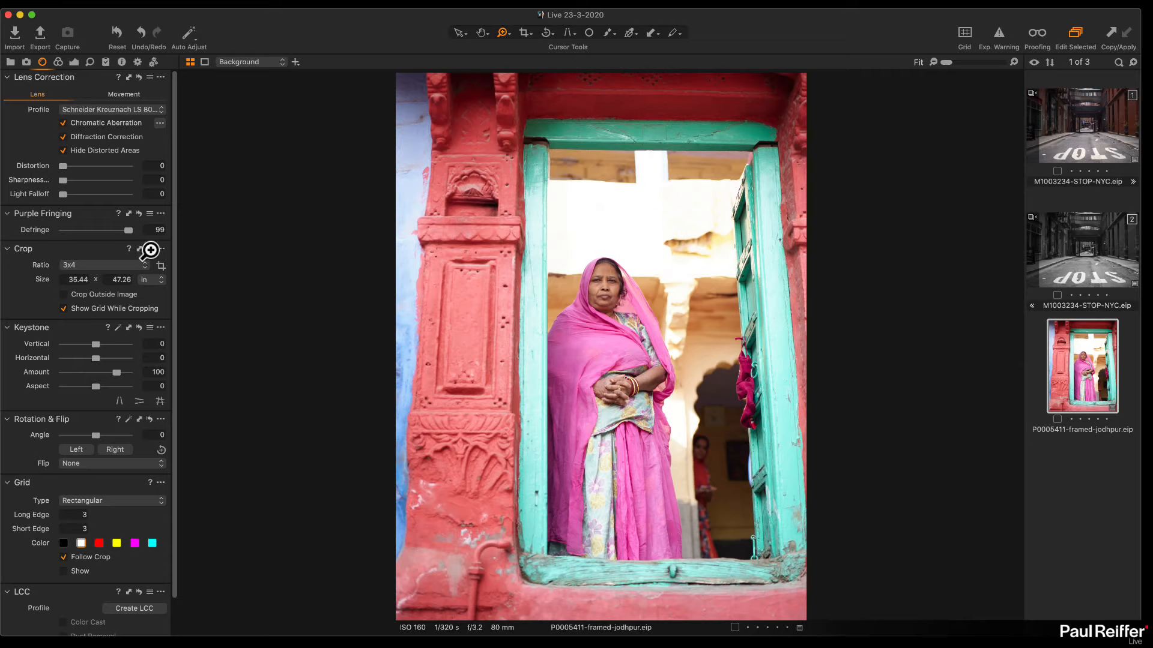
Change the lens profile to Phase One Digital AF 28mm and try a Distortion correction of 90 before returning it to 0
{"action": "left_click", "coordinate": [125, 109]}
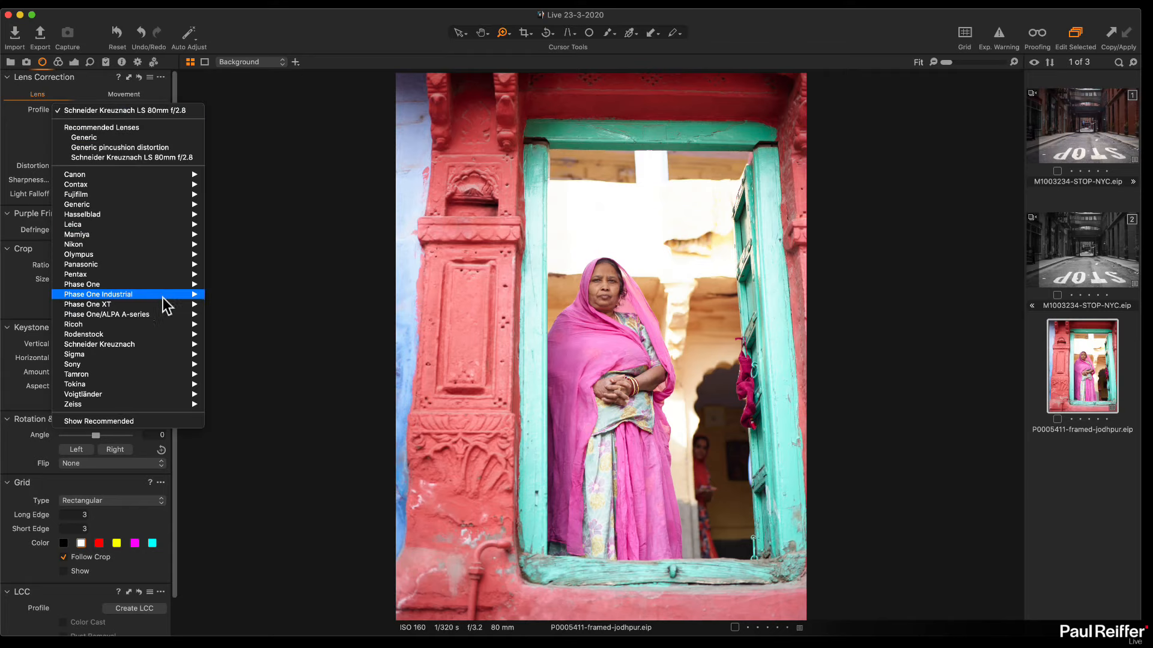
{"action": "mouse_move", "coordinate": [161, 287]}
{"action": "left_click", "coordinate": [317, 295]}
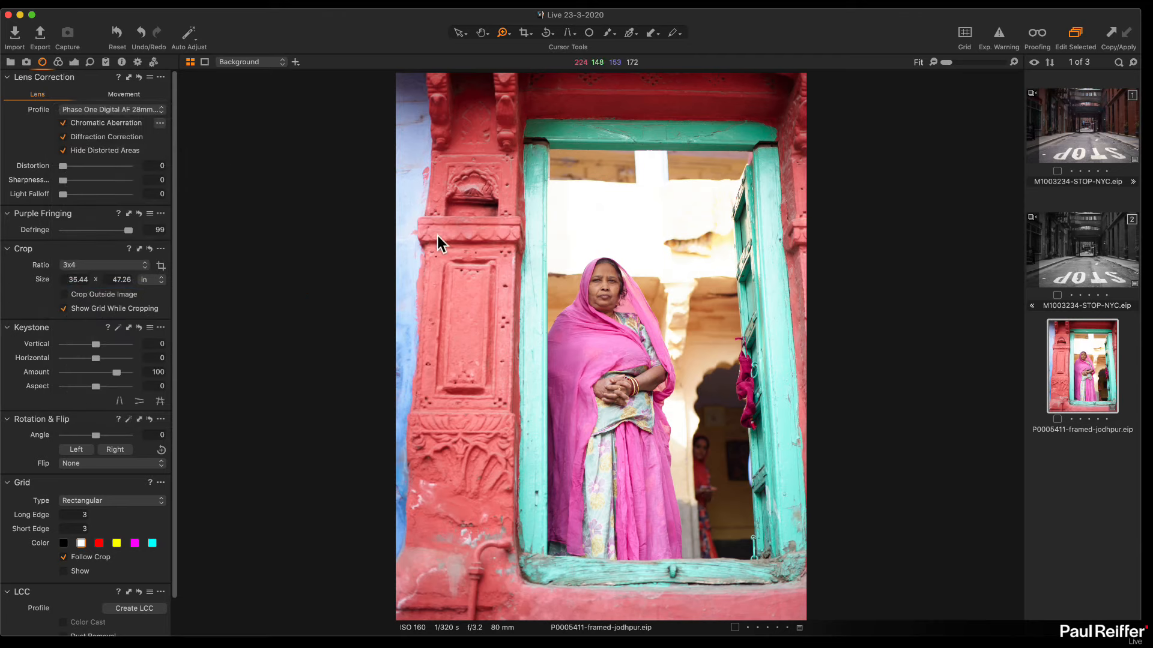
{"action": "left_click_drag", "start_coordinate": [64, 171], "coordinate": [113, 174]}
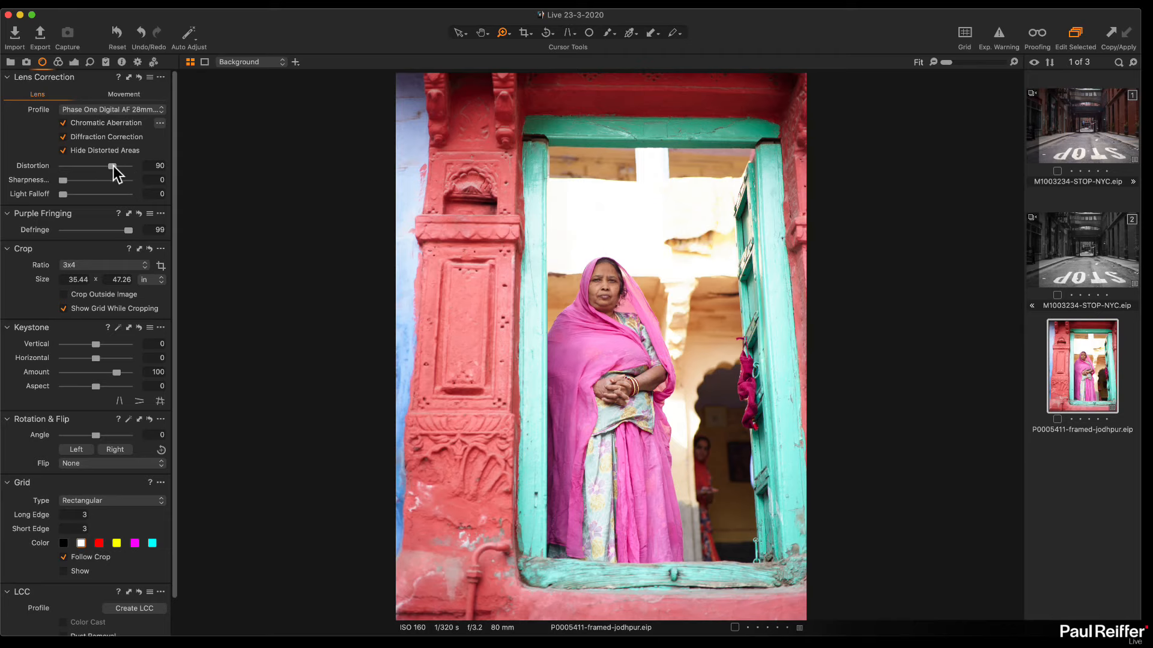
{"action": "left_click_drag", "start_coordinate": [113, 166], "coordinate": [18, 166]}
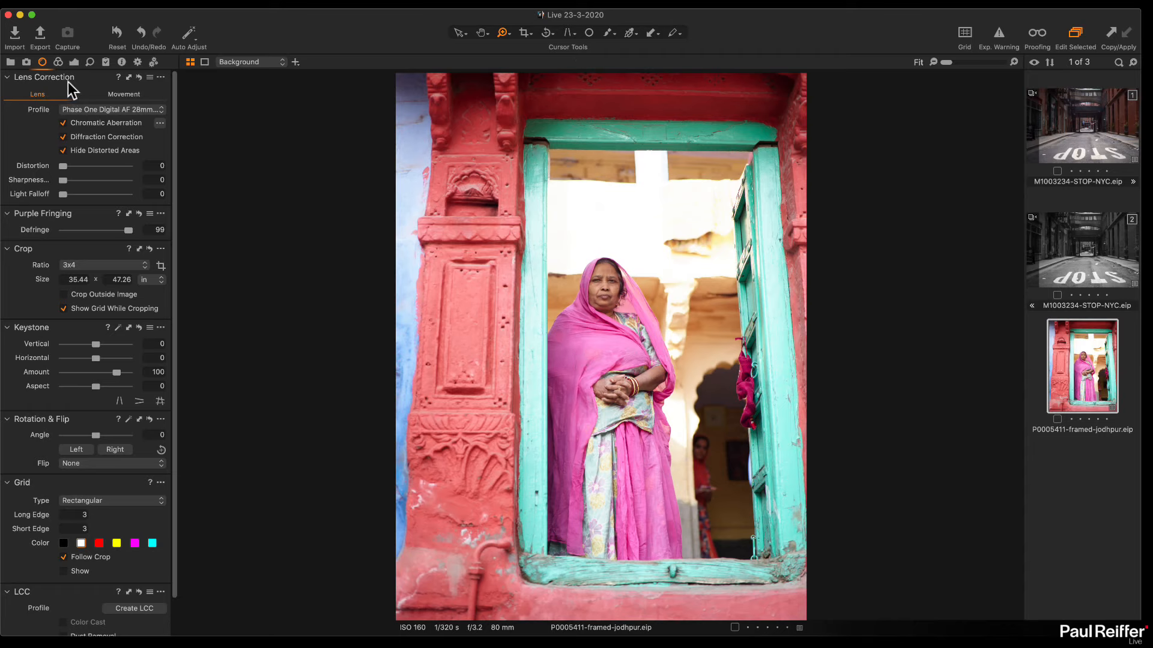
Set Clarity to 26 with the Natural method on the Background, and examine the woman's clothing and face up close
{"action": "left_click", "coordinate": [74, 63]}
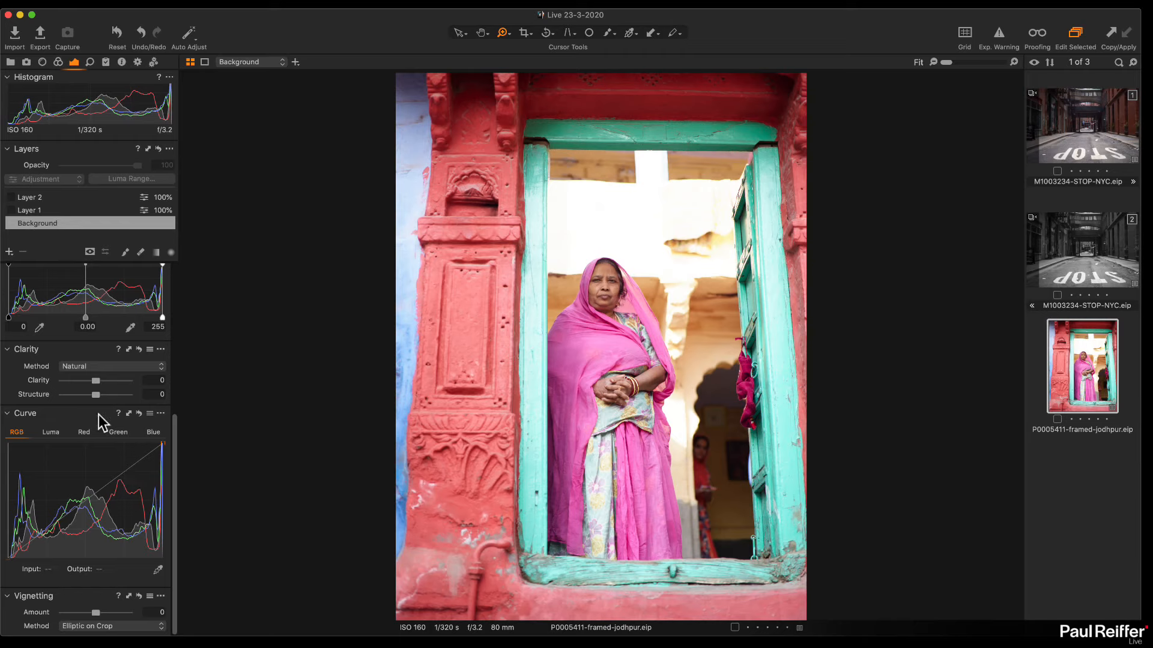
{"action": "left_click_drag", "start_coordinate": [96, 383], "coordinate": [104, 384]}
{"action": "left_click", "coordinate": [485, 399]}
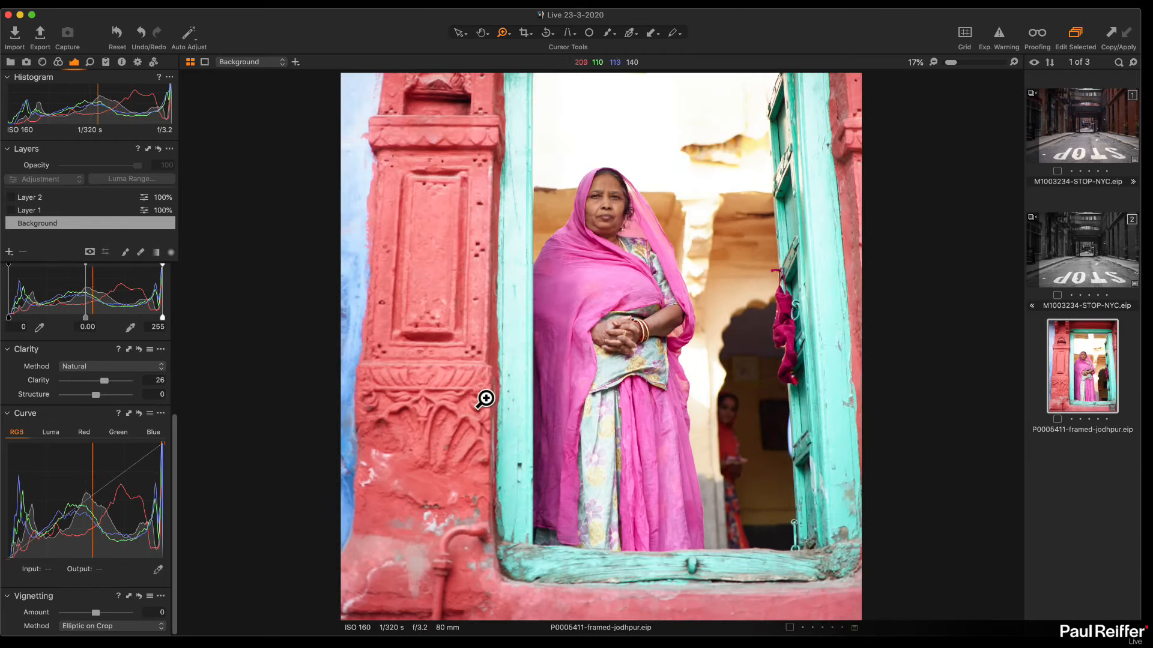
{"action": "left_click", "coordinate": [431, 317]}
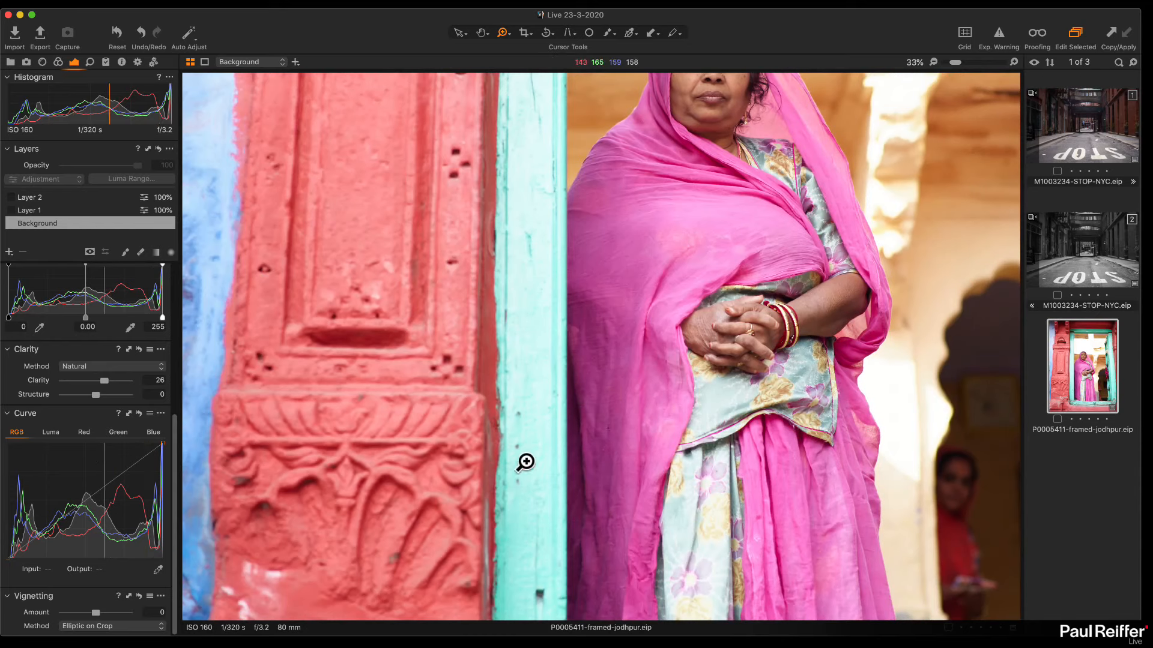
{"action": "left_click", "coordinate": [726, 316]}
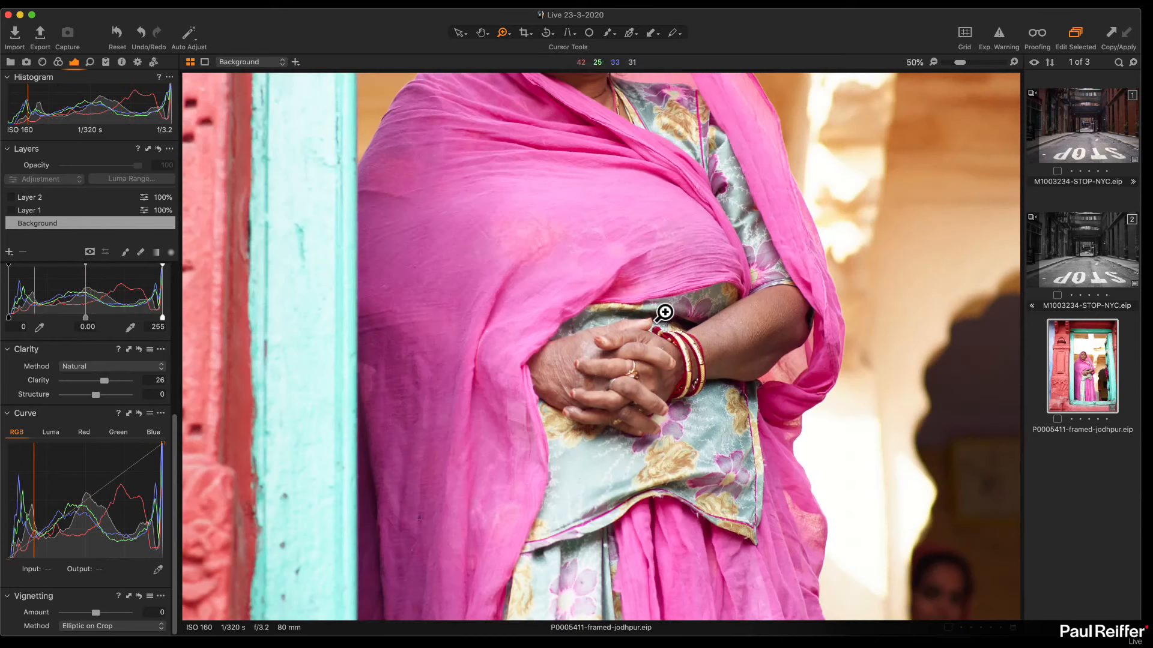
{"action": "left_click_drag", "start_coordinate": [664, 311], "coordinate": [683, 626]}
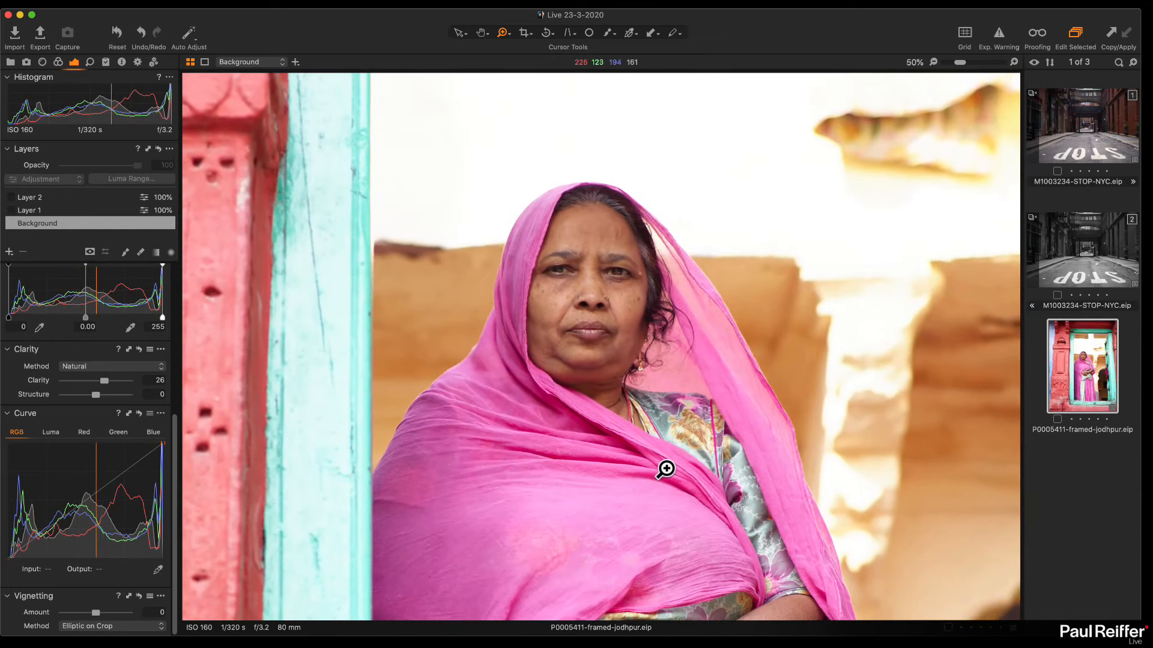
Set the Background's Saturation to 11 for the whole doorway portrait
{"action": "scroll", "coordinate": [675, 467], "scroll_direction": "down", "scroll_amount": 4}
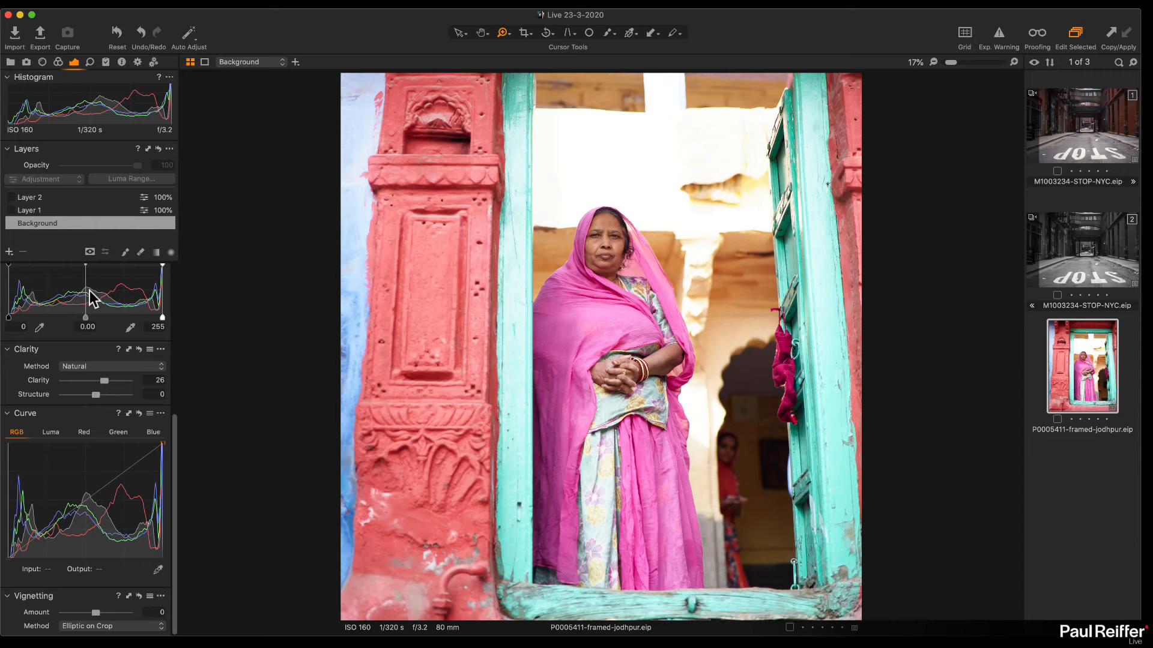
{"action": "scroll", "coordinate": [89, 297], "scroll_direction": "up", "scroll_amount": 5}
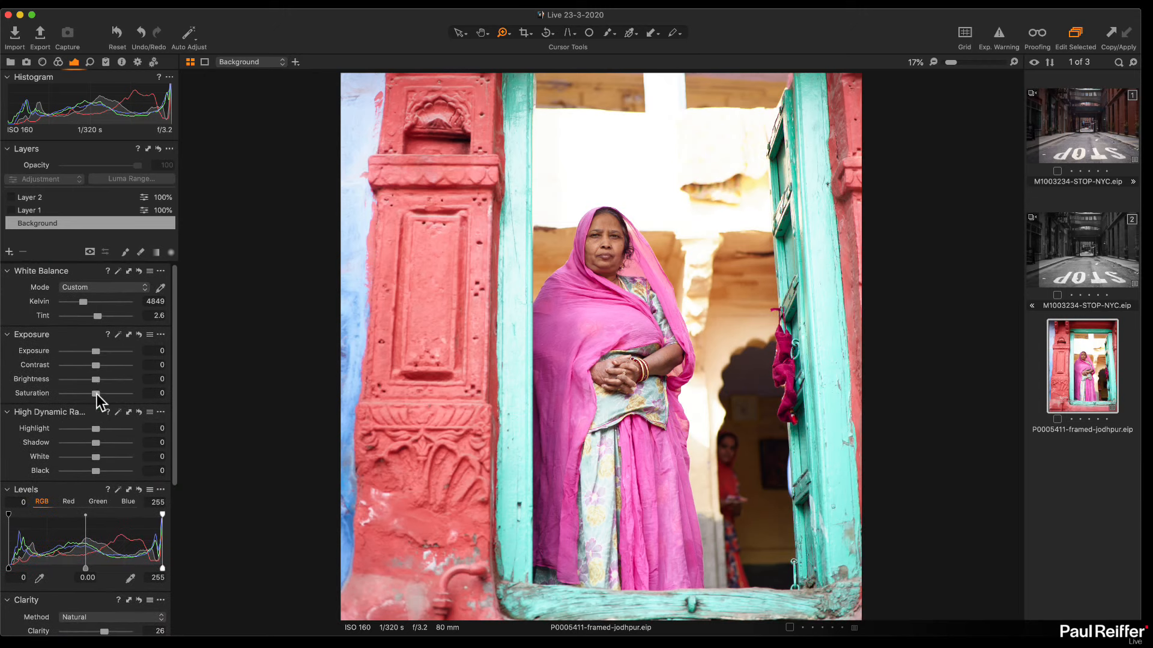
{"action": "left_click_drag", "start_coordinate": [96, 393], "coordinate": [98, 396]}
{"action": "left_click_drag", "start_coordinate": [100, 395], "coordinate": [99, 394]}
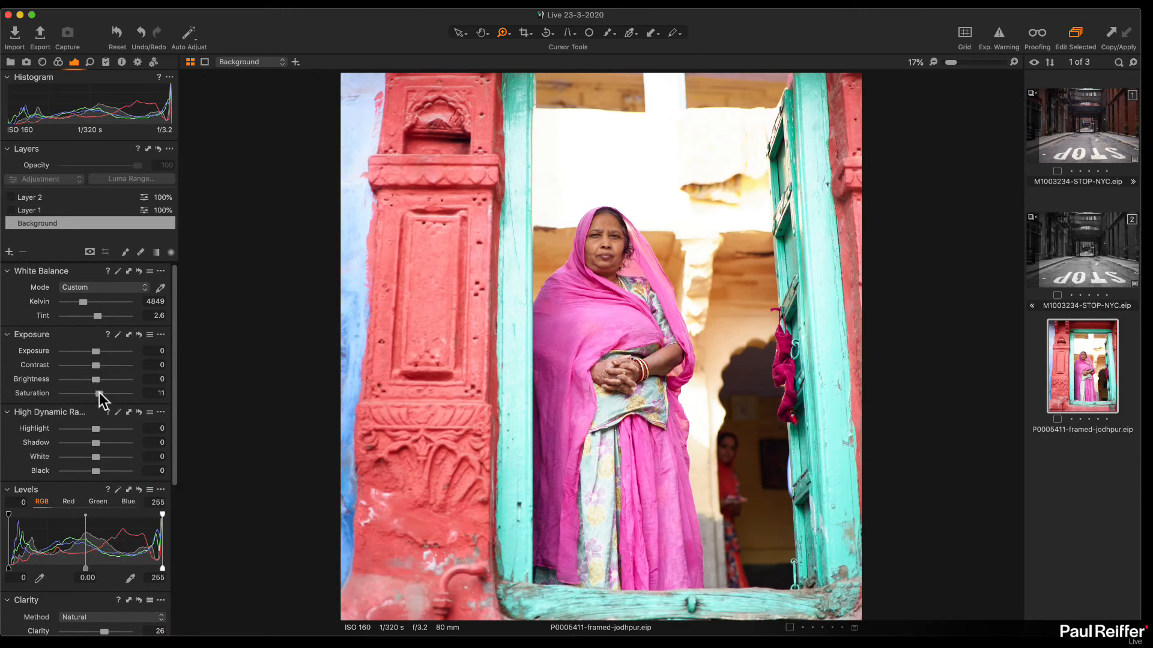
Try Exposure values of 0.75 and -3.32 on the Background, resetting Exposure to 0 after each
{"action": "mouse_move", "coordinate": [95, 352]}
{"action": "left_mouse_down"}
{"action": "mouse_move", "coordinate": [66, 352]}
{"action": "mouse_move", "coordinate": [150, 355]}
{"action": "mouse_move", "coordinate": [103, 354]}
{"action": "left_mouse_up"}
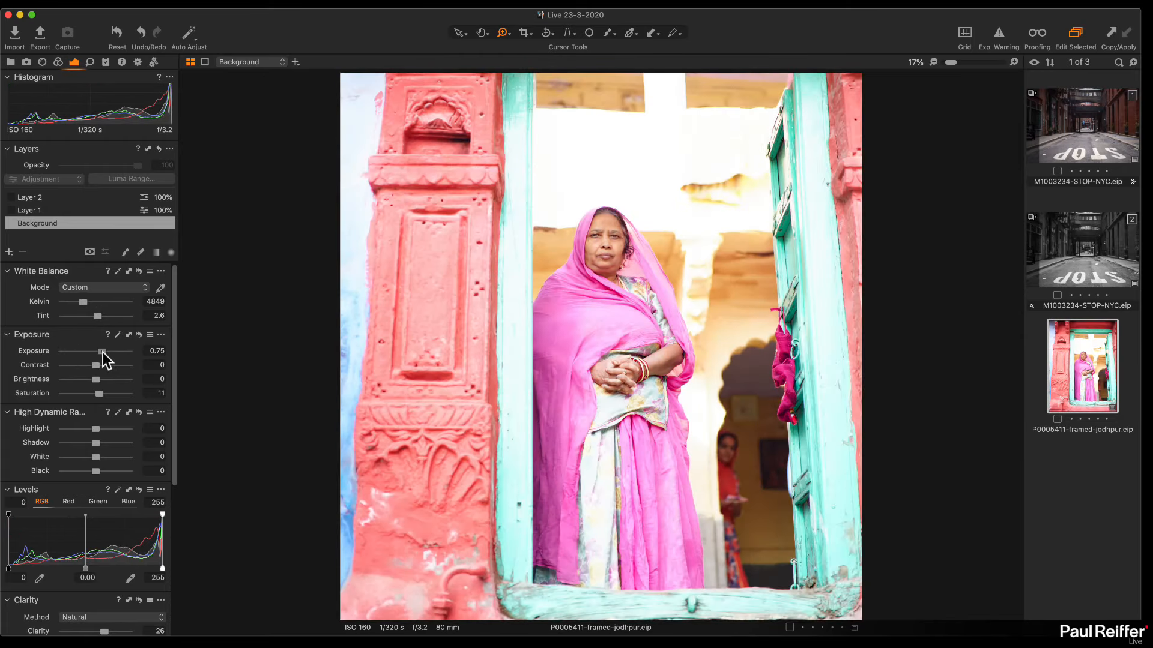
{"action": "double_click", "coordinate": [103, 353]}
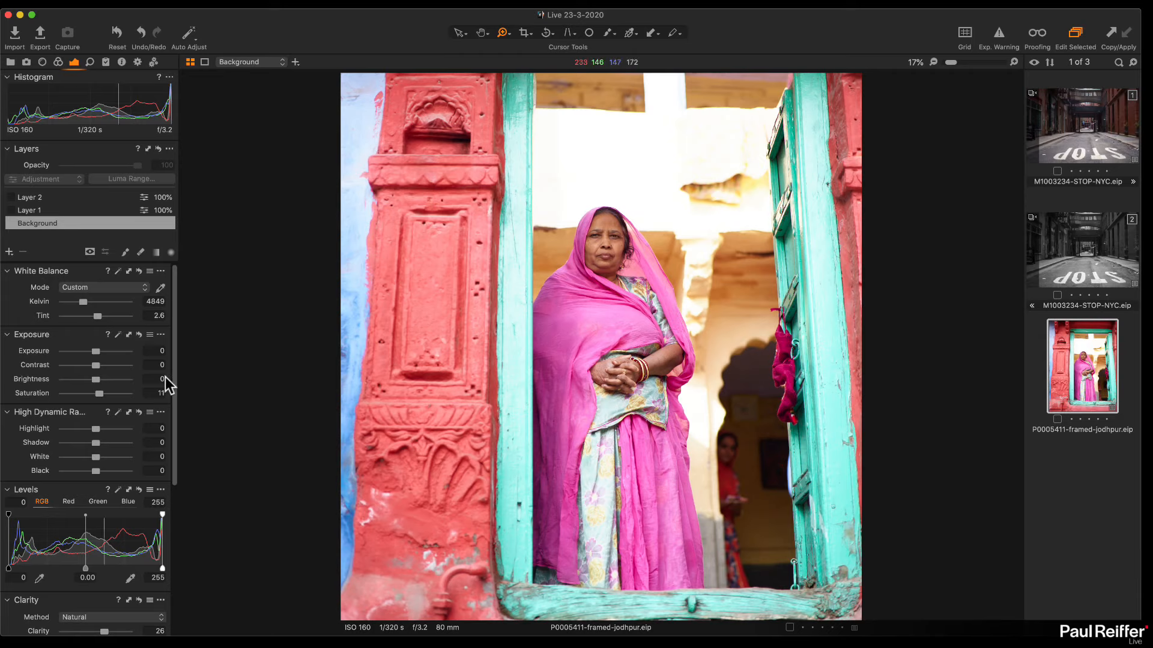
{"action": "left_click_drag", "start_coordinate": [97, 353], "coordinate": [68, 354]}
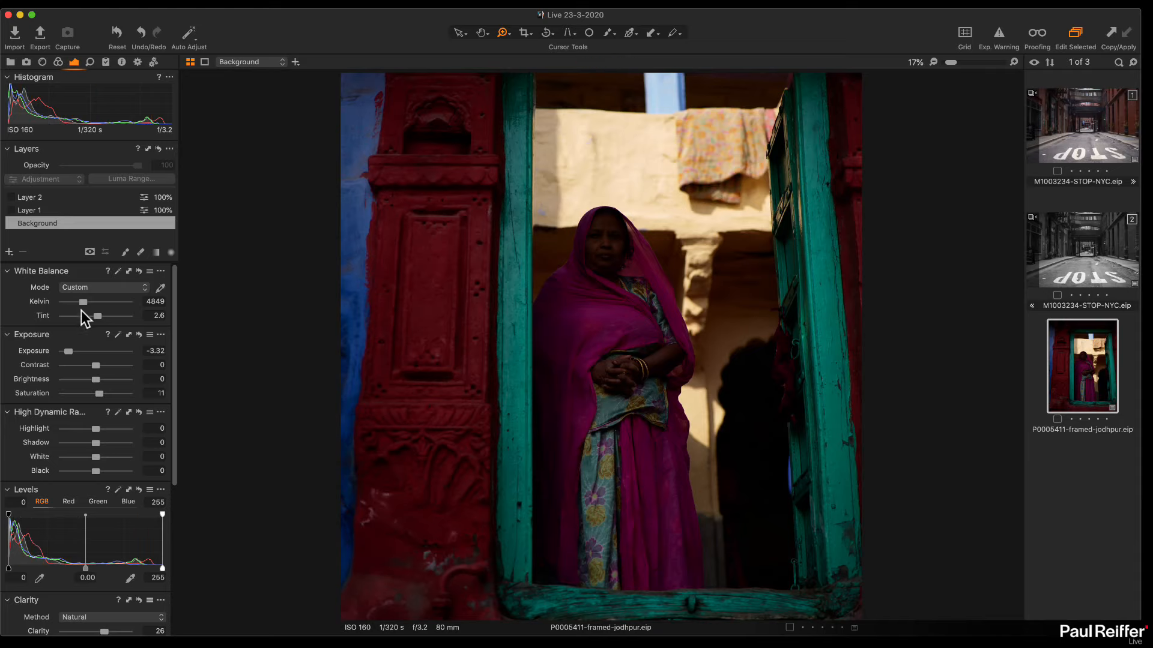
{"action": "double_click", "coordinate": [70, 352]}
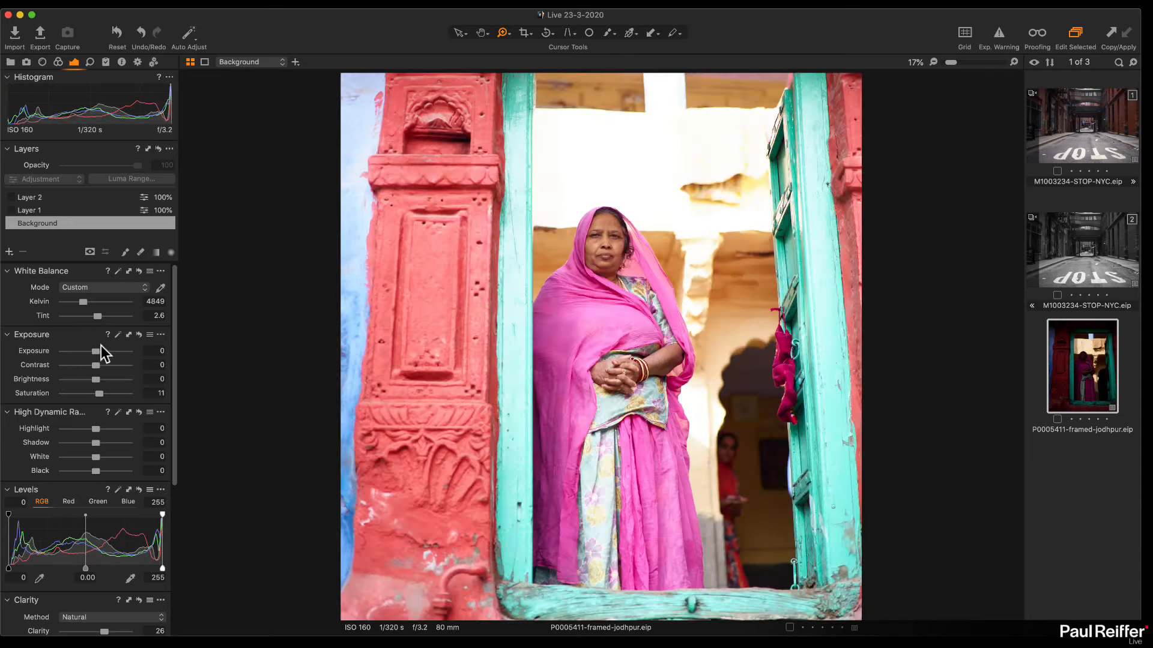
Set the High Dynamic Range White to -53 and Highlight to -51, and view the upper part of the doorway
{"action": "left_click_drag", "start_coordinate": [94, 458], "coordinate": [80, 431]}
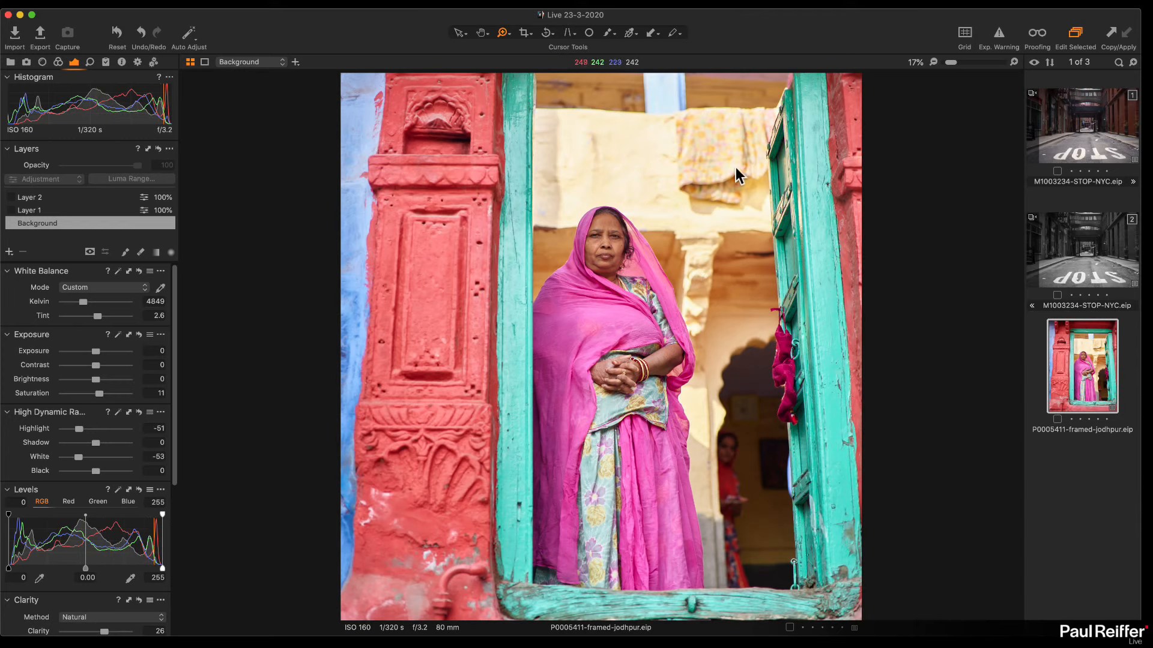
{"action": "left_click_drag", "start_coordinate": [719, 159], "coordinate": [691, 346]}
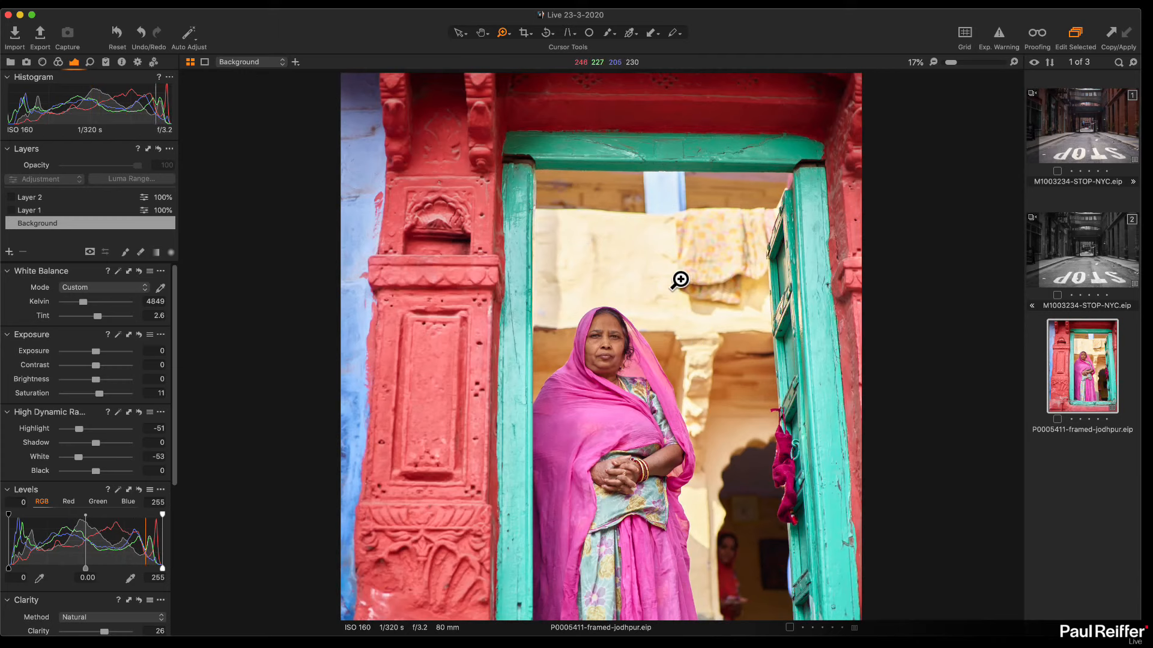
Create a new variant of the doorway portrait and compare it several times with the edited variant, finishing on the edited one
{"action": "right_click", "coordinate": [1065, 341]}
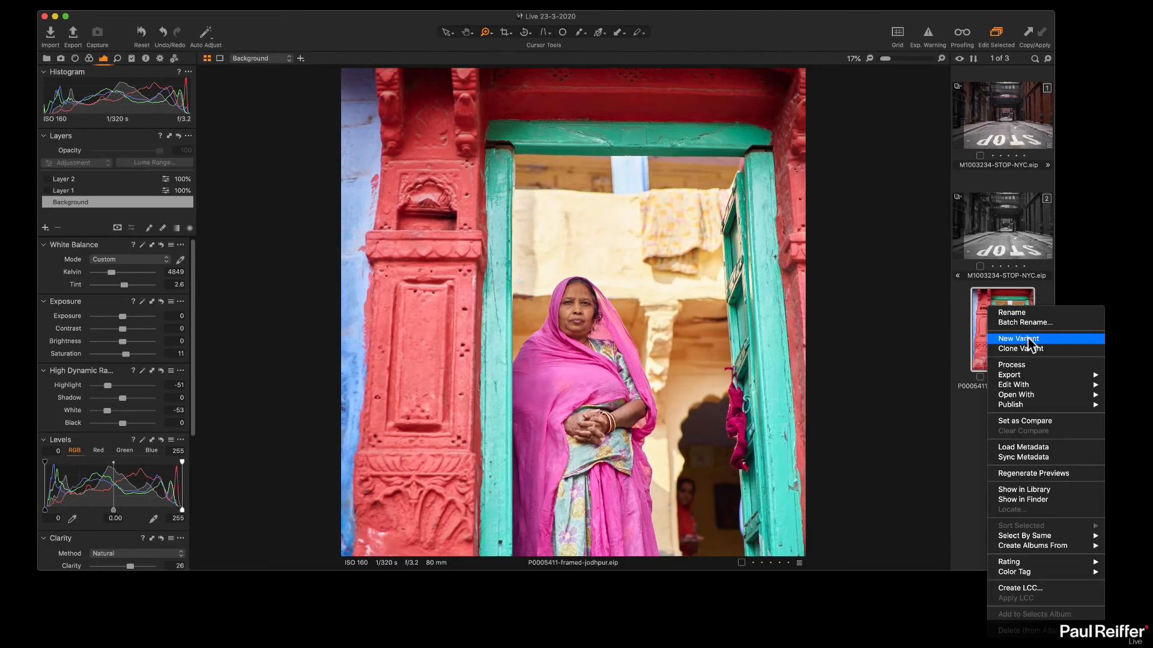
{"action": "left_click", "coordinate": [1030, 340]}
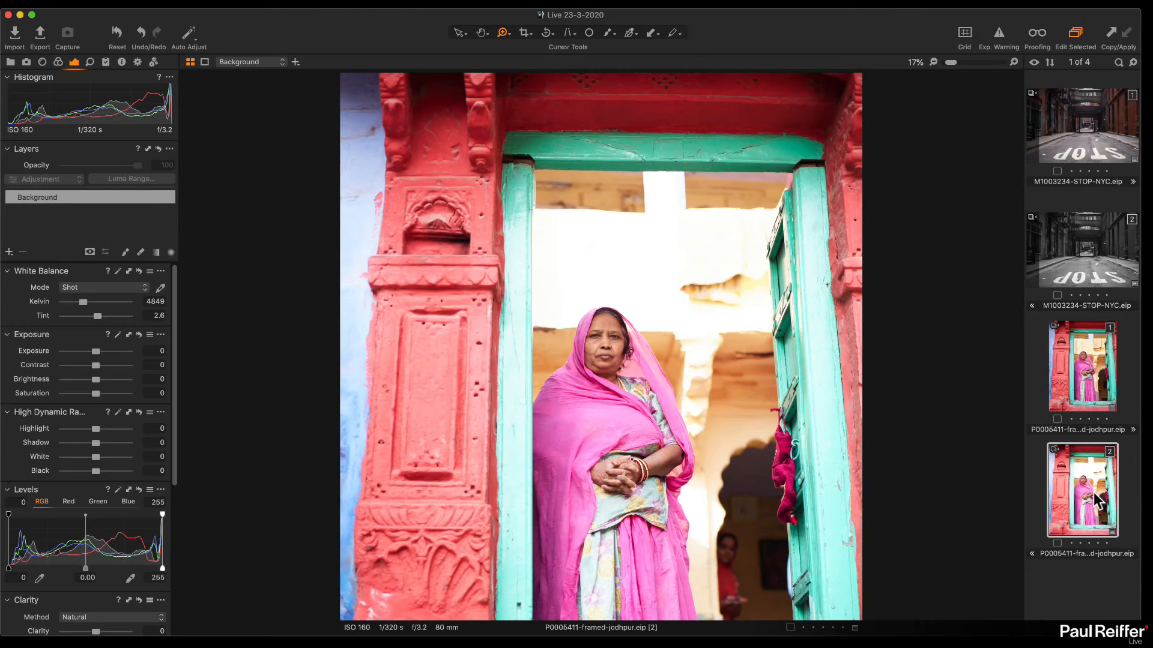
{"action": "left_click", "coordinate": [1081, 384]}
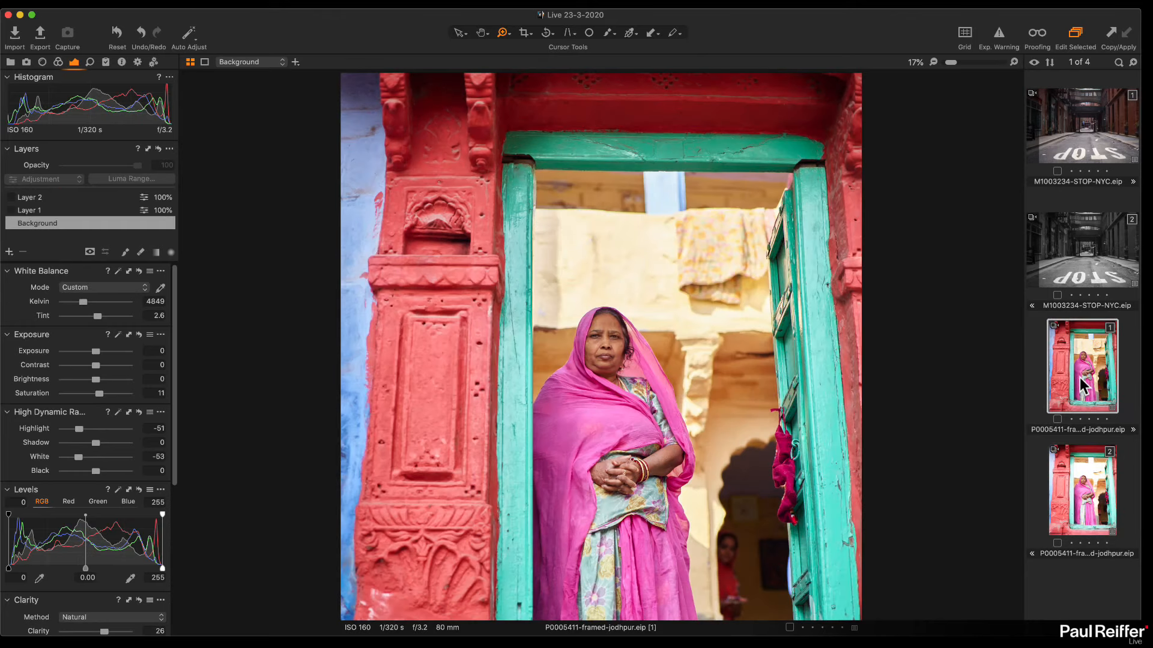
{"action": "left_click", "coordinate": [1099, 468]}
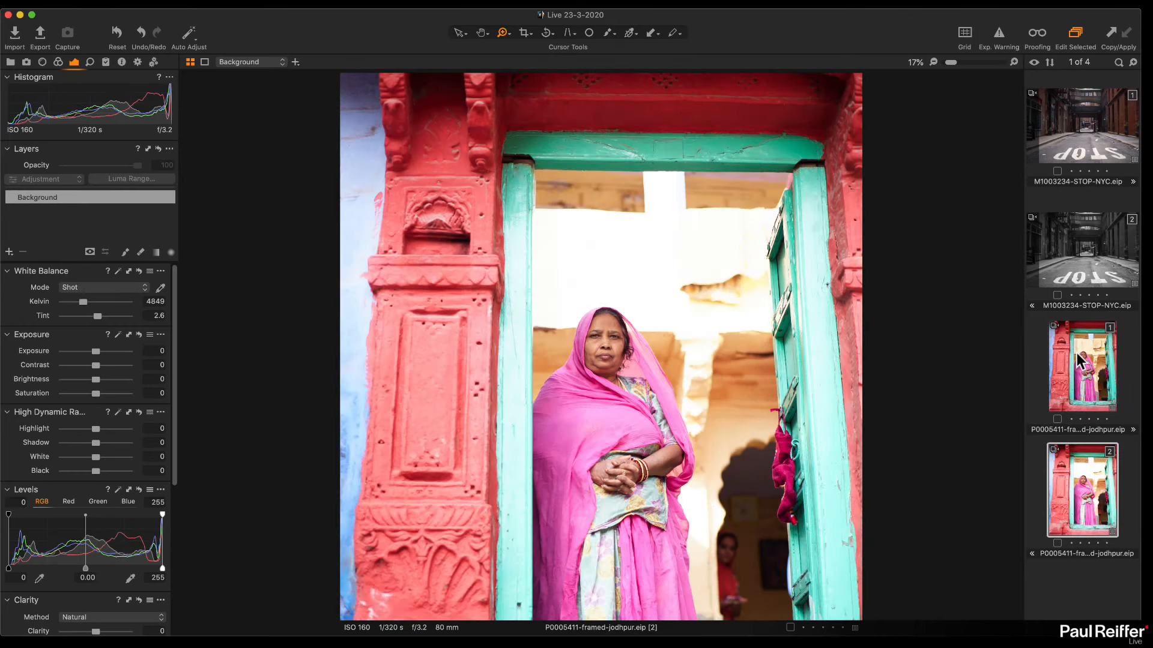
{"action": "left_click", "coordinate": [1081, 344]}
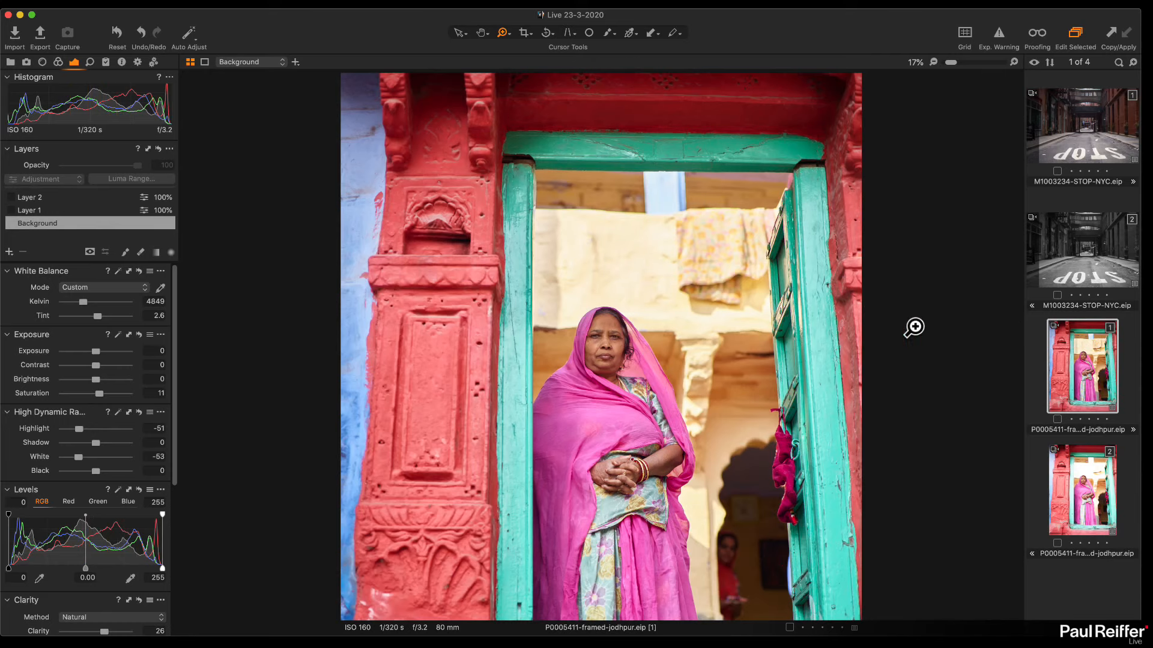
{"action": "left_click", "coordinate": [1079, 485]}
{"action": "left_click", "coordinate": [1079, 378]}
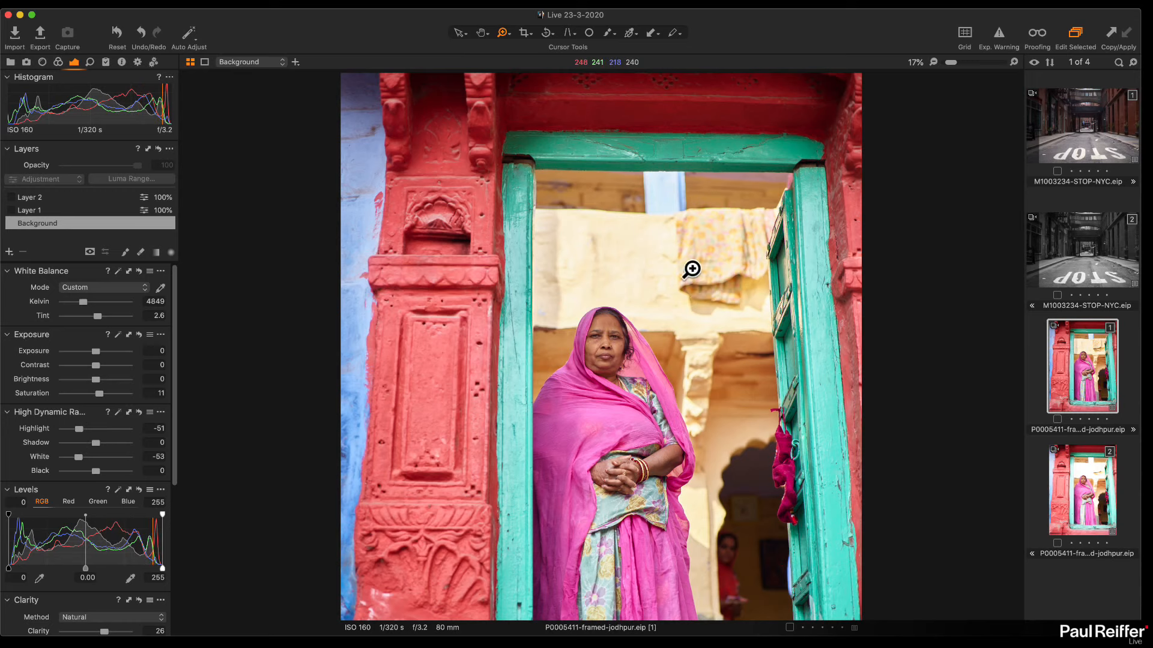
{"action": "left_click", "coordinate": [1082, 491]}
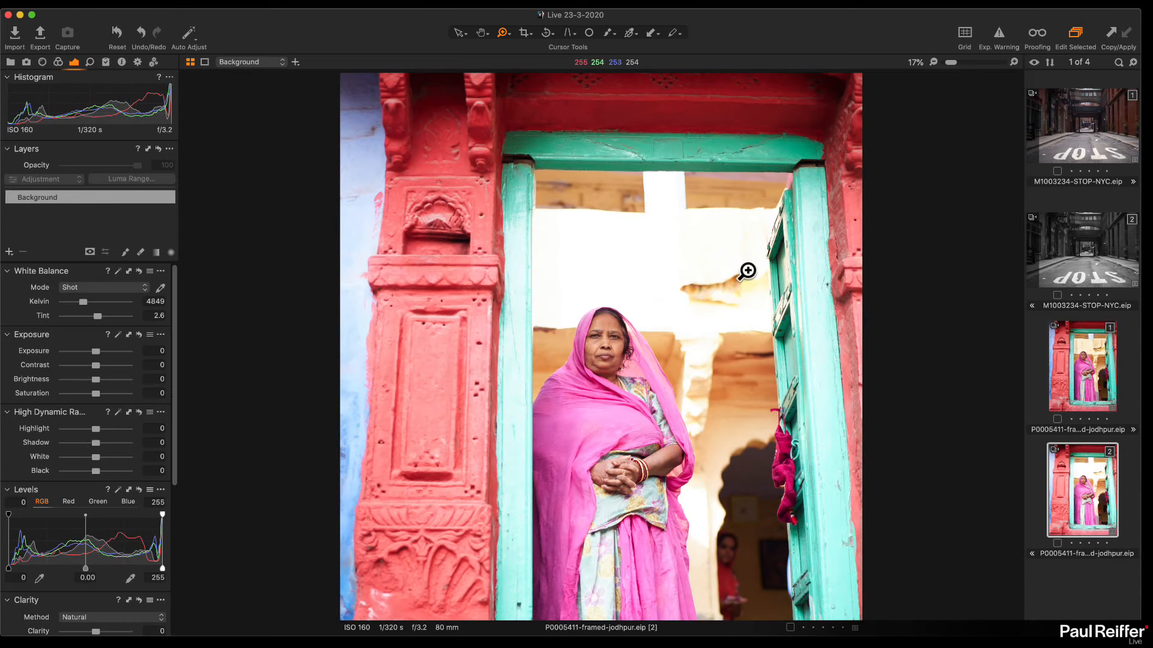
{"action": "left_click", "coordinate": [1093, 378]}
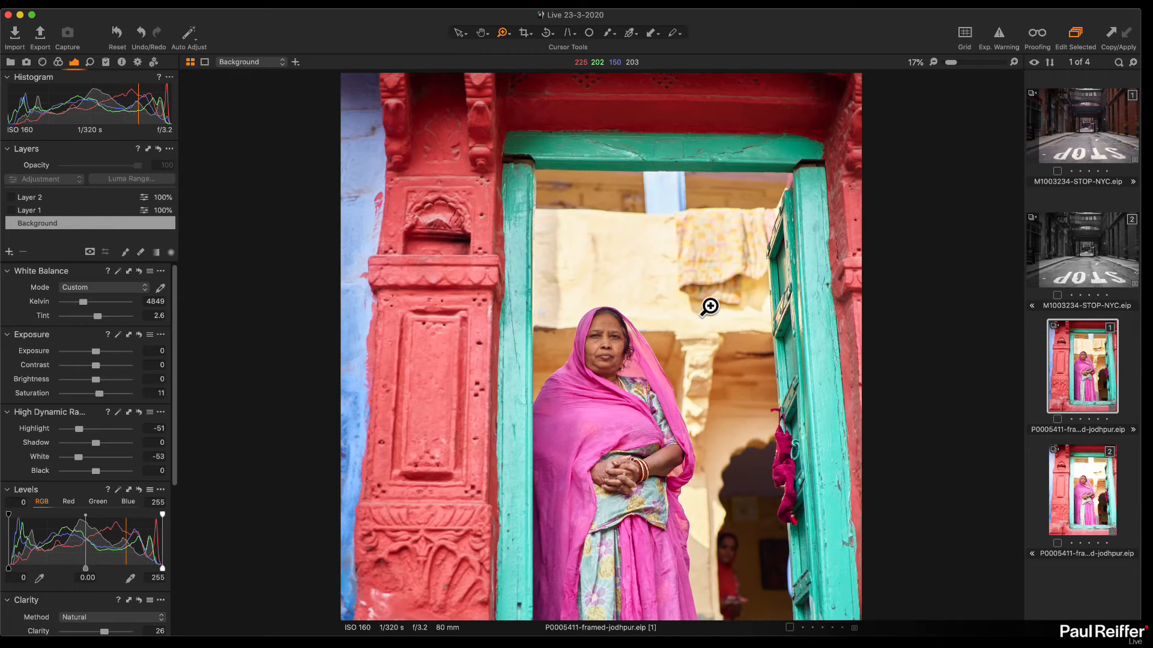
Try straightening the photo along a line drawn across the upper part of the doorway, and undo that rotation
{"action": "scroll", "coordinate": [593, 347], "scroll_direction": "down", "scroll_amount": 2}
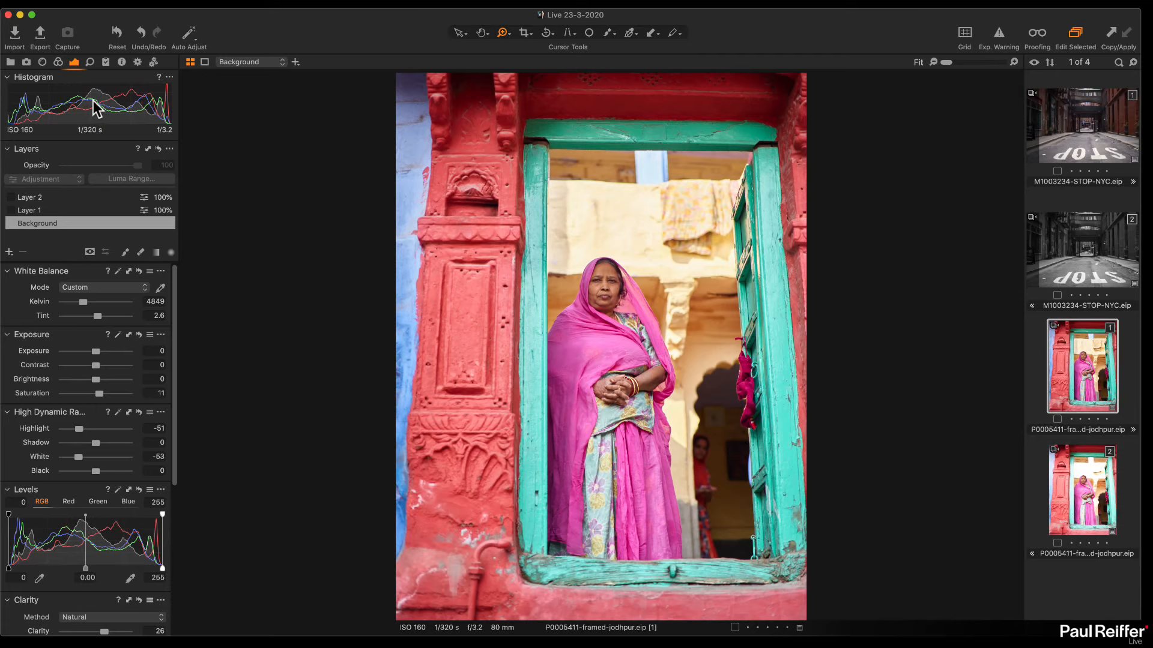
{"action": "left_click", "coordinate": [545, 34]}
{"action": "left_click_drag", "start_coordinate": [434, 139], "coordinate": [817, 142]}
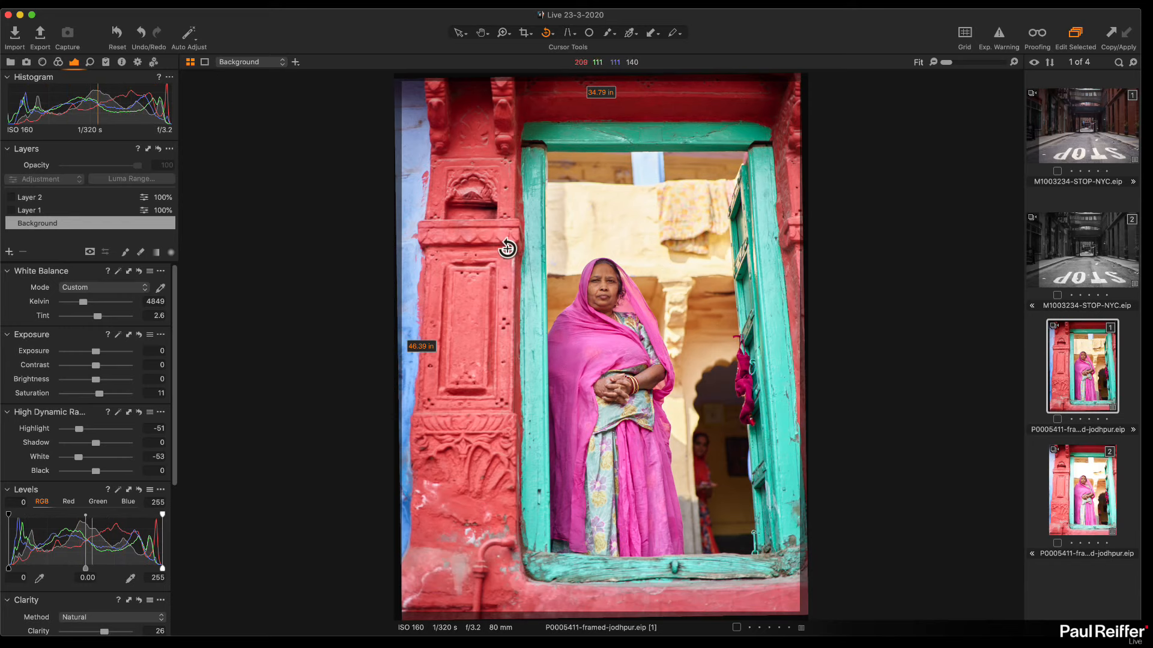
{"action": "key", "text": "super+z"}
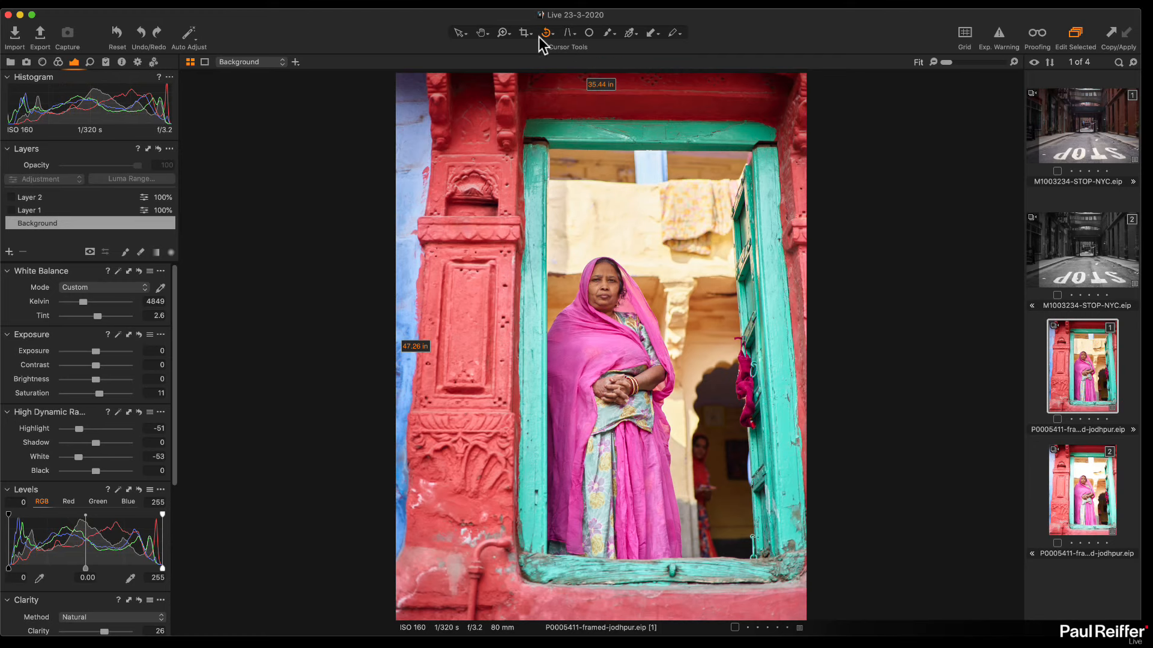
Start a vertical Keystone correction and place its two guides over the pale wall above and beside the woman's head
{"action": "left_click", "coordinate": [568, 32]}
{"action": "left_click_drag", "start_coordinate": [776, 126], "coordinate": [719, 145]}
{"action": "left_click_drag", "start_coordinate": [804, 527], "coordinate": [720, 533]}
{"action": "left_click_drag", "start_coordinate": [432, 152], "coordinate": [530, 126]}
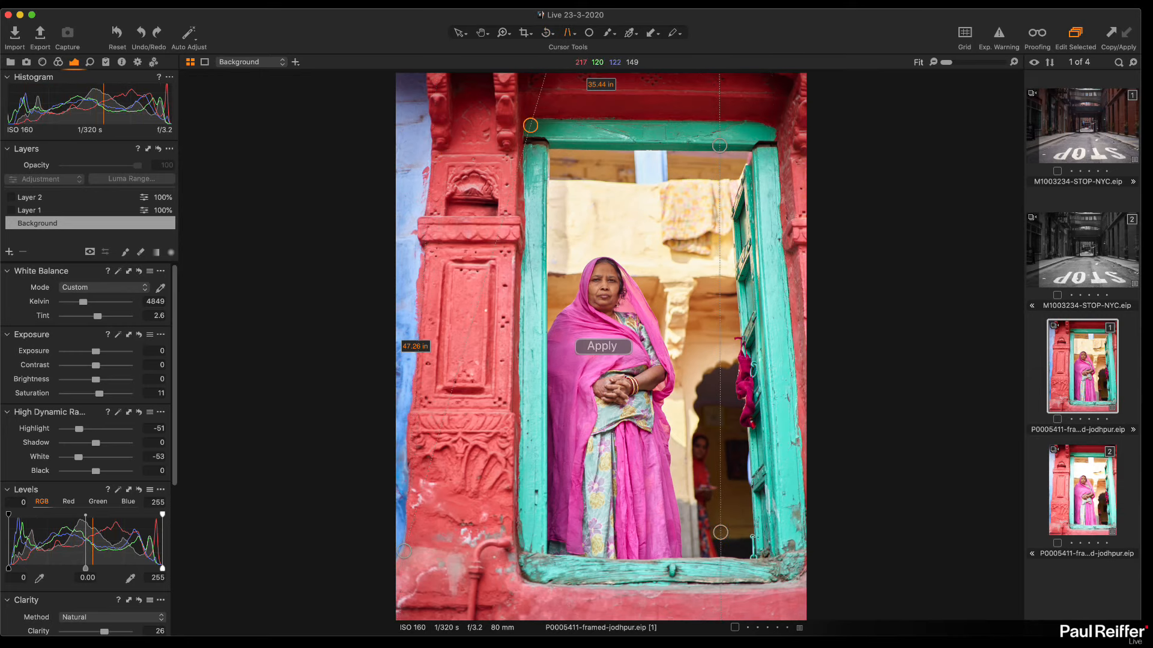
{"action": "left_click_drag", "start_coordinate": [404, 551], "coordinate": [541, 294]}
{"action": "left_click_drag", "start_coordinate": [530, 126], "coordinate": [560, 185]}
{"action": "left_click_drag", "start_coordinate": [540, 267], "coordinate": [559, 263]}
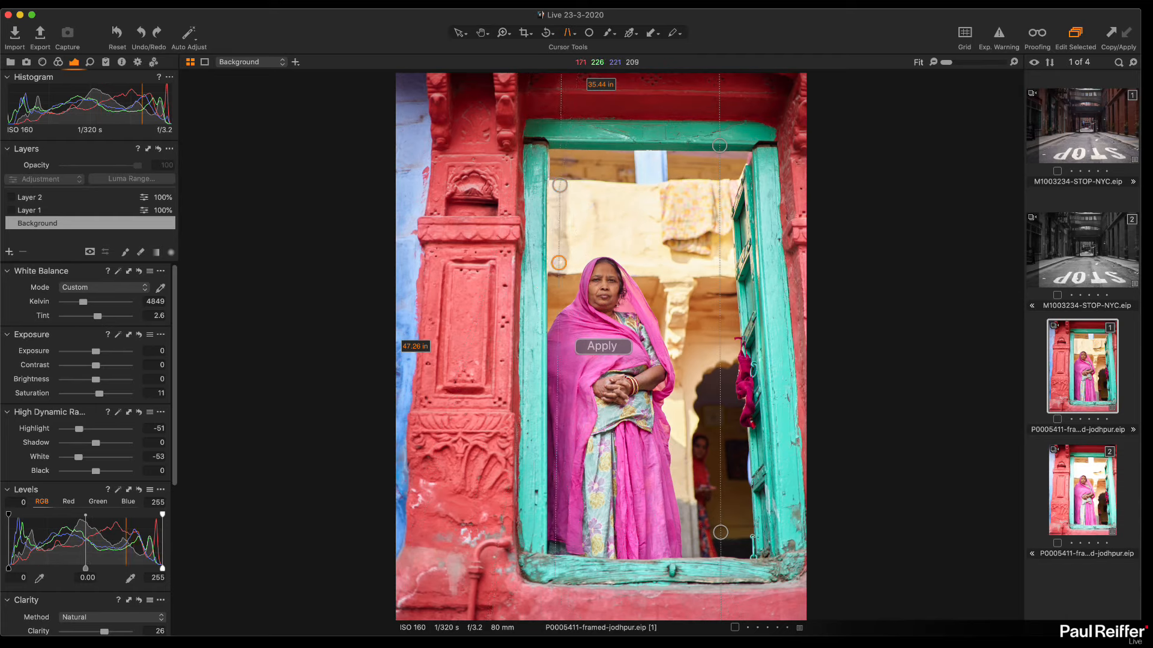
{"action": "left_click_drag", "start_coordinate": [720, 146], "coordinate": [613, 187]}
{"action": "left_click_drag", "start_coordinate": [720, 533], "coordinate": [641, 248]}
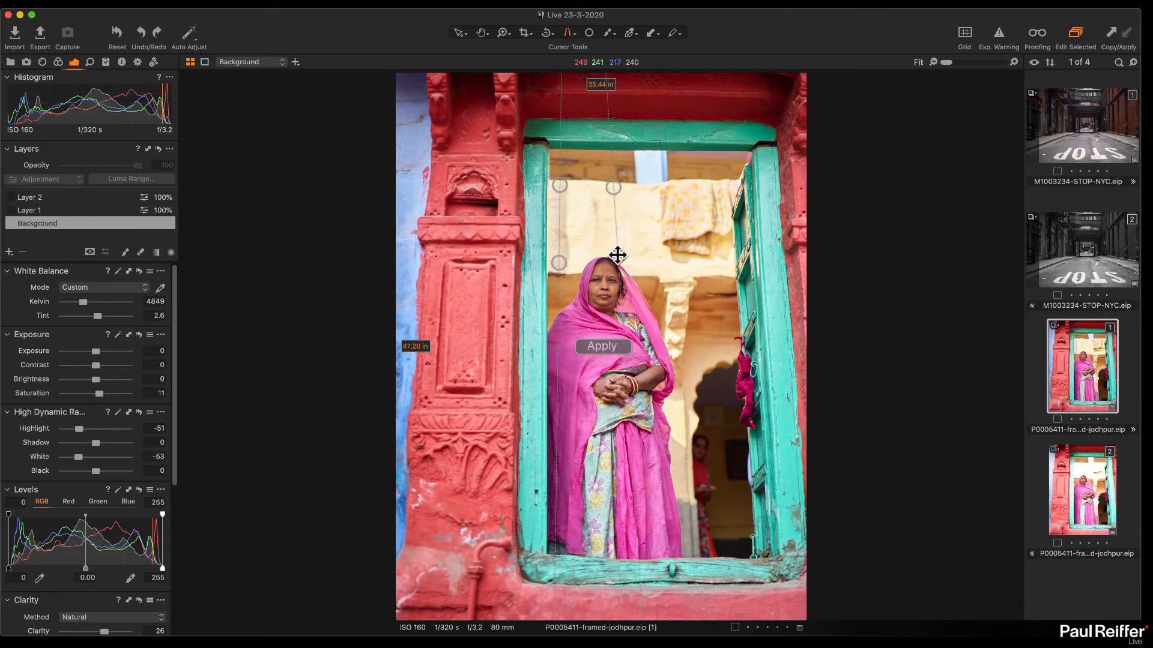
Fine-tune the endpoints of both vertical Keystone guides on the pale wall in a close-up view at 50%
{"action": "key", "text": "z"}
{"action": "left_click", "coordinate": [580, 231]}
{"action": "left_click", "coordinate": [576, 336]}
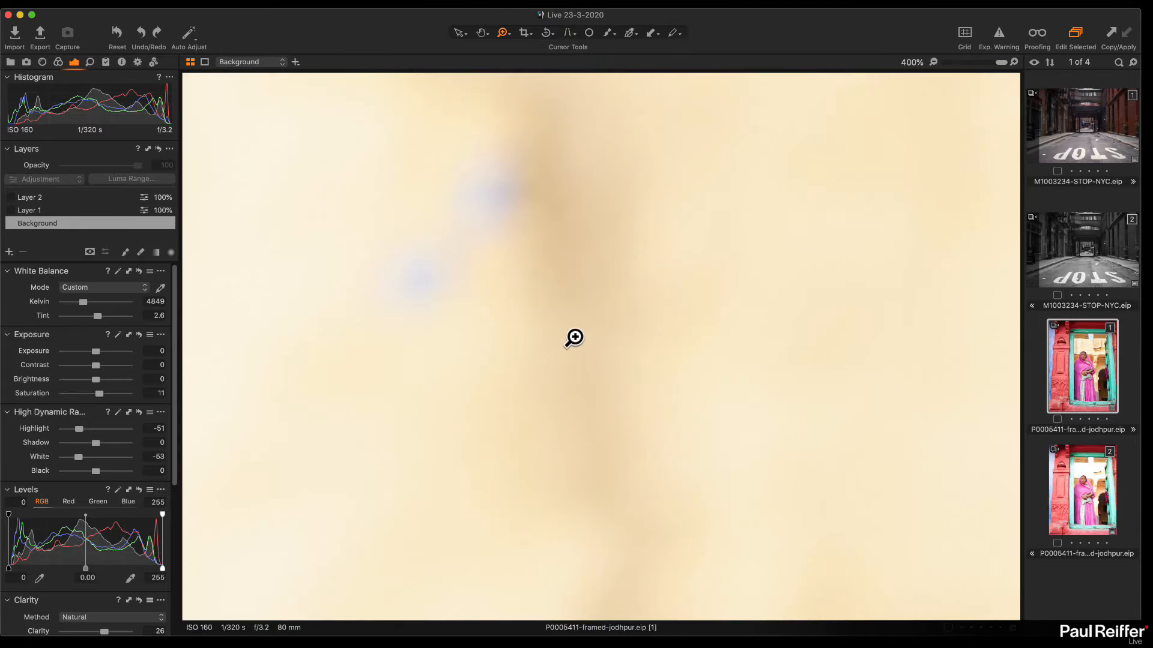
{"action": "left_click", "coordinate": [564, 324], "text": "alt"}
{"action": "left_click", "coordinate": [564, 324], "text": "alt"}
{"action": "left_click", "coordinate": [564, 324], "text": "alt"}
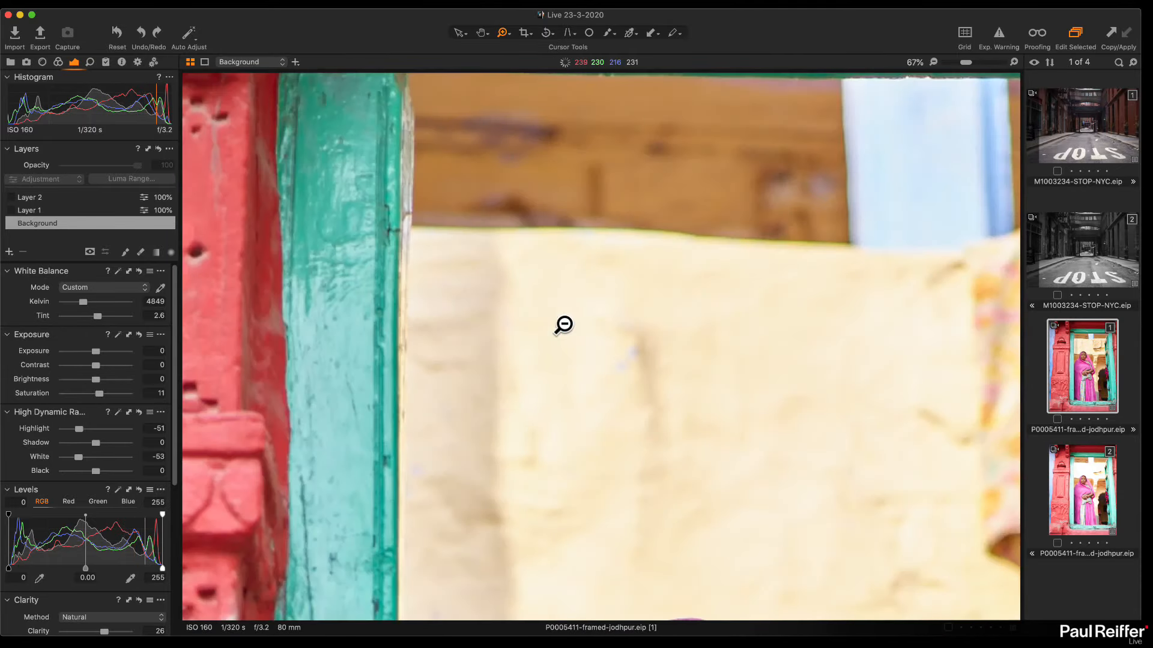
{"action": "left_click", "coordinate": [564, 324], "text": "alt"}
{"action": "left_click_drag", "start_coordinate": [663, 377], "coordinate": [573, 264]}
{"action": "left_click", "coordinate": [567, 32]}
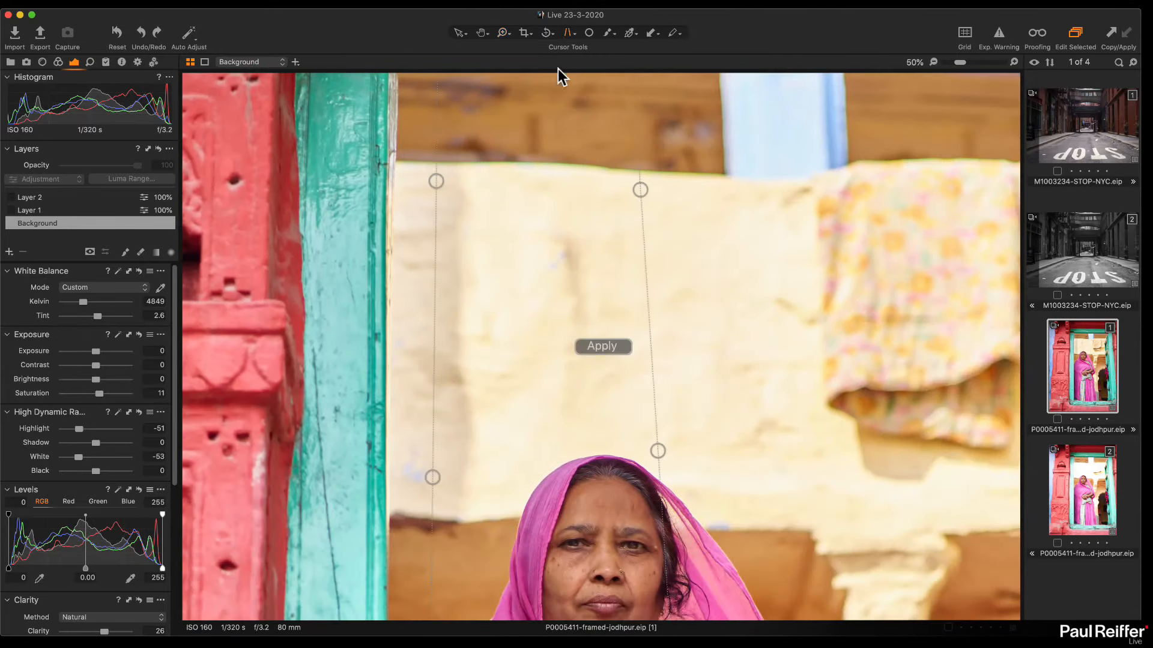
{"action": "left_click_drag", "start_coordinate": [639, 189], "coordinate": [656, 190]}
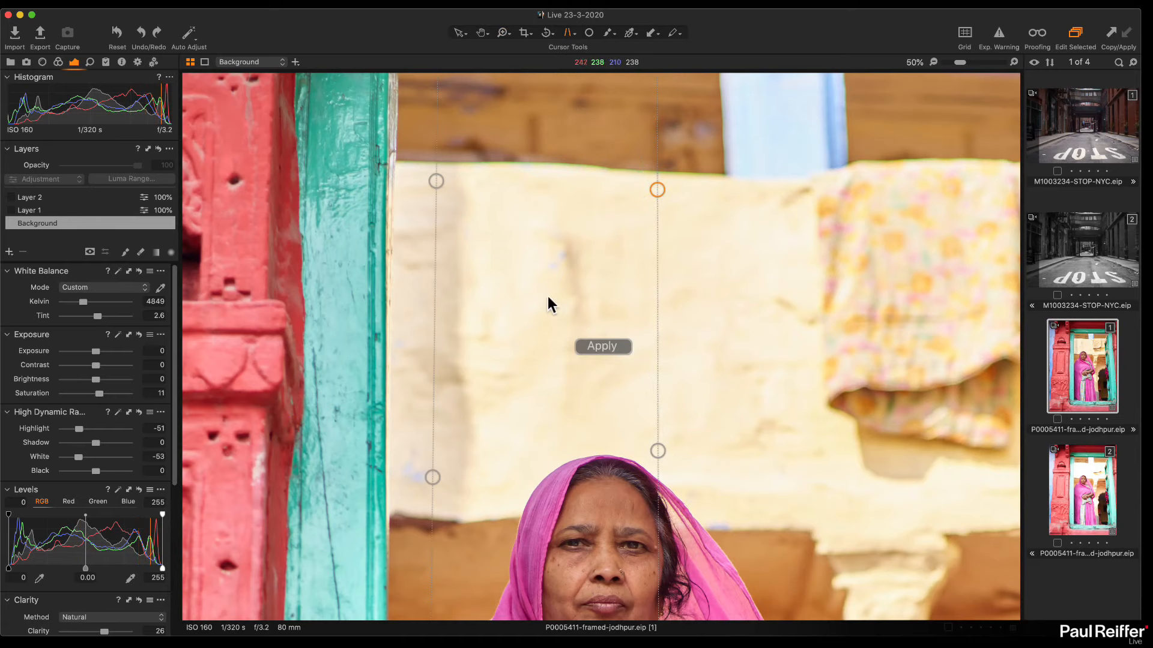
{"action": "left_click_drag", "start_coordinate": [435, 181], "coordinate": [431, 188]}
{"action": "left_click_drag", "start_coordinate": [432, 476], "coordinate": [427, 474]}
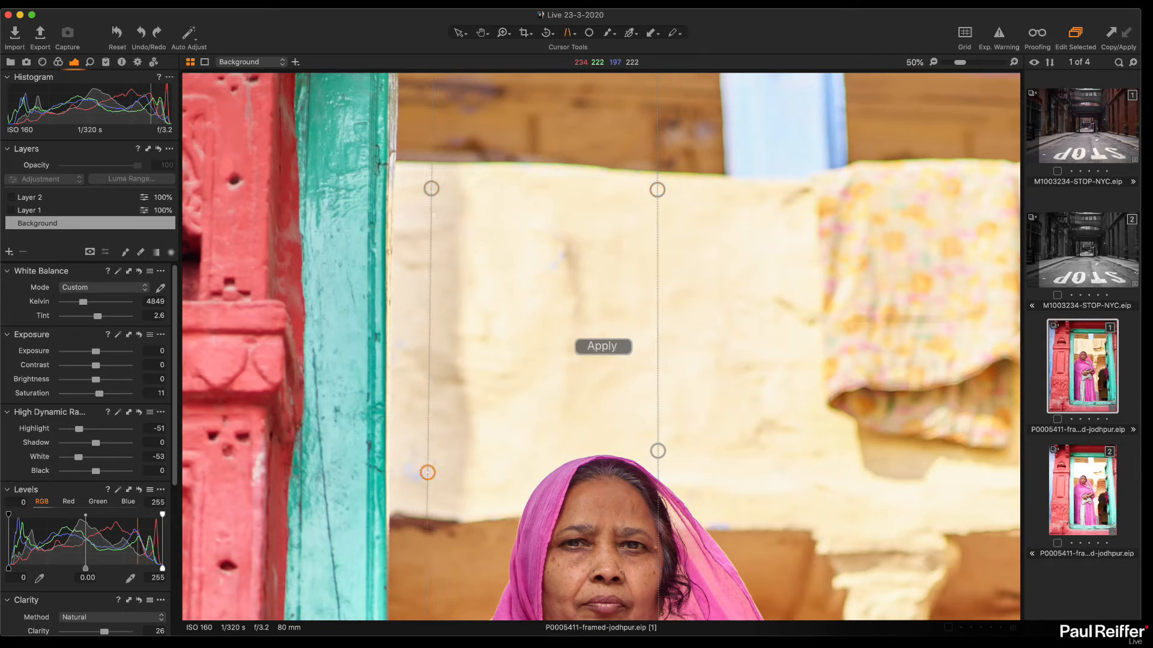
{"action": "left_click_drag", "start_coordinate": [658, 191], "coordinate": [662, 190]}
{"action": "left_click_drag", "start_coordinate": [659, 451], "coordinate": [665, 464]}
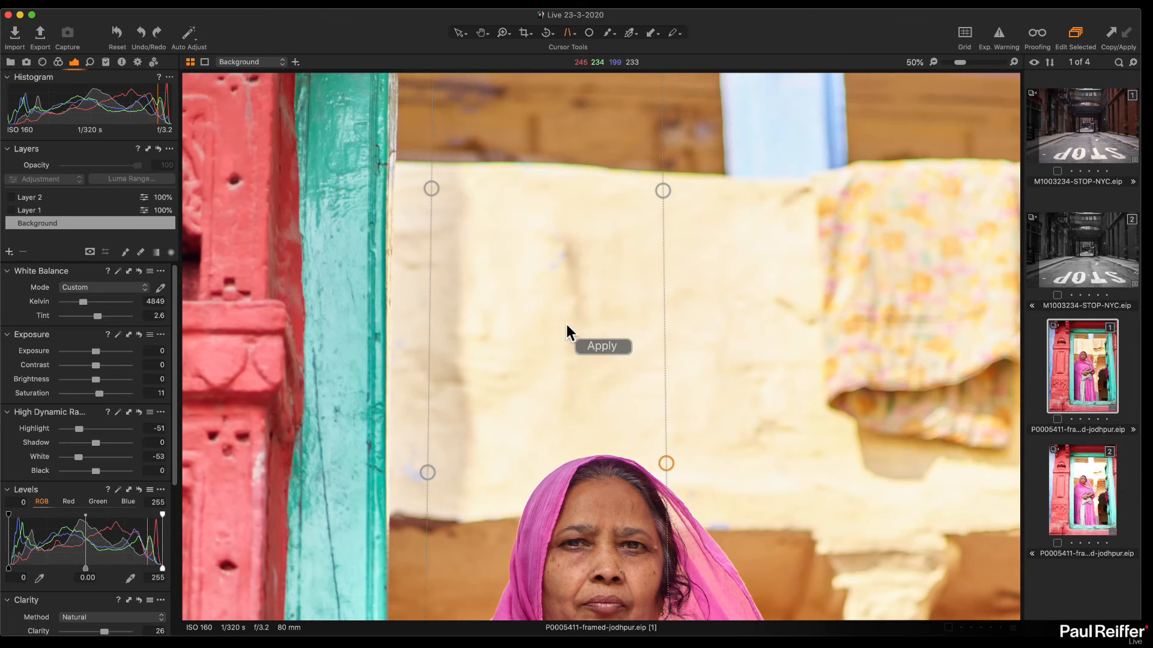
Align the Keystone guides with the red pillar's outer edge and the green frame's outer edge, and apply the vertical correction
{"action": "key", "text": "super+0"}
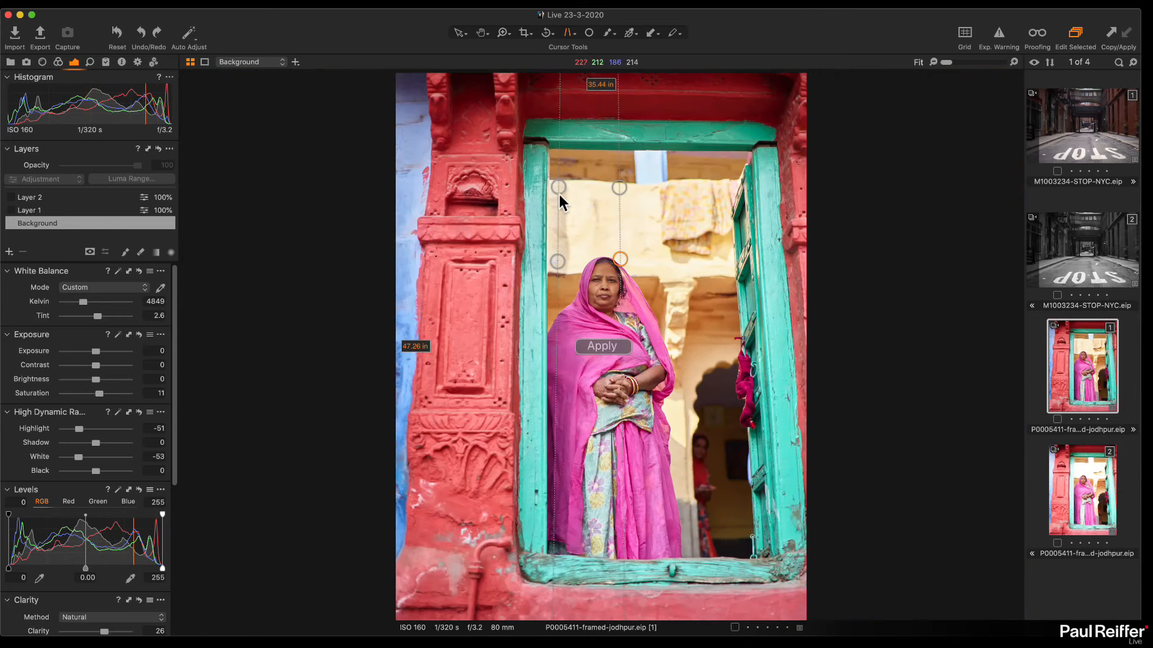
{"action": "left_click_drag", "start_coordinate": [556, 188], "coordinate": [431, 147]}
{"action": "left_click_drag", "start_coordinate": [557, 262], "coordinate": [407, 562]}
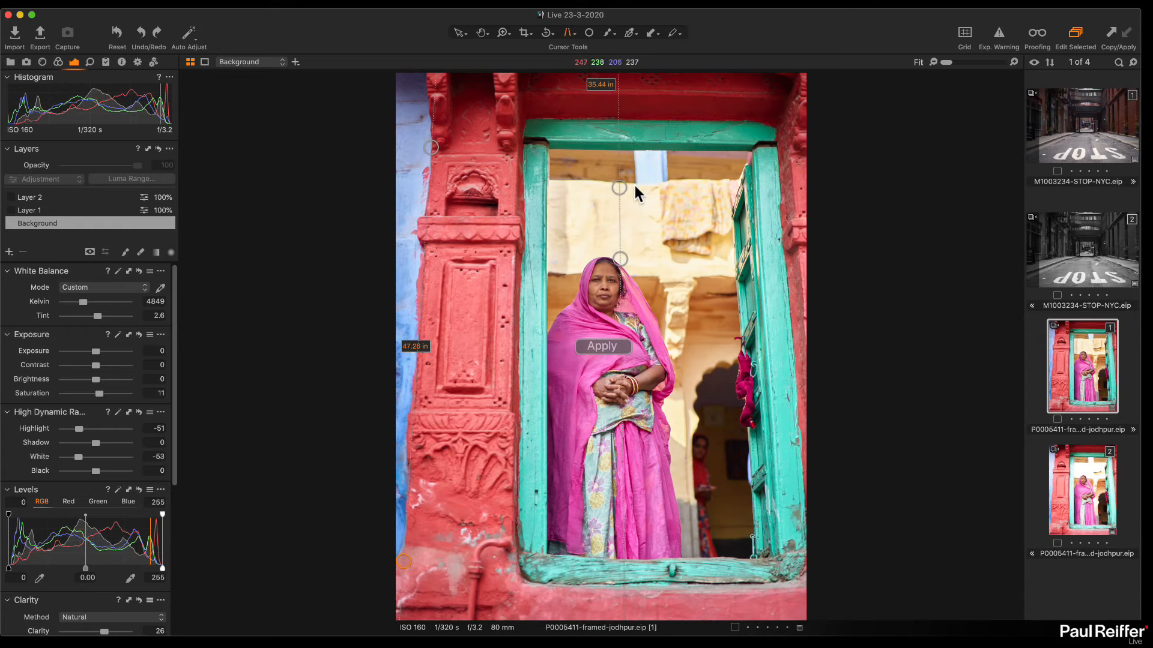
{"action": "left_click_drag", "start_coordinate": [619, 188], "coordinate": [779, 150]}
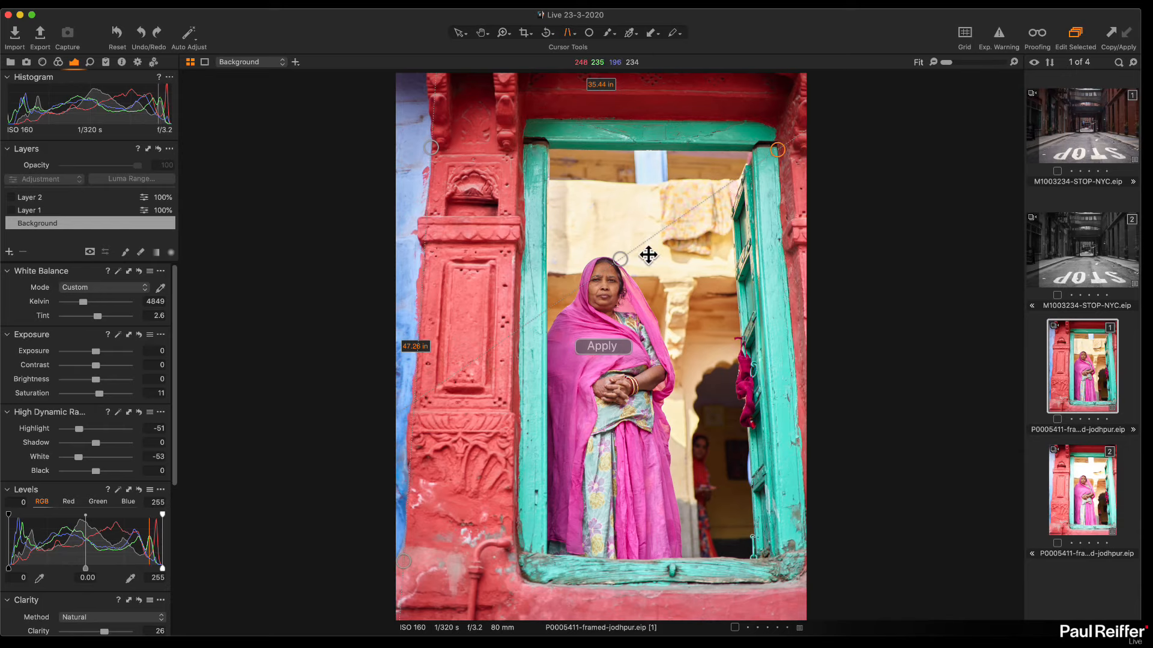
{"action": "left_click_drag", "start_coordinate": [620, 258], "coordinate": [812, 509]}
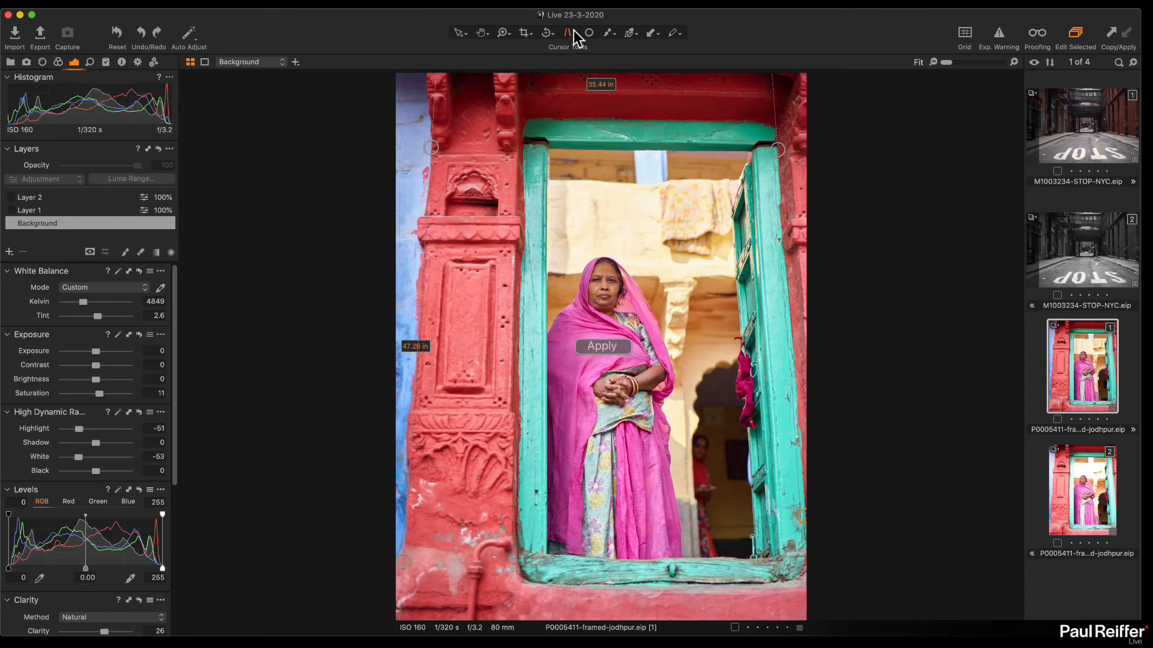
{"action": "left_click", "coordinate": [614, 345]}
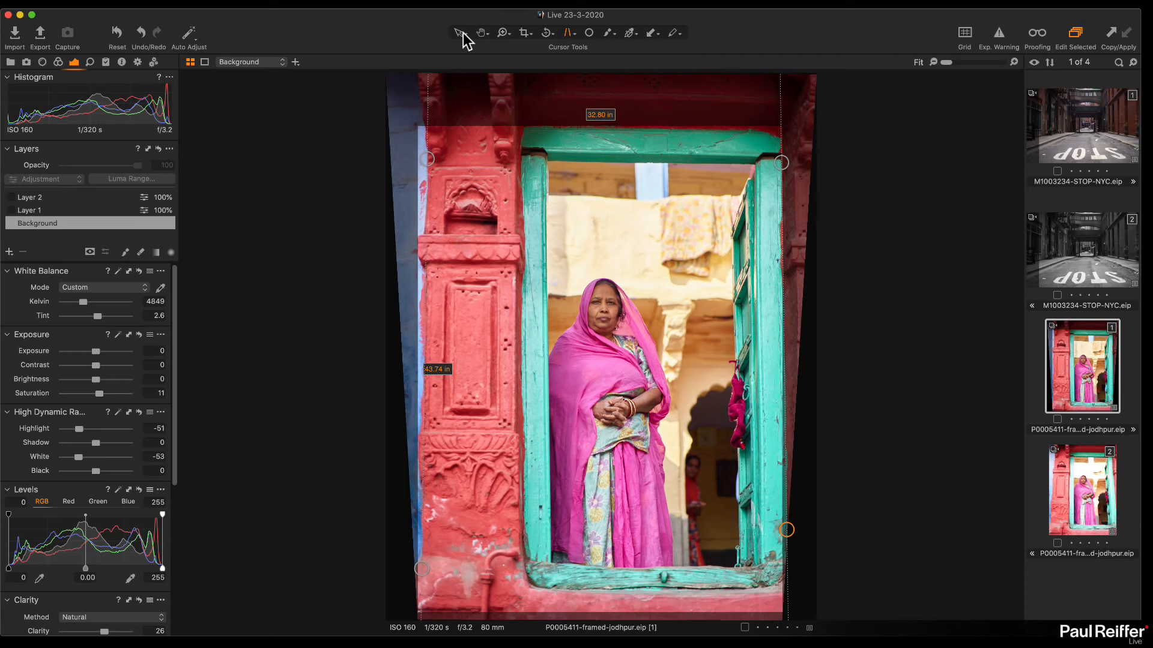
{"action": "left_click", "coordinate": [482, 33]}
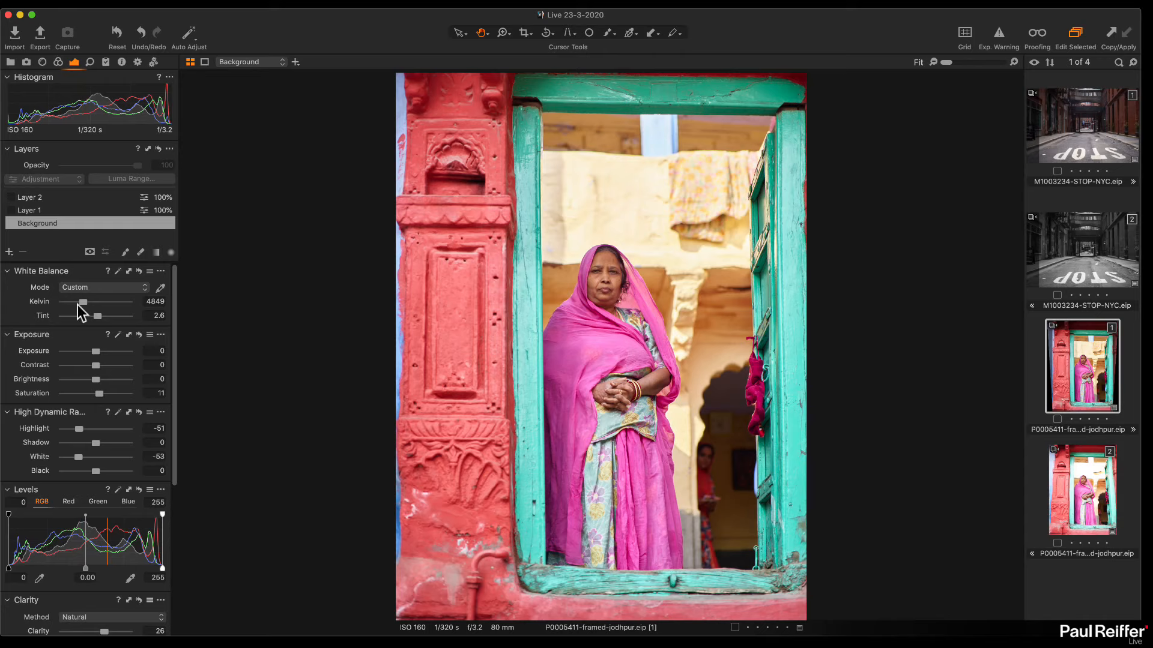
Try the 3x4 crop with Crop Outside Image switched off, resizing it within the photo's edges to about 32.85 × 43.80 in
{"action": "left_click", "coordinate": [42, 62]}
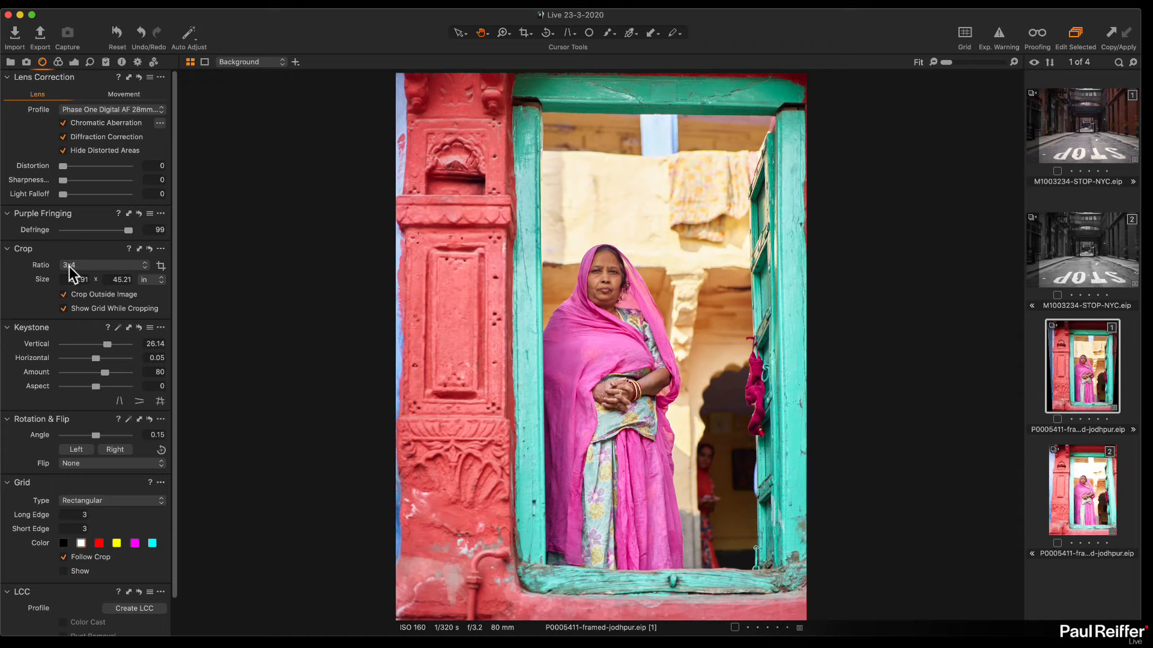
{"action": "left_click", "coordinate": [527, 35]}
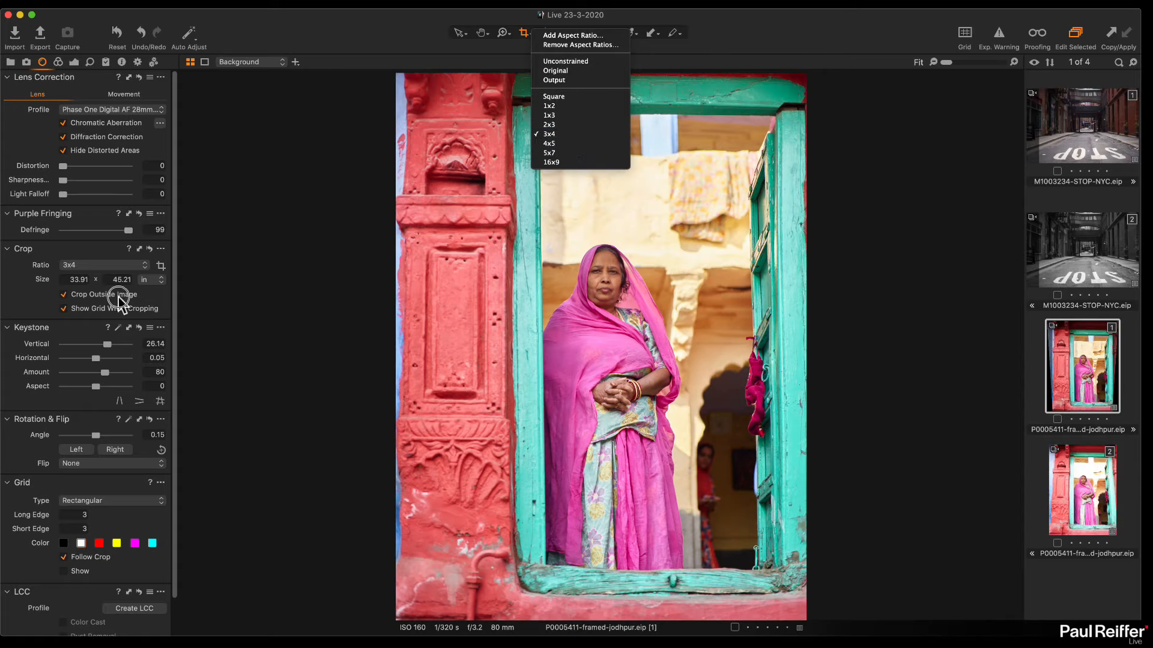
{"action": "left_click", "coordinate": [393, 32]}
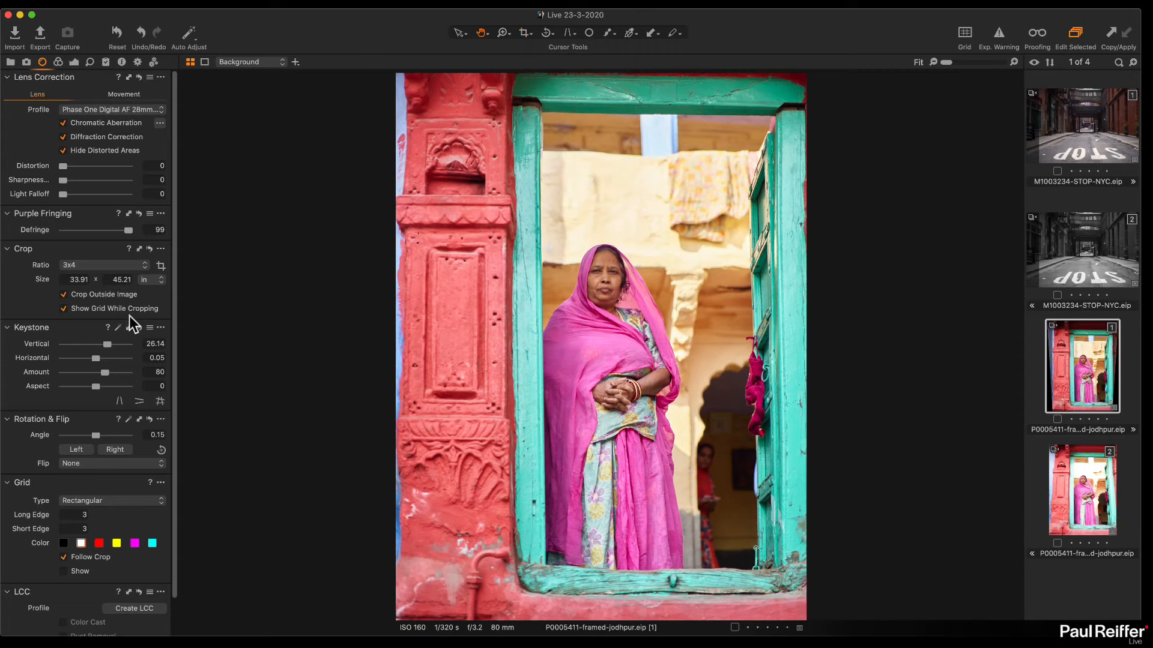
{"action": "left_click", "coordinate": [523, 34]}
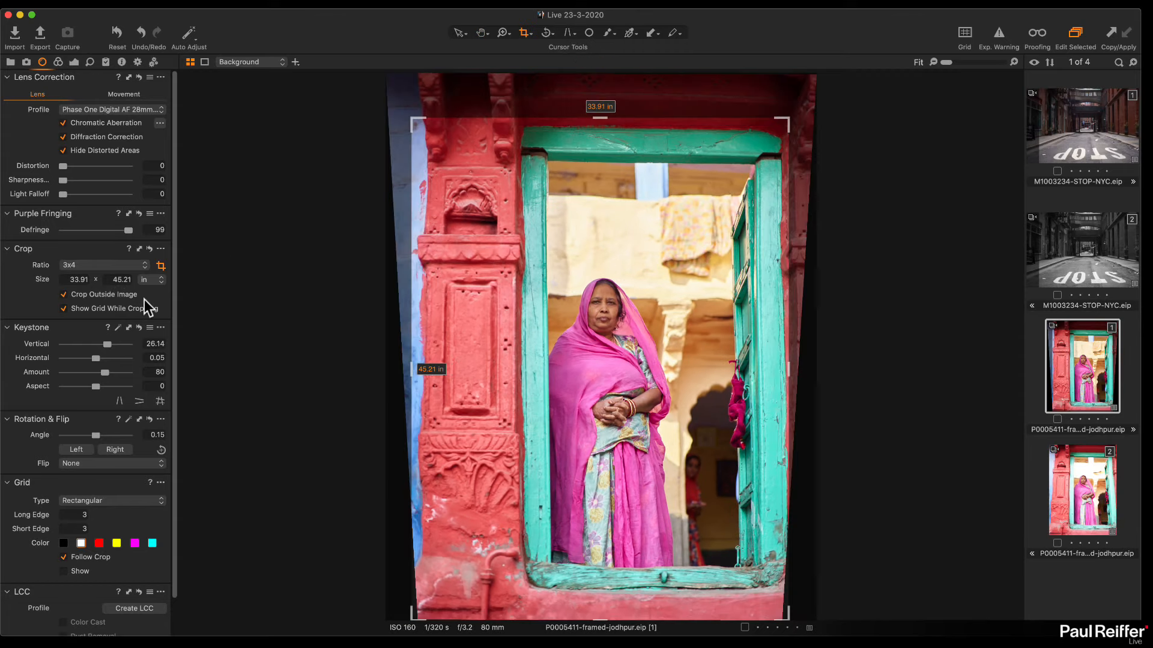
{"action": "left_click_drag", "start_coordinate": [418, 118], "coordinate": [383, 106]}
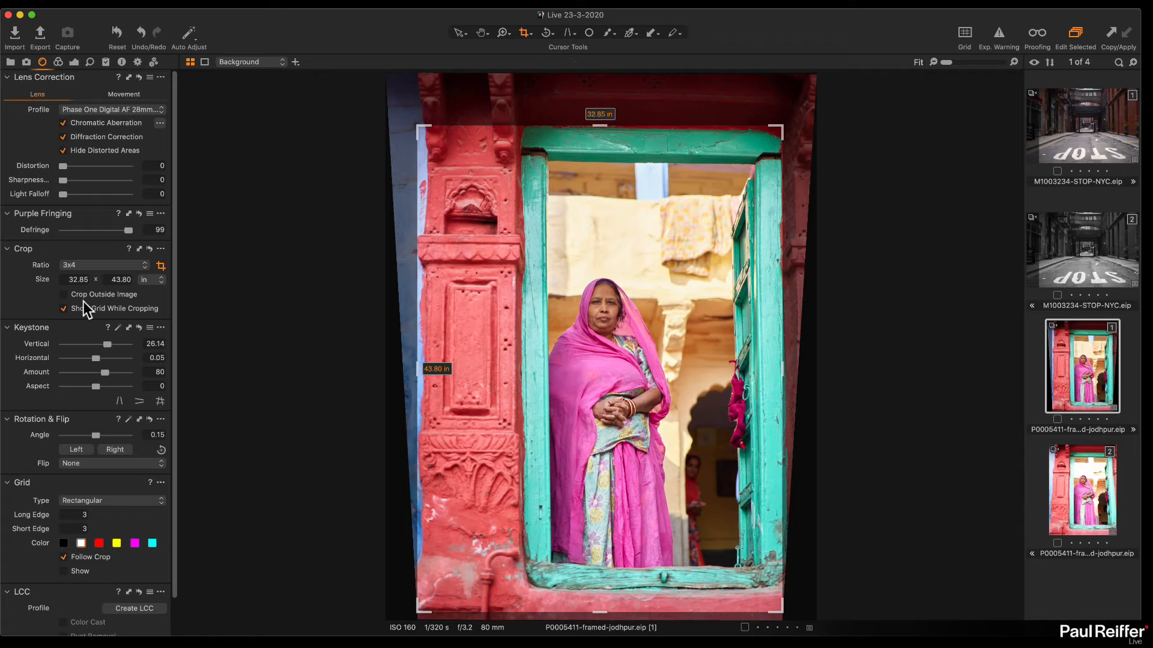
Enable Crop Outside Image and extend the 3x4 crop past the photo's slanted edges to about 35.53 × 47.37 in
{"action": "left_click_drag", "start_coordinate": [420, 129], "coordinate": [387, 127]}
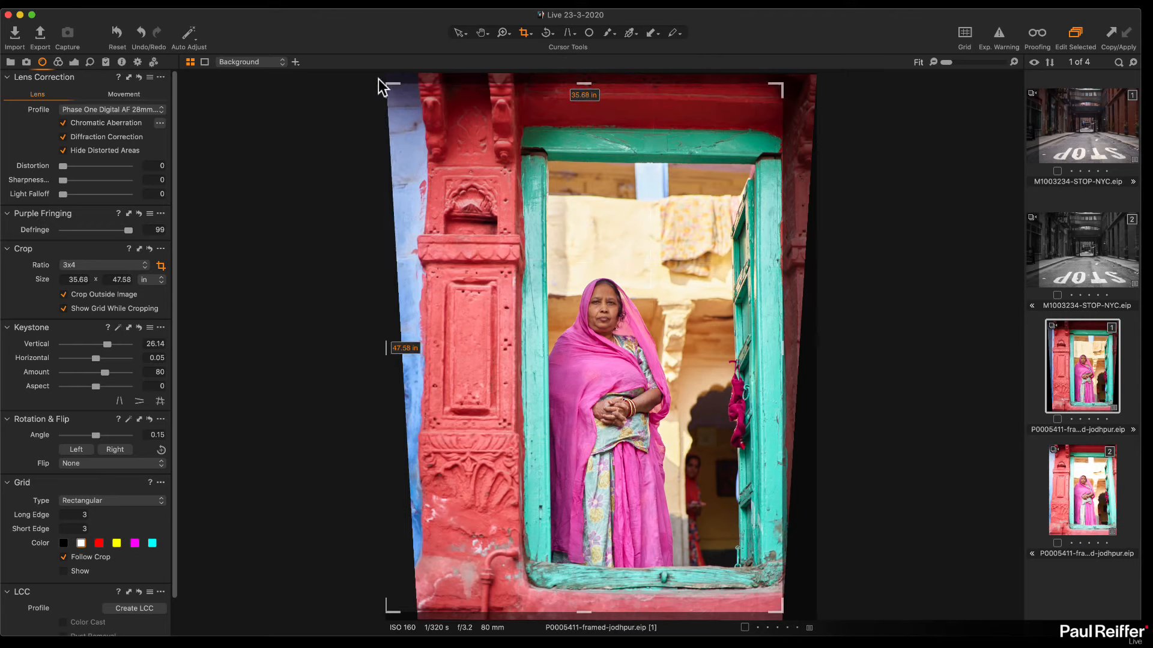
{"action": "left_click_drag", "start_coordinate": [442, 228], "coordinate": [451, 227]}
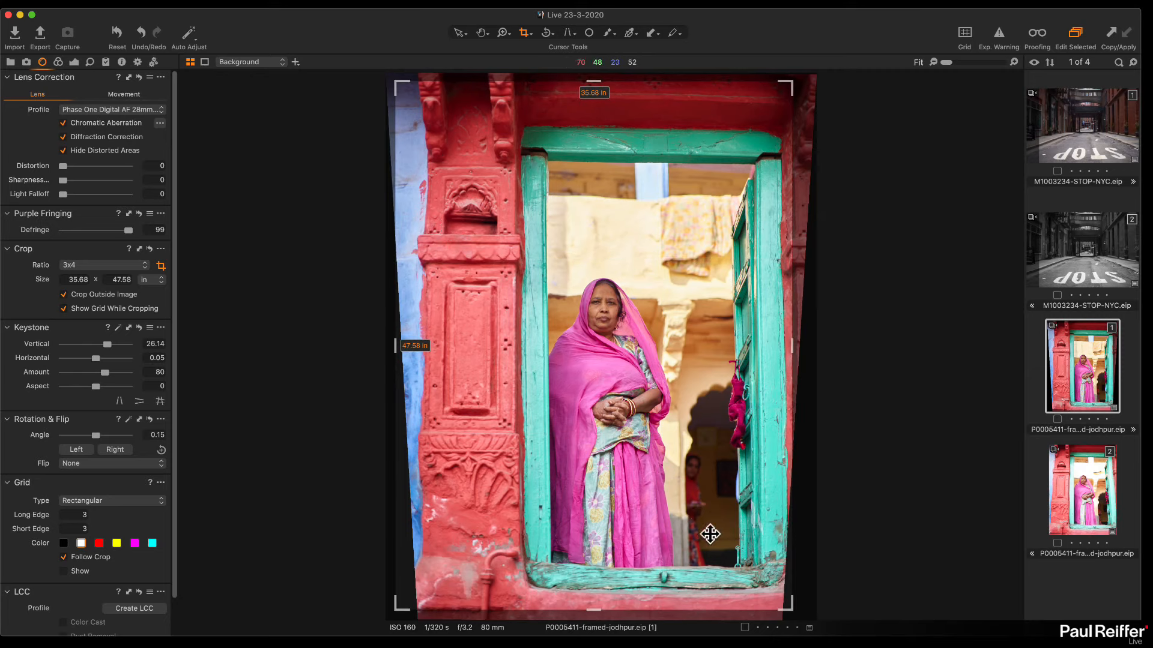
{"action": "left_click_drag", "start_coordinate": [790, 607], "coordinate": [789, 606]}
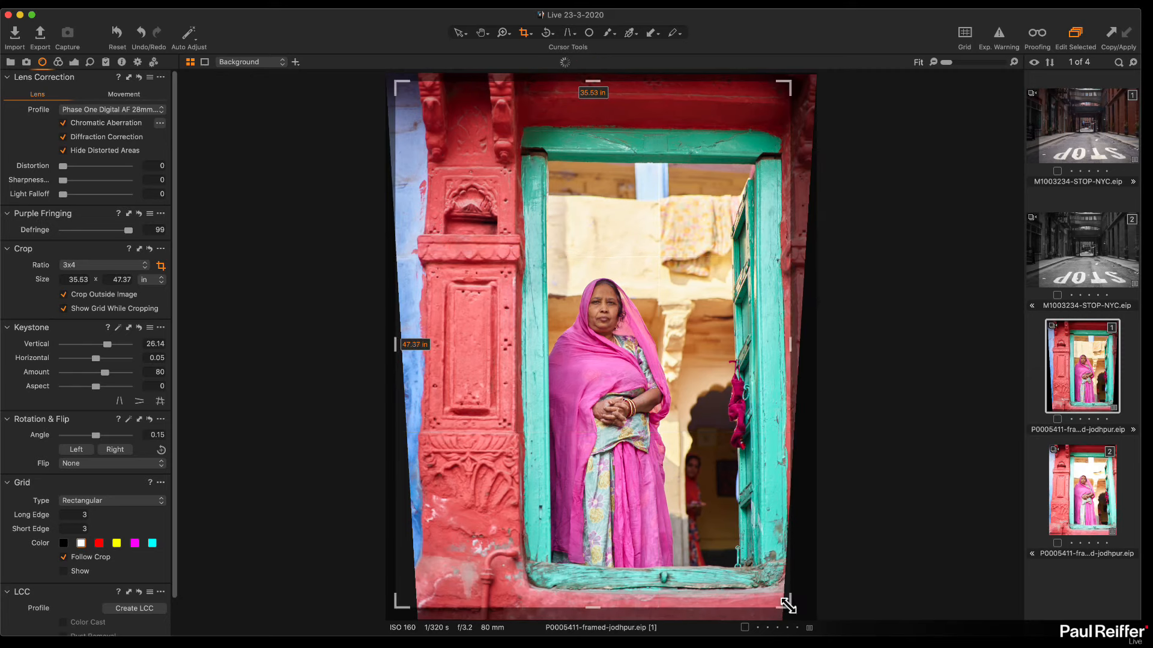
{"action": "left_click", "coordinate": [460, 34]}
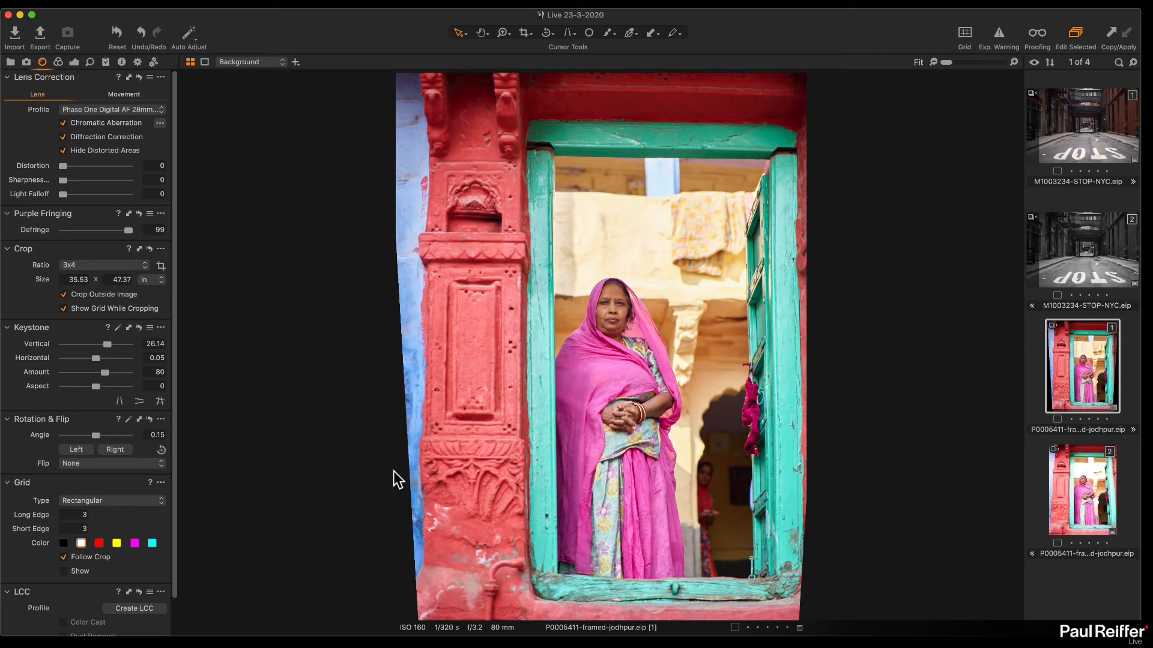
Enlarge the cropped photo to 17% and try the White and Light viewer backgrounds around it
{"action": "scroll", "coordinate": [409, 492], "scroll_direction": "up", "scroll_amount": 1}
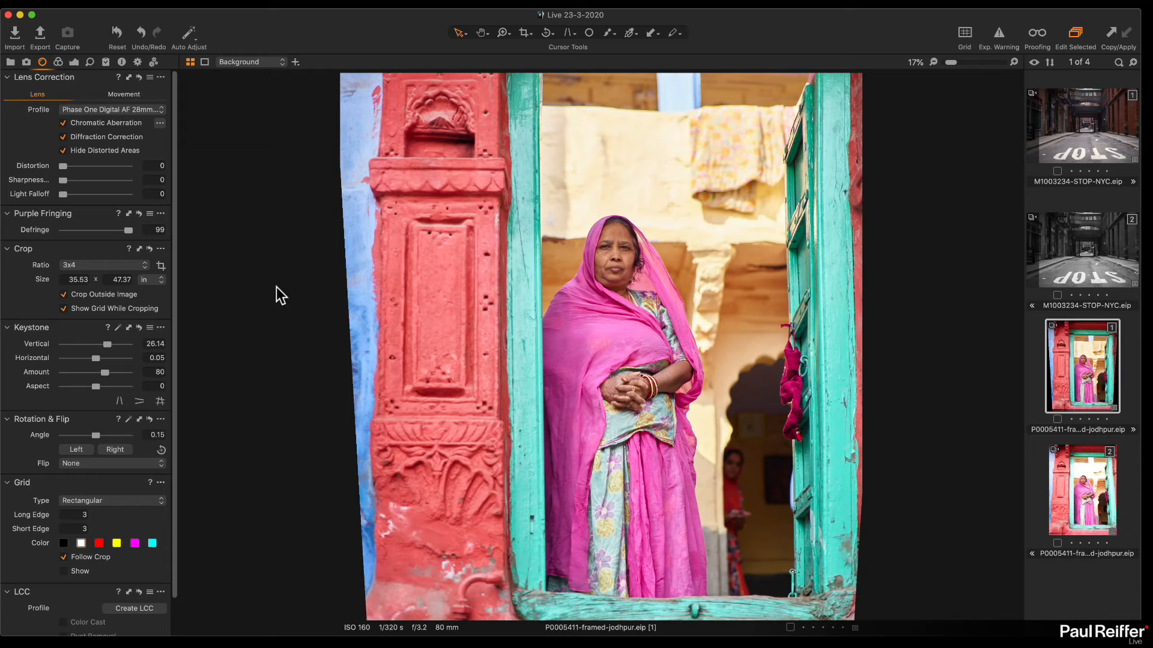
{"action": "right_click", "coordinate": [256, 273]}
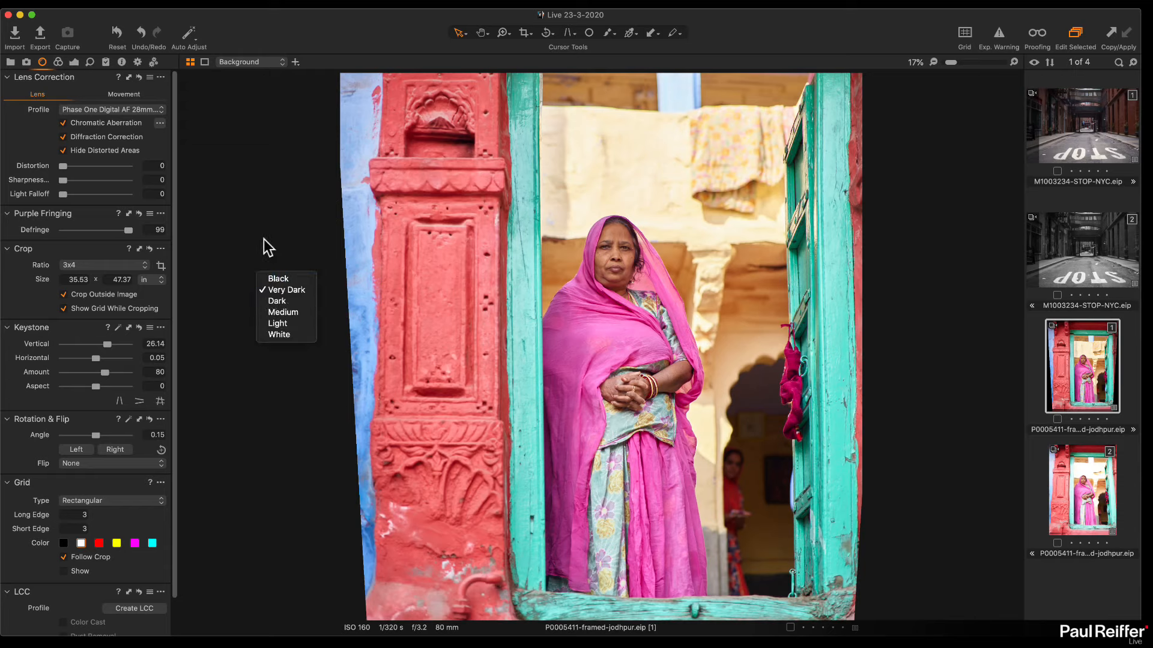
{"action": "left_click", "coordinate": [289, 335]}
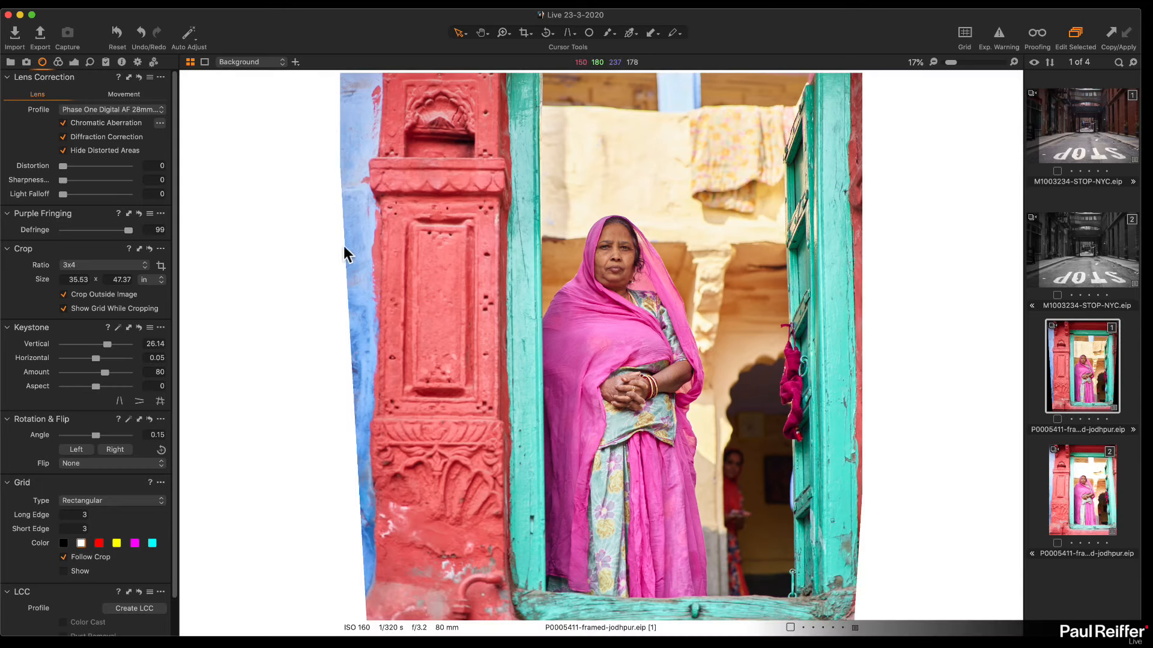
{"action": "right_click", "coordinate": [264, 290]}
{"action": "left_click", "coordinate": [303, 346]}
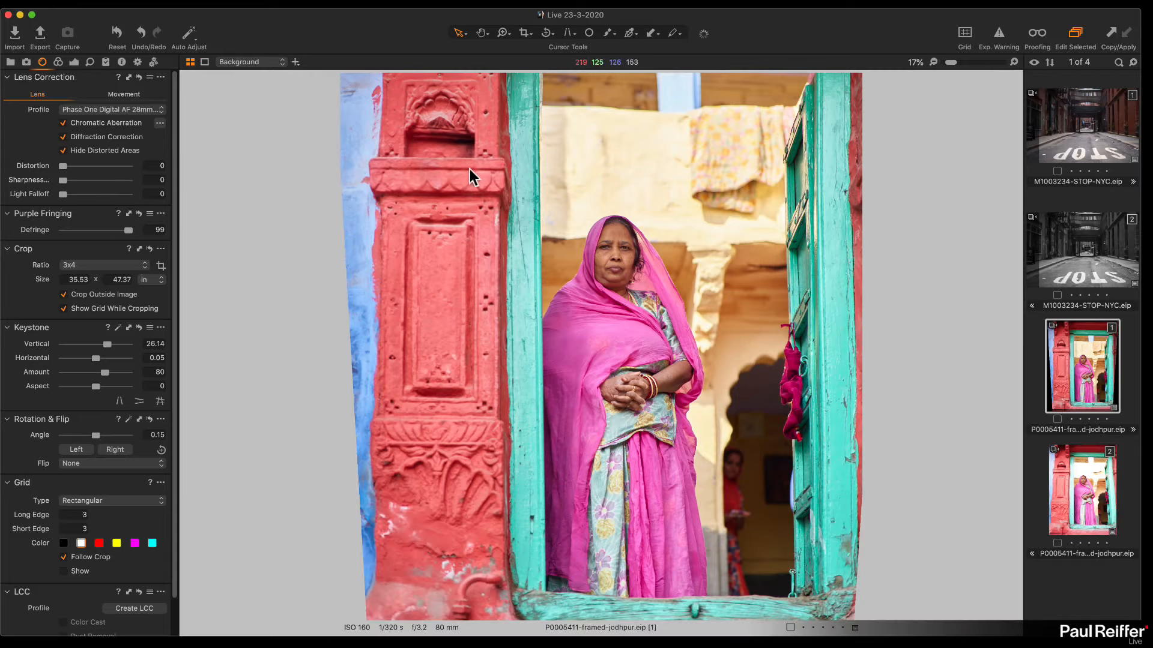
{"action": "scroll", "coordinate": [470, 175], "scroll_direction": "up", "scroll_amount": 3}
{"action": "scroll", "coordinate": [470, 174], "scroll_direction": "down", "scroll_amount": 3}
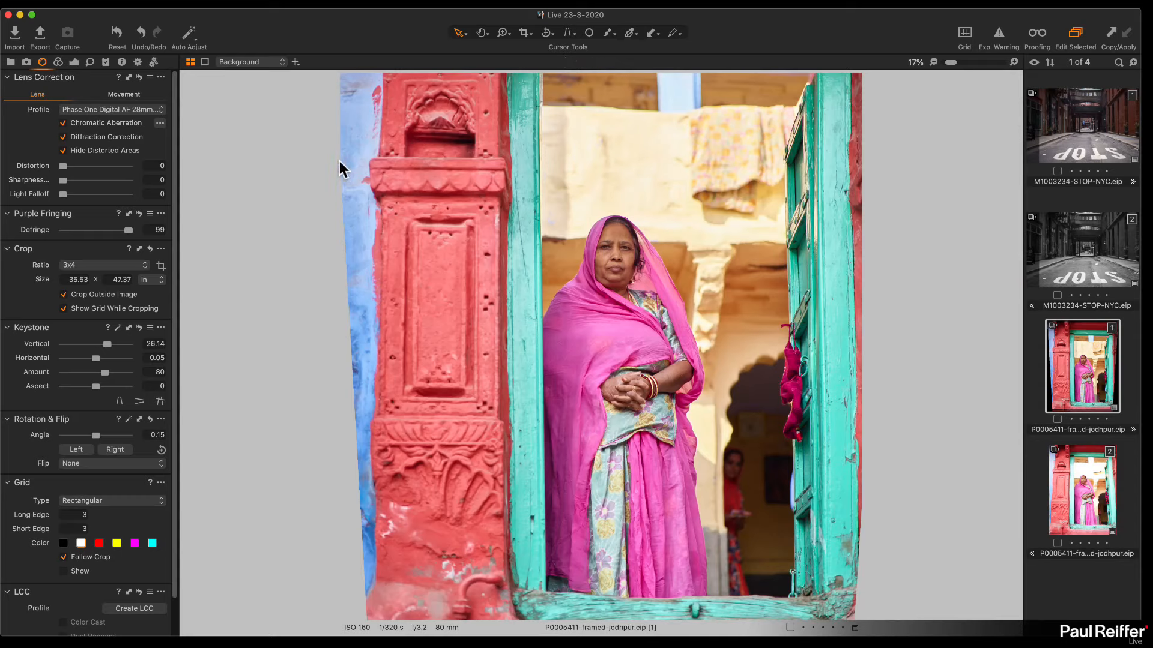
Bring up the crop frame, set the viewer background to White, and leave cropping
{"action": "left_click", "coordinate": [524, 35]}
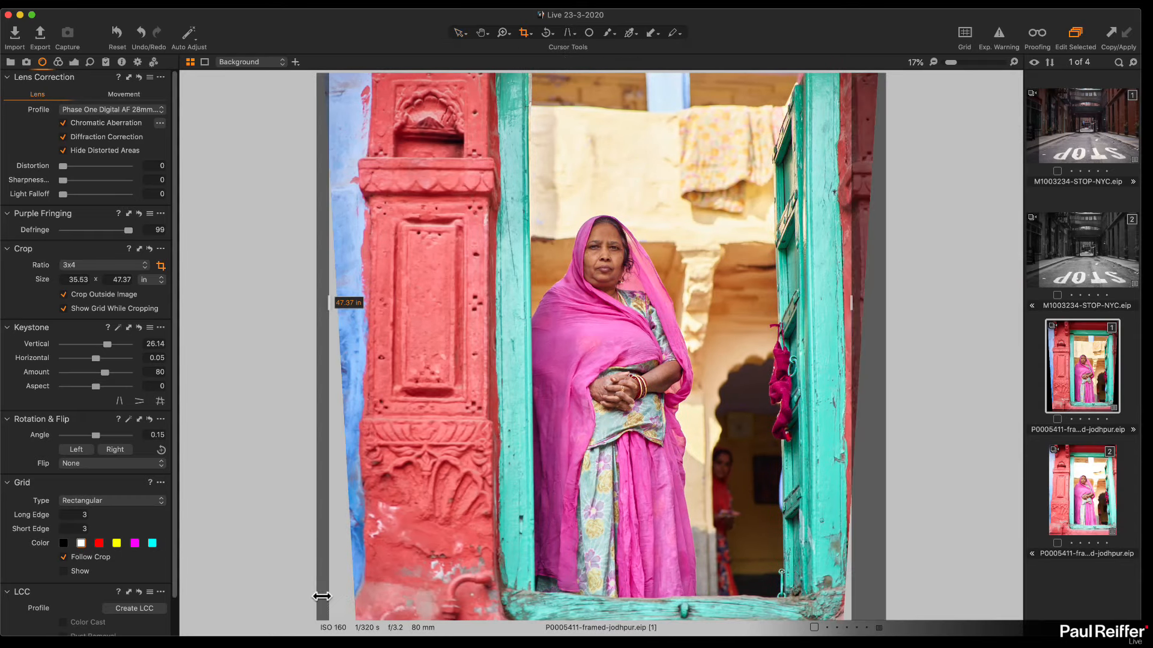
{"action": "right_click", "coordinate": [228, 484]}
{"action": "left_click", "coordinate": [258, 548]}
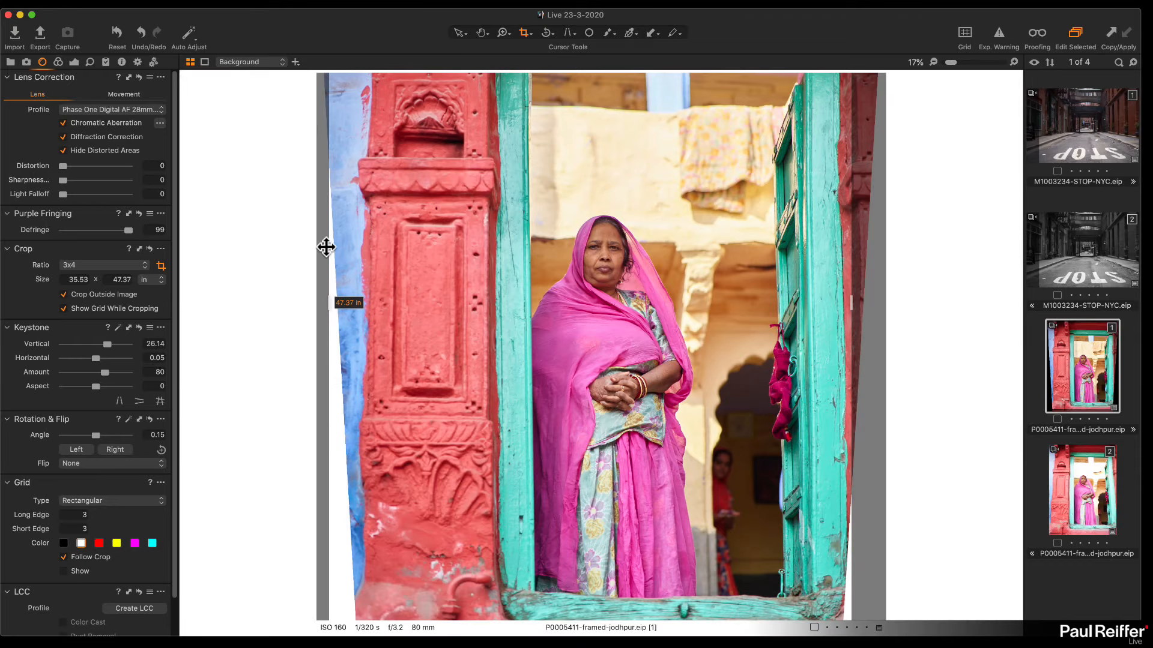
{"action": "left_click", "coordinate": [480, 33]}
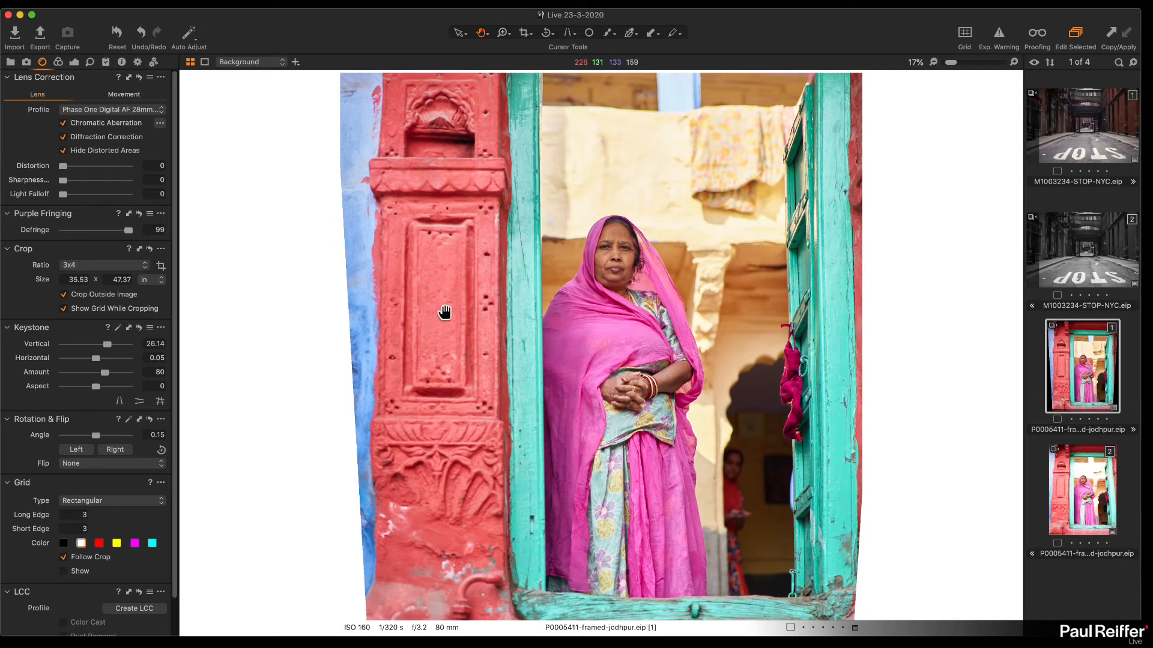
Examine the blank slivers along the cropped photo's side edges from top to bottom, and check the external editing options for this variant
{"action": "left_click_drag", "start_coordinate": [543, 272], "coordinate": [525, 478]}
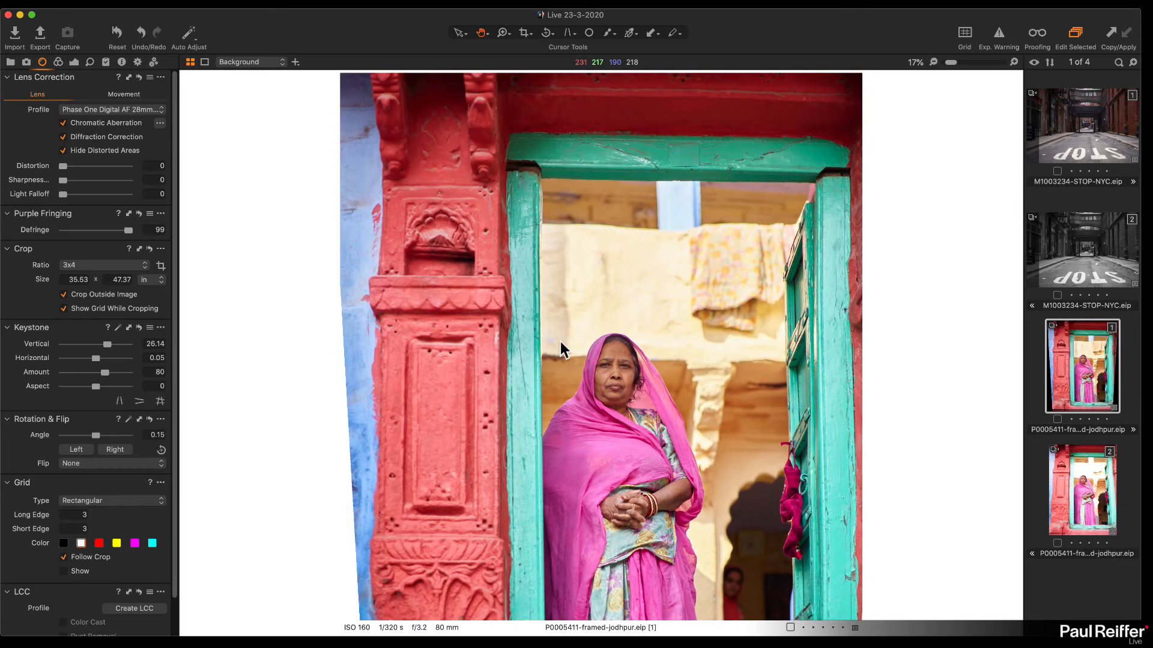
{"action": "scroll", "coordinate": [560, 341], "scroll_direction": "down", "scroll_amount": 5}
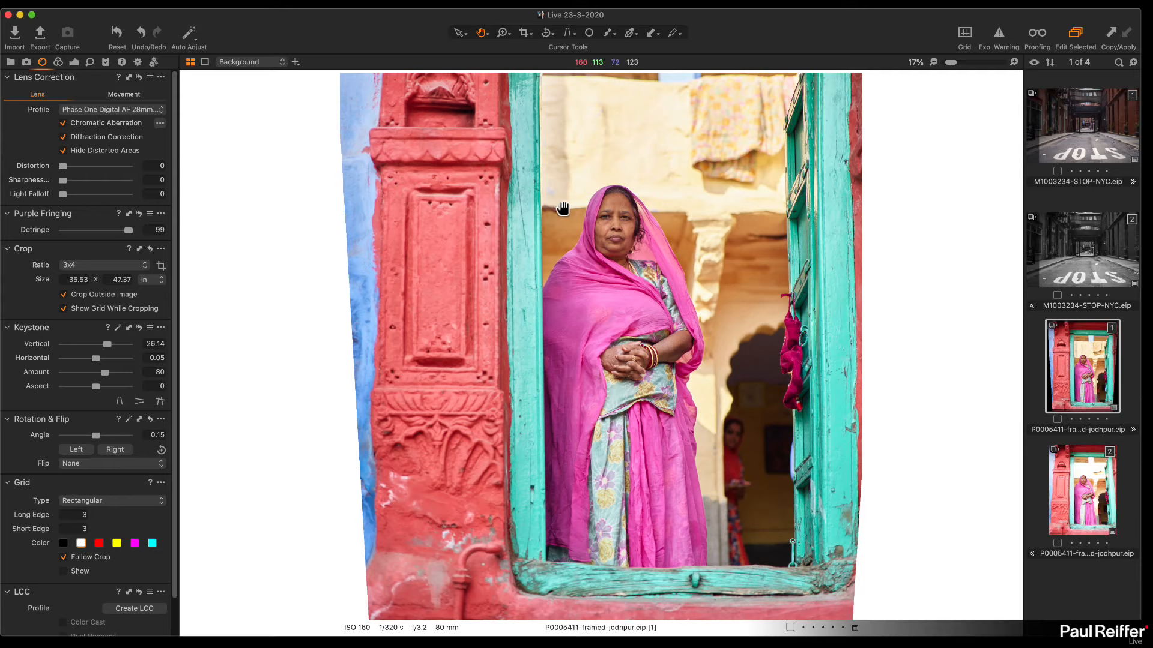
{"action": "left_click_drag", "start_coordinate": [562, 208], "coordinate": [584, 450]}
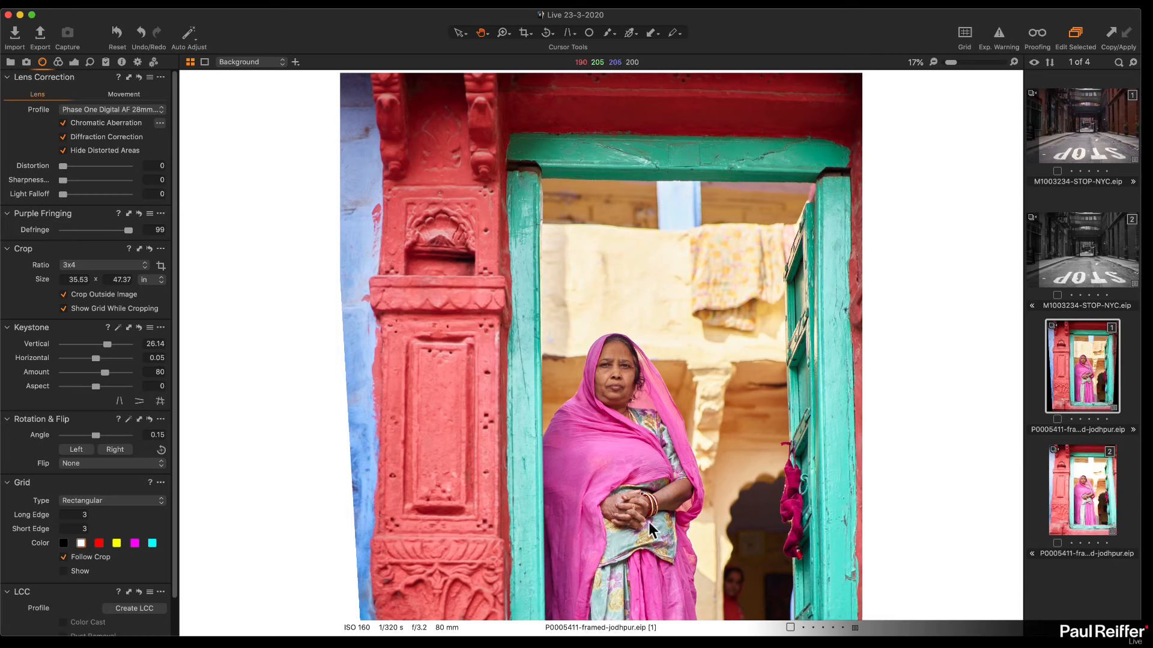
{"action": "left_click_drag", "start_coordinate": [652, 528], "coordinate": [621, 296]}
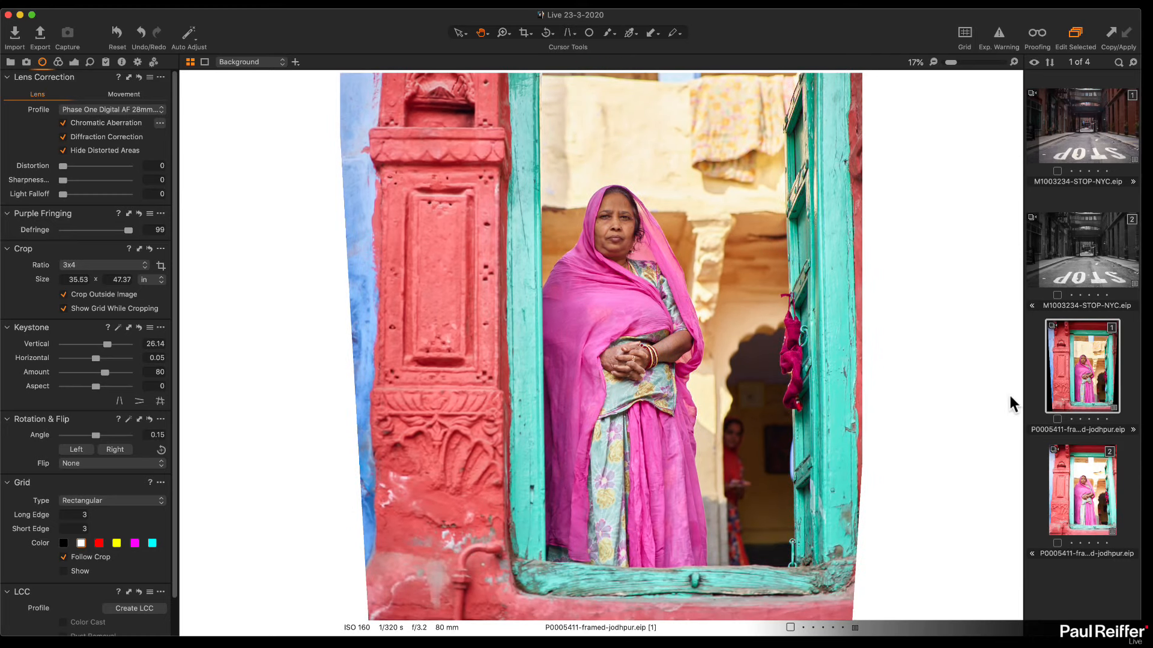
{"action": "right_click", "coordinate": [1081, 368]}
{"action": "mouse_move", "coordinate": [1137, 459]}
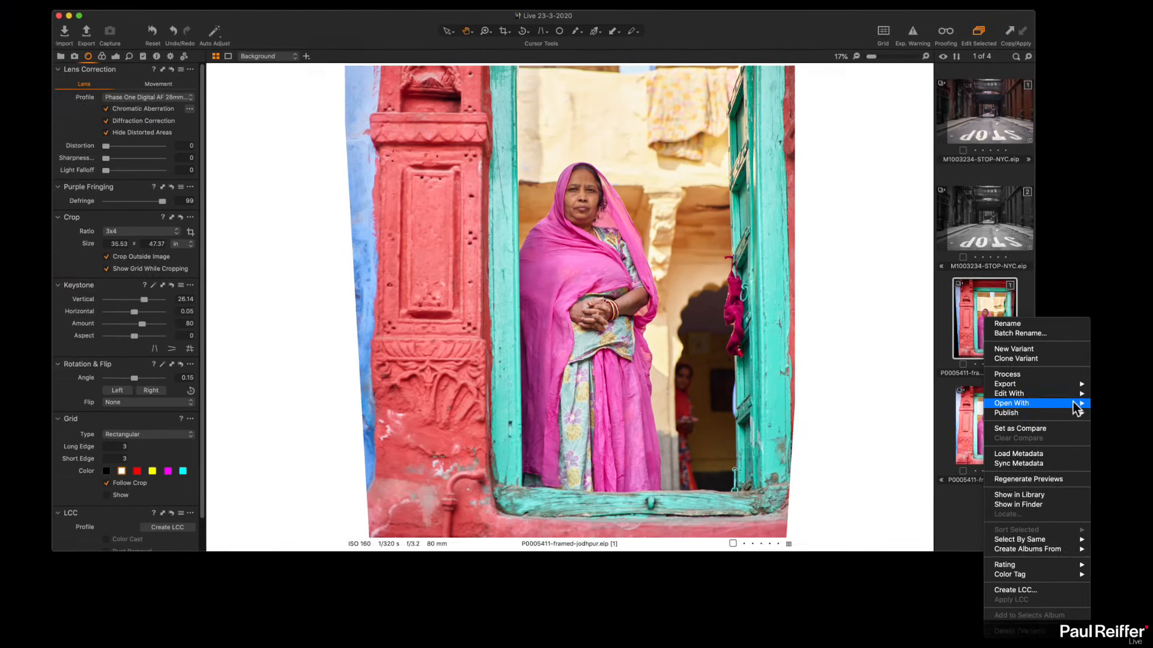
{"action": "mouse_move", "coordinate": [1026, 385]}
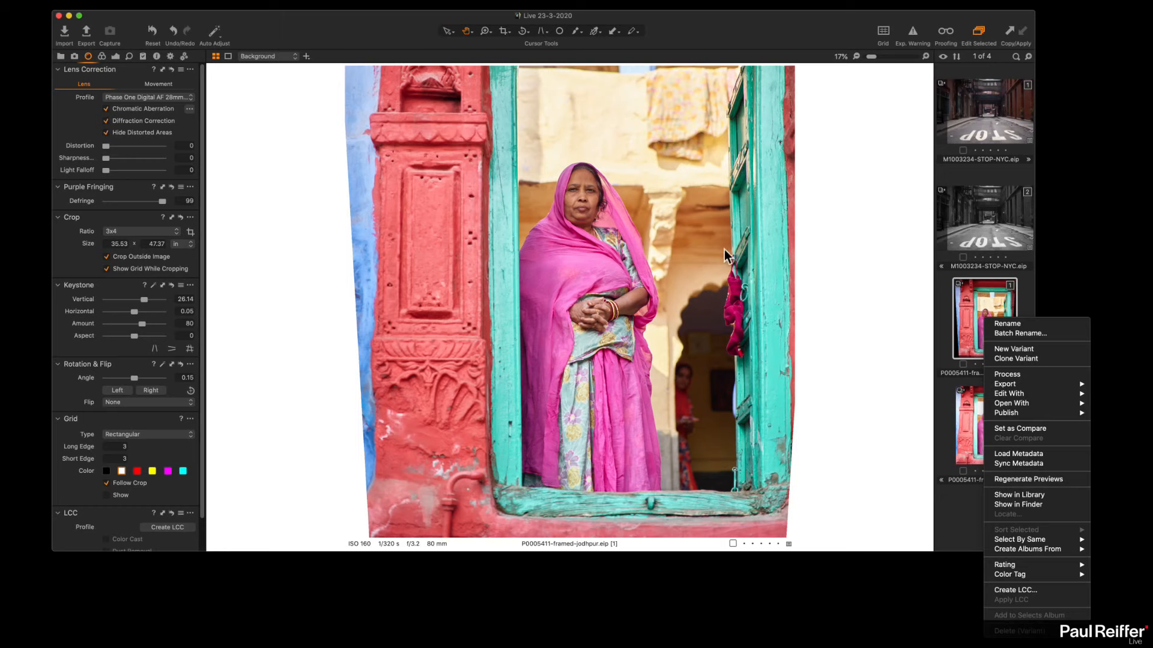
{"action": "left_click", "coordinate": [837, 362]}
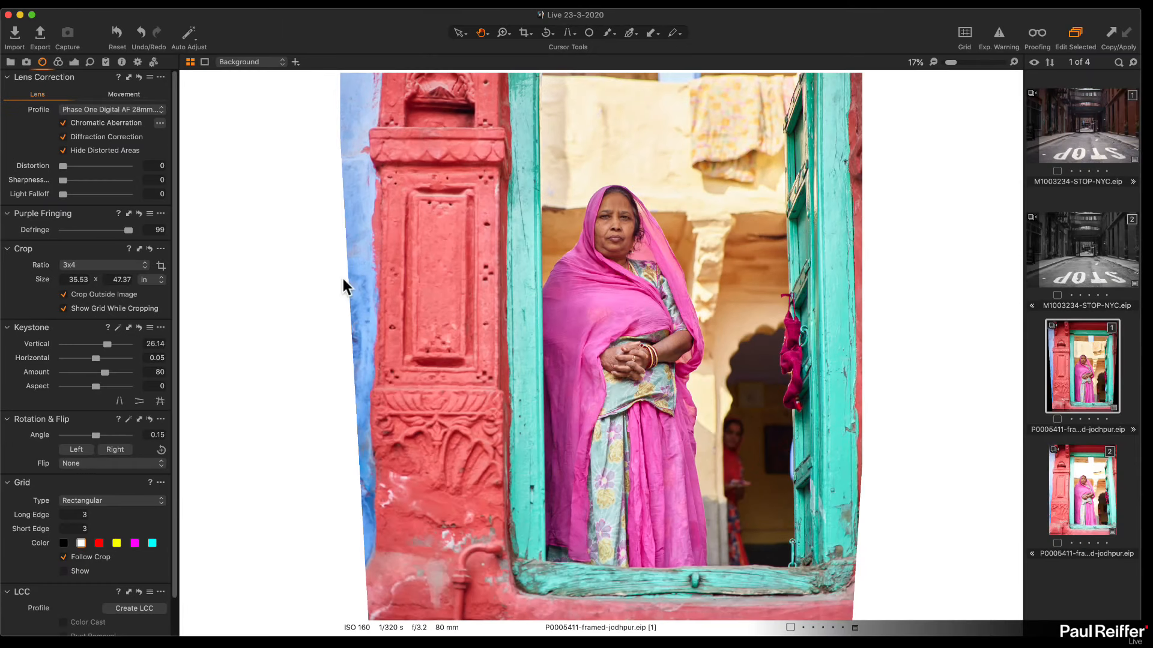
{"action": "left_click_drag", "start_coordinate": [449, 226], "coordinate": [480, 423]}
{"action": "left_click_drag", "start_coordinate": [434, 358], "coordinate": [448, 208]}
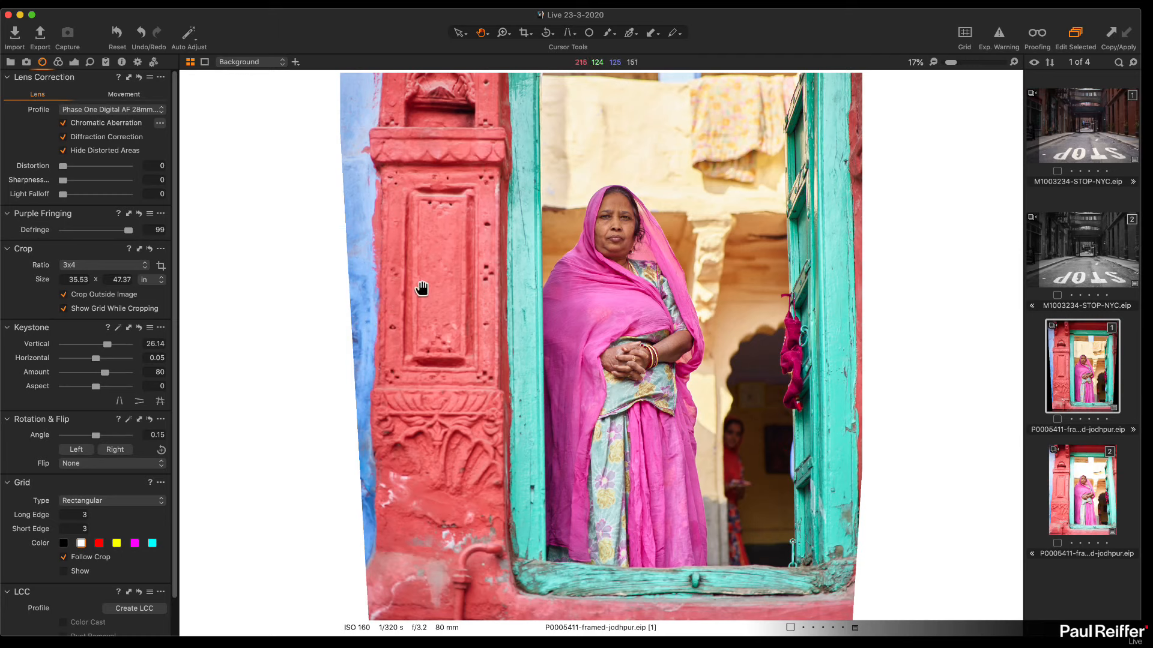
Set the viewer background to Very Dark and compare the unedited variant 2 with the corrected variant 1, fitted to the view
{"action": "left_click", "coordinate": [1089, 498]}
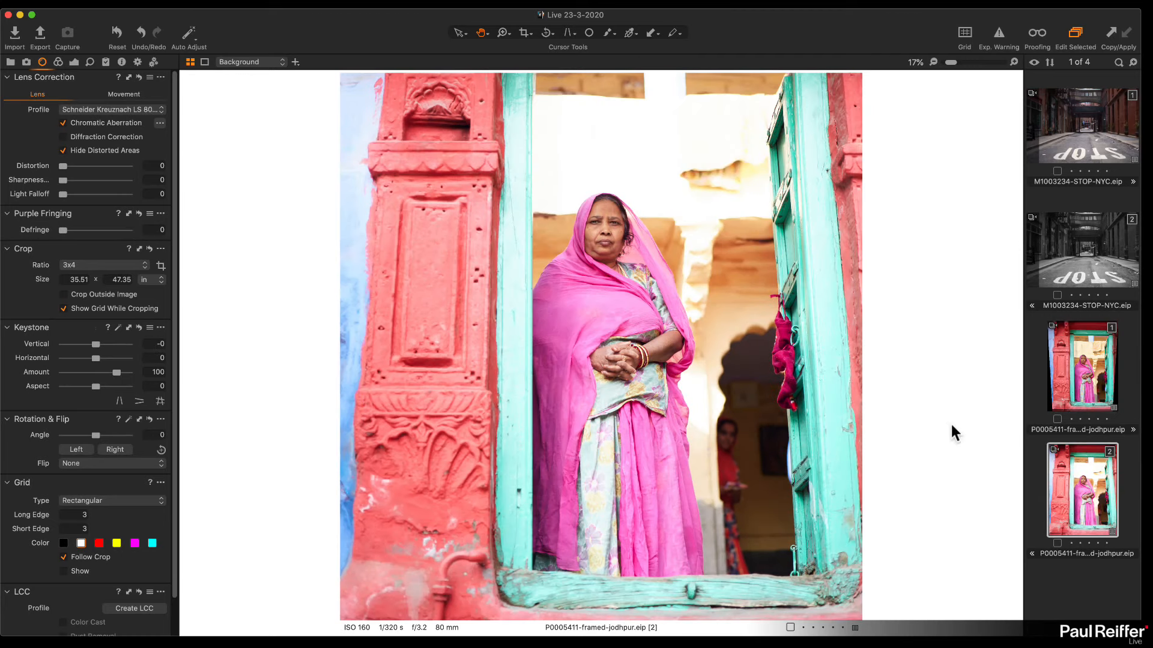
{"action": "right_click", "coordinate": [224, 176]}
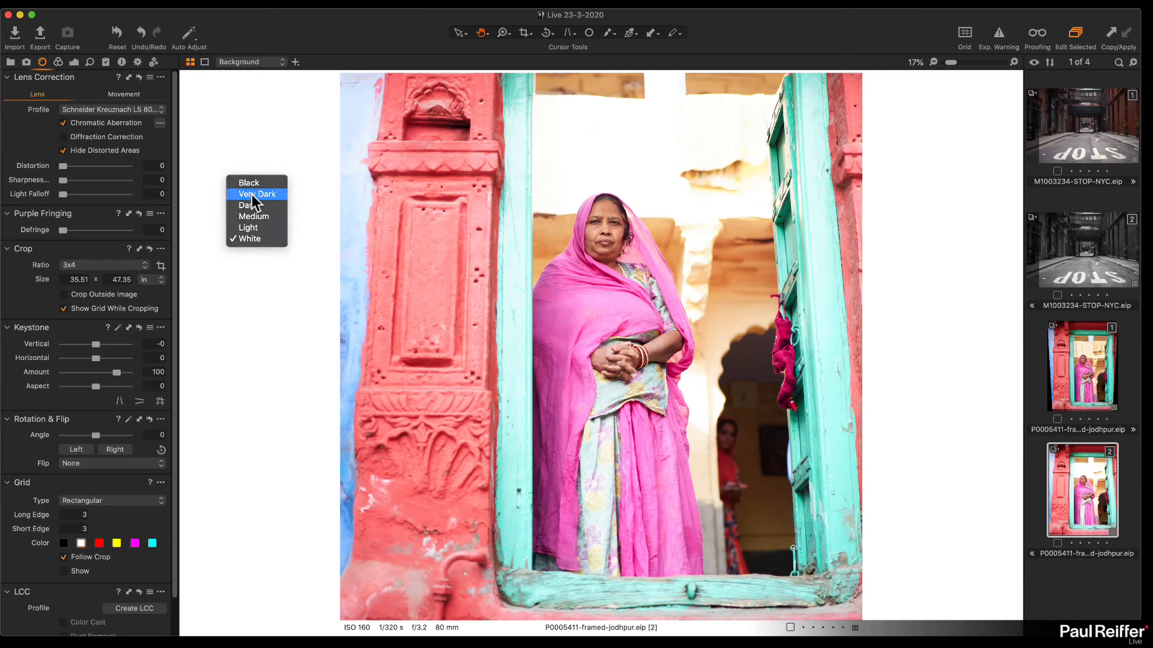
{"action": "left_click", "coordinate": [270, 195]}
{"action": "scroll", "coordinate": [583, 354], "scroll_direction": "down", "scroll_amount": 2}
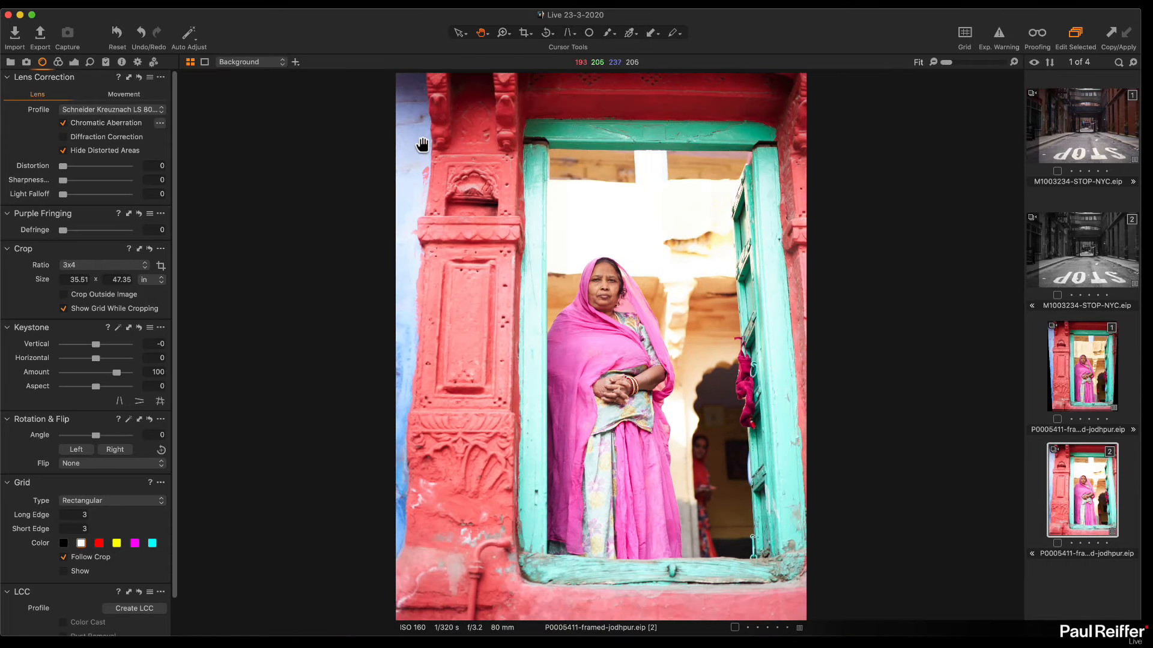
{"action": "left_click", "coordinate": [1075, 375]}
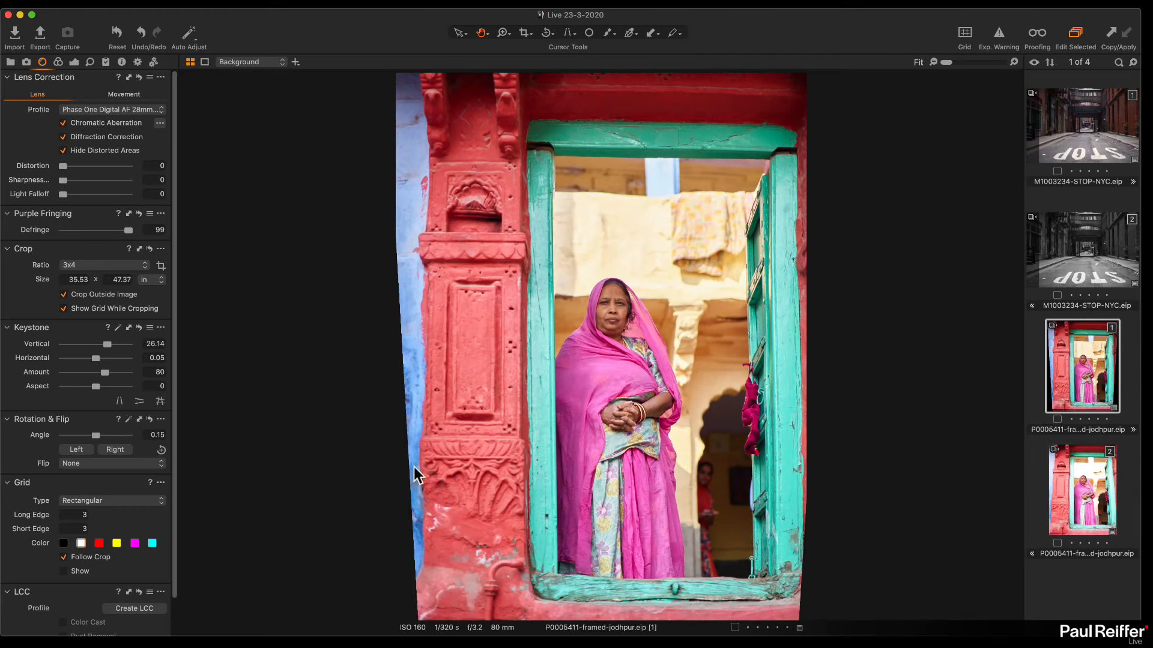
{"action": "left_click", "coordinate": [1117, 506]}
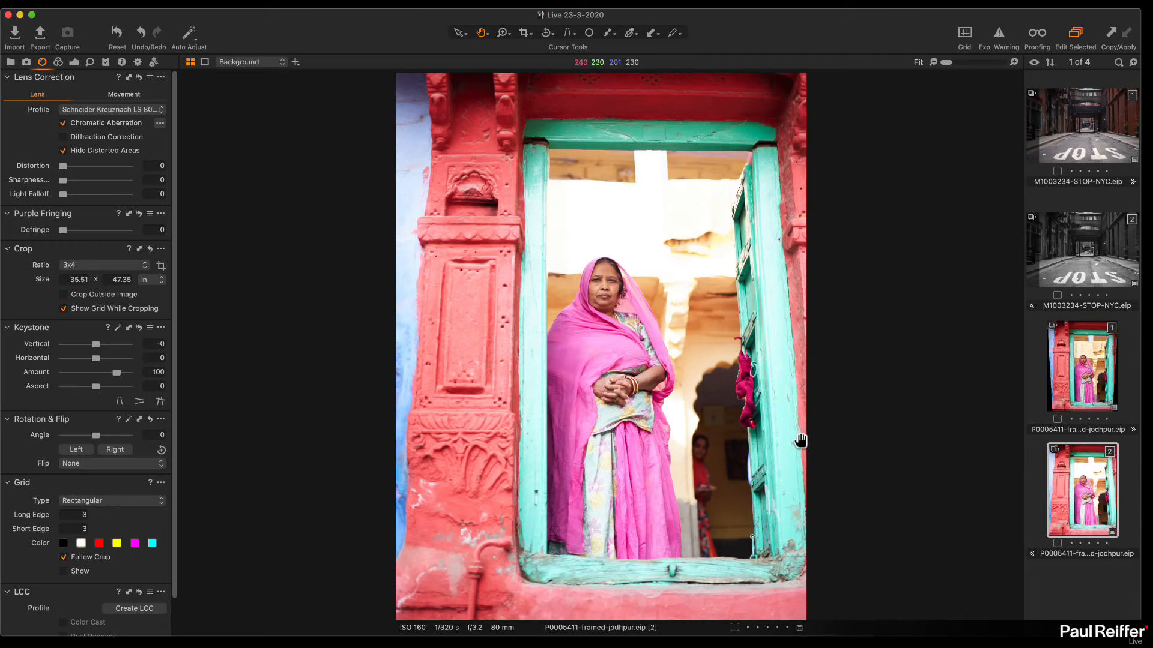
{"action": "left_click", "coordinate": [1087, 384]}
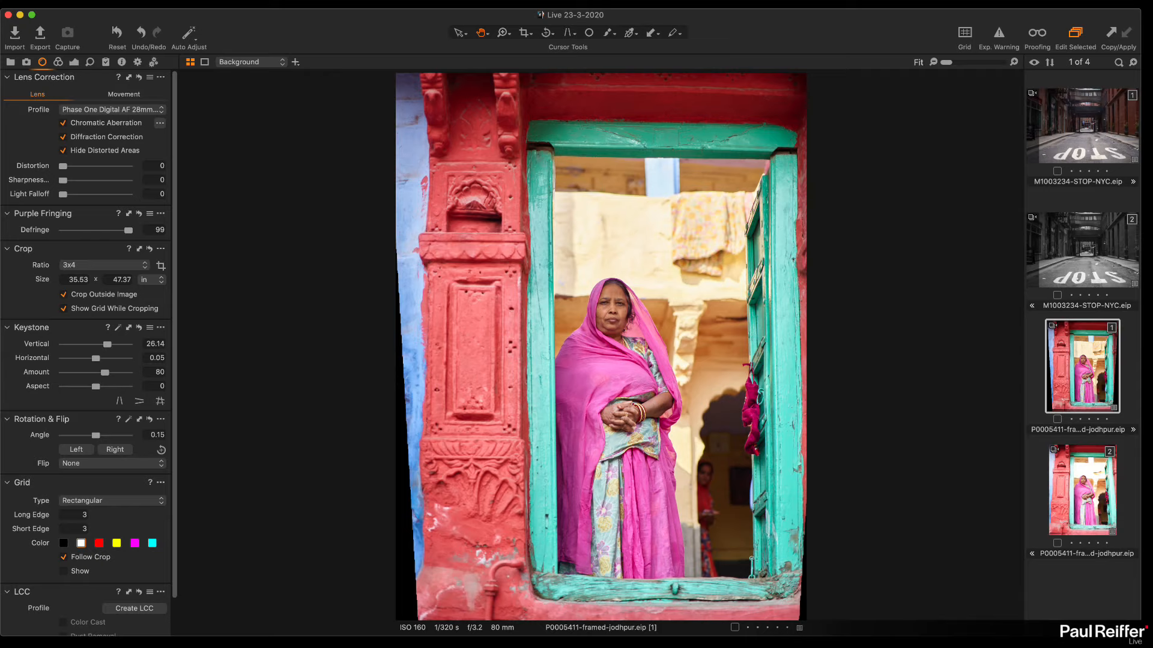
Examine the fringing where the green lintel and the pale blue column meet the background, at 111% and 67%
{"action": "key", "text": "z"}
{"action": "left_click", "coordinate": [675, 158]}
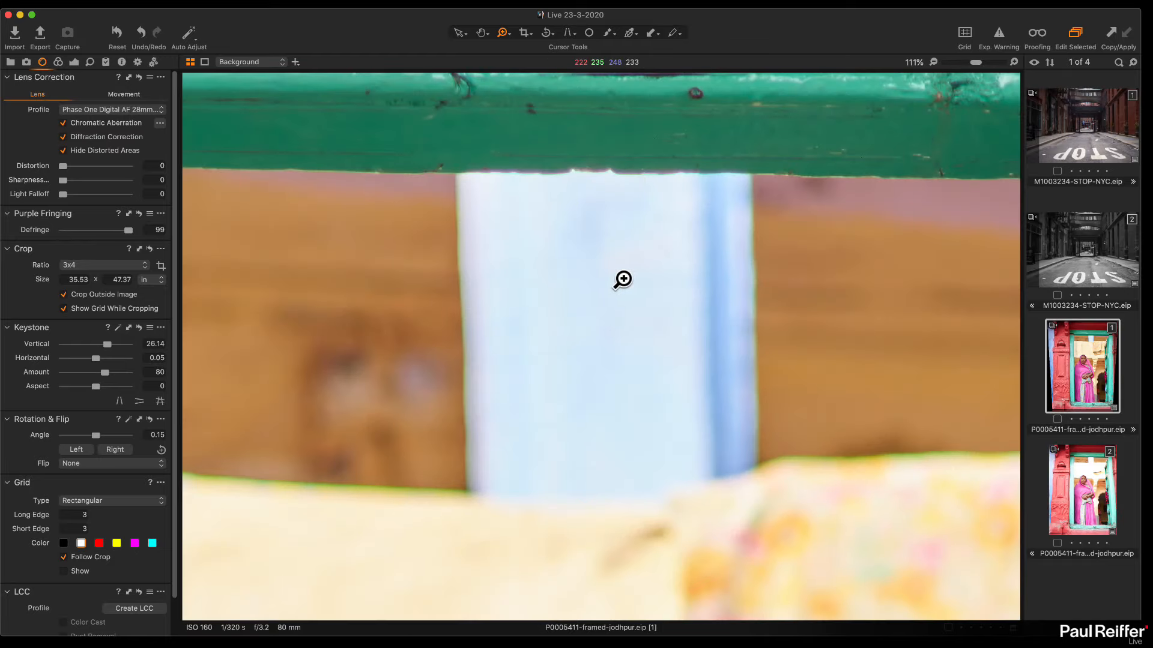
{"action": "left_click_drag", "start_coordinate": [640, 284], "coordinate": [543, 258]}
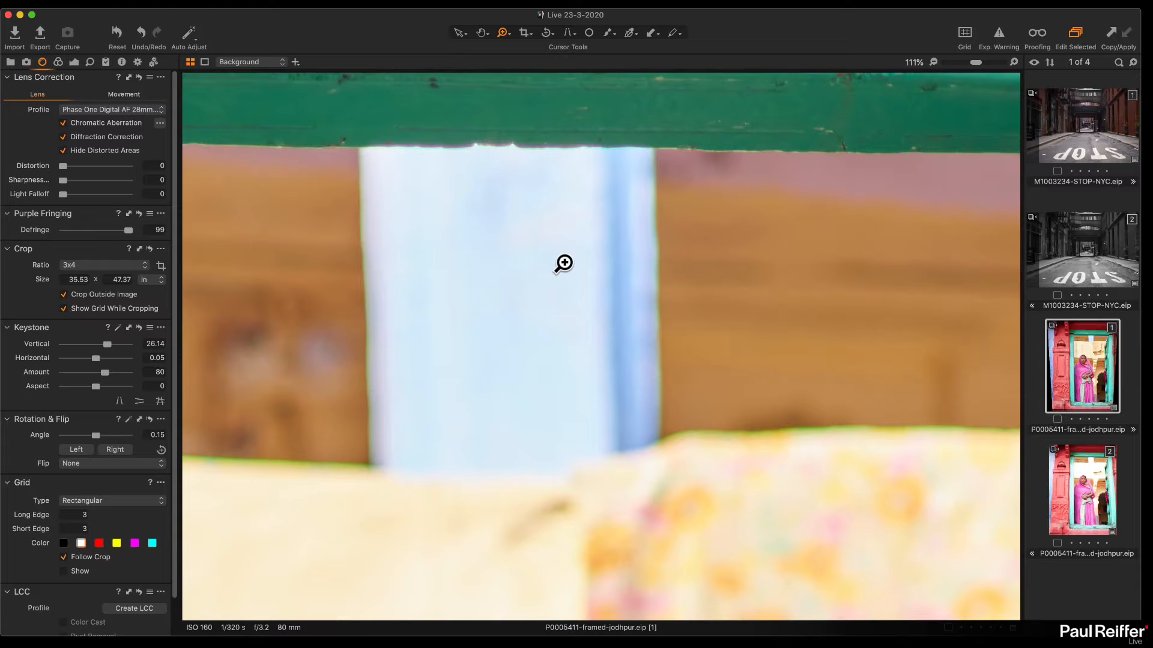
{"action": "left_click", "coordinate": [565, 263], "text": "alt"}
{"action": "left_click", "coordinate": [610, 326], "text": "alt"}
{"action": "left_click_drag", "start_coordinate": [661, 355], "coordinate": [578, 344]}
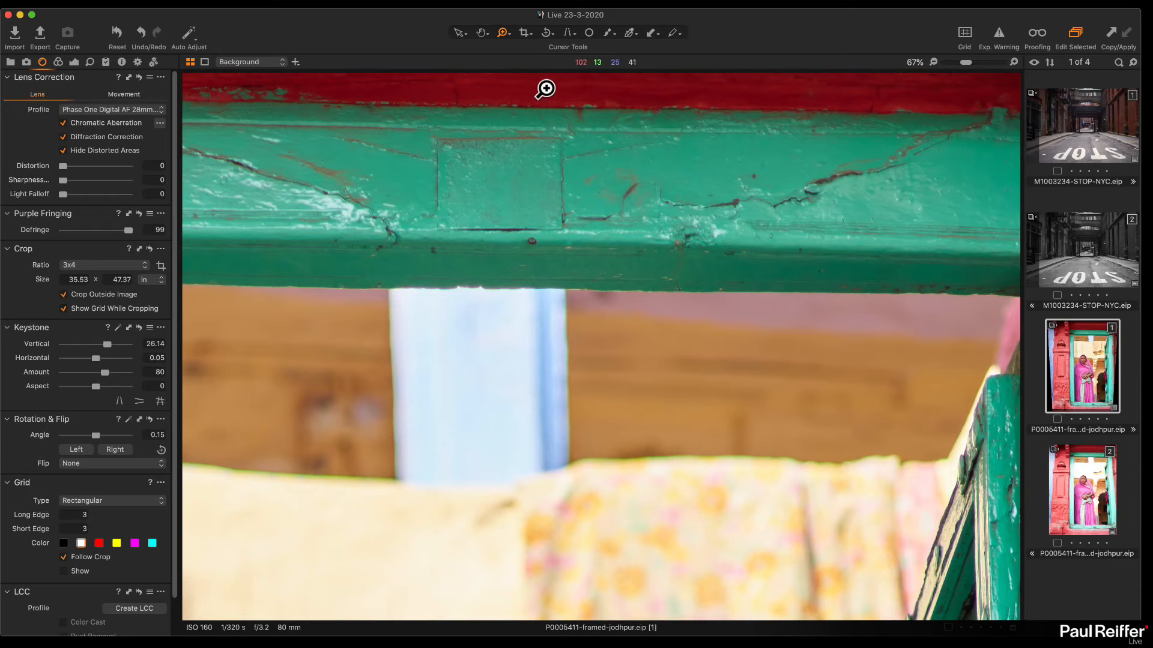
Add a new Heal layer to the doorway portrait for retouching
{"action": "left_click", "coordinate": [74, 62]}
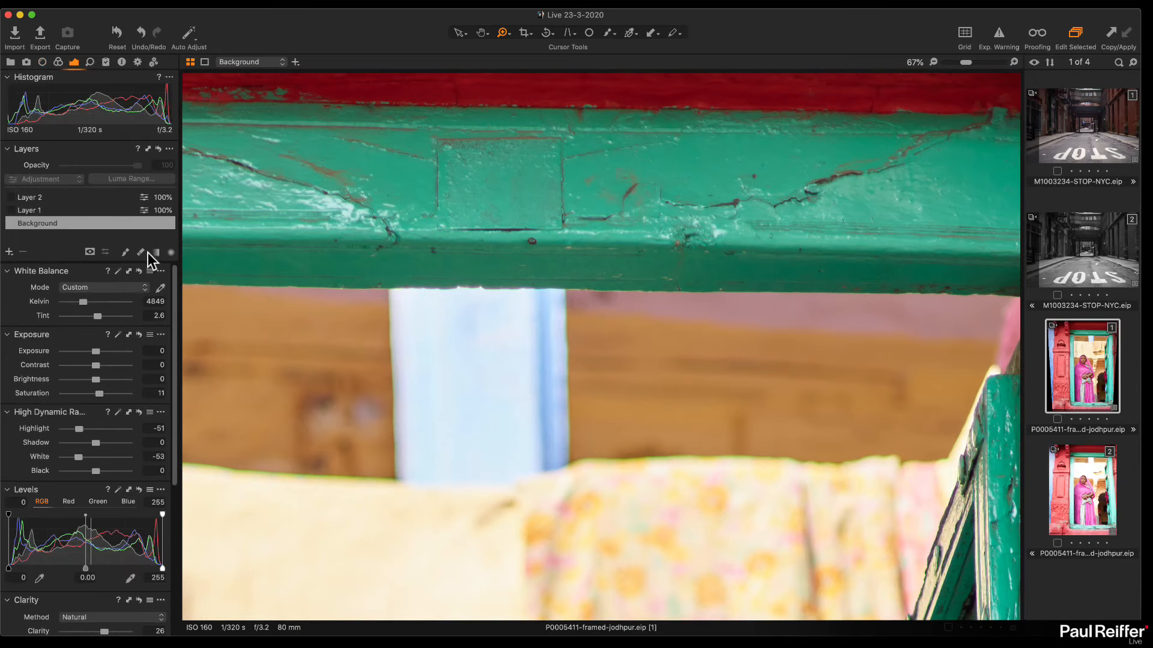
{"action": "left_click", "coordinate": [9, 252]}
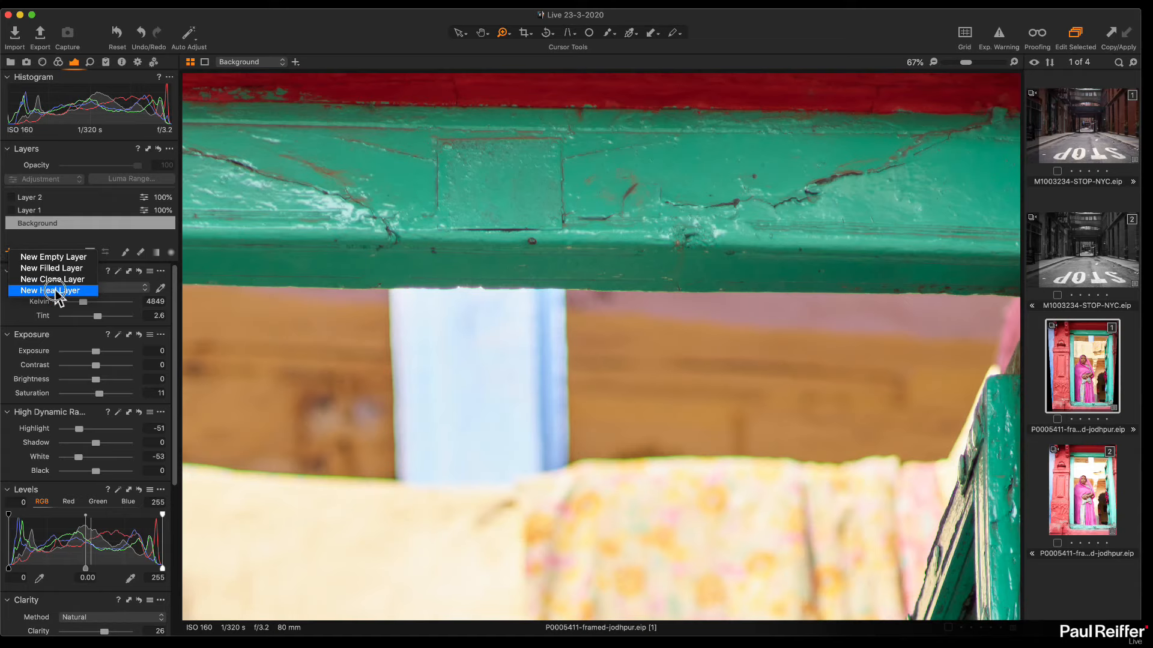
{"action": "left_click", "coordinate": [33, 243]}
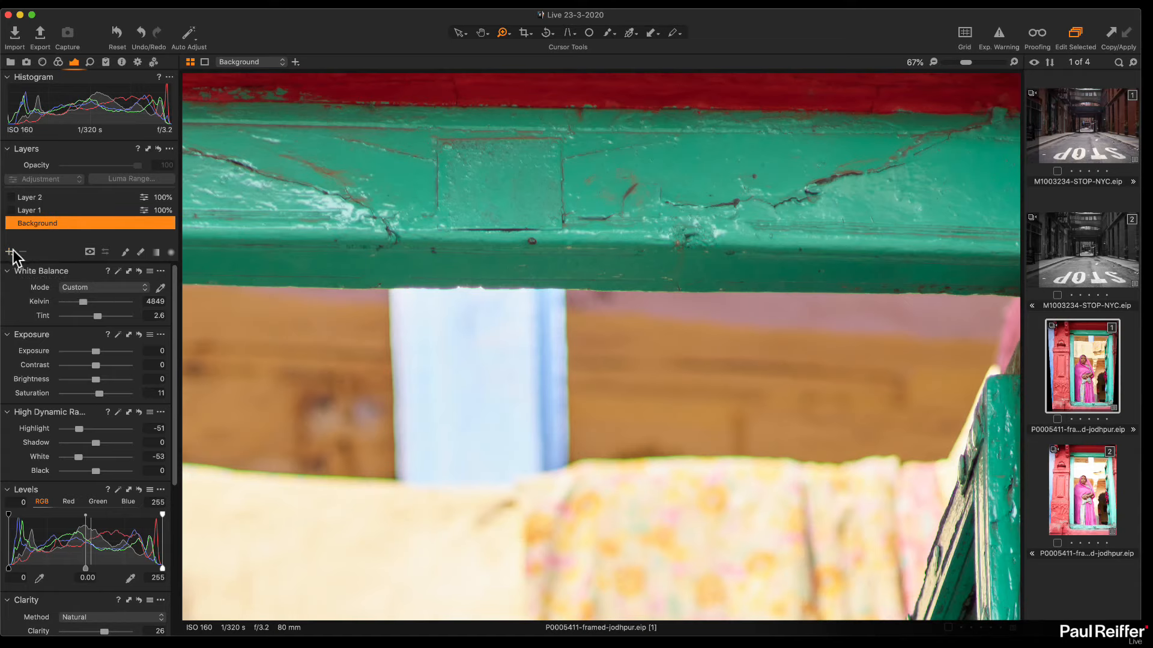
{"action": "left_click", "coordinate": [9, 252]}
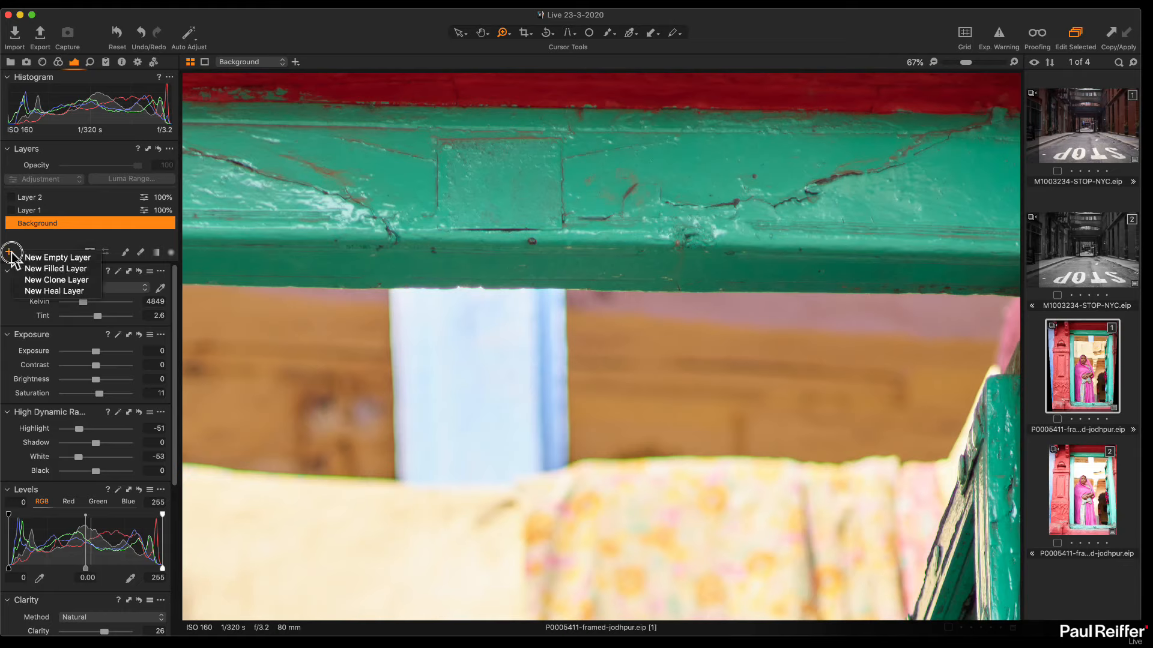
{"action": "left_click", "coordinate": [63, 291]}
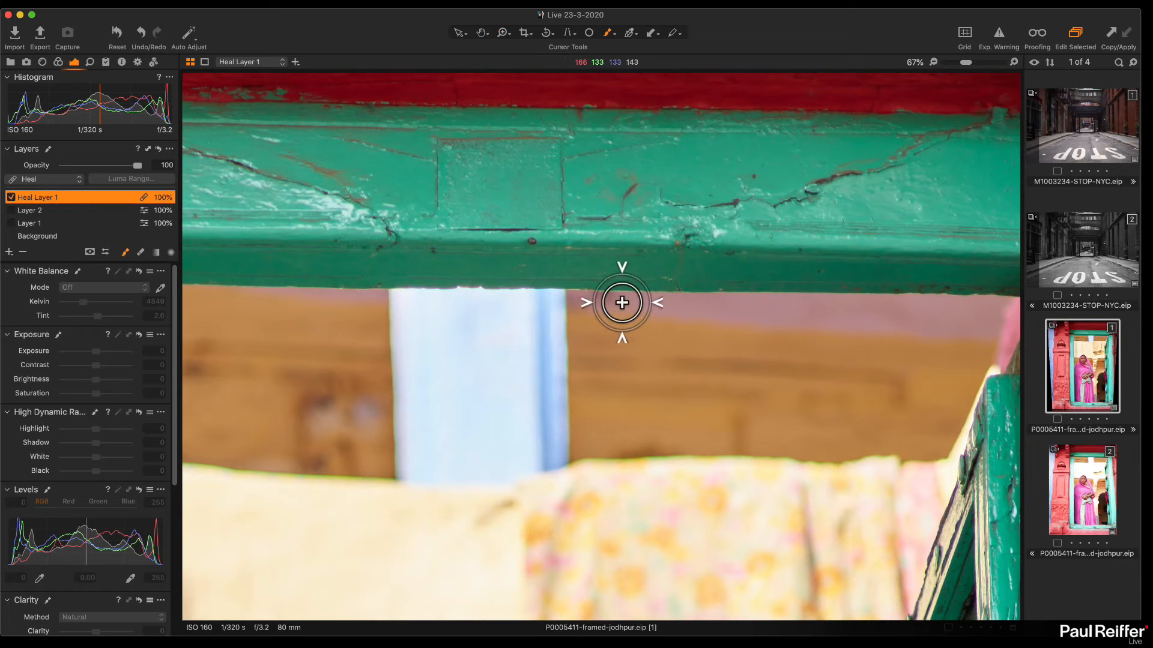
Heal away the pale blue column beneath the green lintel, sampling the lintel's lower edge further to the right
{"action": "left_click", "coordinate": [811, 293], "text": "alt"}
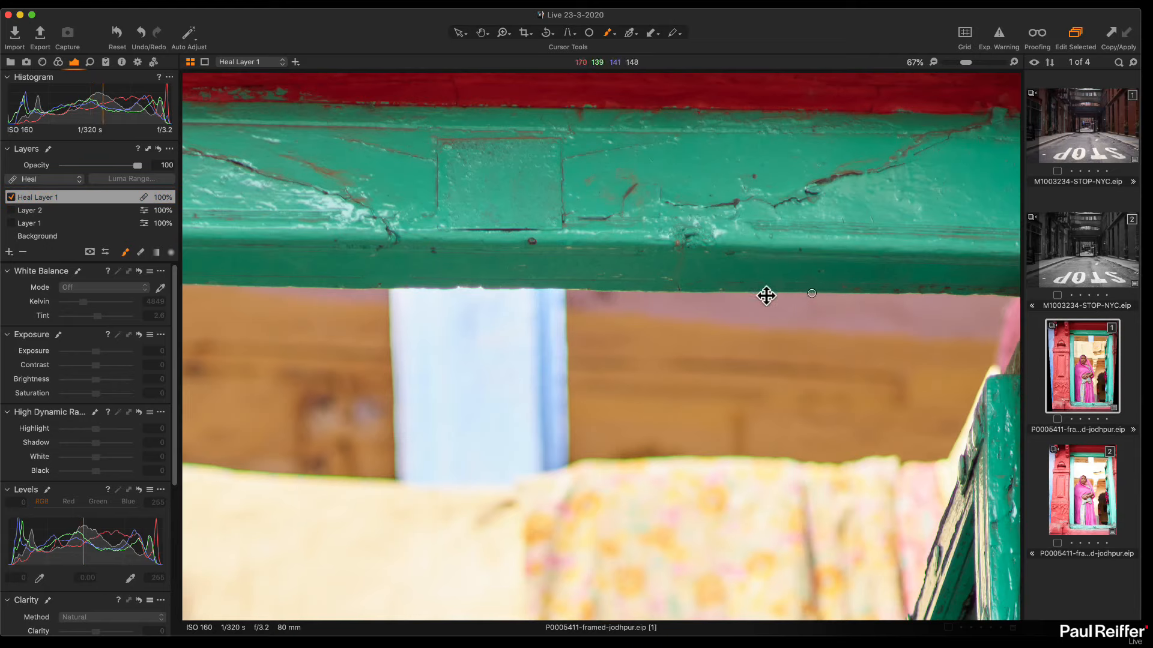
{"action": "left_click", "coordinate": [565, 290]}
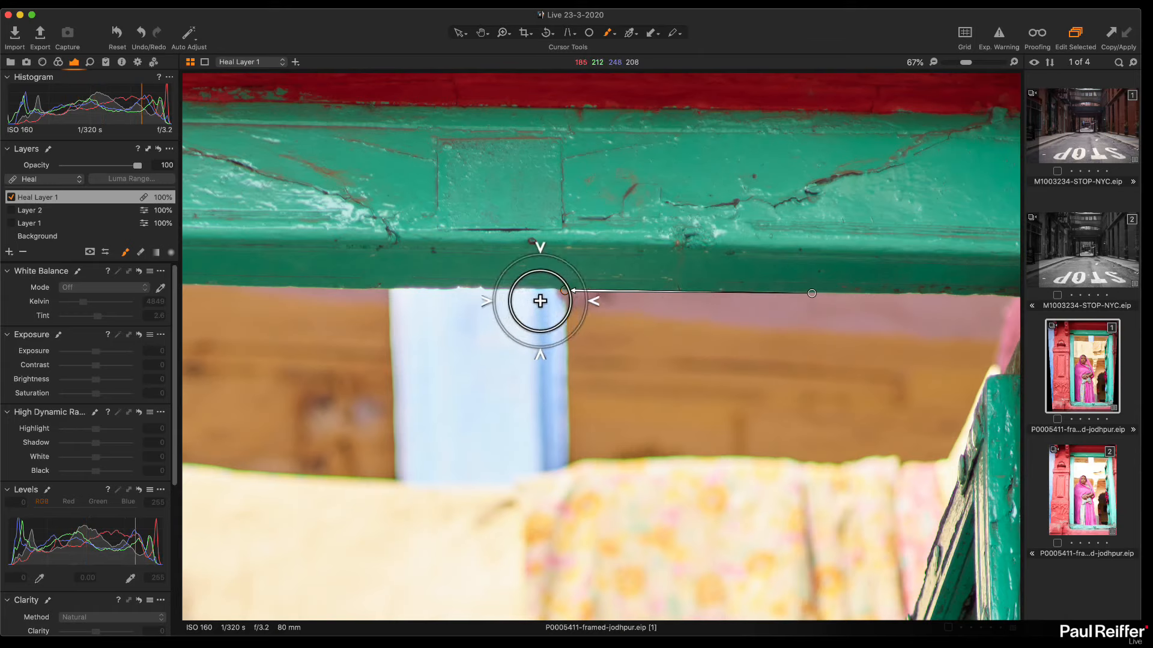
{"action": "right_click", "coordinate": [405, 269]}
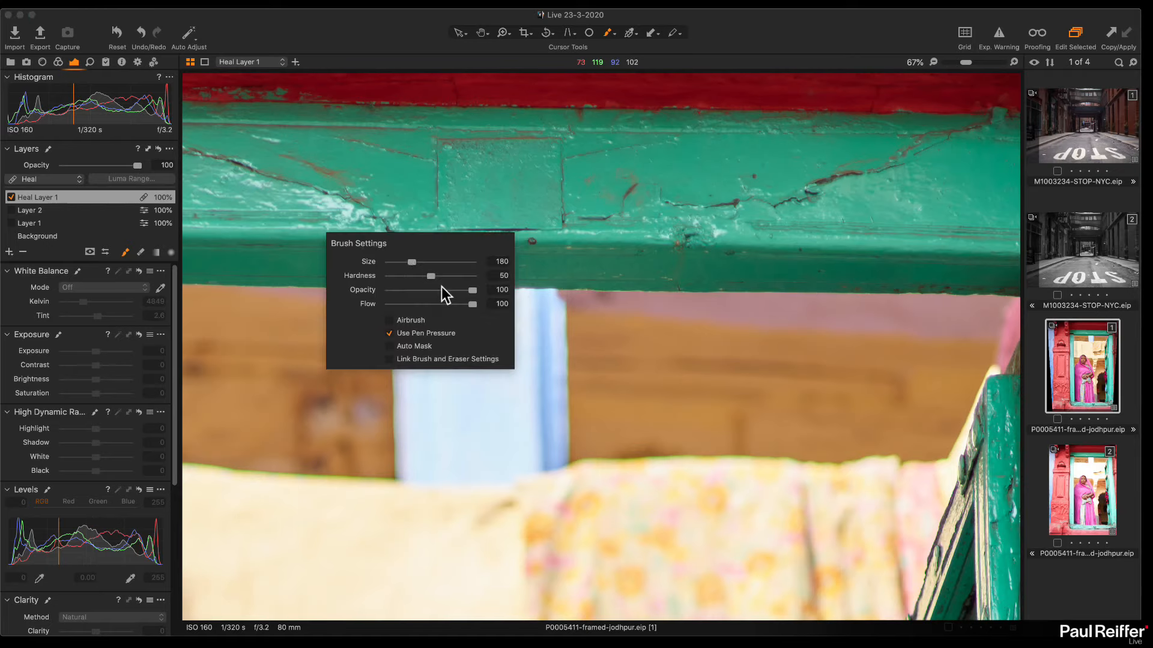
{"action": "right_click", "coordinate": [441, 274]}
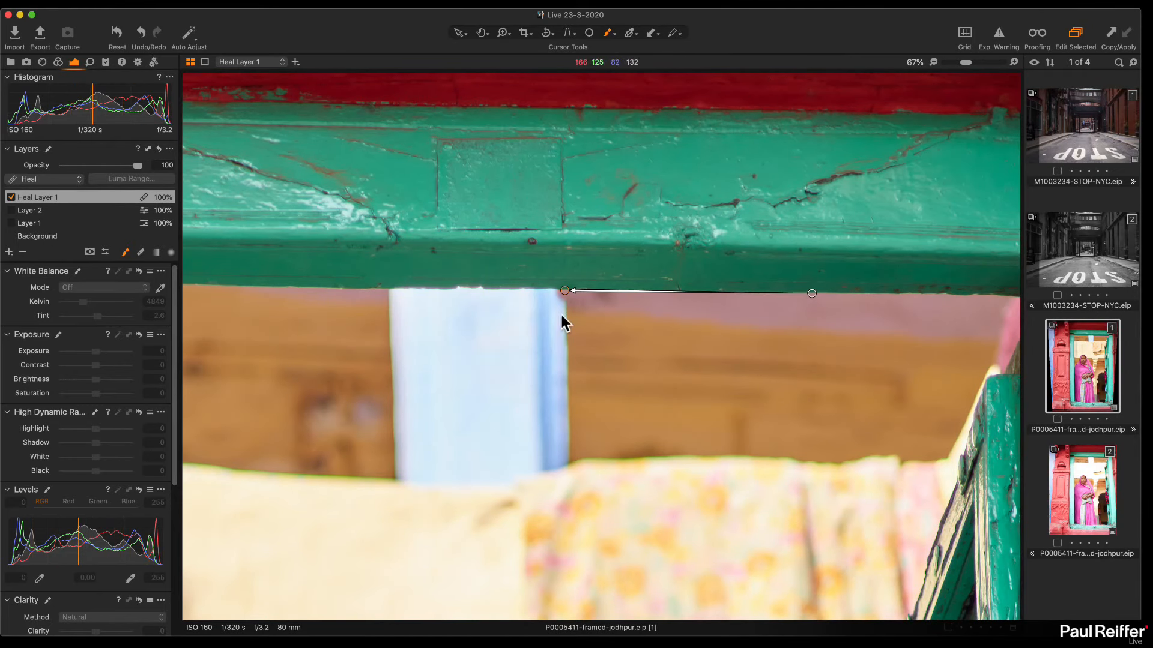
{"action": "mouse_move", "coordinate": [553, 302]}
{"action": "left_mouse_down"}
{"action": "mouse_move", "coordinate": [483, 294]}
{"action": "mouse_move", "coordinate": [605, 314]}
{"action": "mouse_move", "coordinate": [482, 318]}
{"action": "mouse_move", "coordinate": [560, 324]}
{"action": "mouse_move", "coordinate": [503, 340]}
{"action": "mouse_move", "coordinate": [573, 360]}
{"action": "mouse_move", "coordinate": [445, 347]}
{"action": "mouse_move", "coordinate": [564, 378]}
{"action": "mouse_move", "coordinate": [479, 382]}
{"action": "mouse_move", "coordinate": [558, 392]}
{"action": "mouse_move", "coordinate": [501, 416]}
{"action": "mouse_move", "coordinate": [575, 417]}
{"action": "mouse_move", "coordinate": [462, 413]}
{"action": "left_mouse_up"}
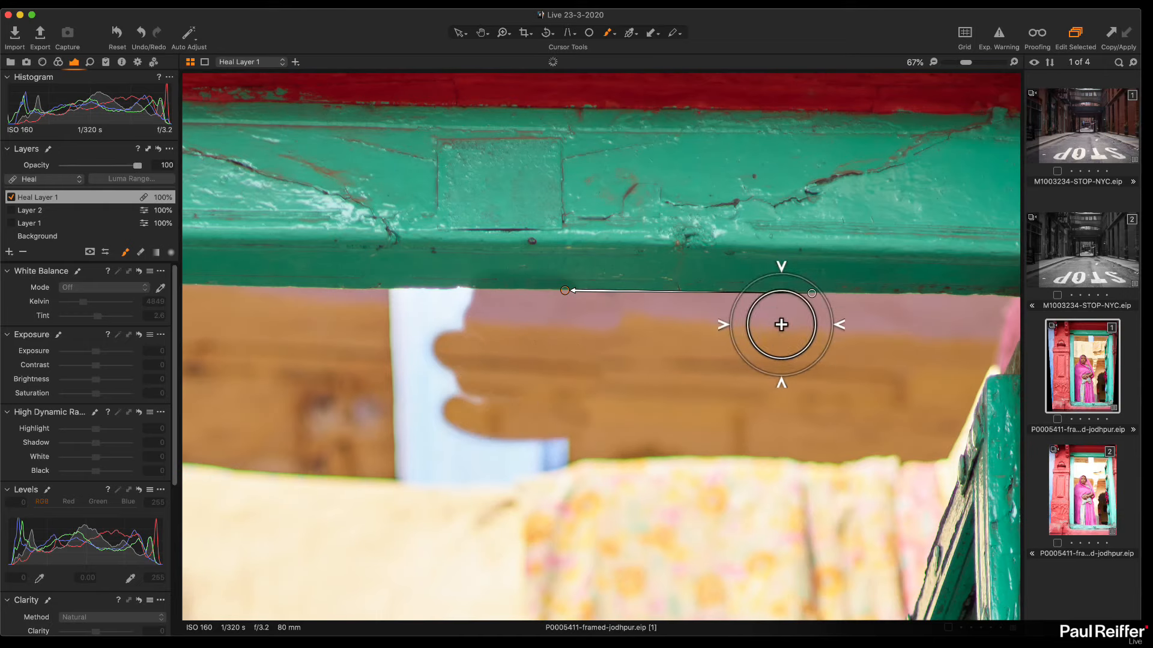
{"action": "mouse_move", "coordinate": [469, 304]}
{"action": "left_mouse_down"}
{"action": "mouse_move", "coordinate": [386, 303]}
{"action": "mouse_move", "coordinate": [477, 300]}
{"action": "mouse_move", "coordinate": [397, 297]}
{"action": "mouse_move", "coordinate": [439, 300]}
{"action": "mouse_move", "coordinate": [402, 317]}
{"action": "mouse_move", "coordinate": [416, 328]}
{"action": "mouse_move", "coordinate": [488, 333]}
{"action": "mouse_move", "coordinate": [390, 332]}
{"action": "mouse_move", "coordinate": [477, 329]}
{"action": "mouse_move", "coordinate": [400, 336]}
{"action": "mouse_move", "coordinate": [425, 350]}
{"action": "mouse_move", "coordinate": [390, 349]}
{"action": "mouse_move", "coordinate": [454, 366]}
{"action": "mouse_move", "coordinate": [362, 374]}
{"action": "mouse_move", "coordinate": [493, 390]}
{"action": "mouse_move", "coordinate": [381, 401]}
{"action": "mouse_move", "coordinate": [467, 407]}
{"action": "mouse_move", "coordinate": [369, 409]}
{"action": "mouse_move", "coordinate": [451, 401]}
{"action": "mouse_move", "coordinate": [416, 394]}
{"action": "mouse_move", "coordinate": [422, 418]}
{"action": "mouse_move", "coordinate": [396, 435]}
{"action": "mouse_move", "coordinate": [493, 431]}
{"action": "mouse_move", "coordinate": [395, 442]}
{"action": "mouse_move", "coordinate": [569, 436]}
{"action": "mouse_move", "coordinate": [445, 424]}
{"action": "mouse_move", "coordinate": [405, 382]}
{"action": "mouse_move", "coordinate": [373, 389]}
{"action": "mouse_move", "coordinate": [460, 397]}
{"action": "mouse_move", "coordinate": [620, 363]}
{"action": "left_mouse_up"}
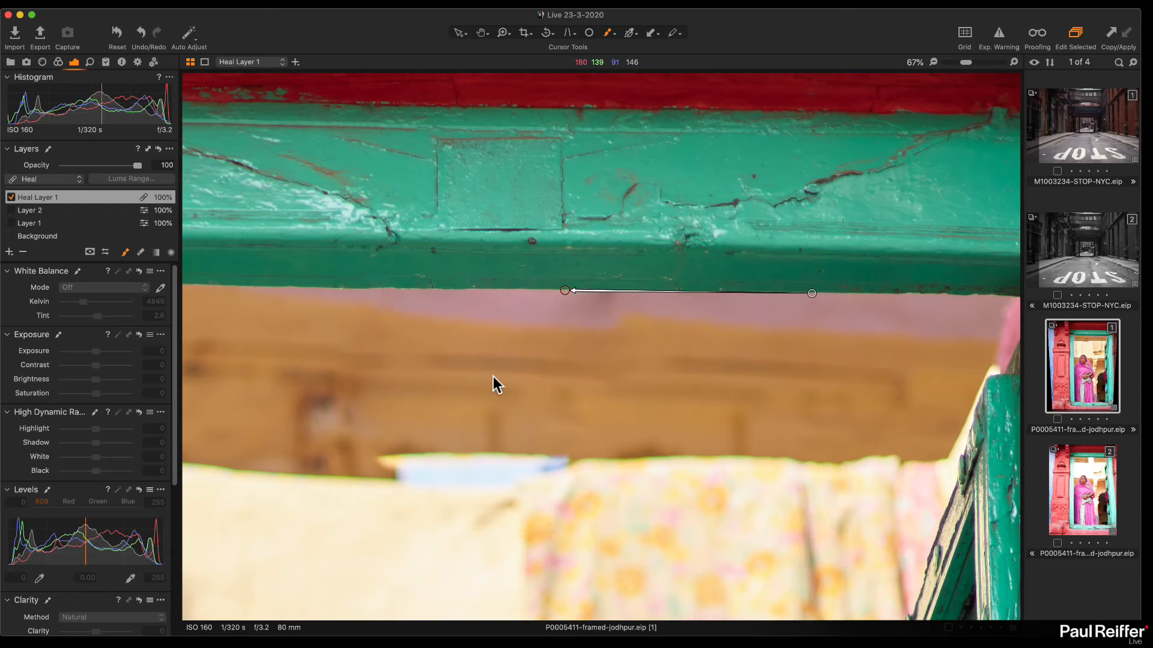
Toggle the heal layer off and on to compare the wall with and without the column, leaving it enabled
{"action": "left_click", "coordinate": [12, 198]}
{"action": "left_click", "coordinate": [11, 197]}
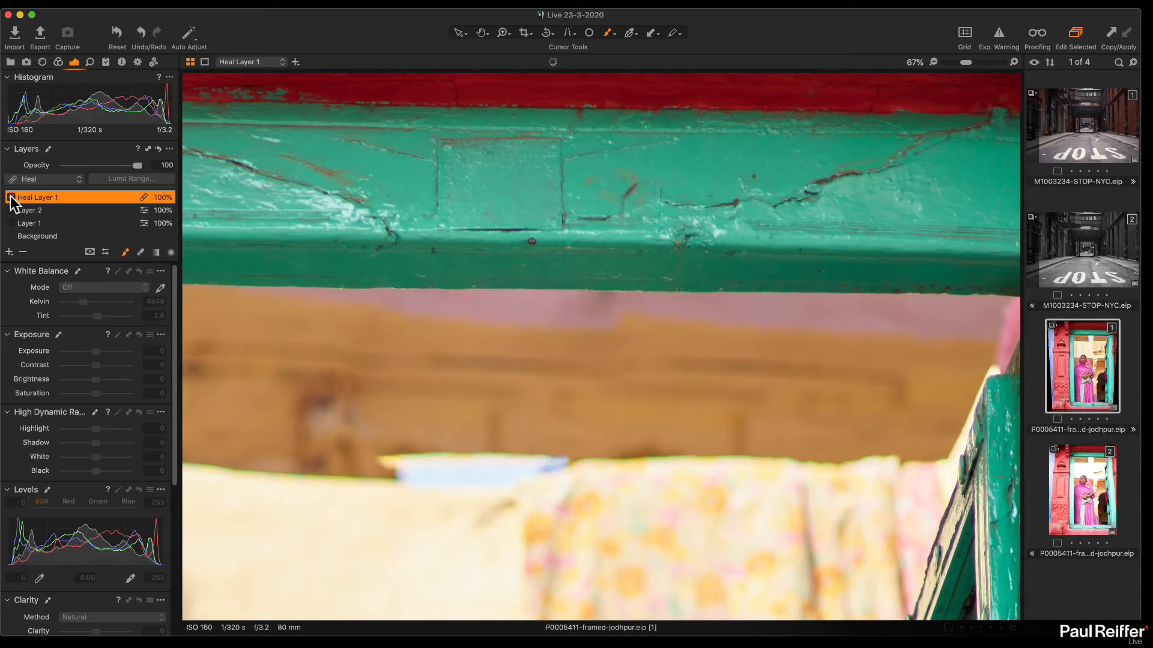
{"action": "left_click", "coordinate": [11, 197]}
{"action": "left_click", "coordinate": [11, 198]}
{"action": "left_click", "coordinate": [10, 198]}
{"action": "left_click", "coordinate": [10, 197]}
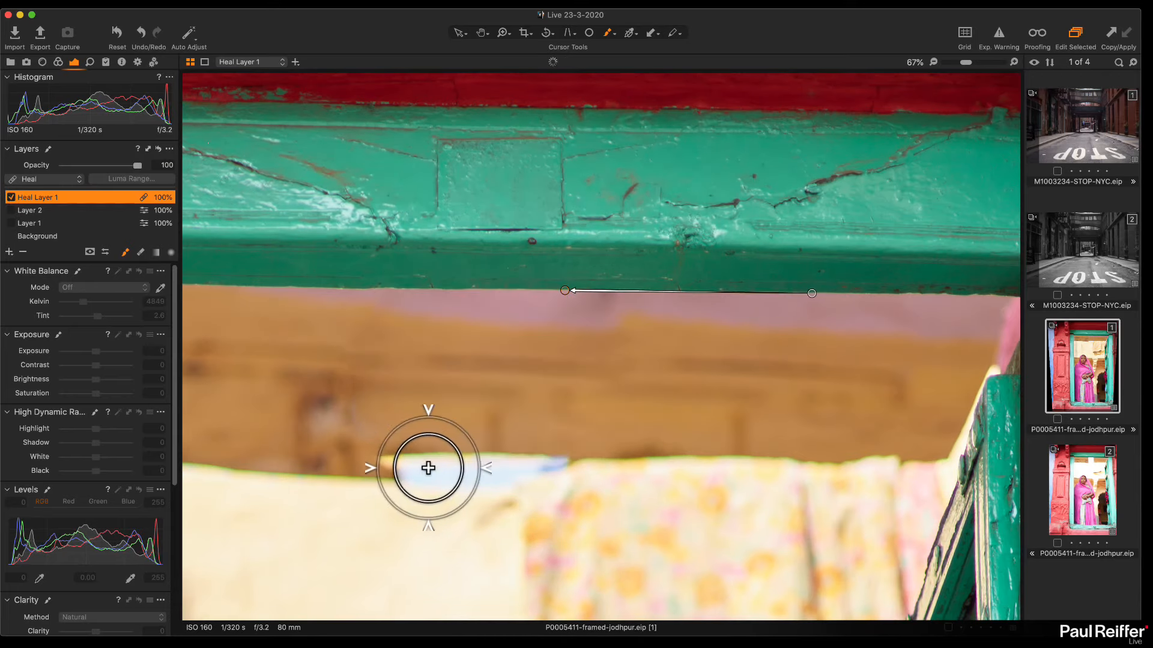
Add a new Clone layer above the heal layer
{"action": "left_click", "coordinate": [9, 252]}
{"action": "left_click", "coordinate": [53, 291]}
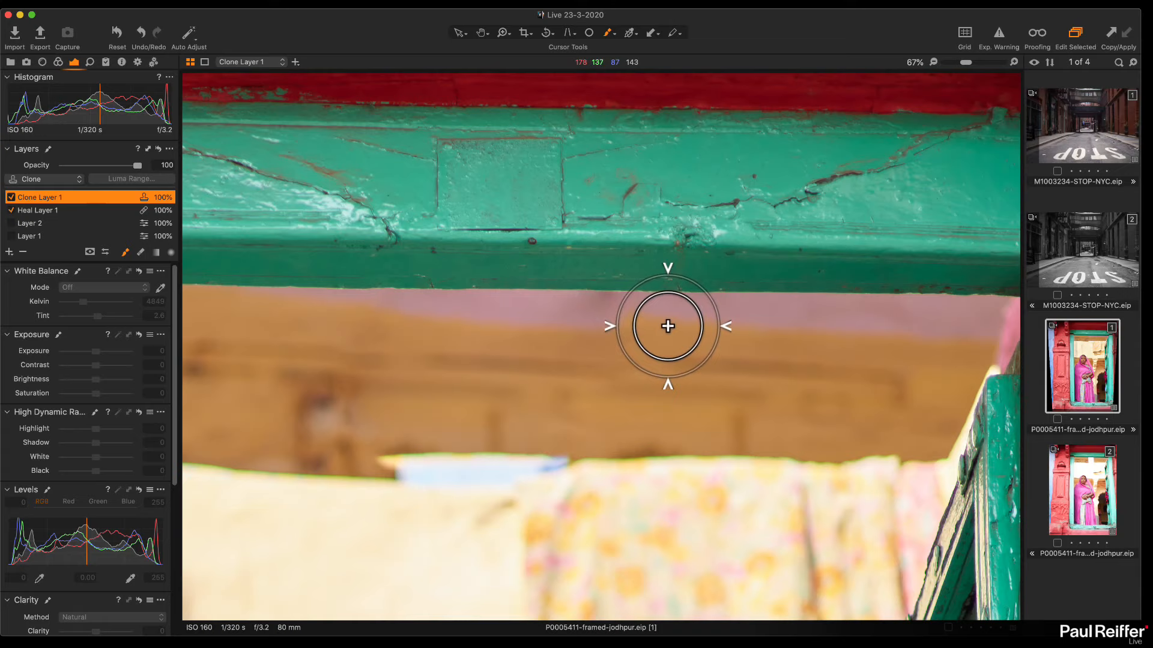
{"action": "left_click", "coordinate": [727, 342], "text": "alt"}
{"action": "left_click_drag", "start_coordinate": [614, 334], "coordinate": [411, 322]}
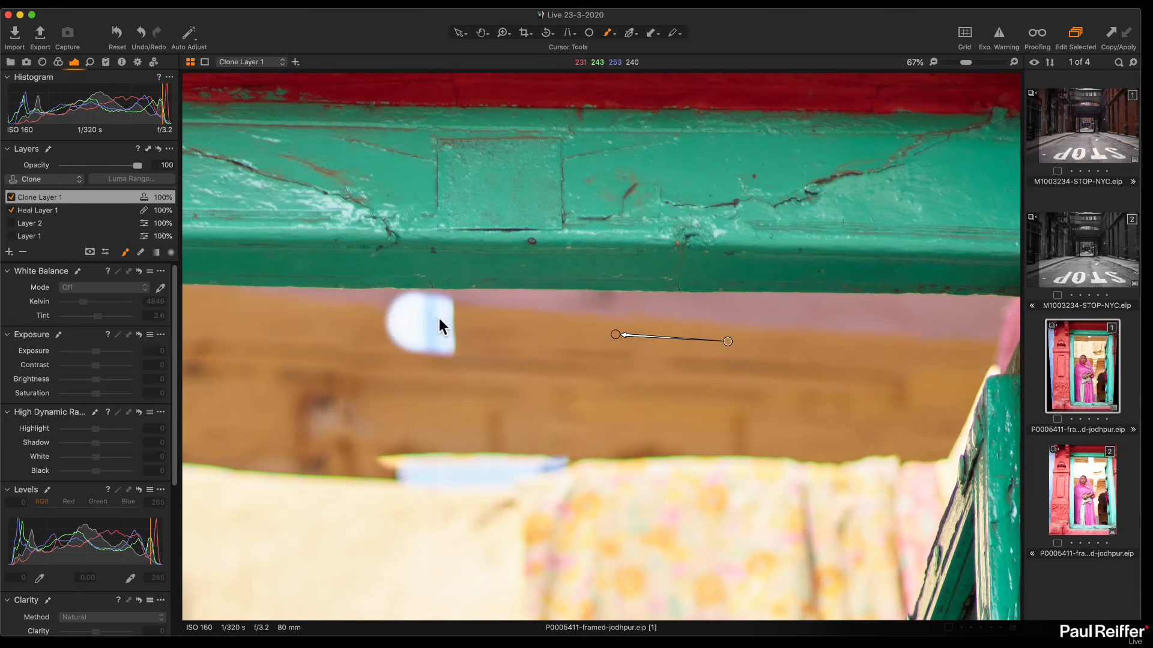
{"action": "key", "text": "super+z"}
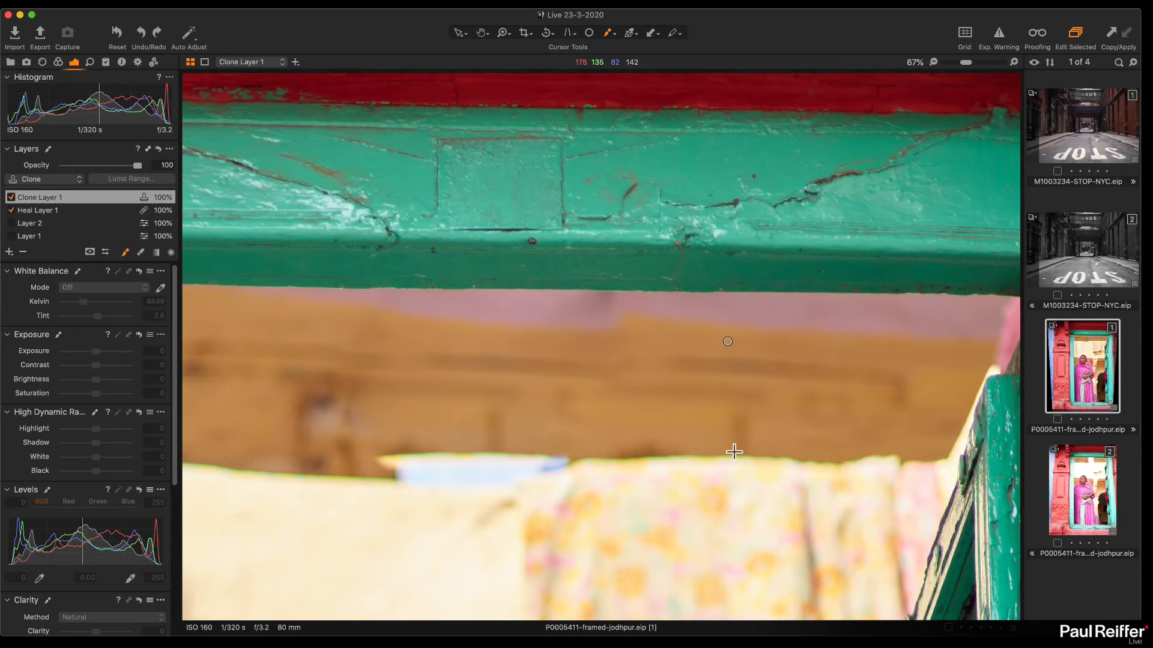
Clone the cream cloth's upper edge over the leftover blue strip at the foot of the removed column
{"action": "mouse_move", "coordinate": [357, 454]}
{"action": "left_mouse_down"}
{"action": "mouse_move", "coordinate": [669, 458]}
{"action": "mouse_move", "coordinate": [626, 458]}
{"action": "left_mouse_up"}
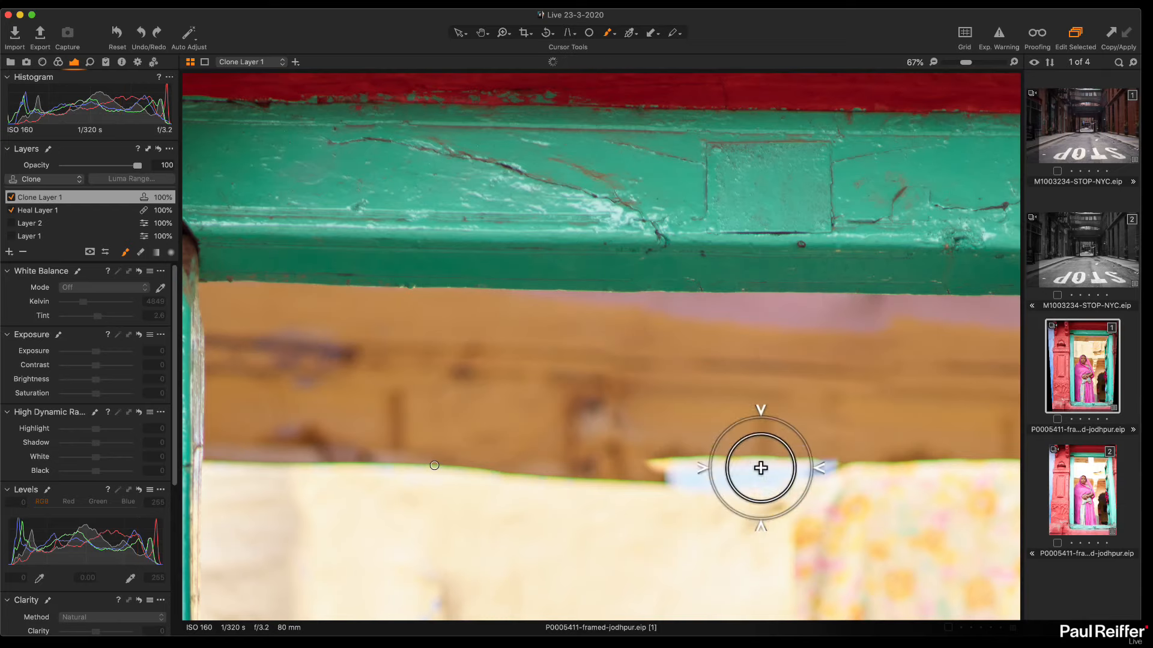
{"action": "mouse_move", "coordinate": [779, 476]}
{"action": "left_mouse_down"}
{"action": "mouse_move", "coordinate": [650, 469]}
{"action": "mouse_move", "coordinate": [833, 461]}
{"action": "left_mouse_up"}
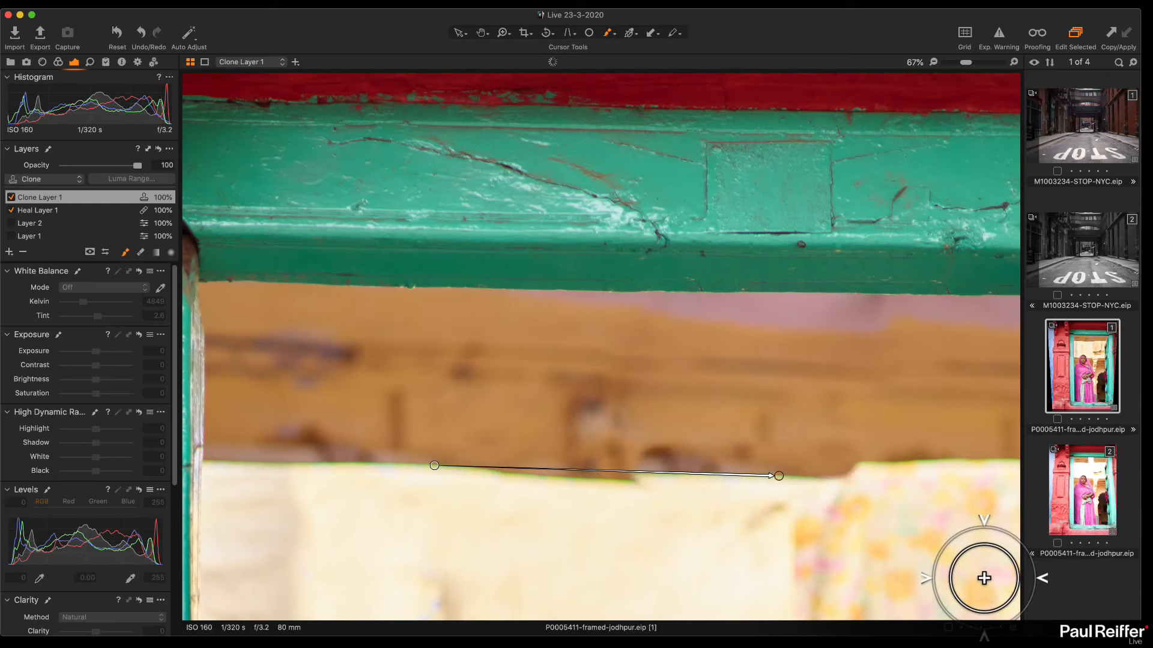
{"action": "left_click_drag", "start_coordinate": [755, 447], "coordinate": [603, 437]}
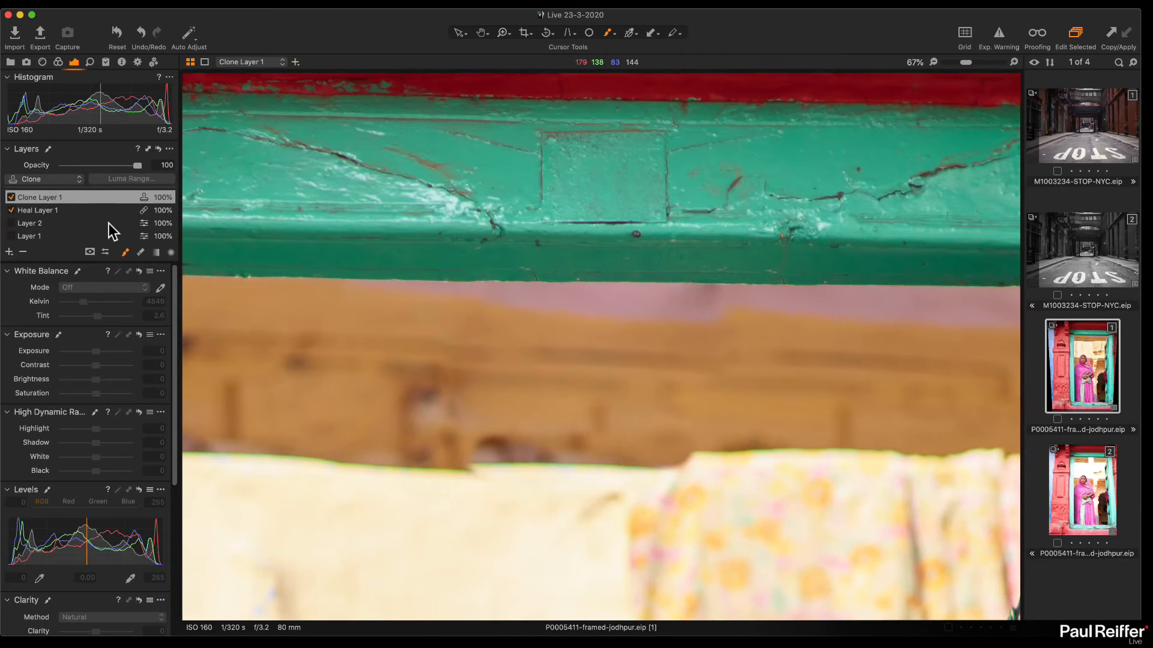
Review the retouched area beneath the lintel in the whole portrait, fitted to the view
{"action": "key", "text": "z"}
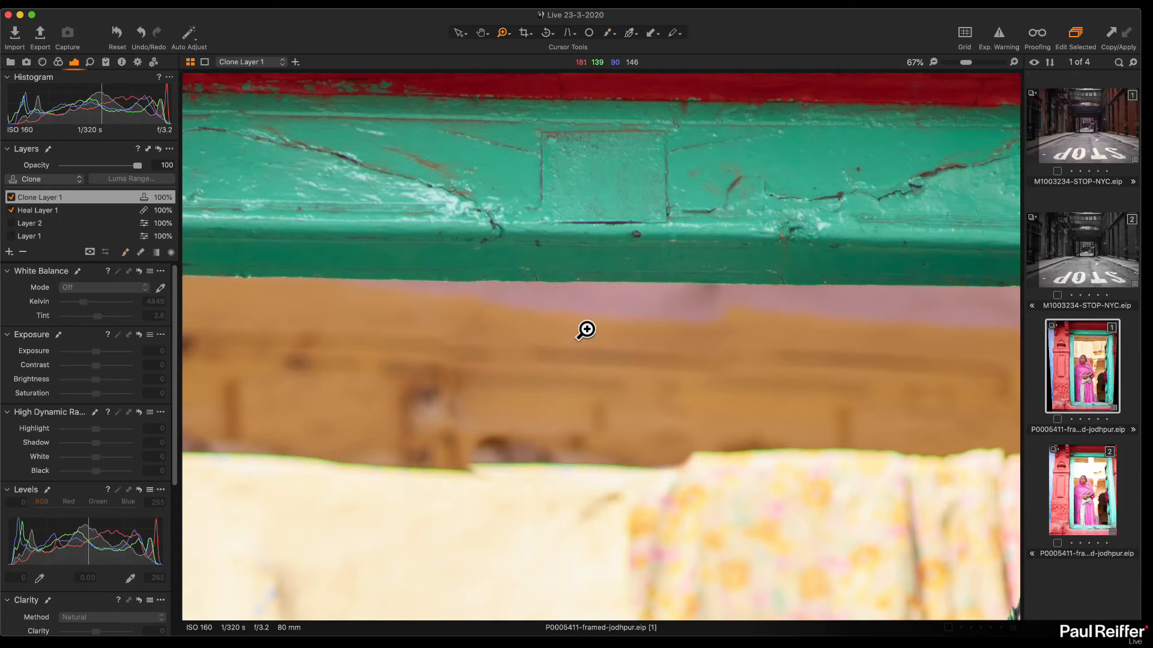
{"action": "left_click", "coordinate": [586, 329], "text": "alt"}
{"action": "left_click", "coordinate": [588, 329], "text": "alt"}
{"action": "left_click", "coordinate": [589, 330], "text": "alt"}
{"action": "left_click", "coordinate": [632, 307], "text": "alt"}
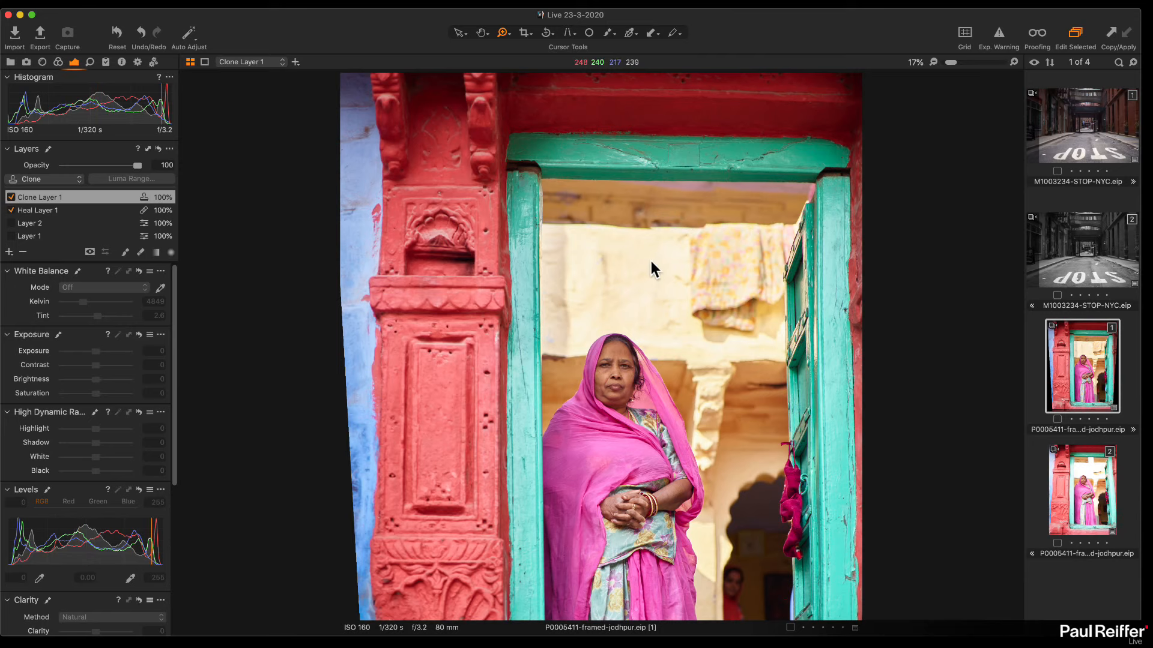
{"action": "scroll", "coordinate": [613, 257], "scroll_direction": "down", "scroll_amount": 2}
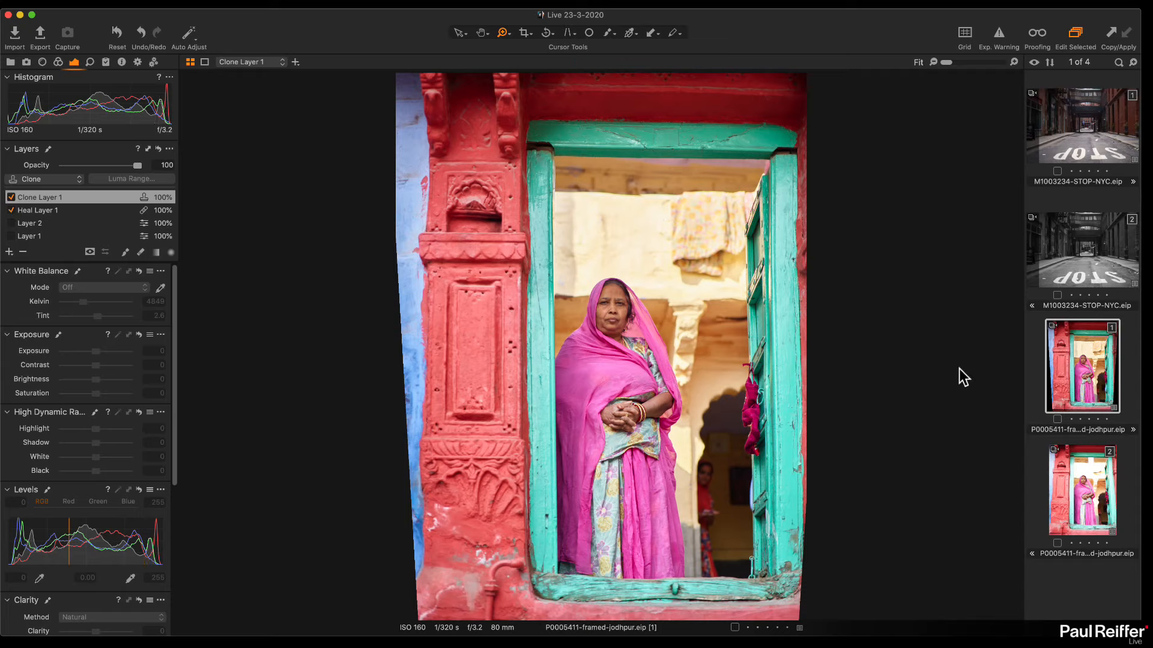
Open the third user collection in the library and display its only image, the mountain landscape
{"action": "left_click", "coordinate": [12, 61]}
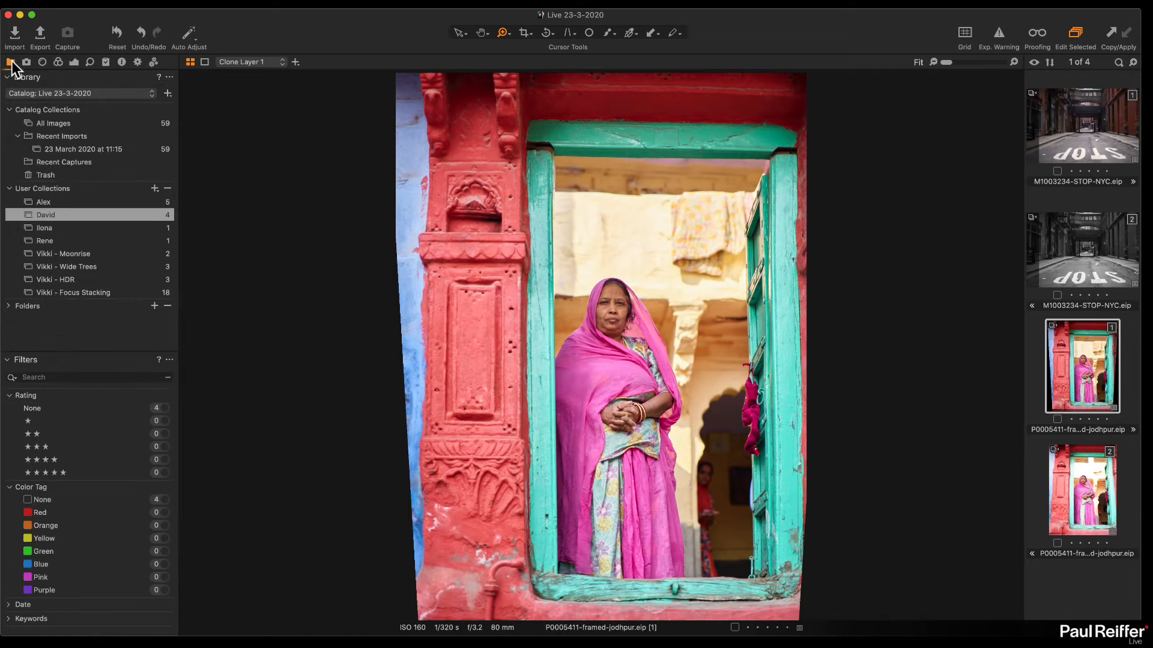
{"action": "left_click", "coordinate": [60, 228]}
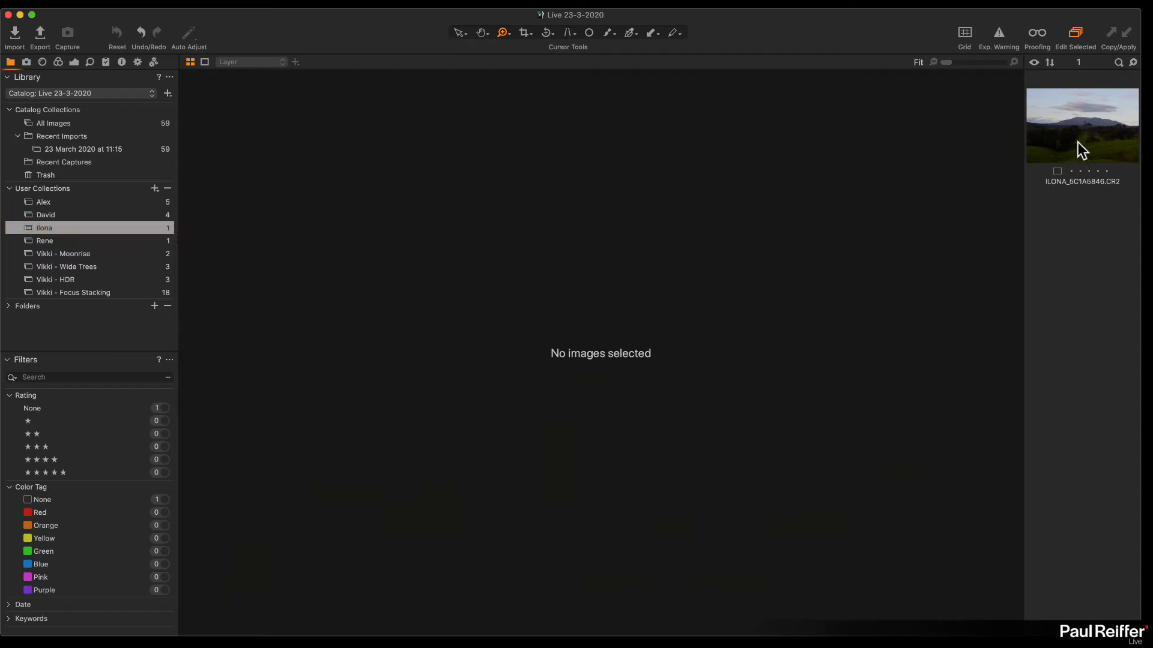
{"action": "left_click", "coordinate": [1078, 148]}
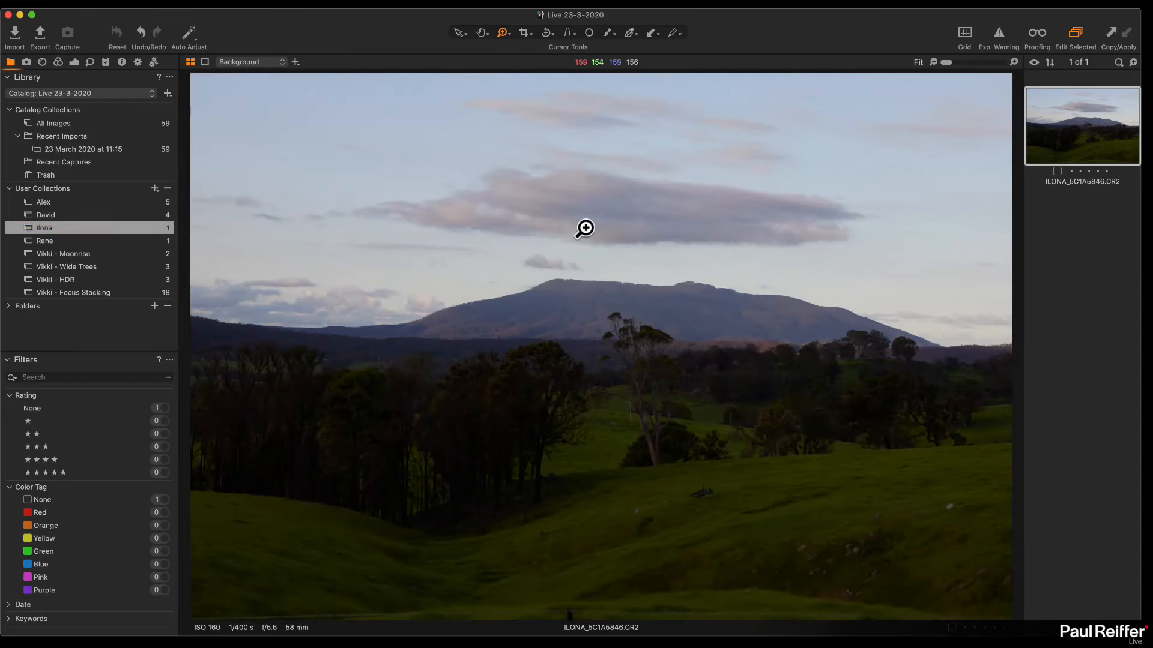
Enable Diffraction Correction, set Defringe to 65 while checking the ridge line at 360%, and return to the fitted view
{"action": "left_click", "coordinate": [41, 62]}
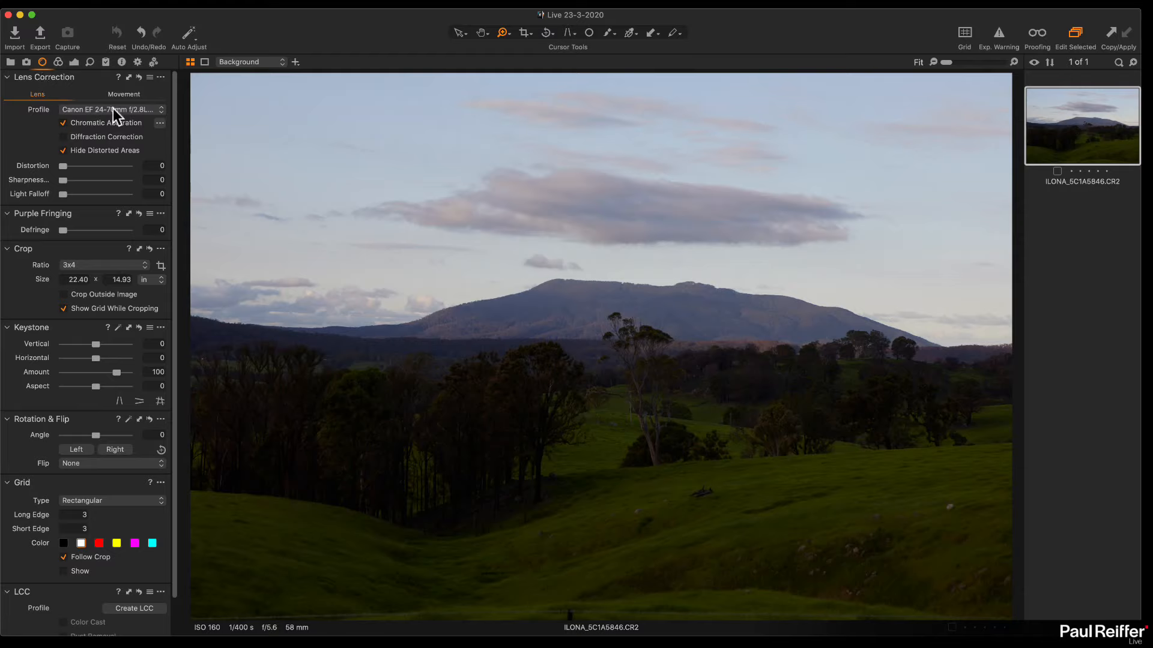
{"action": "left_click", "coordinate": [102, 138]}
{"action": "left_click", "coordinate": [417, 363]}
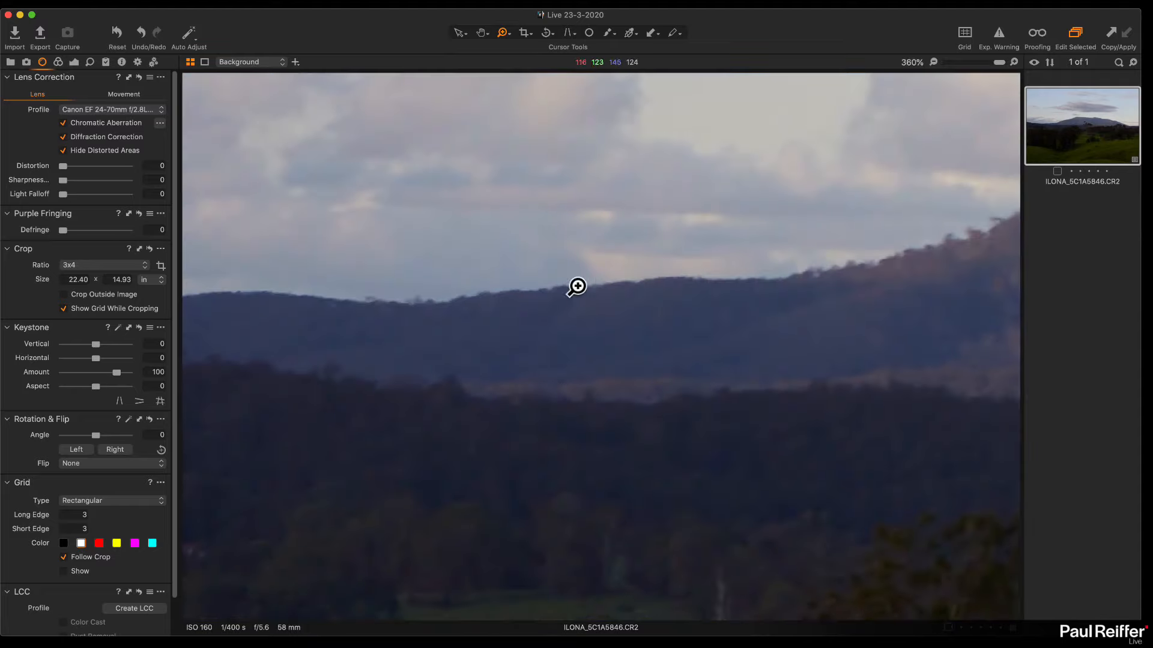
{"action": "left_click_drag", "start_coordinate": [63, 230], "coordinate": [105, 228]}
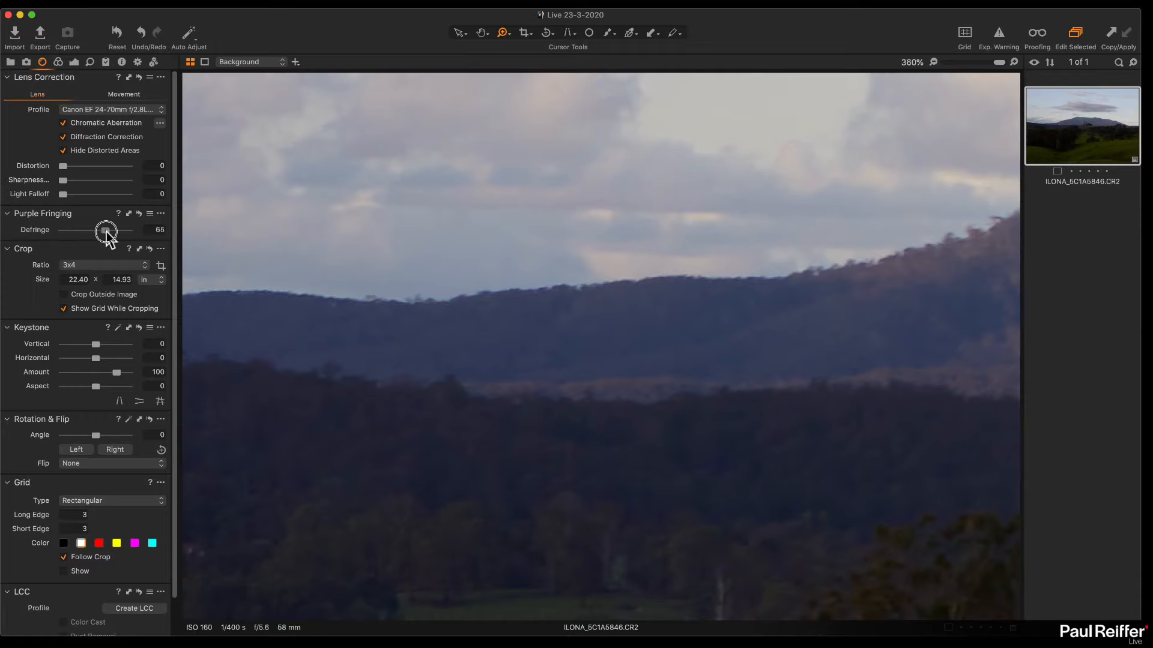
{"action": "left_click", "coordinate": [660, 282], "text": "alt"}
{"action": "left_click", "coordinate": [660, 282], "text": "alt"}
{"action": "left_click", "coordinate": [669, 293], "text": "alt"}
{"action": "left_click", "coordinate": [679, 306], "text": "alt"}
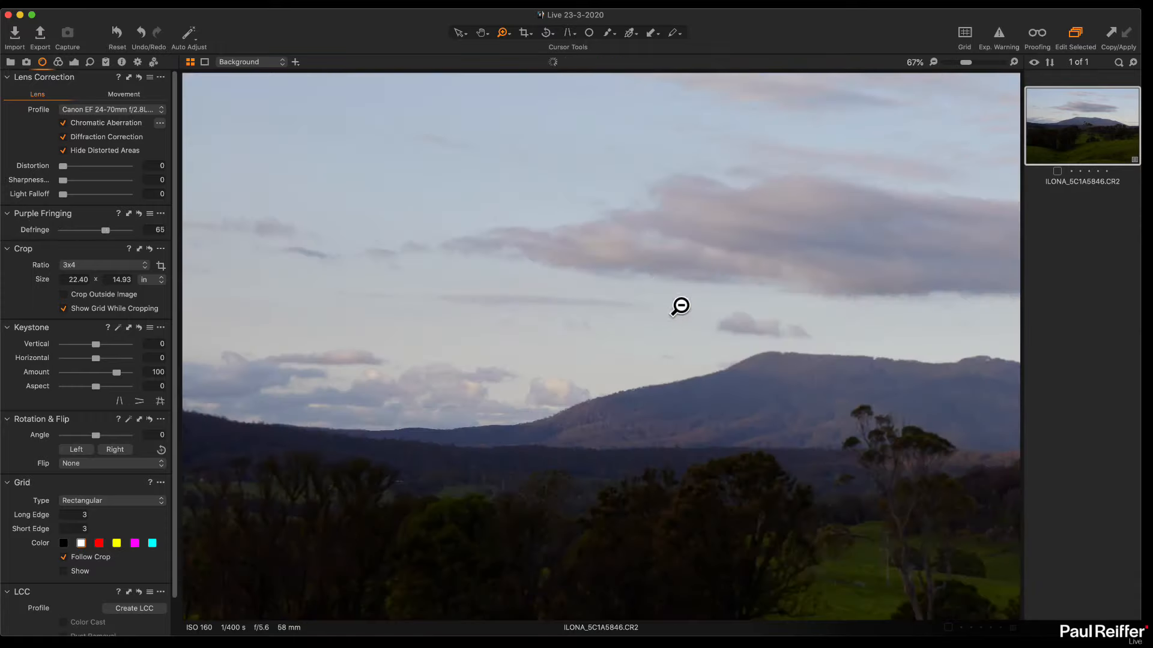
{"action": "left_click", "coordinate": [797, 407], "text": "alt"}
{"action": "left_click", "coordinate": [768, 418], "text": "alt"}
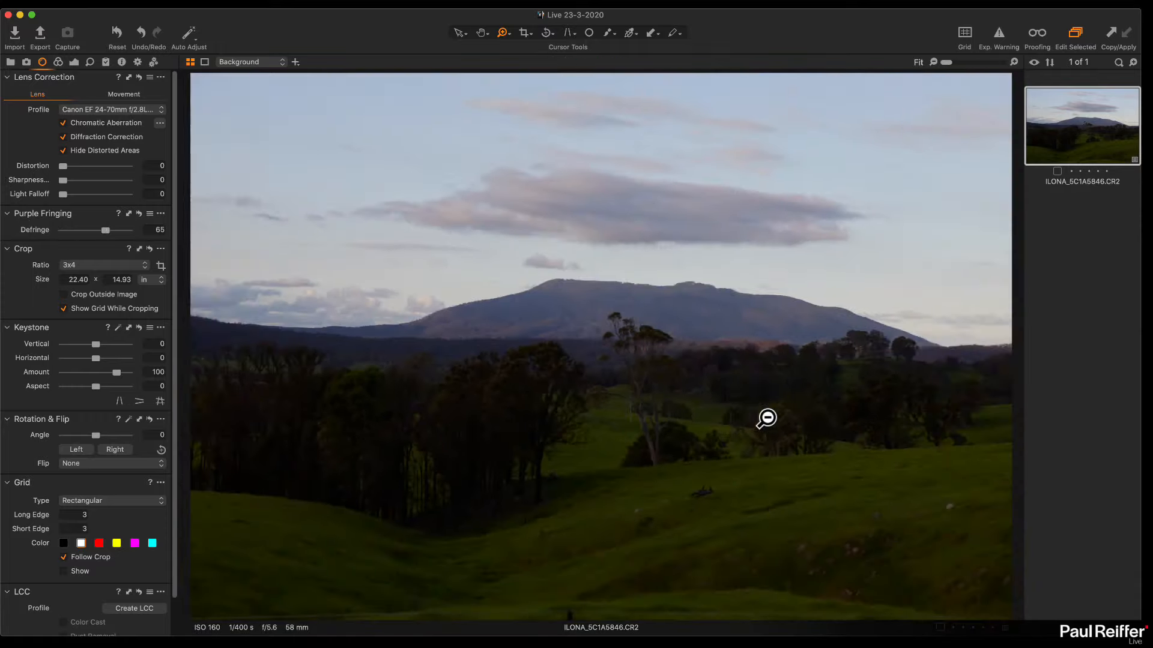
Examine the detail of the mountain, the tree line and the dark grassy foreground at 200%
{"action": "left_click", "coordinate": [616, 474]}
{"action": "left_click", "coordinate": [565, 284]}
{"action": "left_click", "coordinate": [564, 284]}
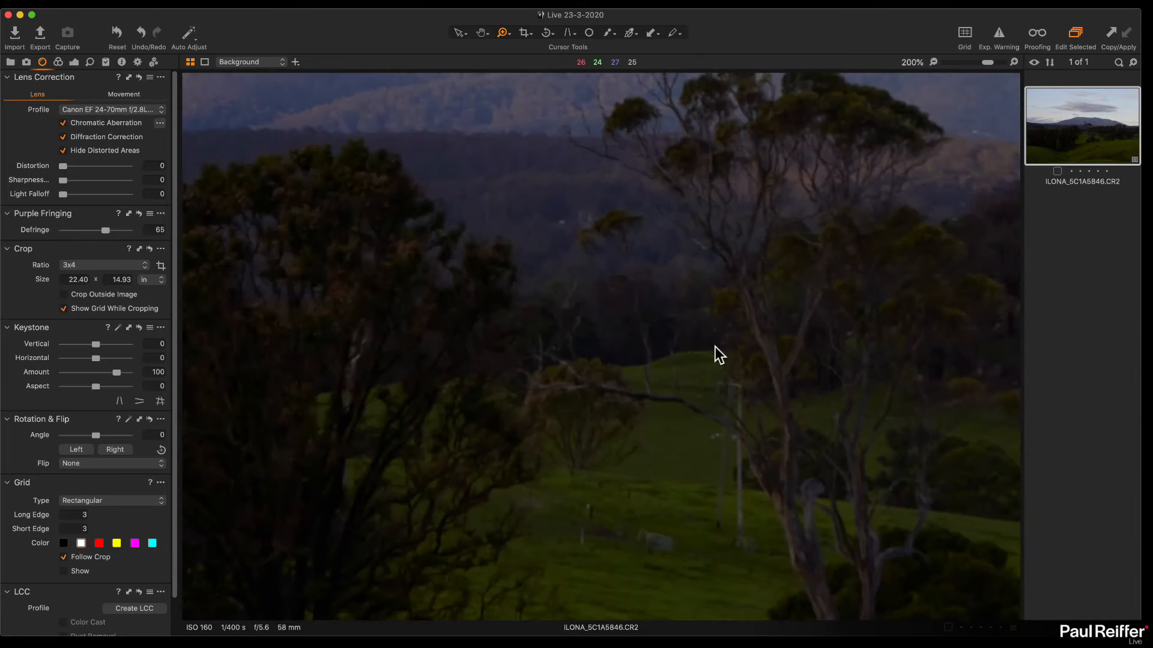
{"action": "left_click_drag", "start_coordinate": [656, 280], "coordinate": [792, 566]}
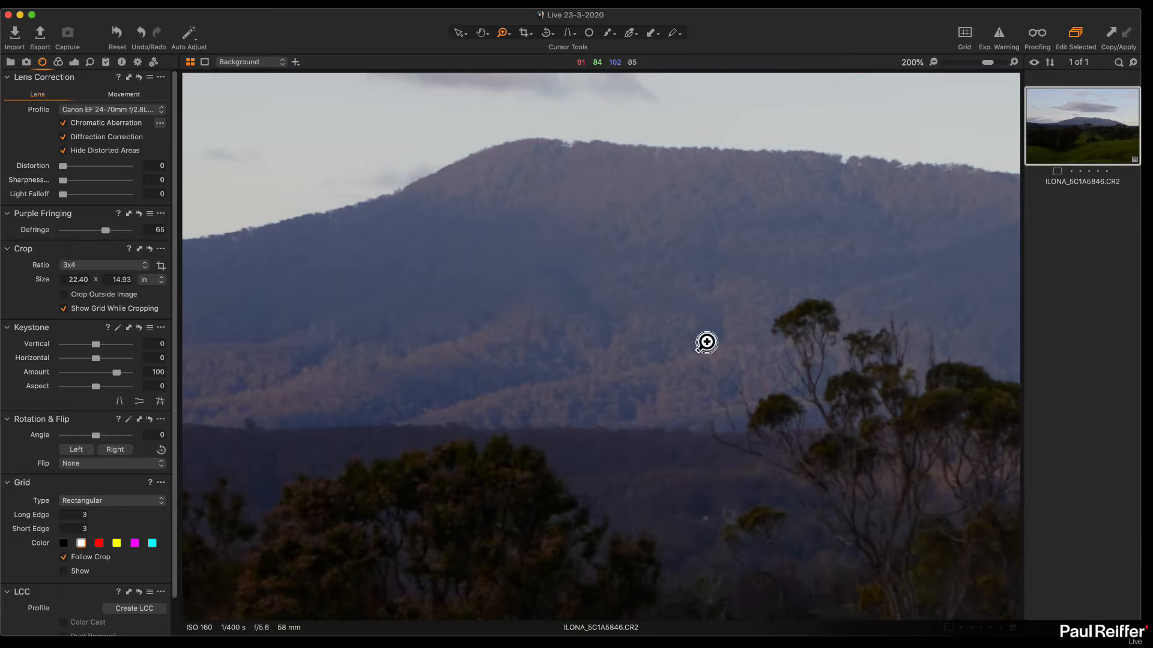
{"action": "left_click_drag", "start_coordinate": [705, 342], "coordinate": [467, 24]}
{"action": "left_click_drag", "start_coordinate": [787, 449], "coordinate": [675, 234]}
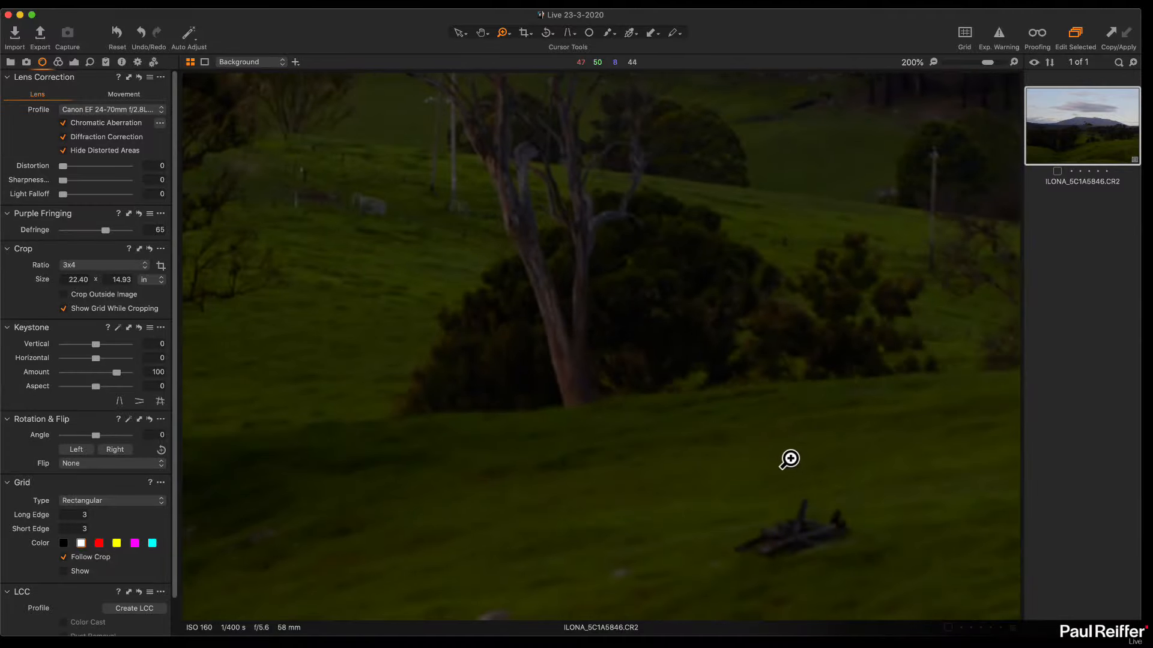
{"action": "left_click_drag", "start_coordinate": [633, 378], "coordinate": [931, 313]}
{"action": "left_click_drag", "start_coordinate": [475, 400], "coordinate": [844, 171]}
{"action": "left_click_drag", "start_coordinate": [413, 332], "coordinate": [548, 240]}
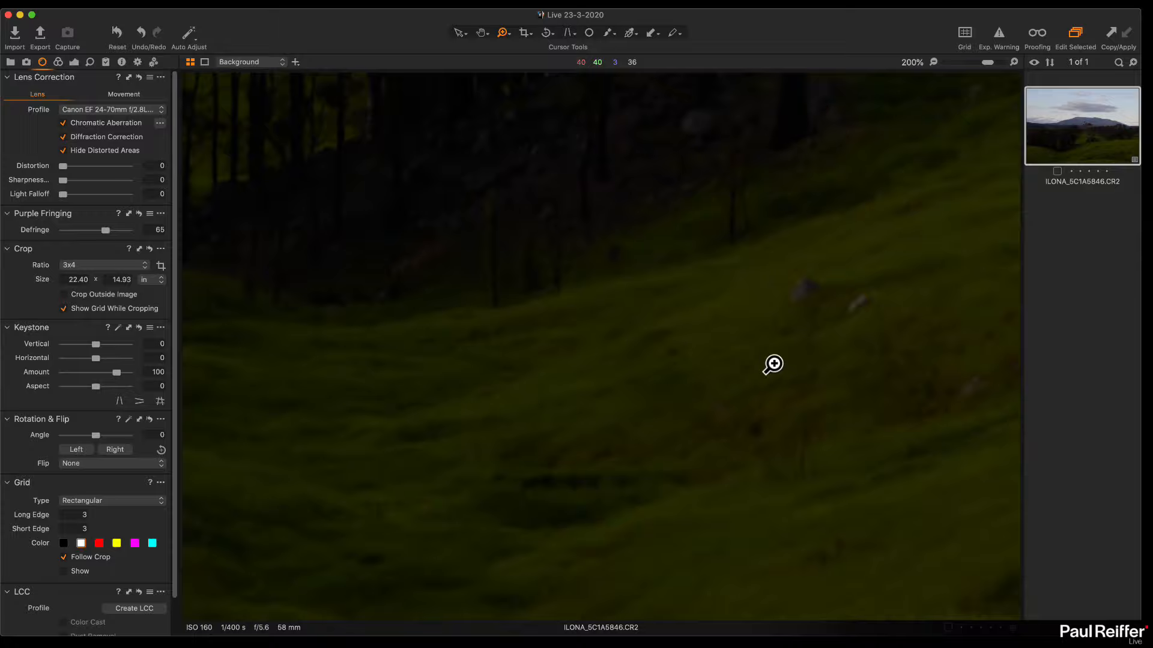
{"action": "left_click_drag", "start_coordinate": [772, 365], "coordinate": [334, 136]}
{"action": "left_click_drag", "start_coordinate": [749, 427], "coordinate": [474, 327]}
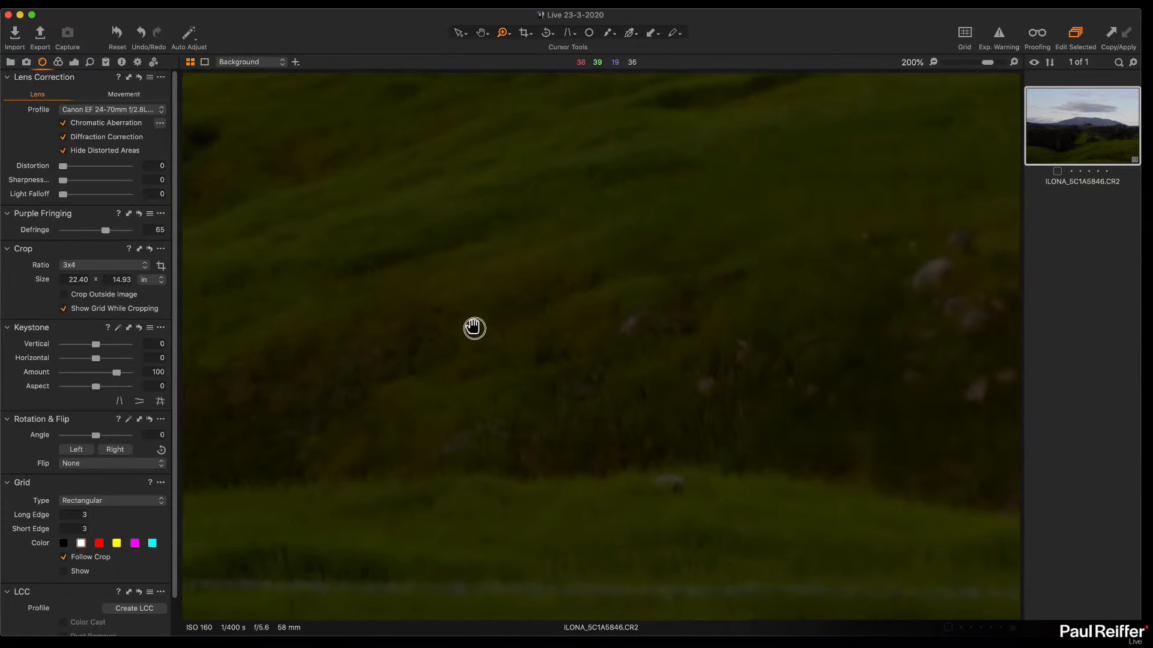
Examine the grassy foreground at 100%, then the mountain scene at 50%, and return to the fitted view
{"action": "left_click", "coordinate": [705, 408], "text": "alt"}
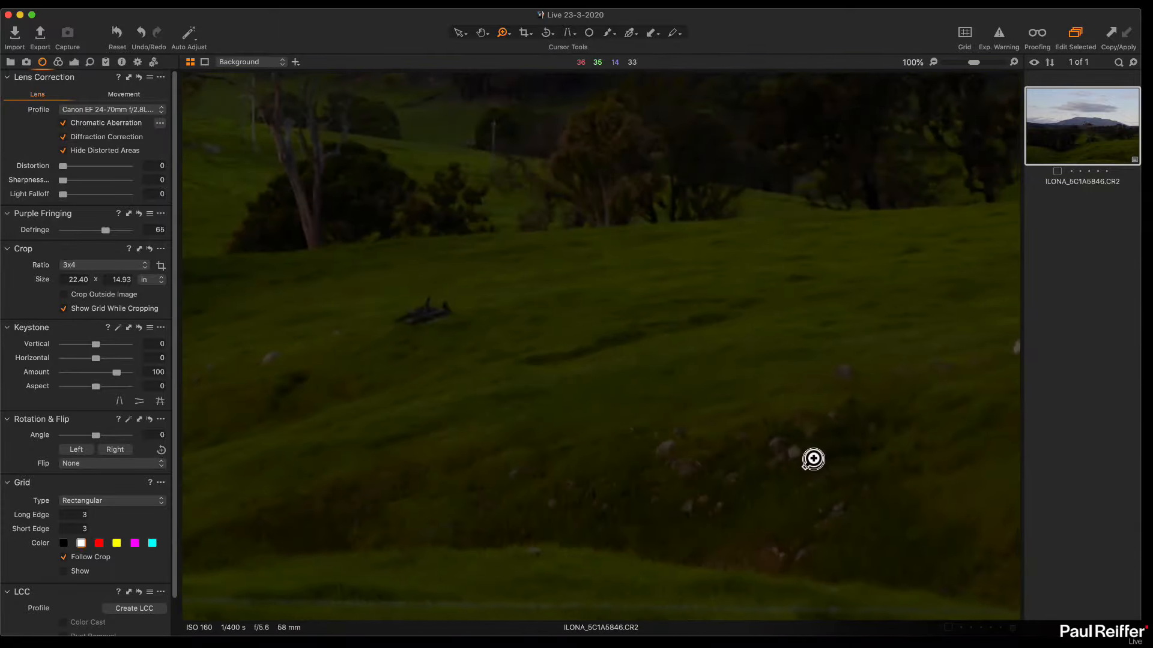
{"action": "left_click_drag", "start_coordinate": [813, 458], "coordinate": [751, 373]}
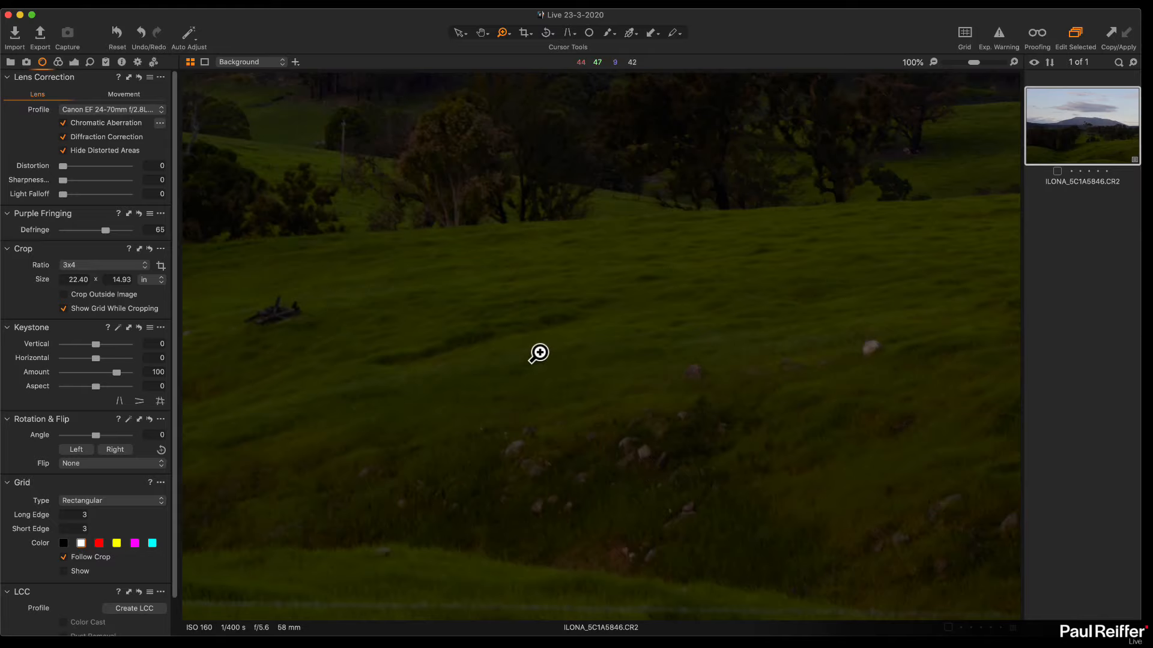
{"action": "left_click", "coordinate": [506, 337]}
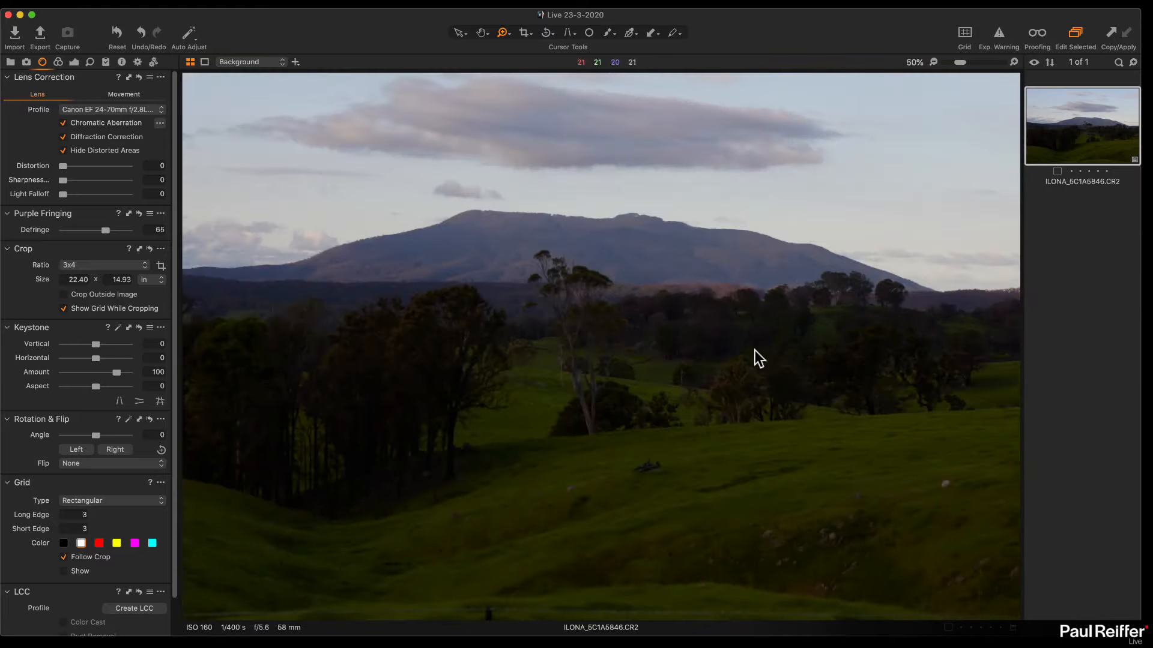
{"action": "left_click", "coordinate": [612, 332]}
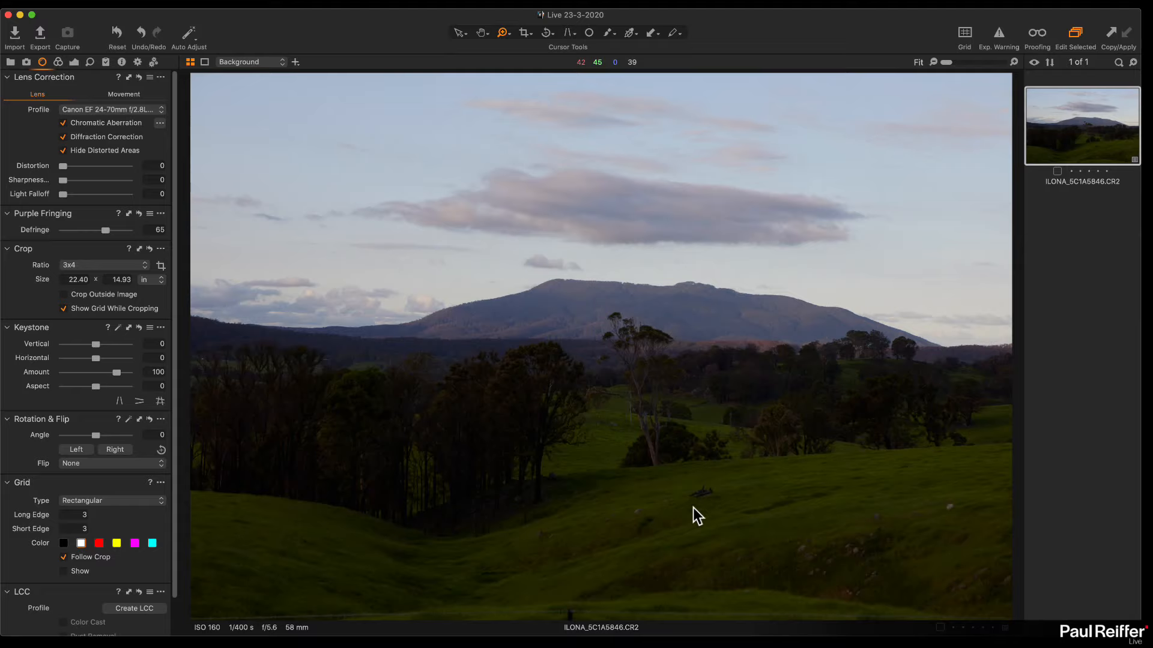
Add an empty adjustment layer to the landscape in the exposure tools and name it Foreground
{"action": "left_click", "coordinate": [60, 63]}
{"action": "left_click", "coordinate": [76, 61]}
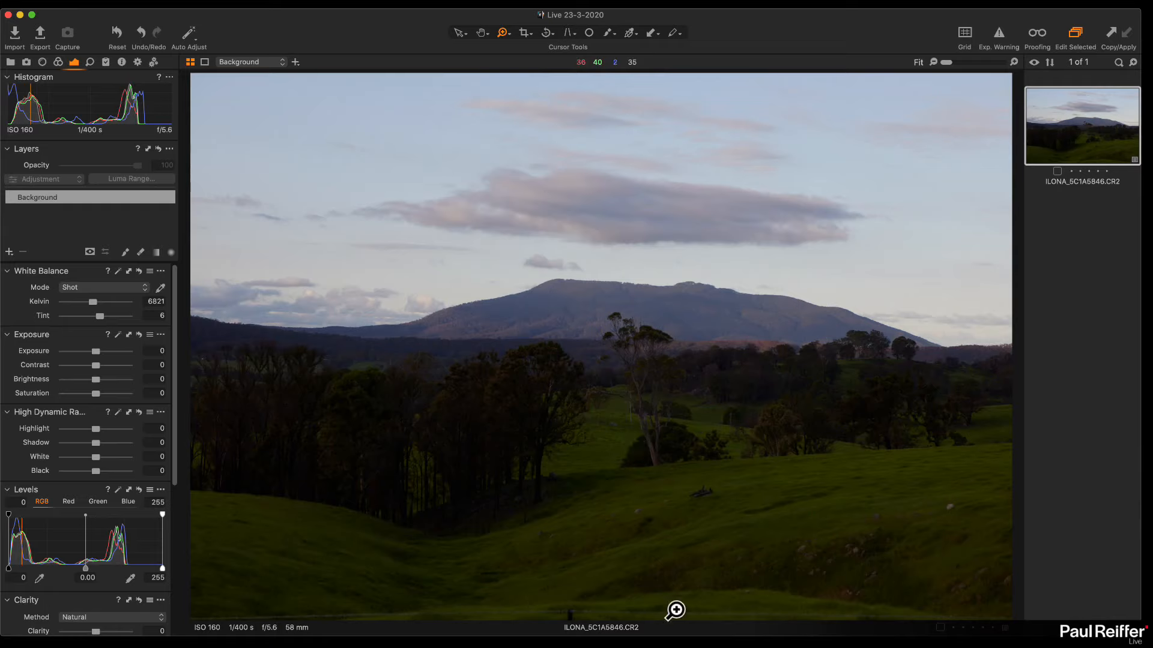
{"action": "left_click_drag", "start_coordinate": [640, 536], "coordinate": [200, 256]}
{"action": "key", "text": "h"}
{"action": "double_click", "coordinate": [796, 505]}
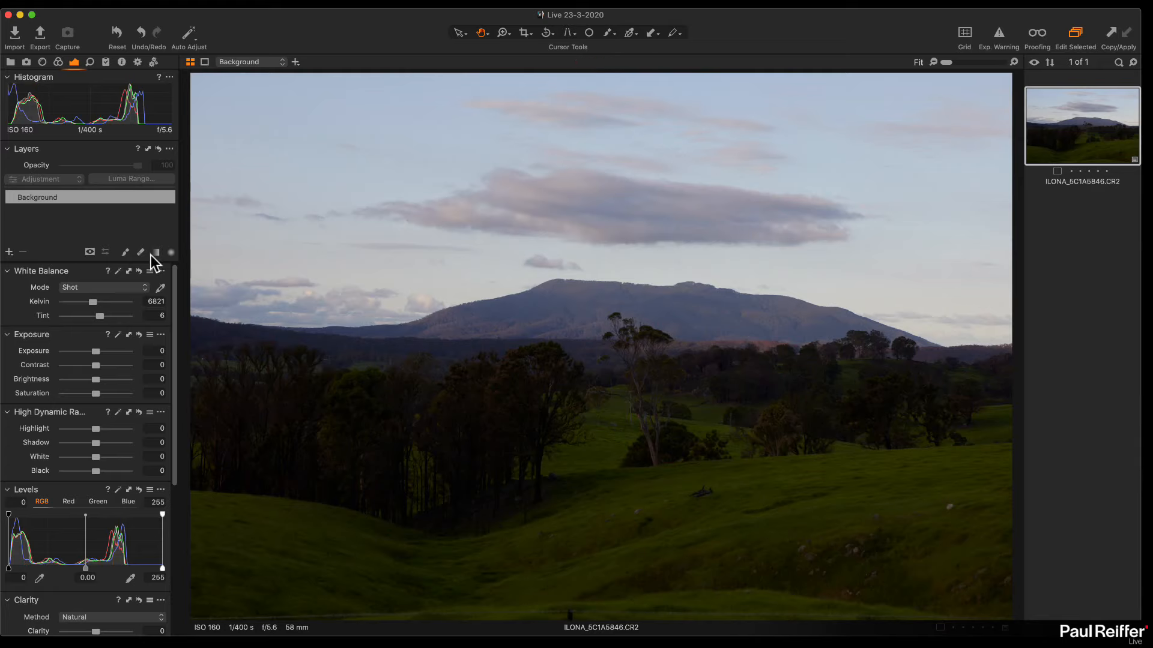
{"action": "left_click", "coordinate": [9, 251]}
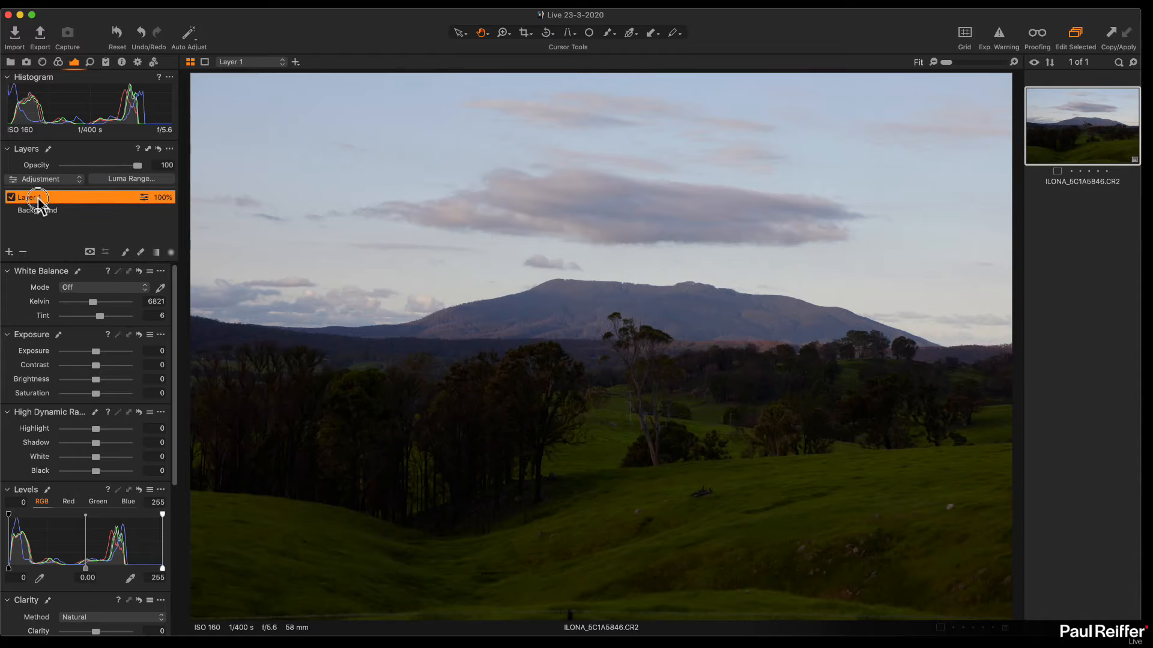
{"action": "double_click", "coordinate": [38, 199]}
{"action": "type", "text": "Foregroun"}
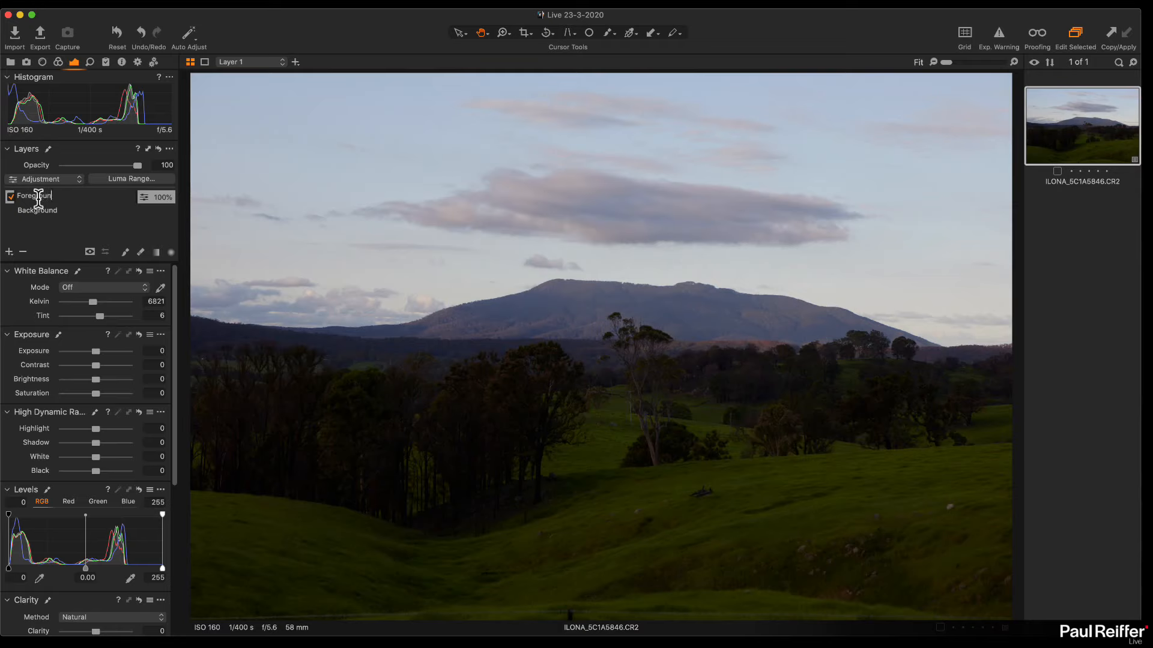
{"action": "type", "text": "d"}
{"action": "key", "text": "Return"}
Try a dark Elliptic on Crop vignette with an amount of -2.84 and reset it
{"action": "scroll", "coordinate": [110, 488], "scroll_direction": "down", "scroll_amount": 3}
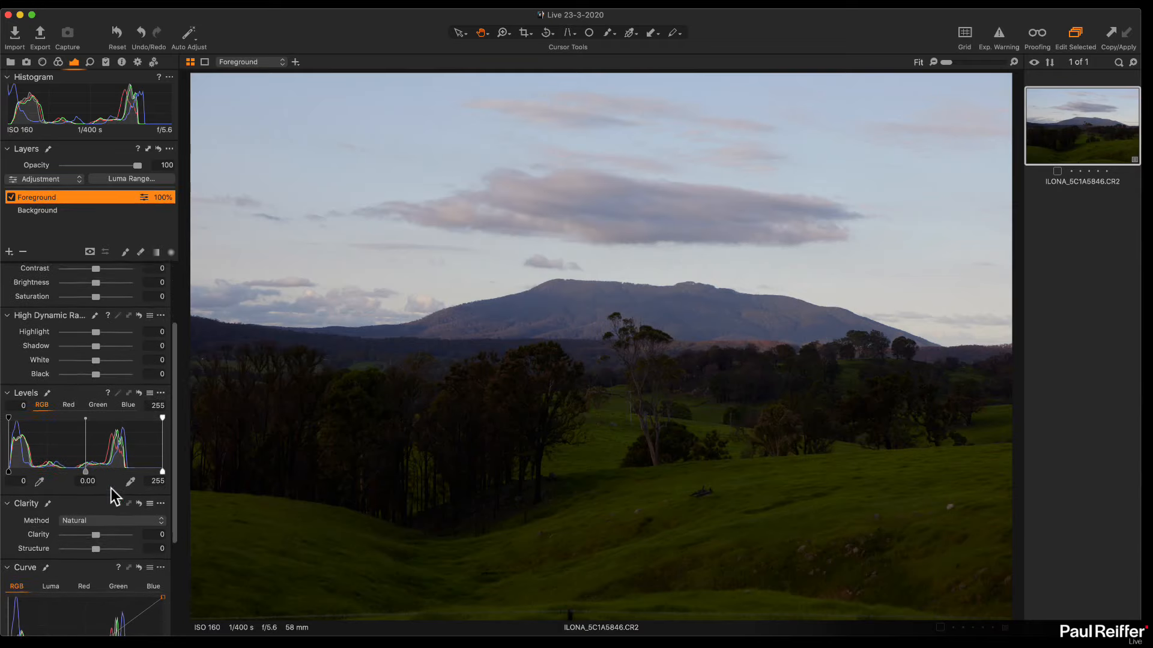
{"action": "scroll", "coordinate": [110, 488], "scroll_direction": "down", "scroll_amount": 5}
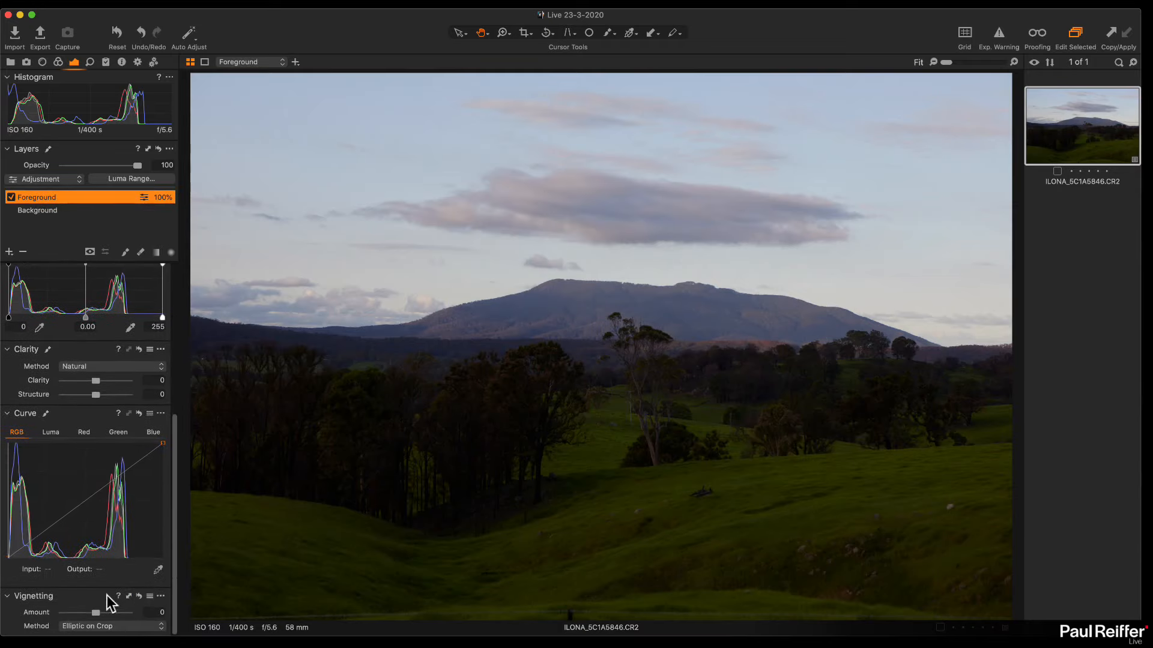
{"action": "left_click_drag", "start_coordinate": [96, 615], "coordinate": [72, 615]}
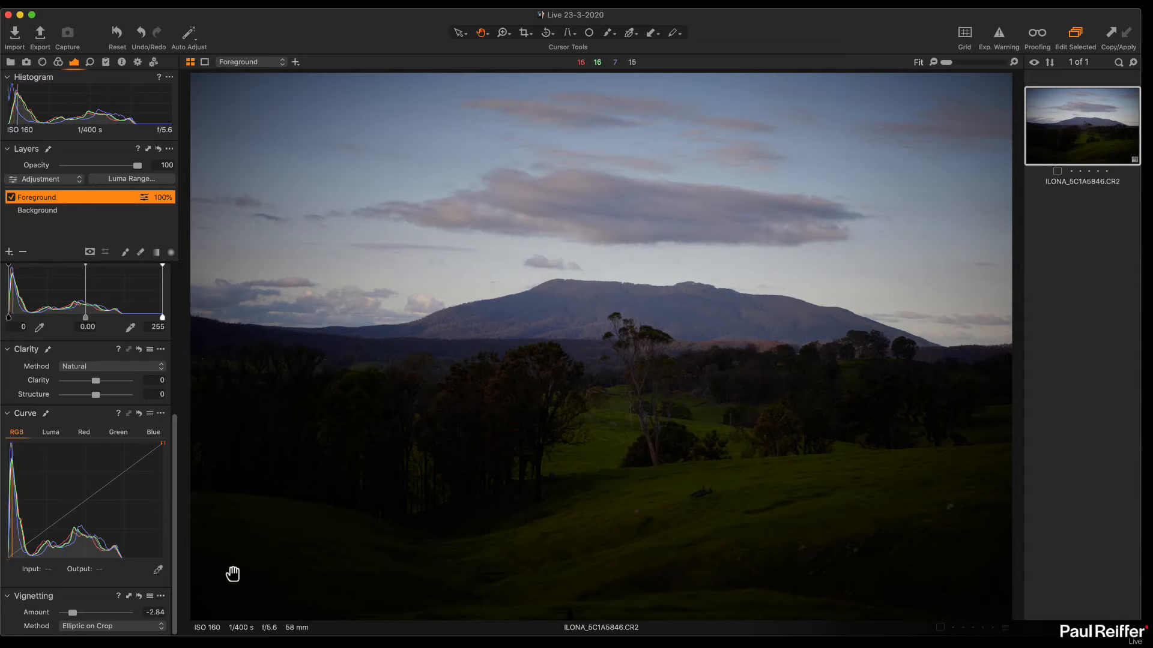
{"action": "double_click", "coordinate": [72, 613]}
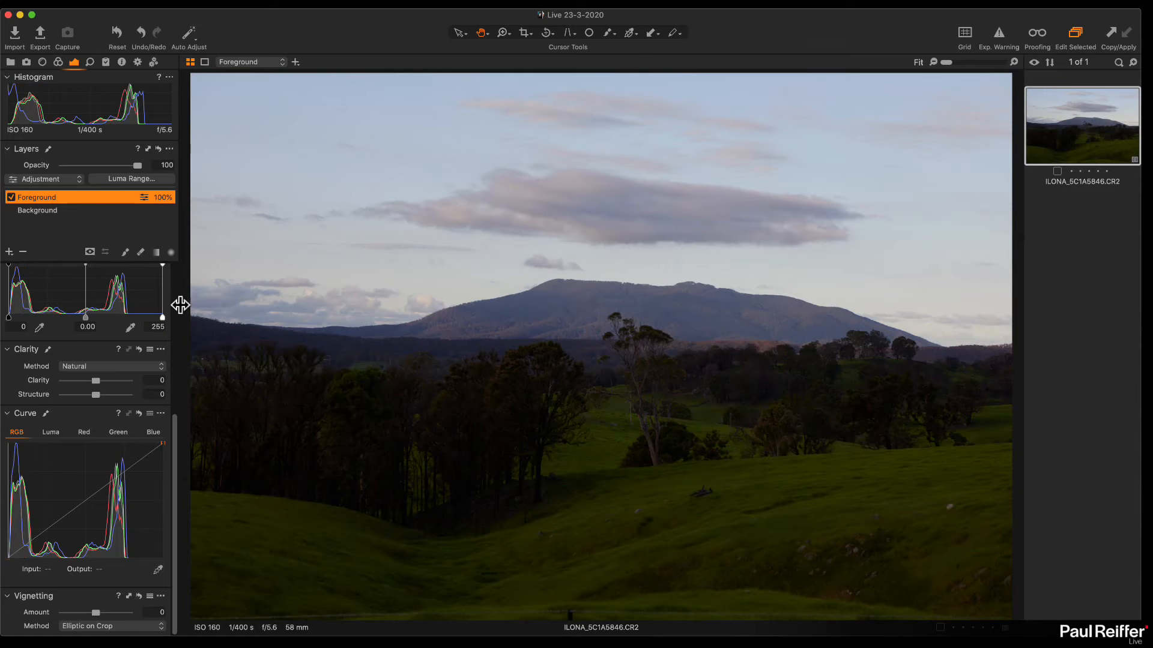
Draw a linear gradient mask on the Foreground layer from the image's lower edge up to the horizon, check its overlay, and set Exposure to -1.04
{"action": "scroll", "coordinate": [60, 461], "scroll_direction": "up", "scroll_amount": 5}
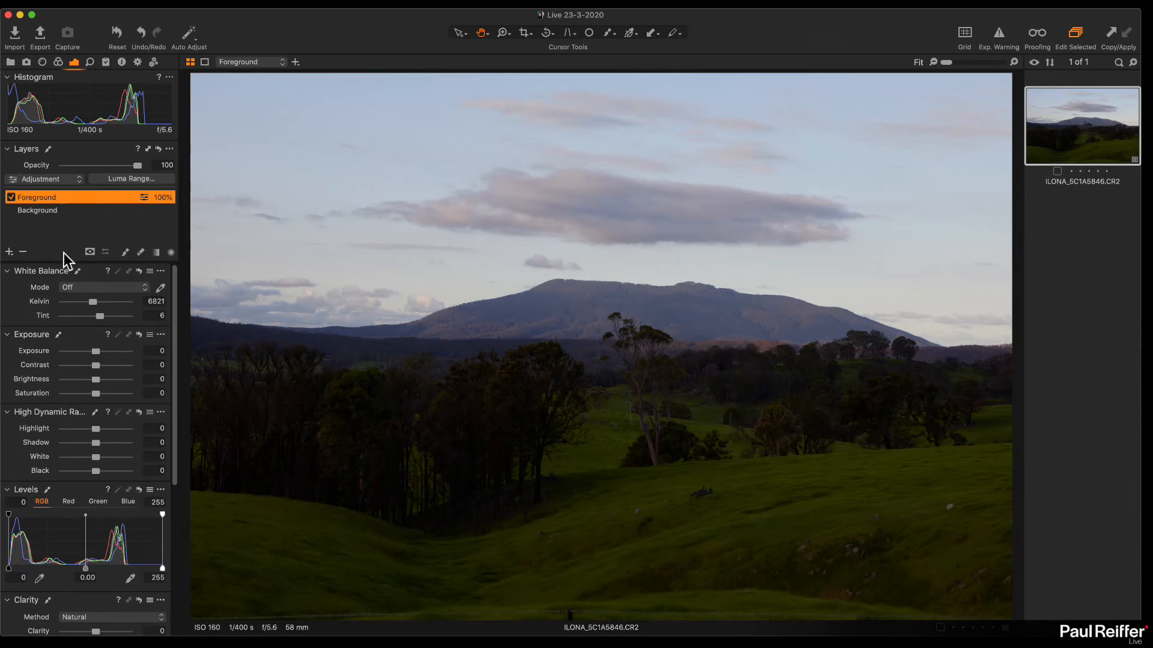
{"action": "left_click", "coordinate": [156, 253]}
{"action": "left_click_drag", "start_coordinate": [590, 618], "coordinate": [605, 343]}
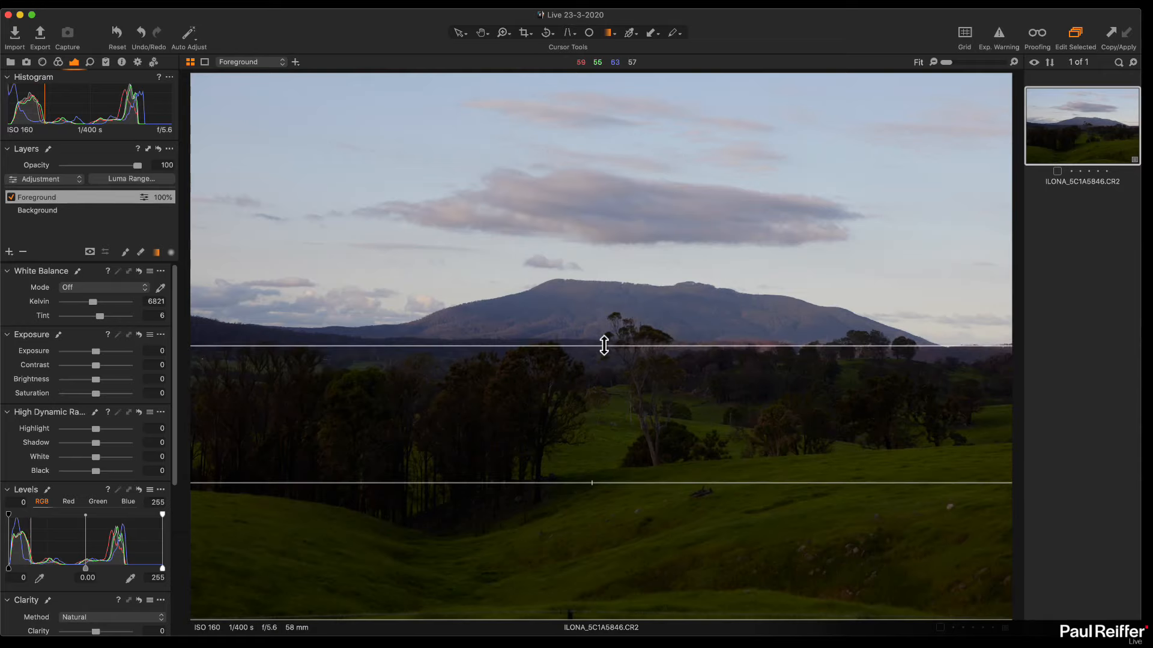
{"action": "key", "text": "m"}
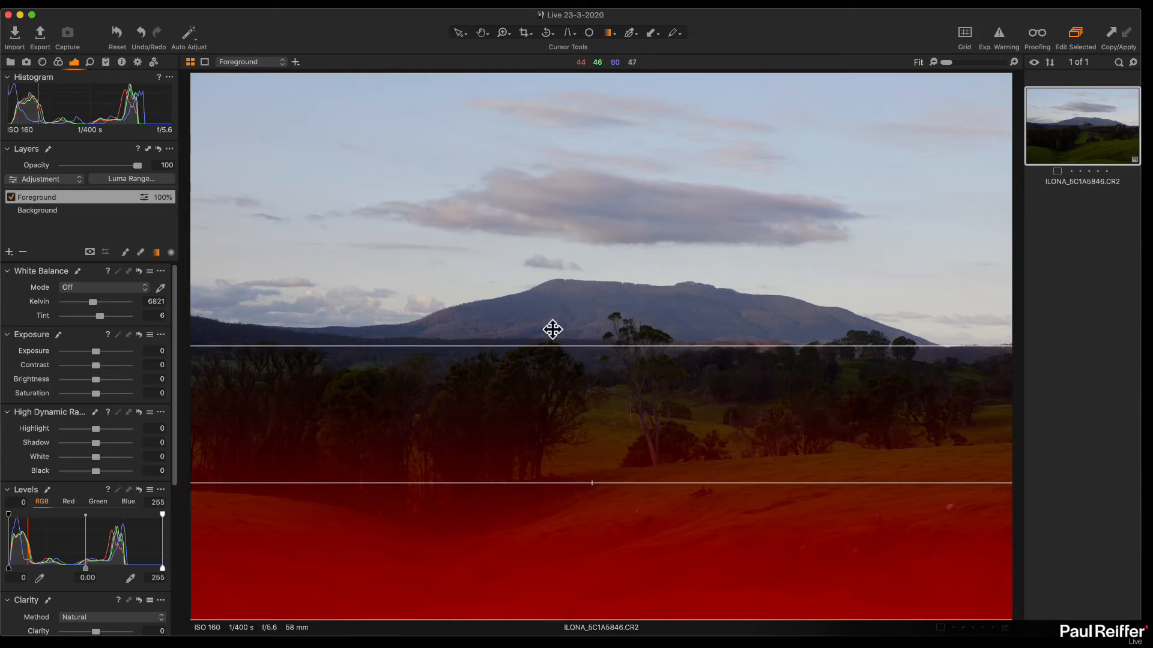
{"action": "key", "text": "m"}
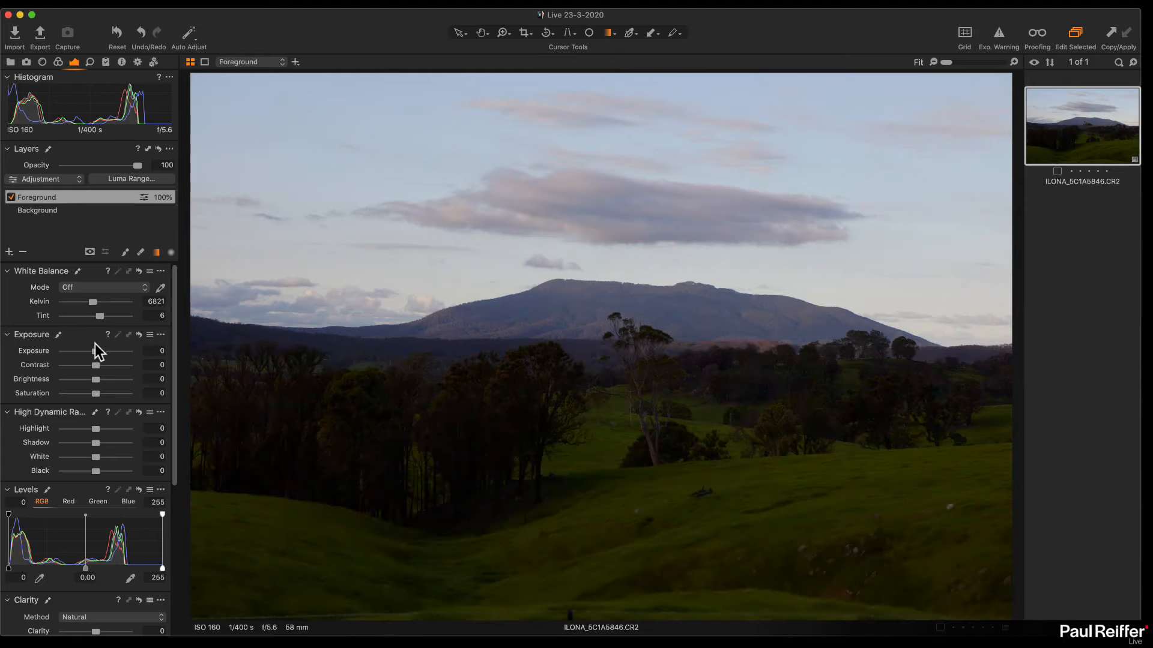
{"action": "left_click_drag", "start_coordinate": [95, 351], "coordinate": [87, 353]}
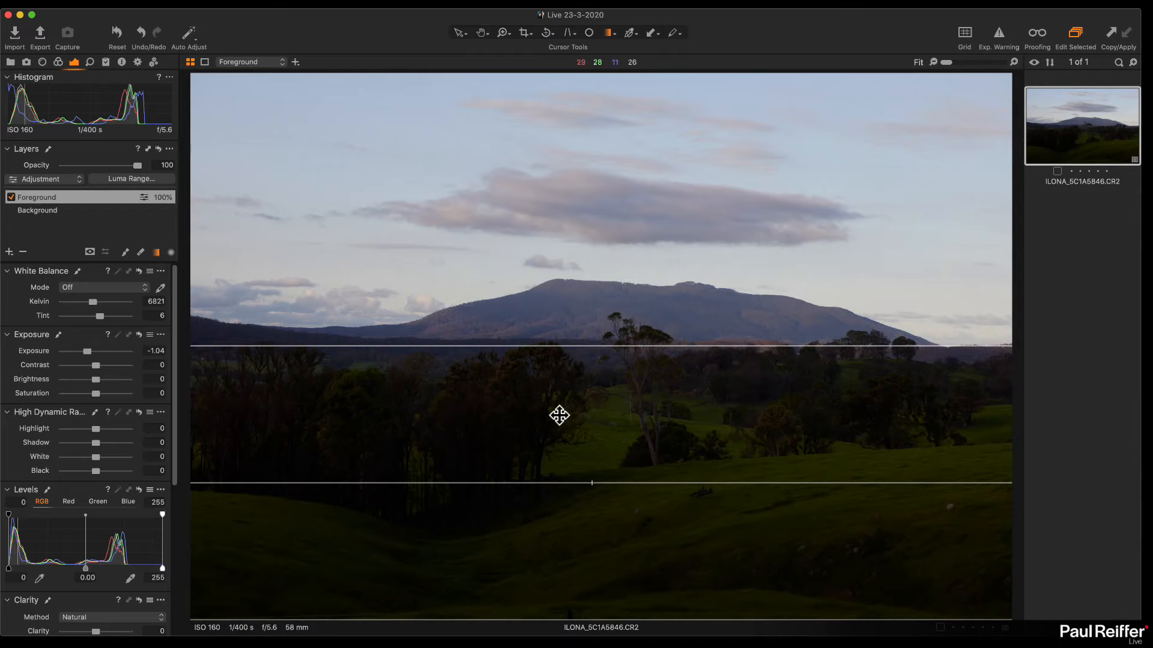
Brighten the Background layer with Exposure 0.33, Shadow 13 and Black 6
{"action": "left_click", "coordinate": [56, 210]}
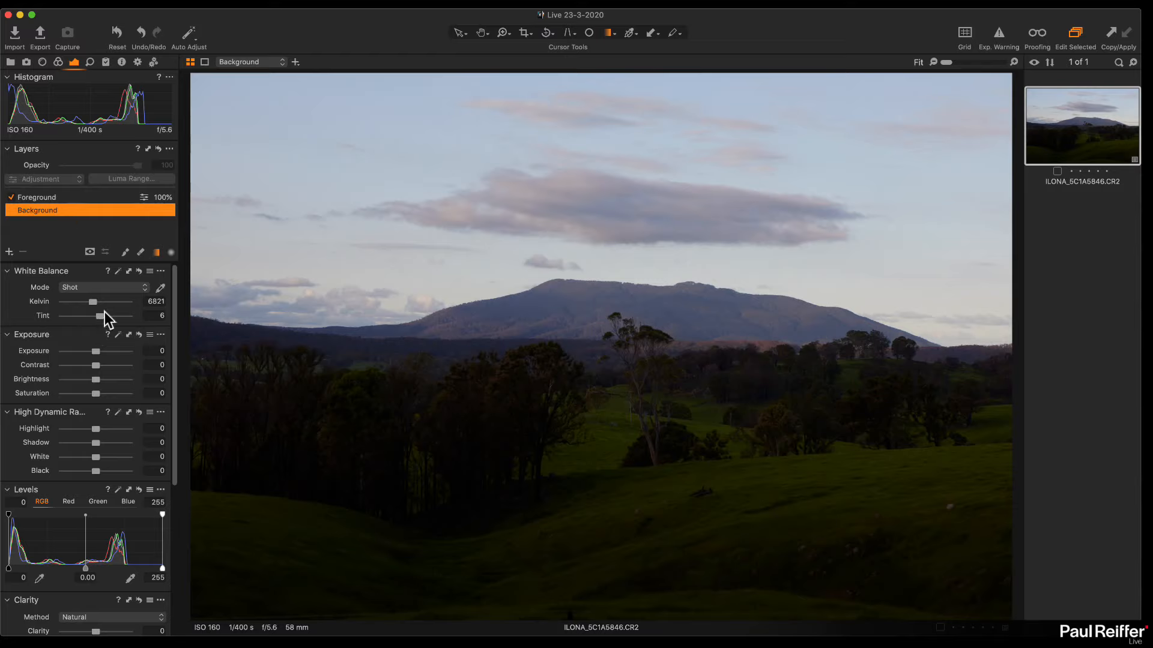
{"action": "left_click_drag", "start_coordinate": [96, 351], "coordinate": [98, 353]}
{"action": "left_click_drag", "start_coordinate": [96, 443], "coordinate": [100, 473]}
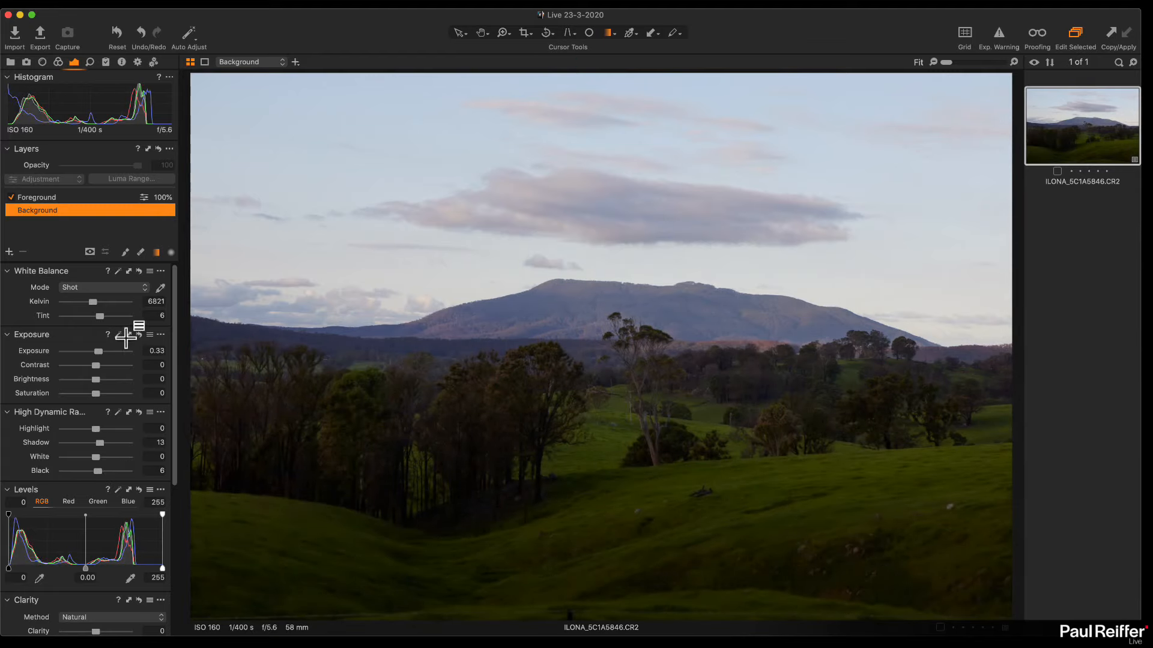
Add another empty adjustment layer and name it Sky
{"action": "left_click", "coordinate": [9, 252]}
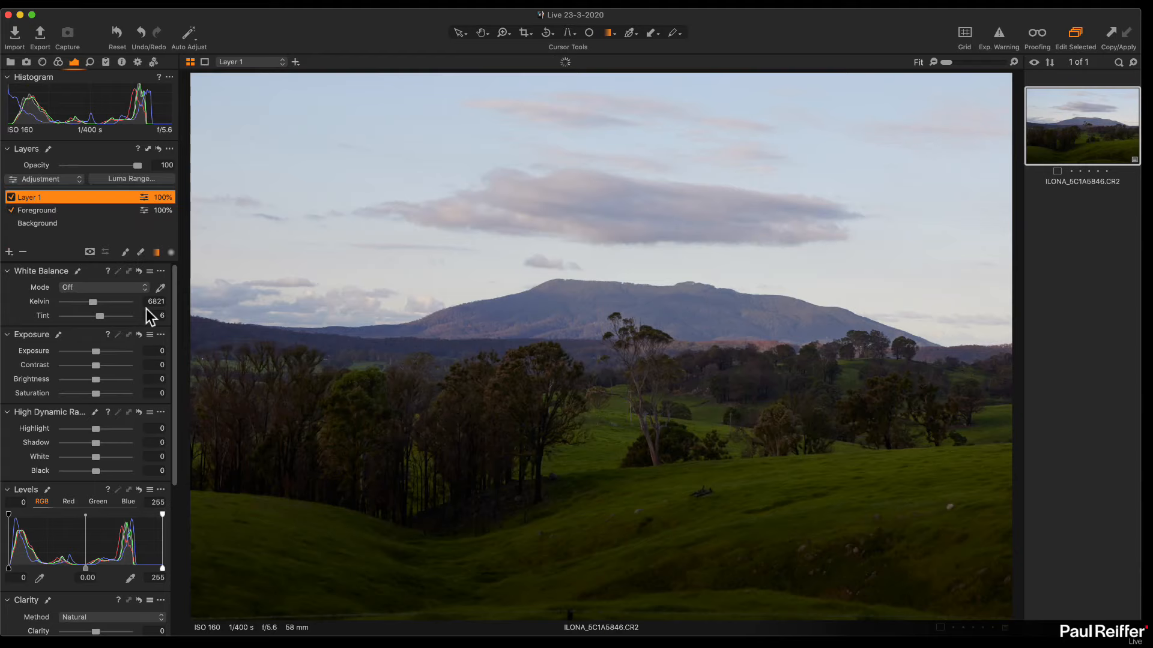
{"action": "double_click", "coordinate": [30, 197]}
{"action": "type", "text": "Sky"}
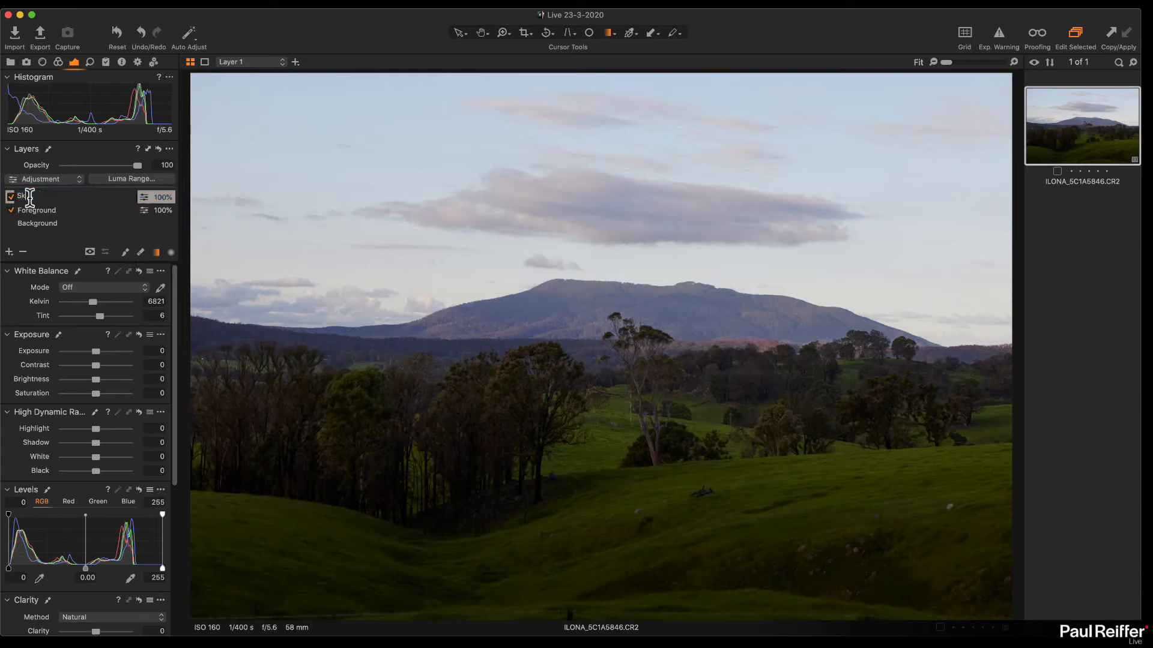
{"action": "key", "text": "Return"}
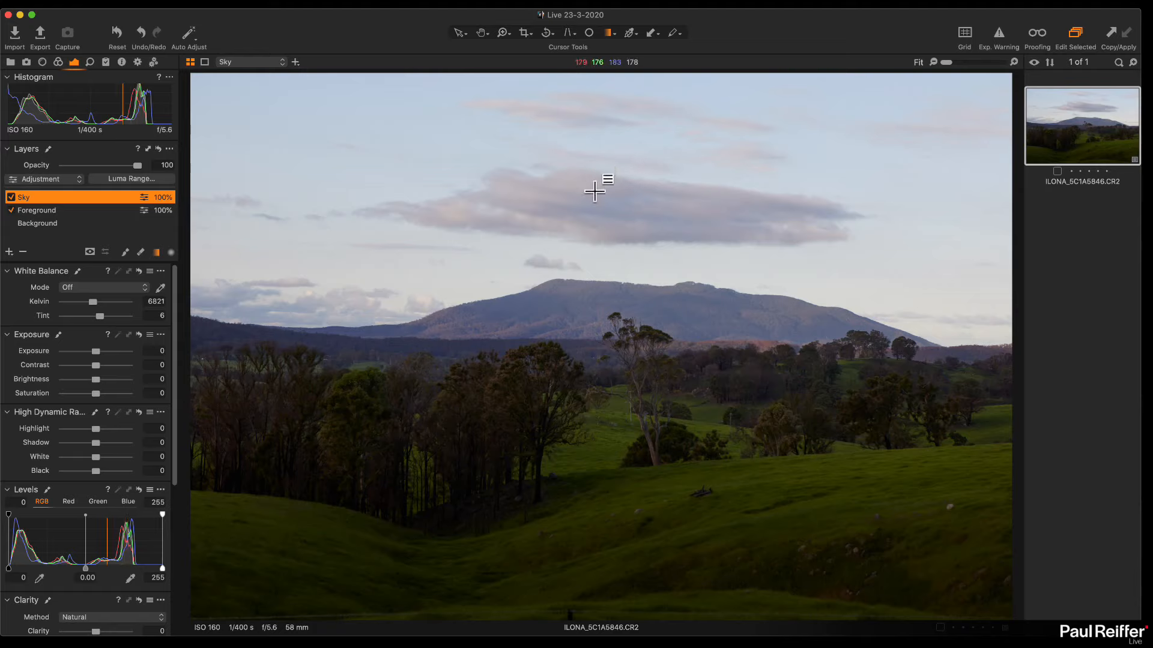
Draw a linear gradient mask over the sky, with its fade adjusted to run from beneath the large cloud down to the tree line, using the mask overlay
{"action": "left_click_drag", "start_coordinate": [574, 204], "coordinate": [571, 334]}
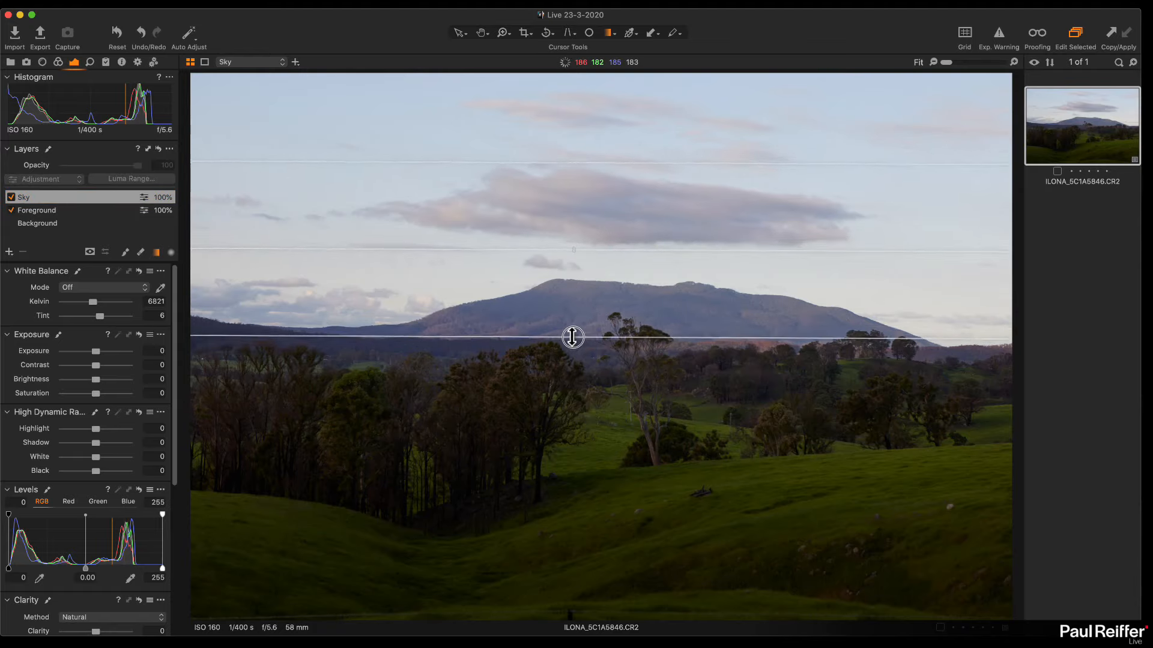
{"action": "left_click_drag", "start_coordinate": [598, 233], "coordinate": [604, 273]}
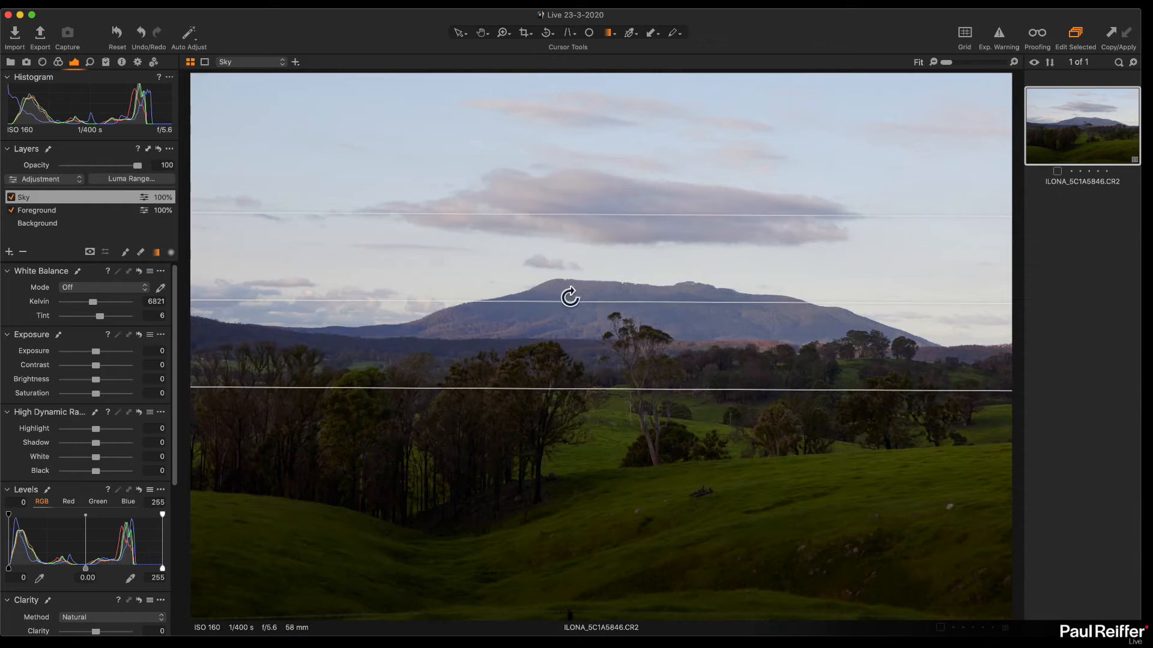
{"action": "key", "text": "m"}
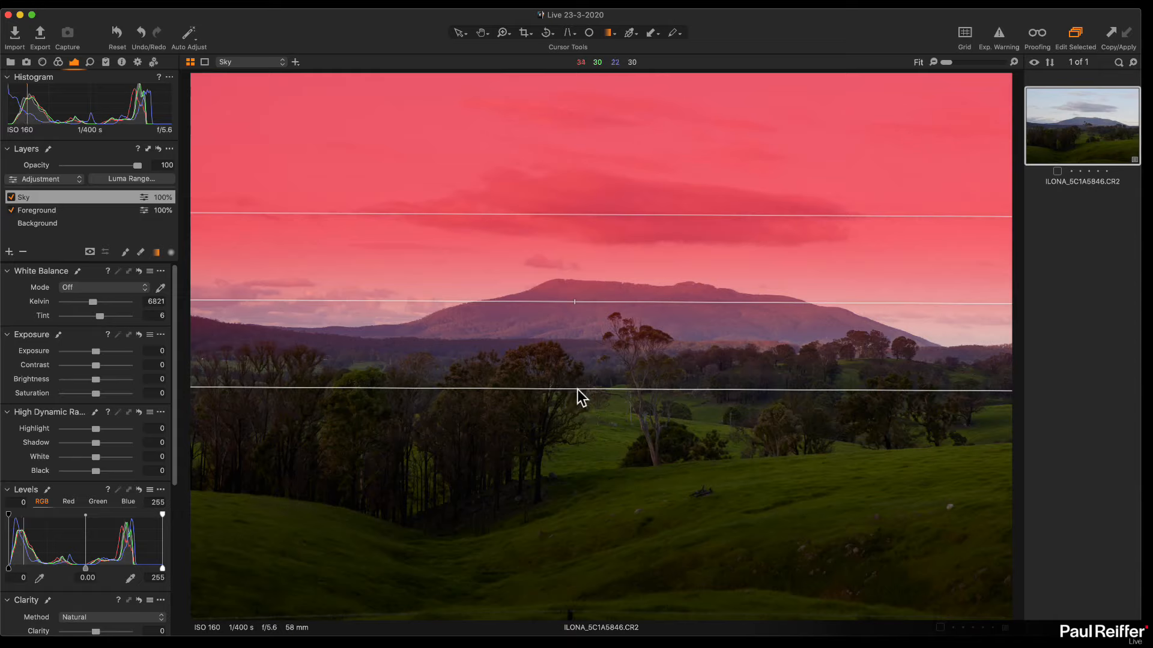
{"action": "left_click_drag", "start_coordinate": [571, 388], "coordinate": [557, 349]}
{"action": "left_click_drag", "start_coordinate": [580, 292], "coordinate": [580, 316]}
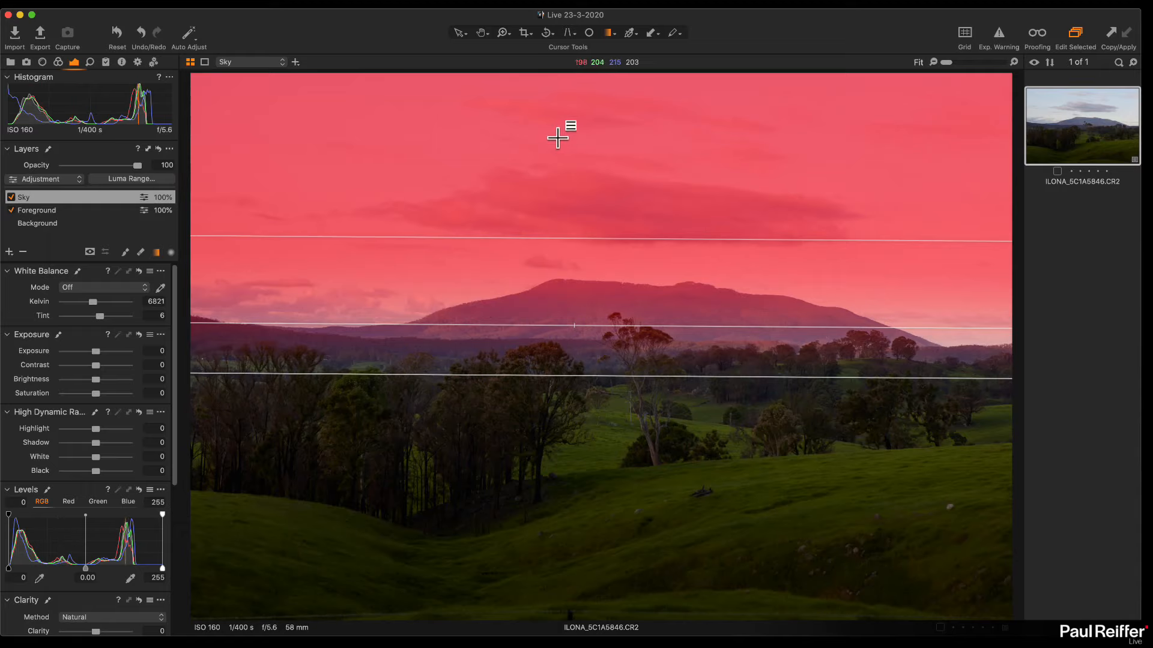
{"action": "left_click_drag", "start_coordinate": [674, 286], "coordinate": [676, 296]}
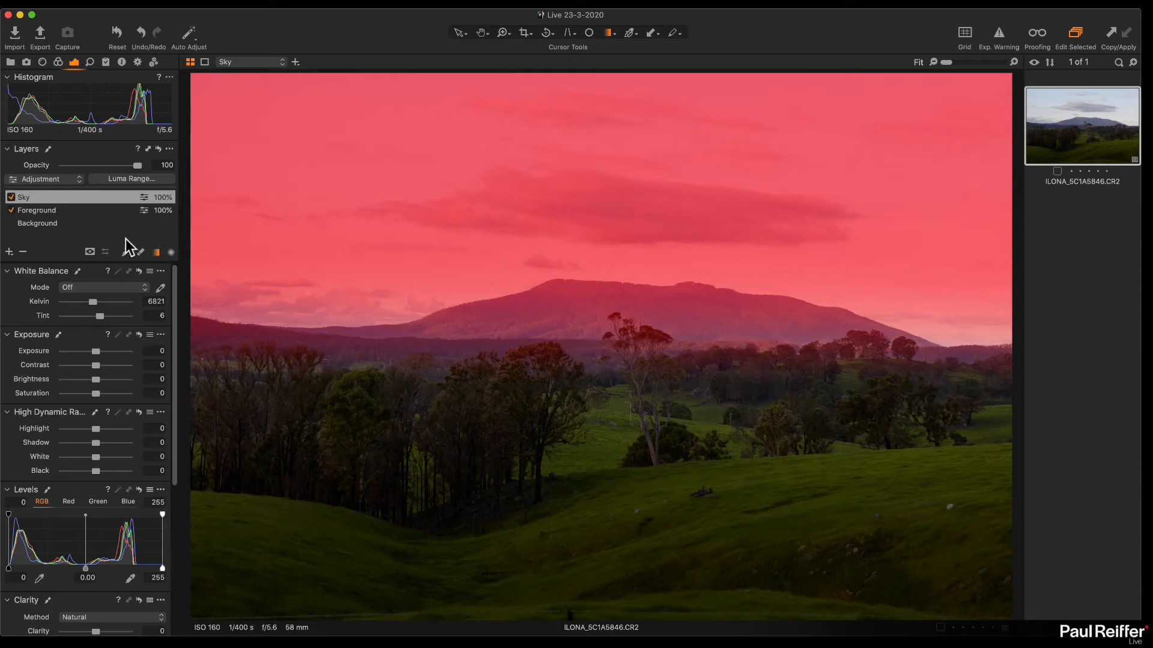
Limit the Sky mask to bright tones with a Luma Range of 156 to 255 and a falloff of 116 to 255, excluding the mountain
{"action": "left_click", "coordinate": [143, 178]}
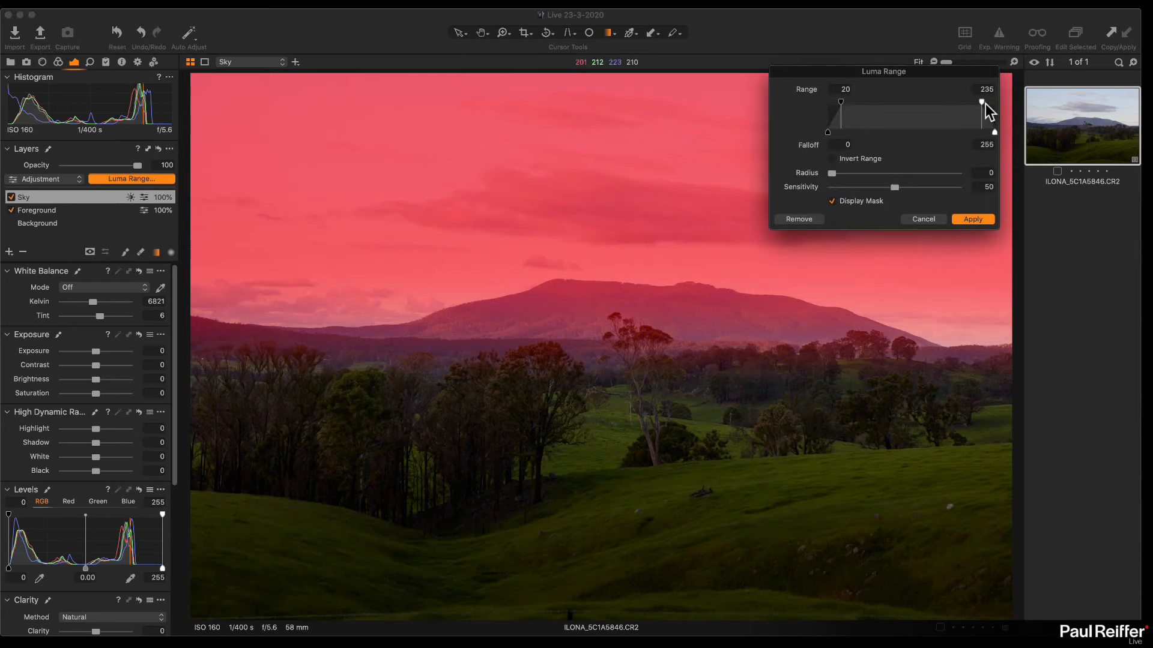
{"action": "left_click_drag", "start_coordinate": [847, 103], "coordinate": [929, 102]}
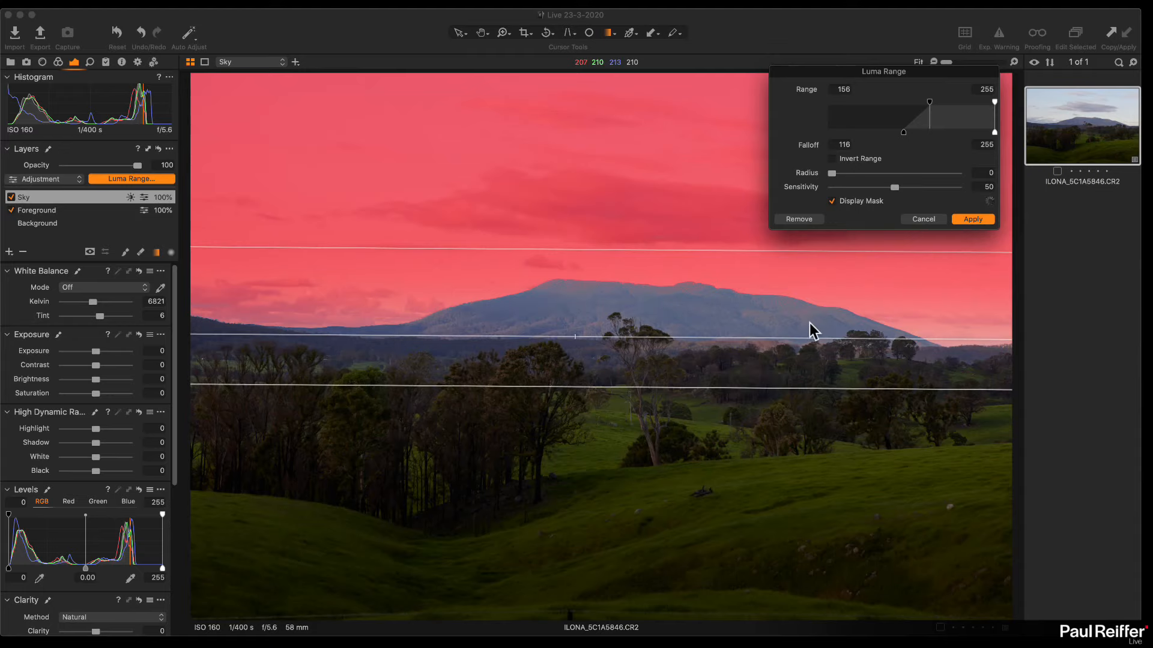
{"action": "left_click", "coordinate": [974, 218]}
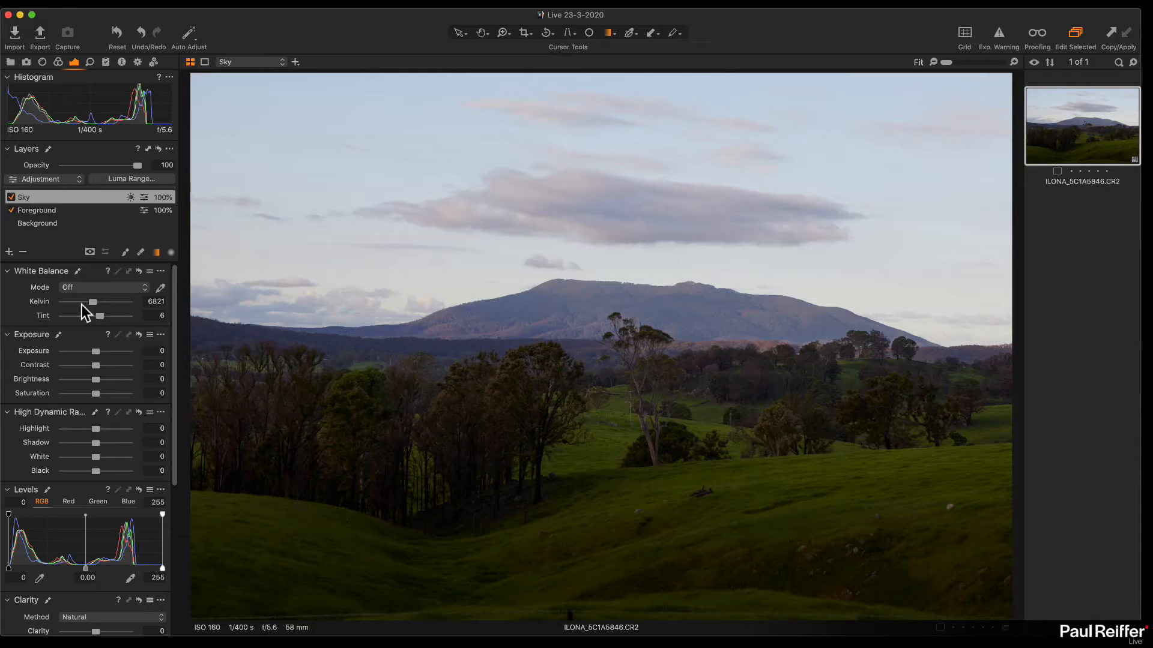
Test the Sky mask's edge with Exposure at -4, and settle the layer's Exposure at -0.55
{"action": "left_click_drag", "start_coordinate": [94, 351], "coordinate": [45, 355]}
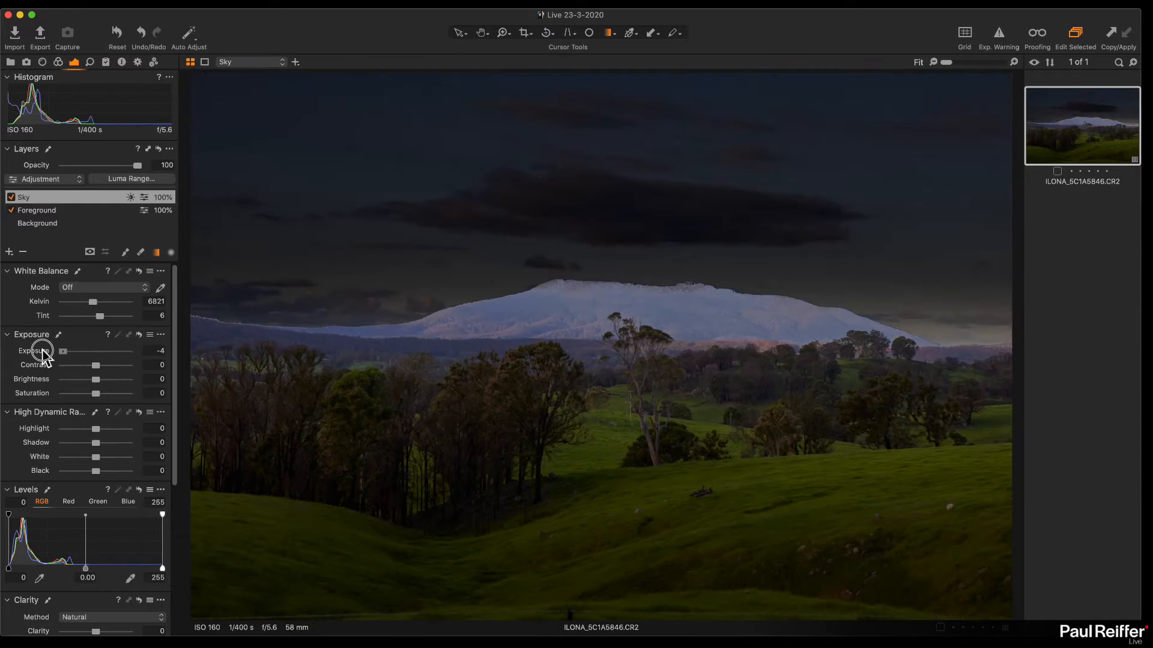
{"action": "left_click_drag", "start_coordinate": [45, 354], "coordinate": [89, 354]}
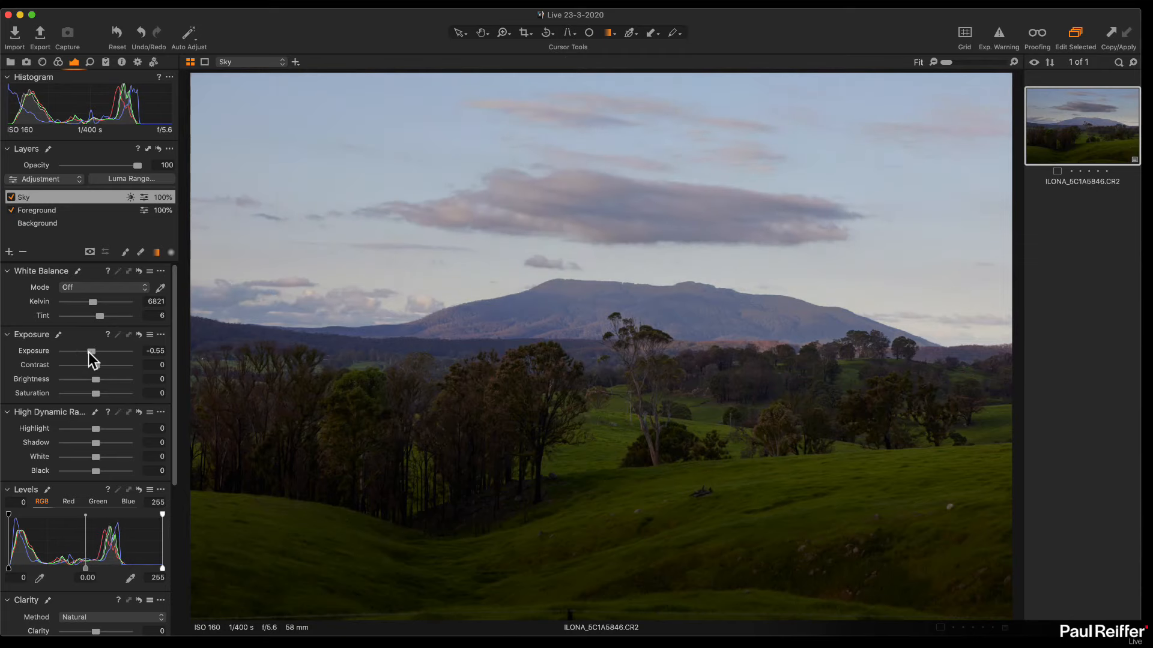
Try a warm pink sky with a white balance of 9246 Kelvin and Tint 20.9, and reset both values
{"action": "mouse_move", "coordinate": [93, 303]}
{"action": "left_mouse_down"}
{"action": "mouse_move", "coordinate": [109, 321]}
{"action": "mouse_move", "coordinate": [105, 301]}
{"action": "left_mouse_up"}
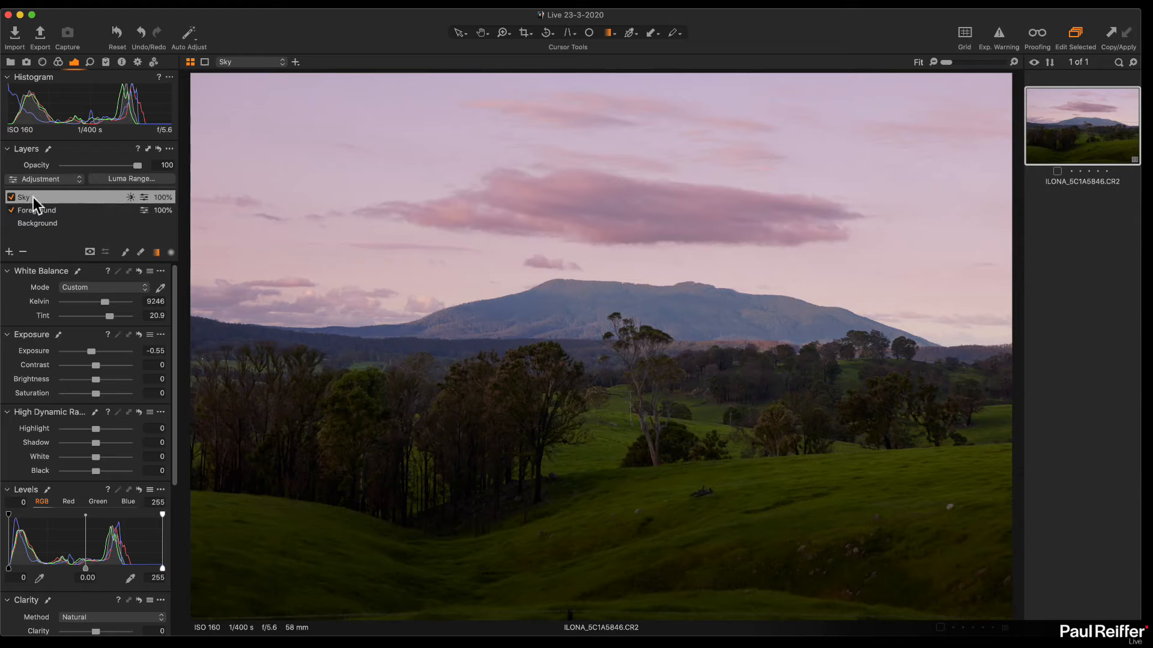
{"action": "mouse_move", "coordinate": [104, 302]}
{"action": "left_mouse_down"}
{"action": "mouse_move", "coordinate": [93, 302]}
{"action": "mouse_move", "coordinate": [101, 317]}
{"action": "left_mouse_up"}
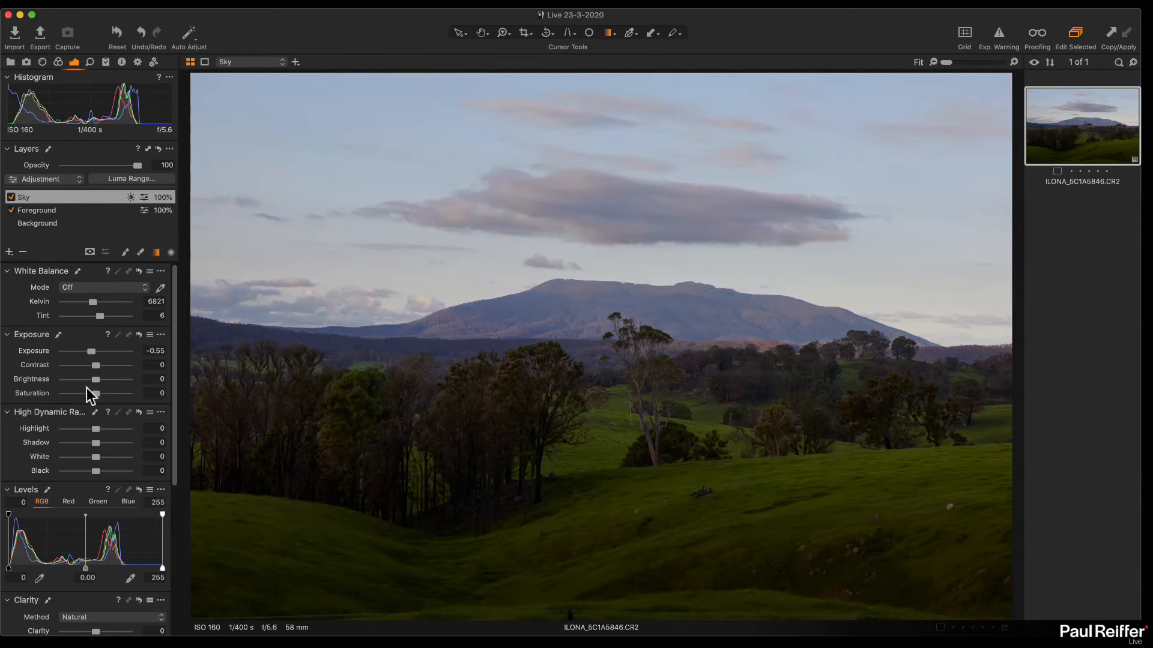
Enrich the Sky layer with Saturation 26, and bring down its Highlight to -22 and White to -6
{"action": "left_click_drag", "start_coordinate": [95, 394], "coordinate": [94, 457]}
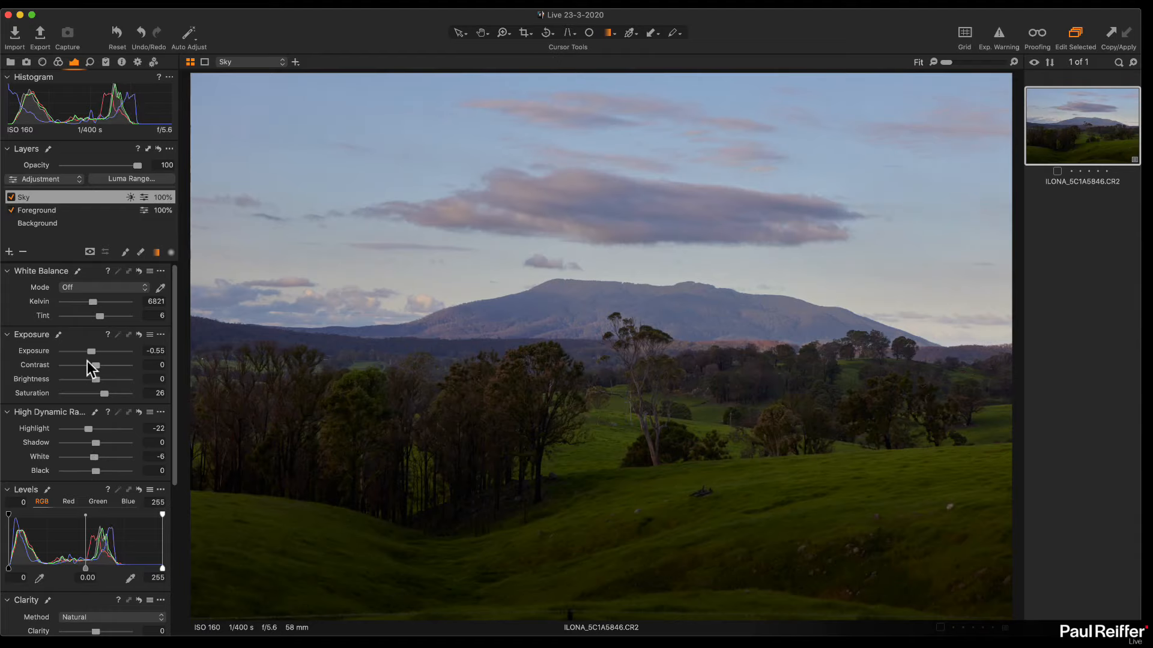
Set the Sky layer's white balance to 6491 Kelvin with Tint 7.6, and compare the photo with the layer off and on
{"action": "left_click_drag", "start_coordinate": [92, 302], "coordinate": [103, 320]}
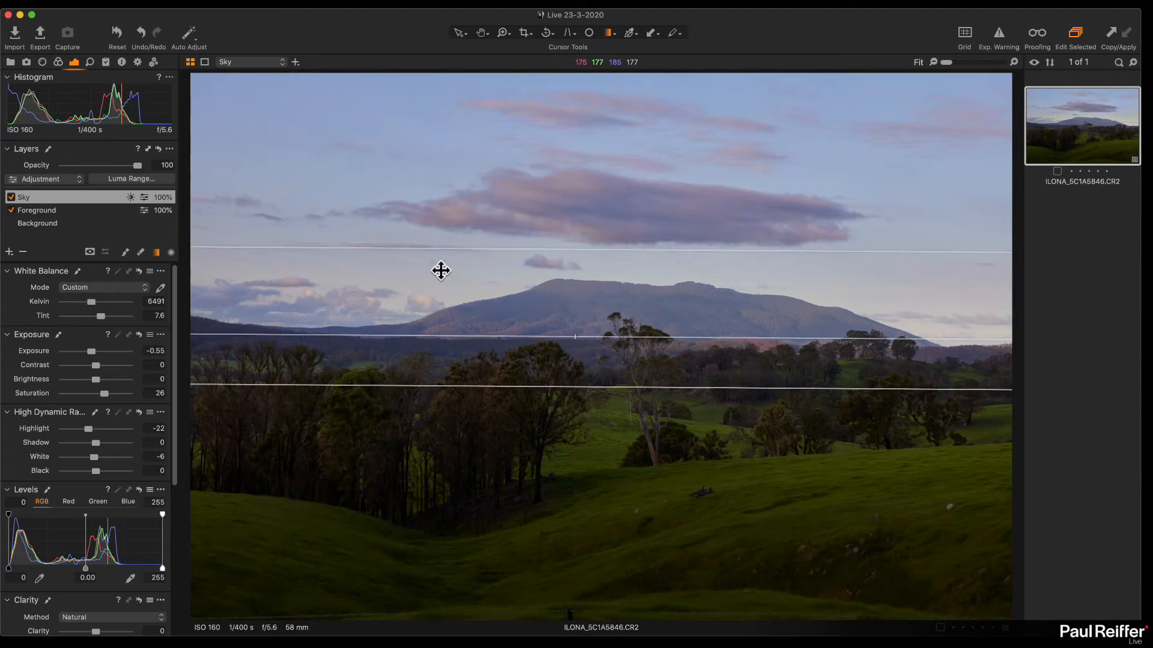
{"action": "left_click", "coordinate": [10, 198]}
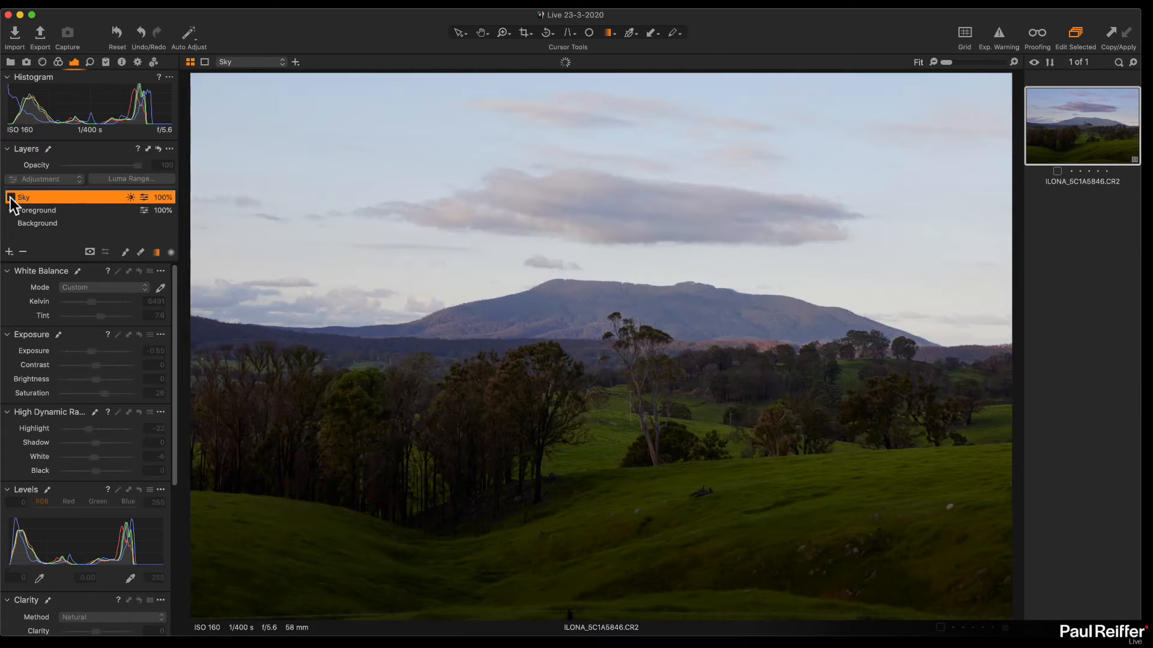
{"action": "left_click", "coordinate": [10, 198]}
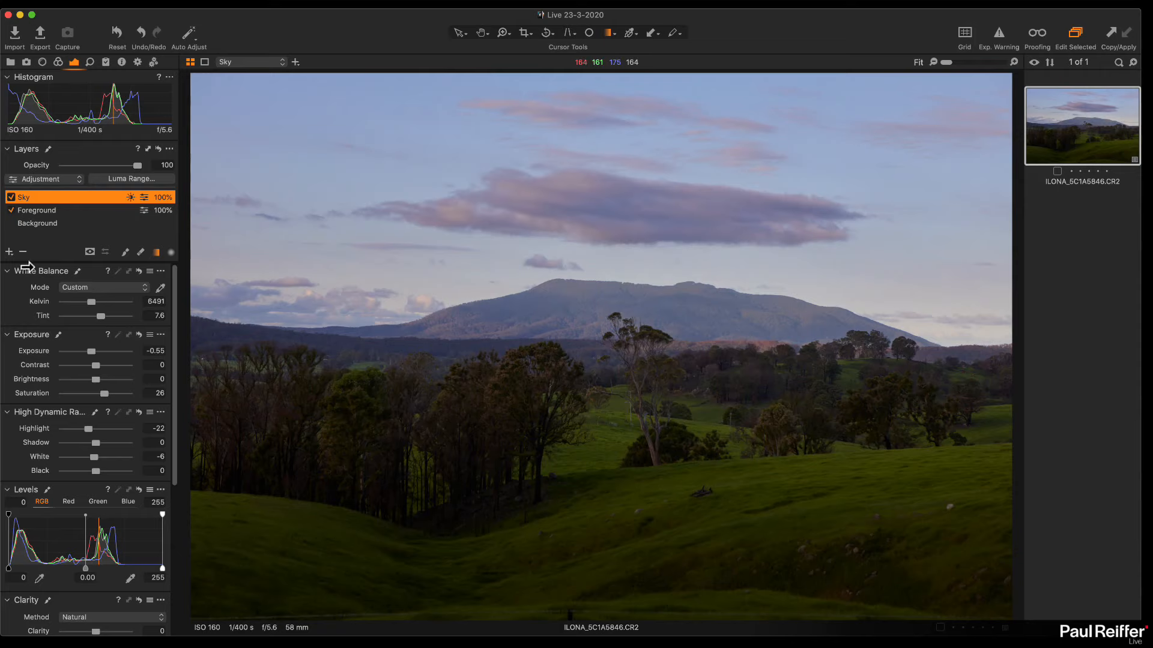
{"action": "left_click", "coordinate": [10, 198]}
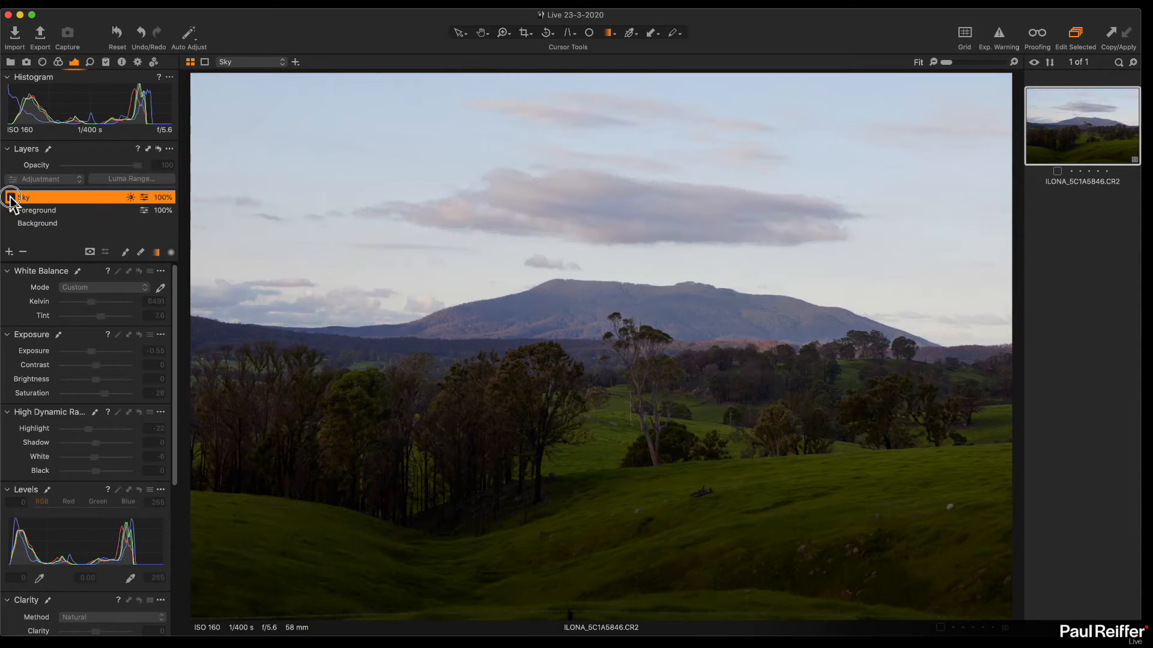
{"action": "left_click", "coordinate": [10, 197]}
{"action": "left_click", "coordinate": [10, 197]}
{"action": "left_click", "coordinate": [10, 197]}
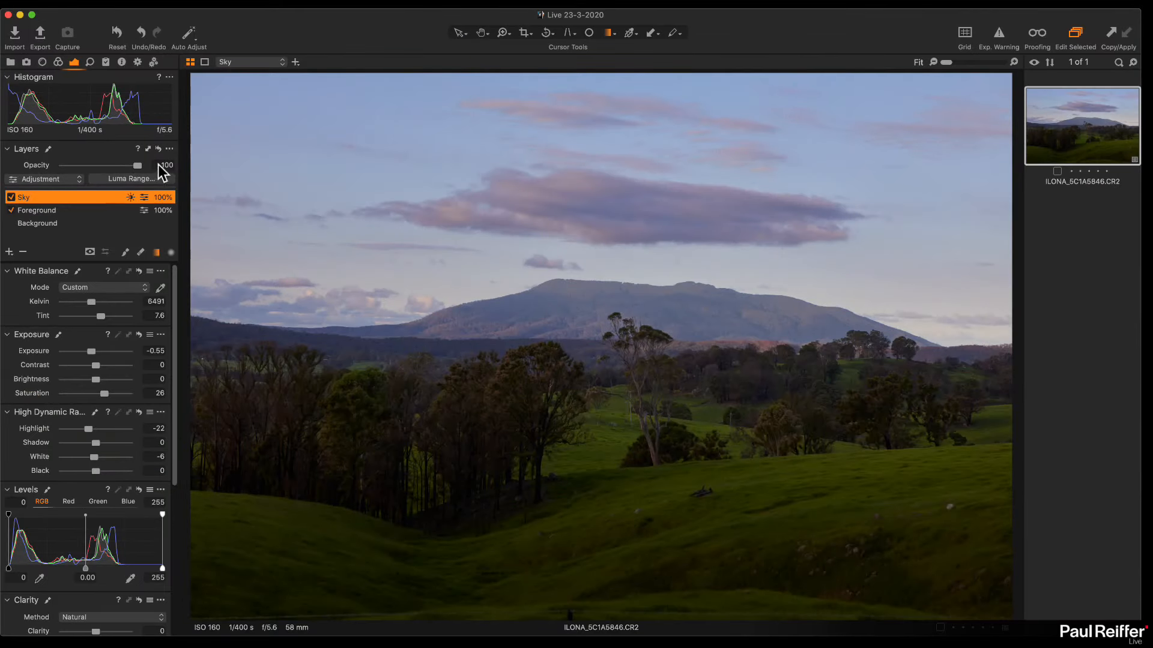
Reduce the Sky layer's opacity to 65, and check the softened effect against the photo without the layer
{"action": "left_click_drag", "start_coordinate": [137, 169], "coordinate": [282, 174]}
{"action": "left_click_drag", "start_coordinate": [138, 170], "coordinate": [129, 170]}
{"action": "left_click_drag", "start_coordinate": [120, 165], "coordinate": [111, 166]}
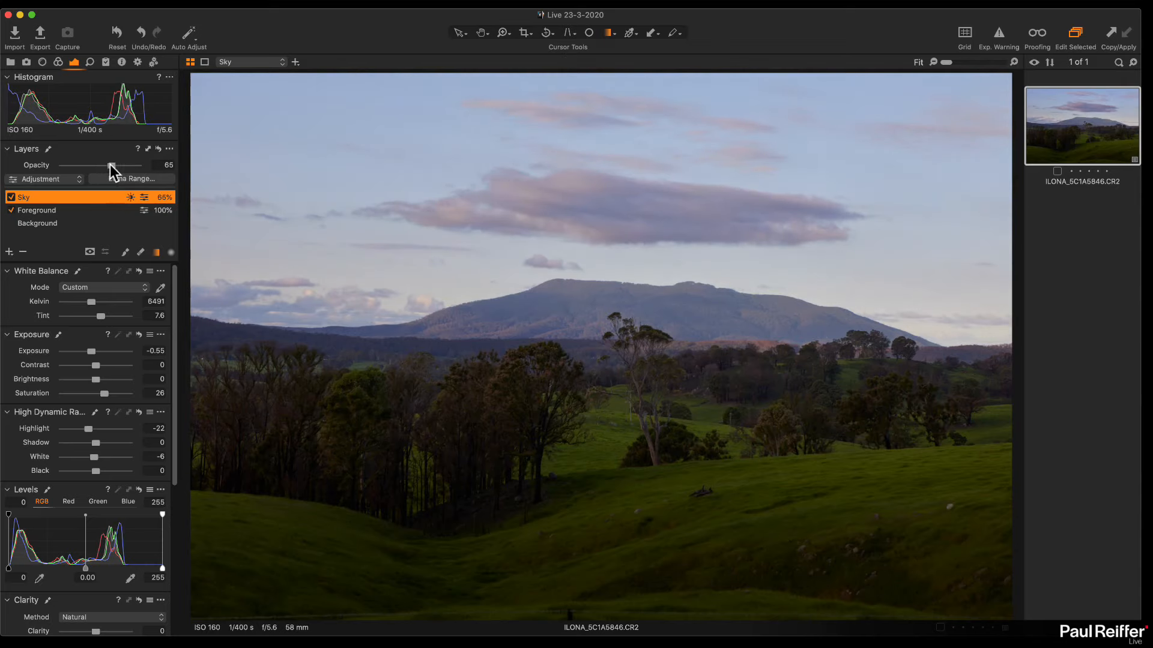
{"action": "left_click", "coordinate": [10, 197]}
{"action": "left_click", "coordinate": [10, 197]}
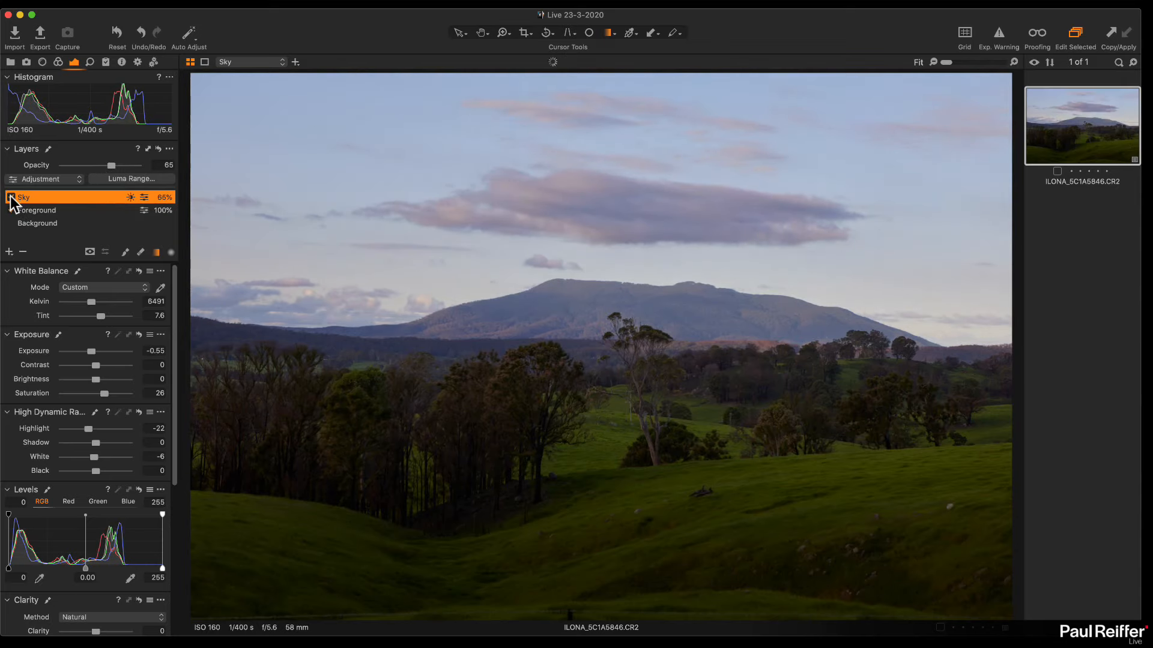
Raise the Background's Brightness to 4, and create a new unedited variant of the mountain photo
{"action": "left_click", "coordinate": [38, 223]}
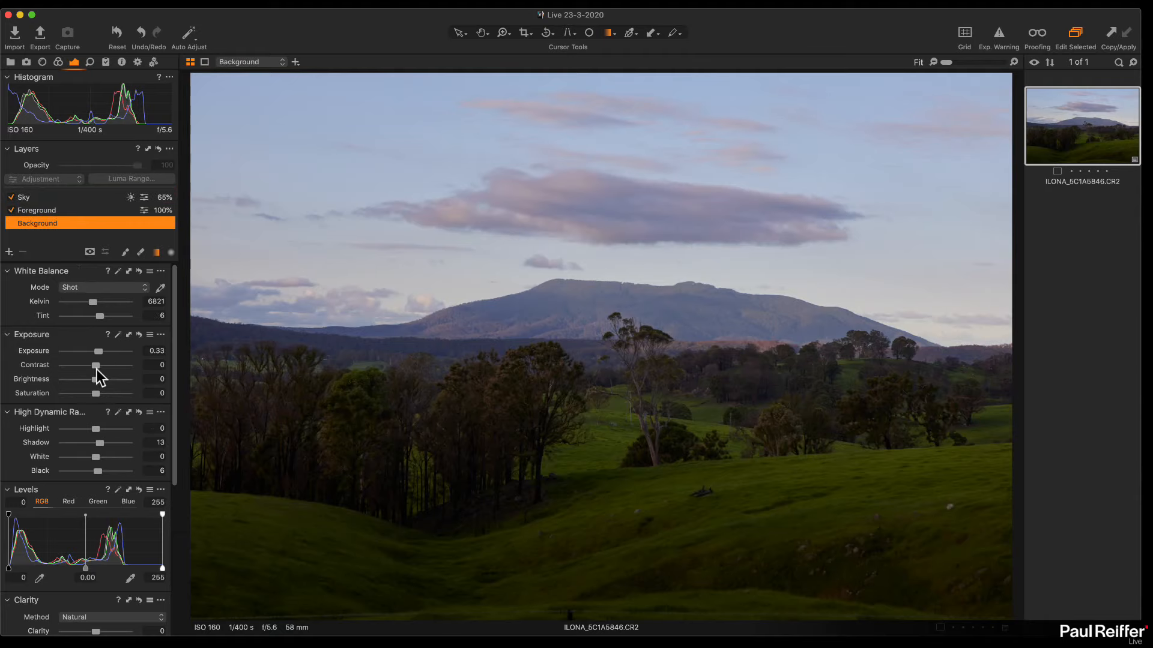
{"action": "left_click_drag", "start_coordinate": [95, 381], "coordinate": [100, 385]}
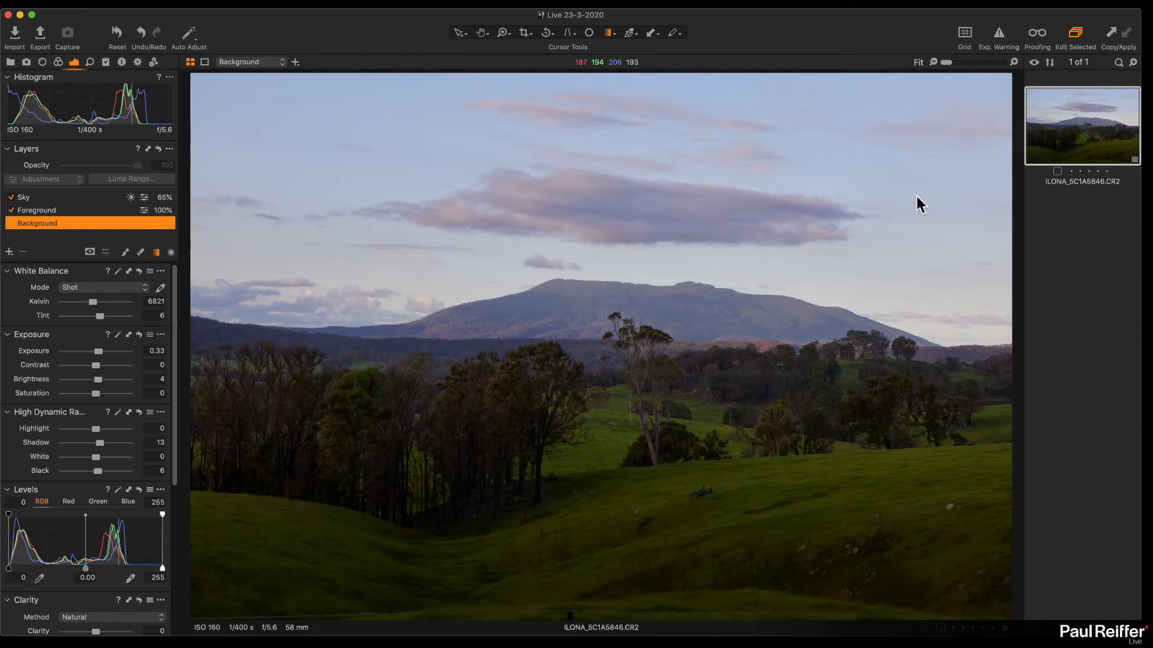
{"action": "right_click", "coordinate": [1093, 116]}
{"action": "left_click", "coordinate": [1068, 163]}
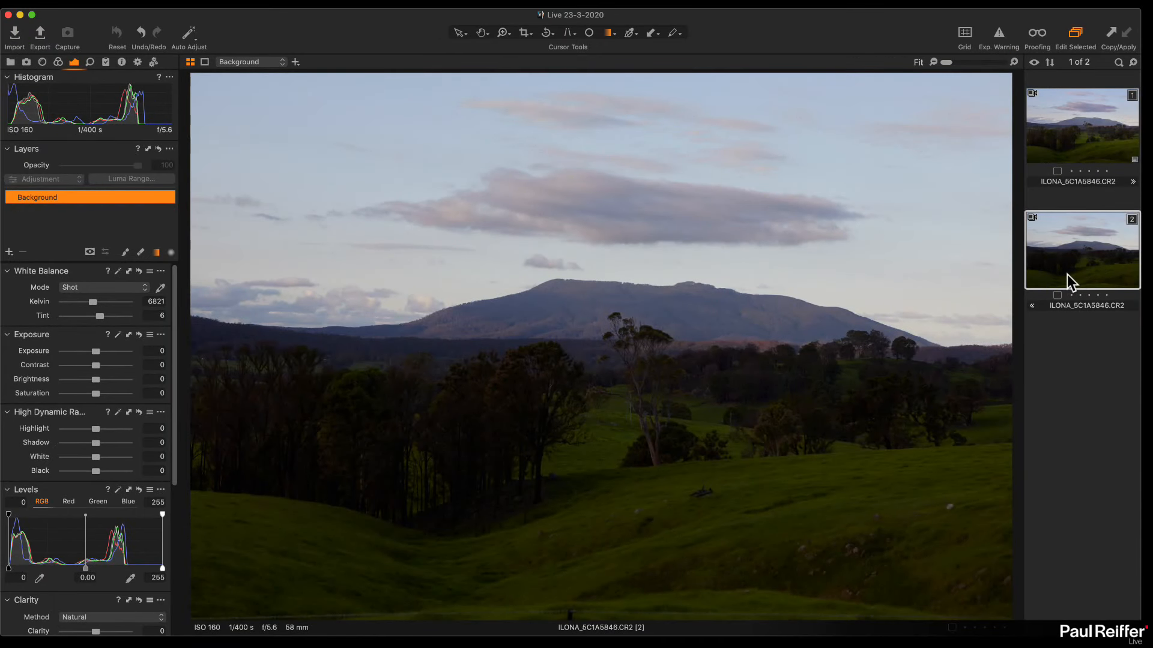
On the edited variant's Background, set Clarity to 18 and Saturation to 3
{"action": "left_click", "coordinate": [1078, 144]}
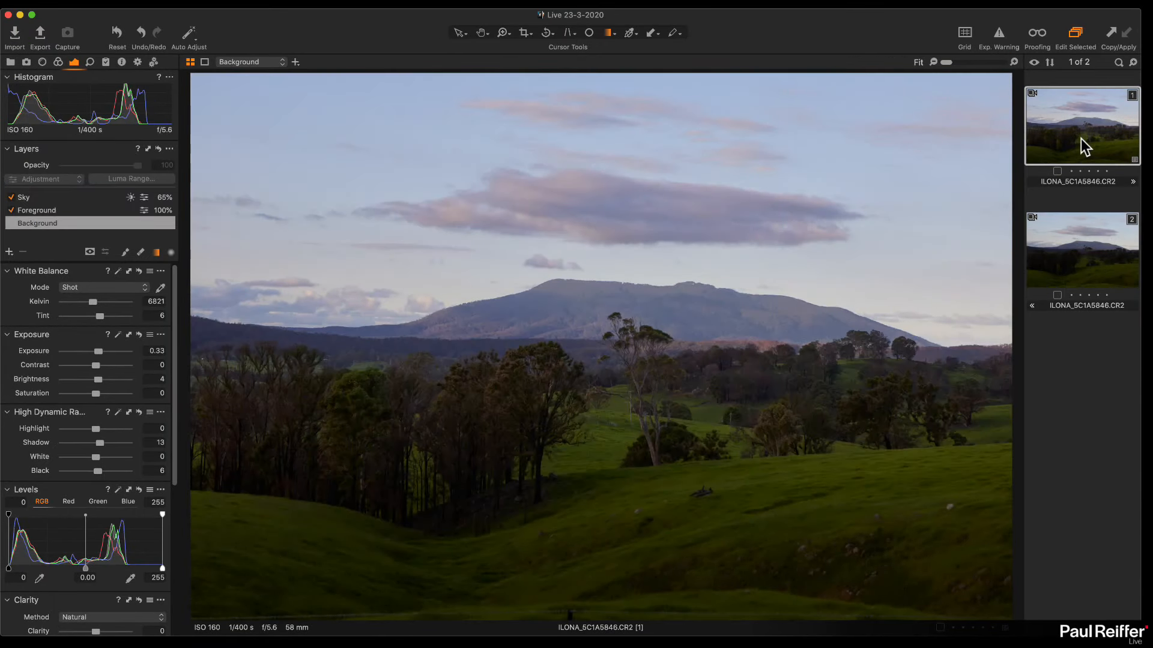
{"action": "left_click", "coordinate": [1067, 131]}
{"action": "scroll", "coordinate": [109, 525], "scroll_direction": "down", "scroll_amount": 5}
{"action": "left_click_drag", "start_coordinate": [97, 543], "coordinate": [103, 543]}
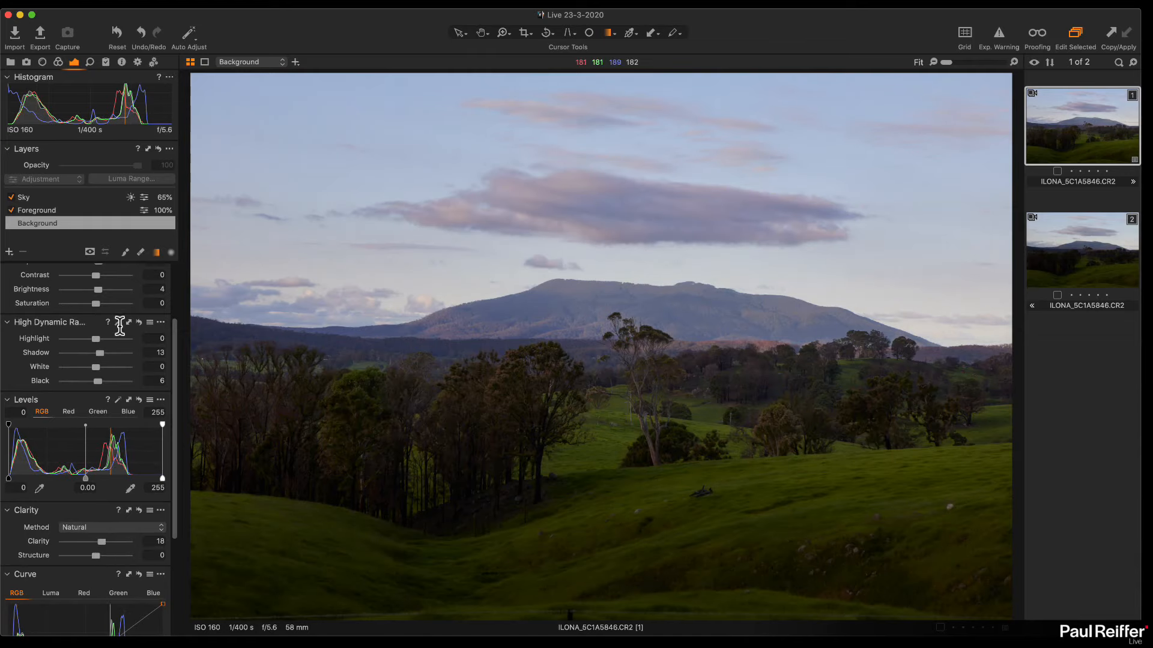
{"action": "scroll", "coordinate": [123, 327], "scroll_direction": "up", "scroll_amount": 5}
{"action": "left_click", "coordinate": [96, 395]}
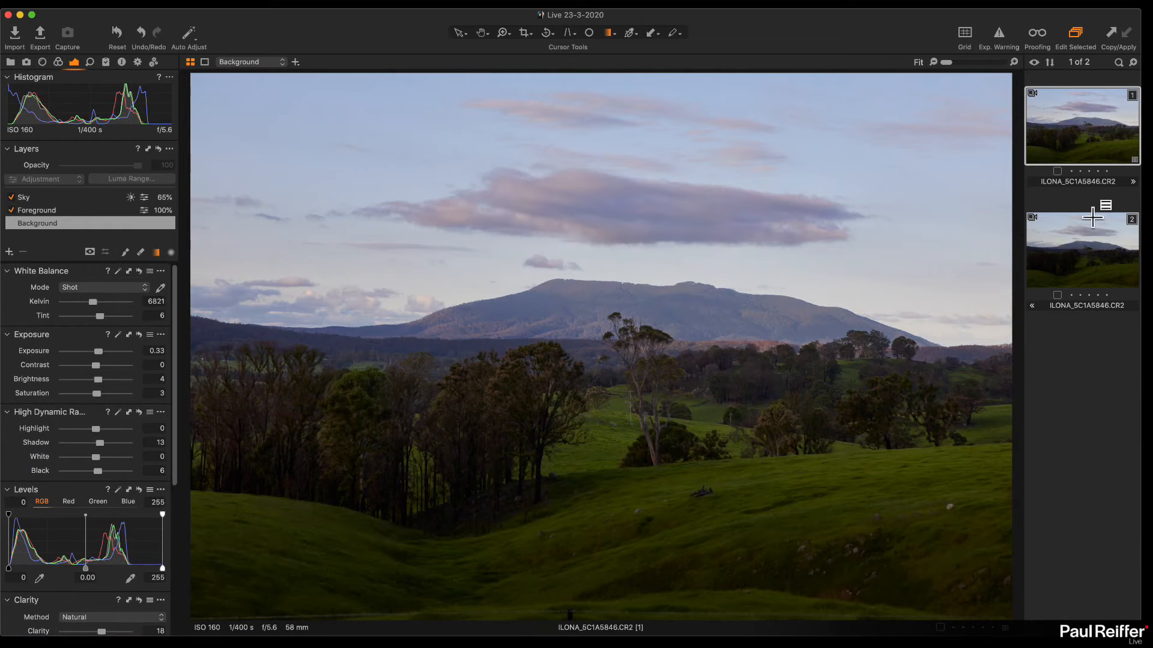
Compare the edited and unedited variants individually and side by side, returning to the edited one
{"action": "left_click", "coordinate": [1078, 248]}
{"action": "left_click", "coordinate": [1081, 112]}
{"action": "left_click", "coordinate": [1093, 246], "text": "shift"}
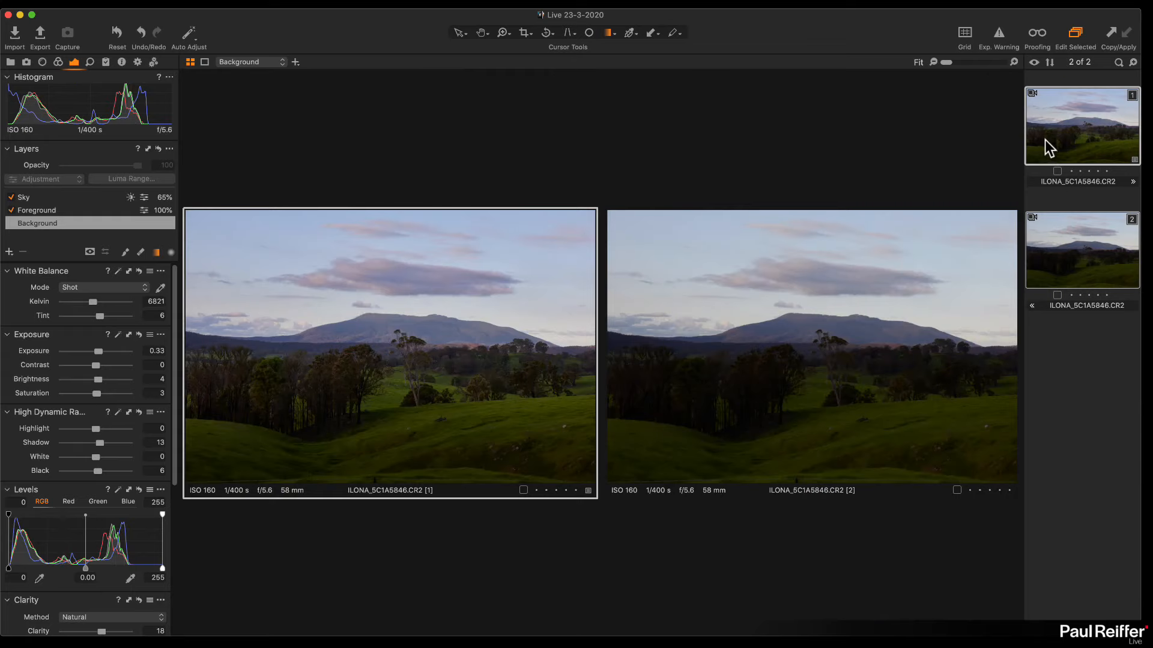
{"action": "left_click", "coordinate": [1068, 420]}
{"action": "left_click", "coordinate": [1066, 136]}
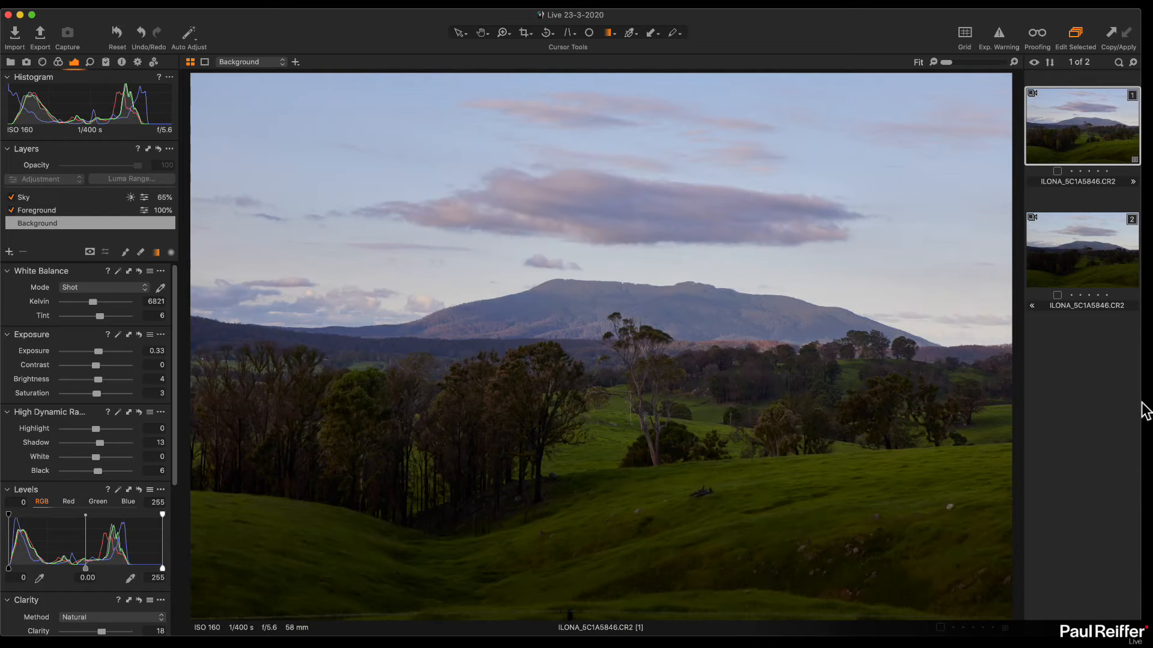
Open the Moonrise collection and examine how its two Lake Minnewanka frames line up at high magnification
{"action": "left_click", "coordinate": [10, 62]}
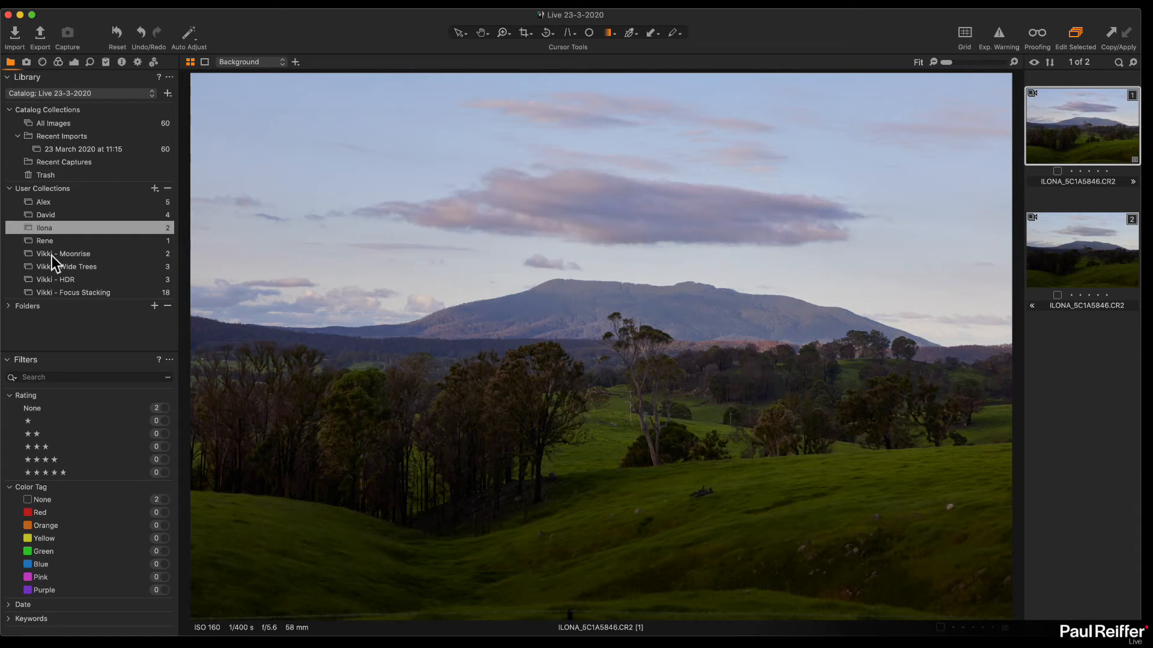
{"action": "left_click", "coordinate": [82, 255]}
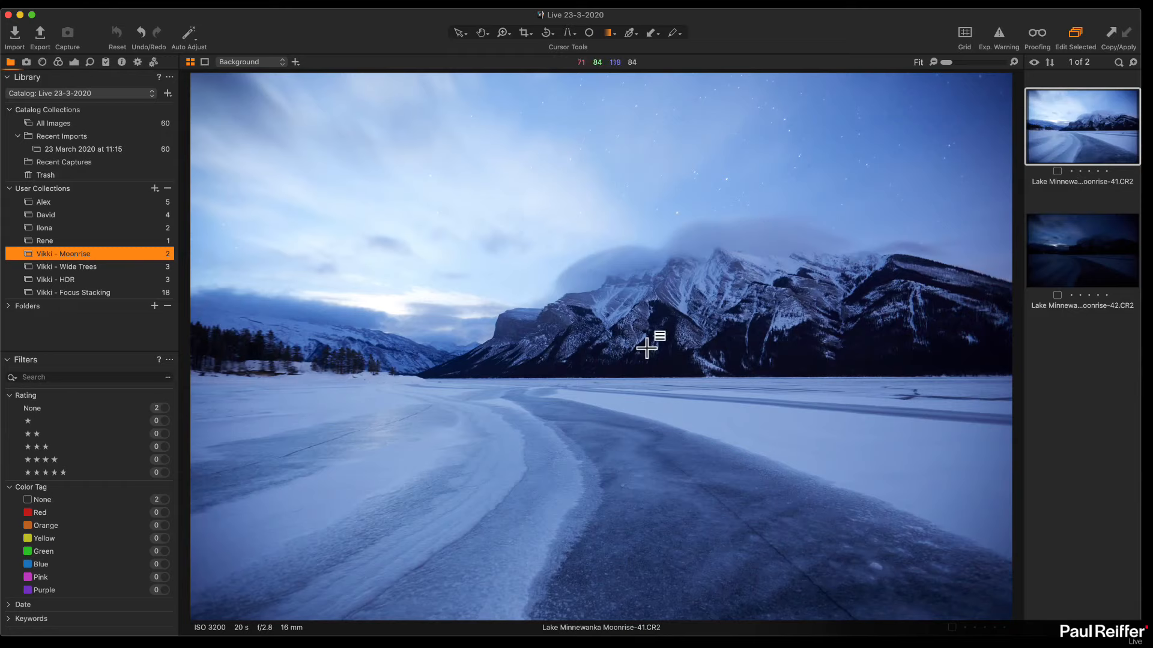
{"action": "key", "text": "z"}
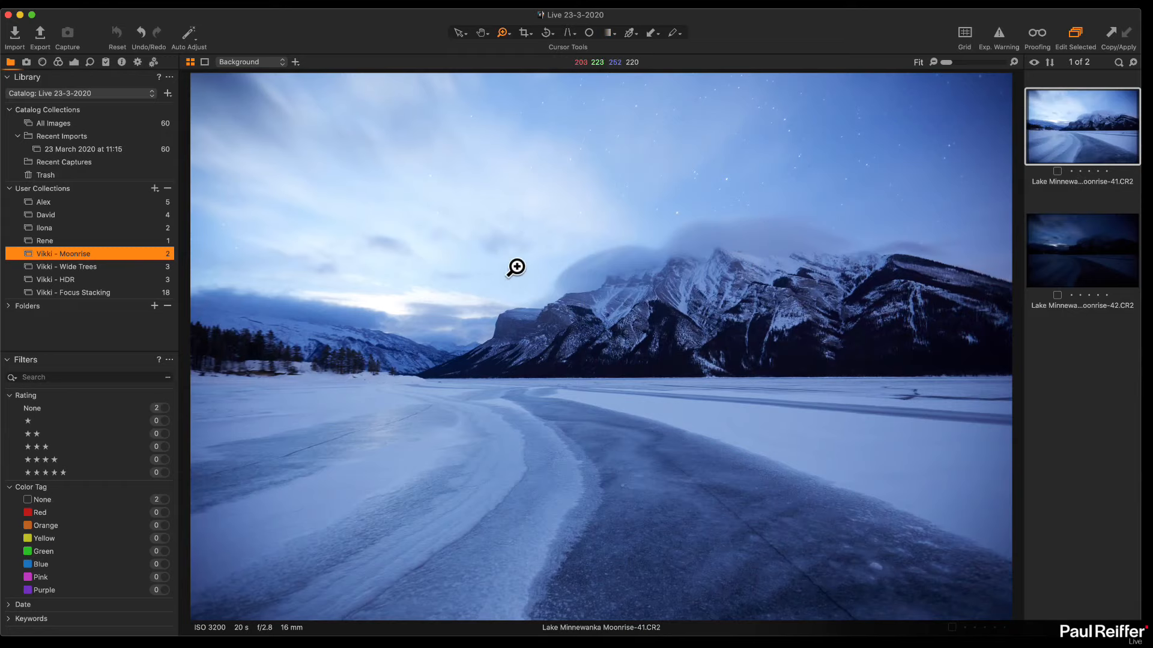
{"action": "left_click", "coordinate": [595, 335]}
{"action": "left_click", "coordinate": [1066, 255]}
{"action": "left_click", "coordinate": [1081, 123]}
{"action": "left_click", "coordinate": [1087, 260]}
{"action": "left_click", "coordinate": [1086, 131]}
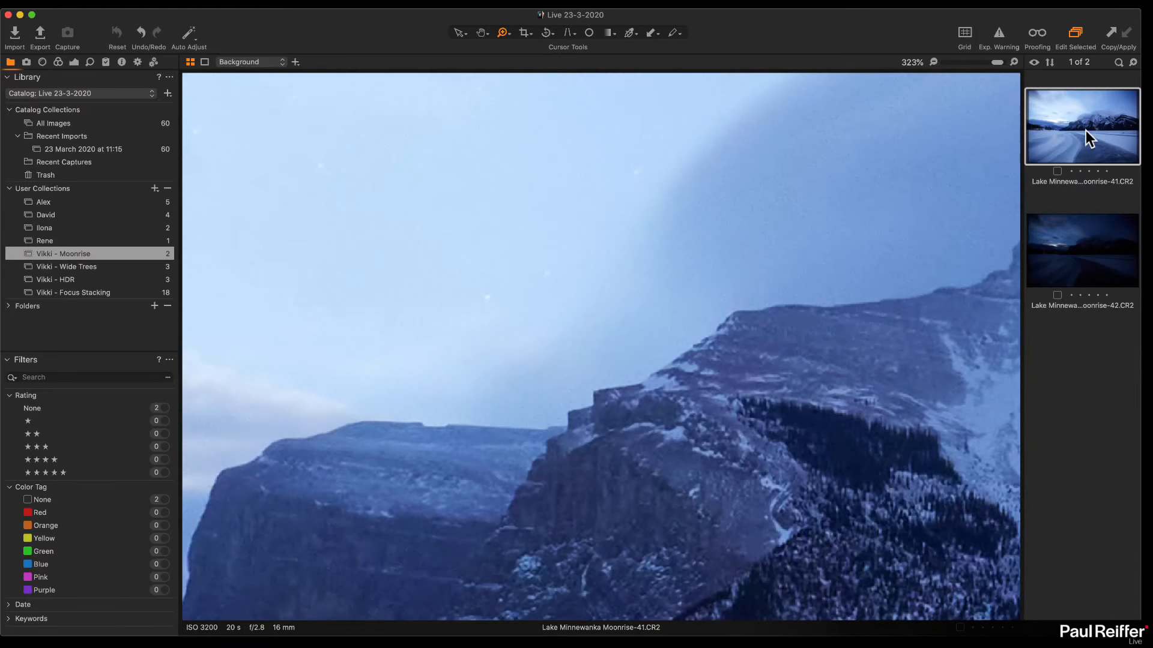
{"action": "double_click", "coordinate": [641, 320]}
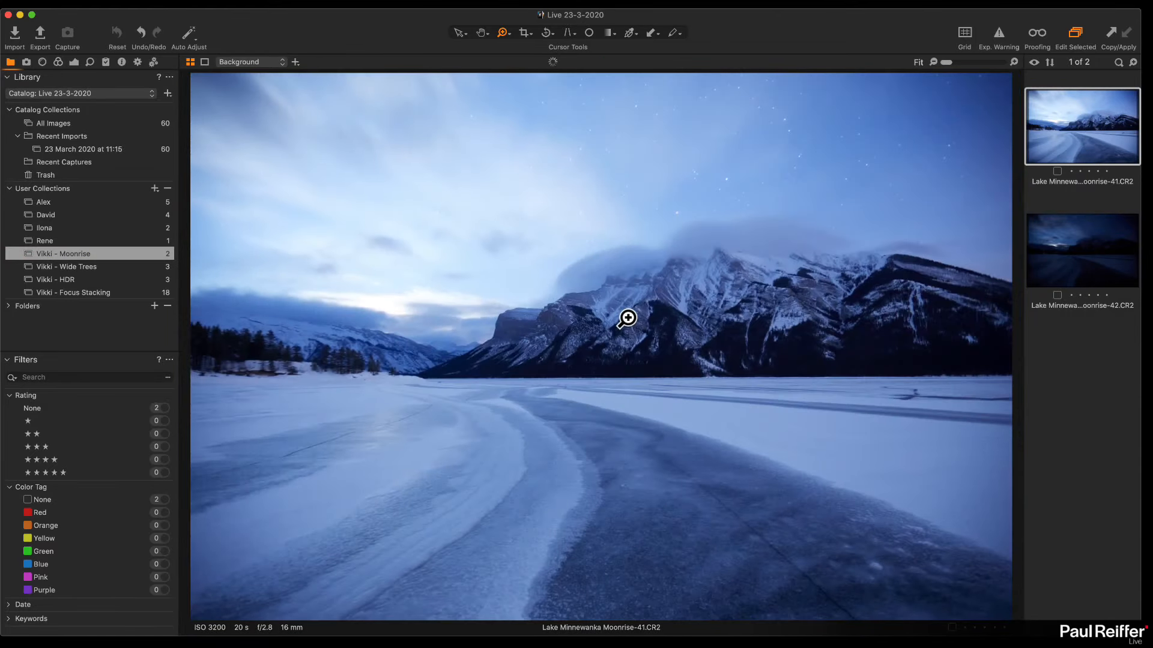
On the edited mountain photo's Sky layer, try Color Editor blues with Hue -3.3 and Saturation 80, and undo the change
{"action": "left_click", "coordinate": [53, 227]}
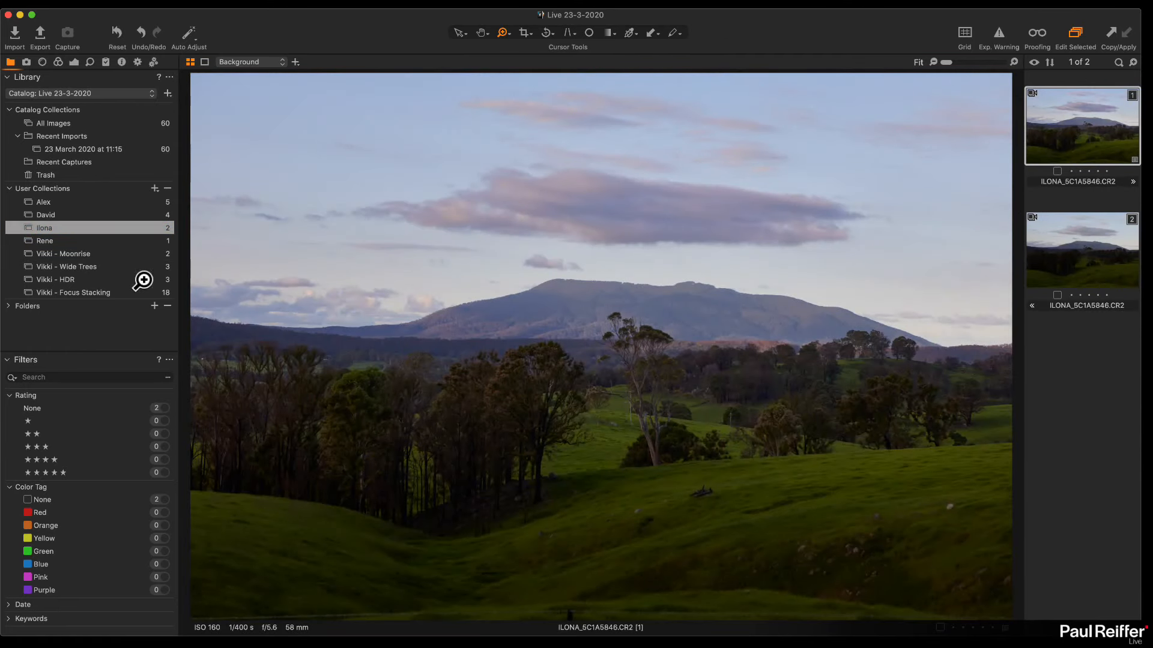
{"action": "left_click", "coordinate": [74, 62]}
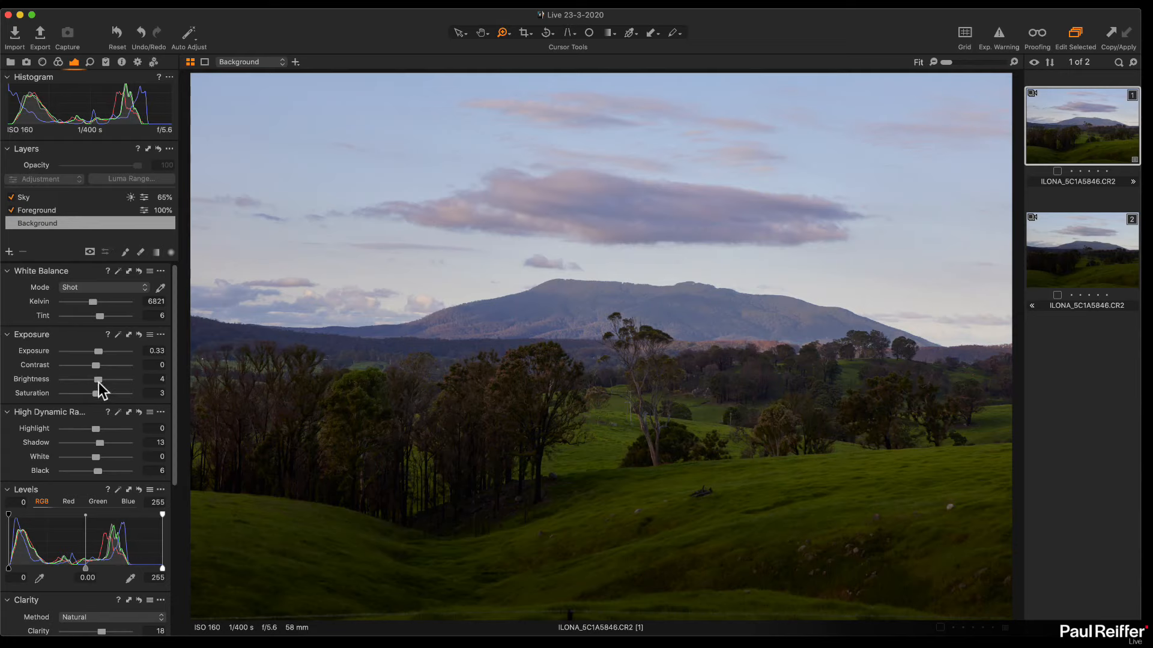
{"action": "scroll", "coordinate": [101, 390], "scroll_direction": "down", "scroll_amount": 10}
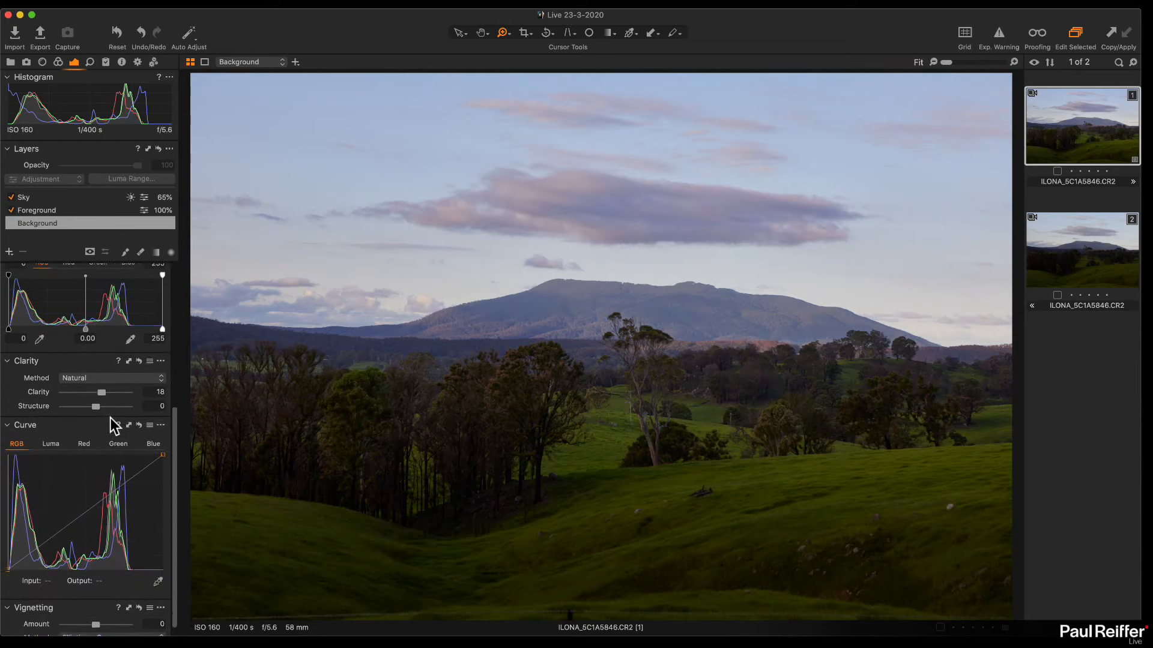
{"action": "left_click", "coordinate": [58, 62]}
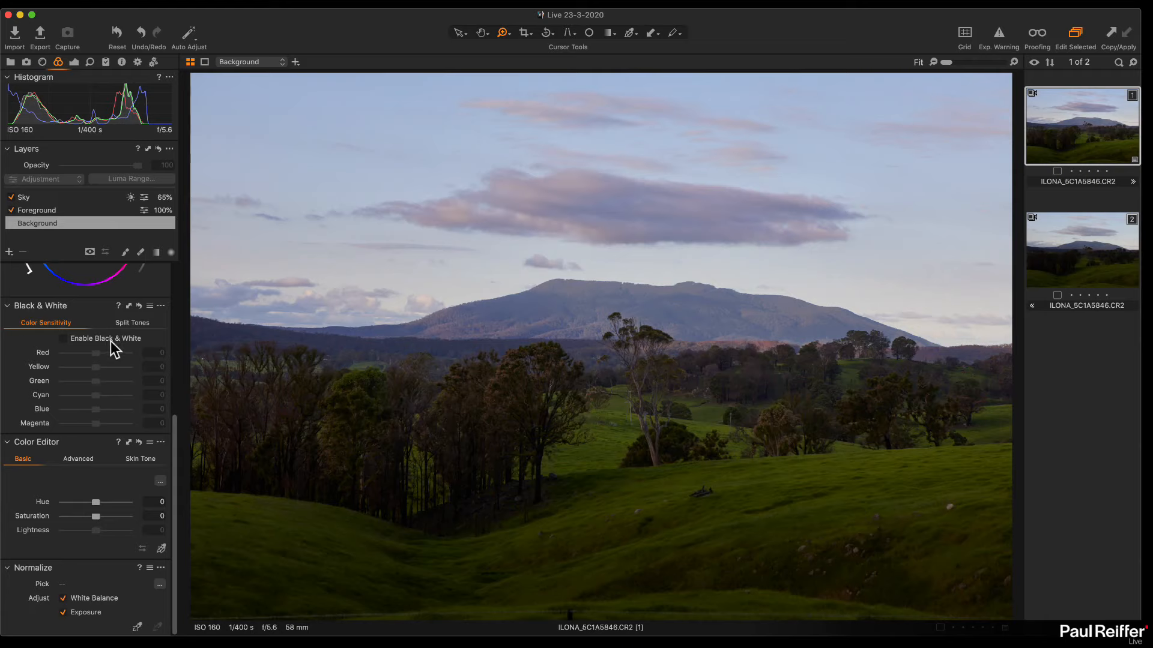
{"action": "scroll", "coordinate": [88, 334], "scroll_direction": "up", "scroll_amount": 8}
{"action": "scroll", "coordinate": [90, 337], "scroll_direction": "down", "scroll_amount": 5}
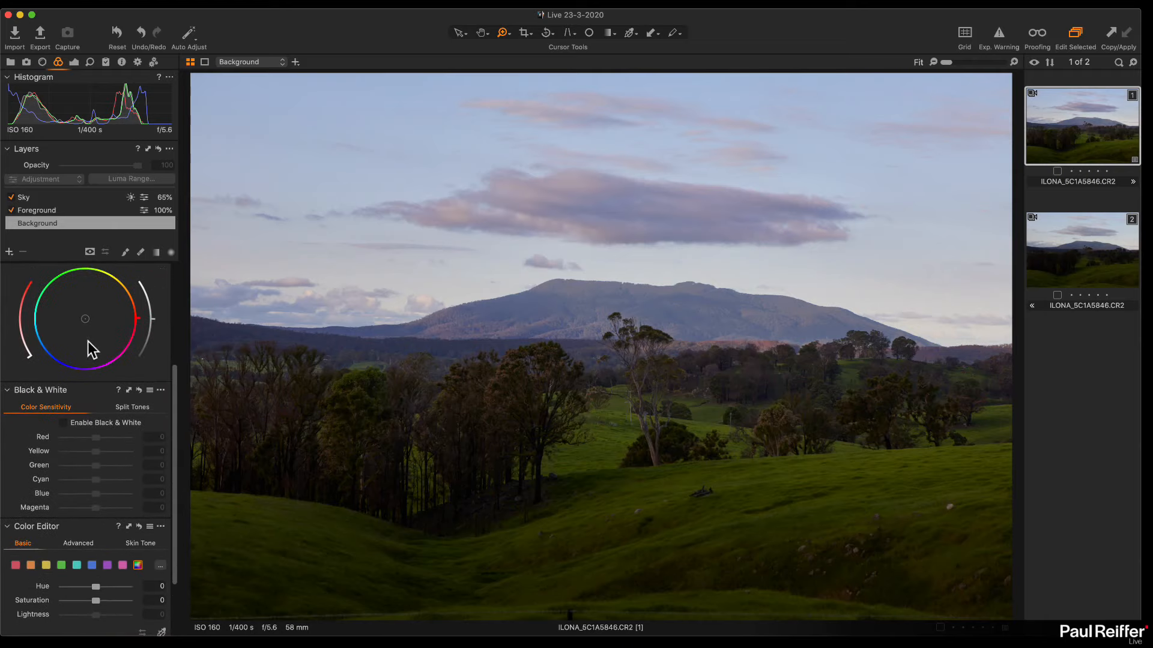
{"action": "scroll", "coordinate": [124, 546], "scroll_direction": "down", "scroll_amount": 3}
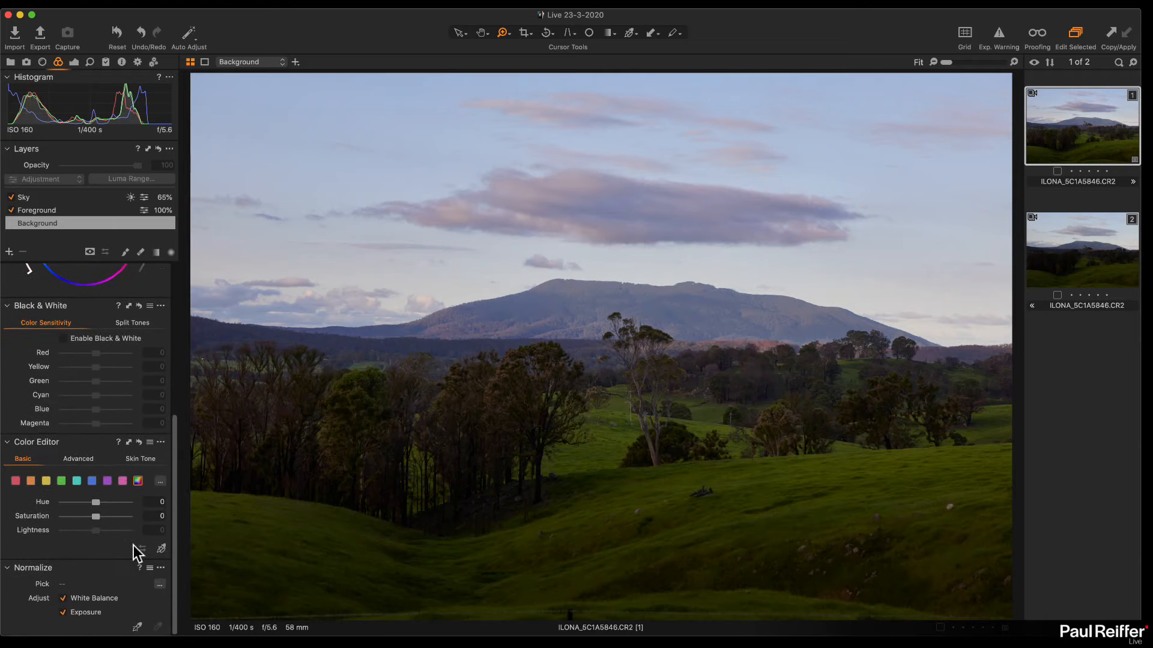
{"action": "left_click", "coordinate": [27, 199]}
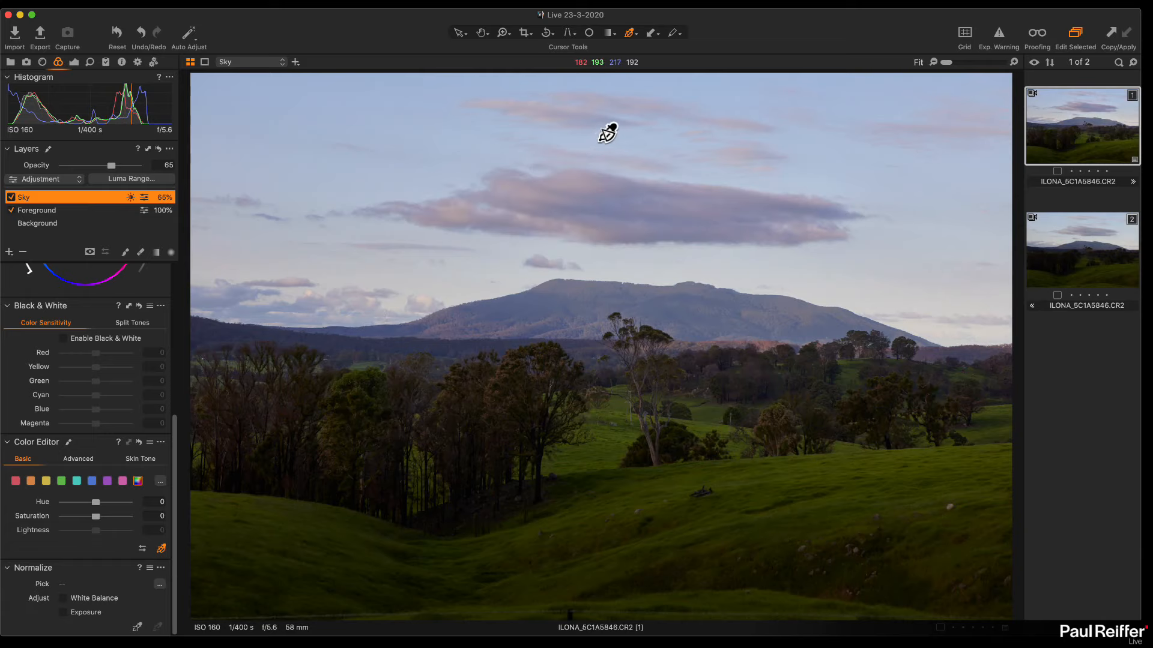
{"action": "left_click_drag", "start_coordinate": [600, 140], "coordinate": [526, 1]}
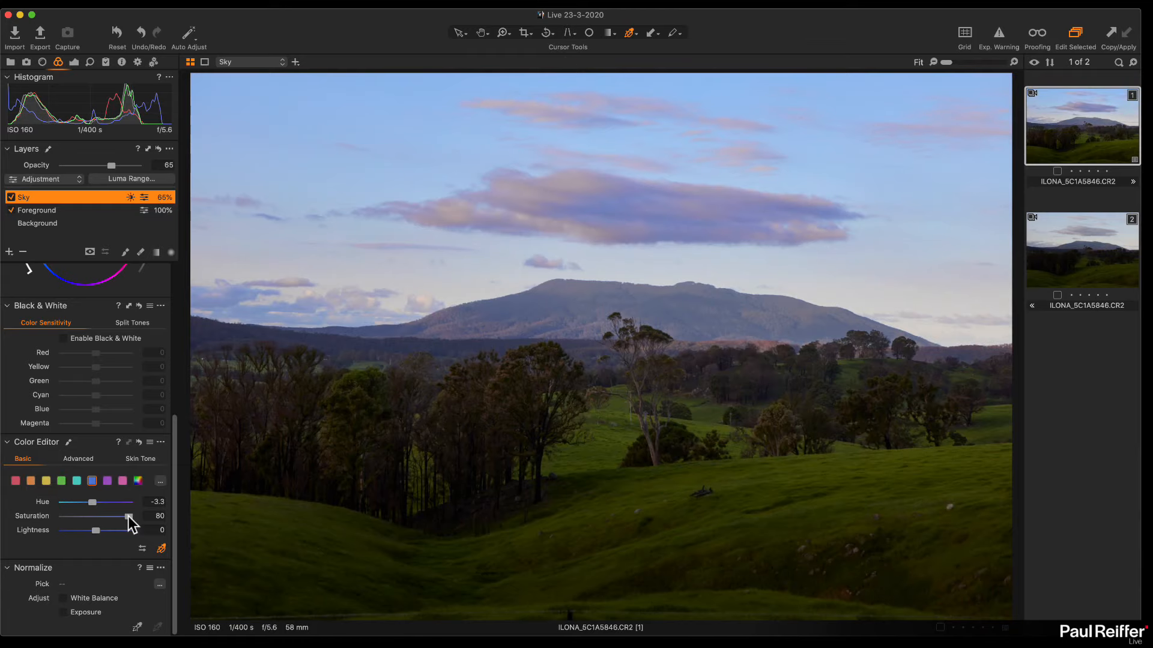
{"action": "key", "text": "super+z"}
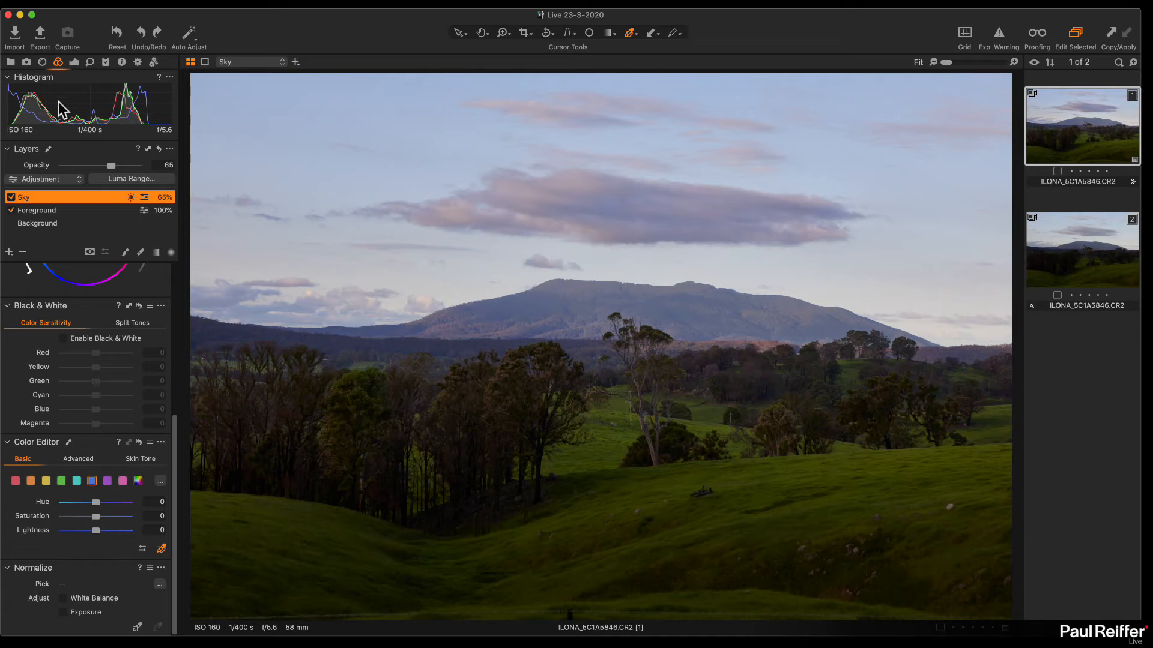
Open the snowy fishing village photo from its single-image user collection
{"action": "left_click", "coordinate": [10, 62]}
{"action": "left_click", "coordinate": [96, 240]}
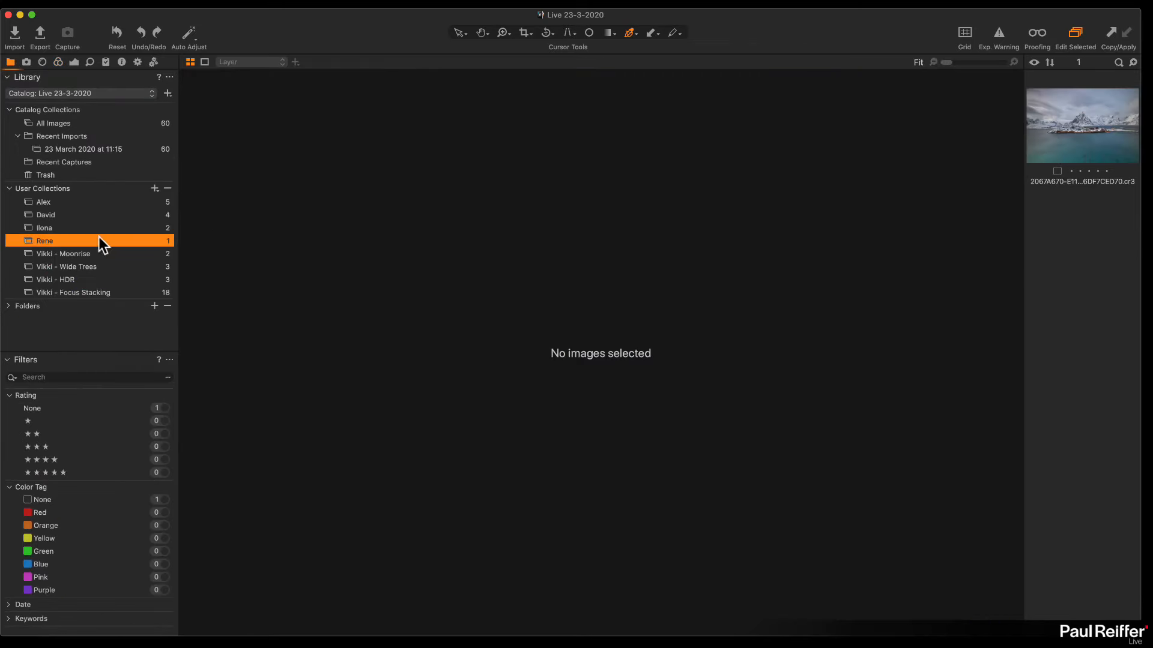
{"action": "left_click", "coordinate": [1080, 111]}
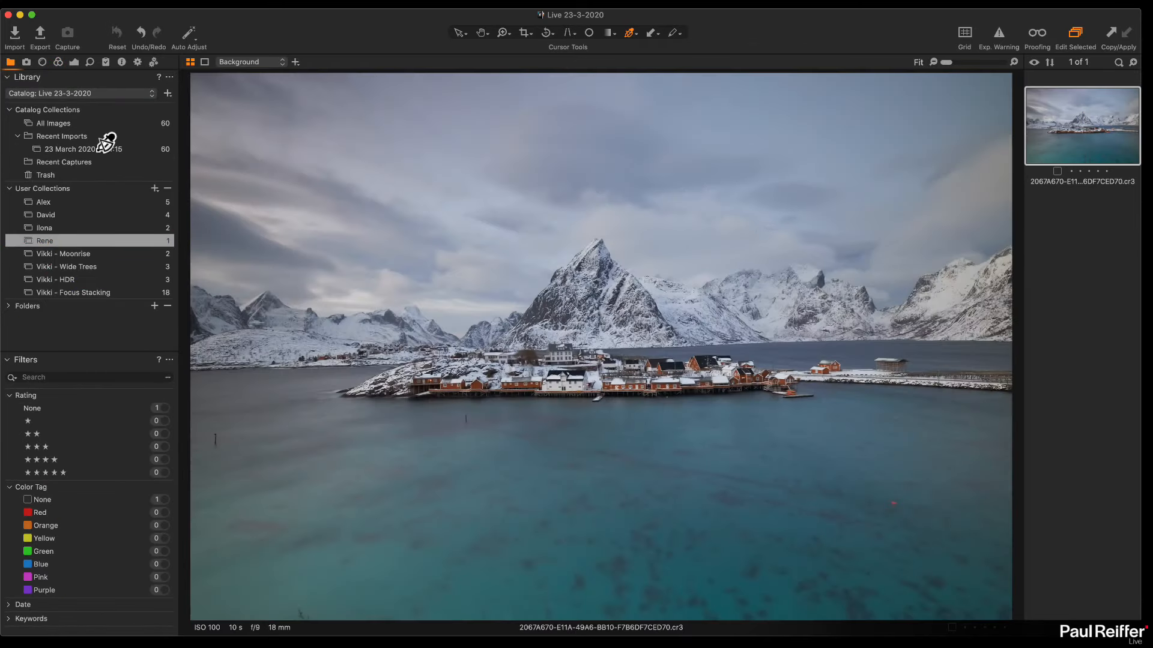
Straighten the village photo, using the far waterline beneath the mountains as the horizon reference
{"action": "left_click", "coordinate": [42, 62]}
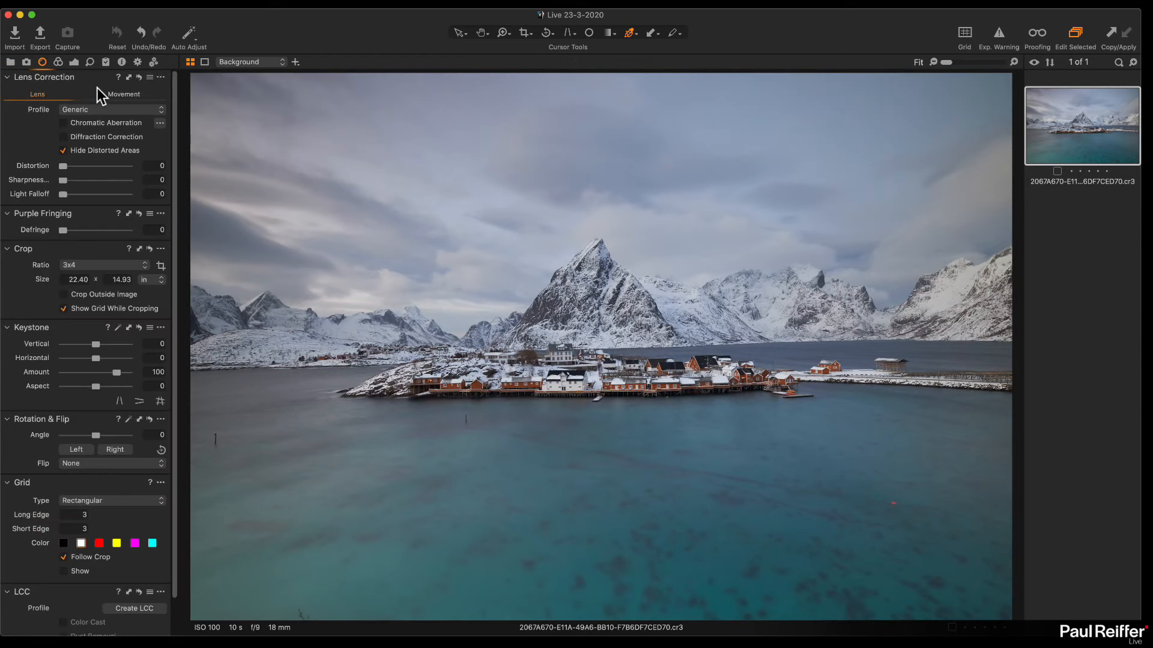
{"action": "left_click", "coordinate": [58, 62]}
{"action": "left_click", "coordinate": [74, 63]}
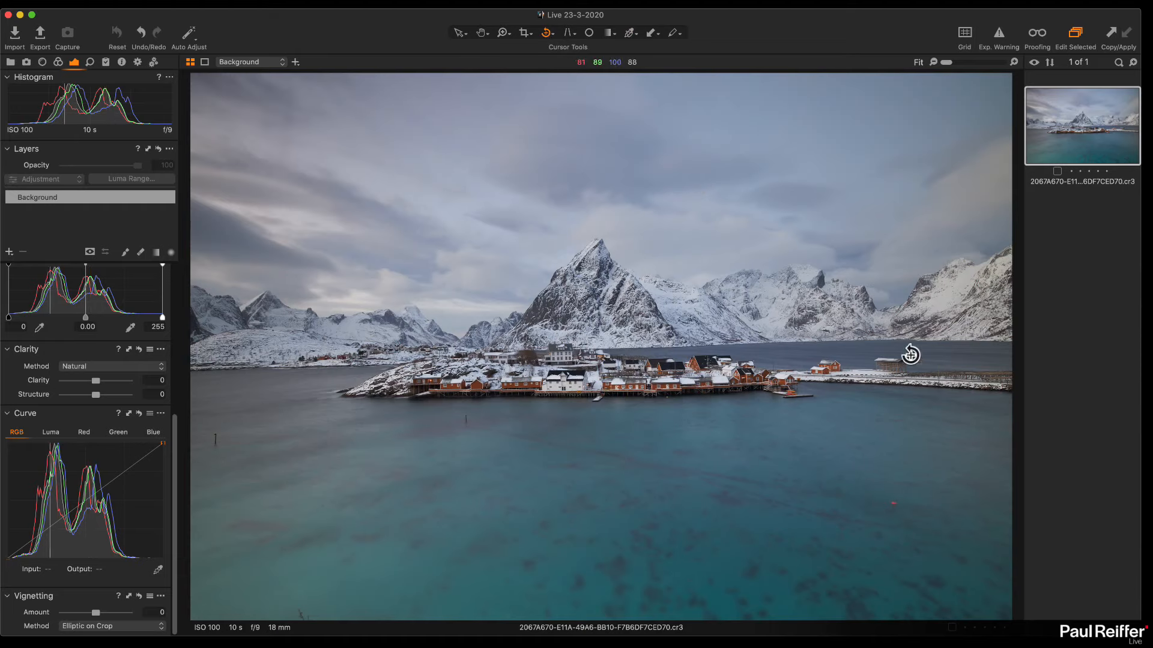
{"action": "left_click_drag", "start_coordinate": [1000, 340], "coordinate": [193, 374]}
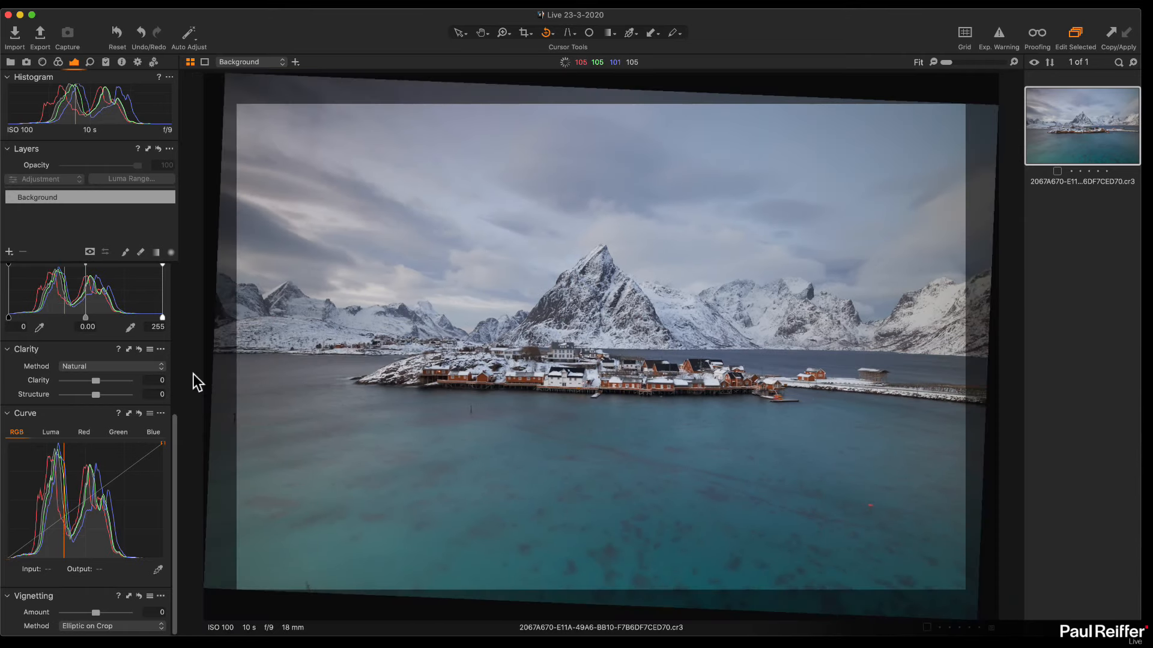
{"action": "left_click_drag", "start_coordinate": [485, 355], "coordinate": [961, 363]}
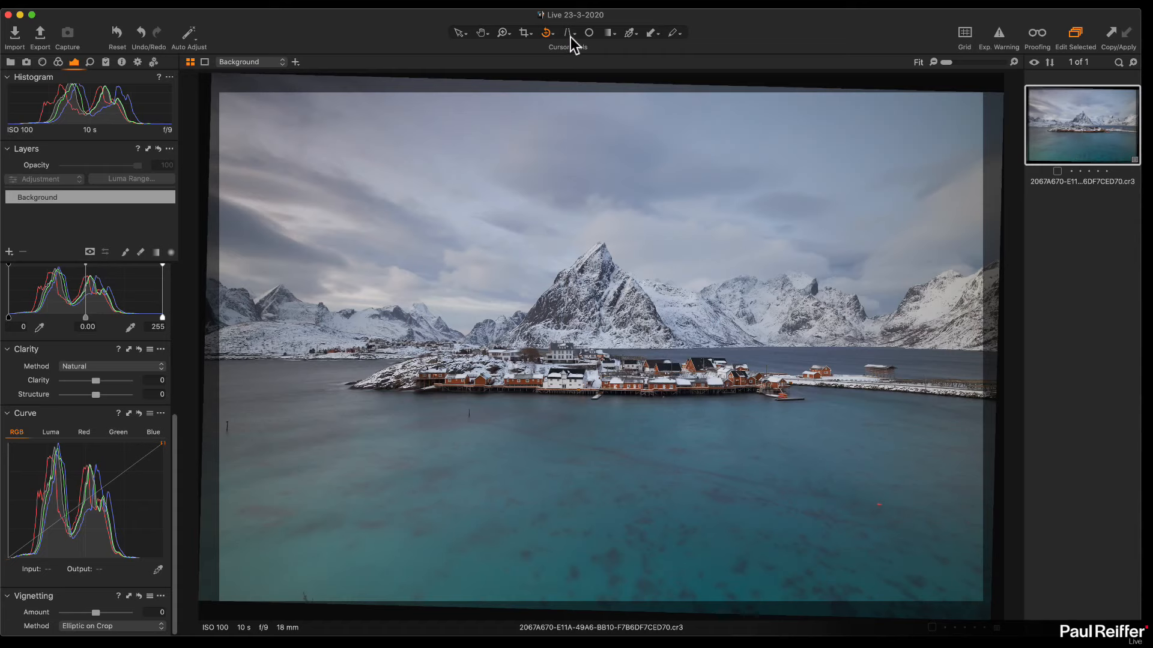
Try a 2x3 crop ratio on the straightened village photo
{"action": "left_click", "coordinate": [42, 63]}
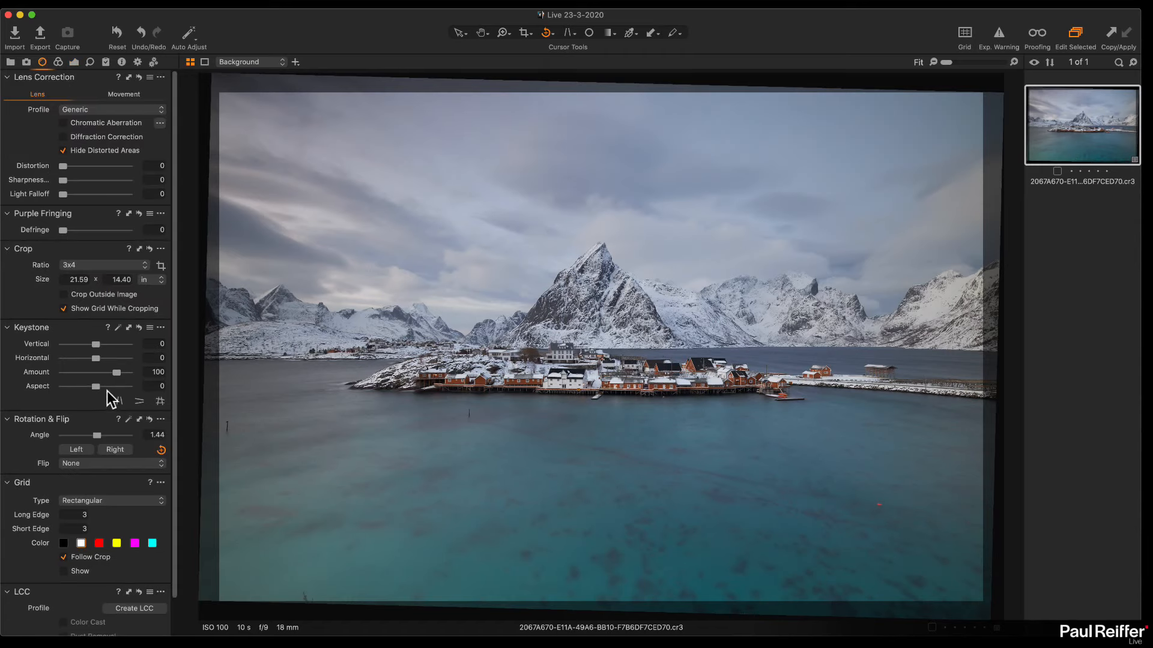
{"action": "scroll", "coordinate": [107, 390], "scroll_direction": "down", "scroll_amount": 1}
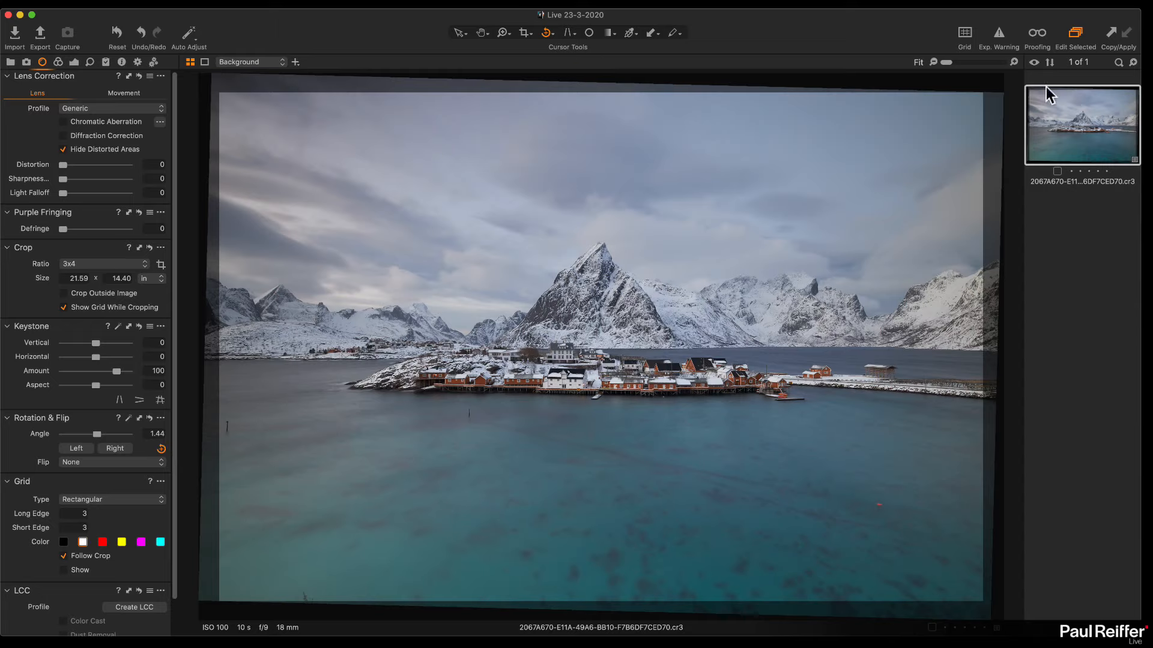
{"action": "left_click", "coordinate": [482, 33]}
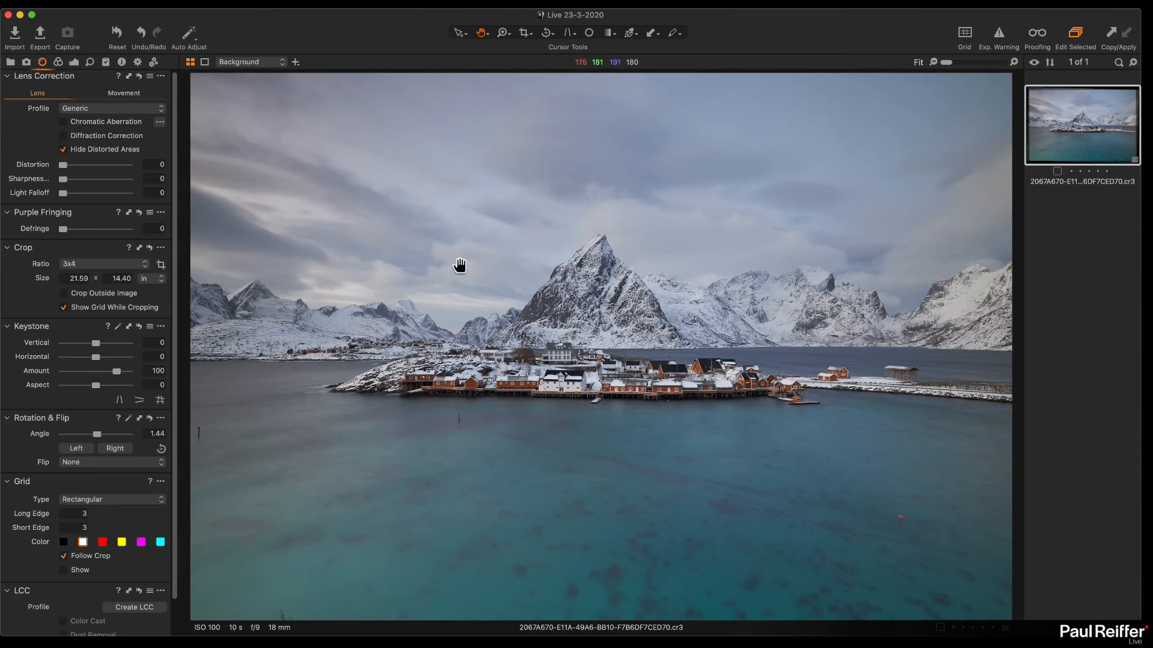
{"action": "left_click", "coordinate": [525, 34]}
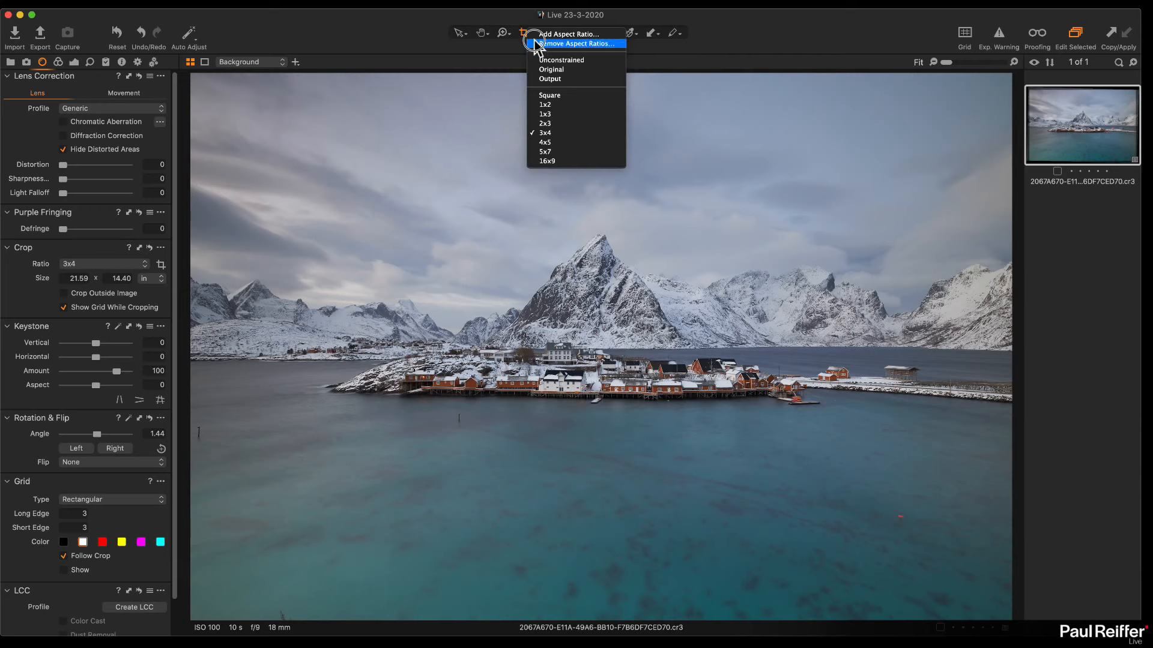
{"action": "left_click", "coordinate": [564, 124]}
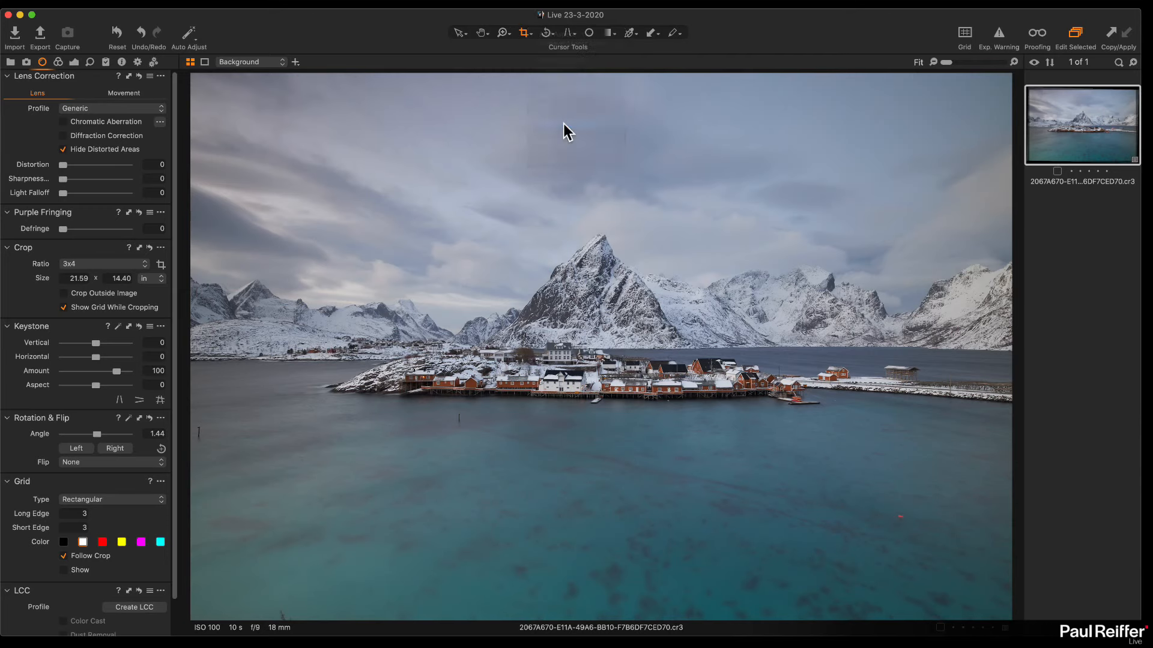
{"action": "left_click_drag", "start_coordinate": [977, 595], "coordinate": [1018, 575]}
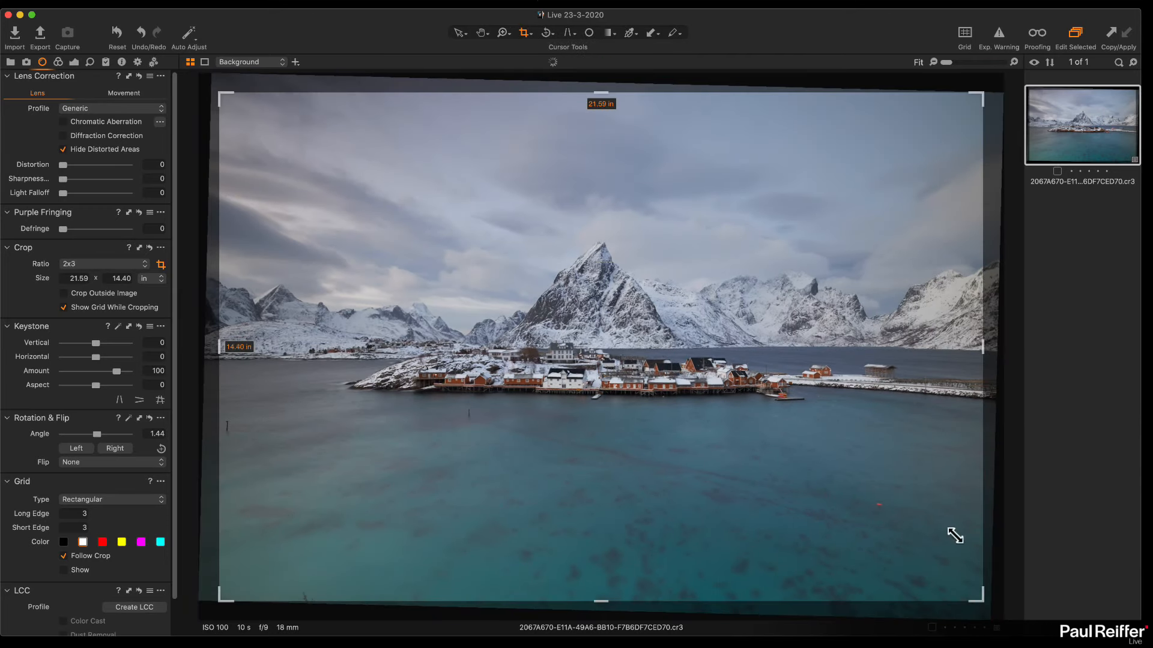
Crop the village photo to a 1x2 ratio, about 21.60 x 10.80 in, keeping the sky and trimming the lower water
{"action": "left_click", "coordinate": [525, 35]}
{"action": "left_click", "coordinate": [564, 110]}
{"action": "left_click_drag", "start_coordinate": [978, 598], "coordinate": [1072, 589]}
{"action": "left_click_drag", "start_coordinate": [558, 222], "coordinate": [553, 245]}
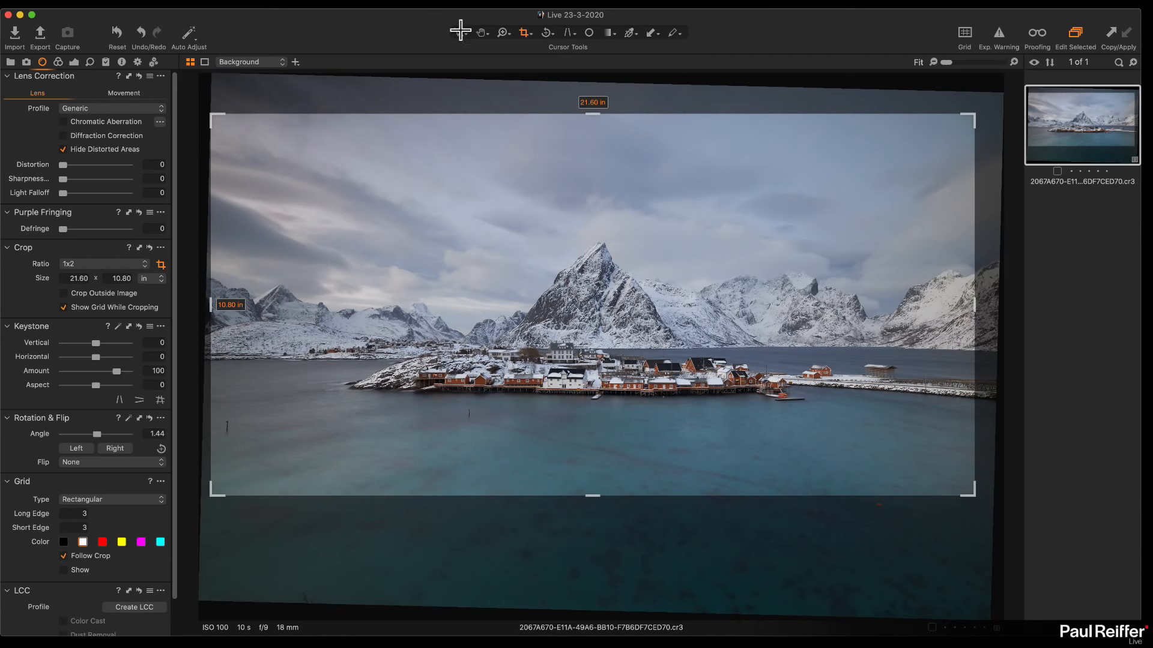
{"action": "left_click", "coordinate": [480, 35]}
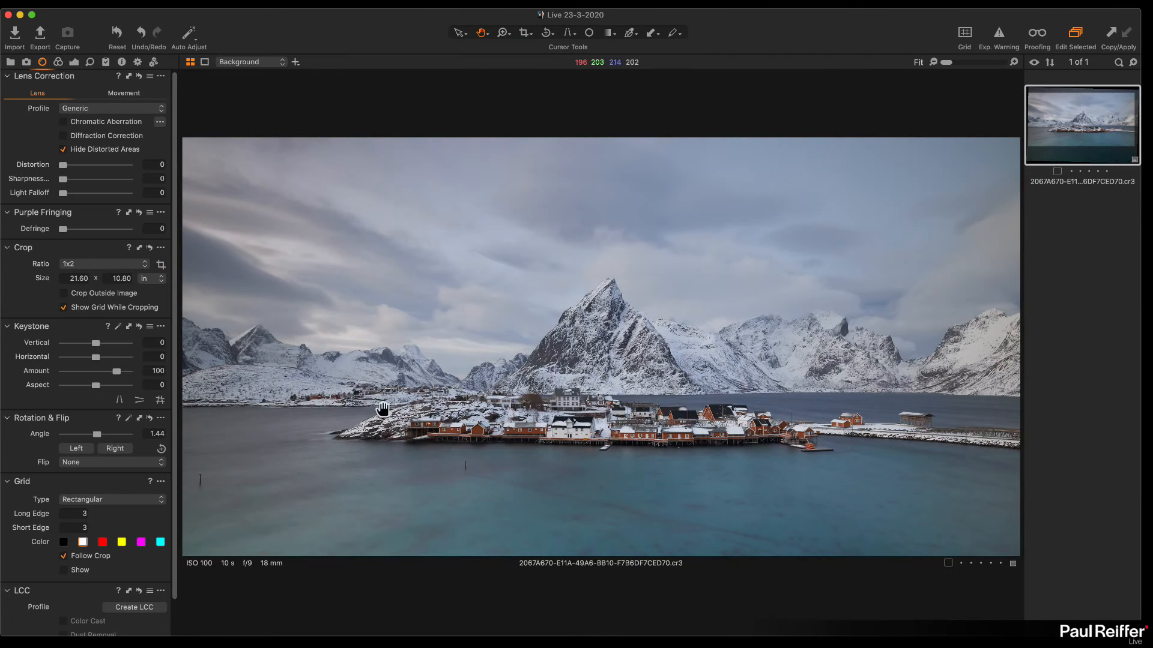
Add an adjustment layer with a linear gradient mask covering the water and fading upward from the wharf to the mountain bases
{"action": "left_click", "coordinate": [73, 62]}
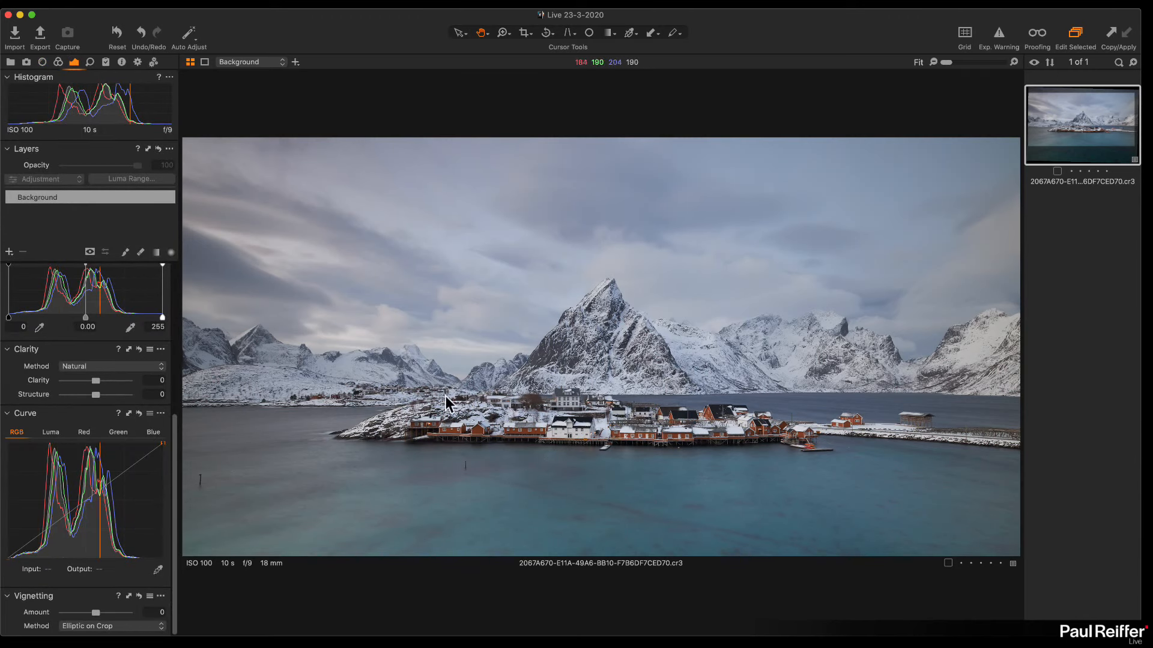
{"action": "left_click", "coordinate": [8, 252]}
{"action": "left_click", "coordinate": [156, 253]}
{"action": "left_click_drag", "start_coordinate": [572, 447], "coordinate": [575, 375]}
{"action": "left_click_drag", "start_coordinate": [569, 363], "coordinate": [571, 358]}
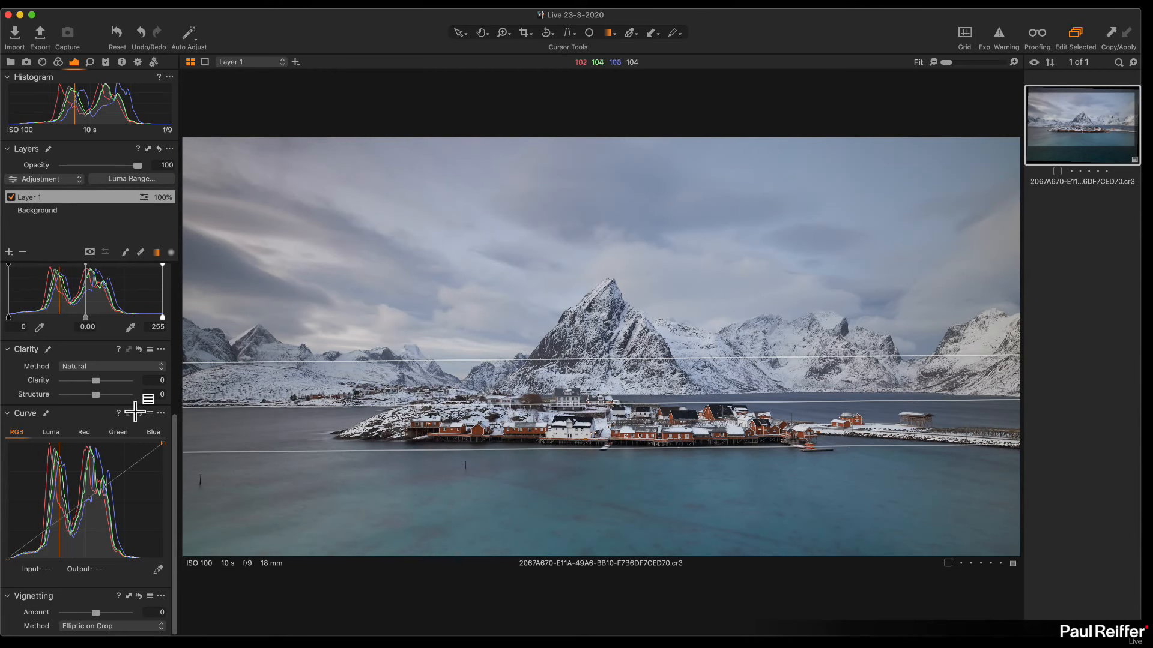
Sample the water's blue with the Color Editor's direct picker and set Hue 0.8 and Saturation 37 on the water layer
{"action": "scroll", "coordinate": [94, 422], "scroll_direction": "down", "scroll_amount": 1}
{"action": "scroll", "coordinate": [93, 423], "scroll_direction": "up", "scroll_amount": 6}
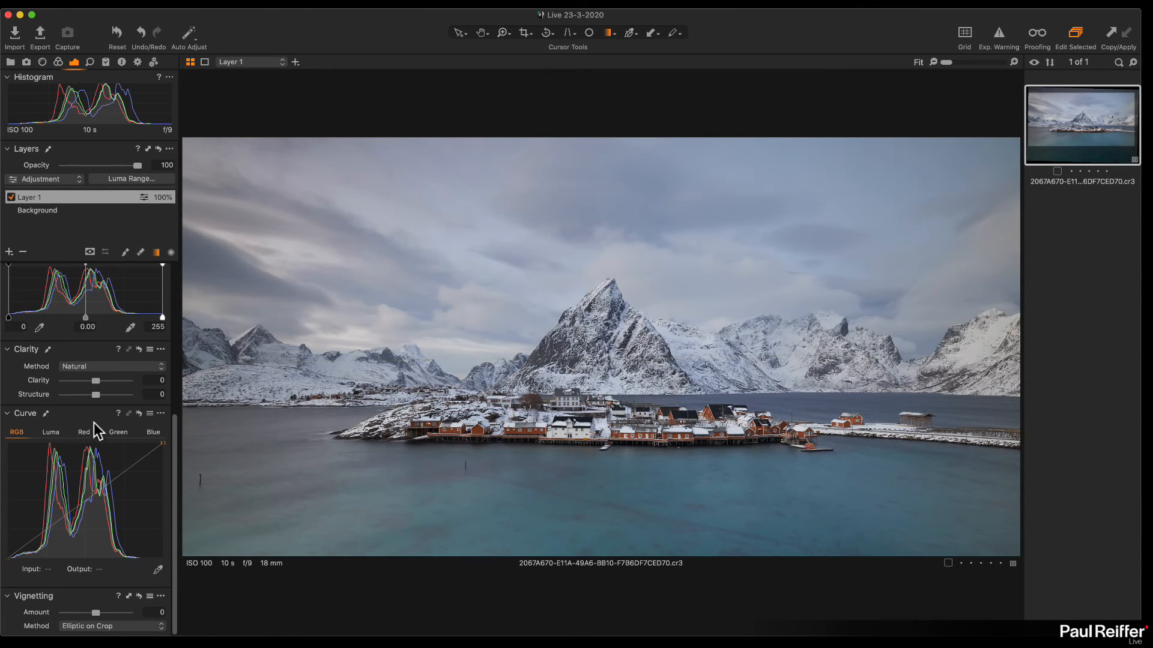
{"action": "left_click", "coordinate": [58, 62]}
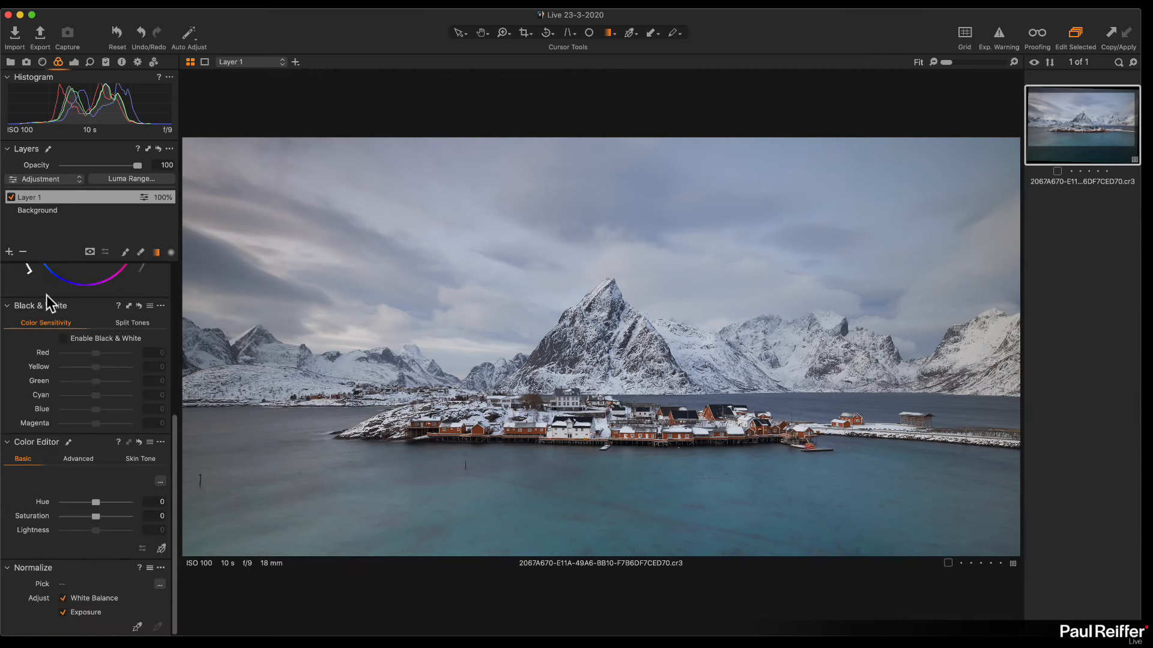
{"action": "left_click", "coordinate": [161, 548]}
{"action": "left_click", "coordinate": [616, 473]}
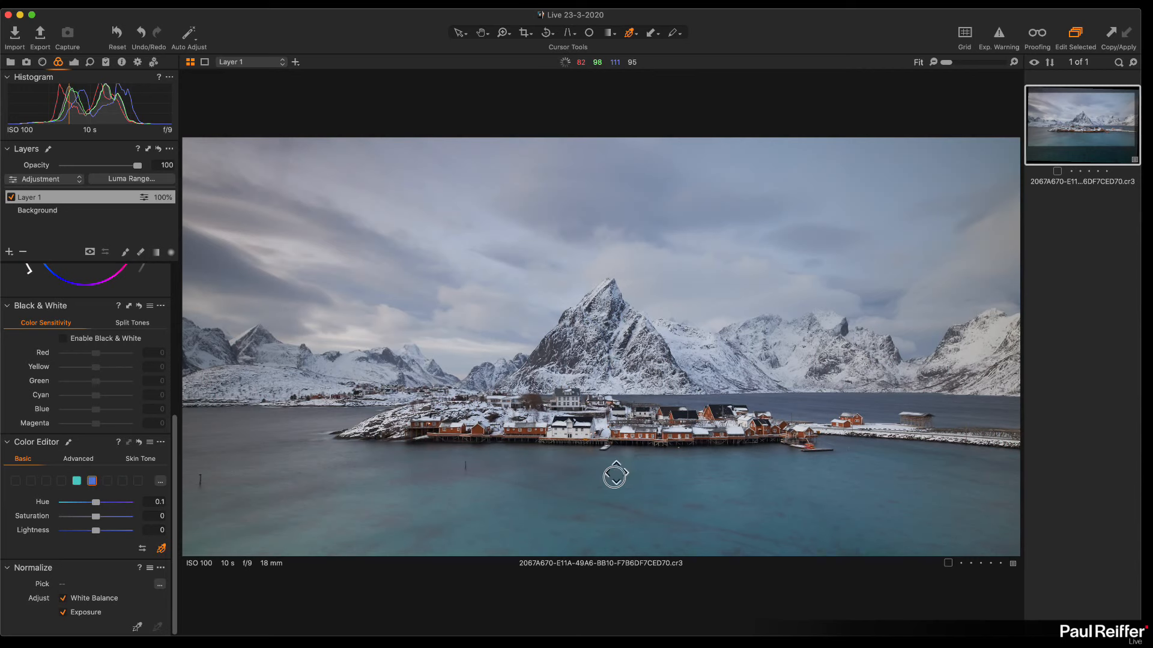
{"action": "left_click_drag", "start_coordinate": [628, 476], "coordinate": [622, 420]}
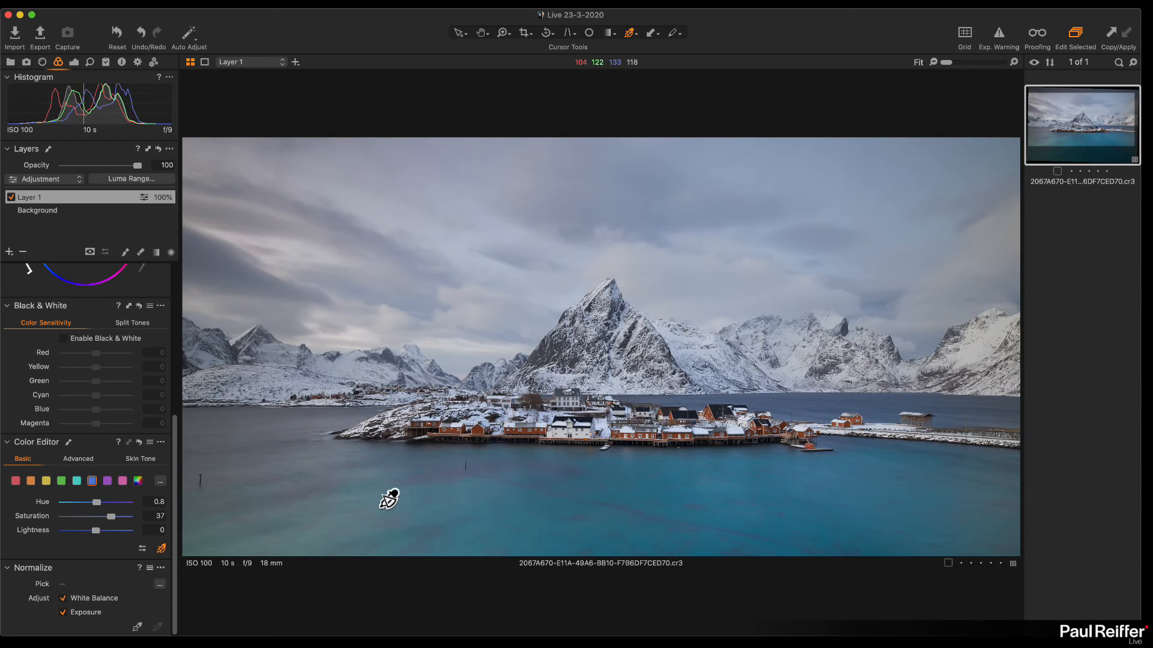
Add a second adjustment layer with a linear gradient mask covering the sky and fading from the peak's tip to the waterline
{"action": "left_click", "coordinate": [9, 252]}
{"action": "left_click", "coordinate": [154, 252]}
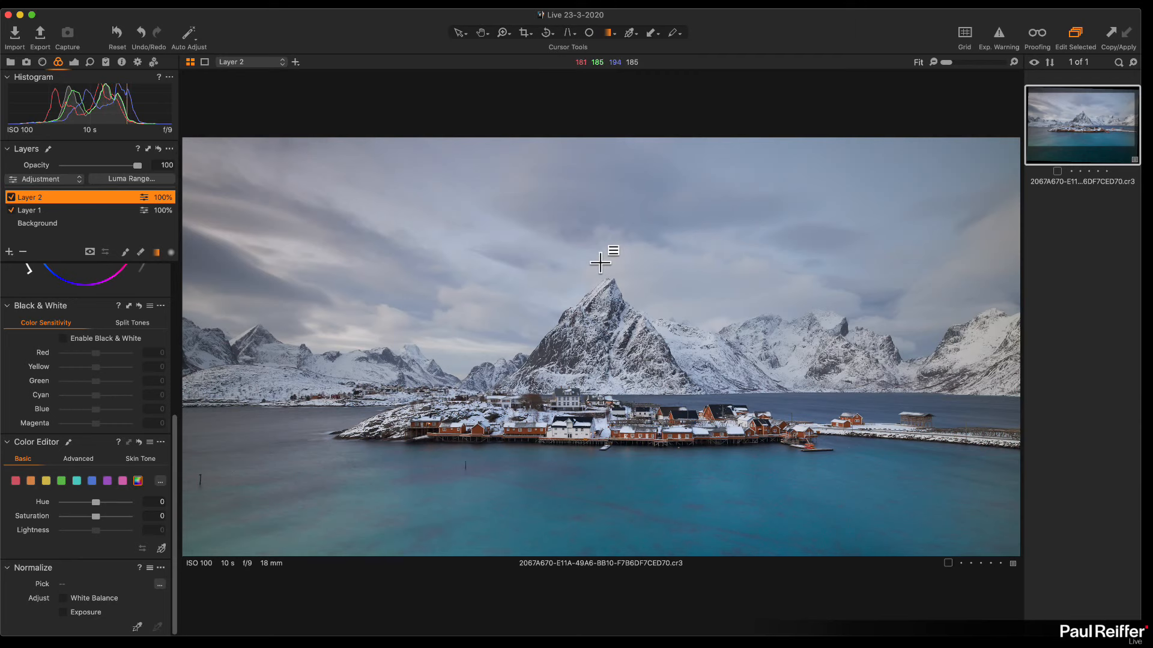
{"action": "left_click_drag", "start_coordinate": [600, 280], "coordinate": [596, 401]}
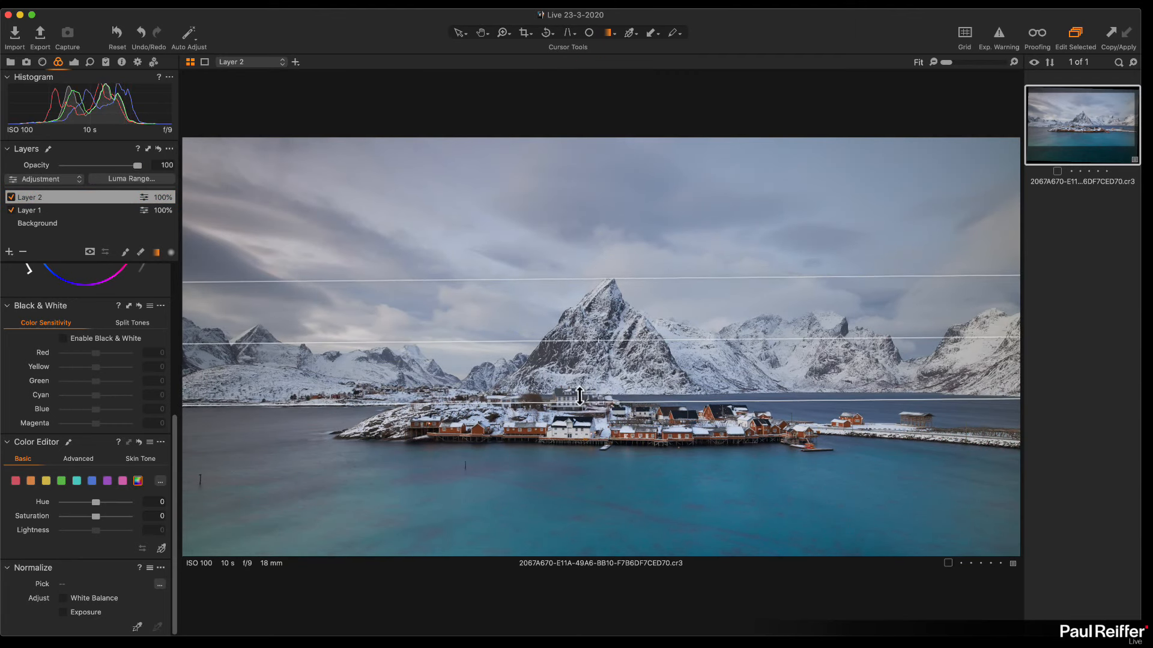
Rename Layer 1 as Water and Layer 2 as Sky
{"action": "left_click", "coordinate": [30, 211]}
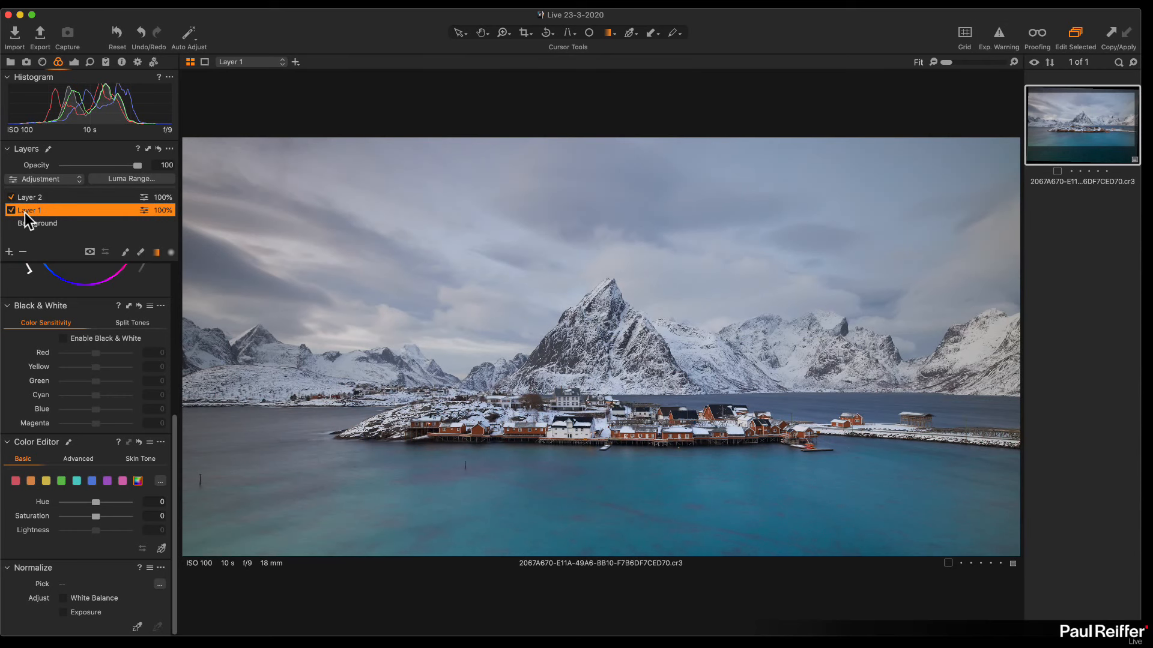
{"action": "double_click", "coordinate": [27, 209]}
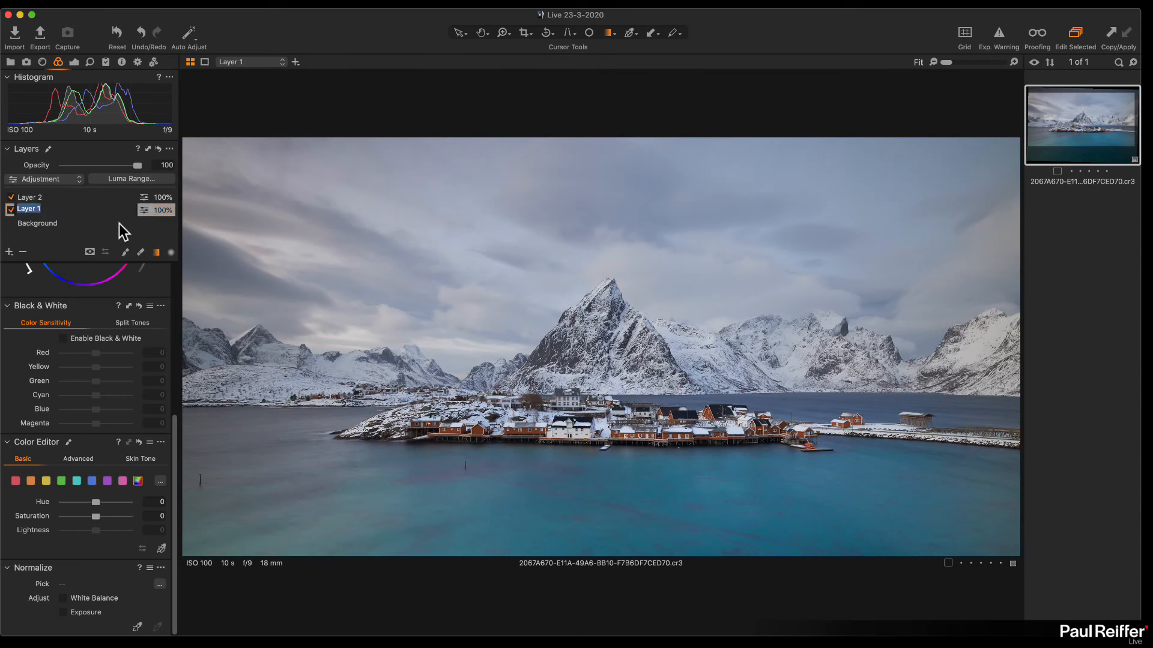
{"action": "type", "text": "Water"}
{"action": "double_click", "coordinate": [33, 197]}
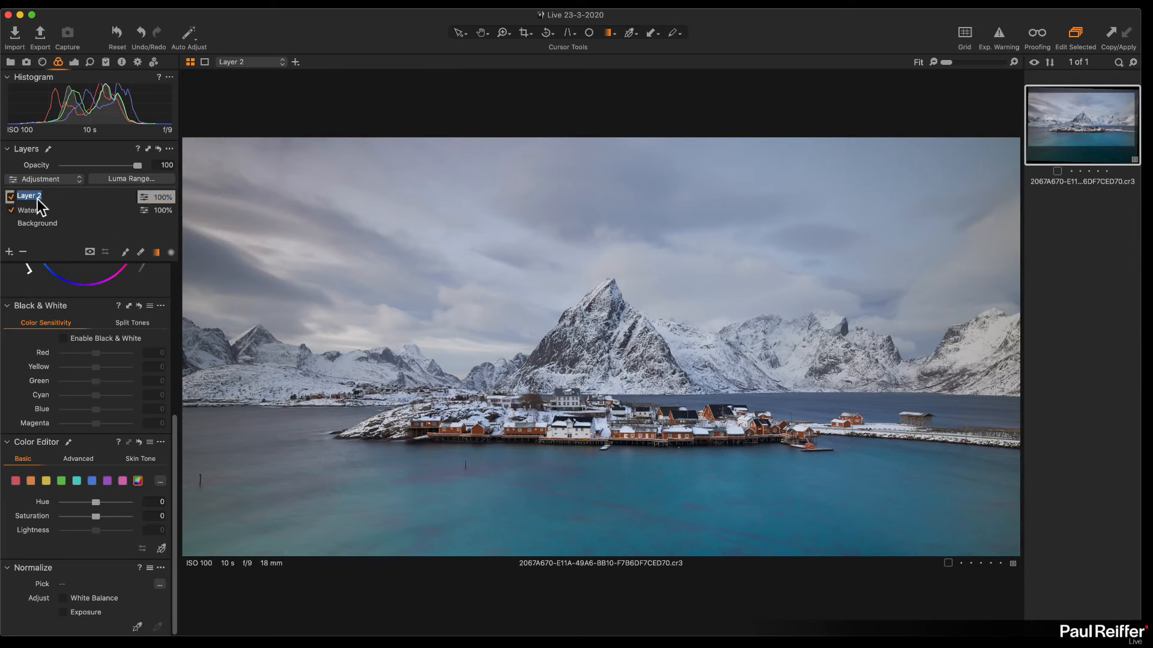
{"action": "type", "text": "Sky"}
{"action": "key", "text": "Return"}
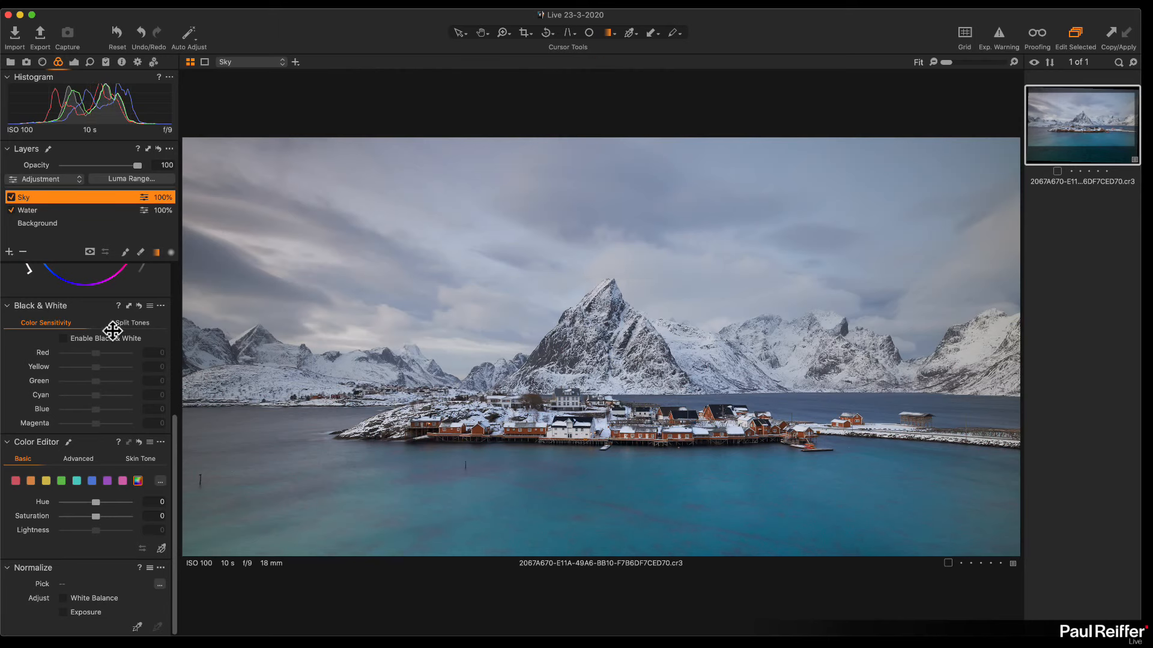
Set Clarity to 86 with the Natural method on the Sky layer
{"action": "scroll", "coordinate": [91, 311], "scroll_direction": "up", "scroll_amount": 5}
{"action": "left_click", "coordinate": [74, 61]}
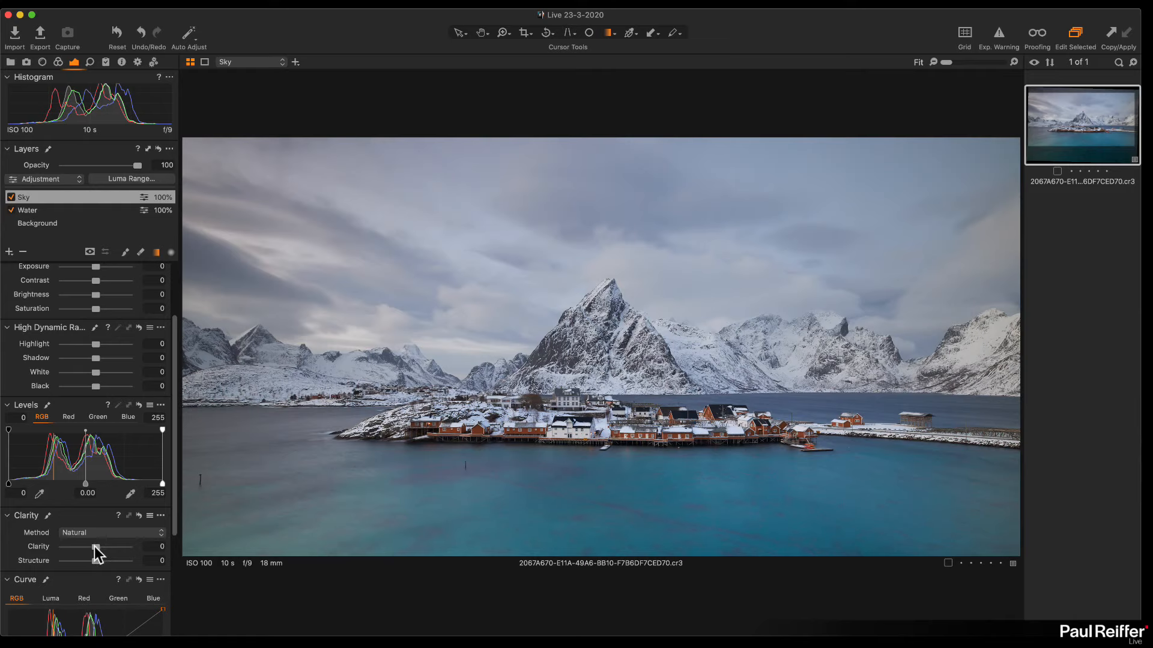
{"action": "left_click_drag", "start_coordinate": [96, 548], "coordinate": [125, 549]}
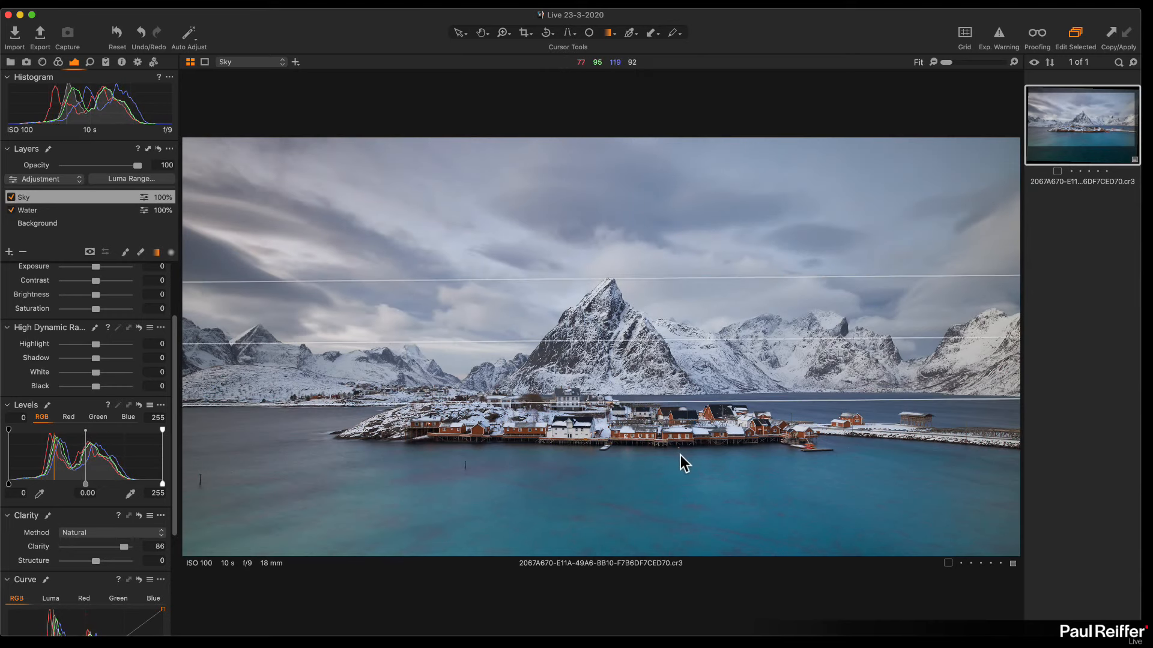
Create a new unedited variant of the village photo and compare it with the edited one at full view
{"action": "scroll", "coordinate": [70, 304], "scroll_direction": "up", "scroll_amount": 4}
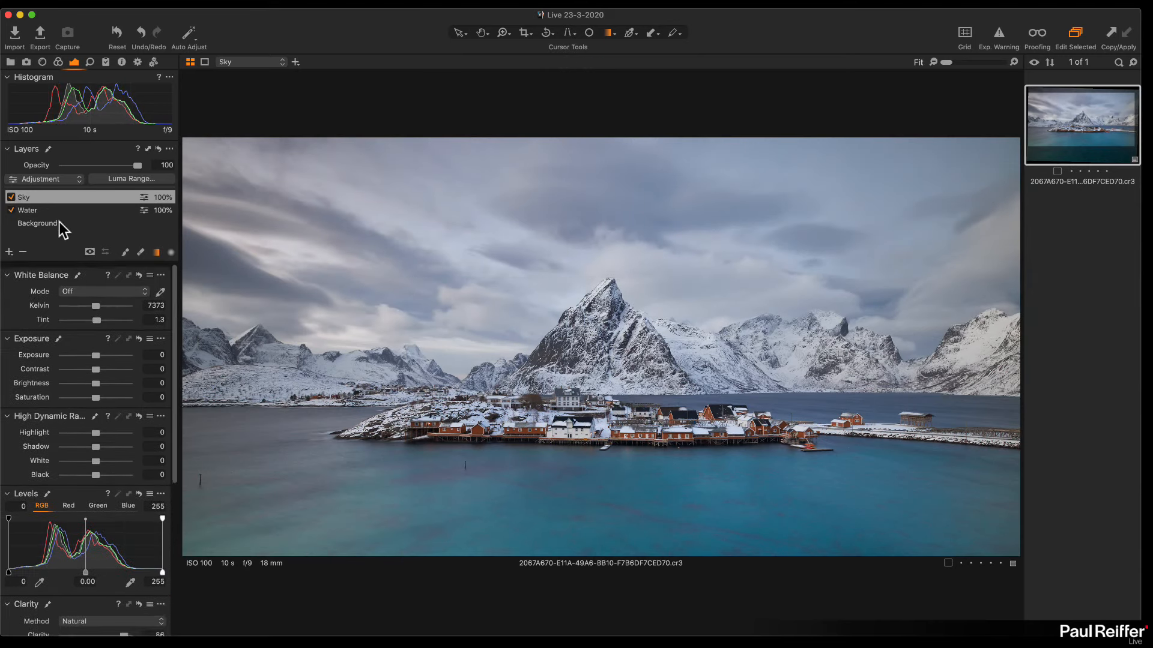
{"action": "left_click", "coordinate": [40, 210]}
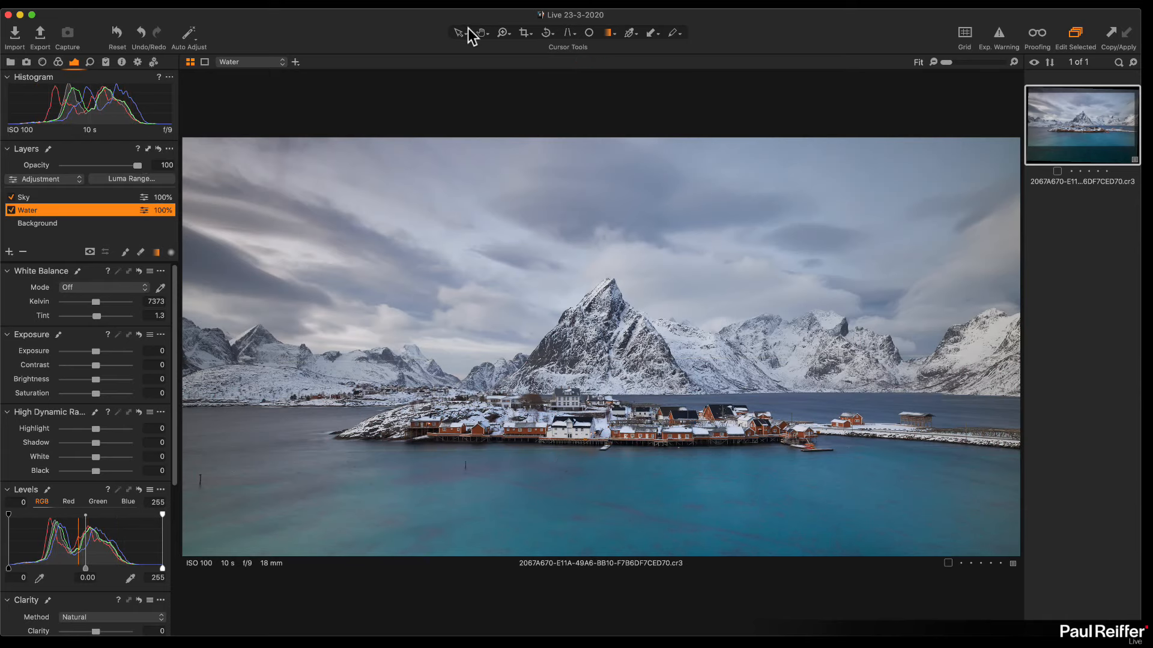
{"action": "right_click", "coordinate": [1081, 138]}
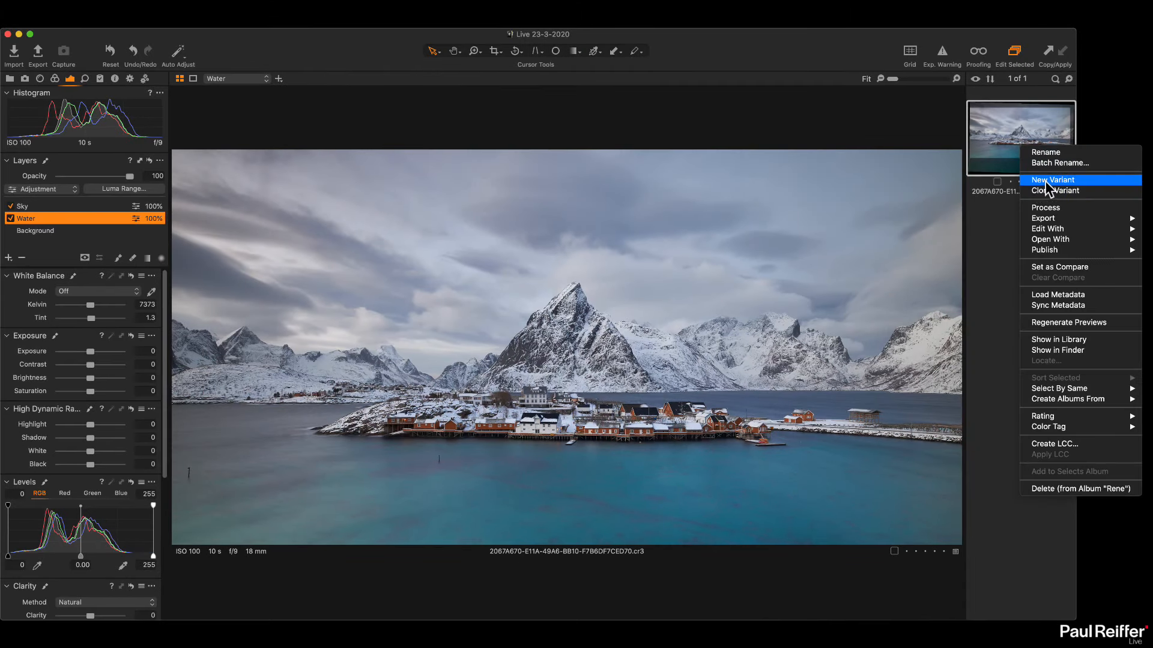
{"action": "left_click", "coordinate": [1051, 180]}
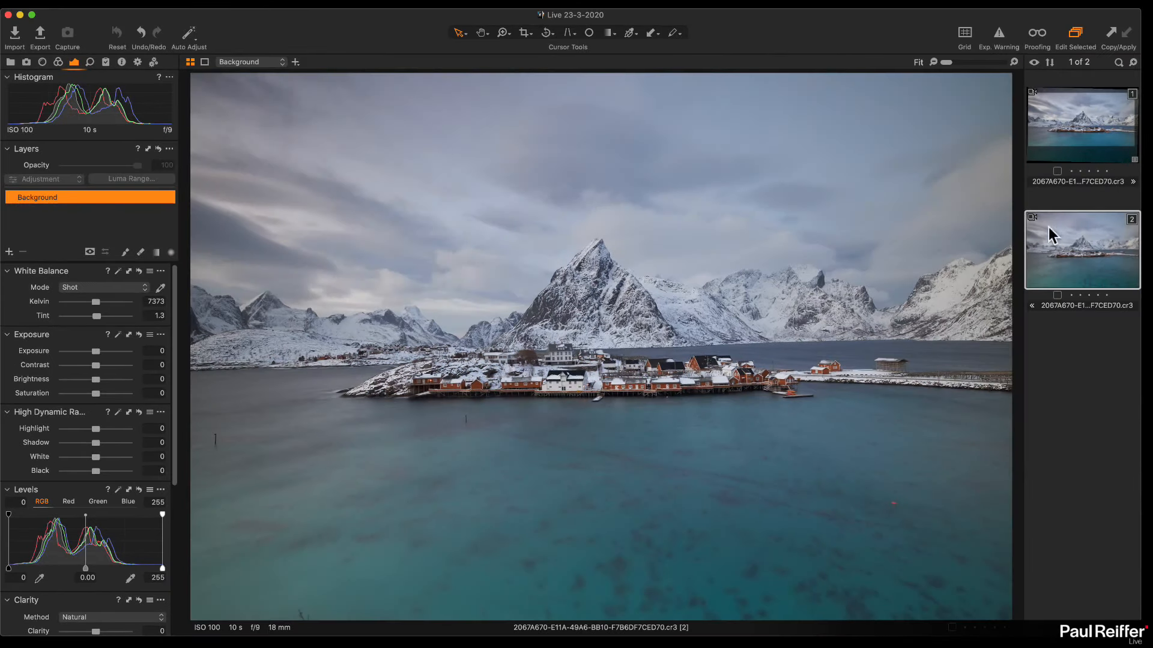
{"action": "left_click", "coordinate": [1078, 128]}
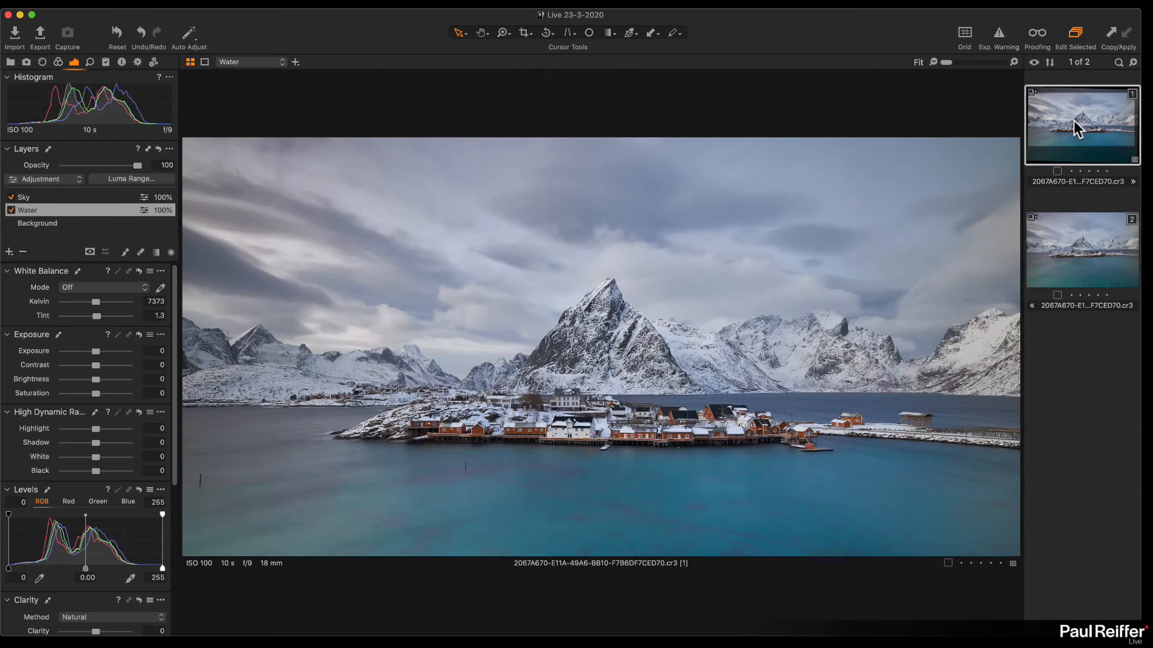
{"action": "left_click", "coordinate": [1089, 246]}
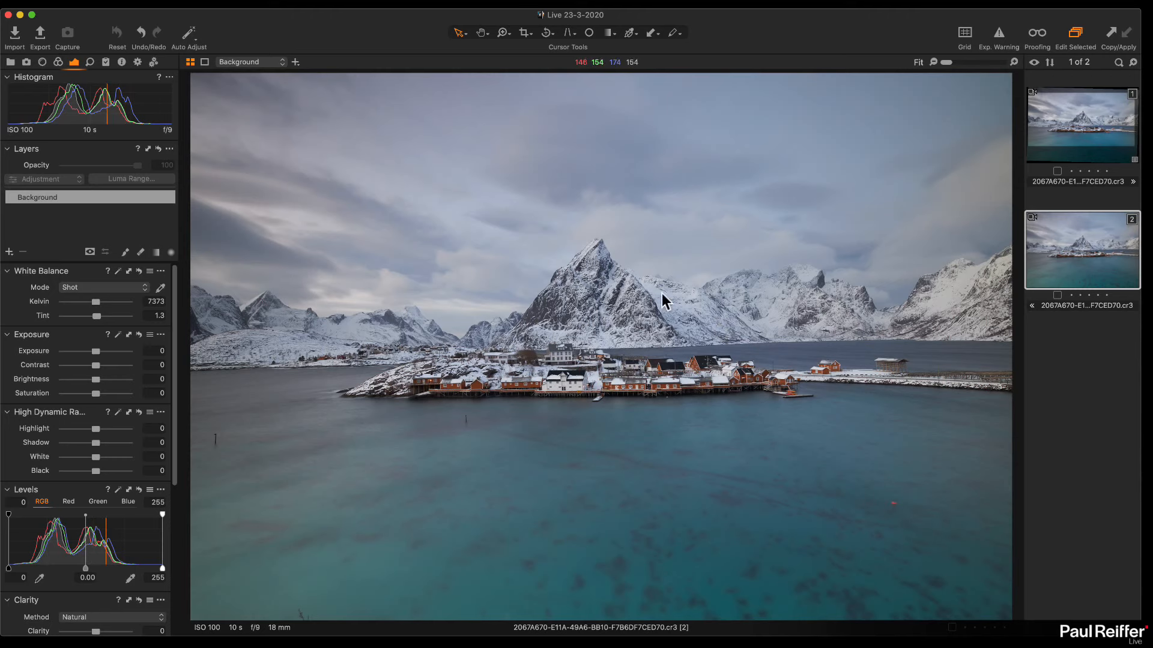
Compare the village houses in the unedited and edited variants at 200%, and both whole images, finishing on the edited variant
{"action": "key", "text": "z"}
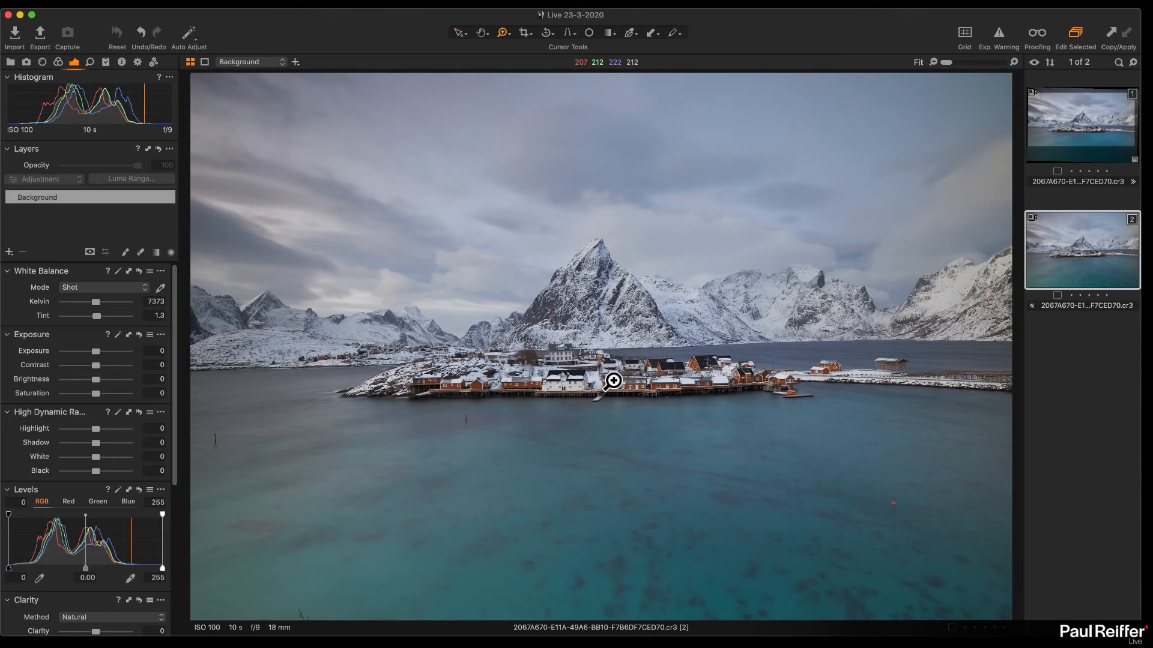
{"action": "left_click", "coordinate": [616, 380]}
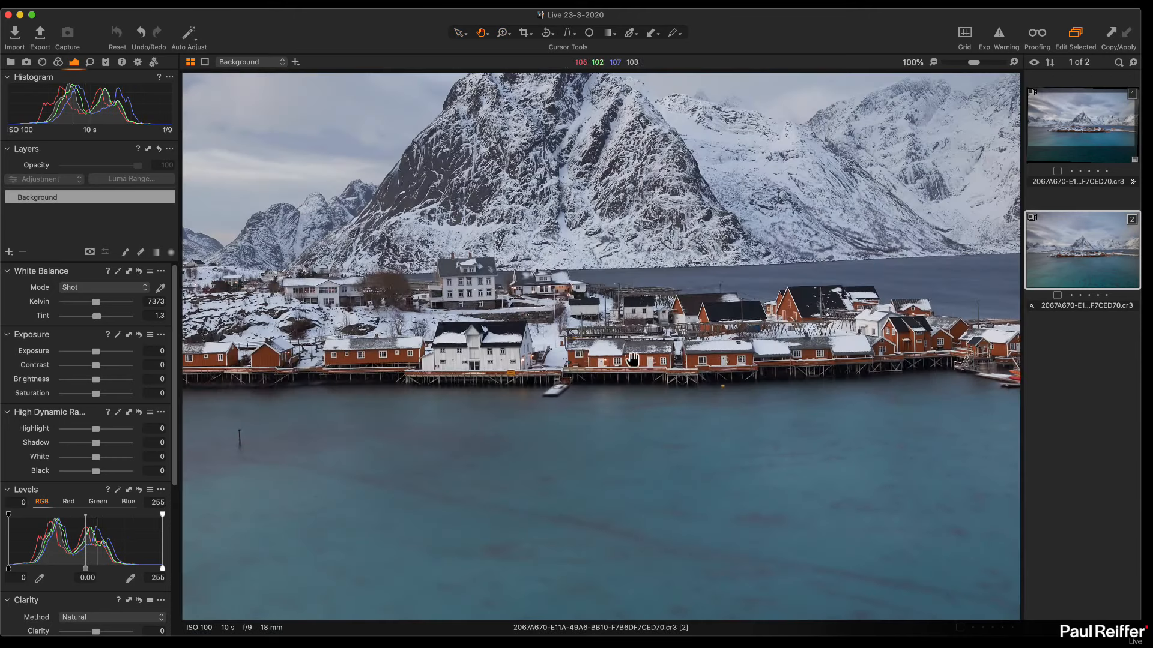
{"action": "left_click", "coordinate": [597, 320]}
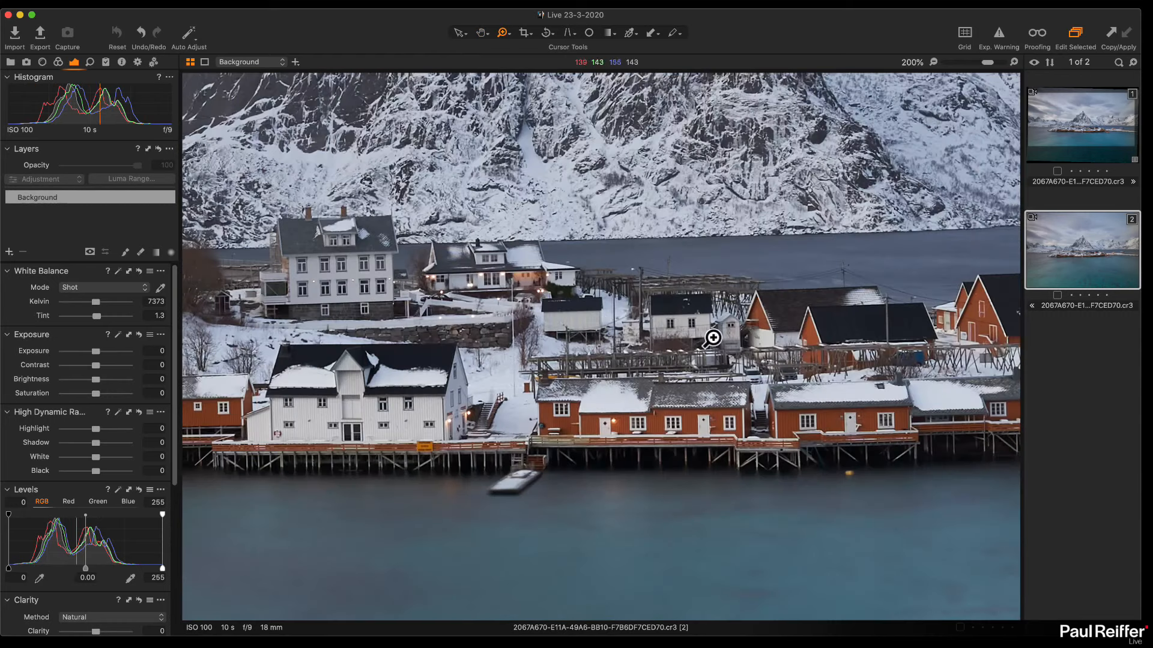
{"action": "left_click", "coordinate": [1096, 126]}
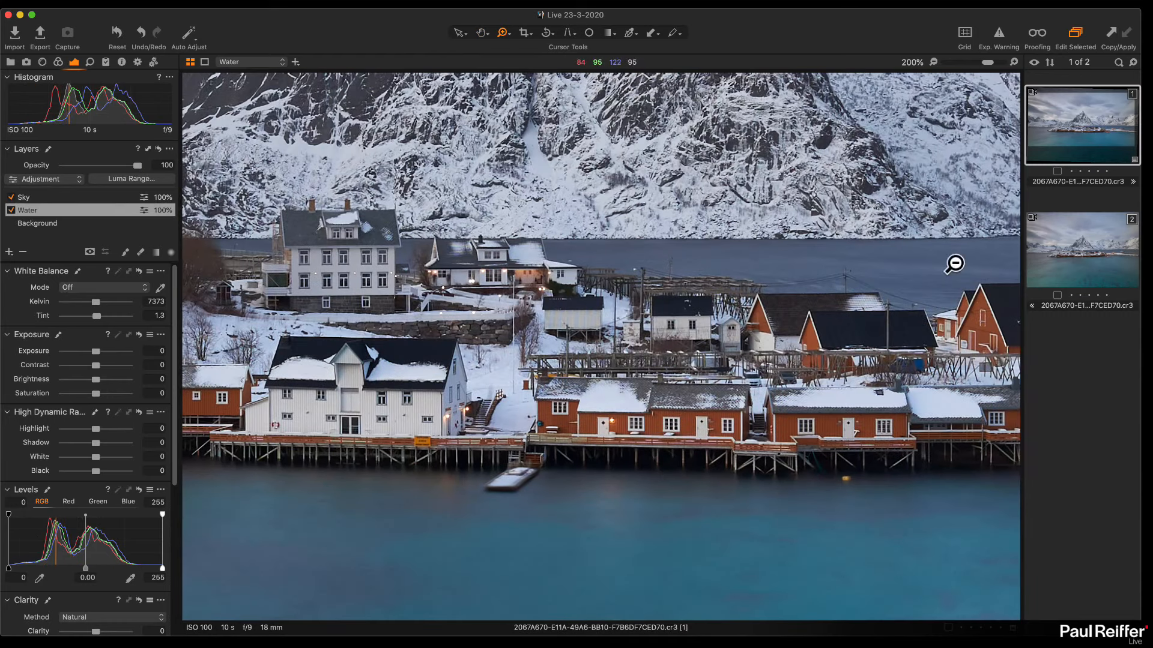
{"action": "left_click", "coordinate": [723, 257], "text": "alt"}
{"action": "left_click", "coordinate": [723, 257], "text": "alt"}
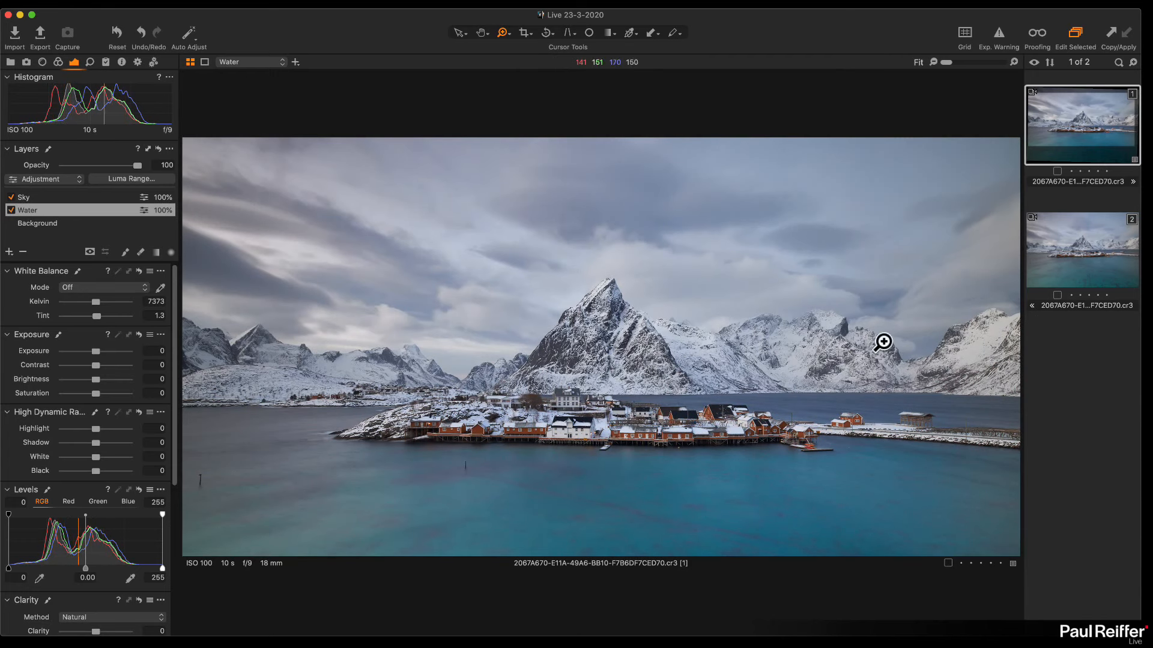
{"action": "left_click", "coordinate": [1079, 252]}
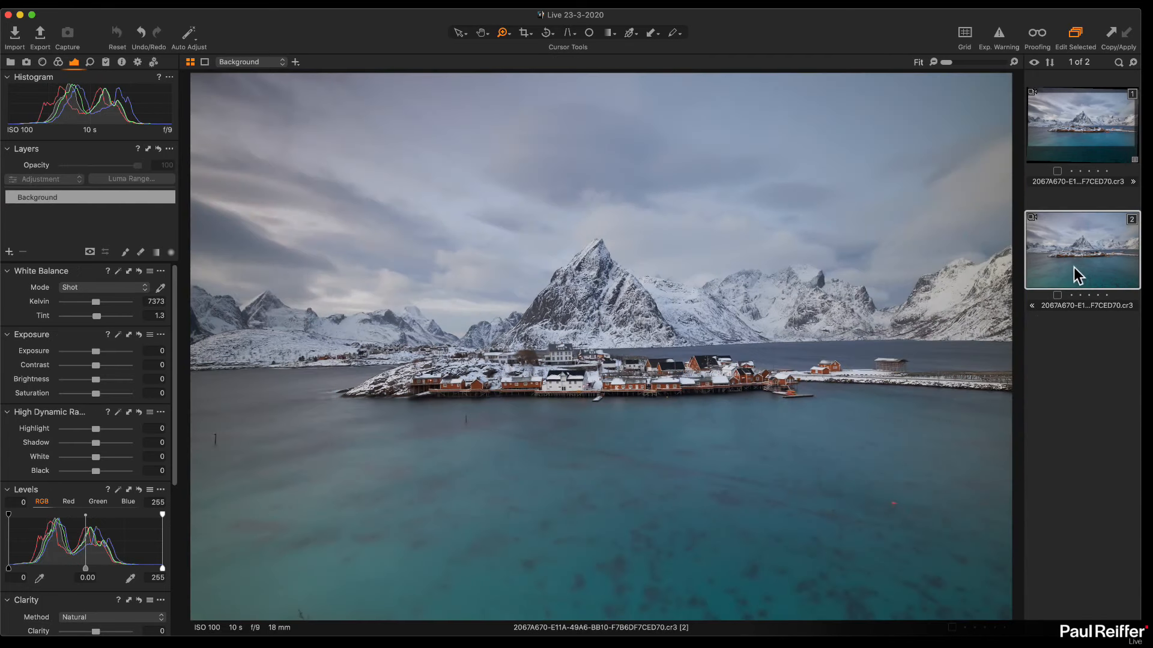
{"action": "left_click", "coordinate": [1082, 140]}
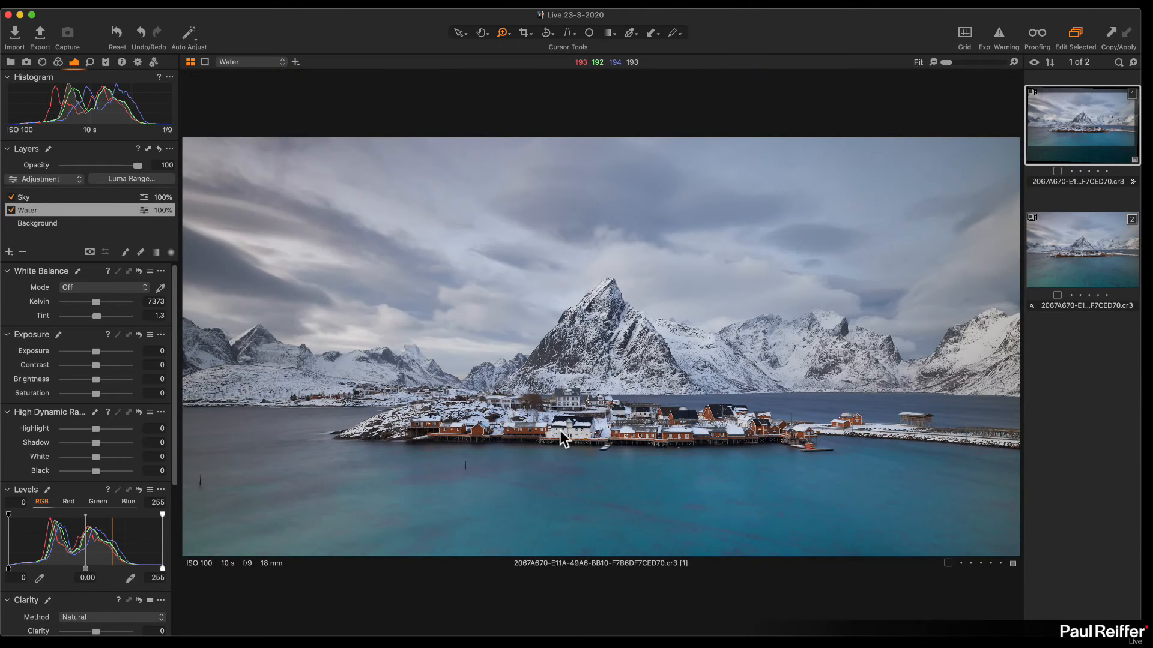
View the Moonrise and HDR collections, compare the exposures of Banf To Jasper Drive-75 and -76, and return to the edited village photo
{"action": "left_click", "coordinate": [10, 62]}
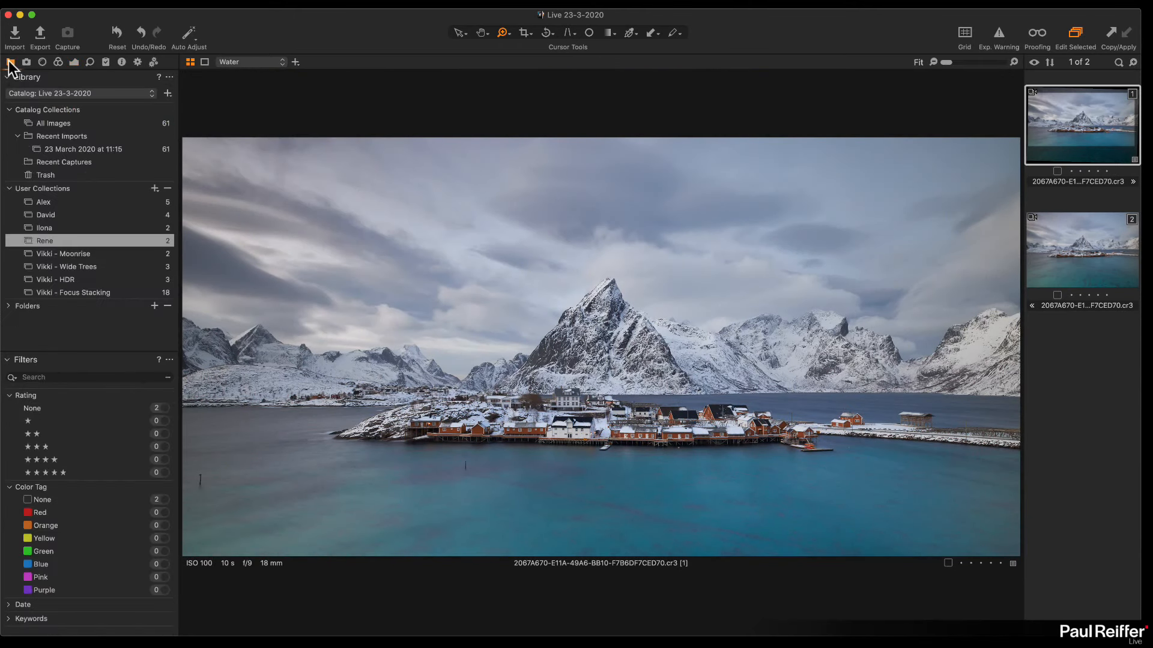
{"action": "left_click", "coordinate": [99, 254]}
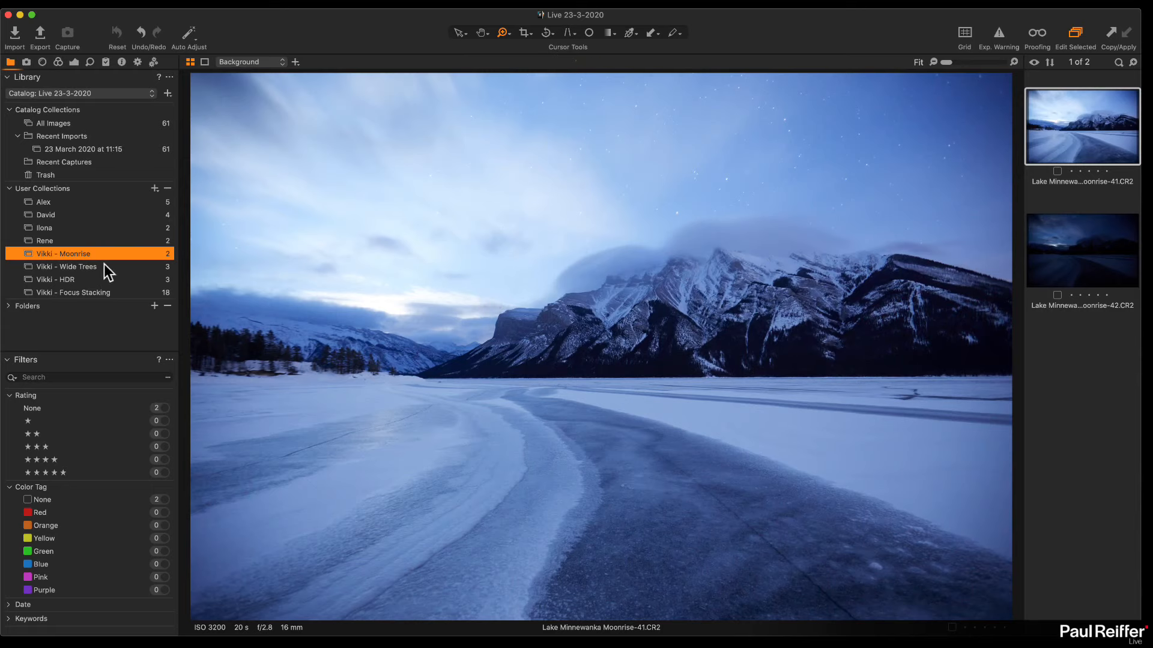
{"action": "left_click", "coordinate": [92, 281]}
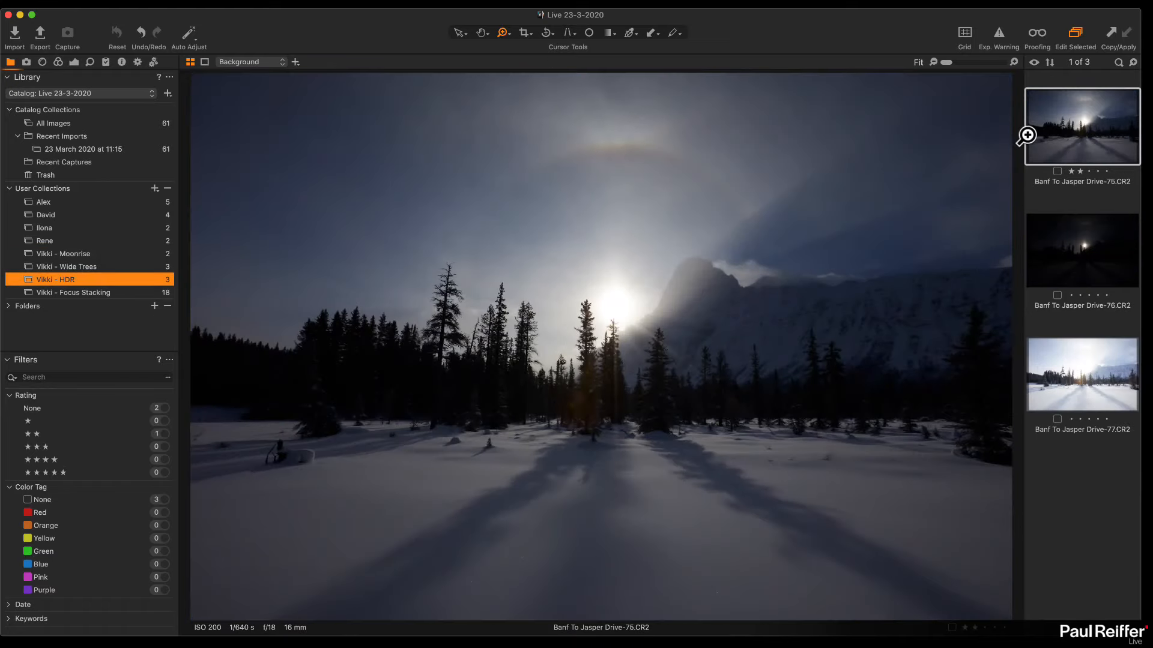
{"action": "left_click", "coordinate": [1080, 236]}
{"action": "left_click", "coordinate": [1094, 120]}
{"action": "left_click", "coordinate": [1091, 270]}
{"action": "left_click", "coordinate": [1054, 135]}
{"action": "left_click", "coordinate": [1055, 250]}
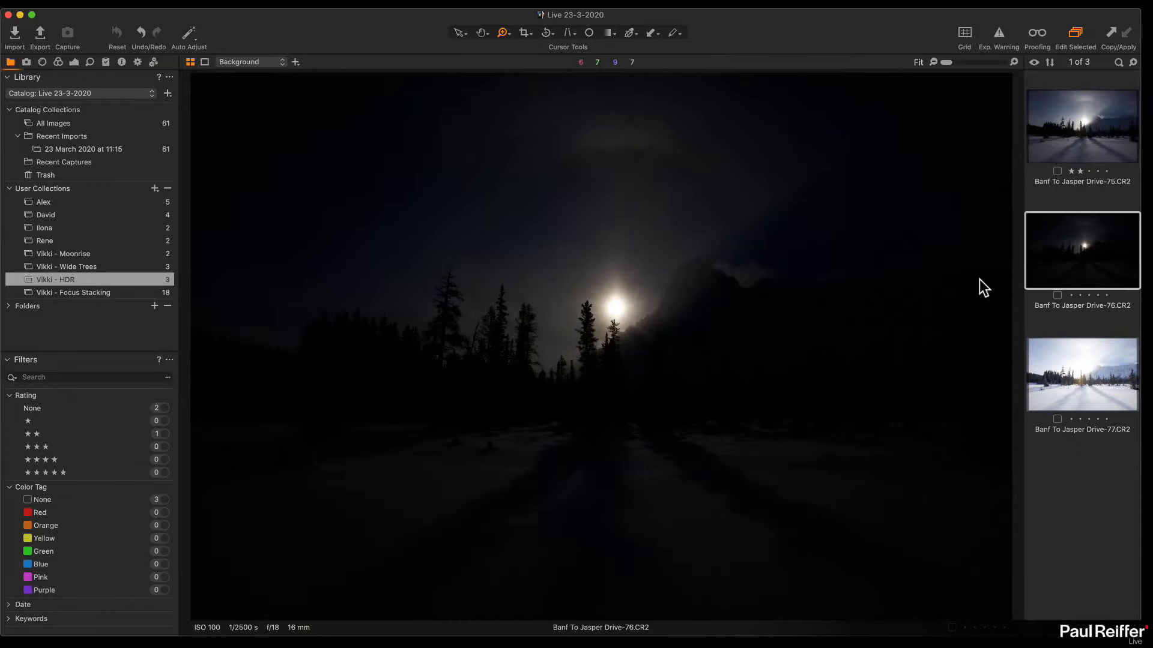
{"action": "left_click", "coordinate": [58, 244]}
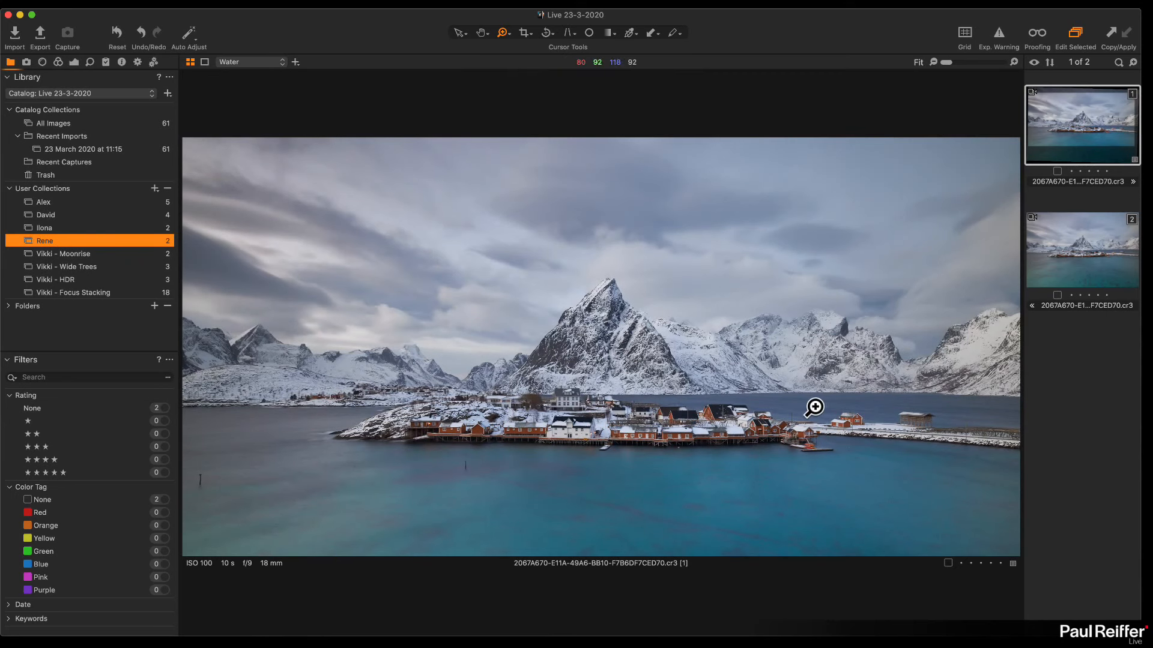